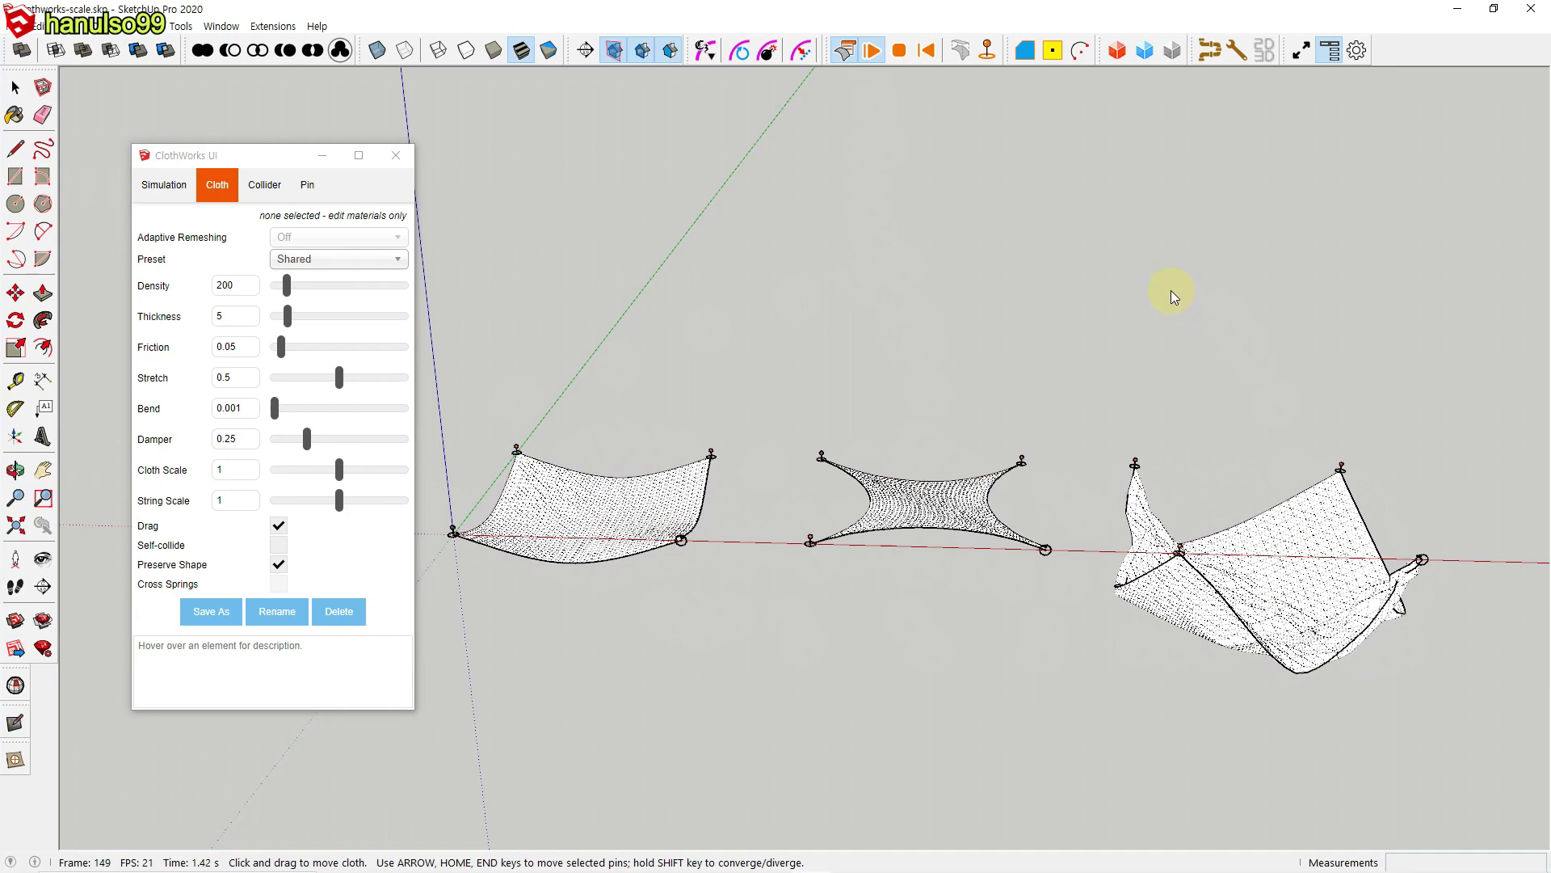
# Step: Reset the running cloth simulation of the three pinned cloths
pyautogui.click(919, 54)
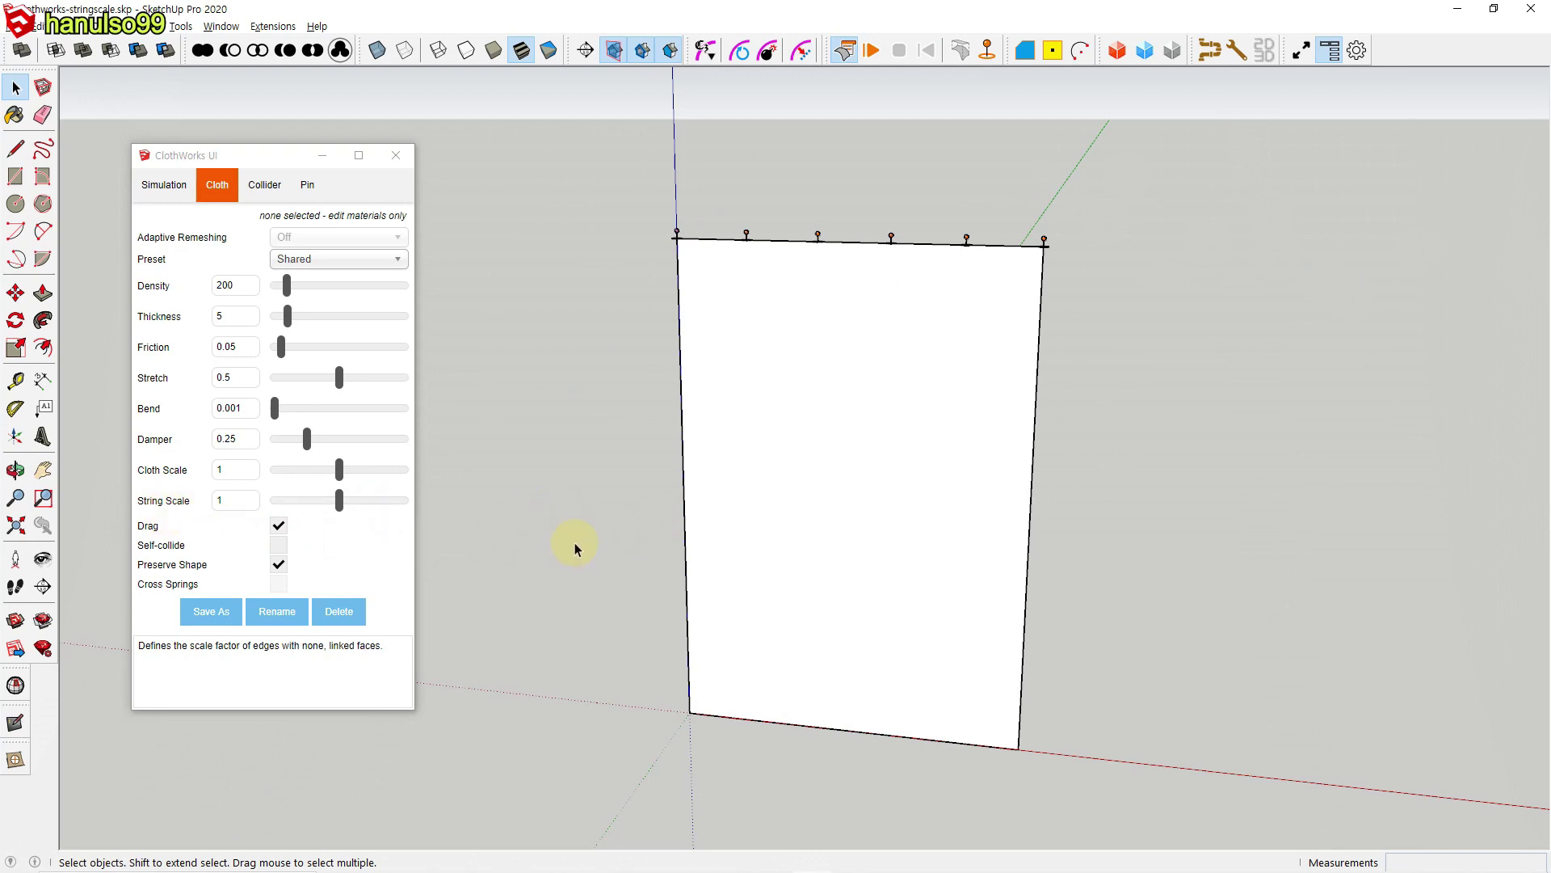
# Step: Draw a horizontal circle centred on the midpoint of the panel's bottom edge, extending past both corners, and delete its face
pyautogui.scroll(-2, 1152, 656)
pyautogui.moveTo(1153, 656)
pyautogui.mouseDown(button='middle')
pyautogui.moveTo(1092, 565)
pyautogui.moveTo(910, 677)
pyautogui.mouseUp(button='middle')
pyautogui.press('c')
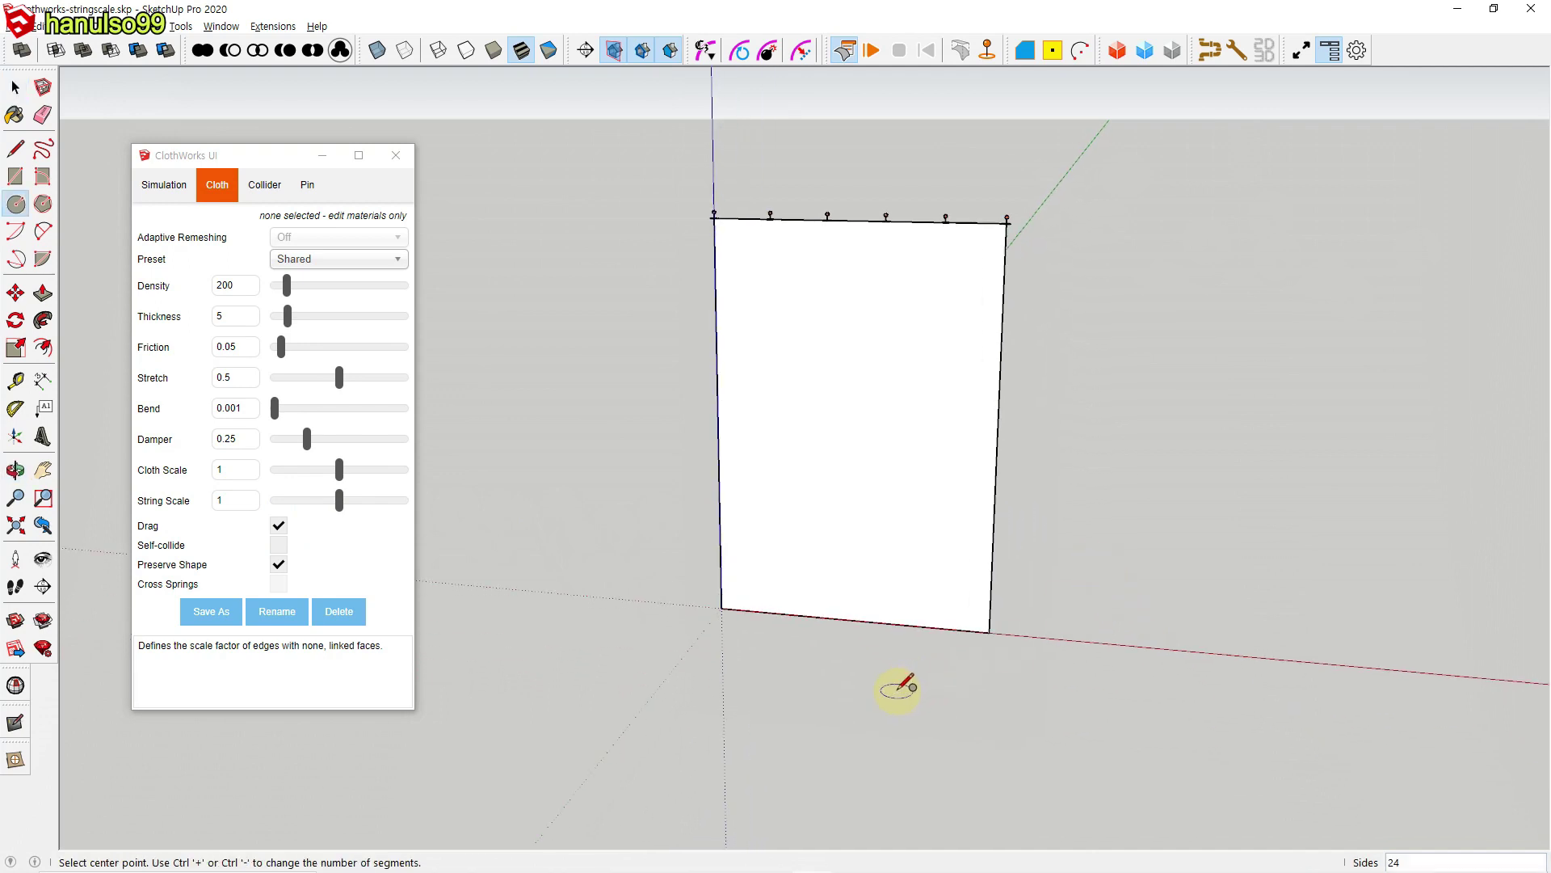
pyautogui.click(855, 621)
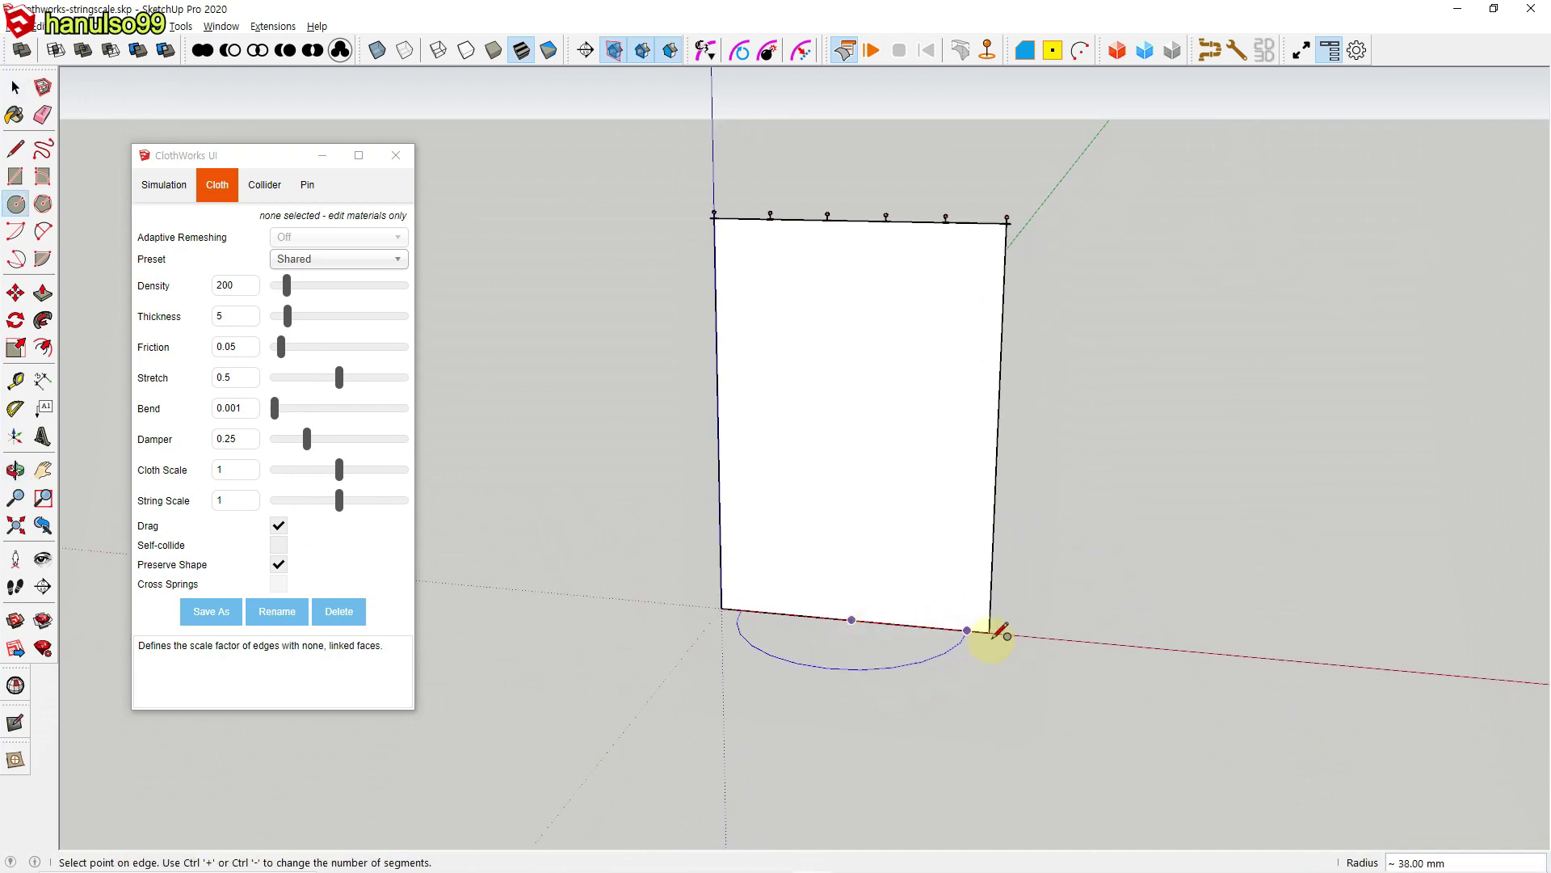
pyautogui.click(1051, 636)
pyautogui.press('space')
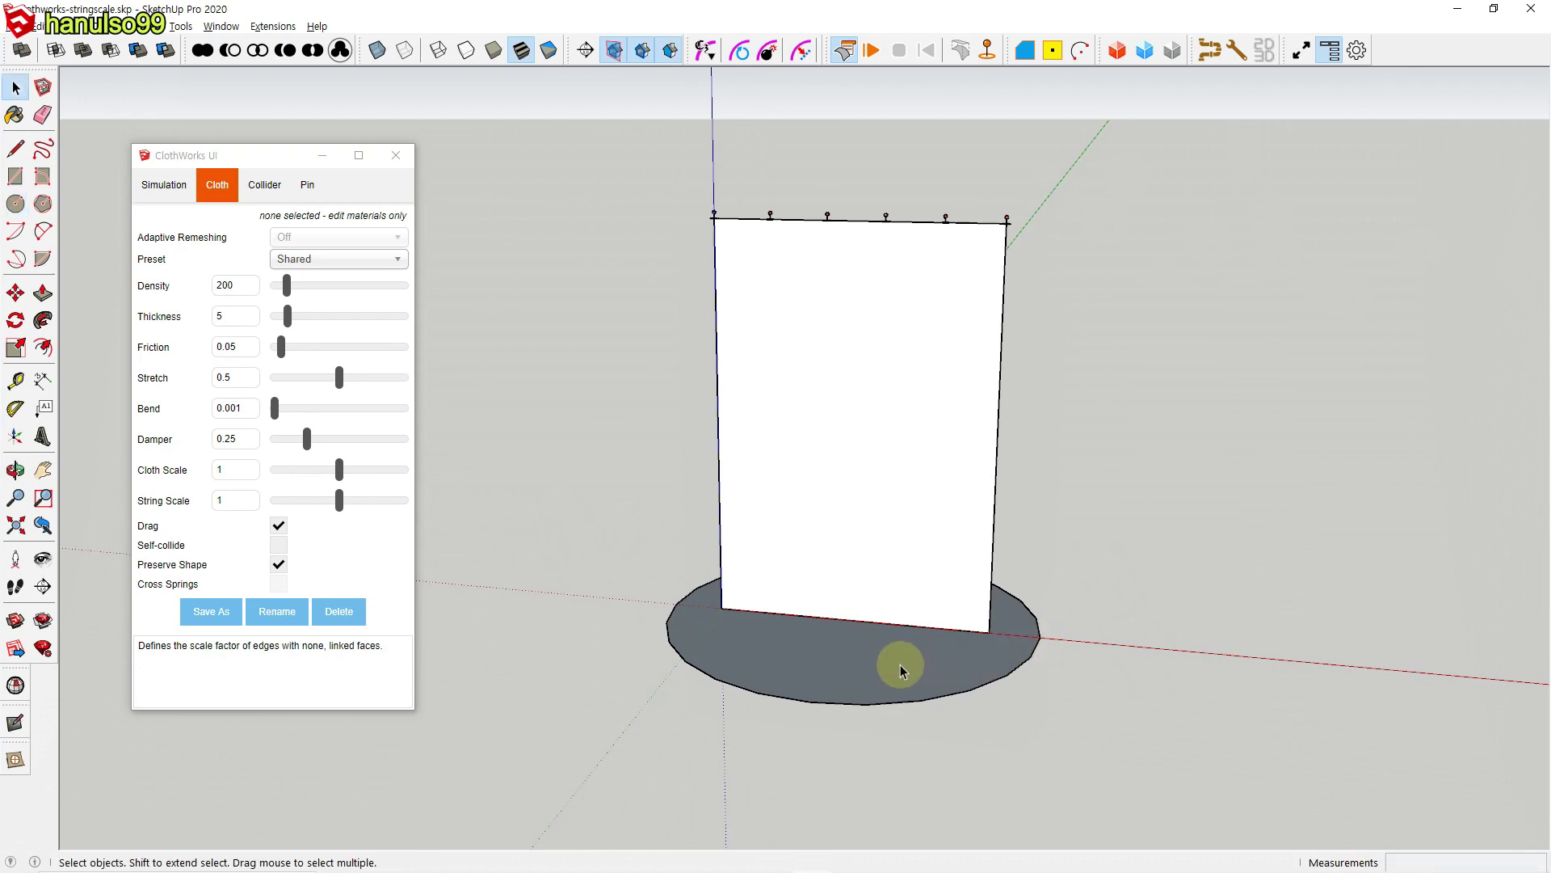
pyautogui.press('Delete')
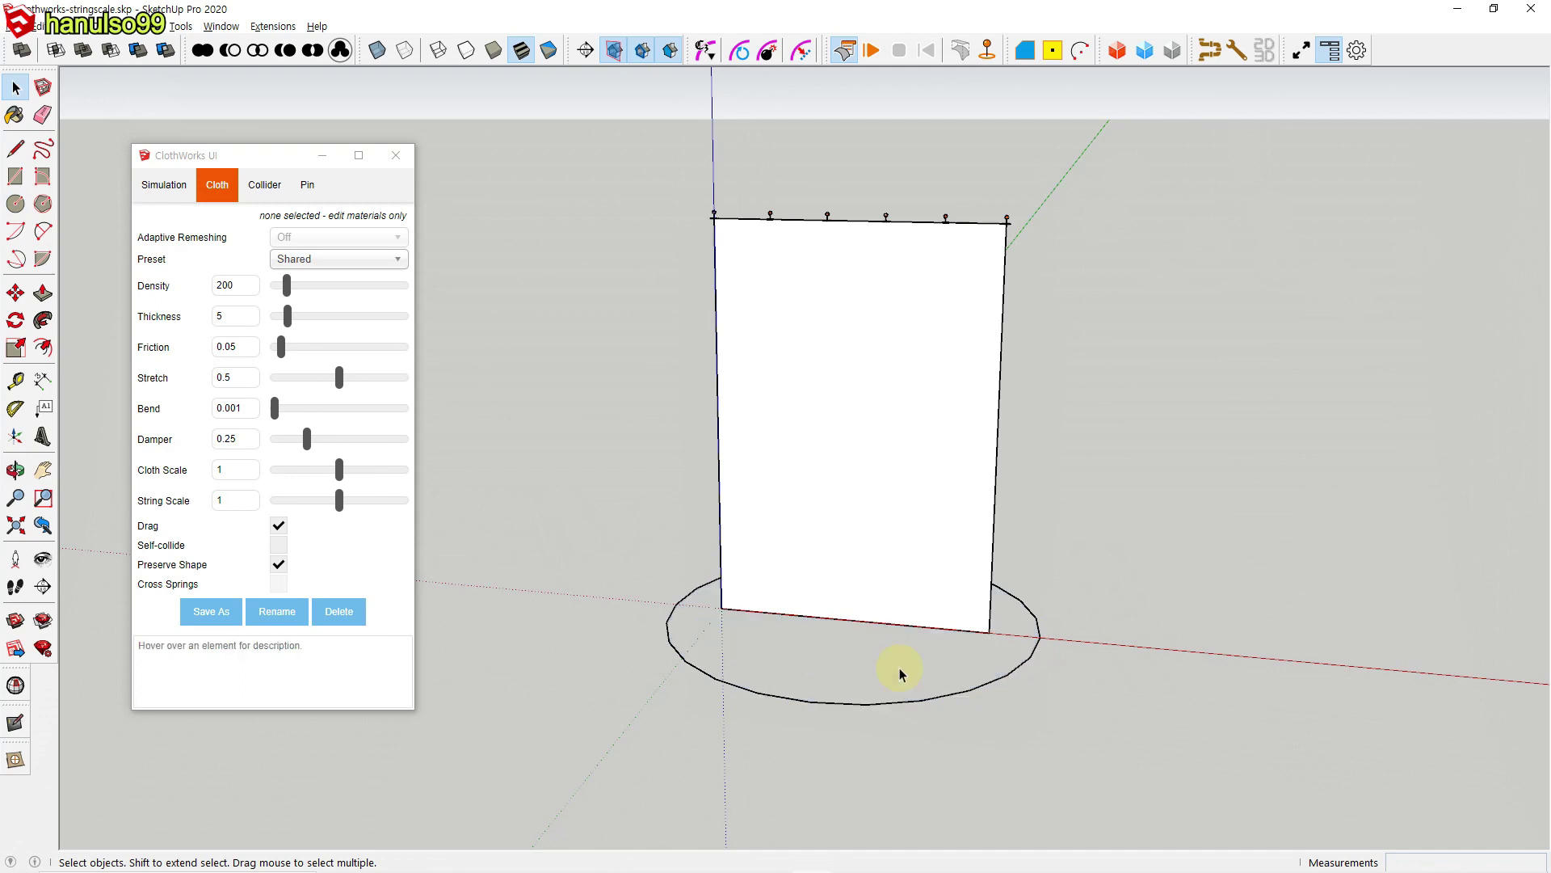
# Step: Group the circle's outline around the panel's bottom edge and deselect it
pyautogui.rightClick(990, 683)
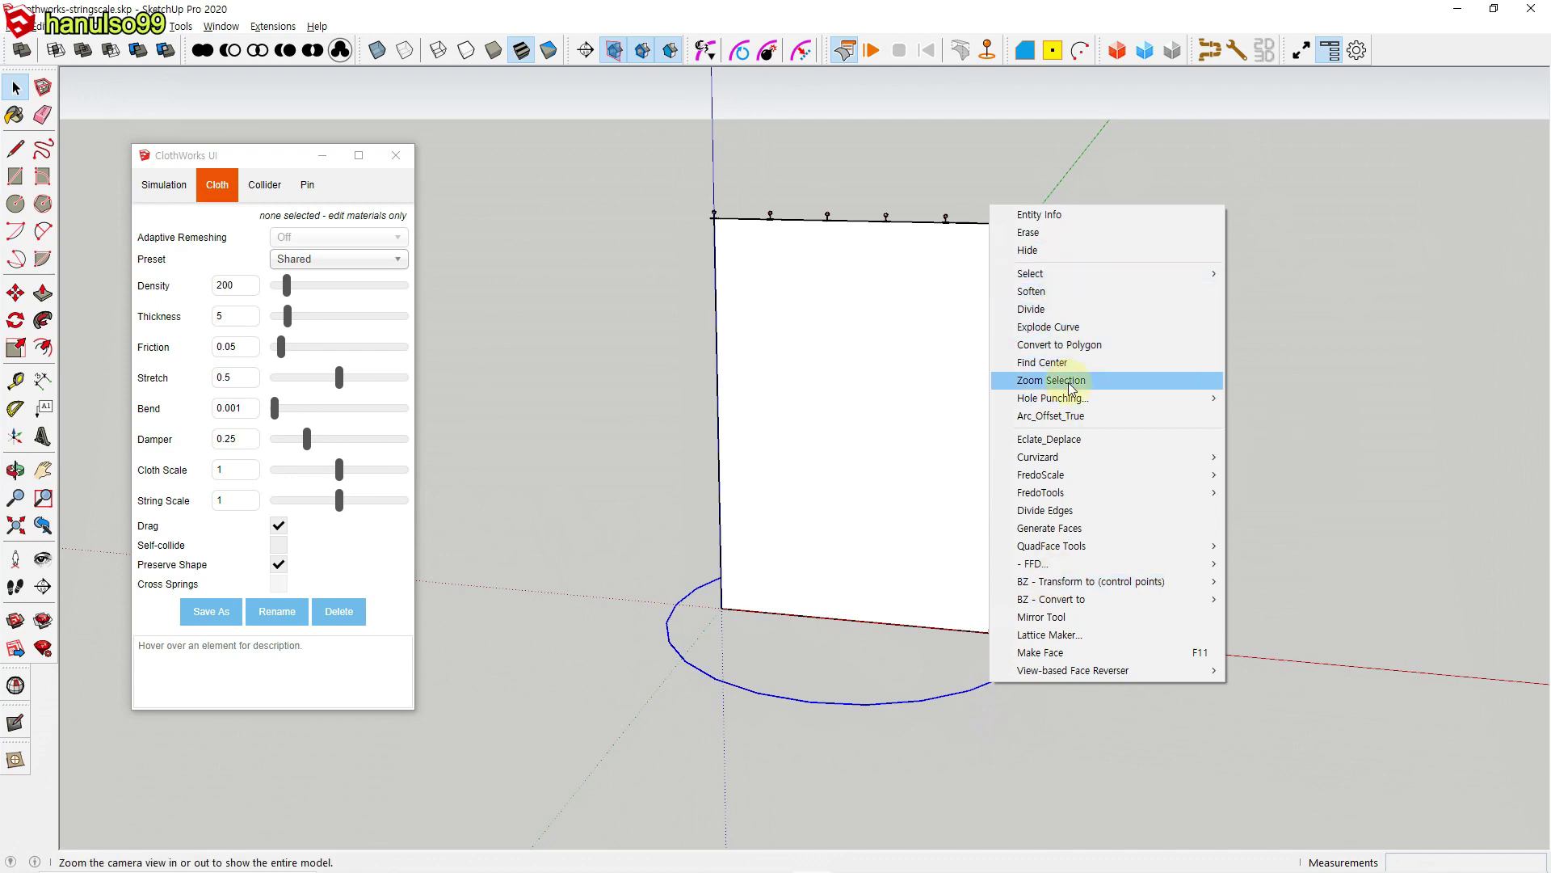
pyautogui.click(1267, 522)
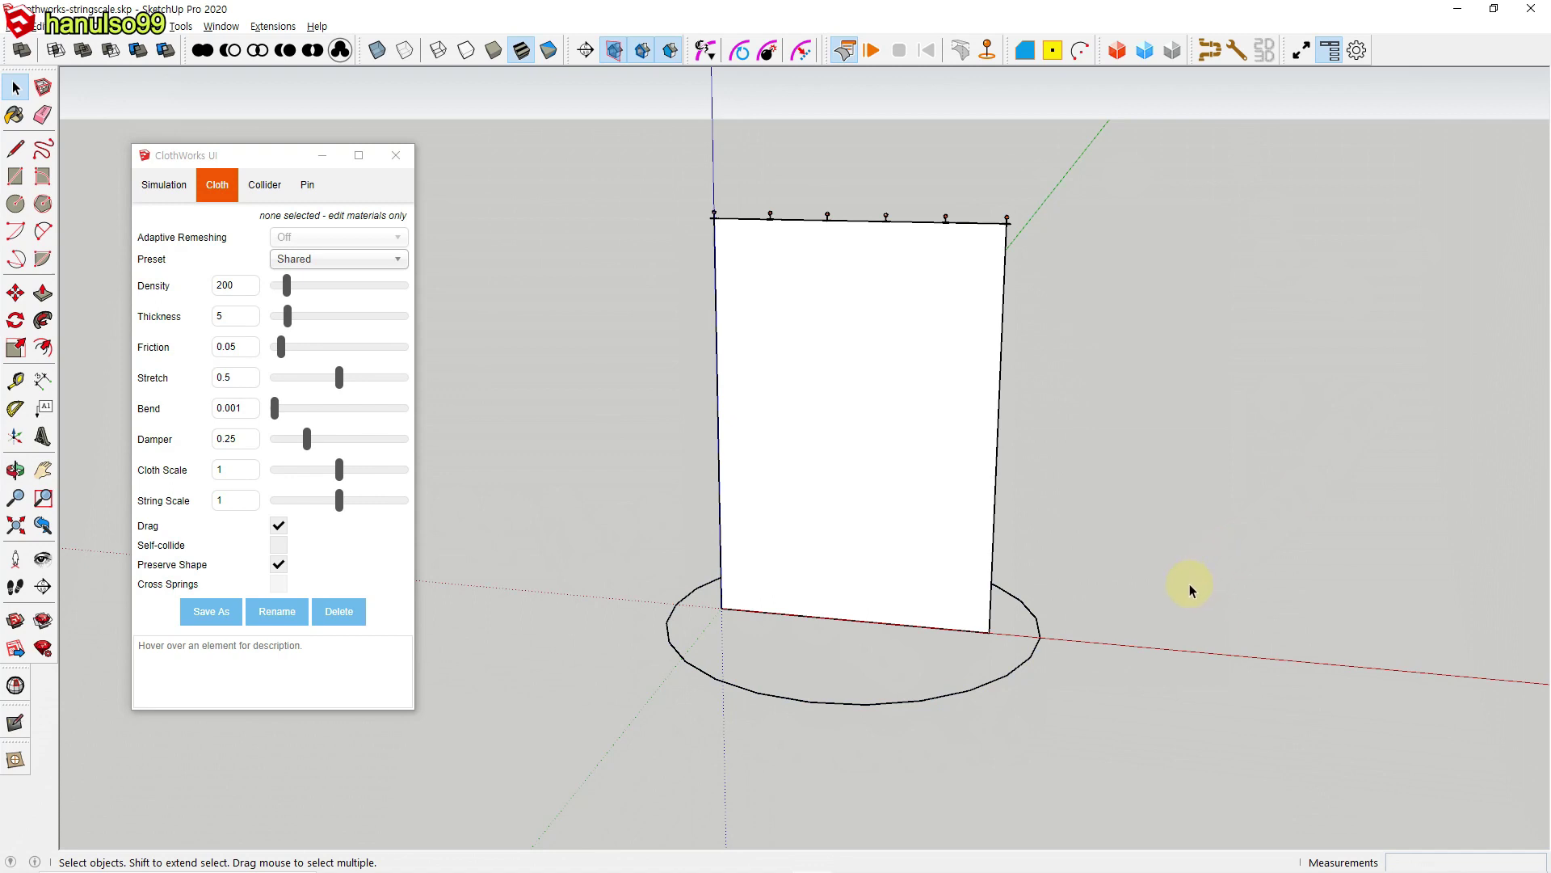
pyautogui.click(1004, 685)
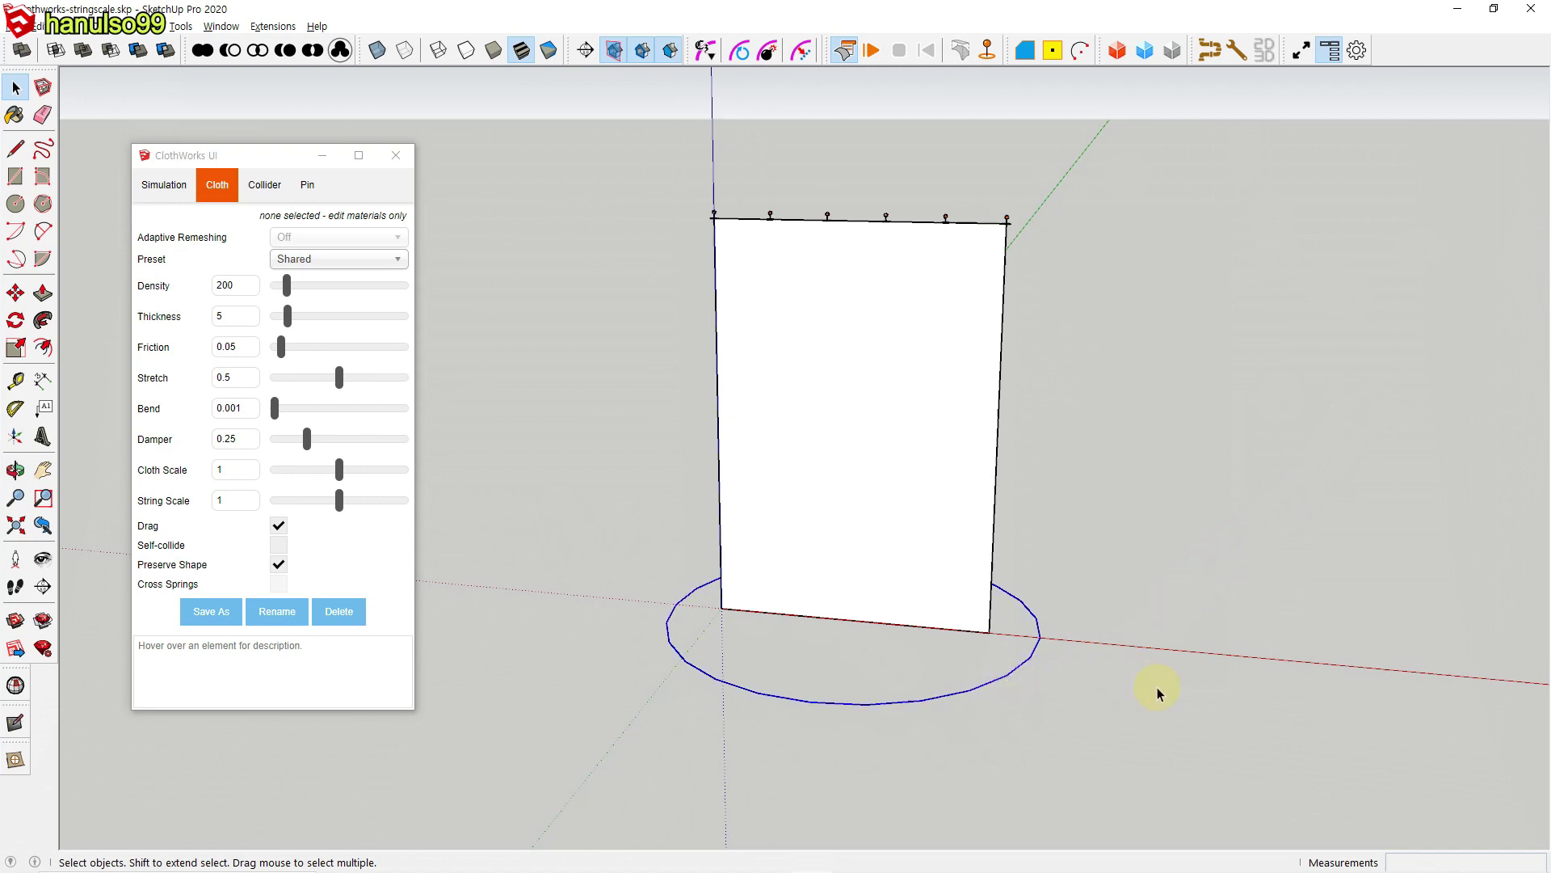
pyautogui.hotkey('ctrl', 'g')
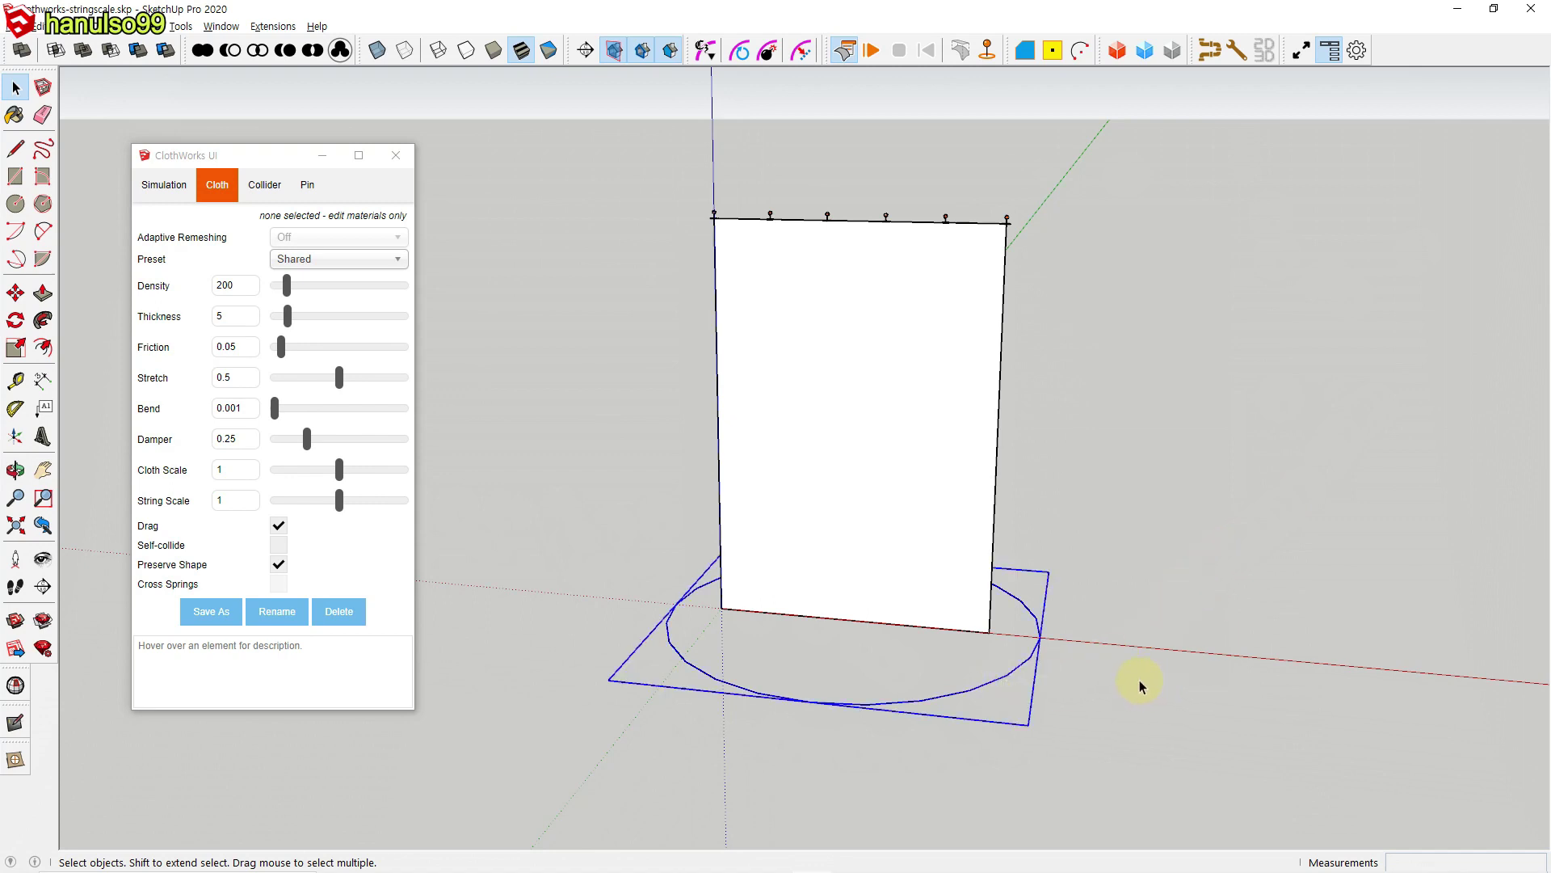
pyautogui.click(1052, 678)
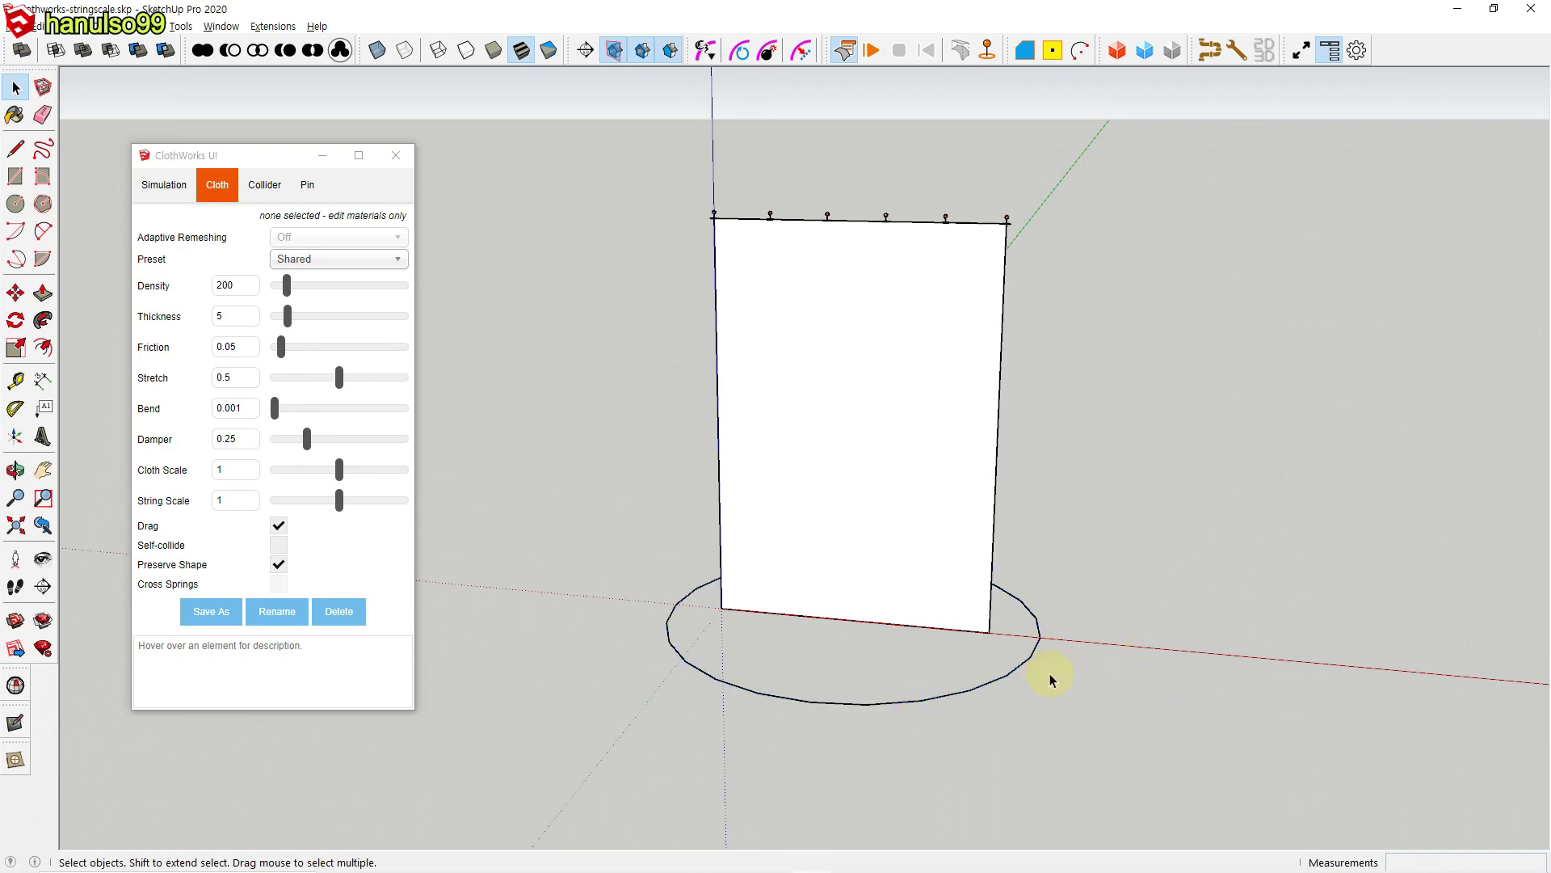
# Step: Try grouping the circle together with its face, open the group for editing and leave it again
pyautogui.rightClick(1005, 685)
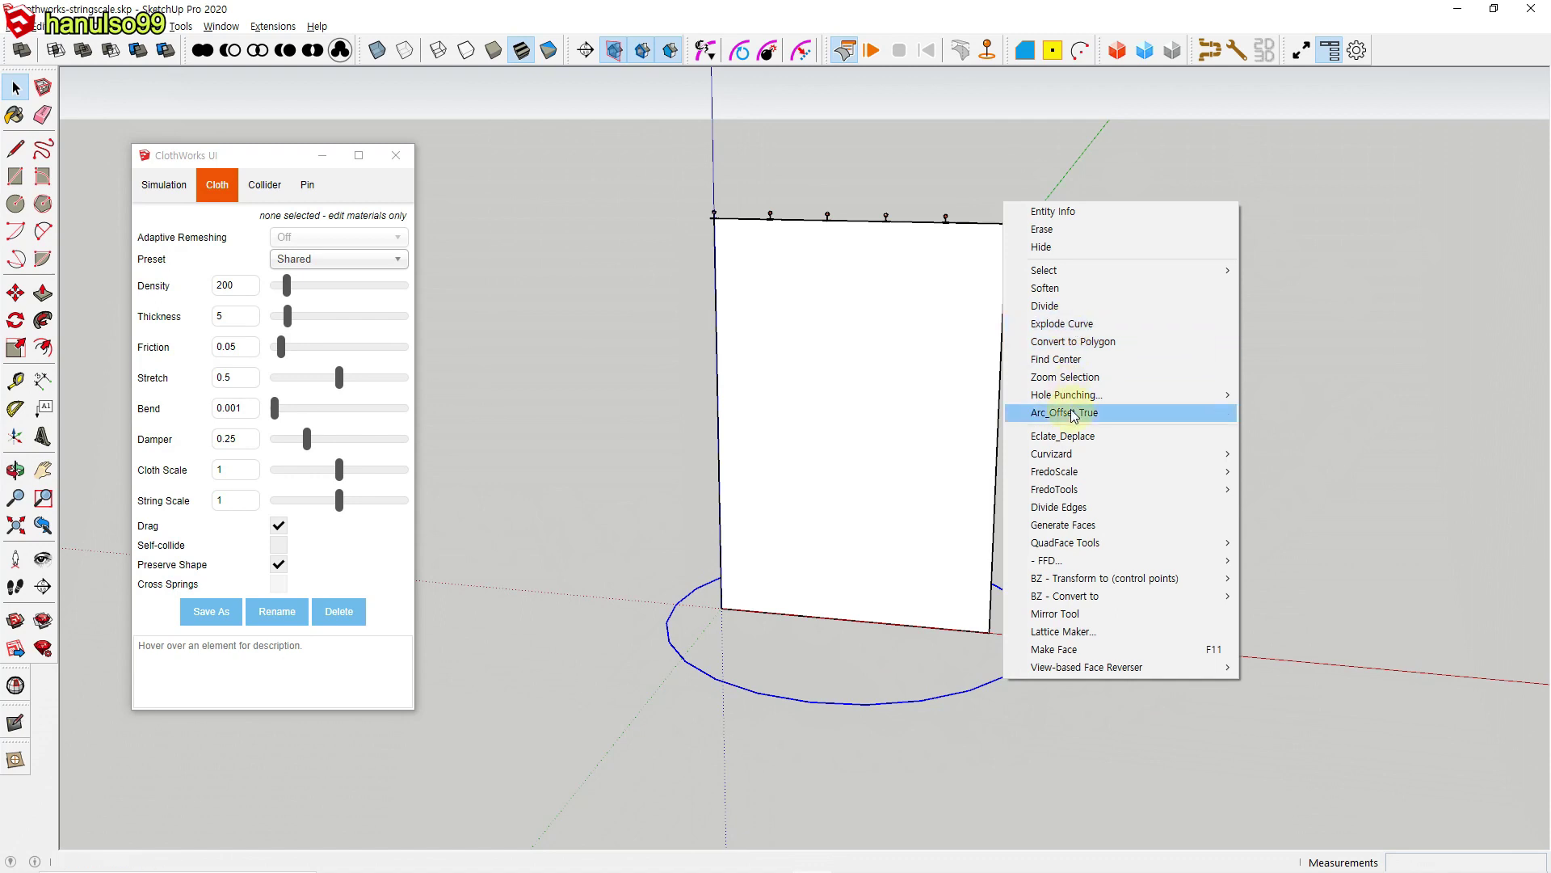
pyautogui.click(1166, 601)
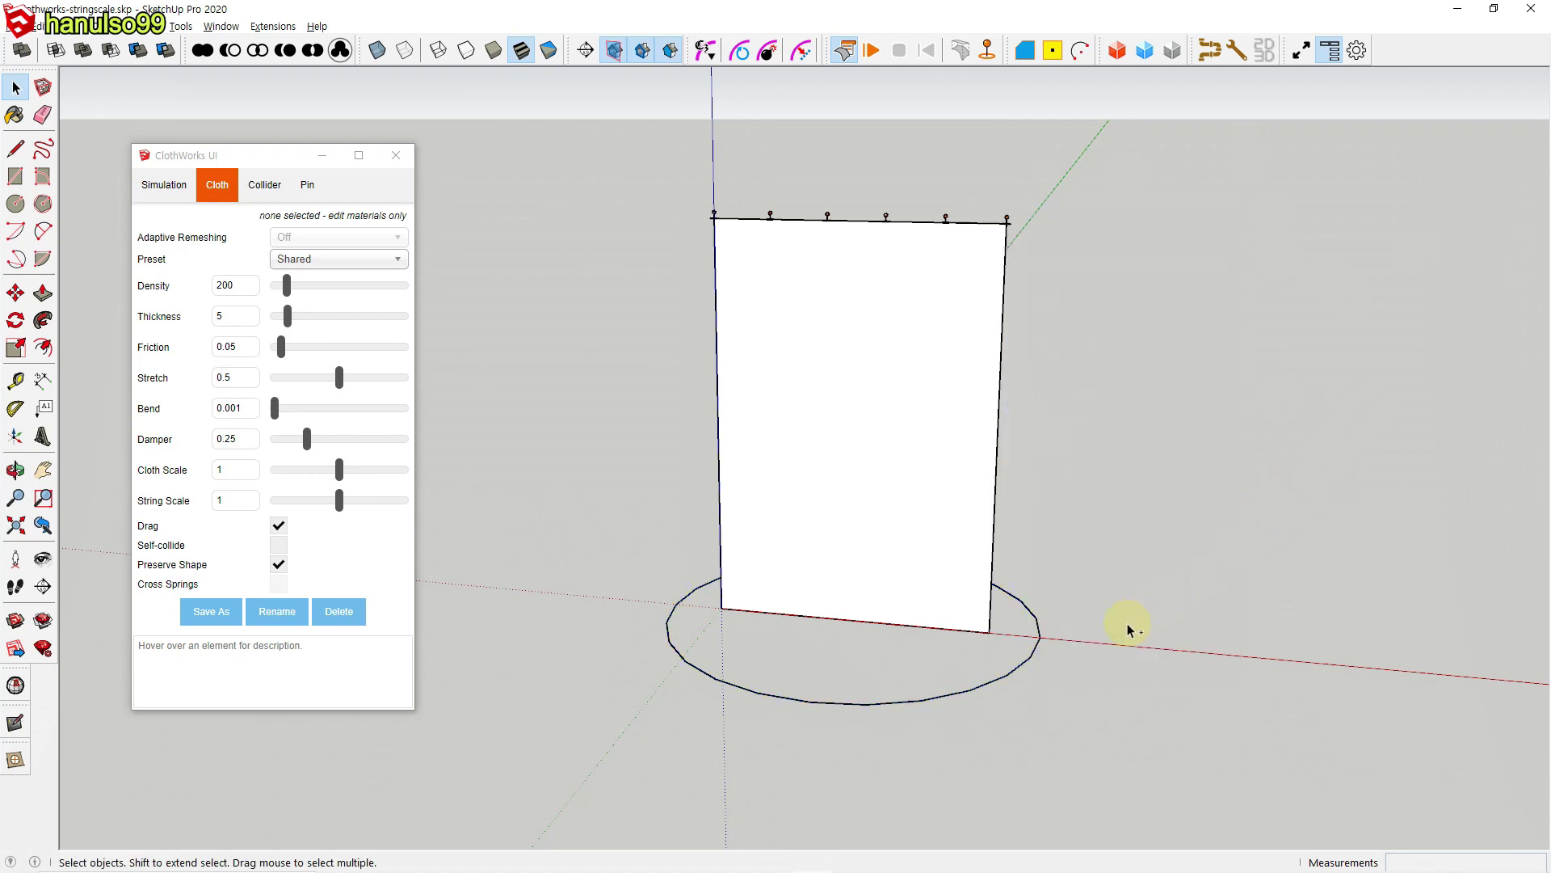
pyautogui.rightClick(948, 667)
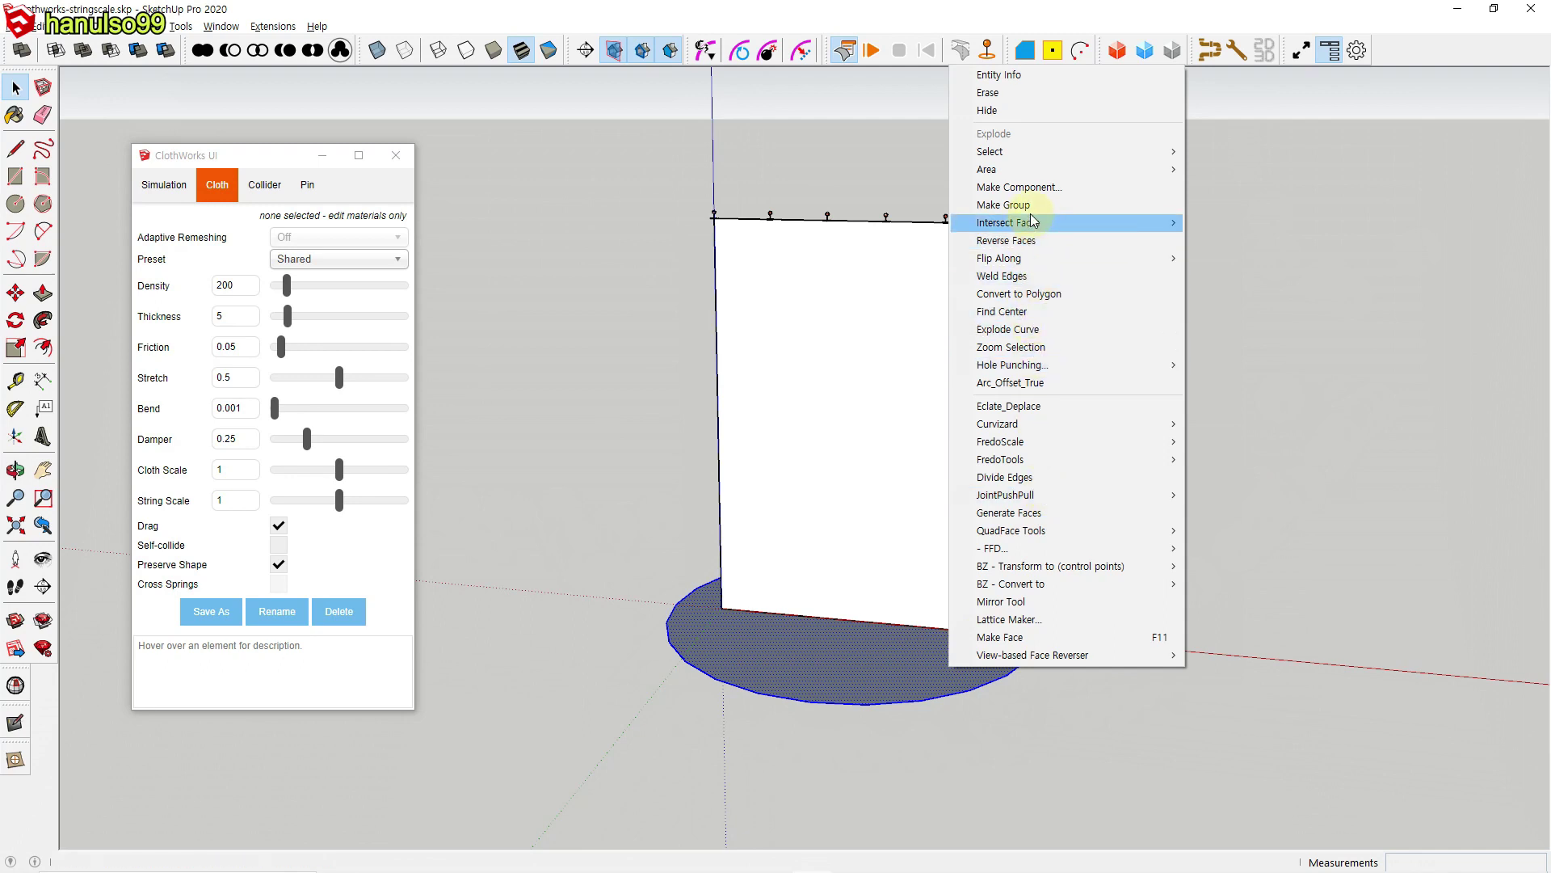
pyautogui.click(1030, 207)
pyautogui.click(1138, 526)
pyautogui.click(930, 662)
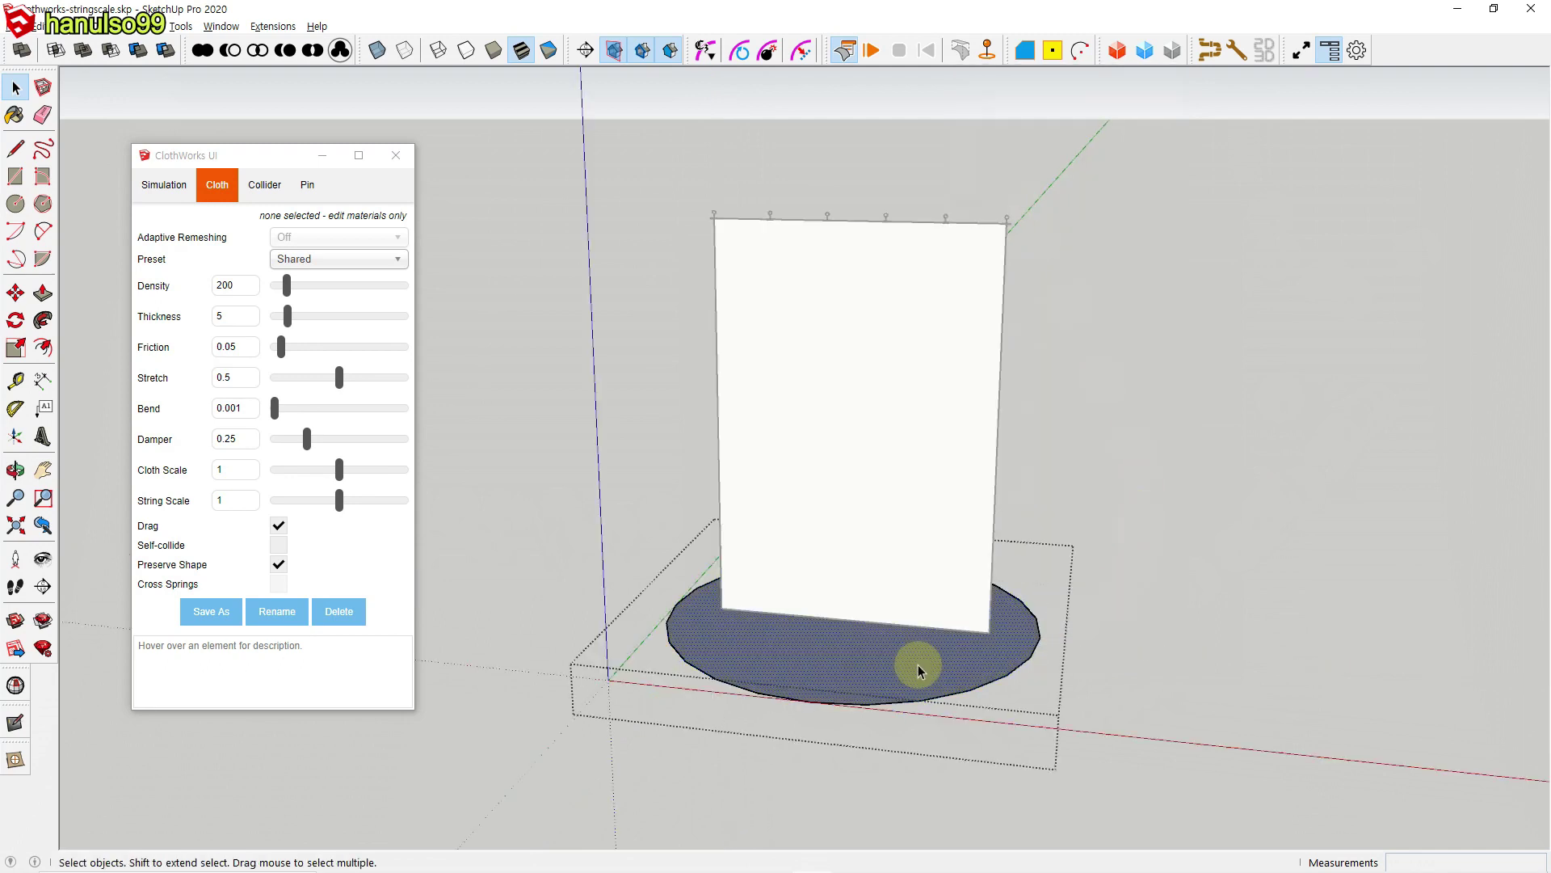
pyautogui.doubleClick(918, 664)
pyautogui.click(1178, 647)
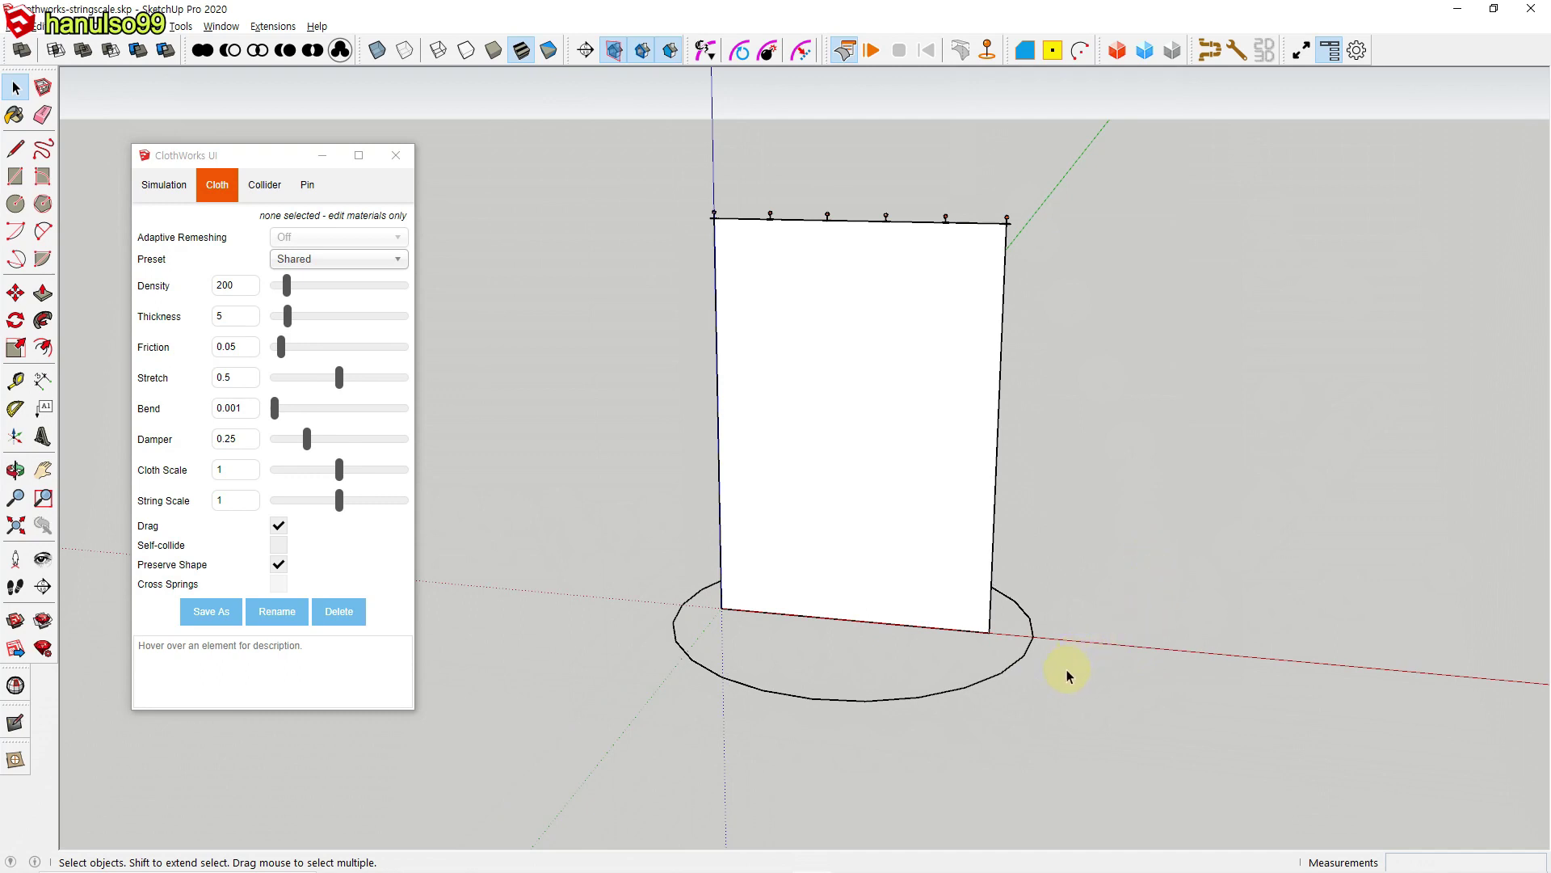
# Step: Explode the circle's curve into separate edges
pyautogui.click(1006, 674)
pyautogui.rightClick(1005, 672)
pyautogui.click(1112, 202)
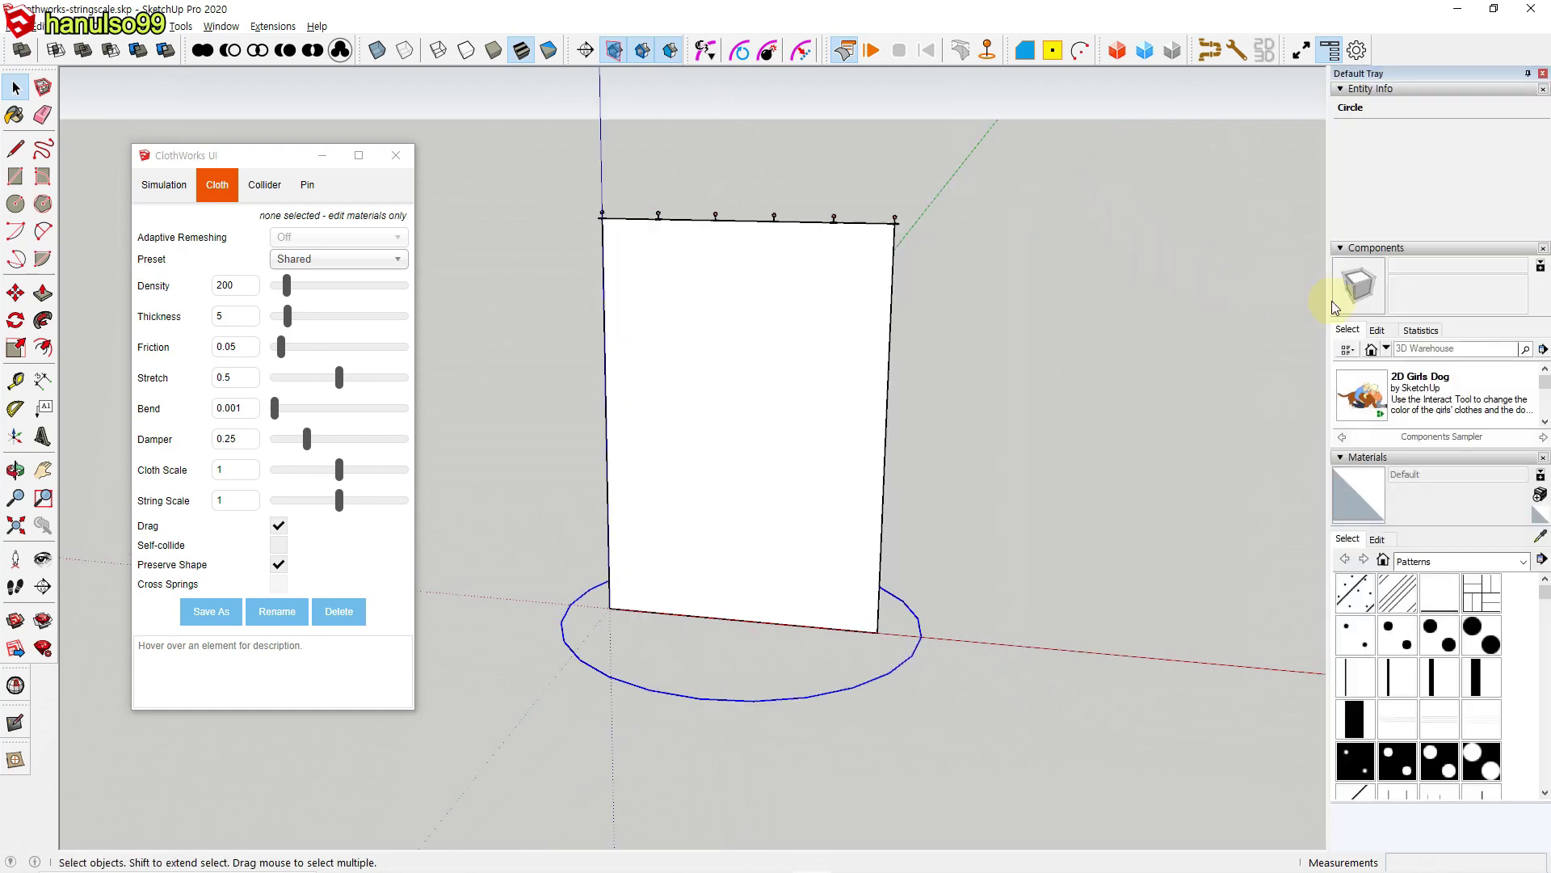
pyautogui.click(1543, 74)
pyautogui.rightClick(1015, 661)
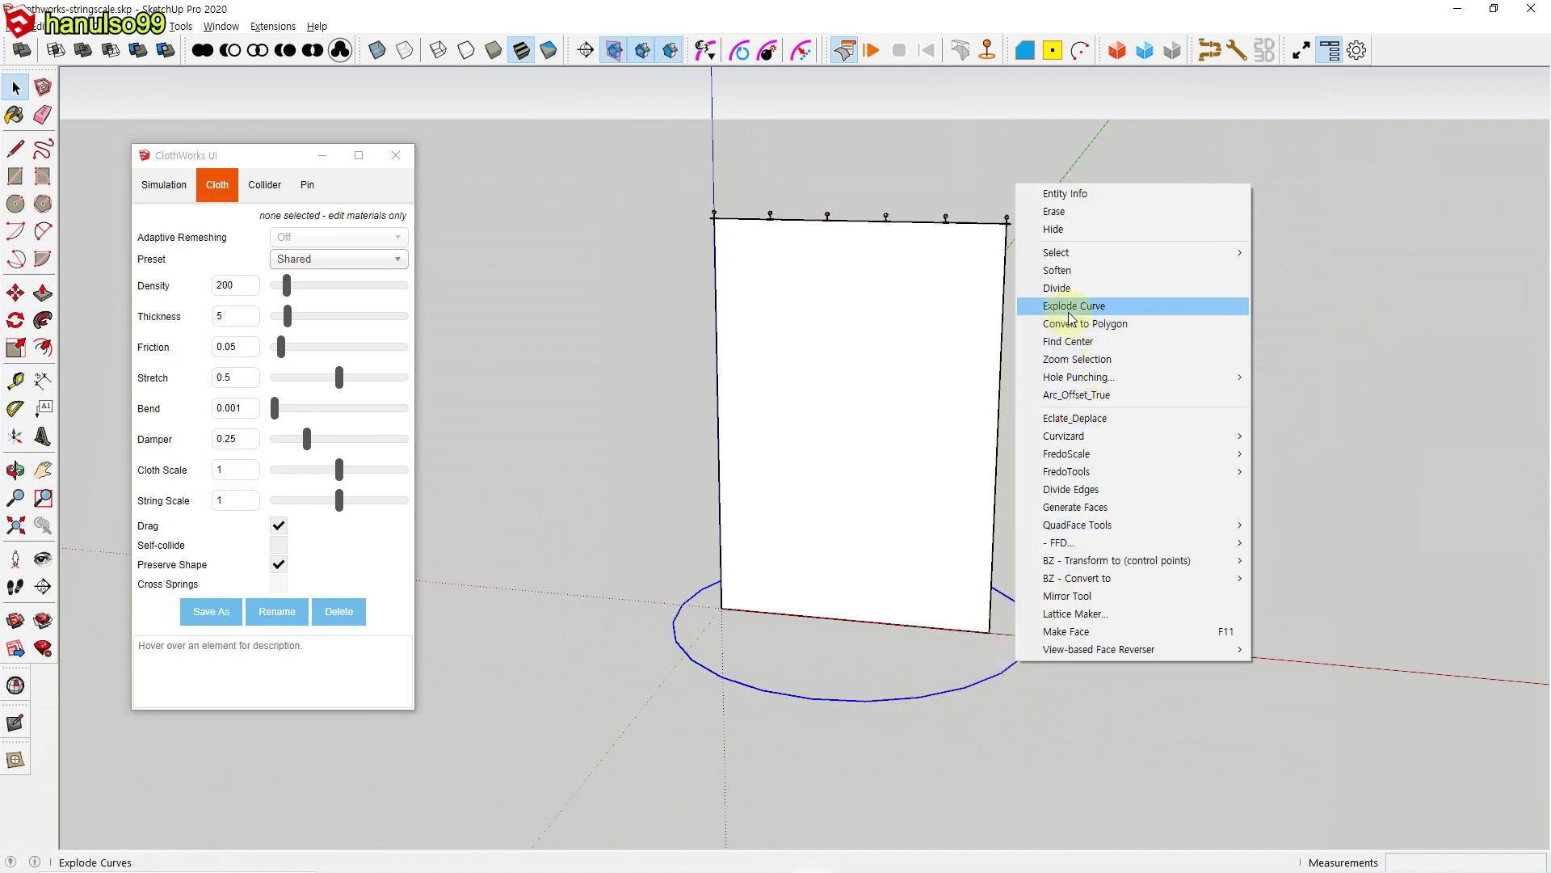
pyautogui.click(1098, 309)
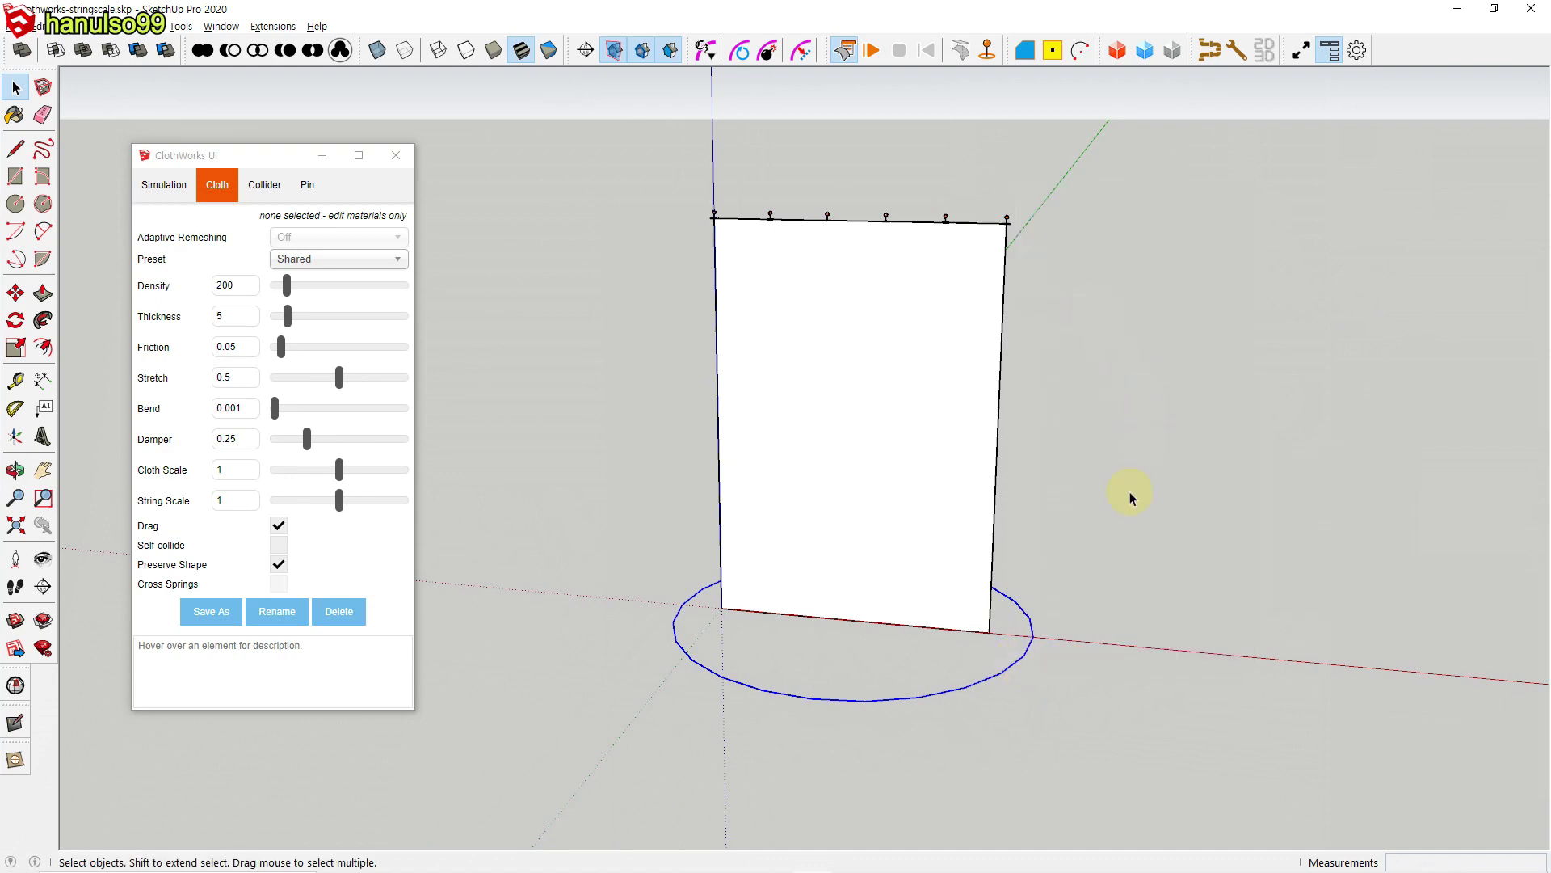
# Step: Select all edges of the exploded circle, make them a group and deselect it
pyautogui.click(1007, 673)
pyautogui.click(984, 684)
pyautogui.rightClick(1010, 672)
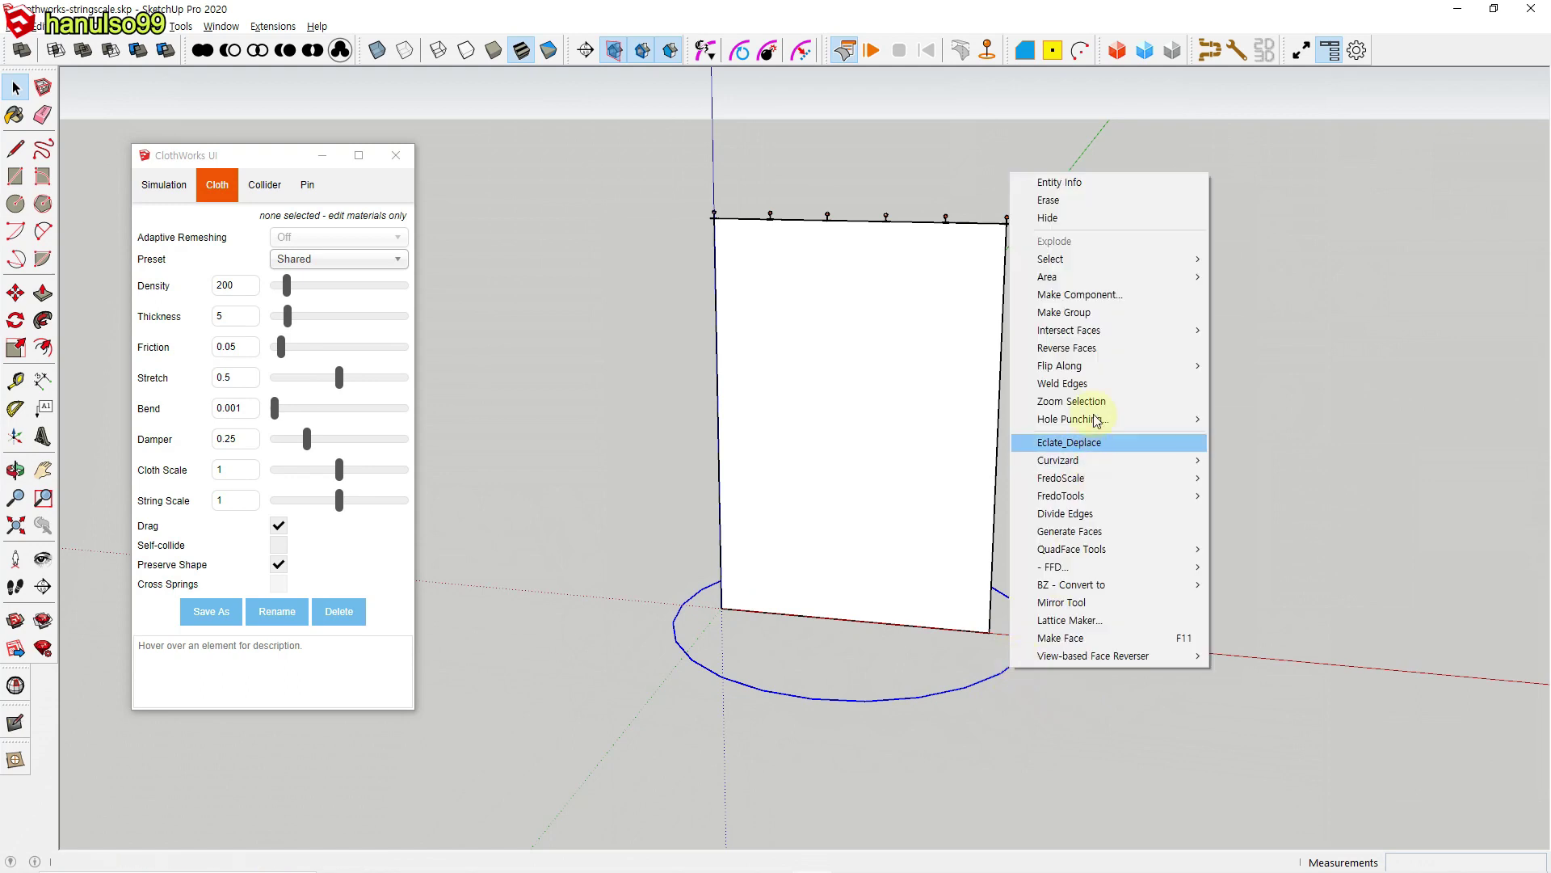
pyautogui.click(1099, 313)
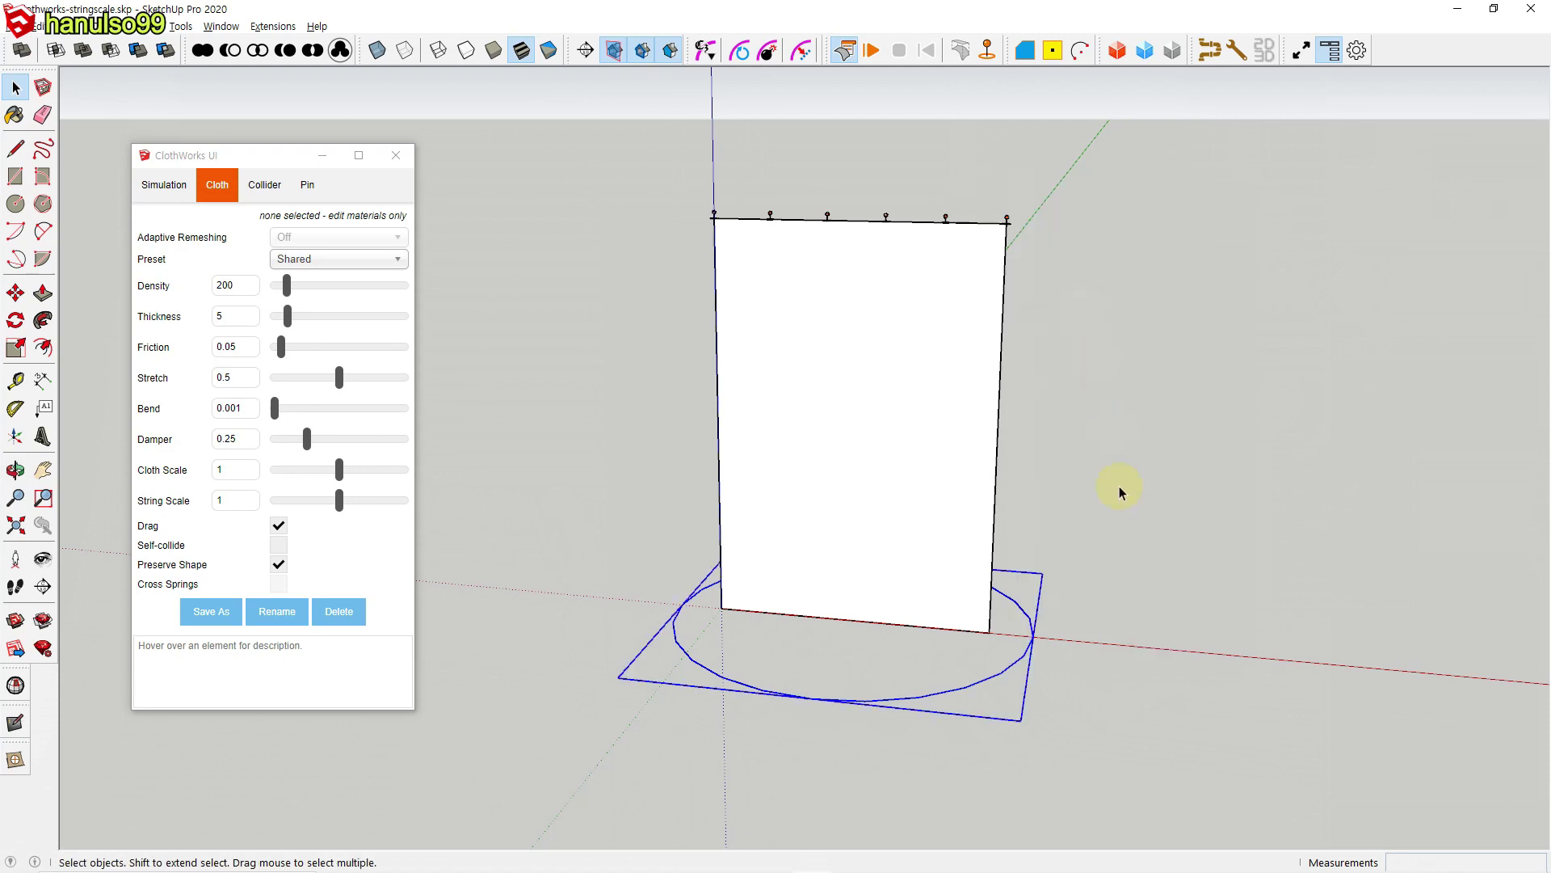
pyautogui.click(1132, 530)
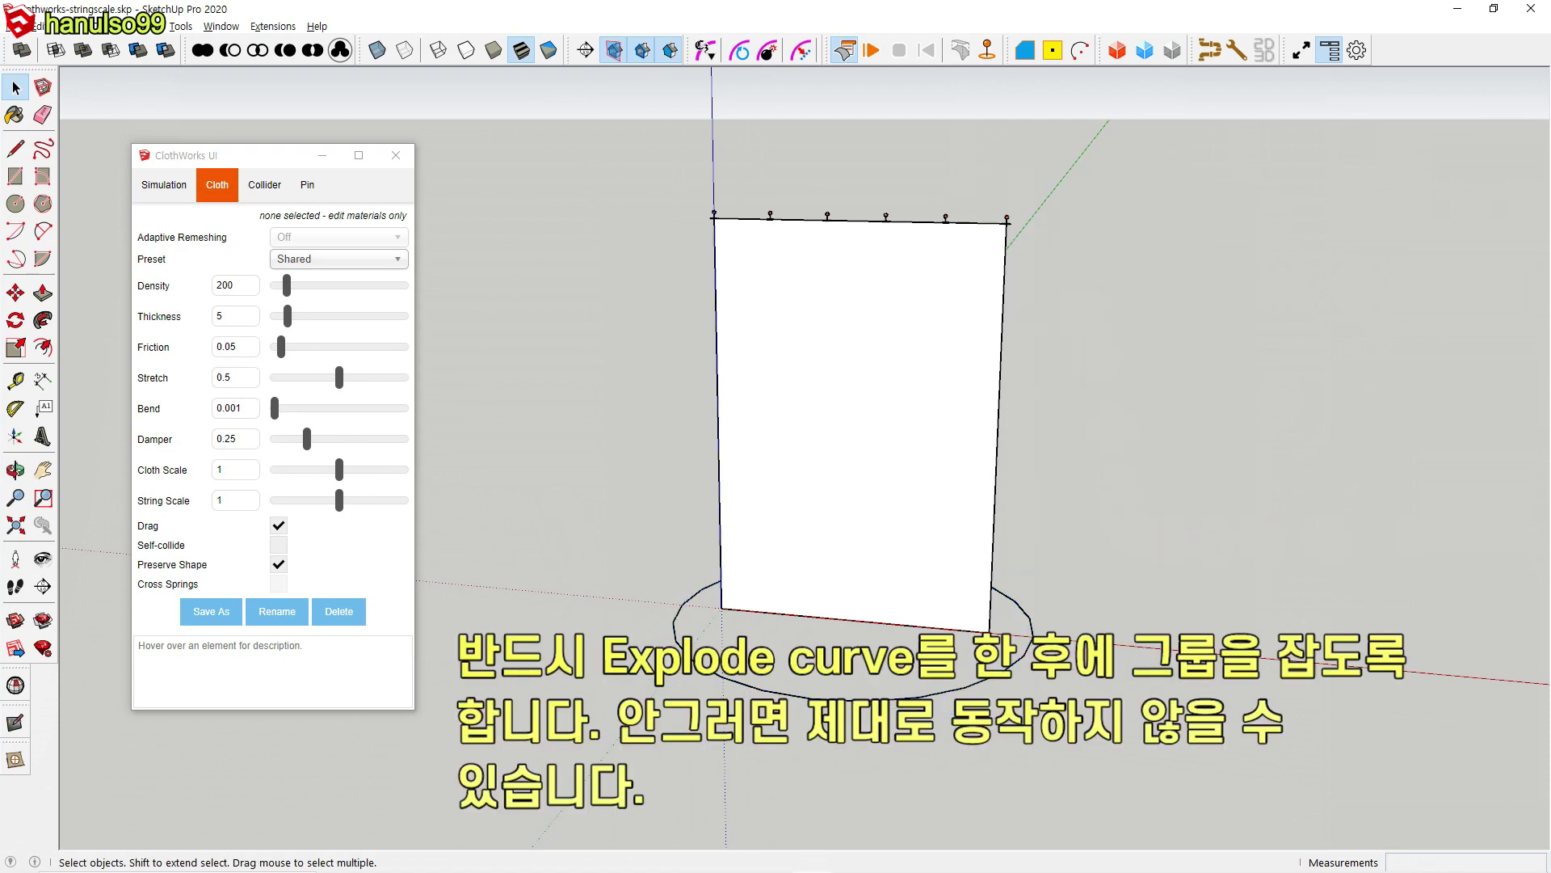
# Step: Turn the circle group into a ClothWorks cloth
pyautogui.click(892, 707)
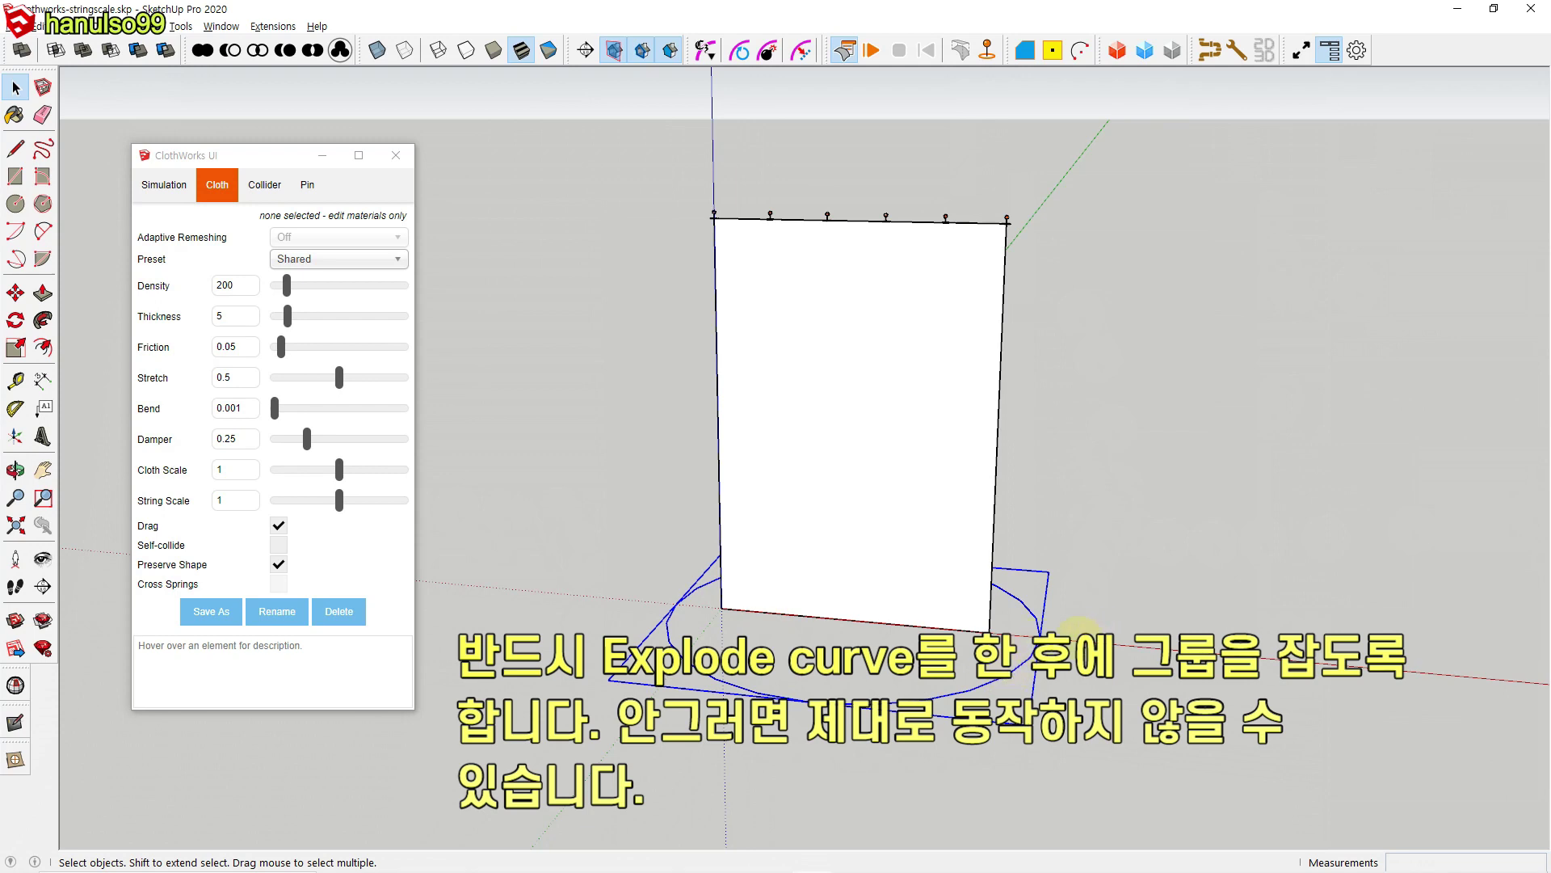
pyautogui.rightClick(1042, 643)
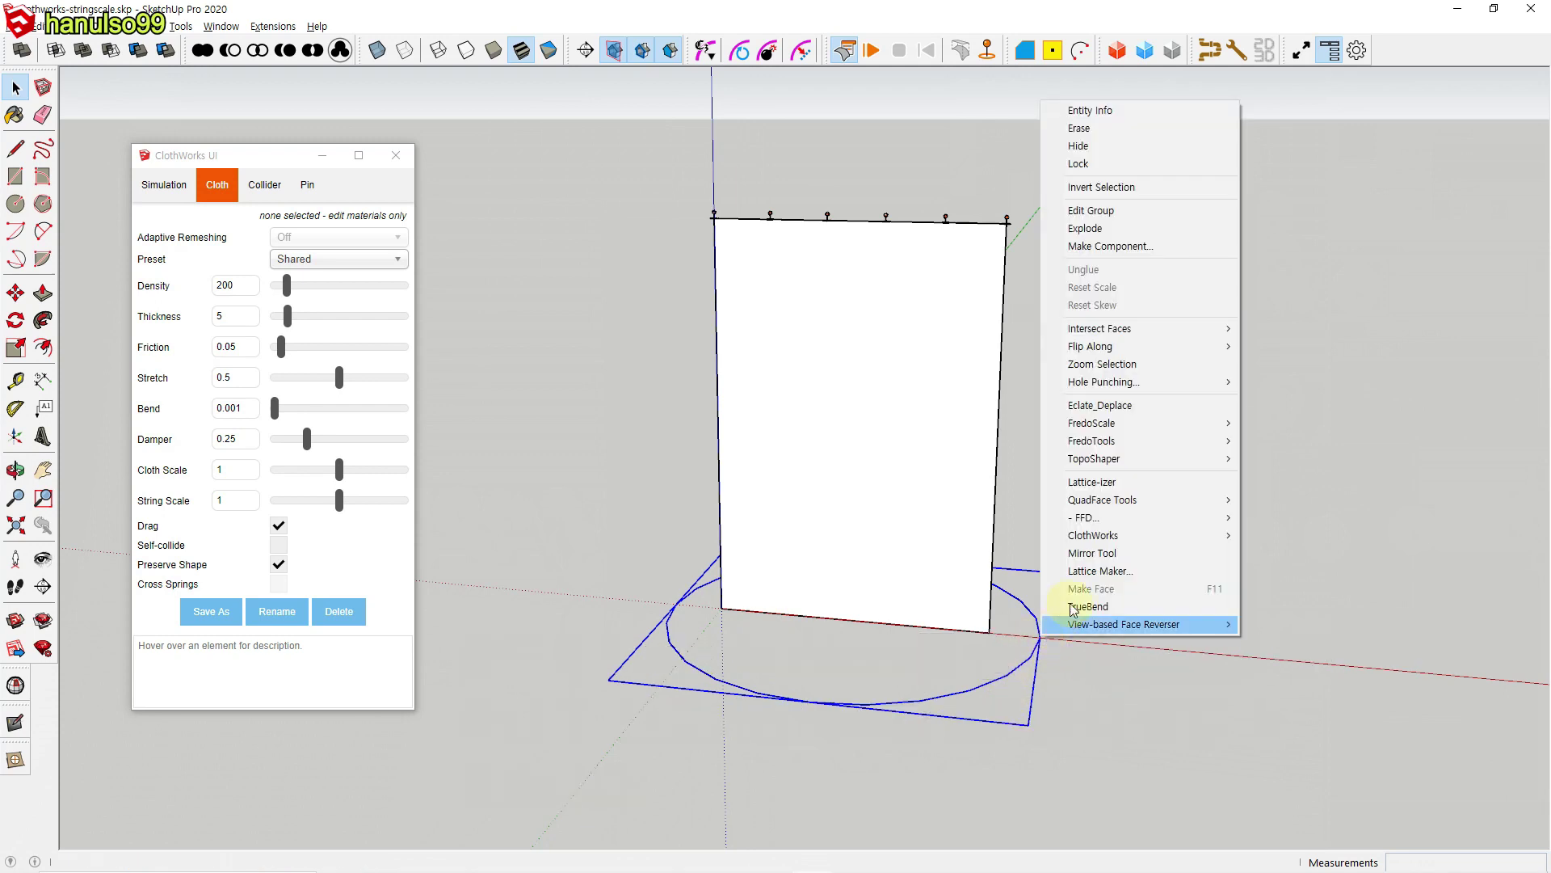
pyautogui.moveTo(1119, 540)
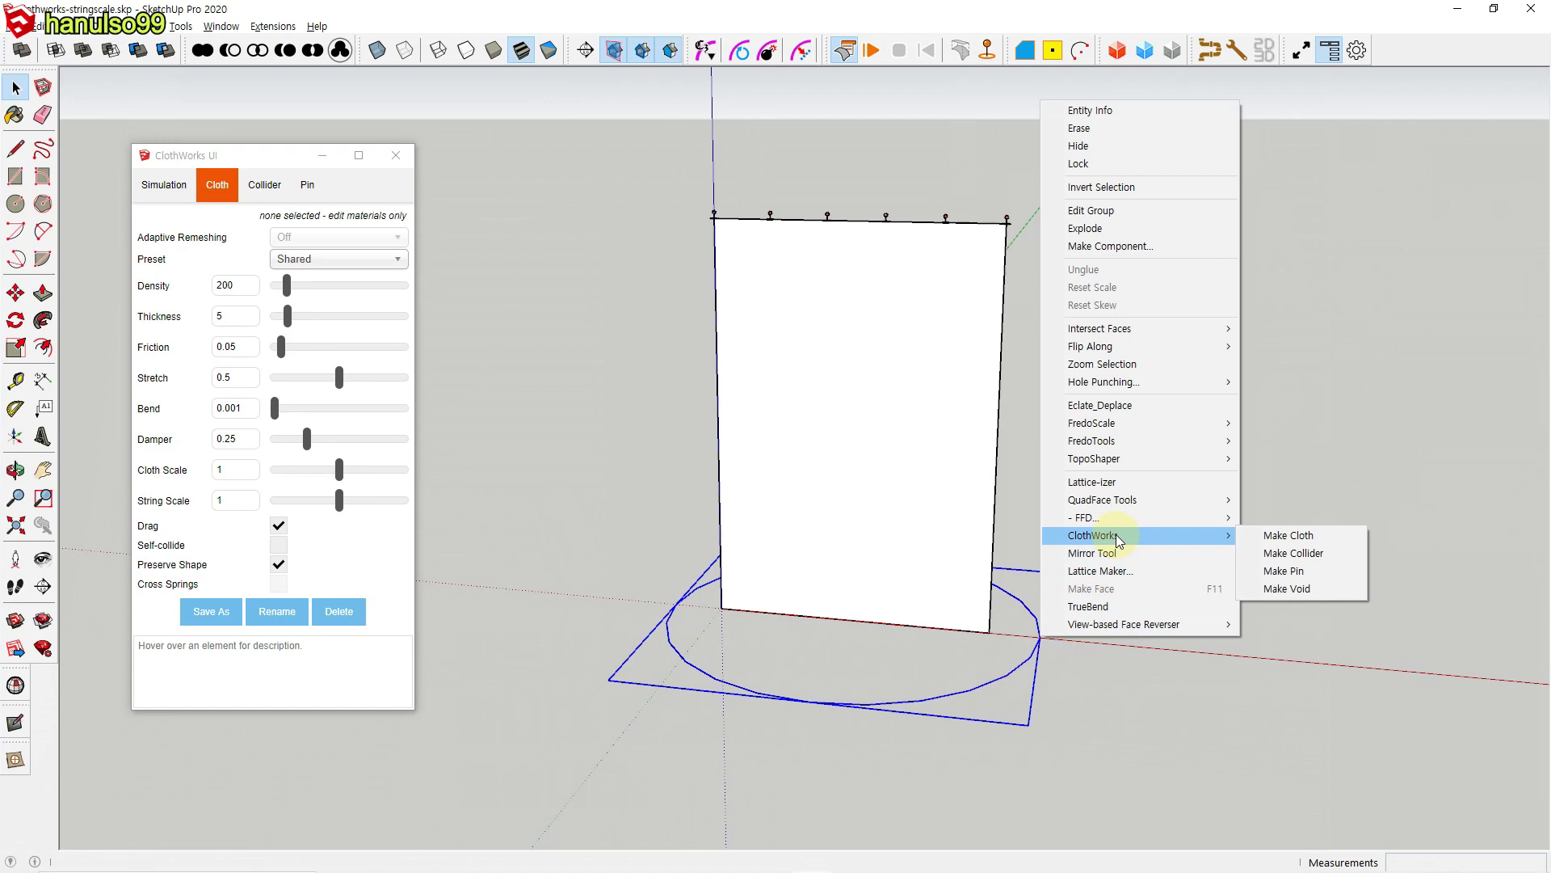
pyautogui.click(1290, 537)
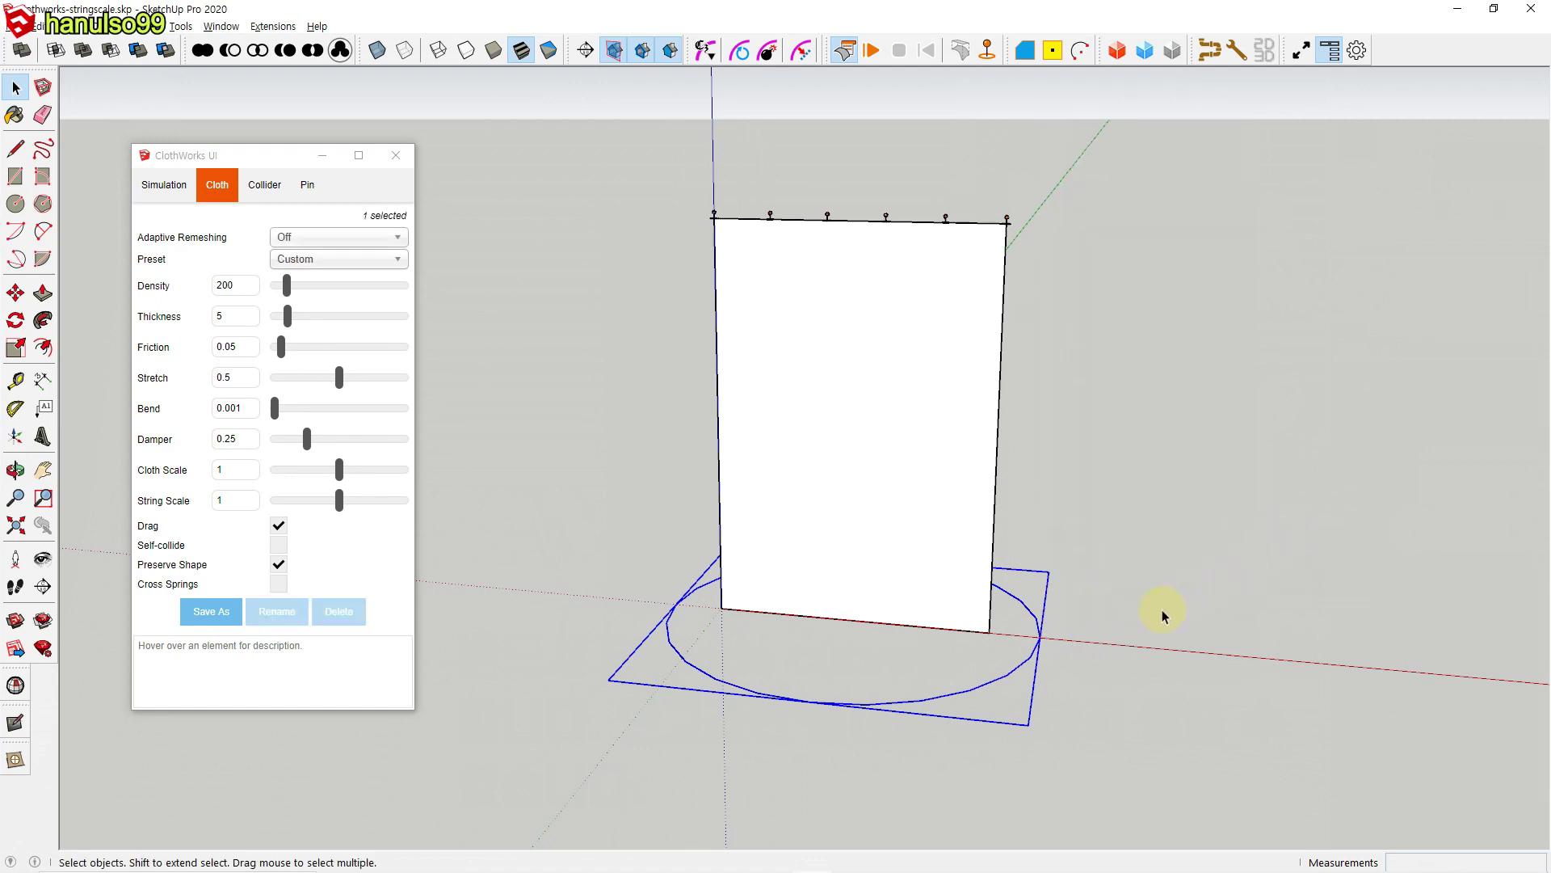
# Step: Move the circle group about 76 mm straight up along the blue axis so it rings the middle of the panel
pyautogui.click(1123, 635)
pyautogui.press('m')
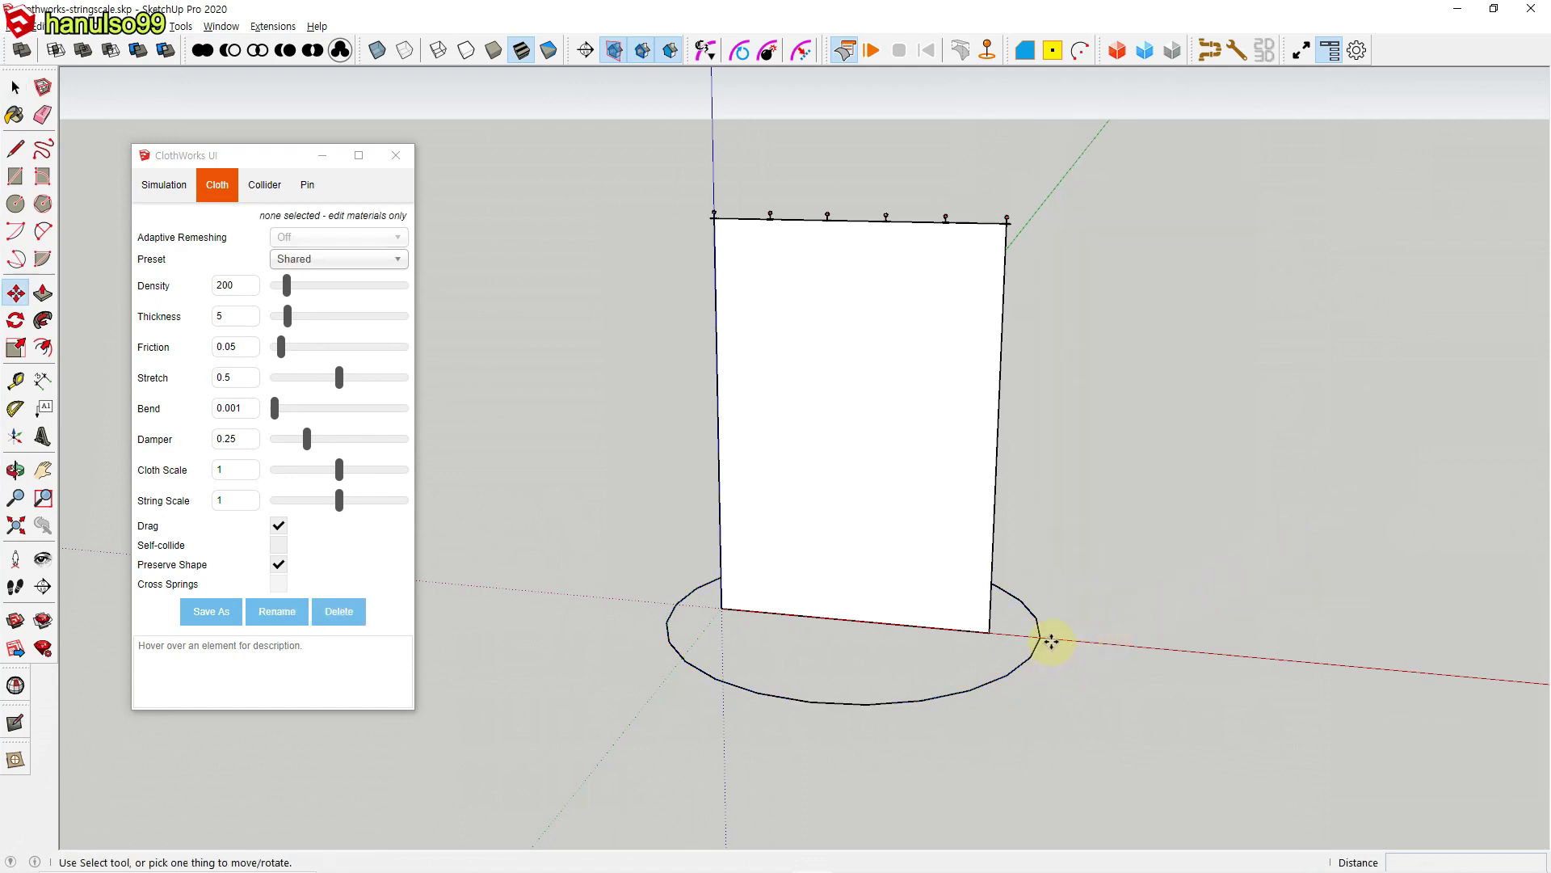
pyautogui.click(1039, 641)
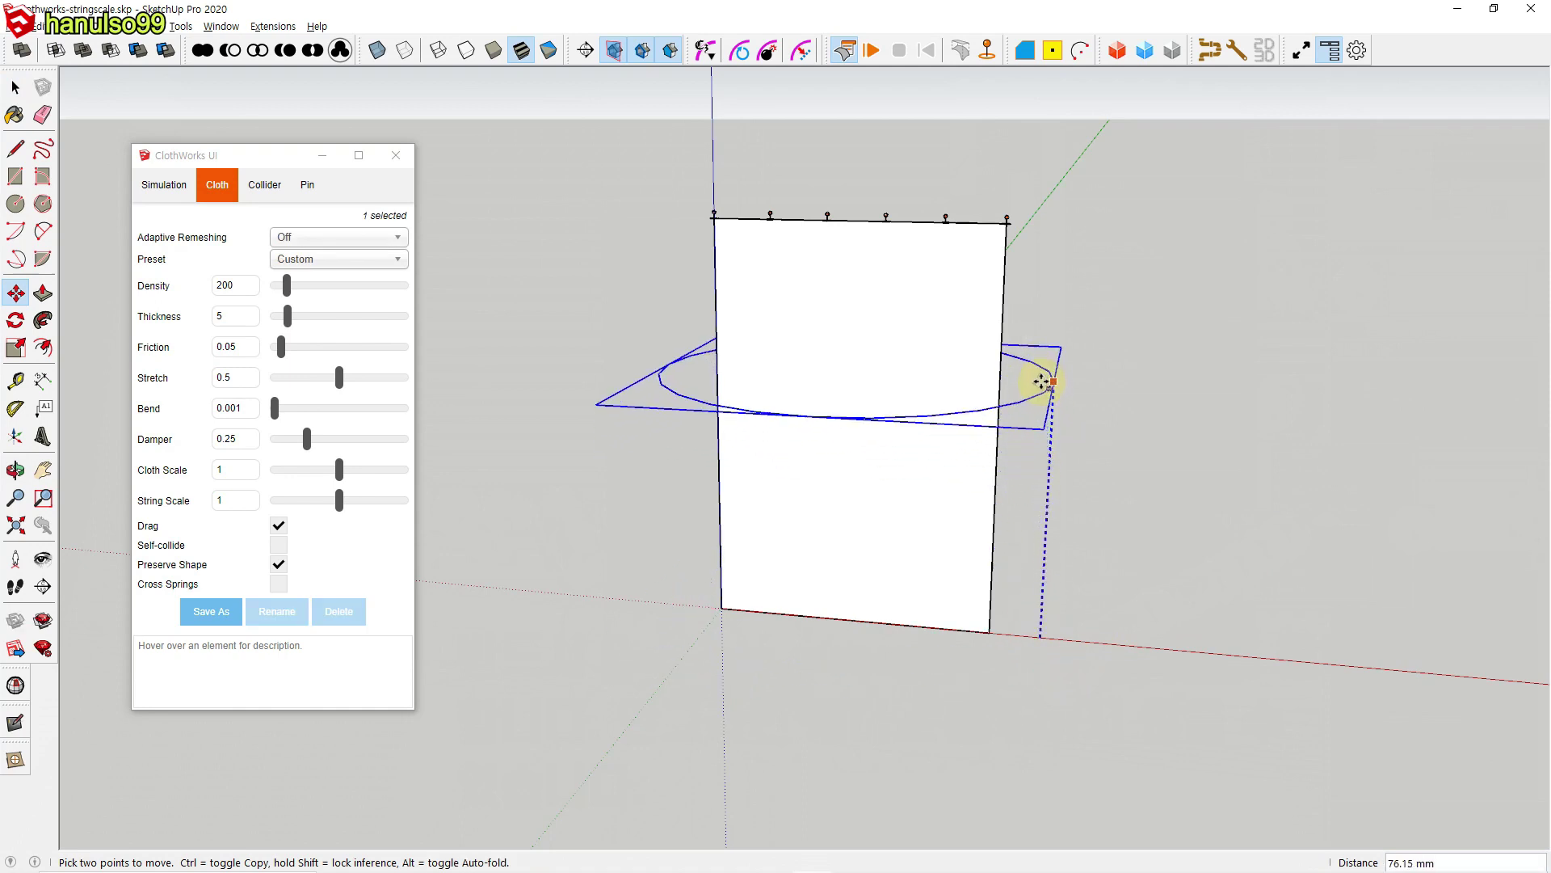
pyautogui.click(1047, 374)
pyautogui.press('space')
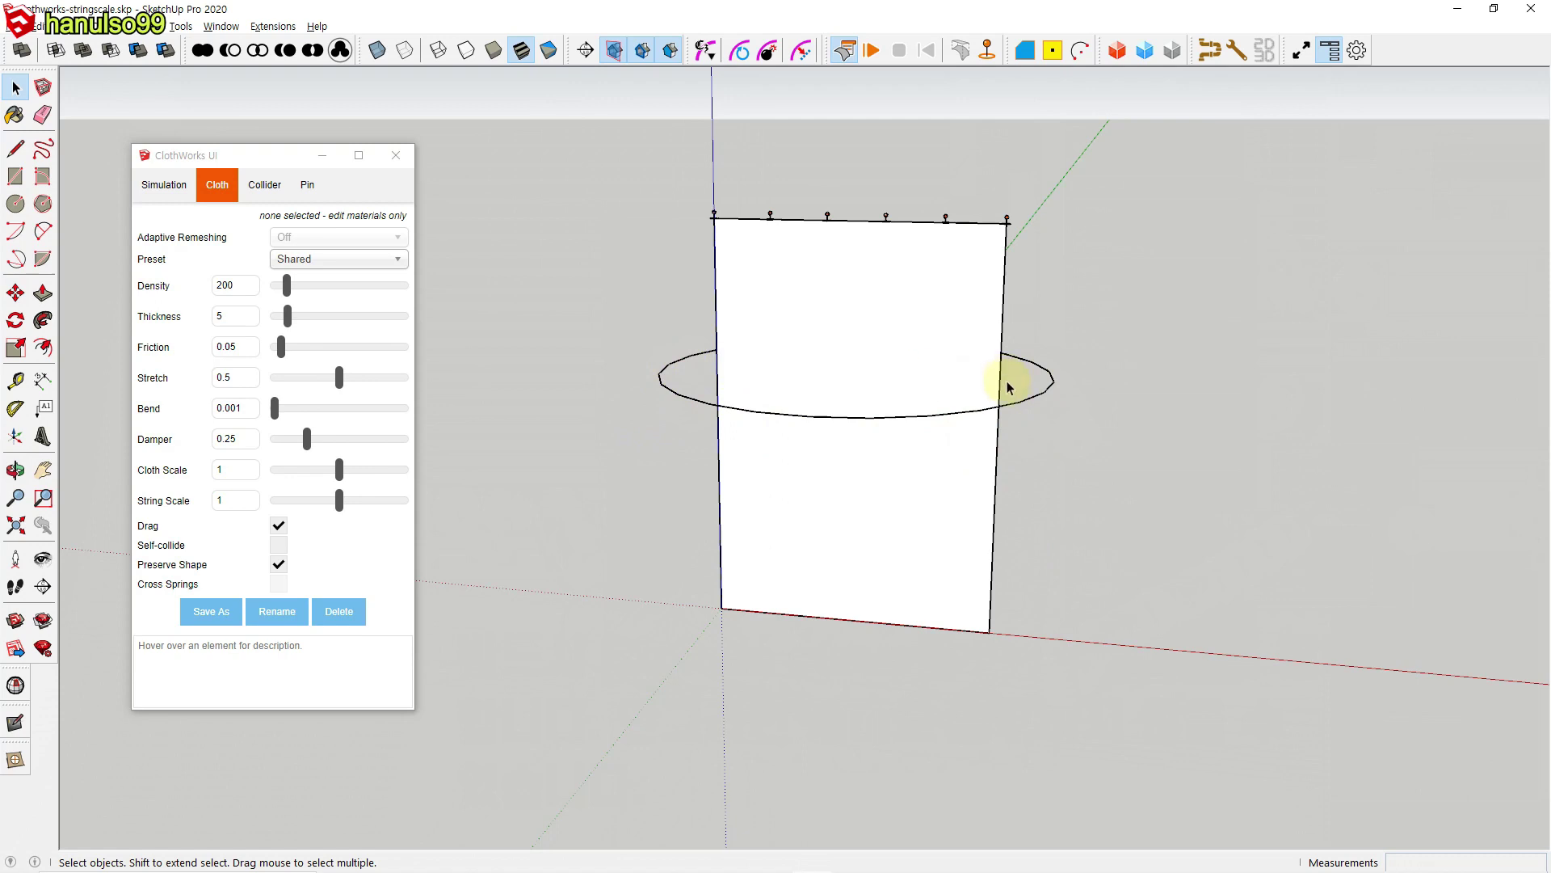
# Step: Run the cloth simulation with the circle's String Scale at 1, and reset it
pyautogui.click(1046, 387)
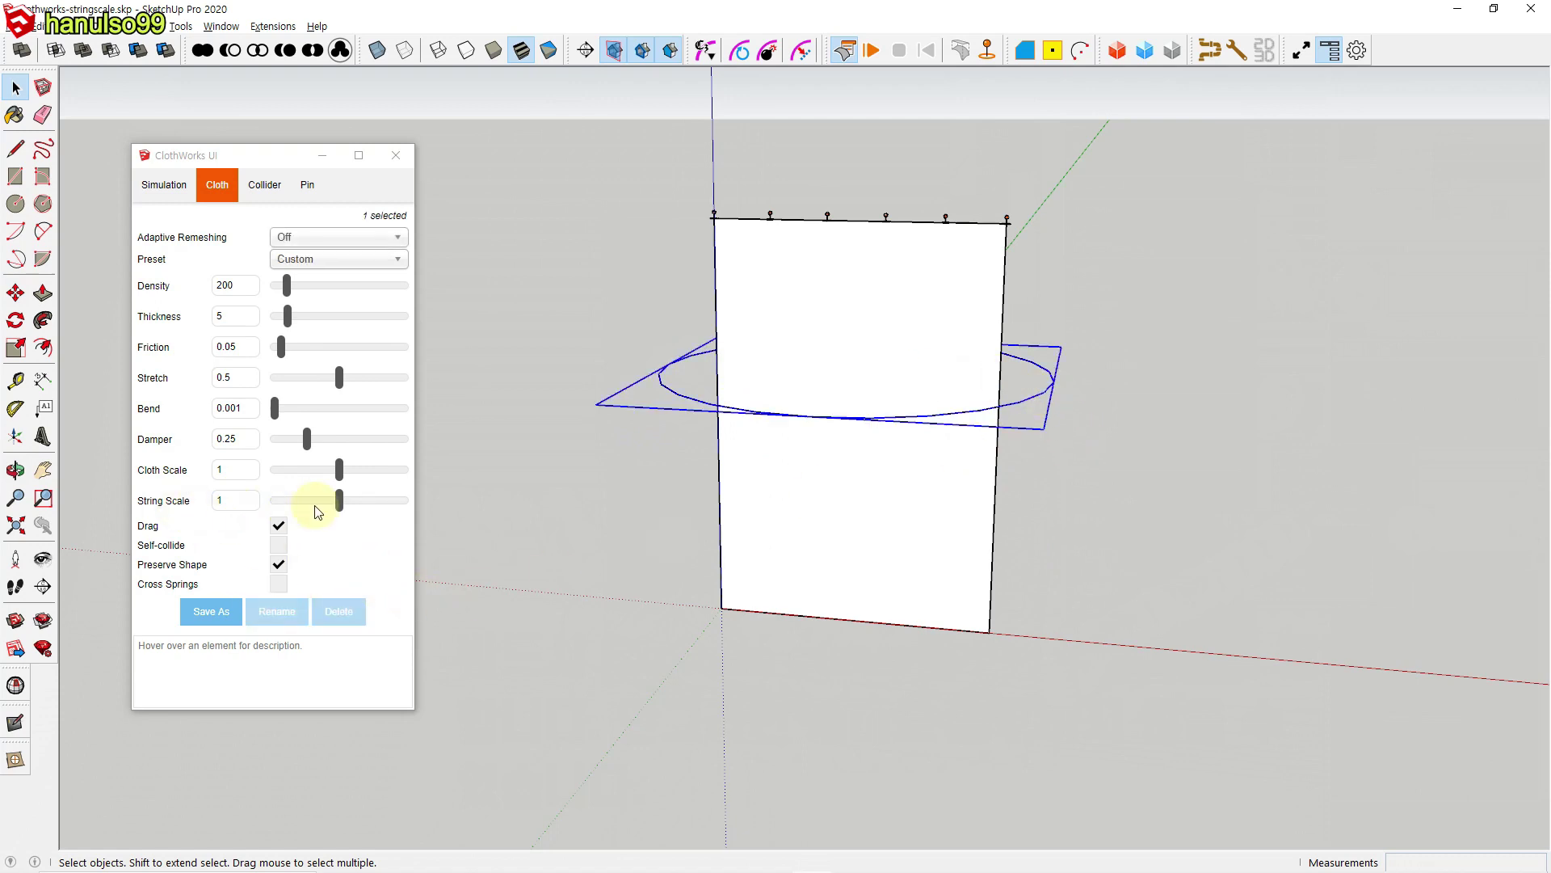
pyautogui.click(1122, 417)
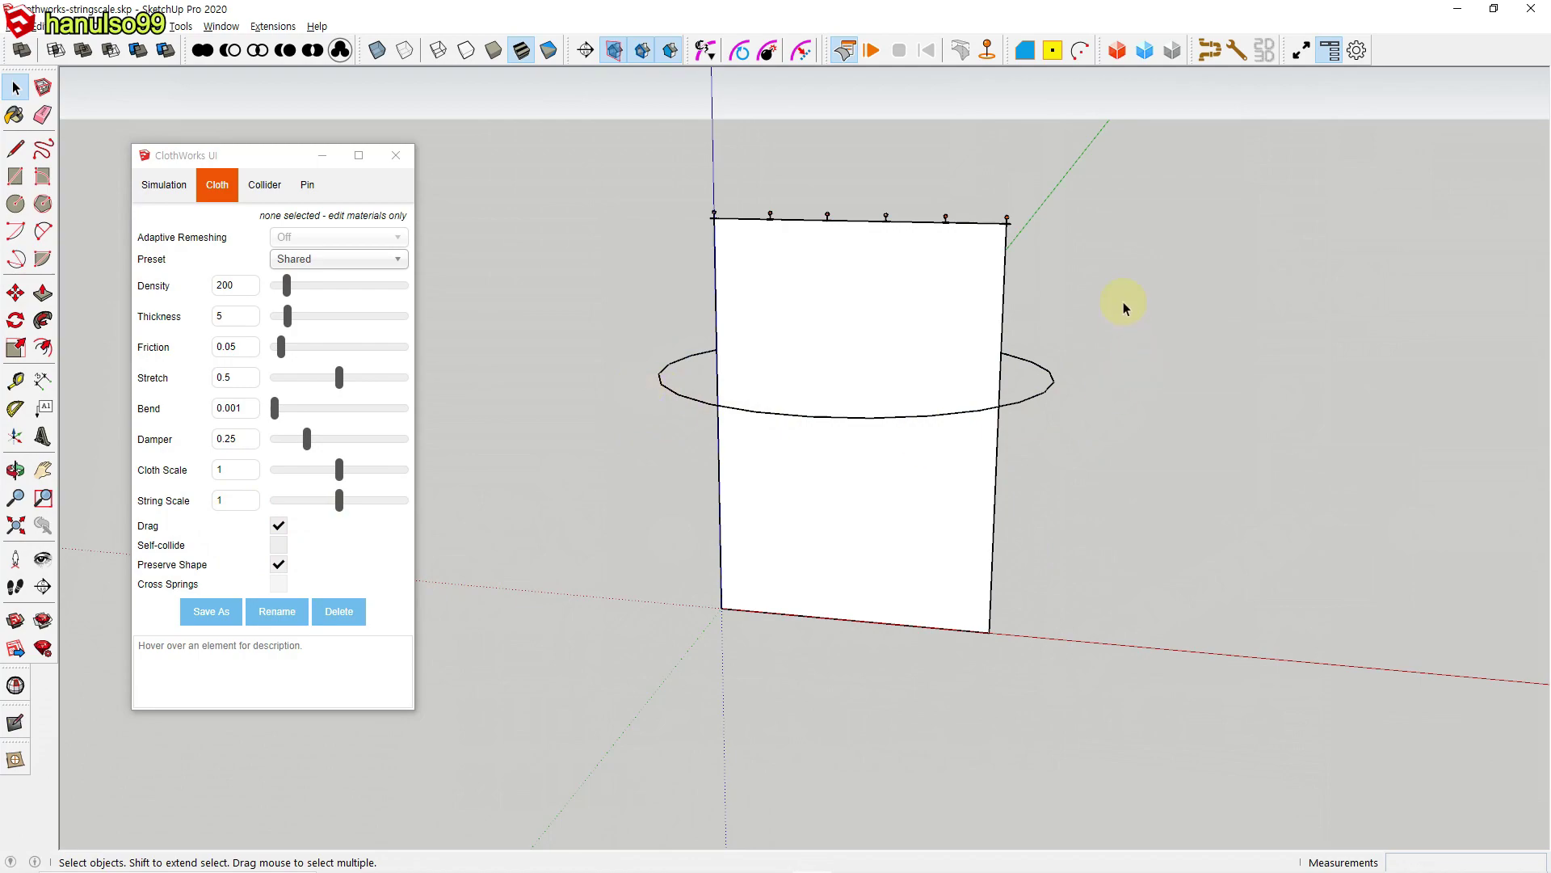
pyautogui.click(871, 51)
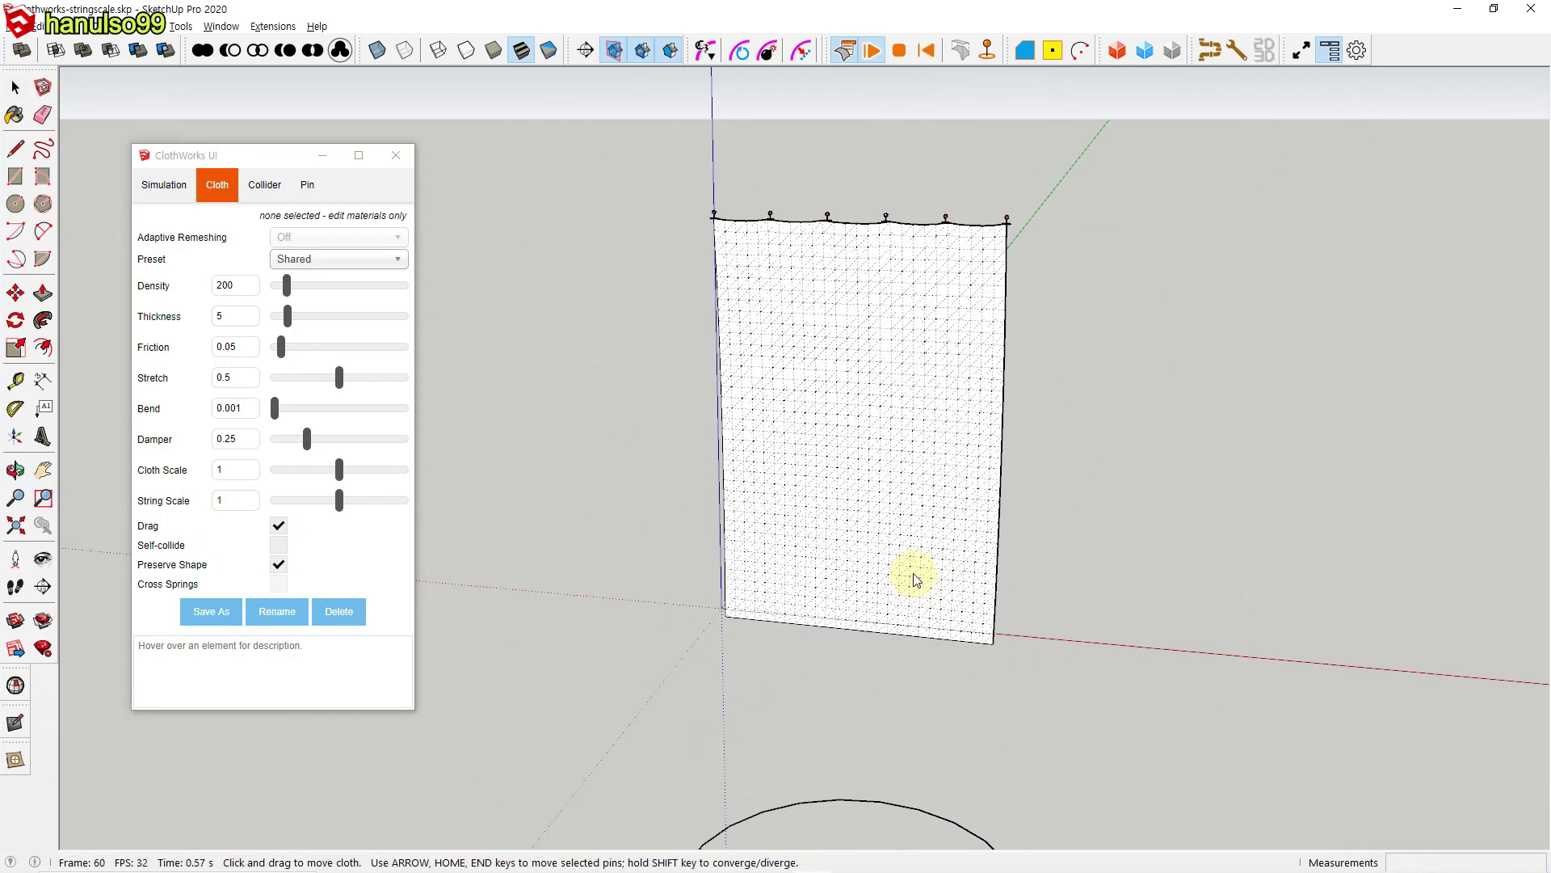
pyautogui.click(931, 51)
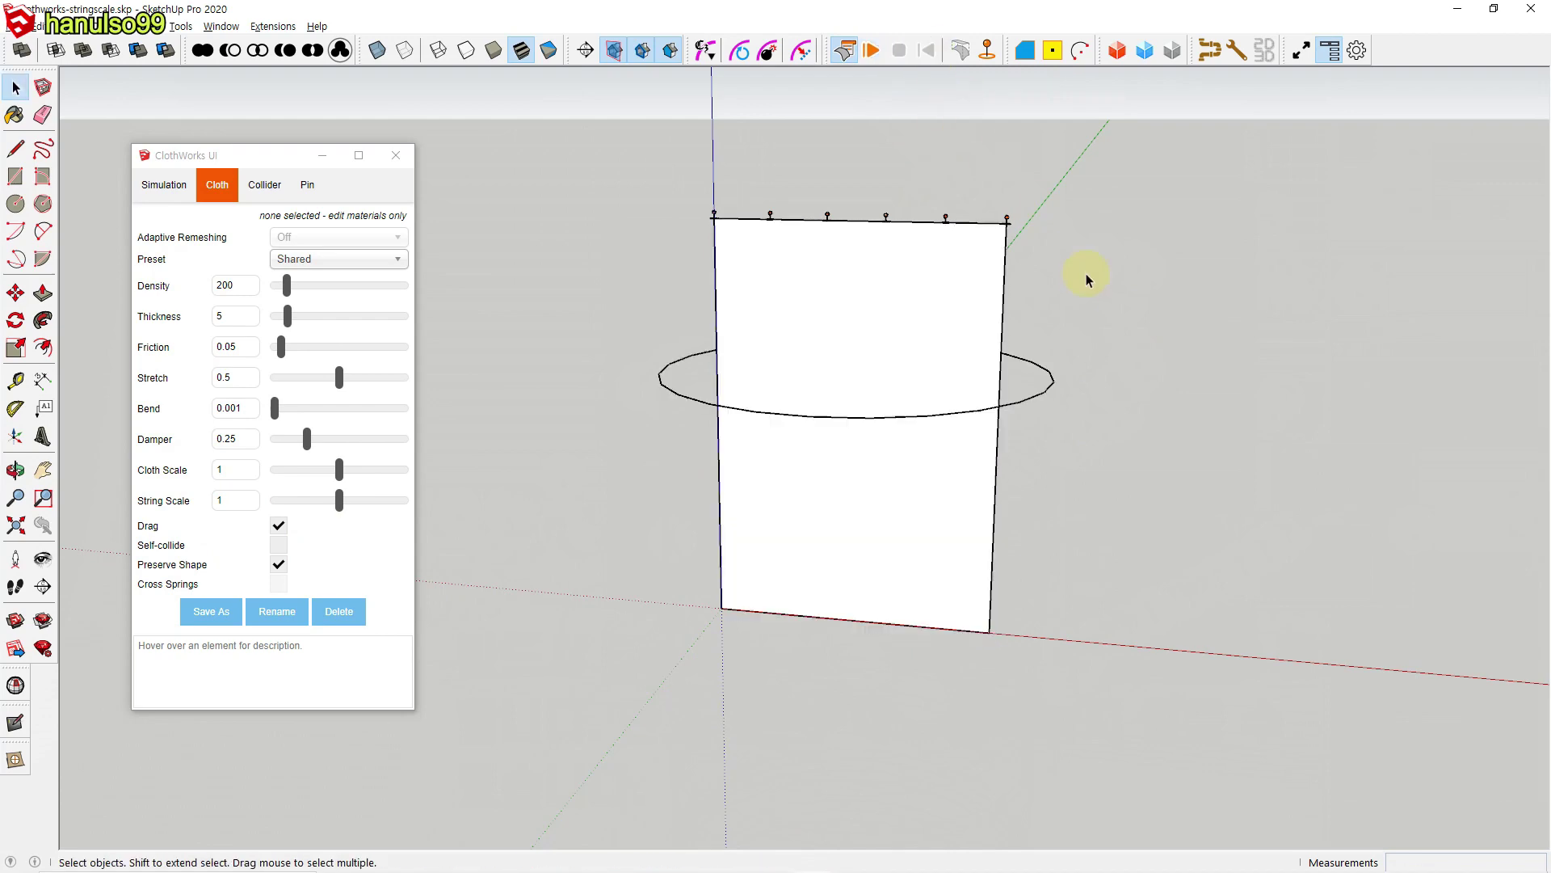
# Step: Set the circle group's String Scale to 0.163 and deselect the group
pyautogui.click(1044, 391)
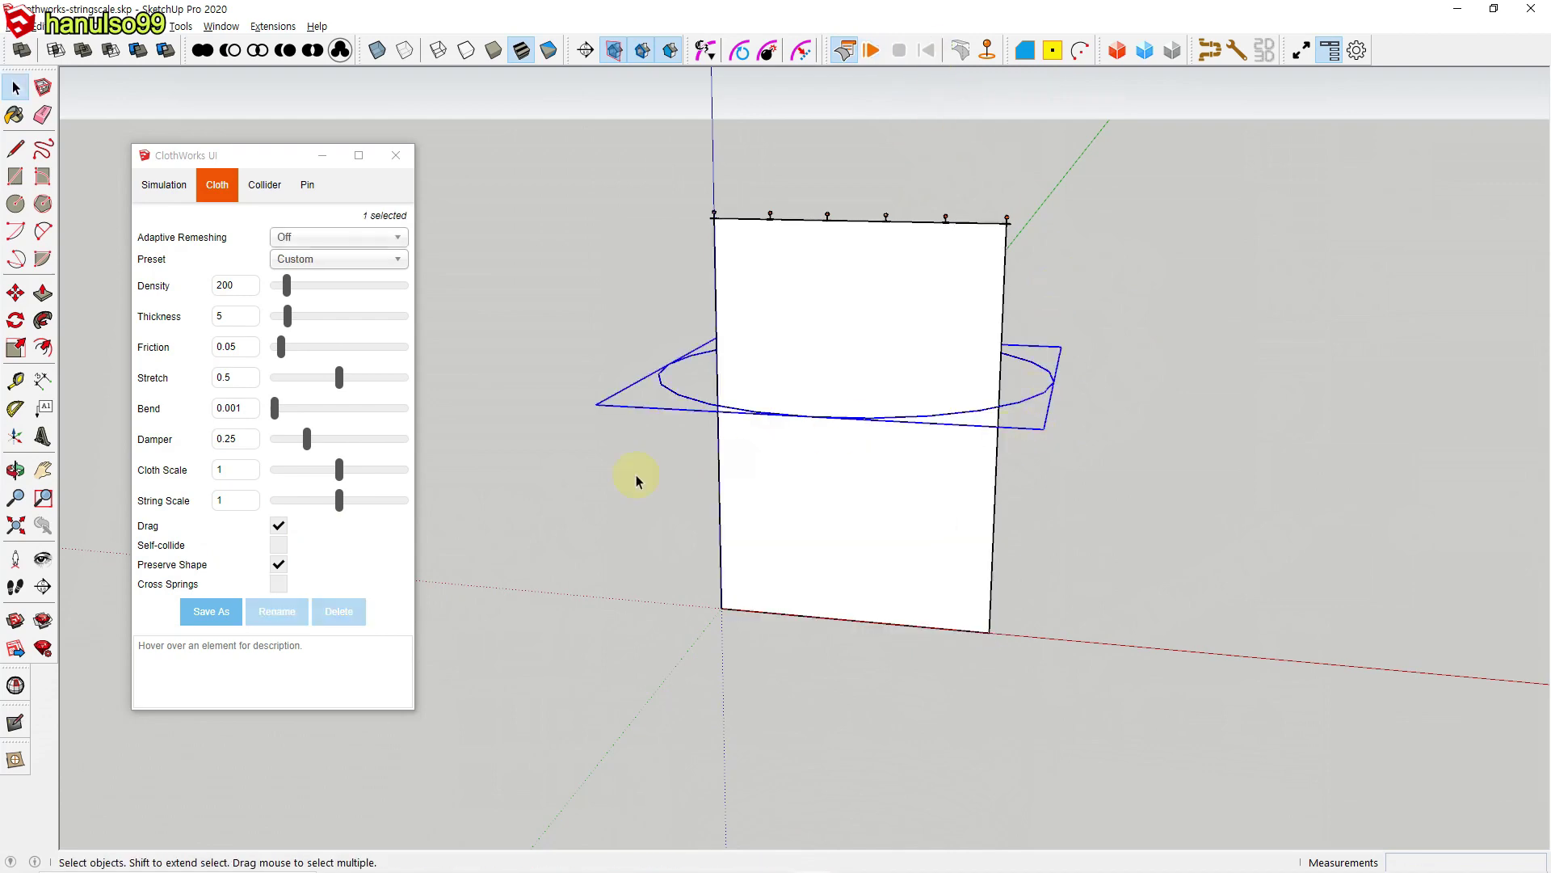
pyautogui.moveTo(339, 501); pyautogui.dragTo(286, 504)
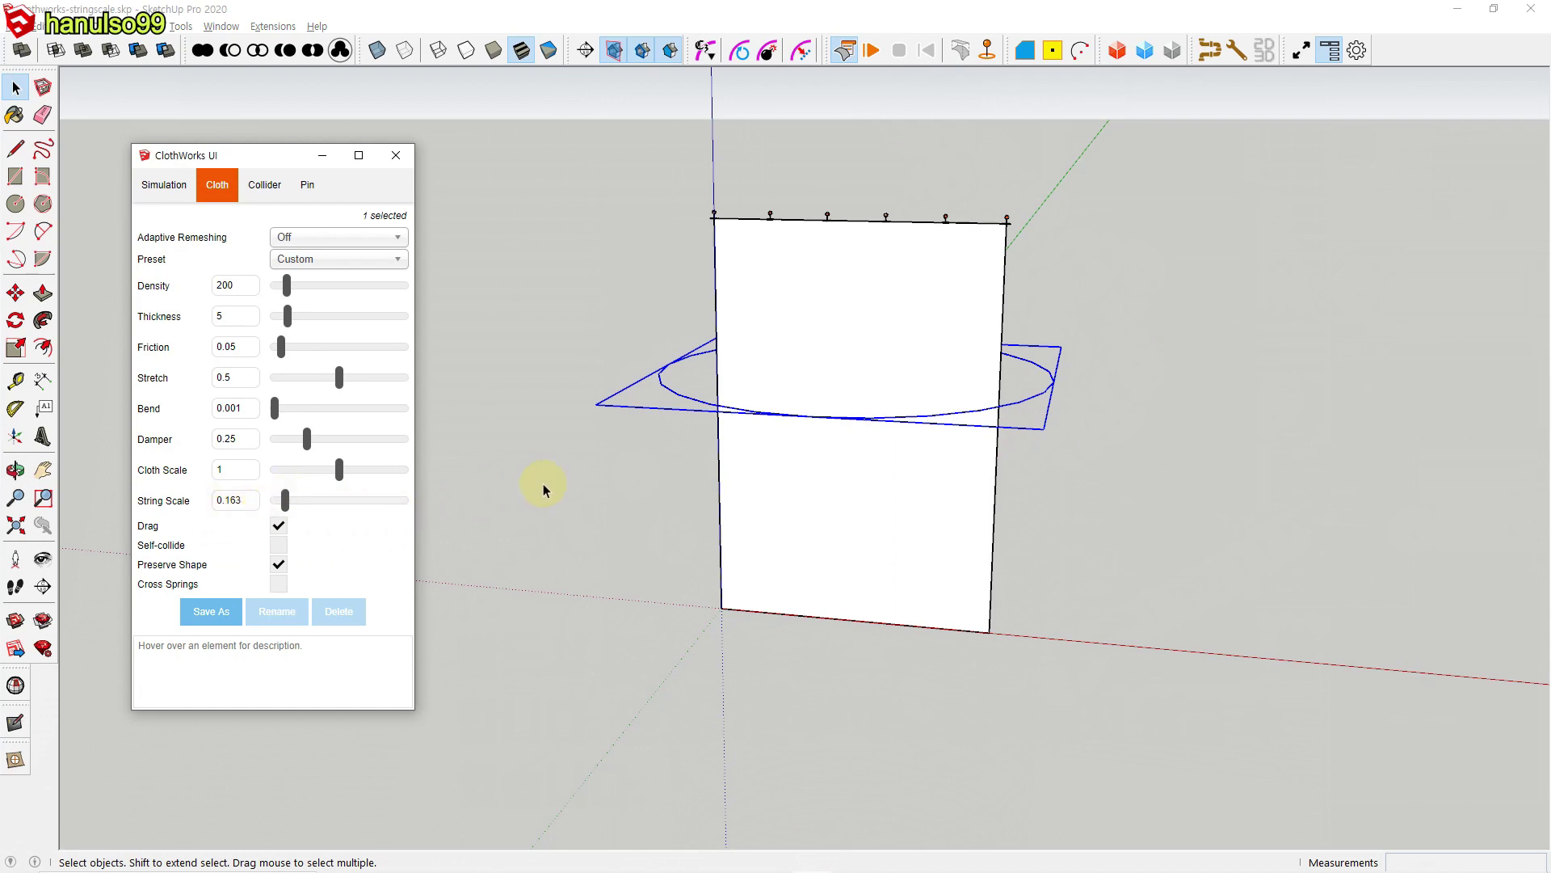
pyautogui.click(1141, 438)
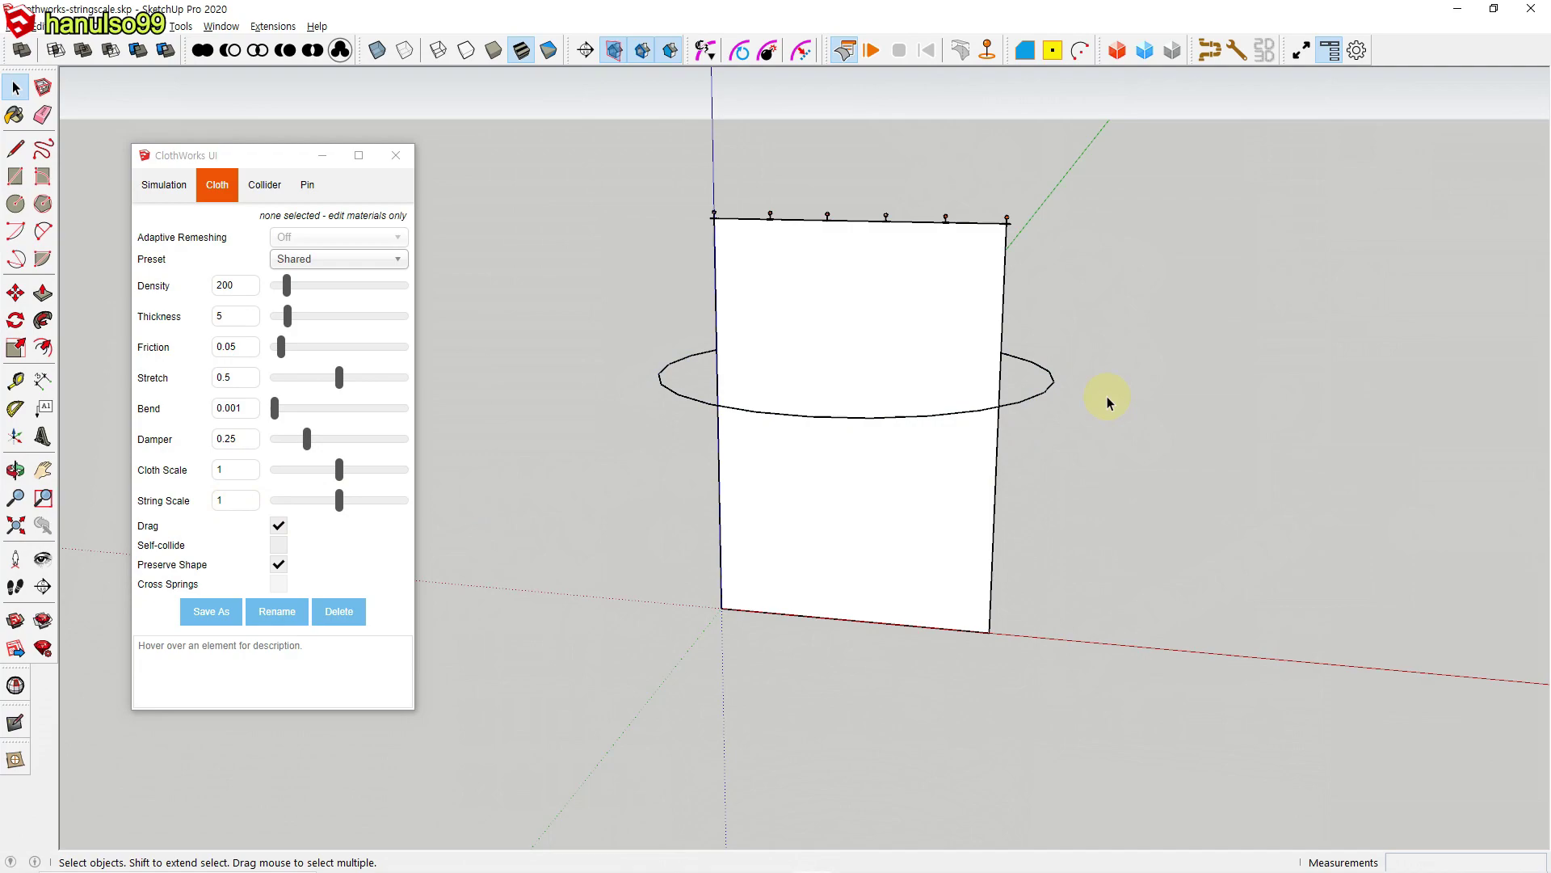
# Step: Run the cloth simulation with the circle's reduced String Scale, and reset it
pyautogui.click(870, 51)
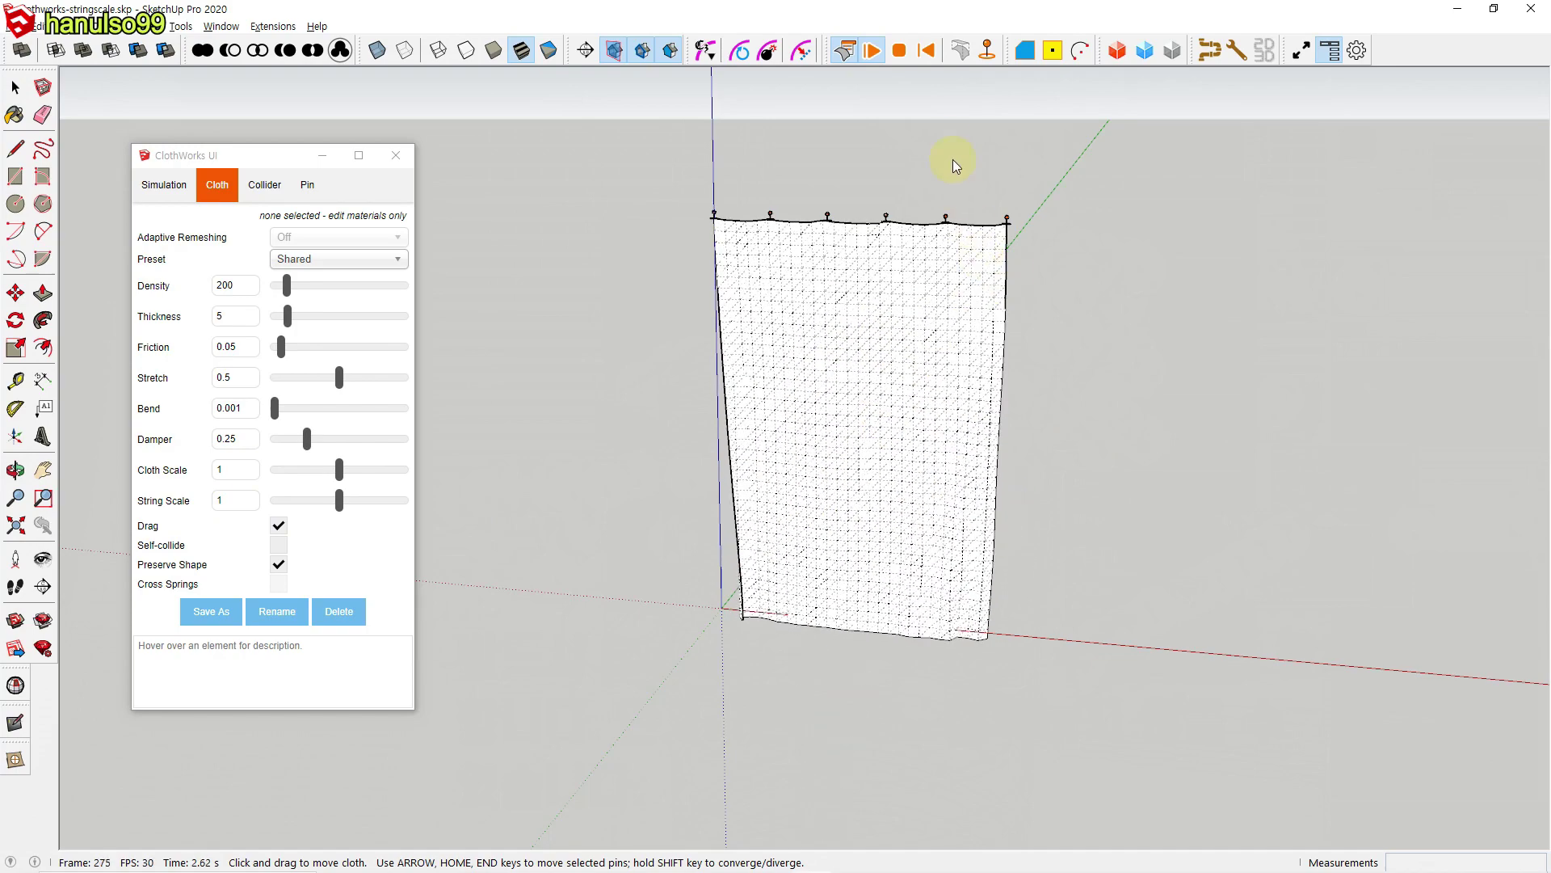
pyautogui.click(927, 51)
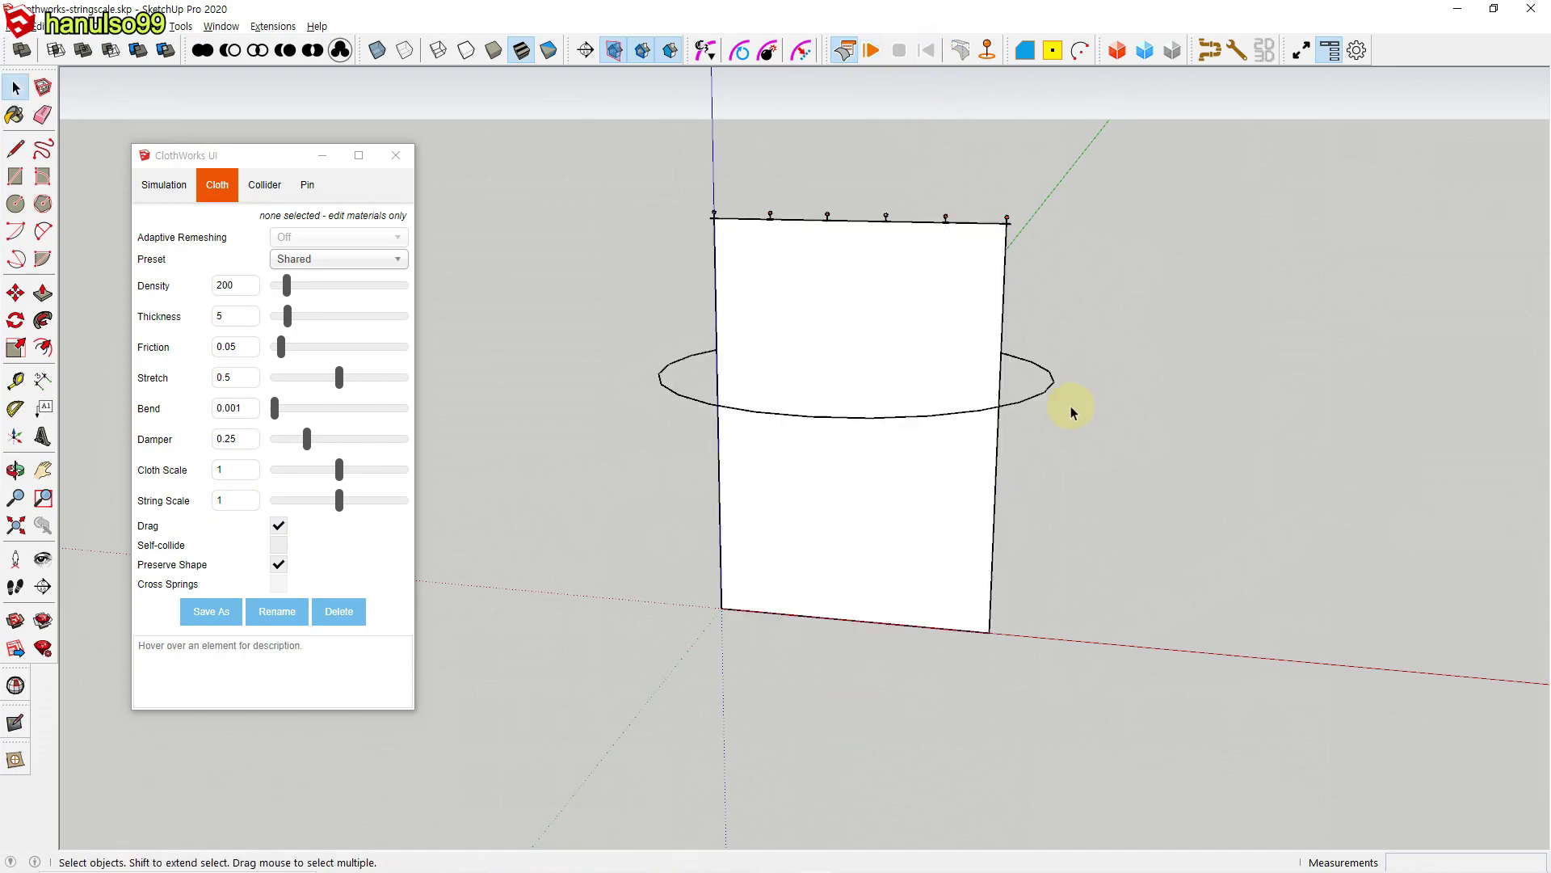
# Step: Scale the circle group uniformly about its center to 0.76 so it fits close around the panel, and deselect it
pyautogui.click(1052, 389)
pyautogui.press('s')
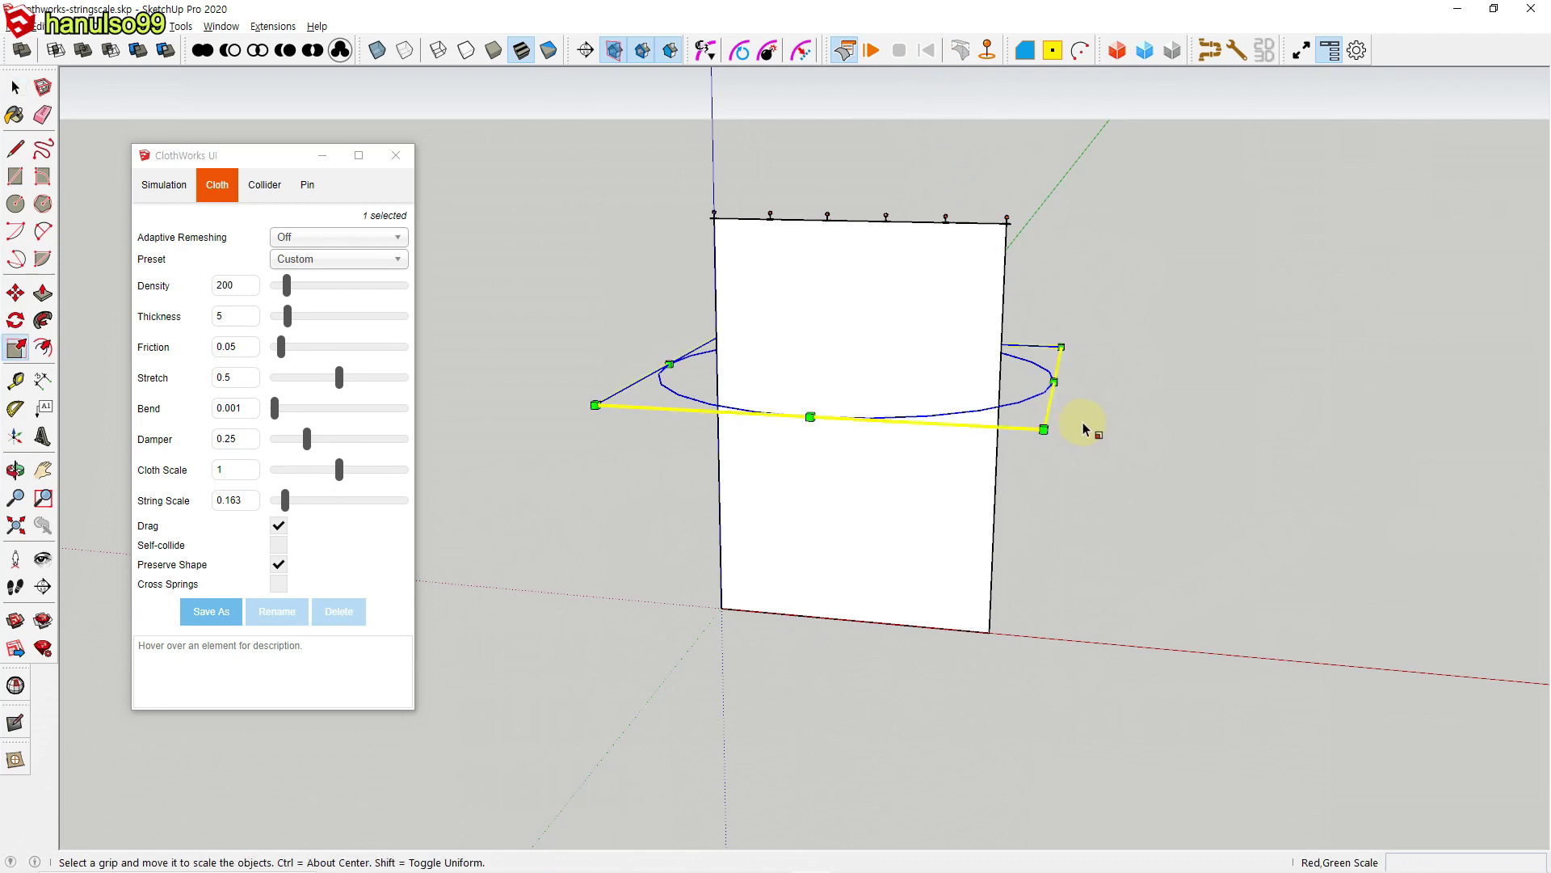
pyautogui.keyDown('ctrl'); pyautogui.moveTo(1062, 347); pyautogui.dragTo(1016, 356); pyautogui.keyUp('ctrl')
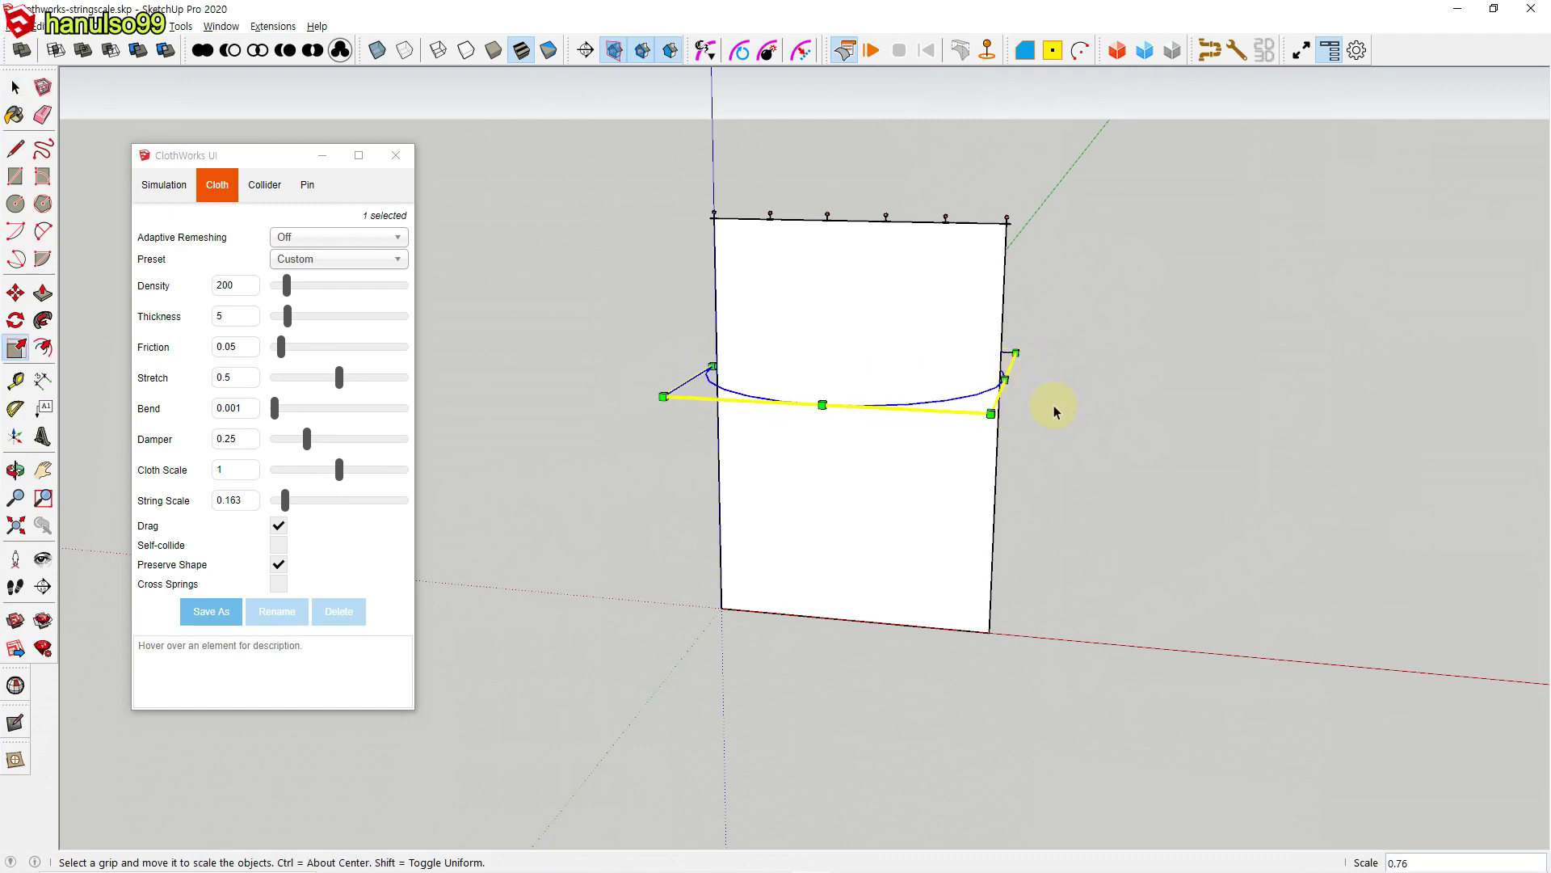
pyautogui.press('space')
pyautogui.click(1042, 397)
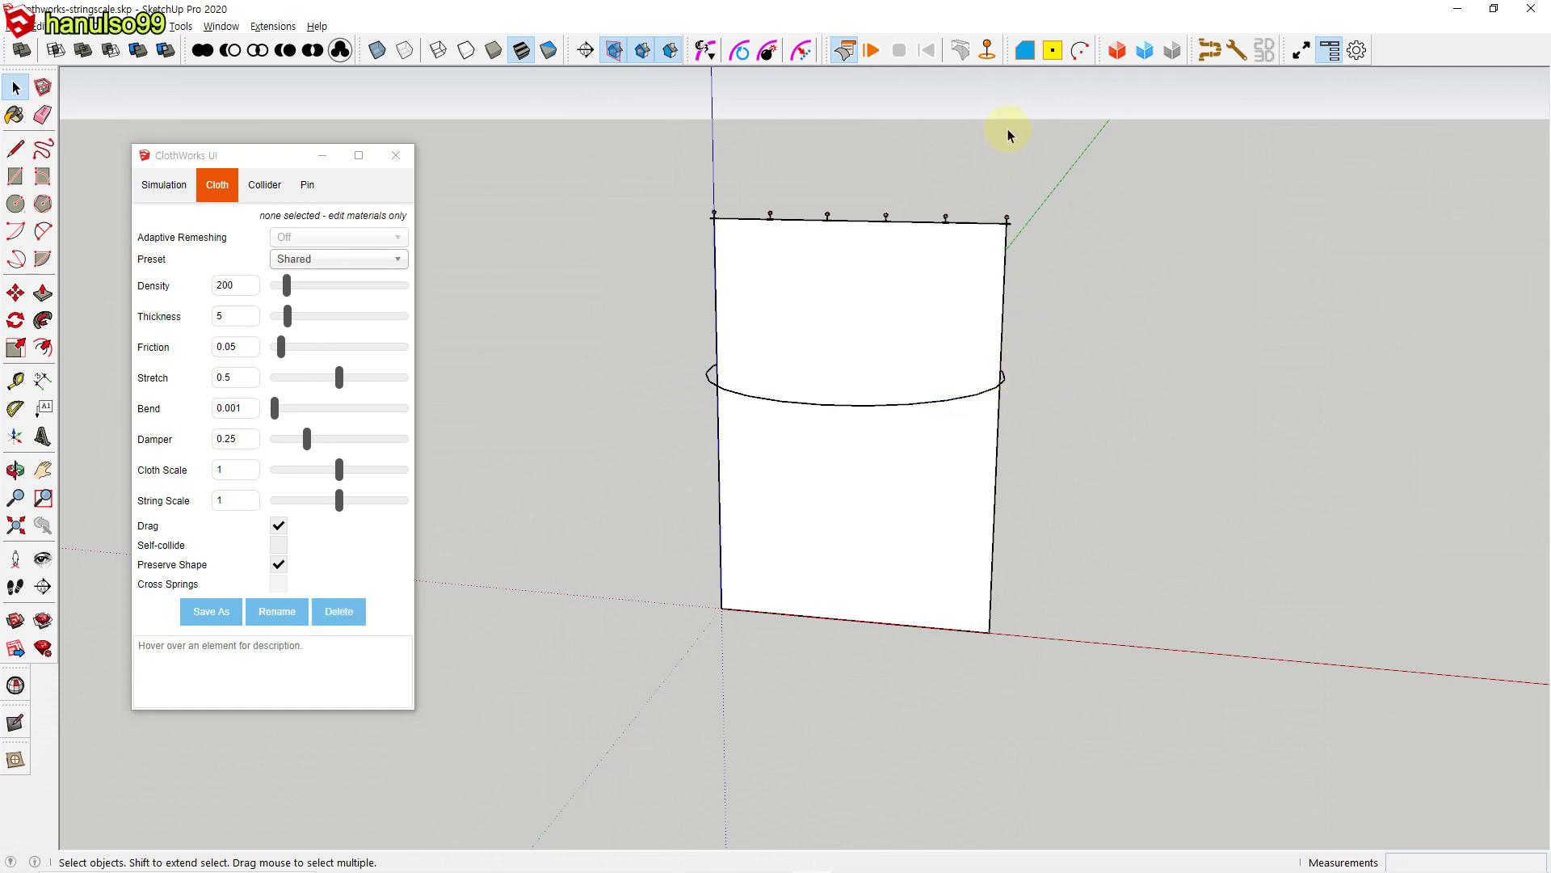
# Step: Add a ClothWorks pin to the circle string beside the panel's side edge and run the cloth simulation
pyautogui.click(988, 51)
pyautogui.click(1008, 371)
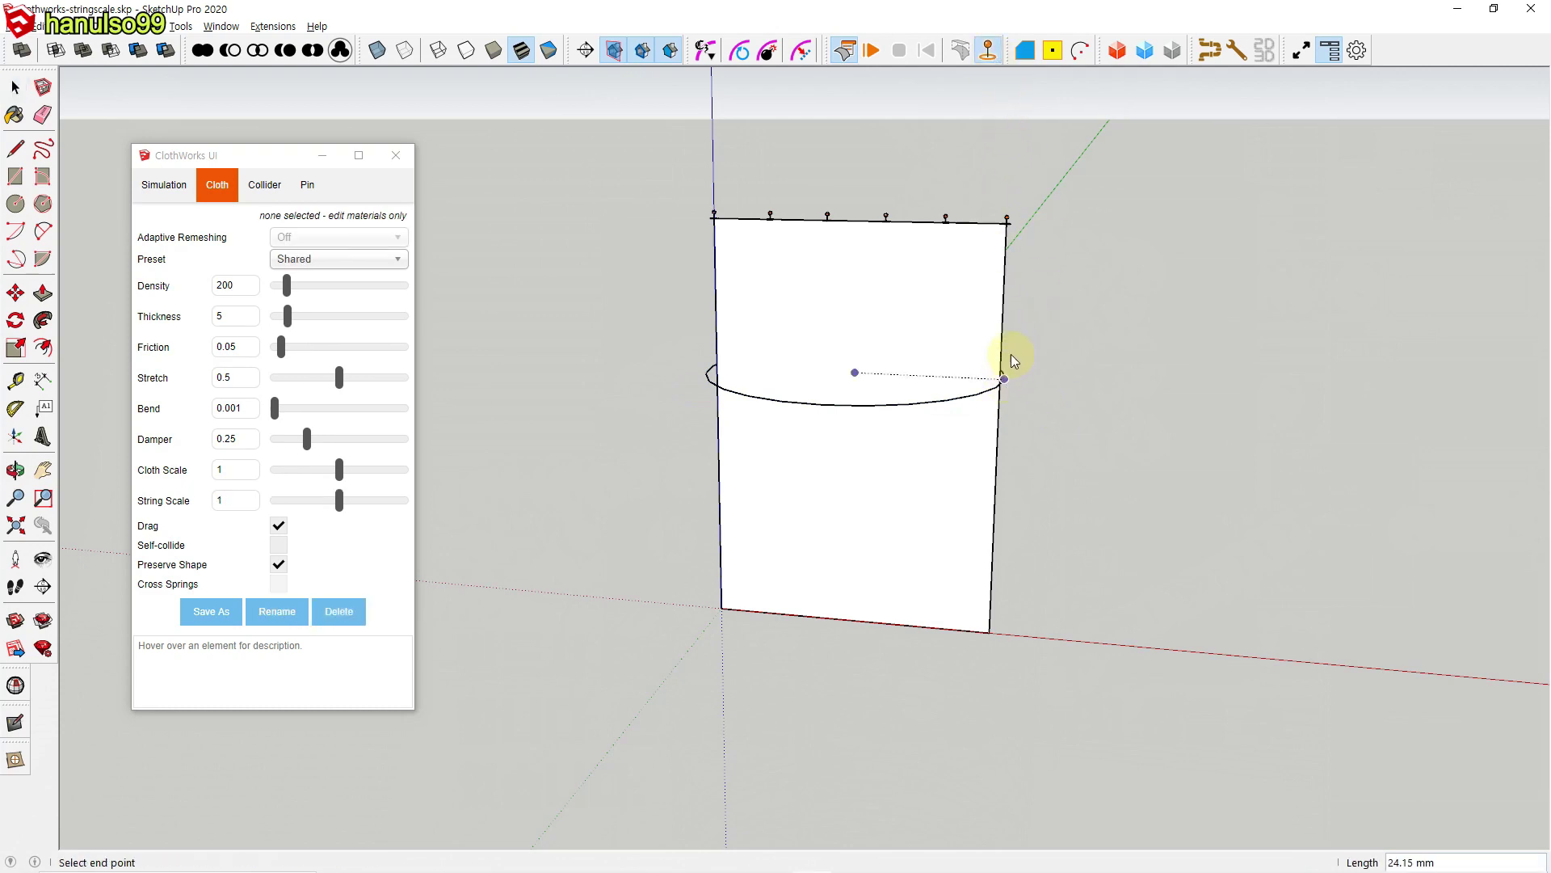
pyautogui.click(1010, 344)
pyautogui.press('space')
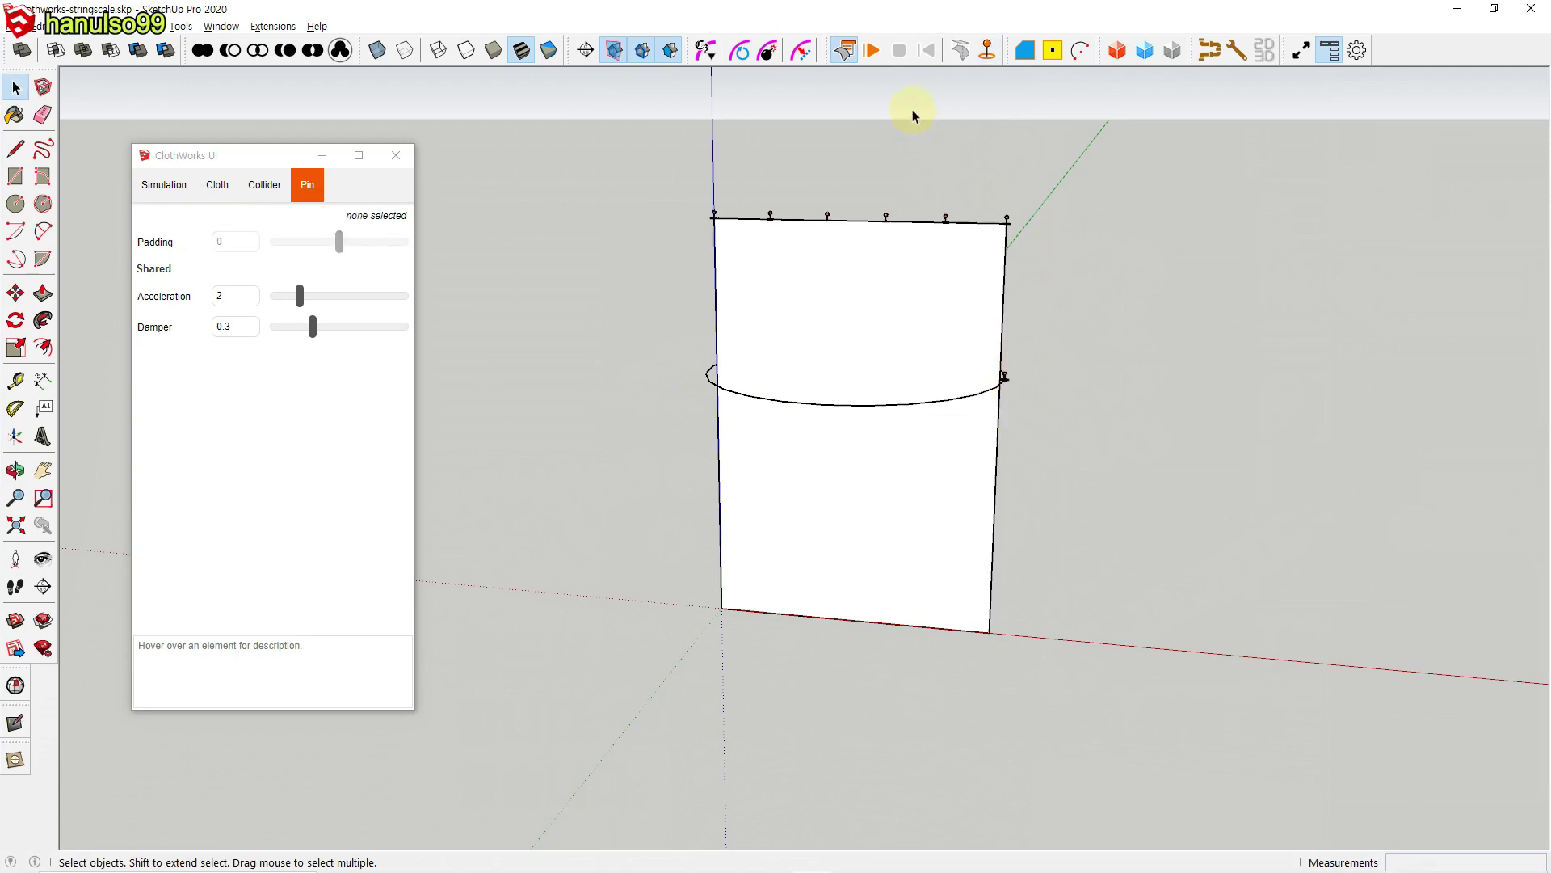
pyautogui.click(873, 50)
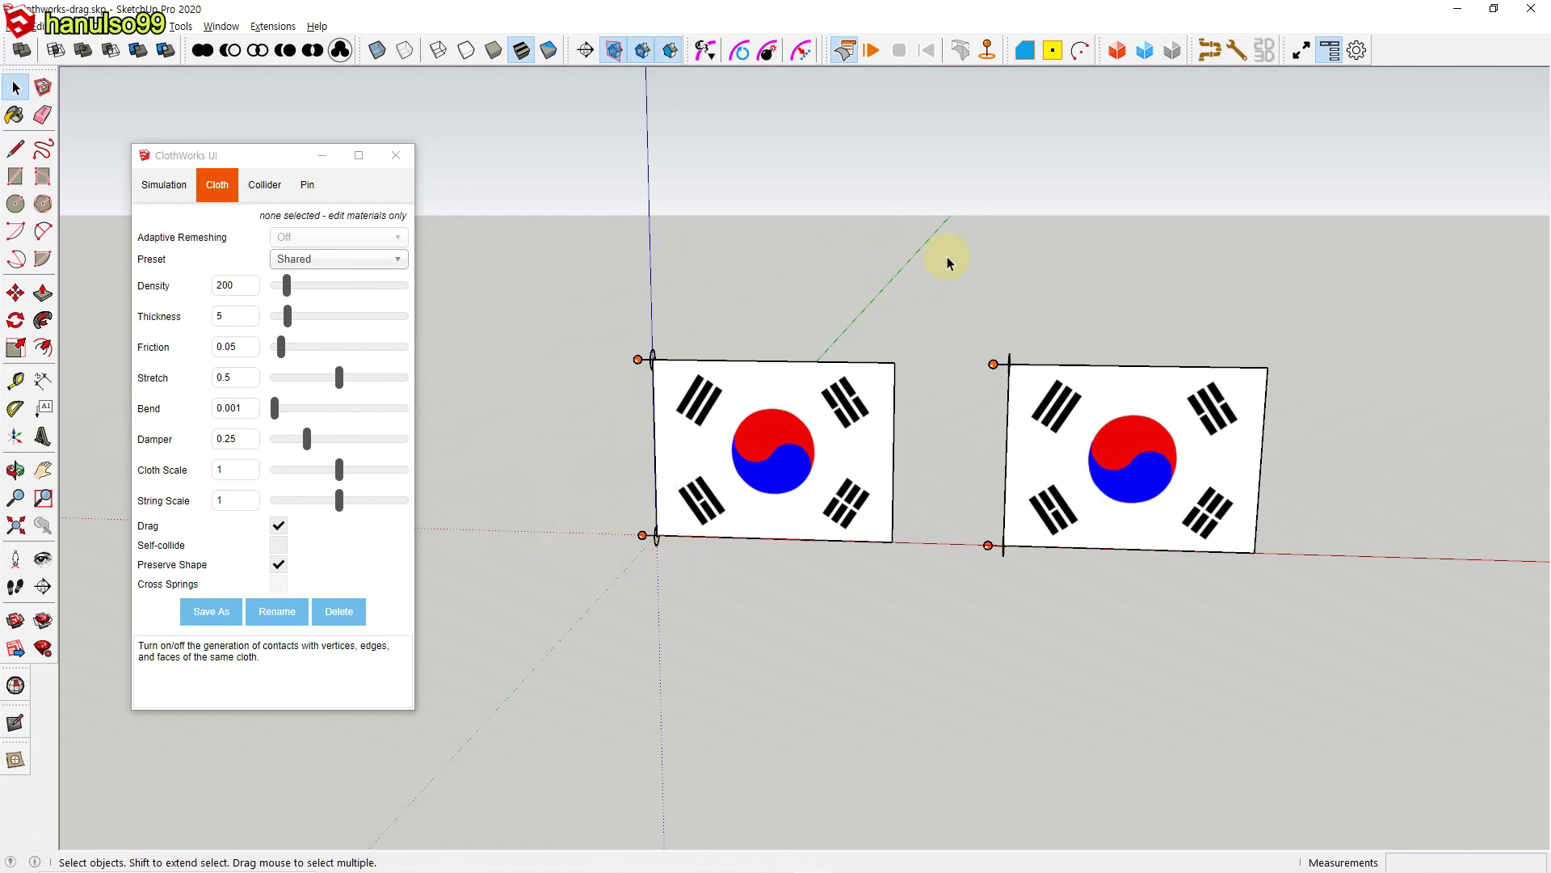
# Step: Turn off the cloth Drag option for the flag at the origin, check the second flag's settings, and deselect
pyautogui.click(824, 459)
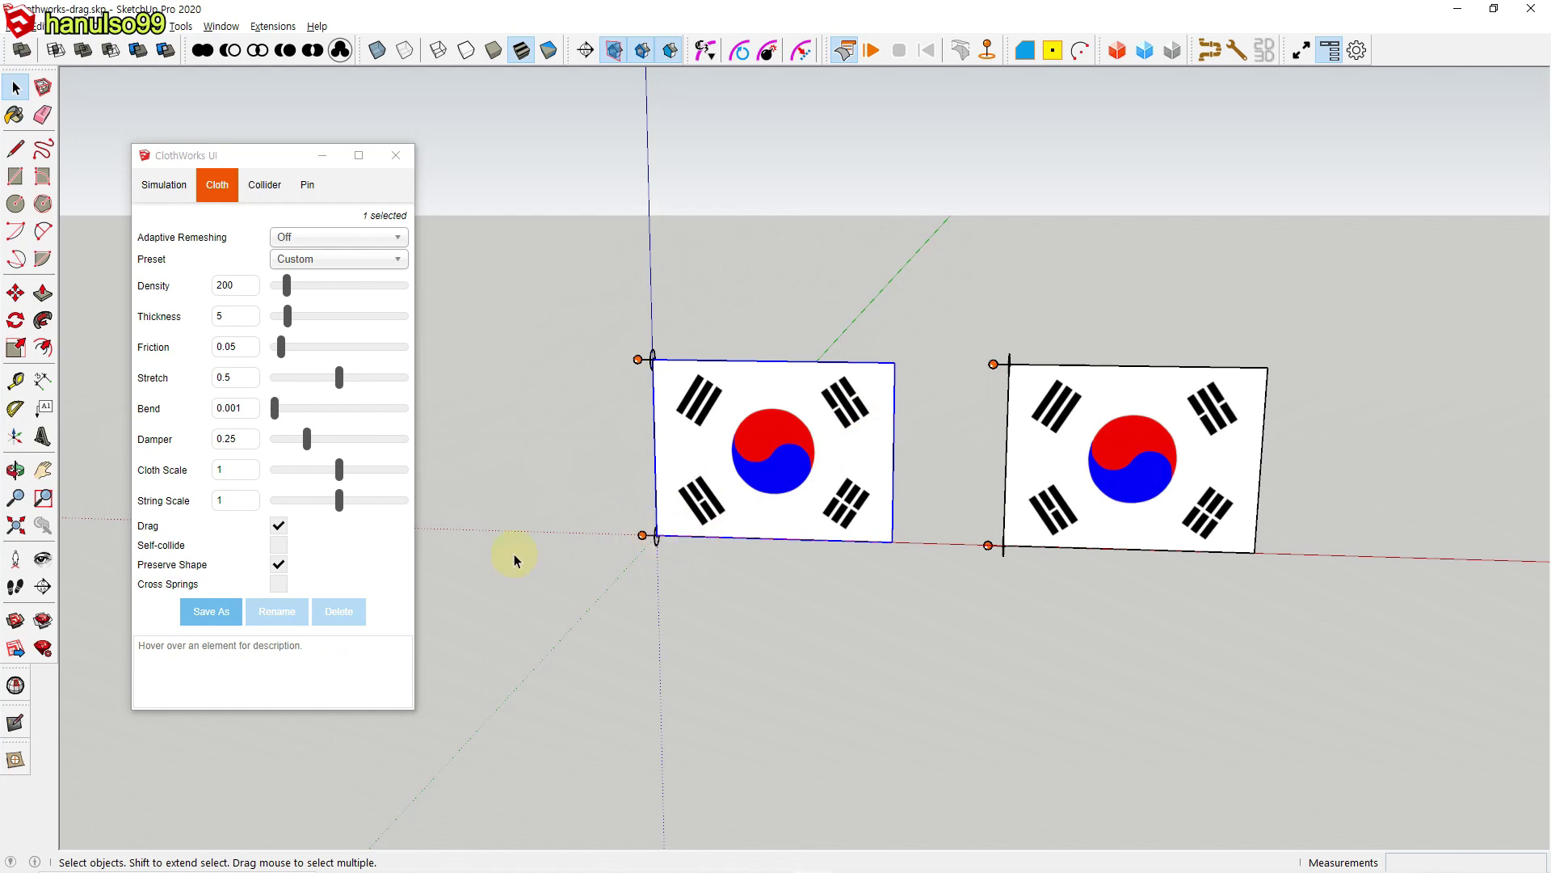
pyautogui.click(1039, 510)
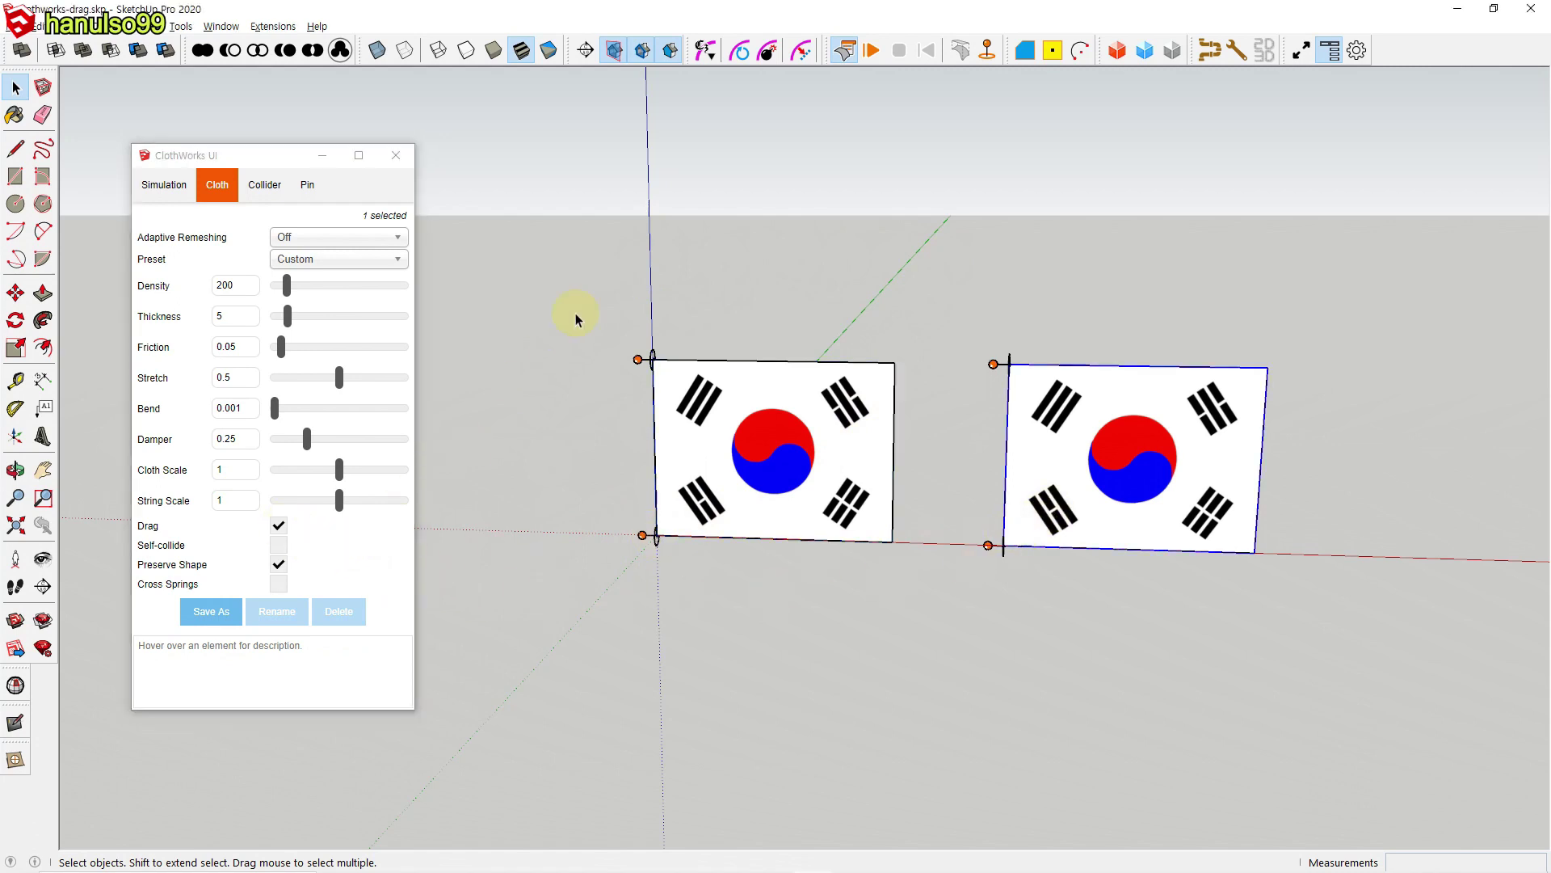
pyautogui.click(600, 293)
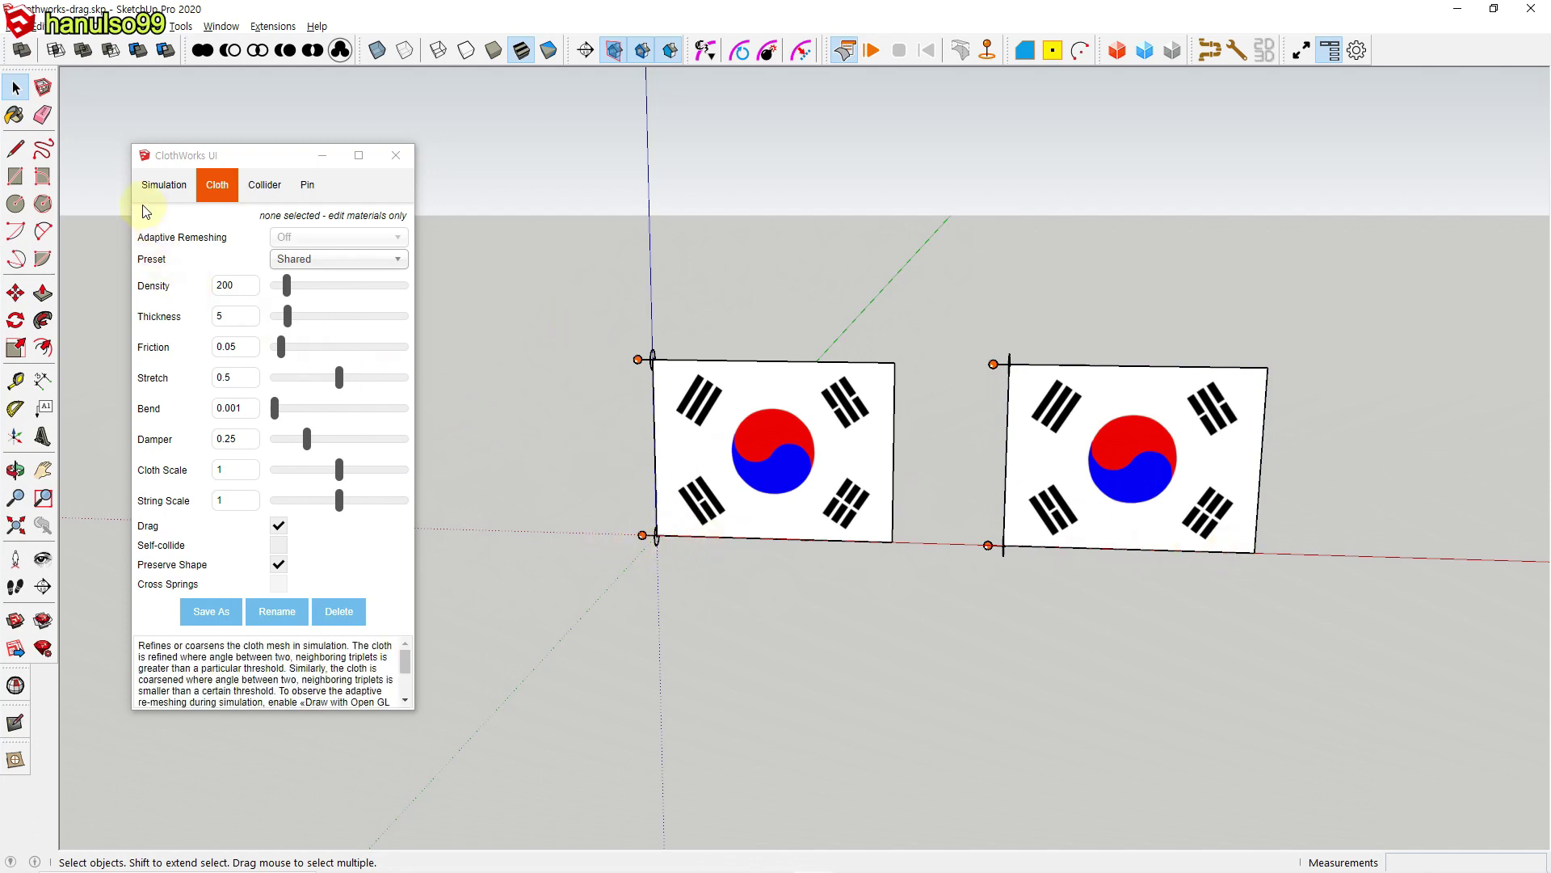
# Step: Set the simulation's Wind X to 3
pyautogui.click(164, 184)
pyautogui.doubleClick(233, 316)
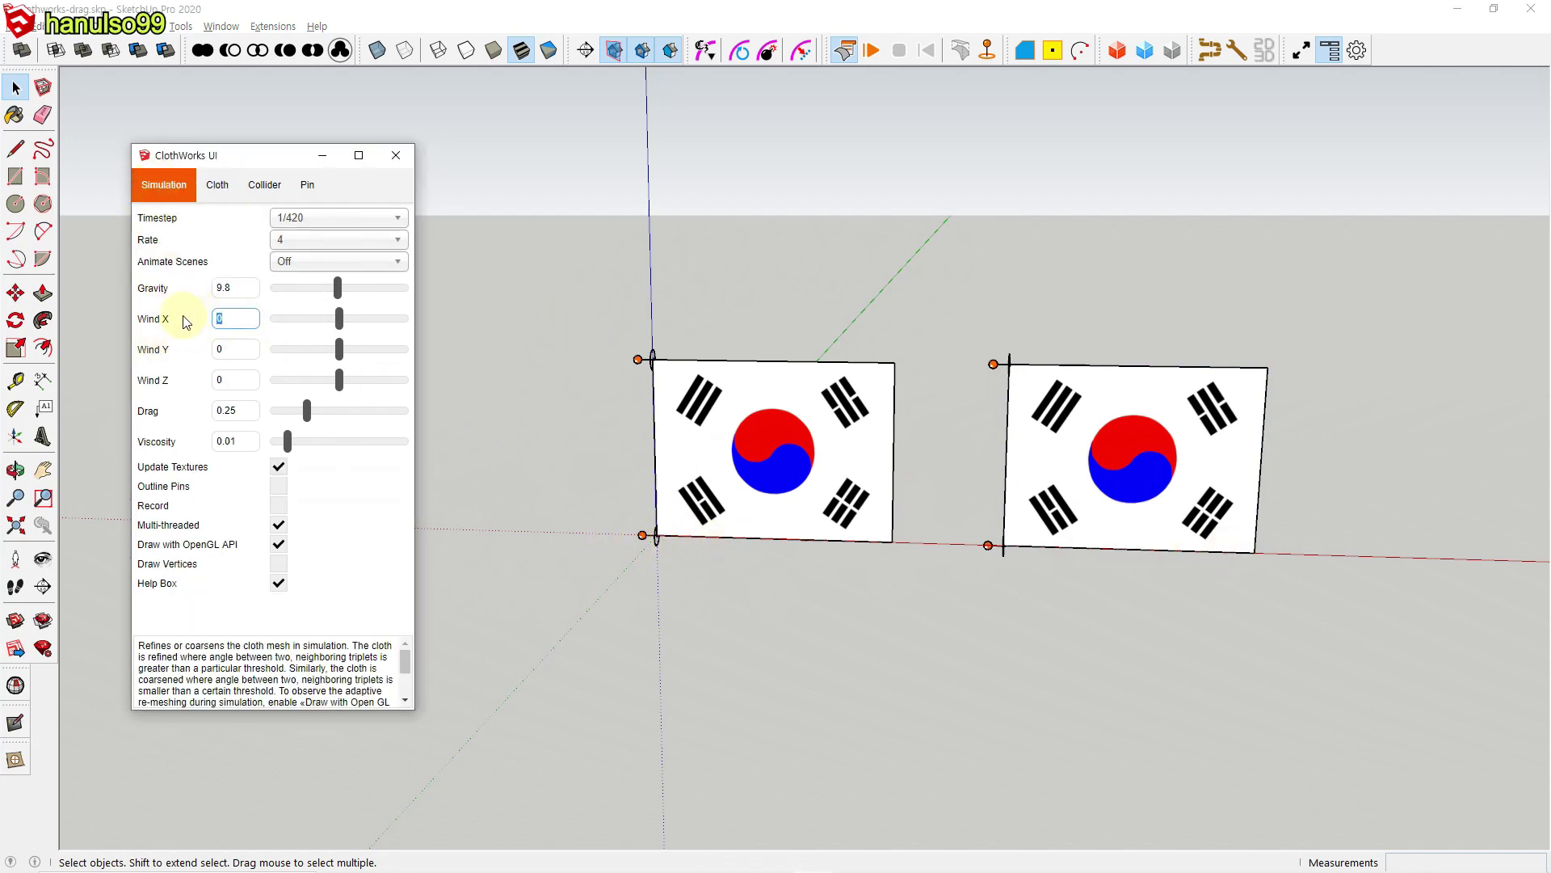
pyautogui.write('3')
pyautogui.click(458, 350)
# Step: Turn off Draw with OpenGL API, run the simulation on both flags, and reset it
pyautogui.moveTo(244, 548)
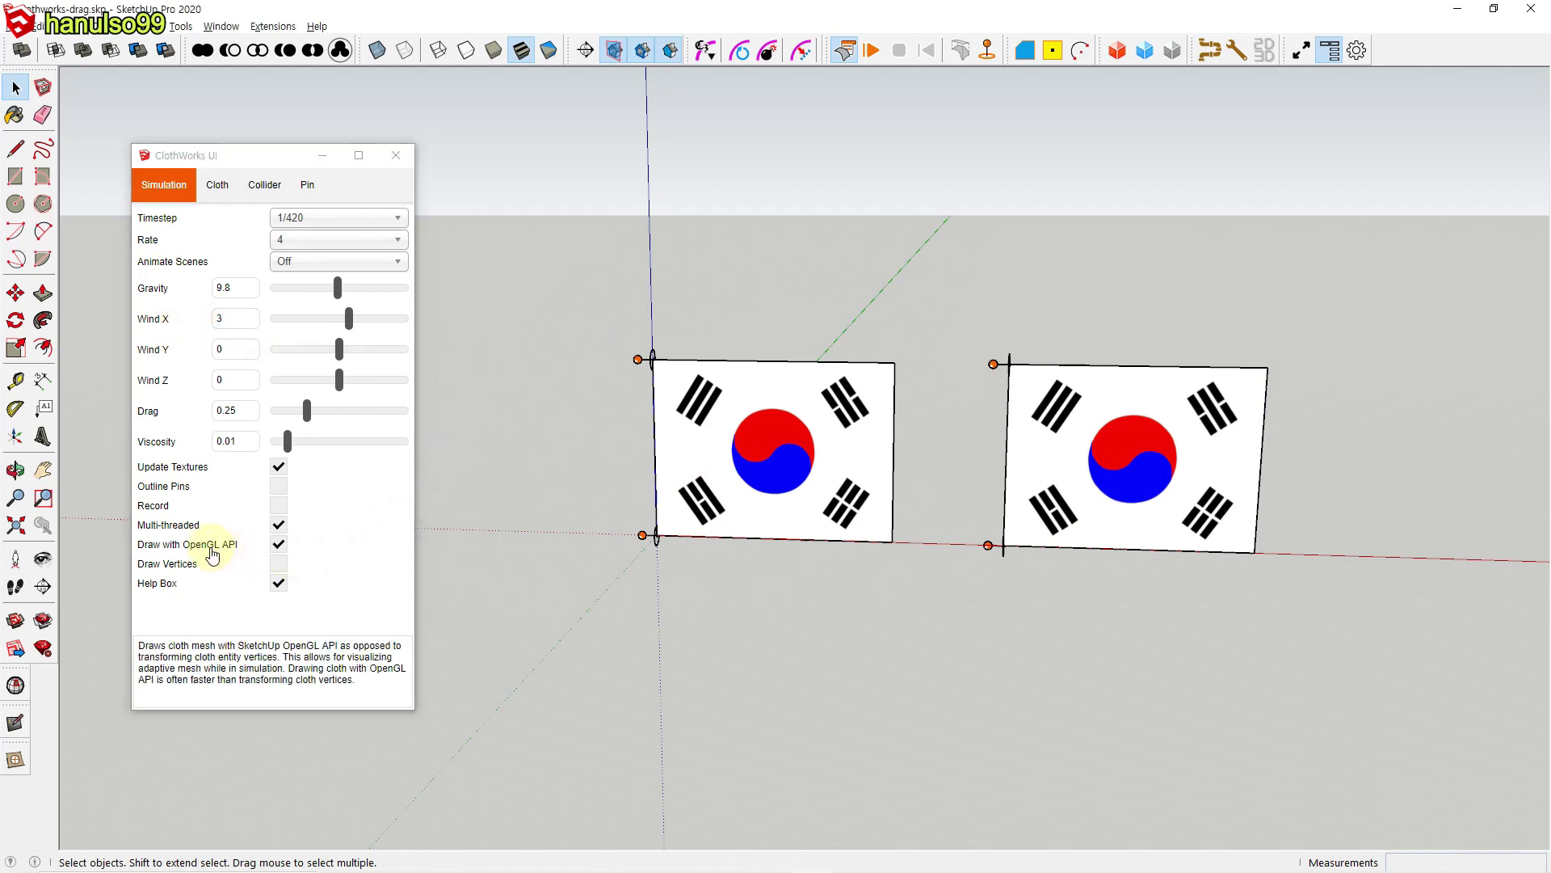
pyautogui.click(279, 546)
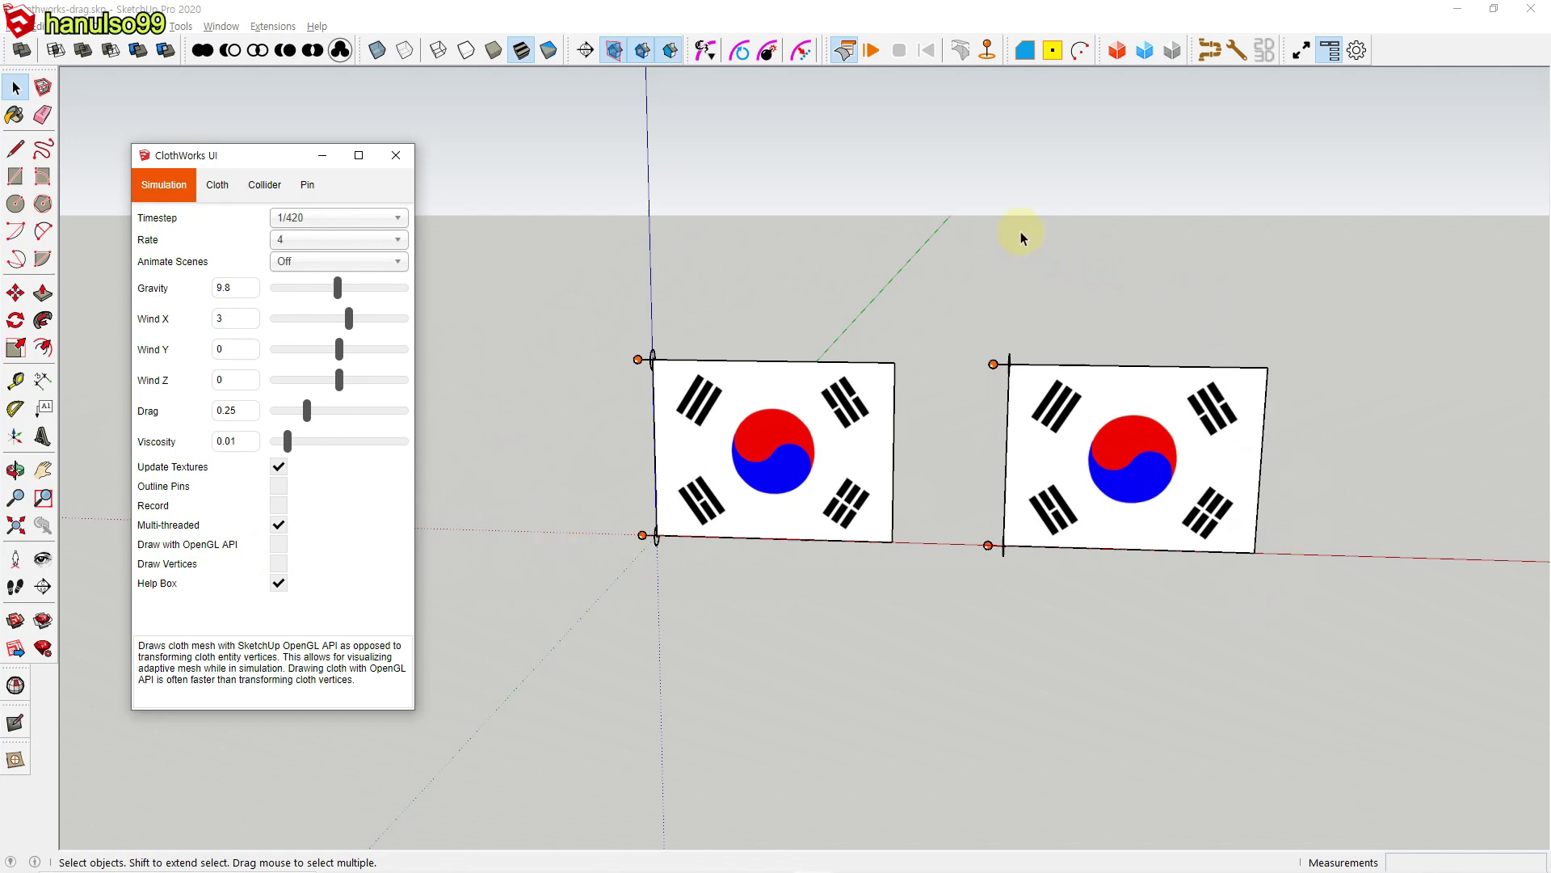
pyautogui.click(871, 50)
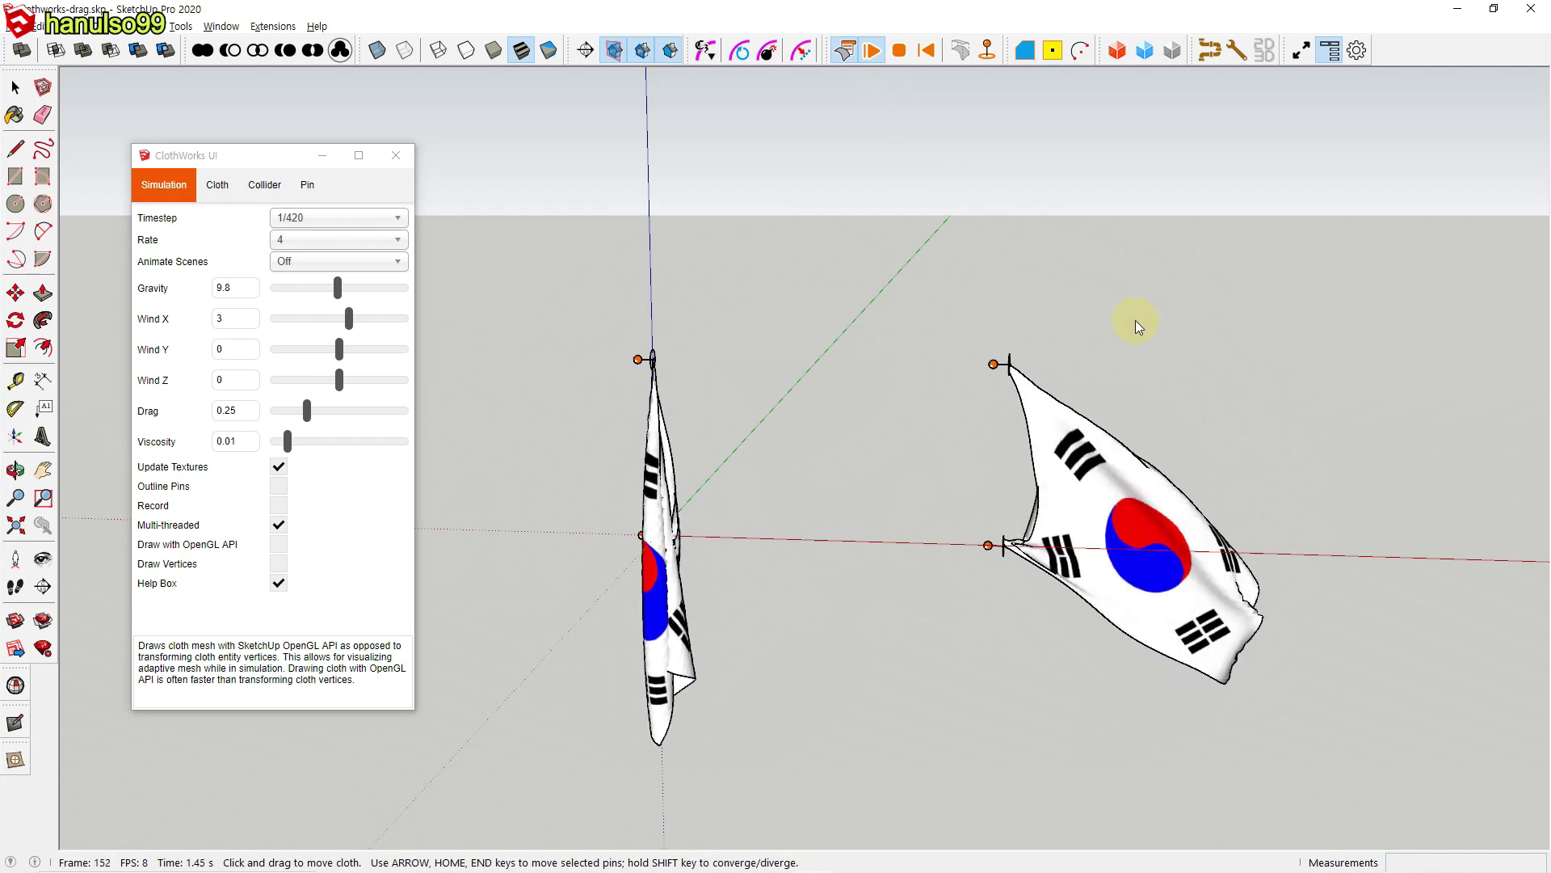
pyautogui.click(929, 51)
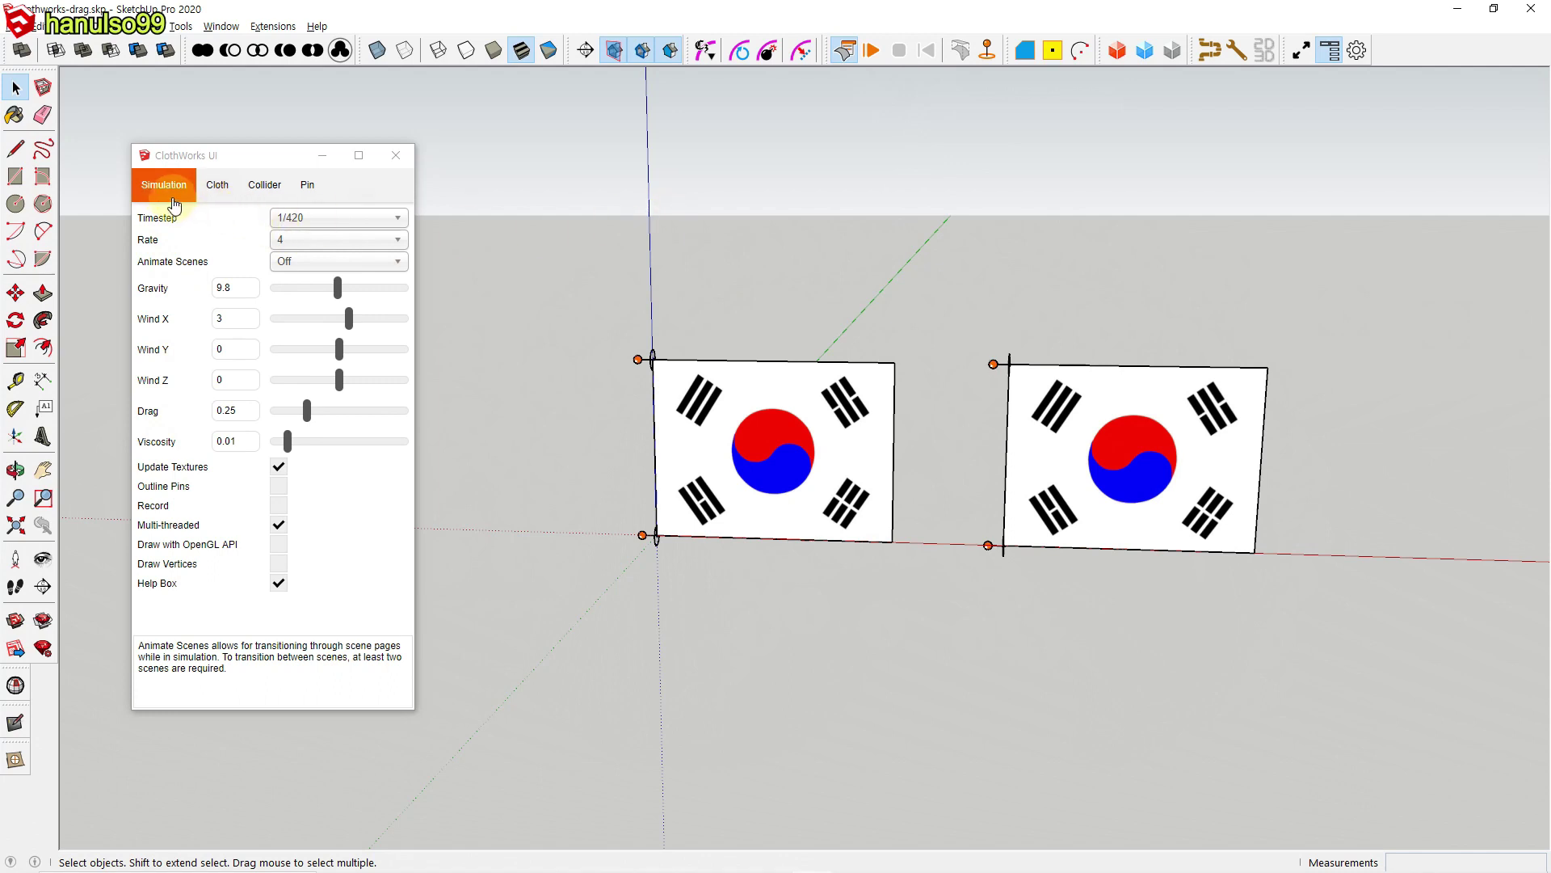
# Step: Turn the cloth Drag option back on for the flag at the origin, check the second flag's settings, and deselect
pyautogui.click(230, 196)
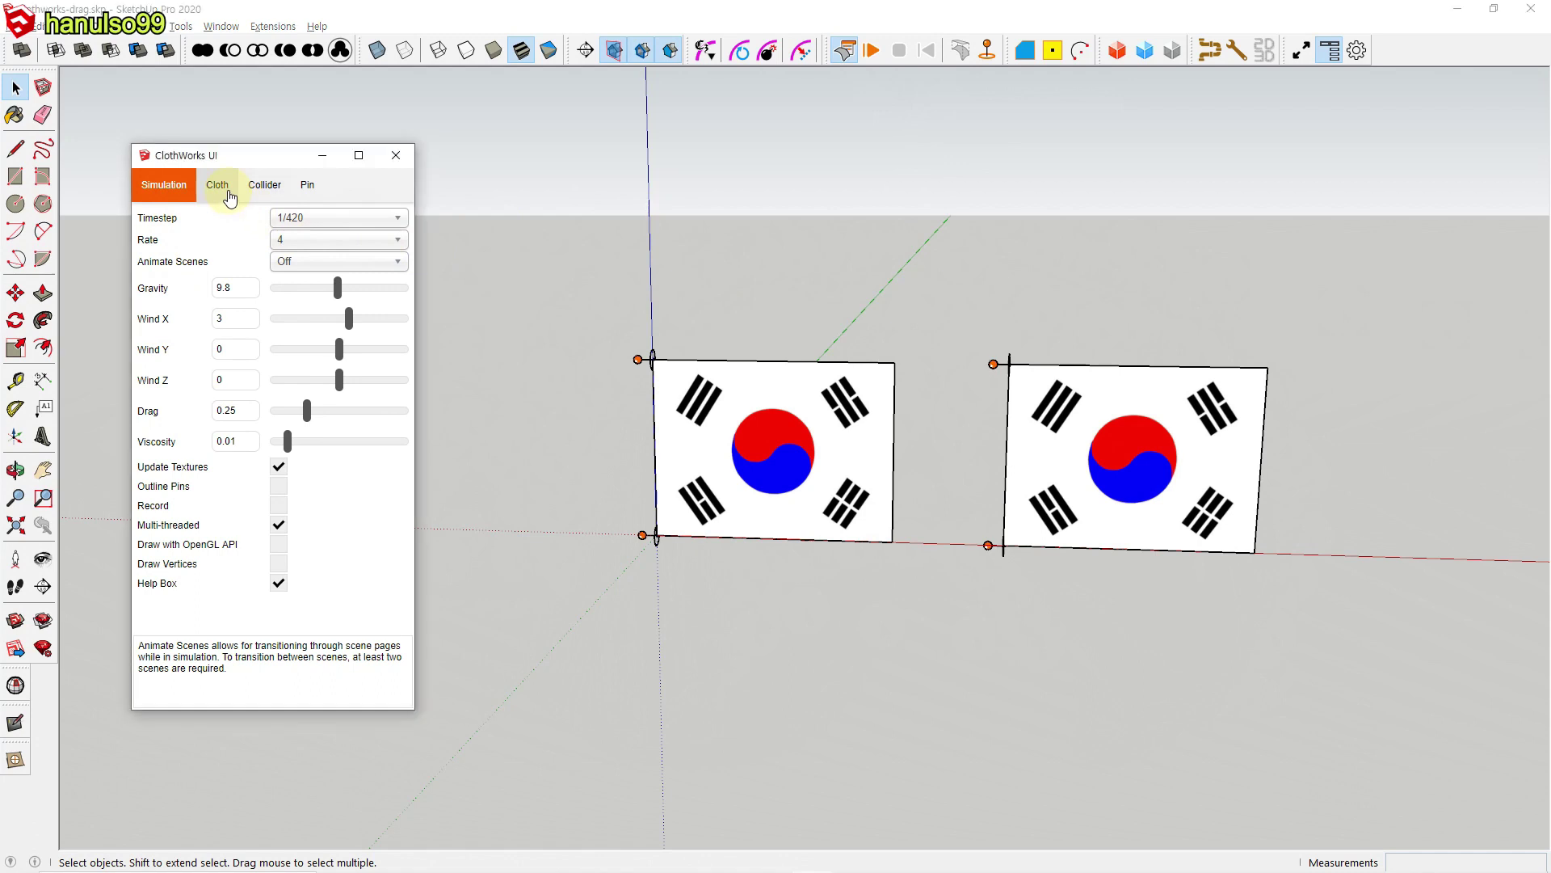
pyautogui.click(229, 195)
pyautogui.click(744, 460)
pyautogui.click(283, 530)
pyautogui.click(1117, 501)
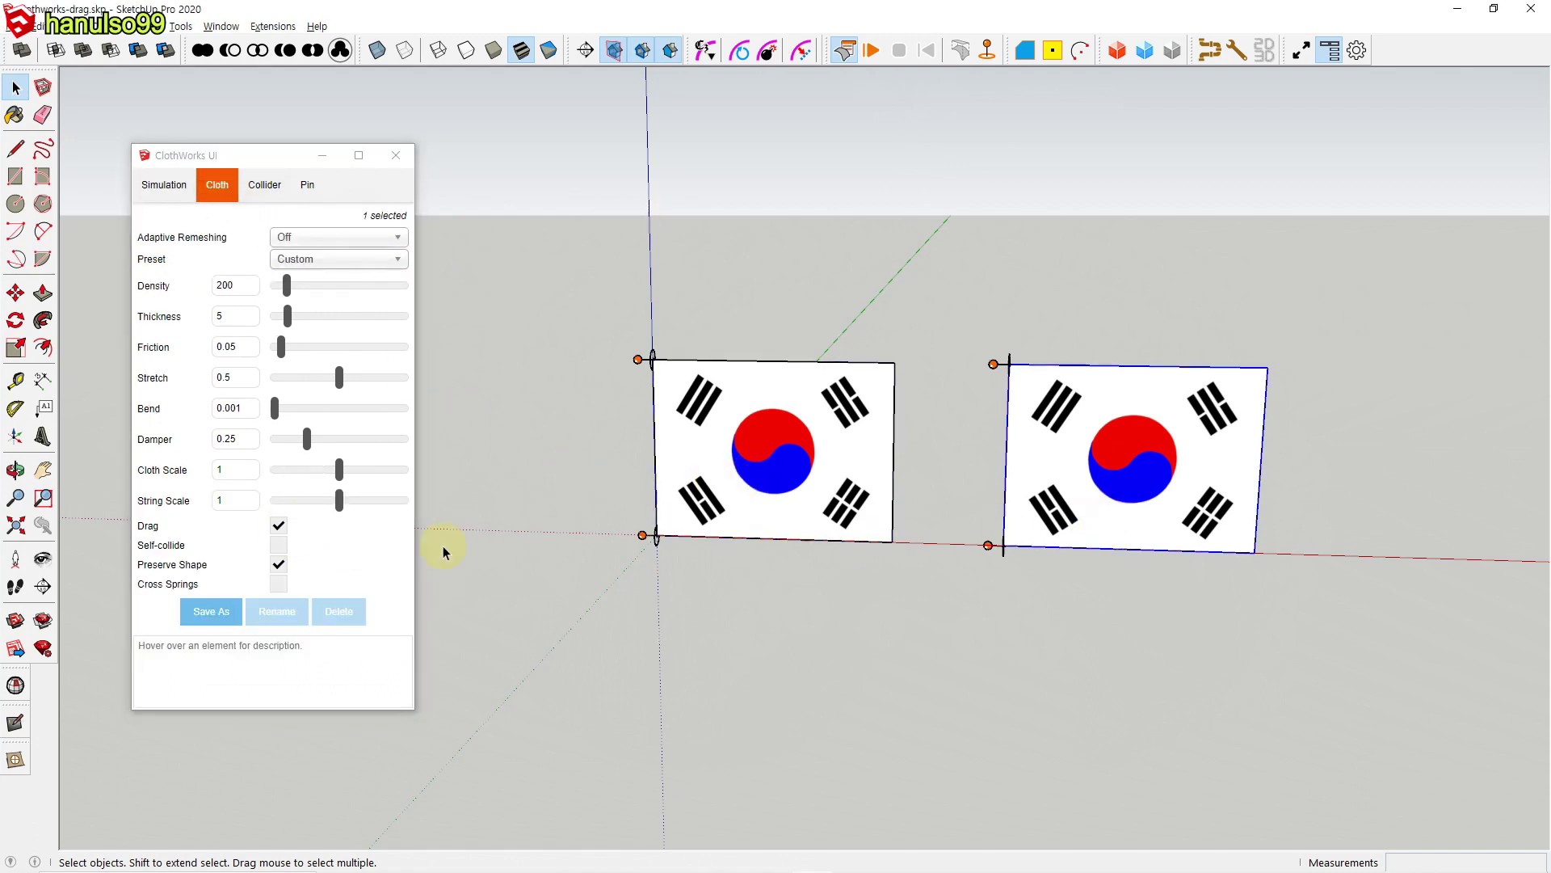
pyautogui.click(555, 298)
# Step: Check the simulation settings, run the simulation with cloth Drag on for both flags, and reset it
pyautogui.click(184, 194)
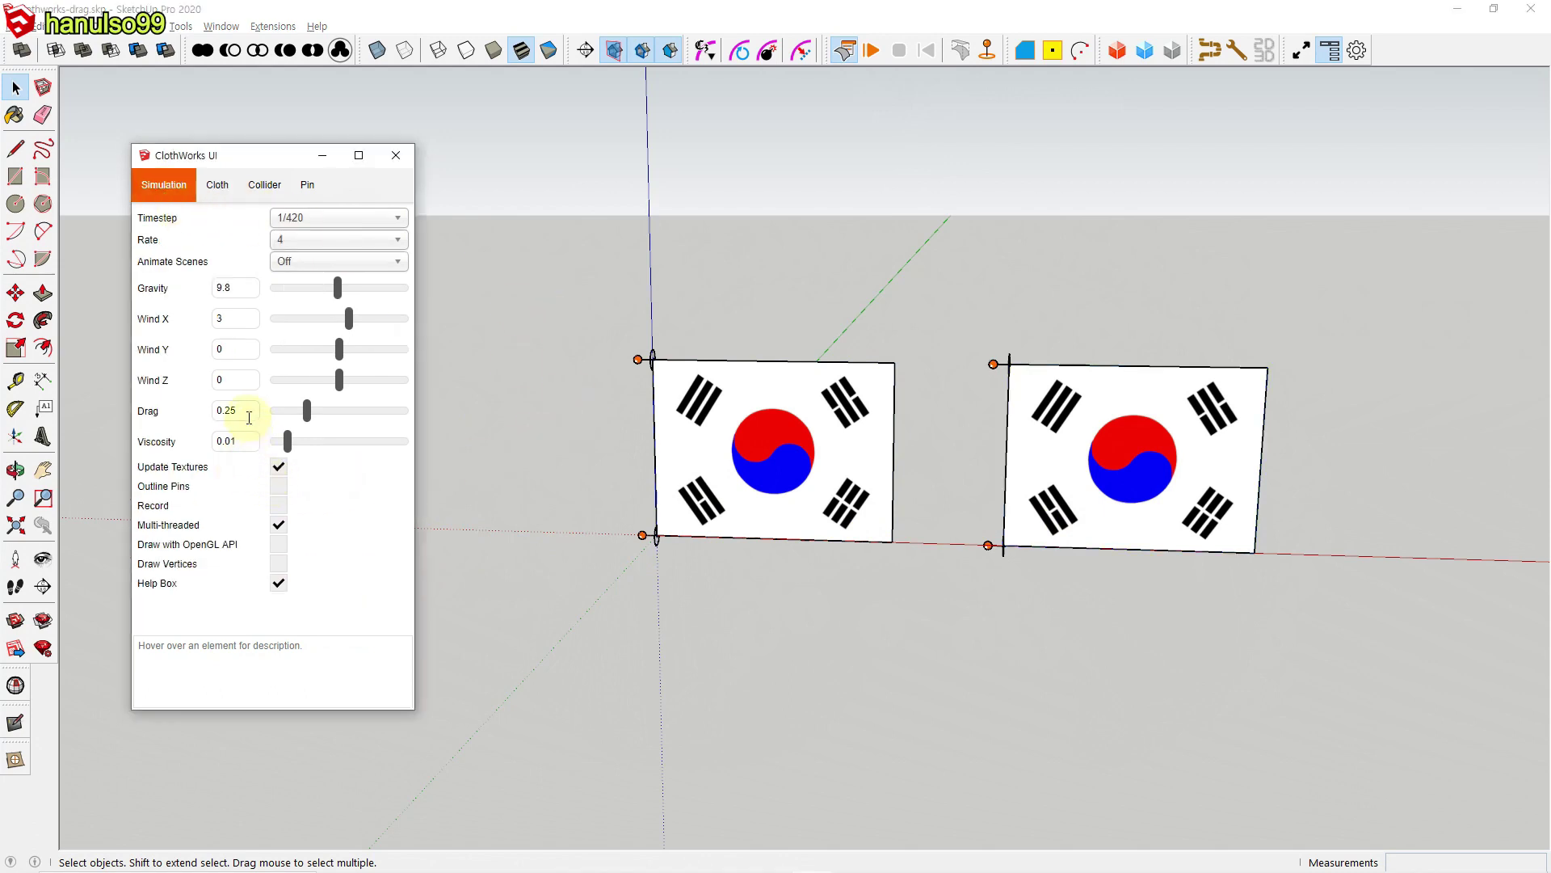
pyautogui.click(872, 52)
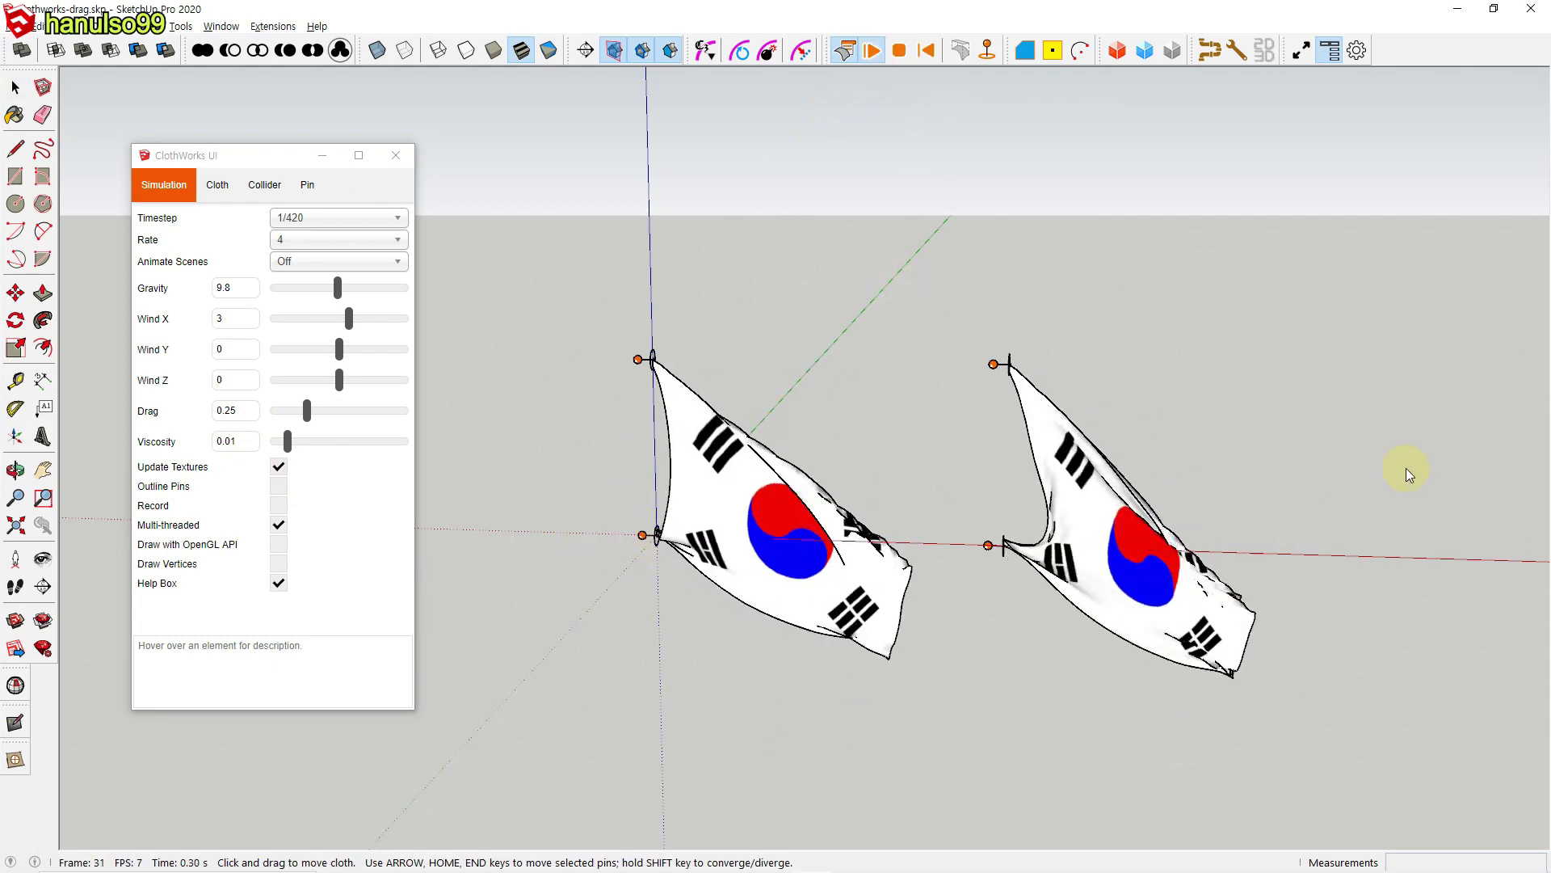
pyautogui.click(927, 51)
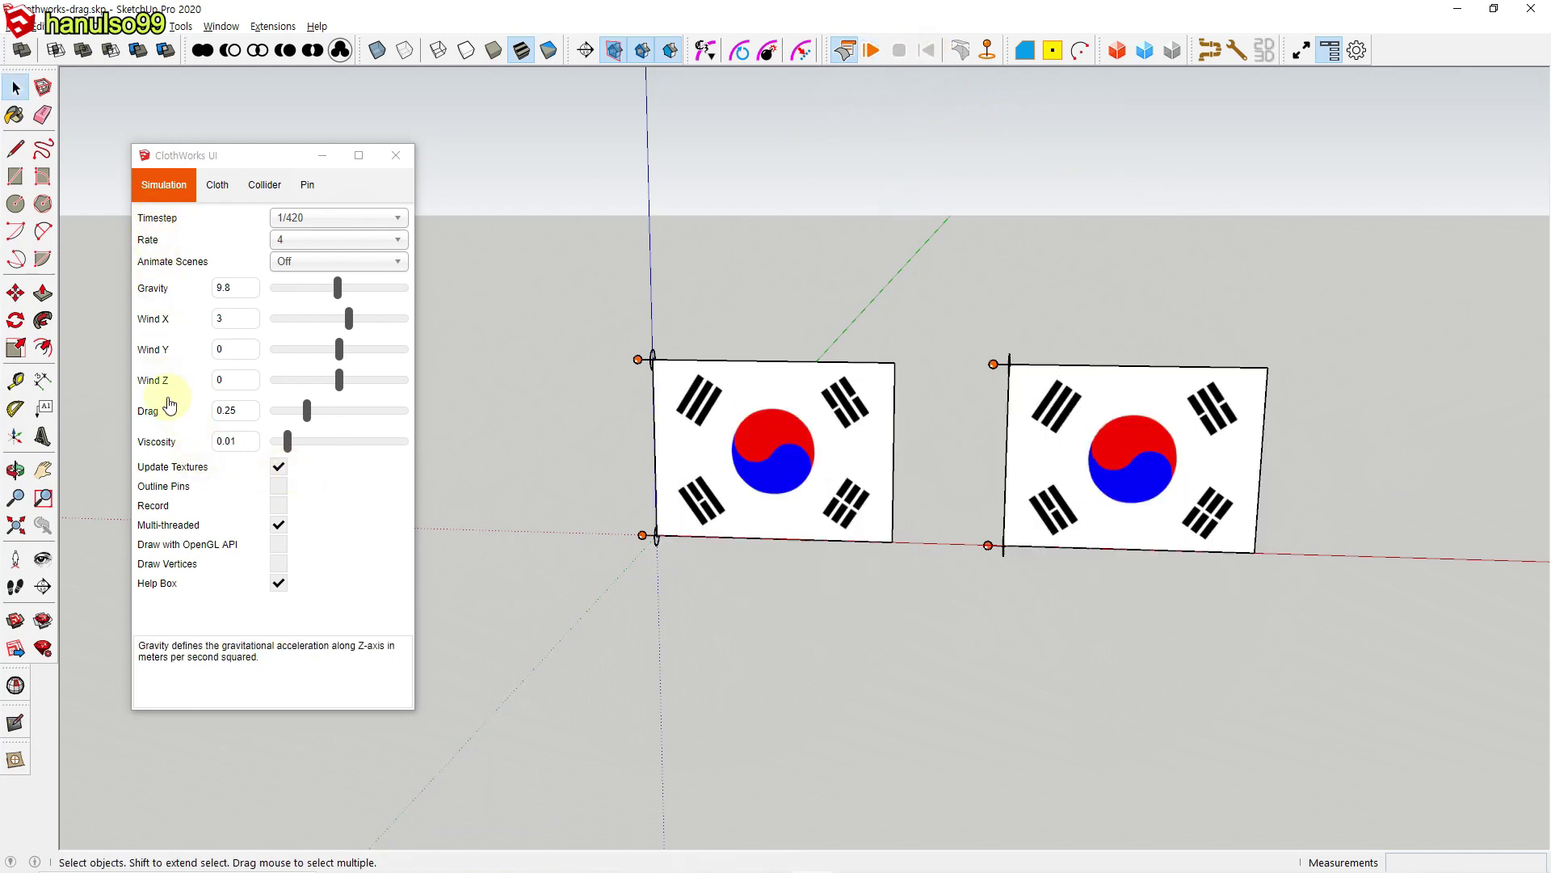
# Step: Set the simulation's Drag value to 0, run the simulation on both flags, and reset it
pyautogui.moveTo(307, 411); pyautogui.dragTo(265, 412)
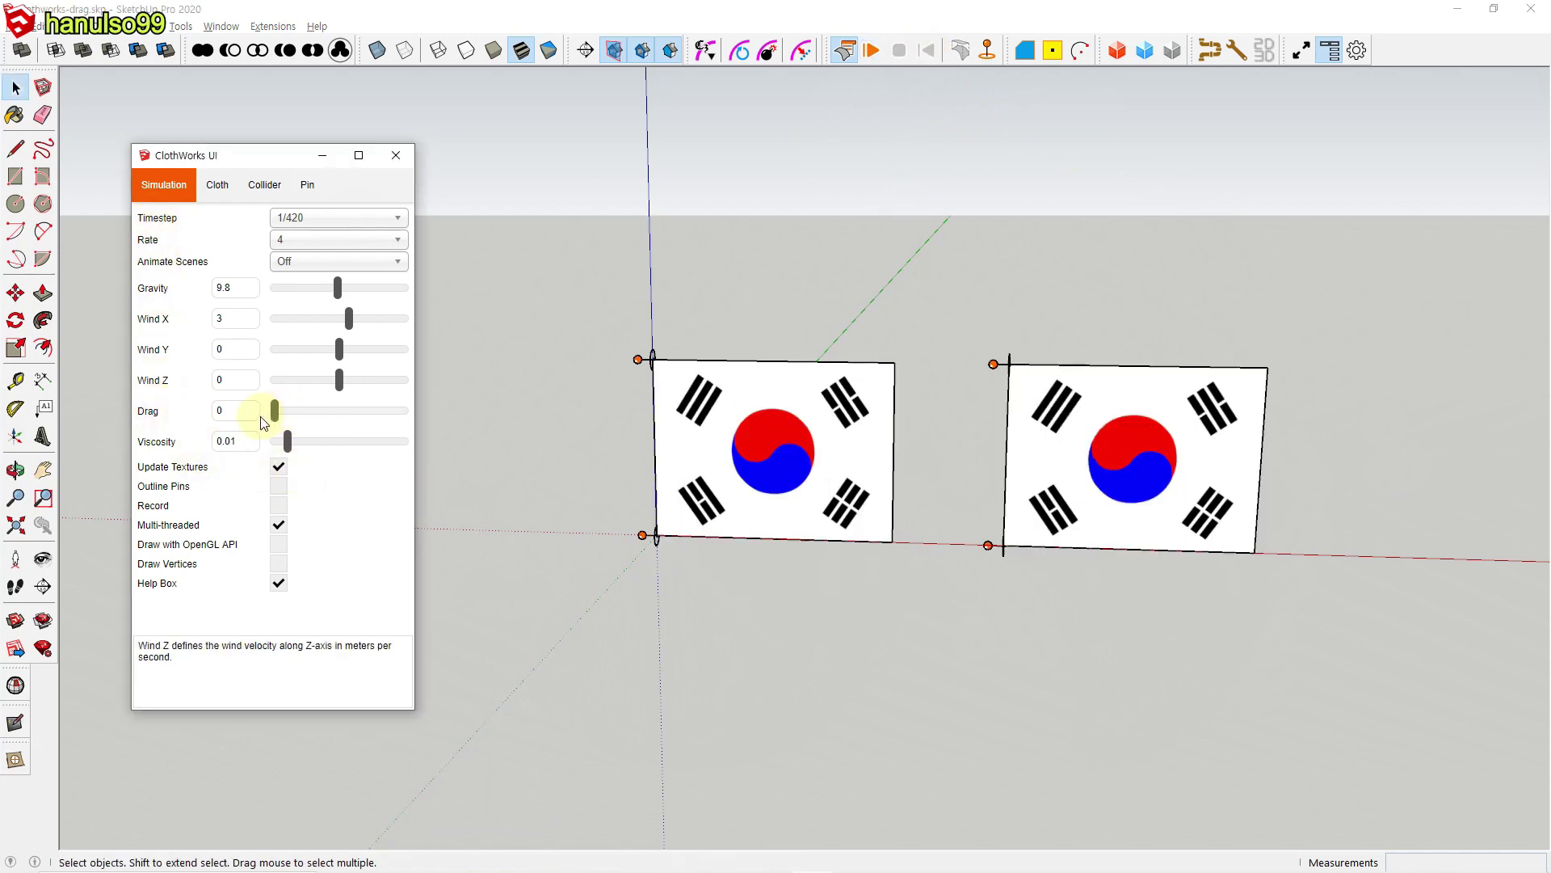
pyautogui.click(535, 505)
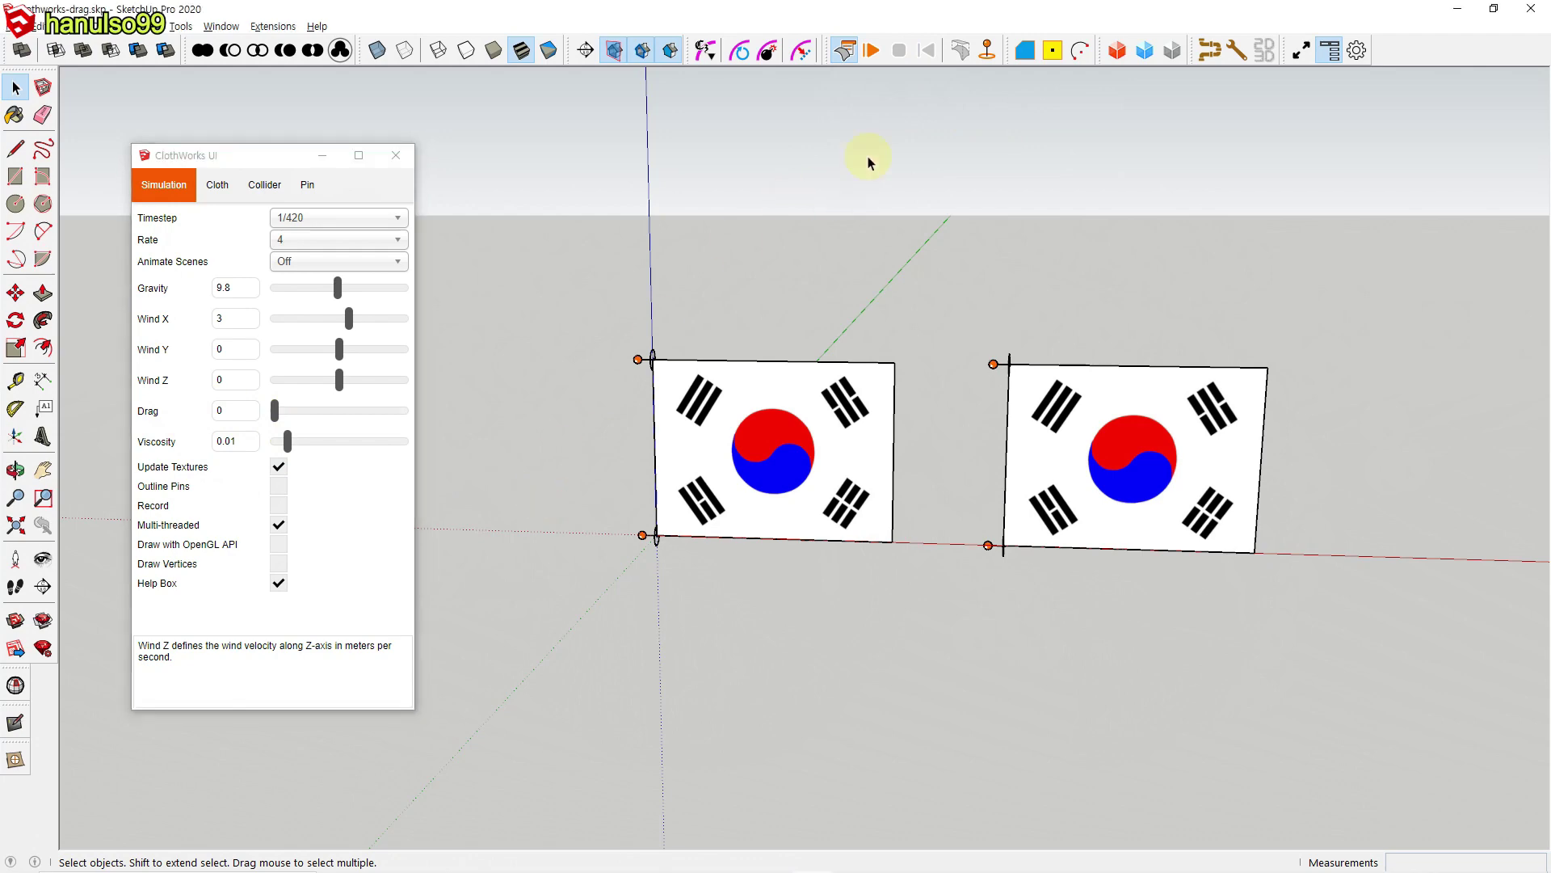
pyautogui.click(872, 51)
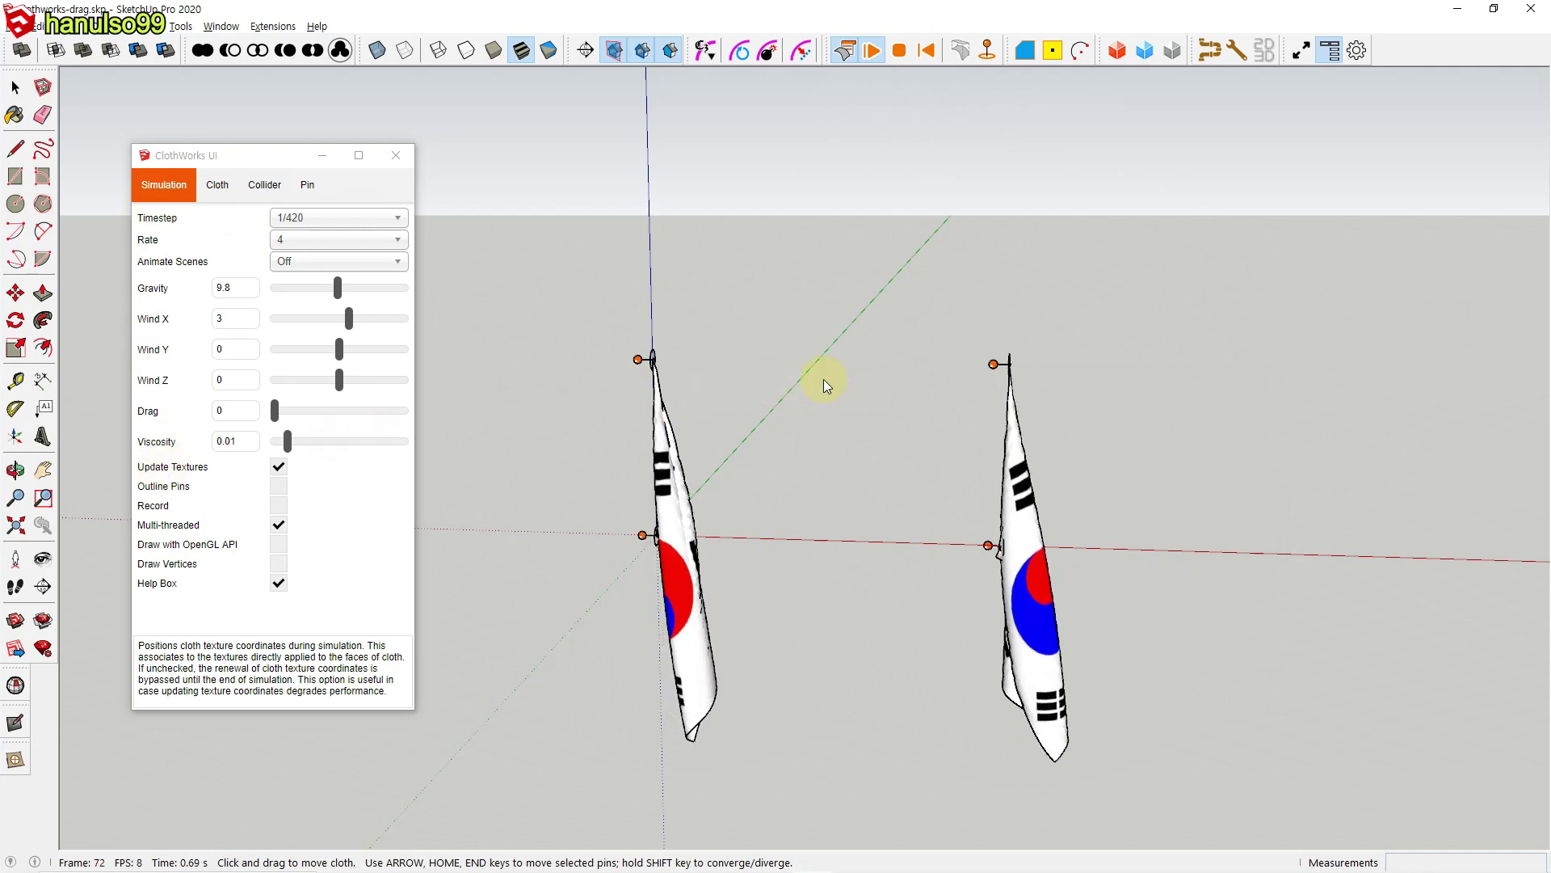
pyautogui.click(928, 51)
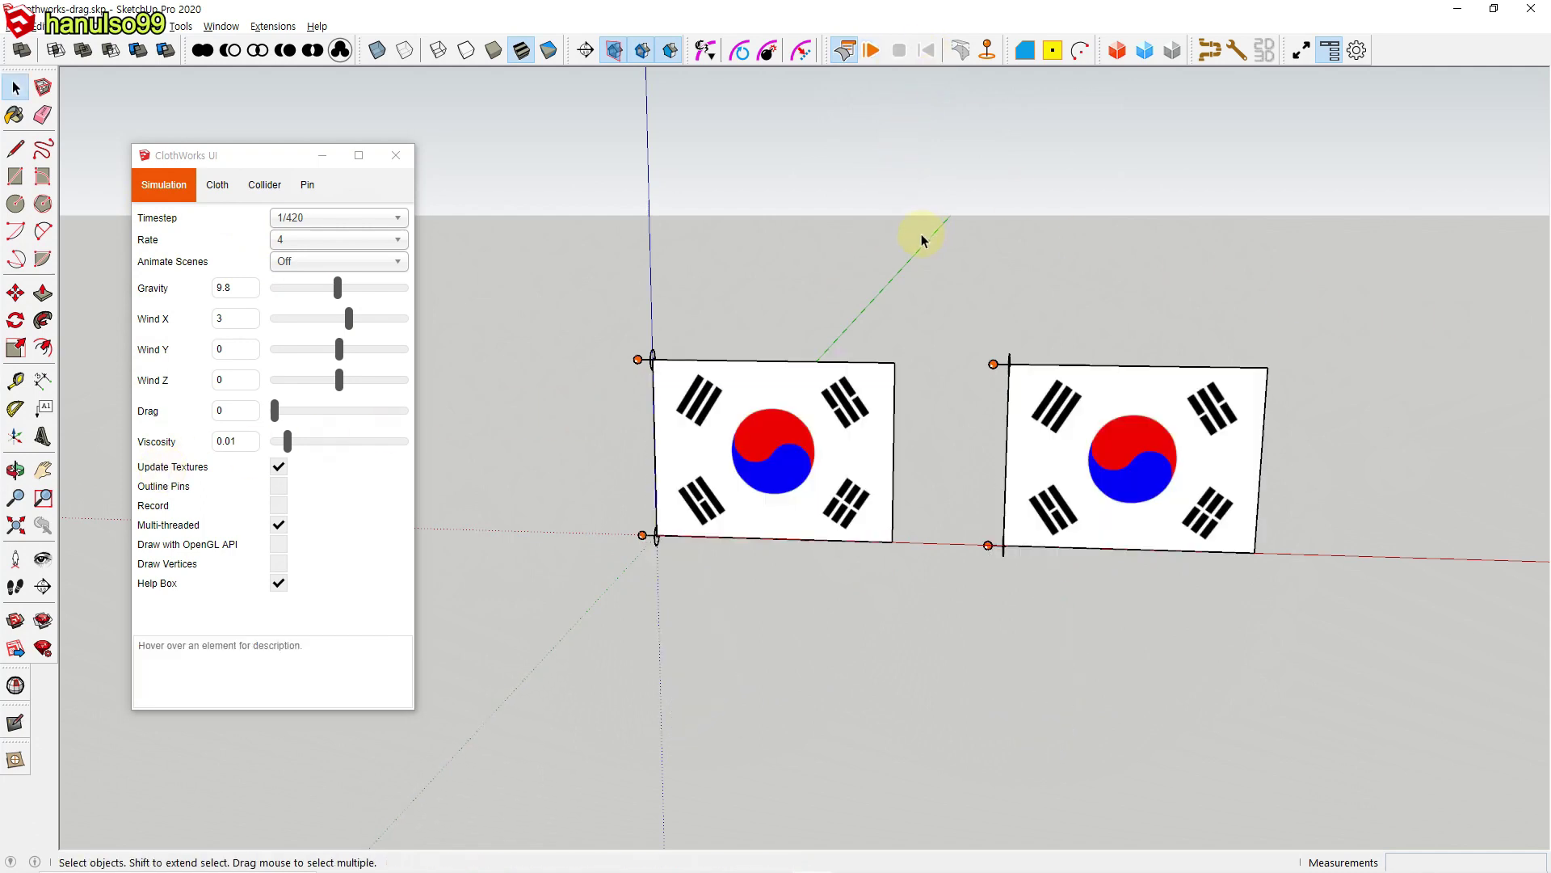
# Step: Check the cloth settings of each flag, including the Drag option
pyautogui.click(217, 185)
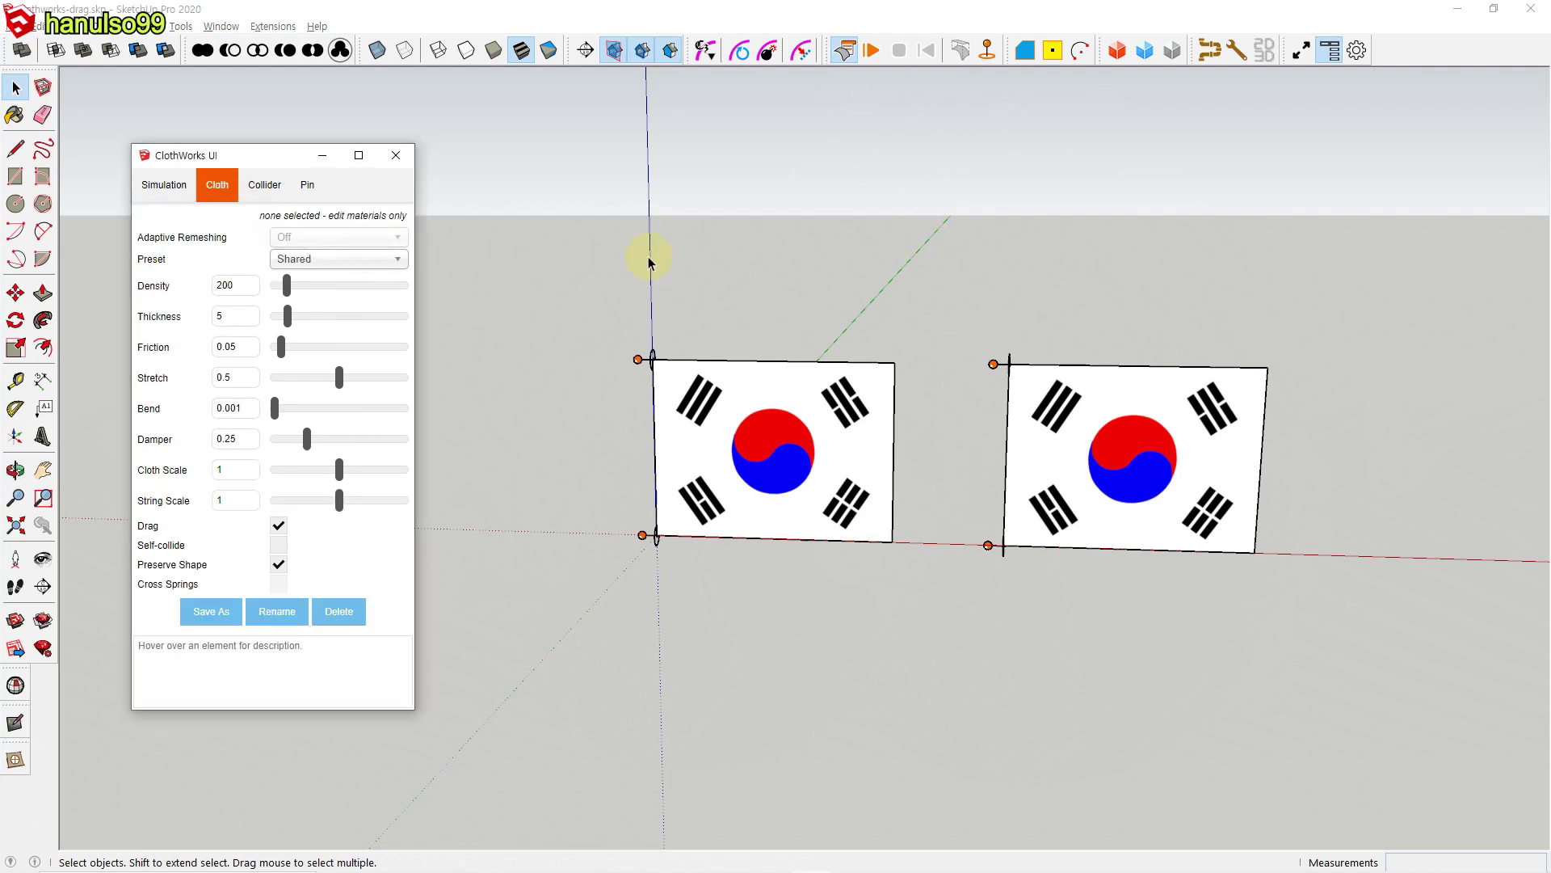
pyautogui.click(800, 402)
pyautogui.click(1029, 413)
pyautogui.click(893, 274)
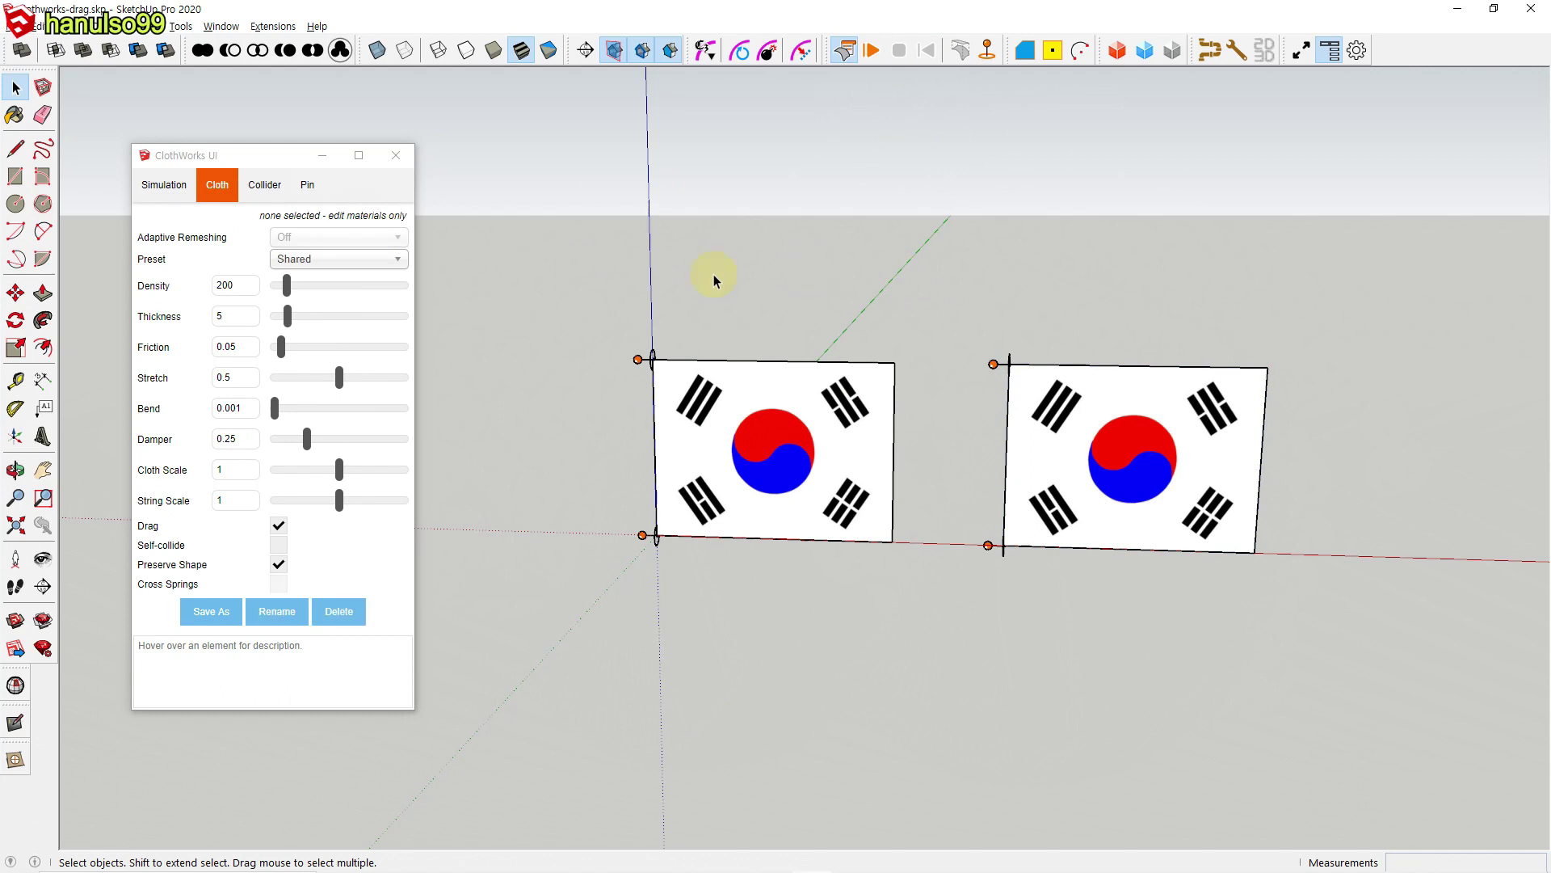
# Step: Review the simulation settings and read the descriptions of the cloth options such as Preserve Shape and Cross Springs
pyautogui.click(182, 188)
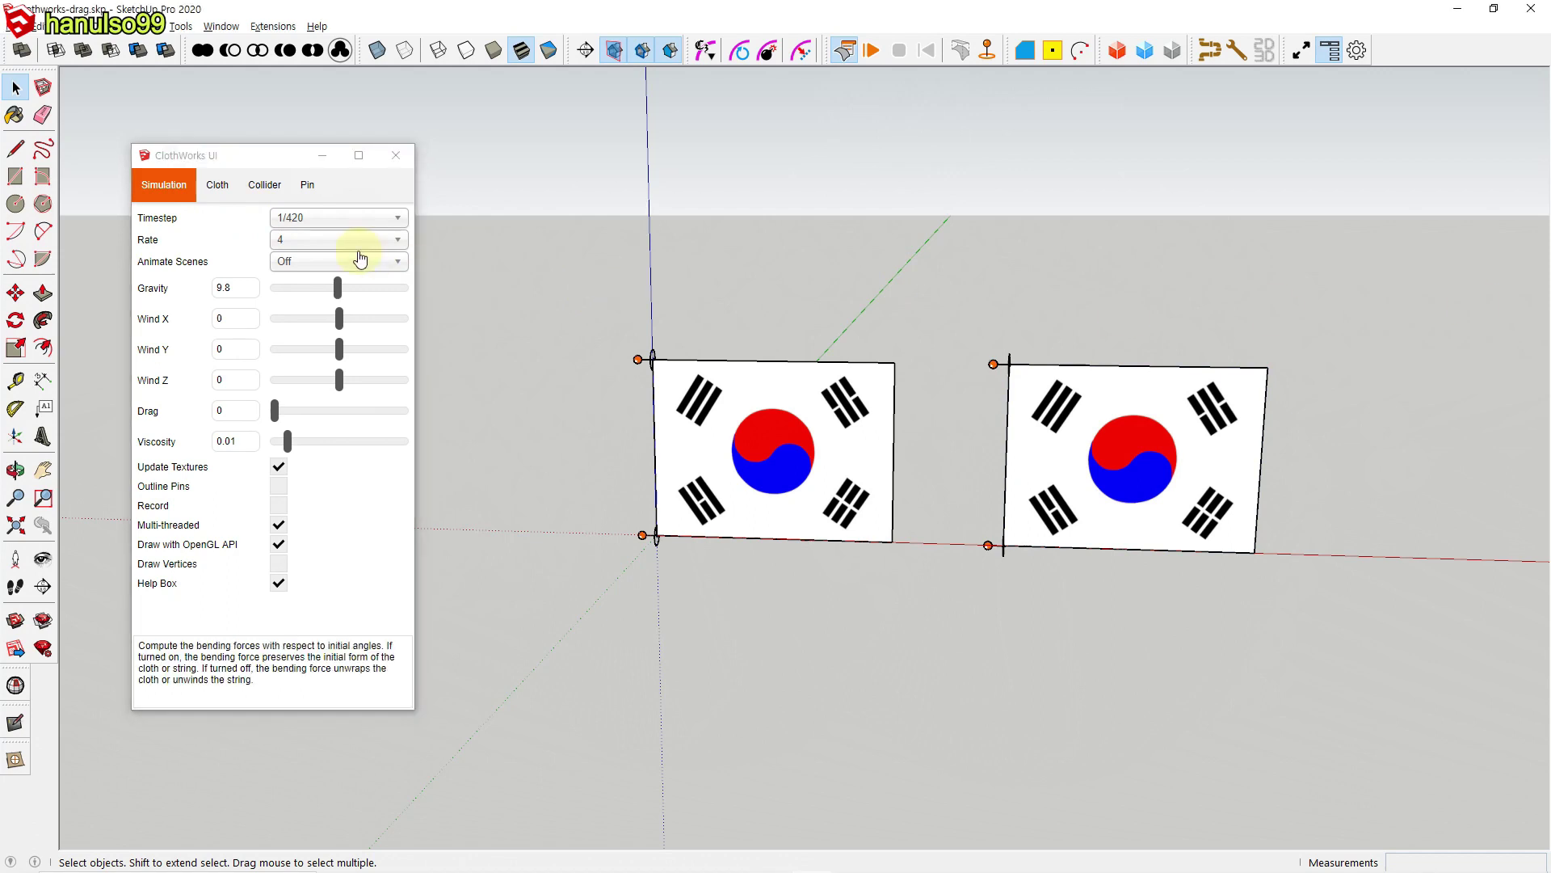
pyautogui.click(217, 186)
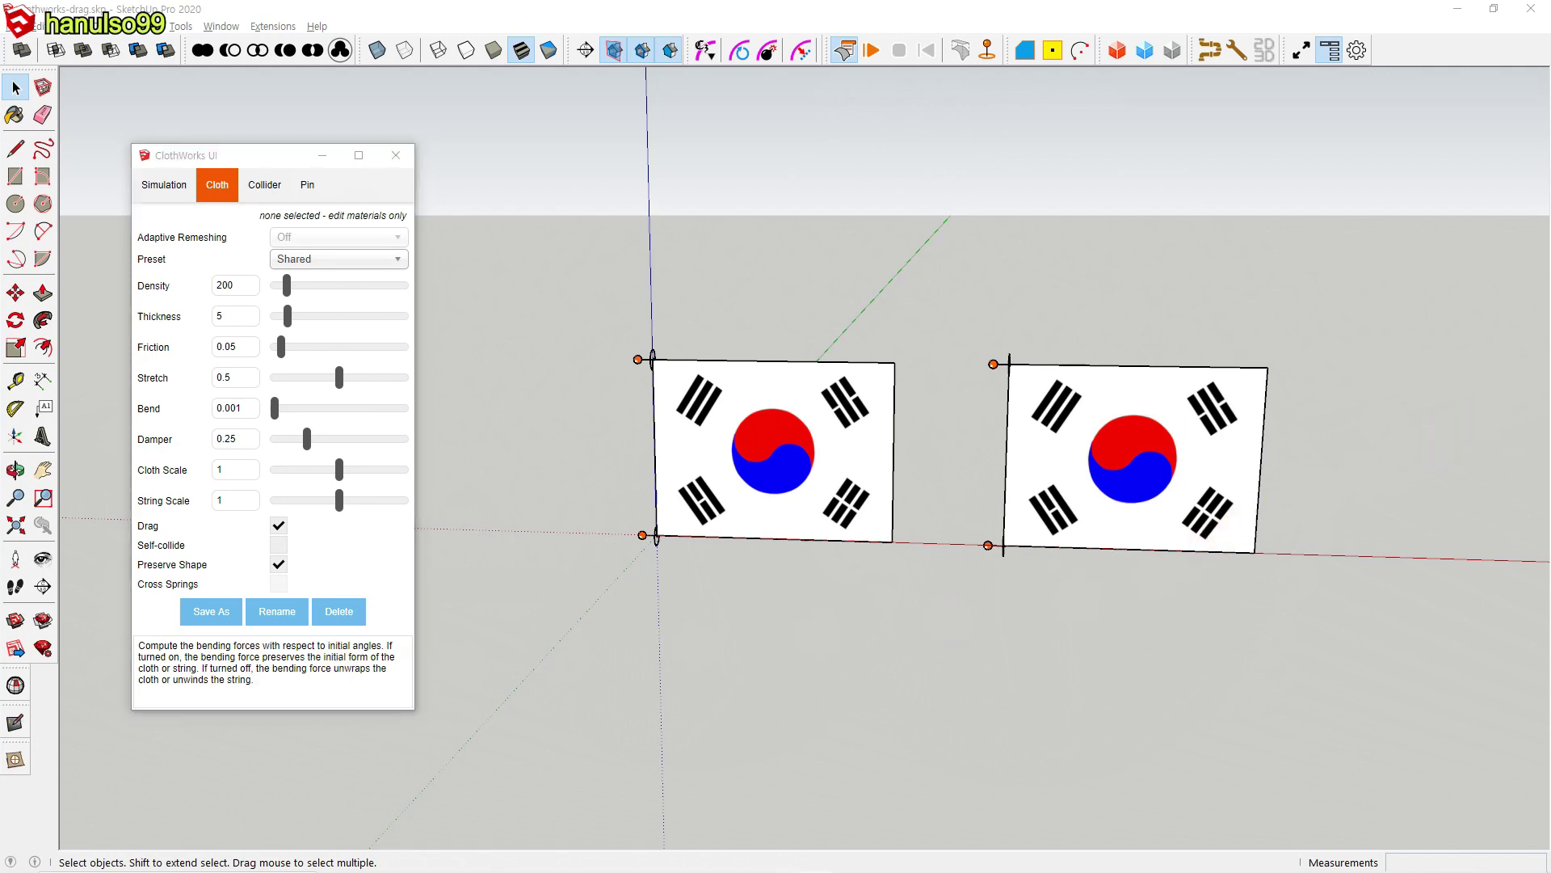
pyautogui.moveTo(149, 589)
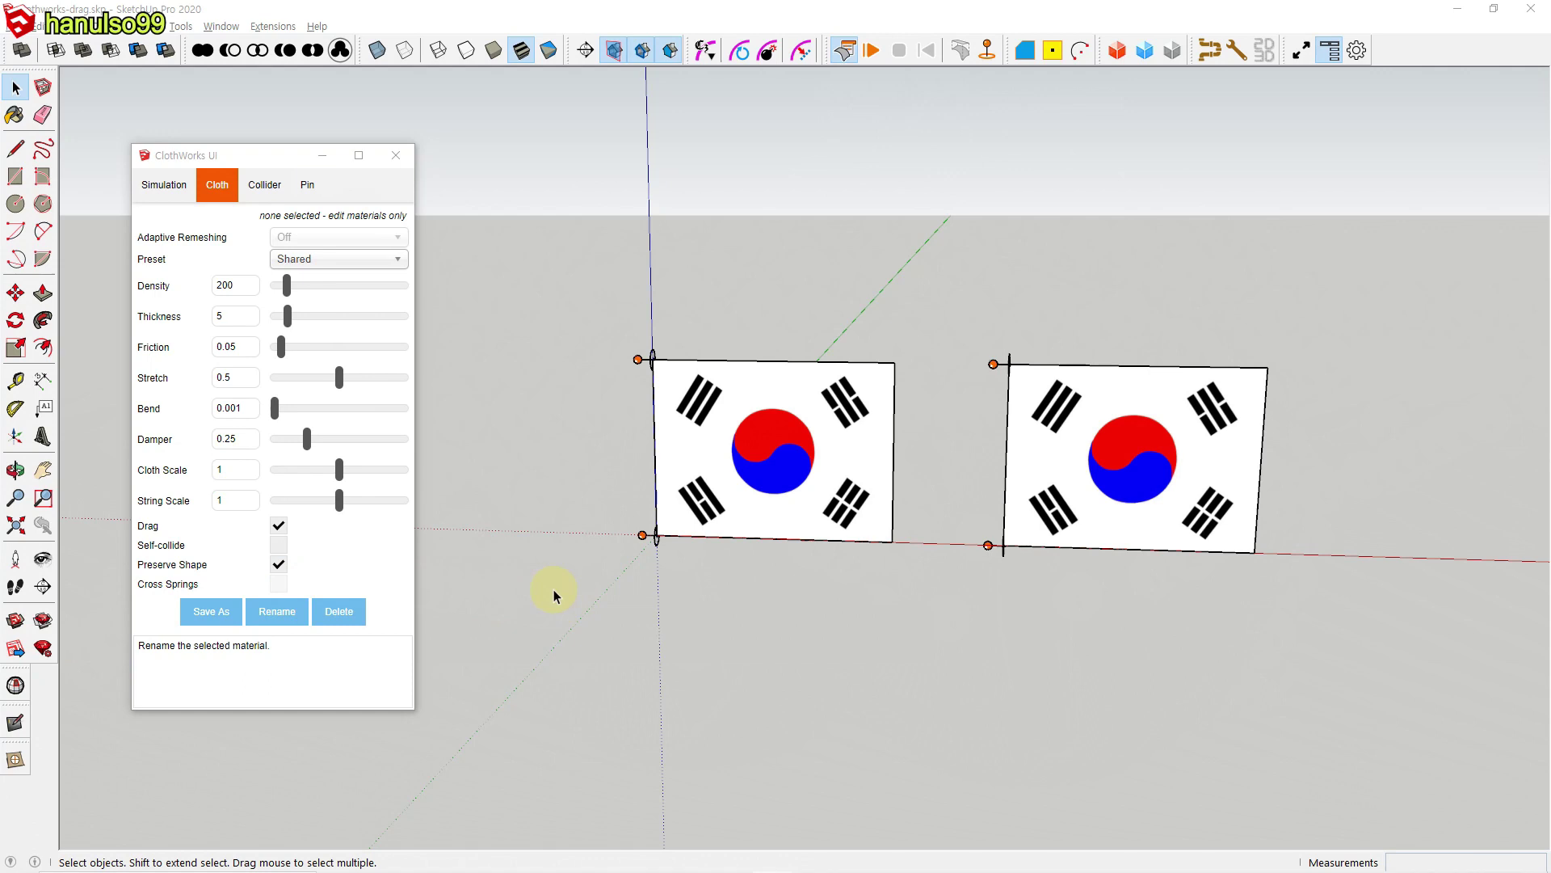
pyautogui.moveTo(226, 247)
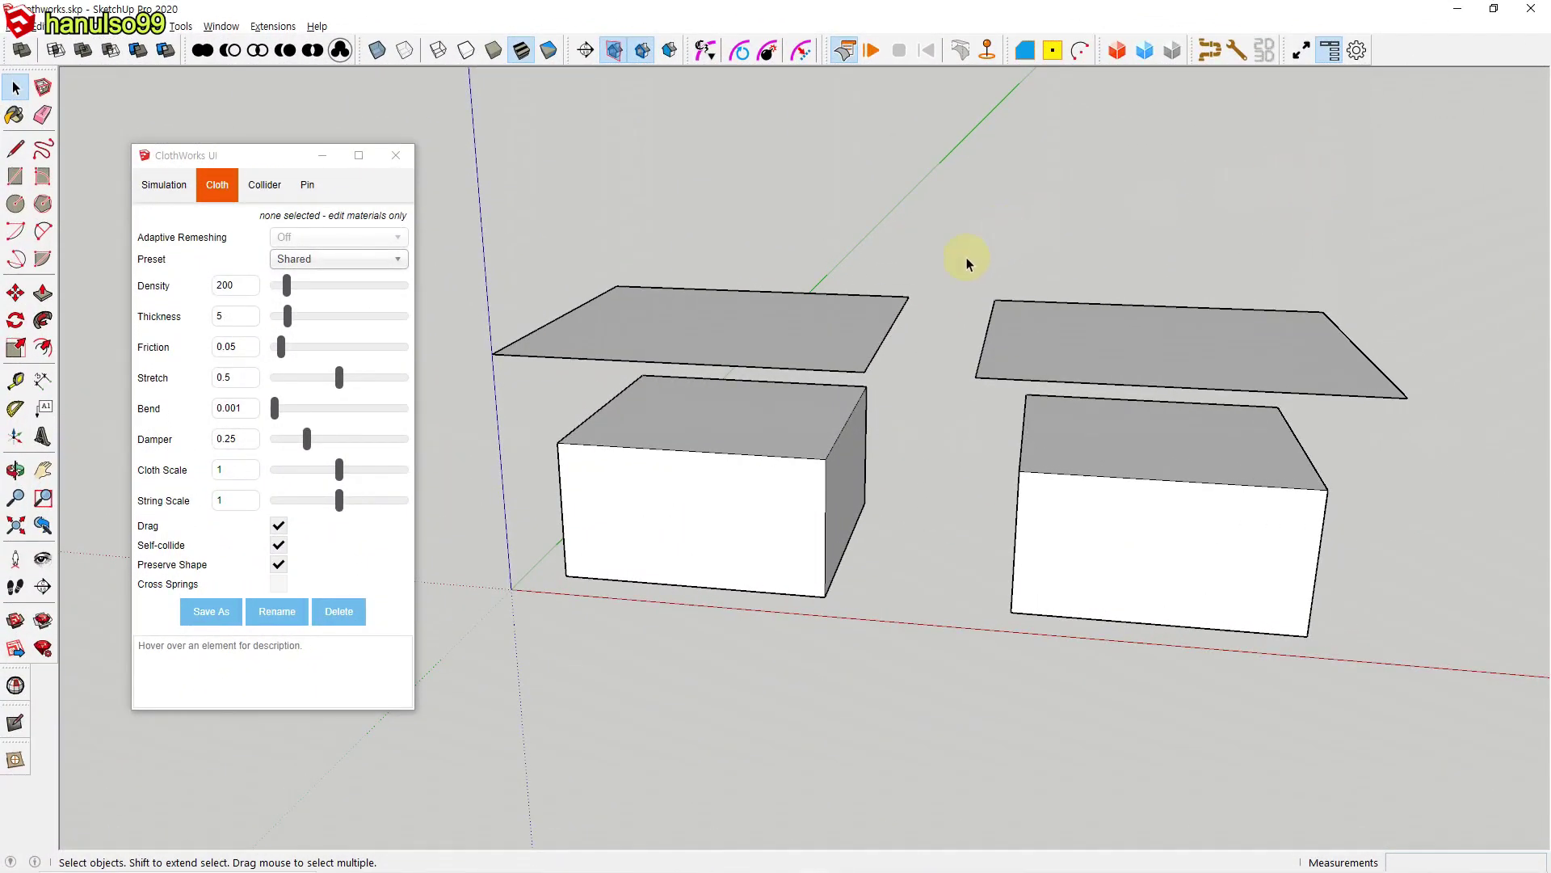
# Step: Enable Cross Springs only for the second cloth sheet and run the simulation to drape both sheets over the boxes
pyautogui.click(812, 337)
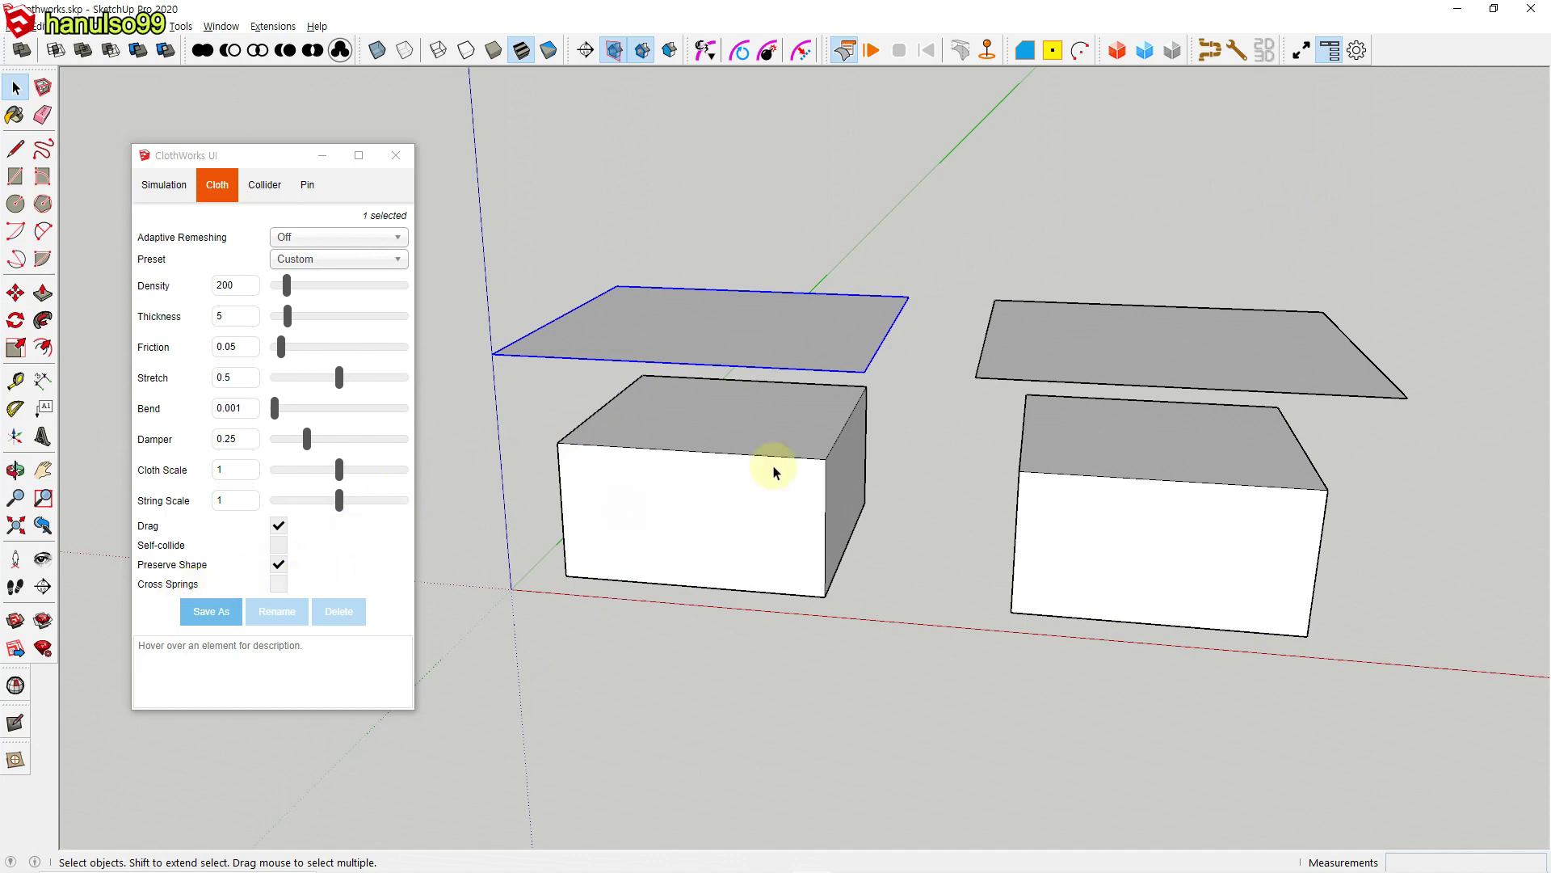
pyautogui.click(1012, 357)
pyautogui.click(278, 583)
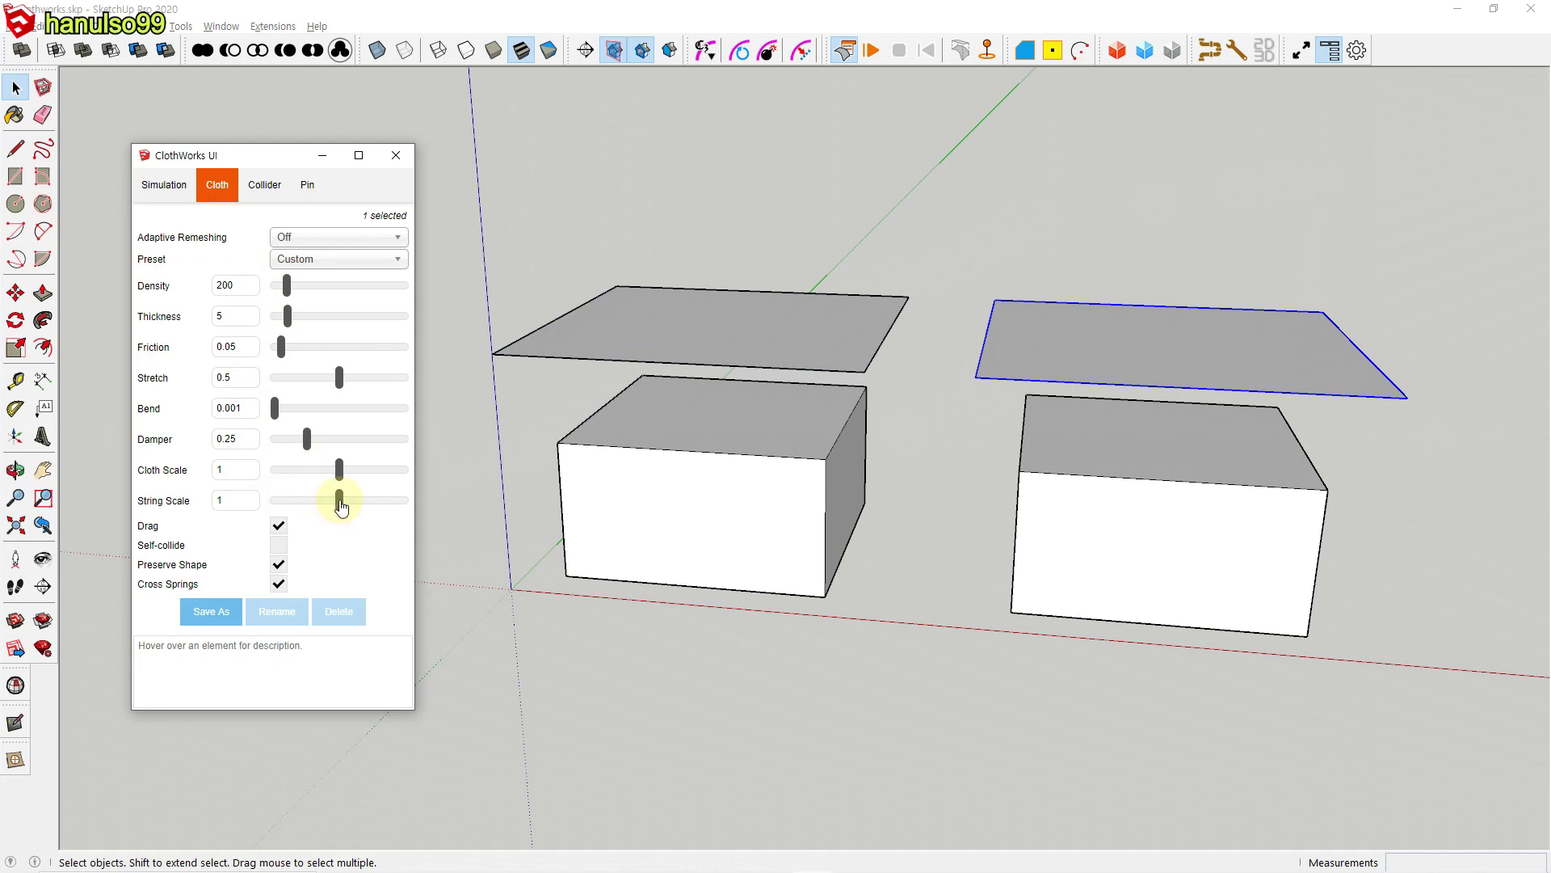
pyautogui.click(740, 217)
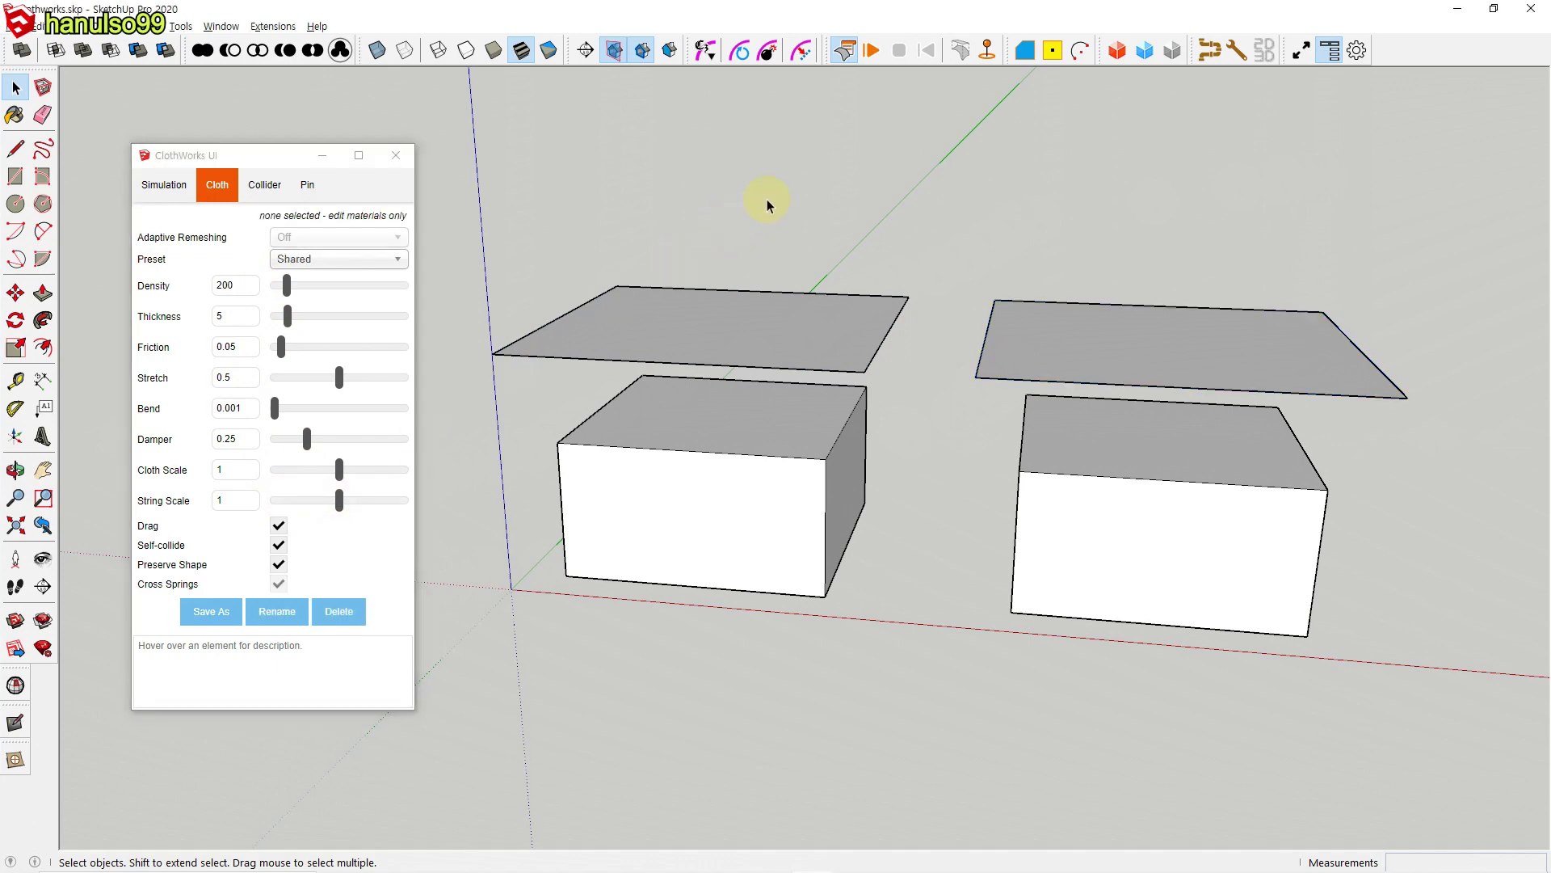
pyautogui.click(879, 55)
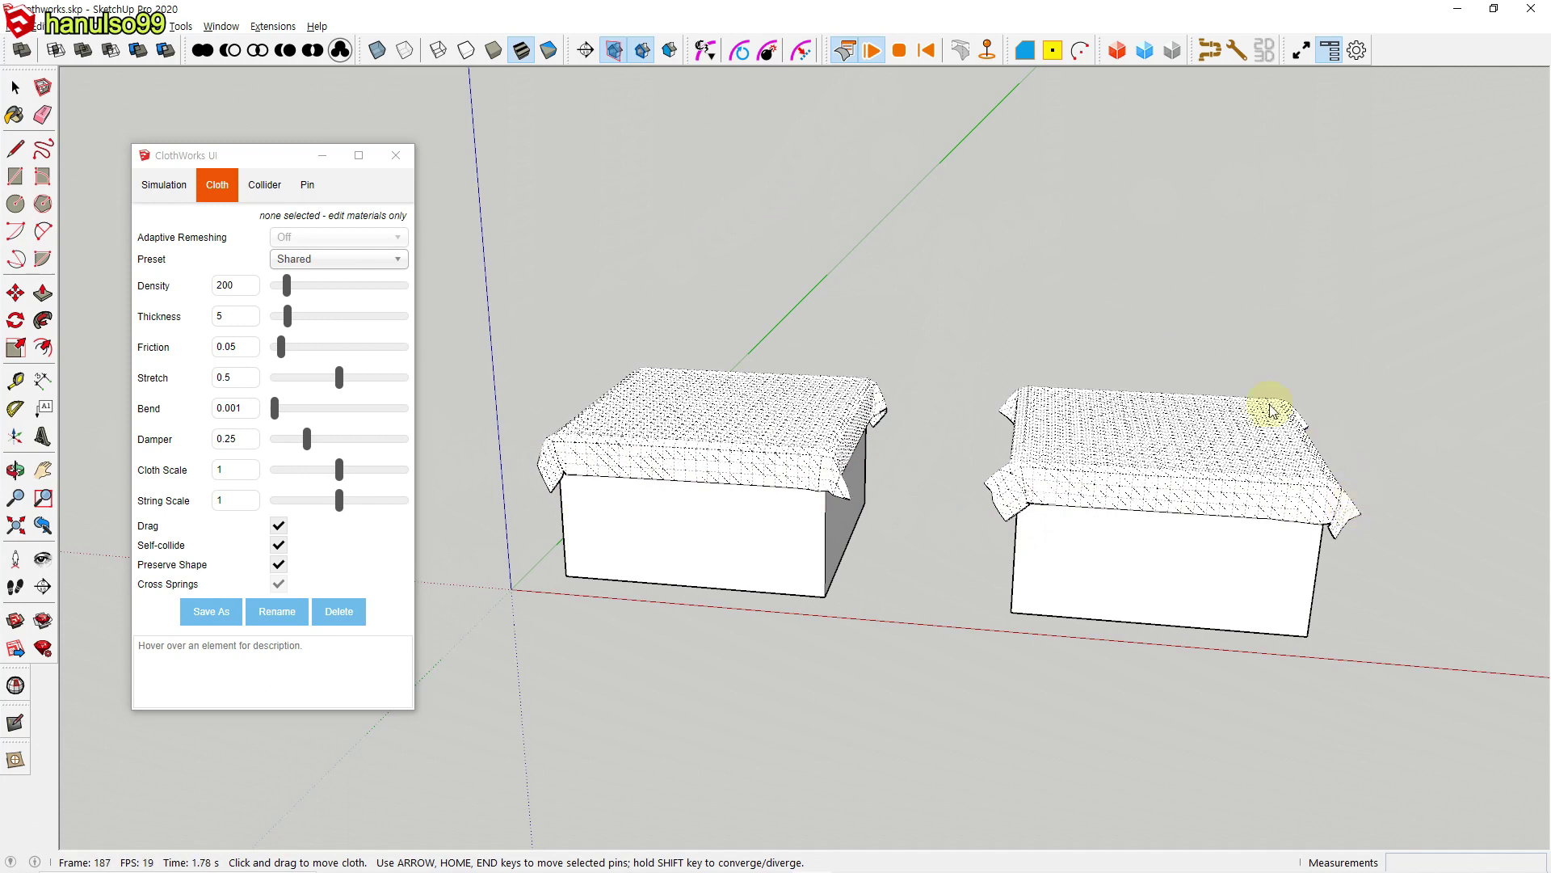
# Step: Reset the draping simulation and check the cloth settings of the second sheet
pyautogui.click(926, 52)
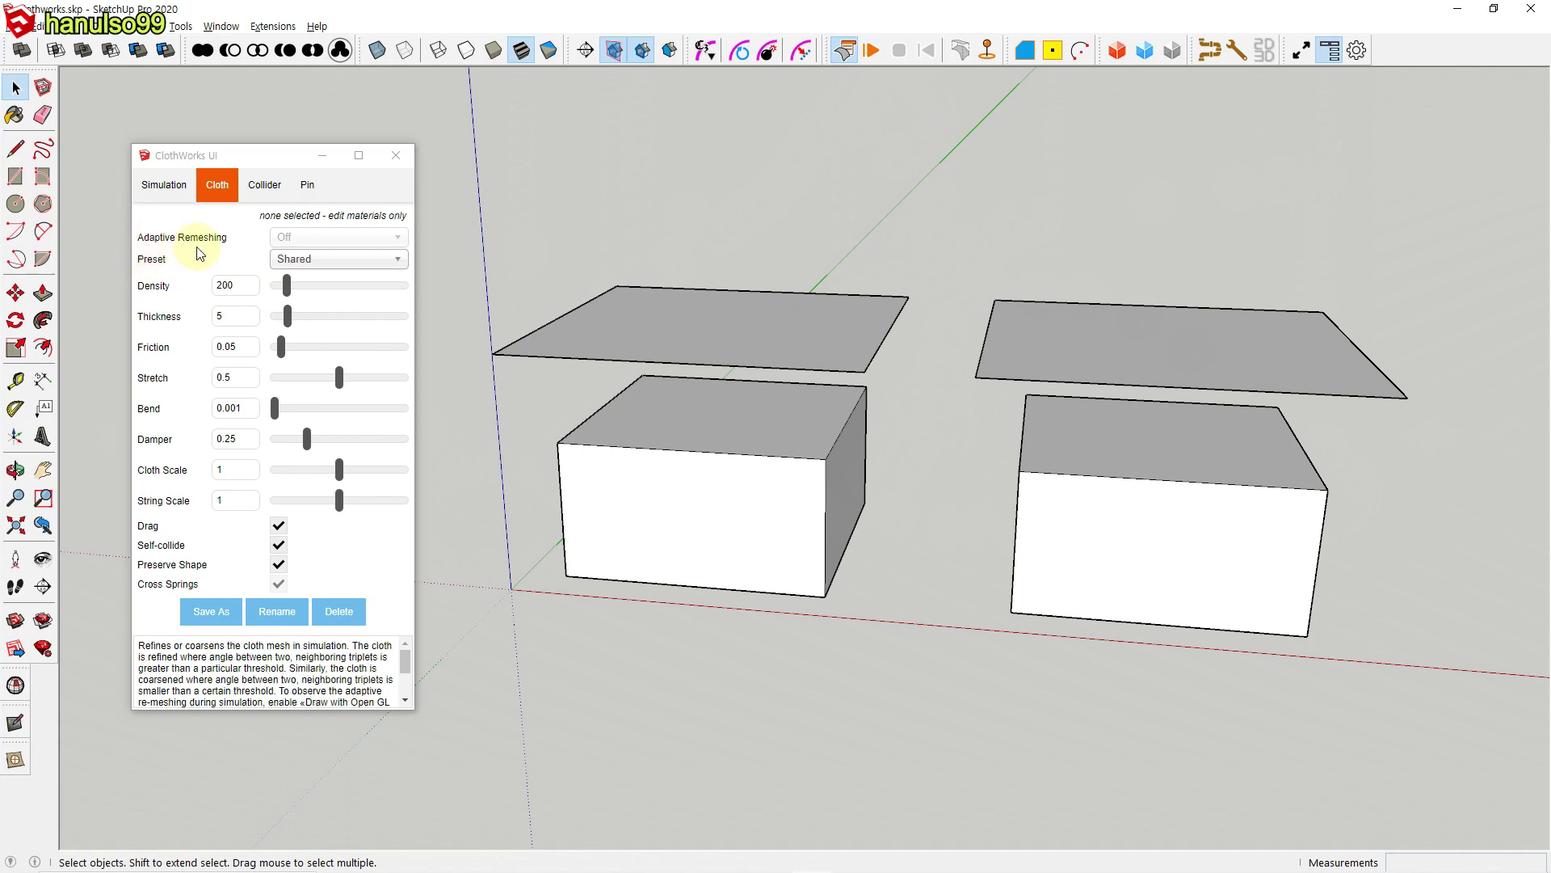
pyautogui.click(1060, 356)
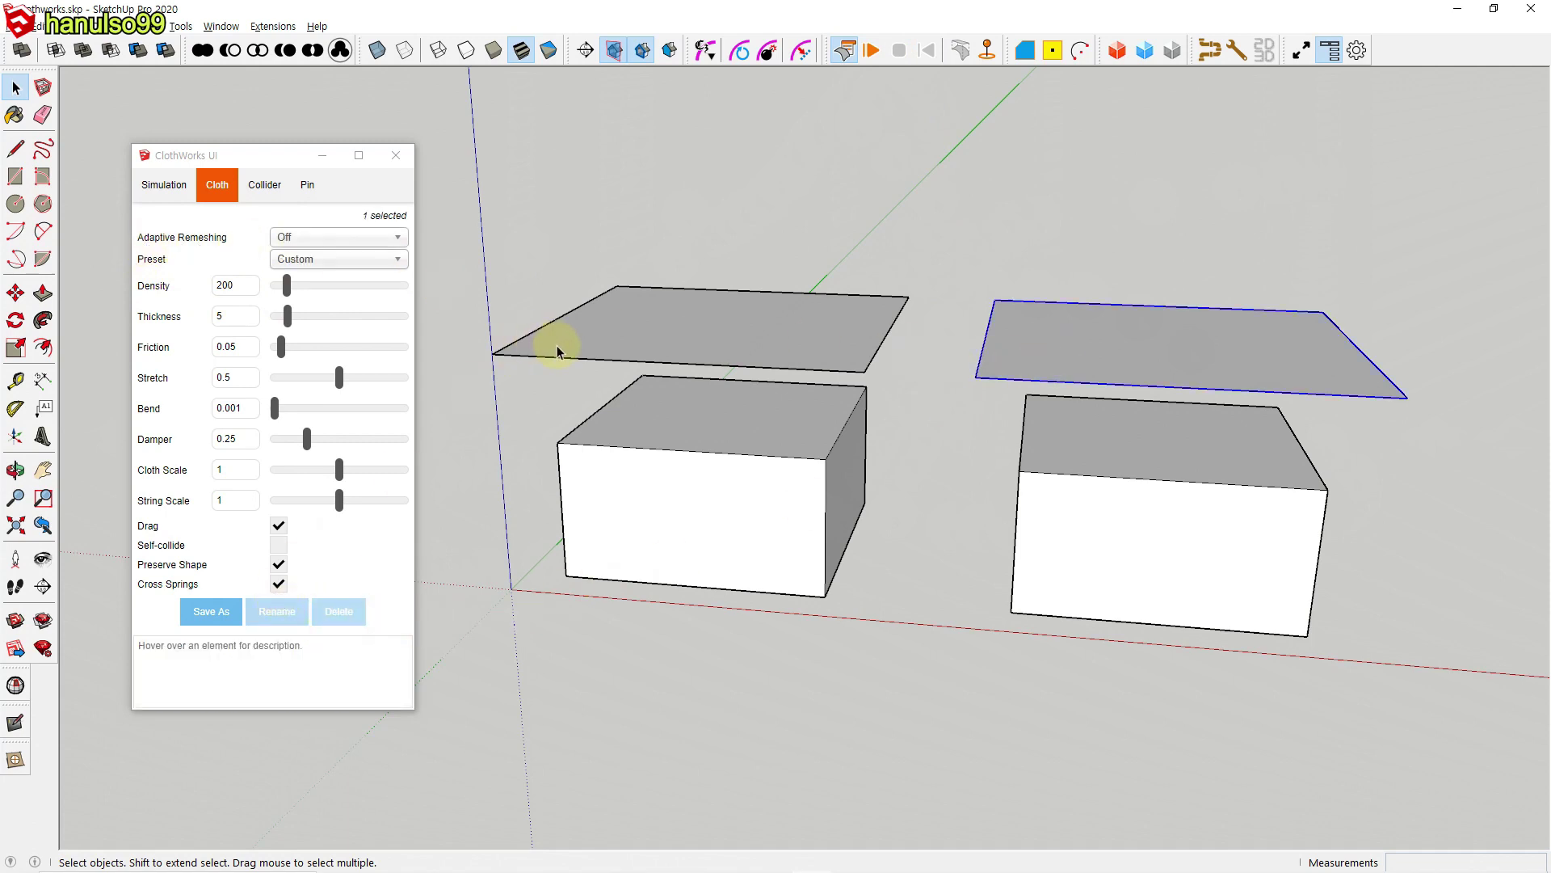
pyautogui.click(1005, 242)
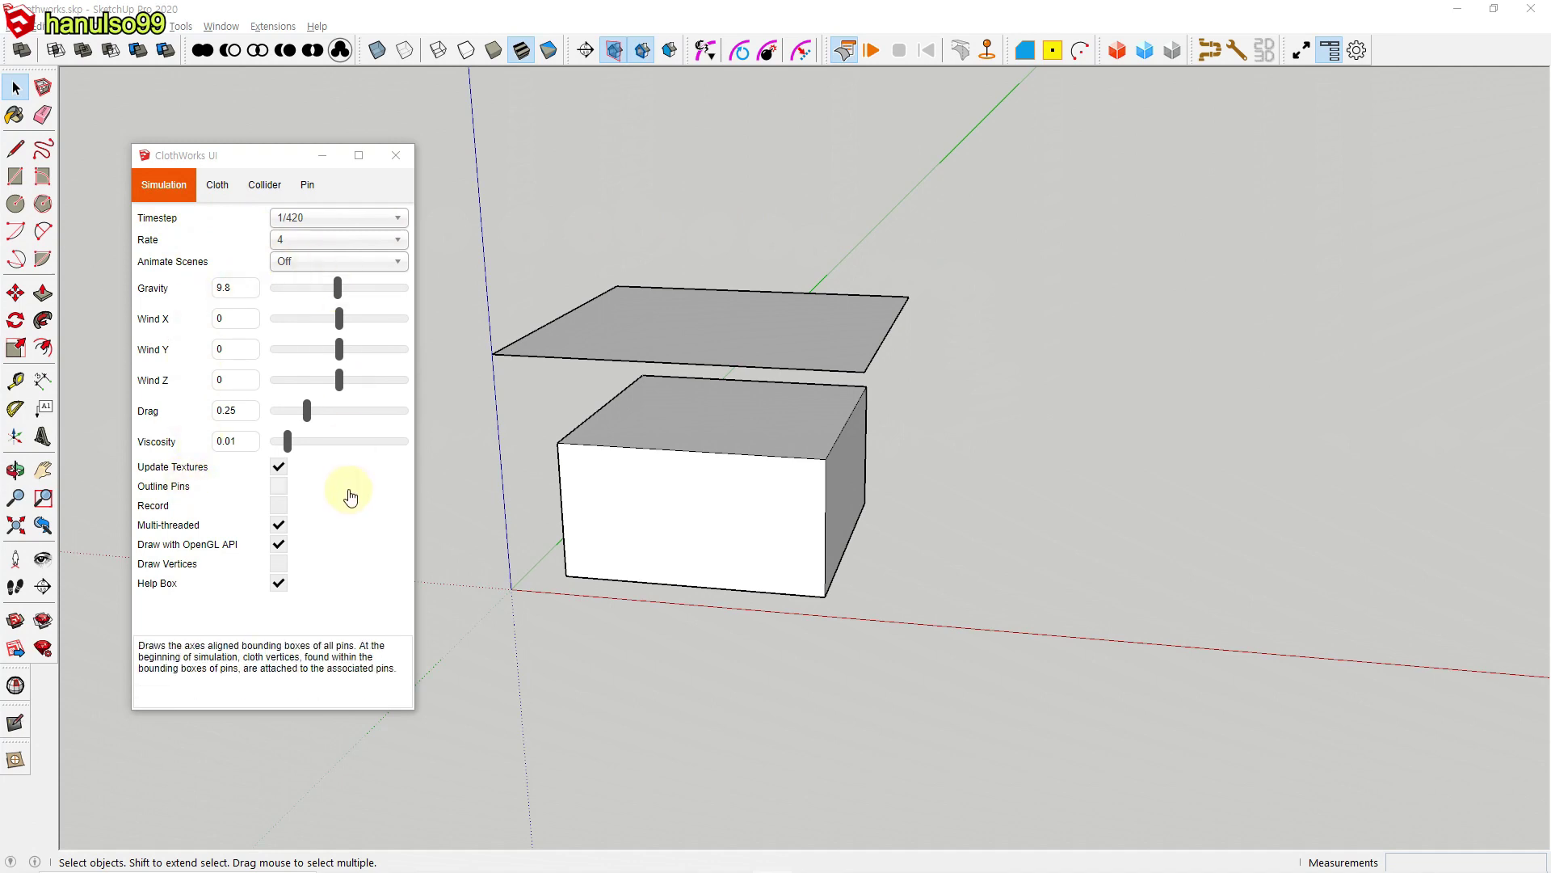
# Step: Look through the available Timestep values, keep 1/420, then run the simulation on the remaining sheet and reset it
pyautogui.moveTo(148, 235)
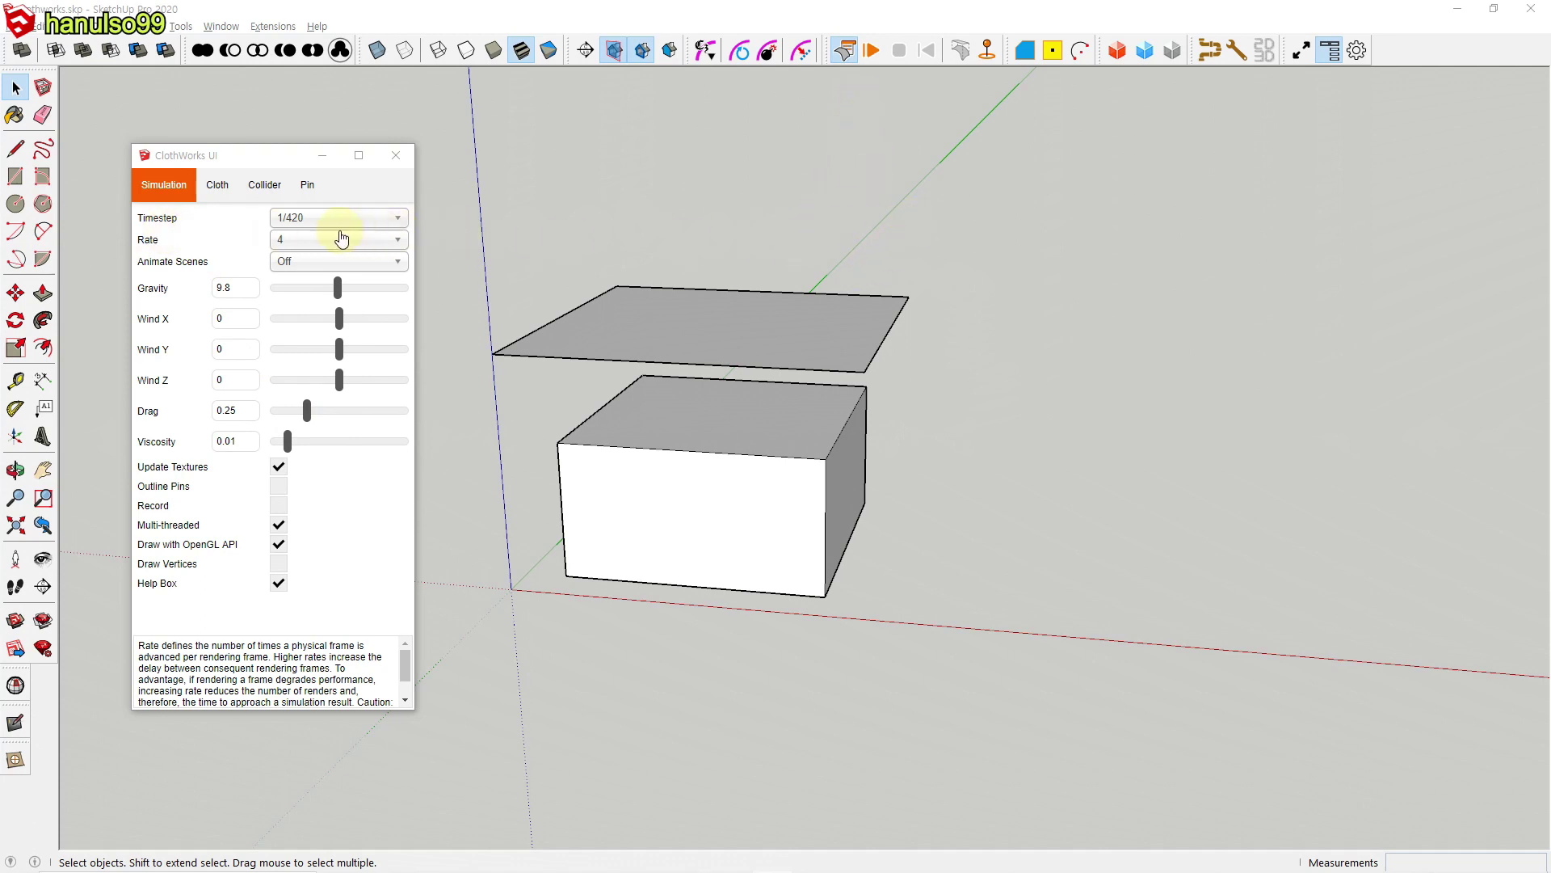
pyautogui.click(398, 218)
pyautogui.moveTo(395, 367); pyautogui.dragTo(394, 428)
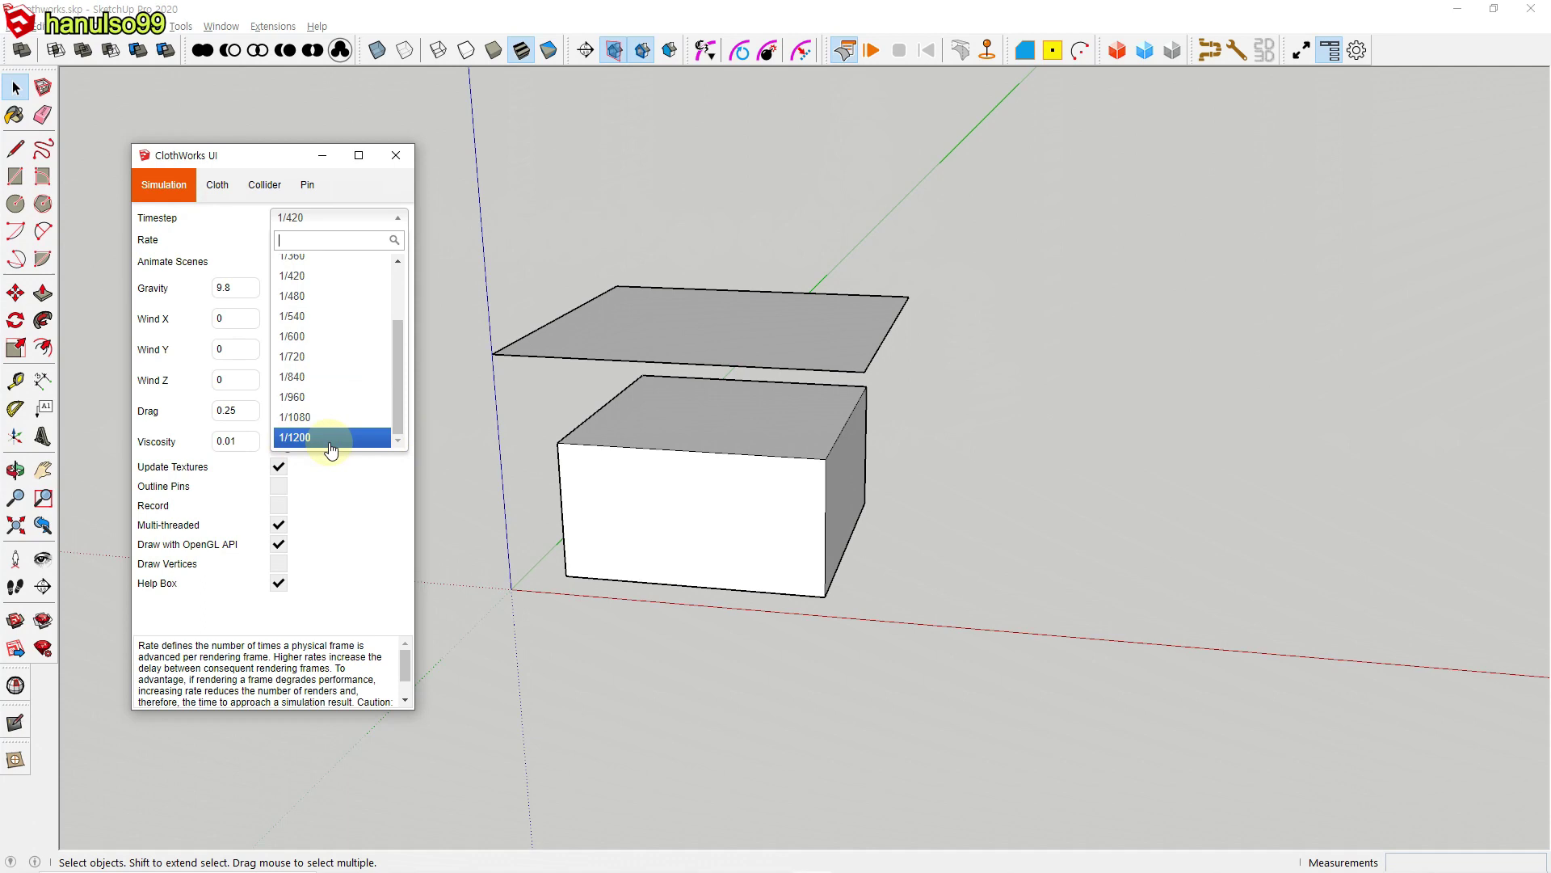
pyautogui.moveTo(394, 415); pyautogui.dragTo(401, 277)
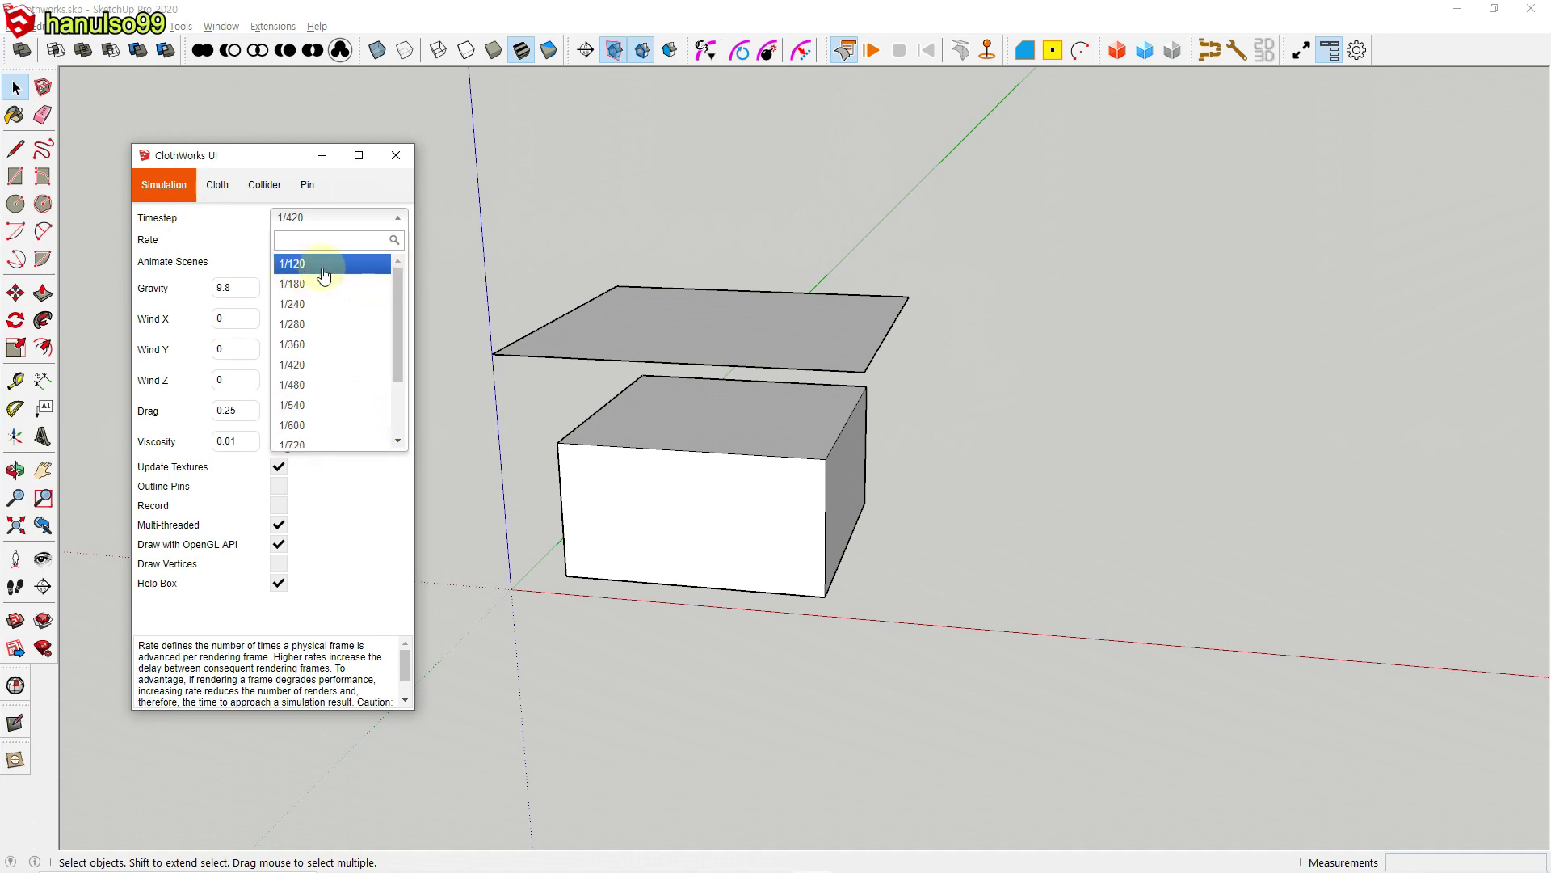
pyautogui.moveTo(396, 328); pyautogui.dragTo(334, 445)
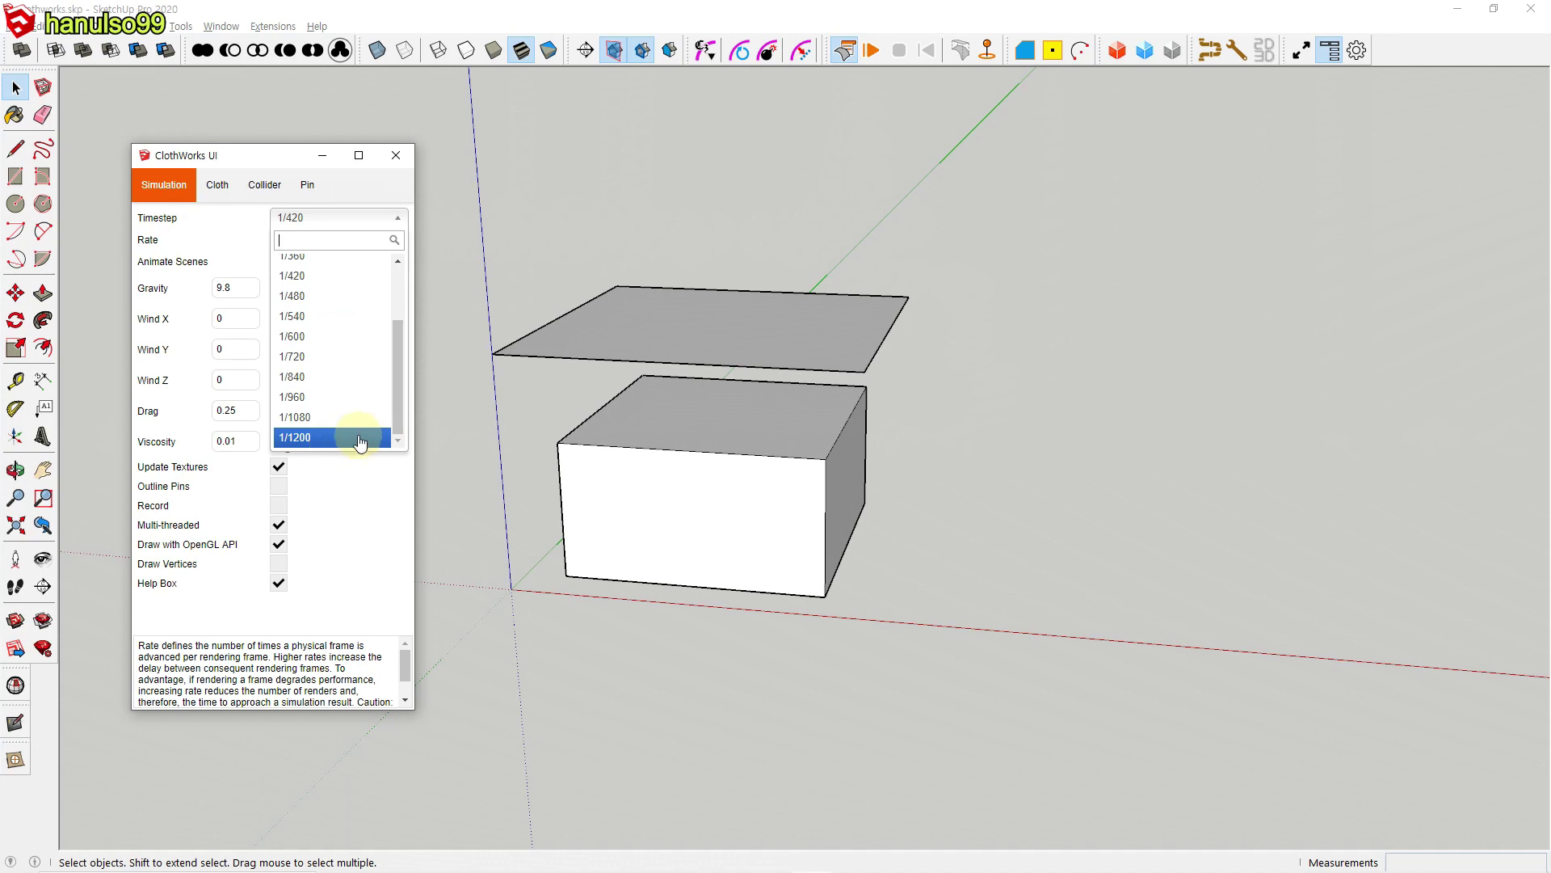
pyautogui.moveTo(396, 414); pyautogui.dragTo(408, 299)
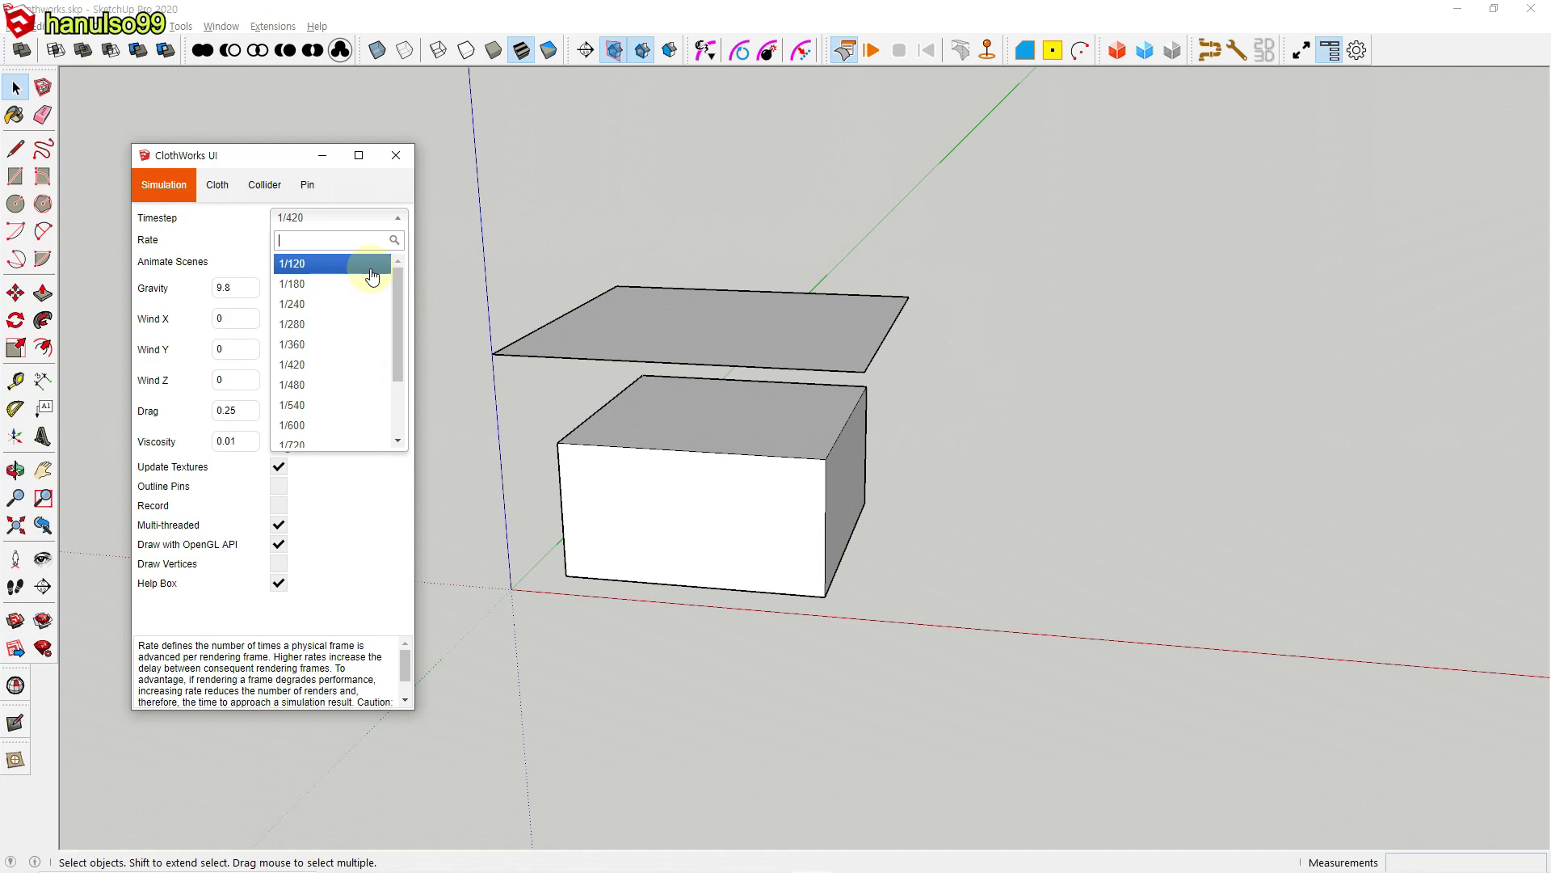
pyautogui.click(323, 364)
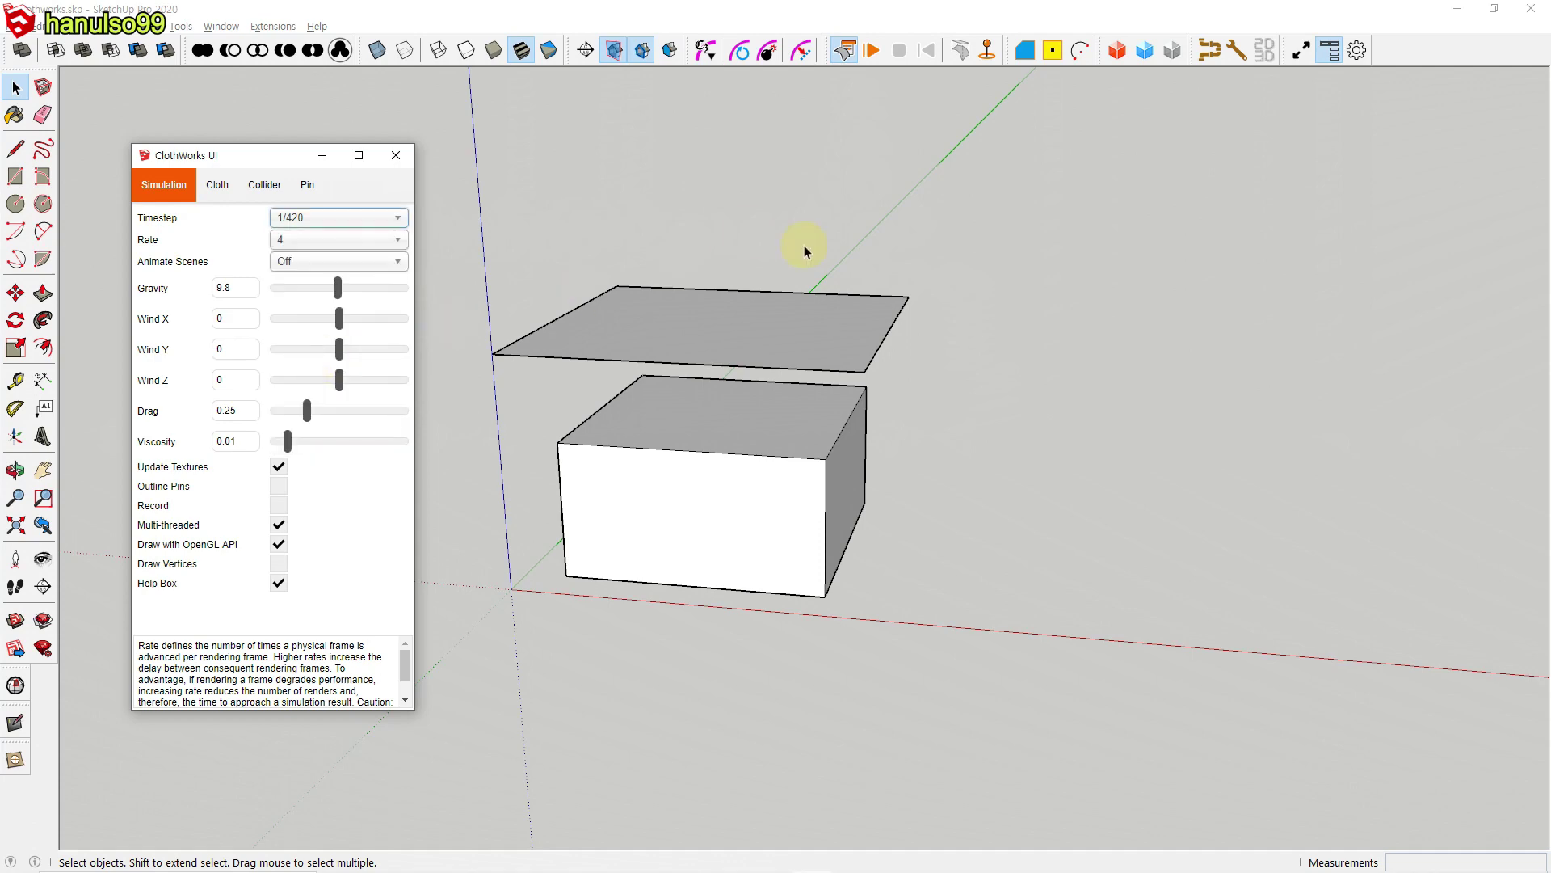
pyautogui.click(869, 55)
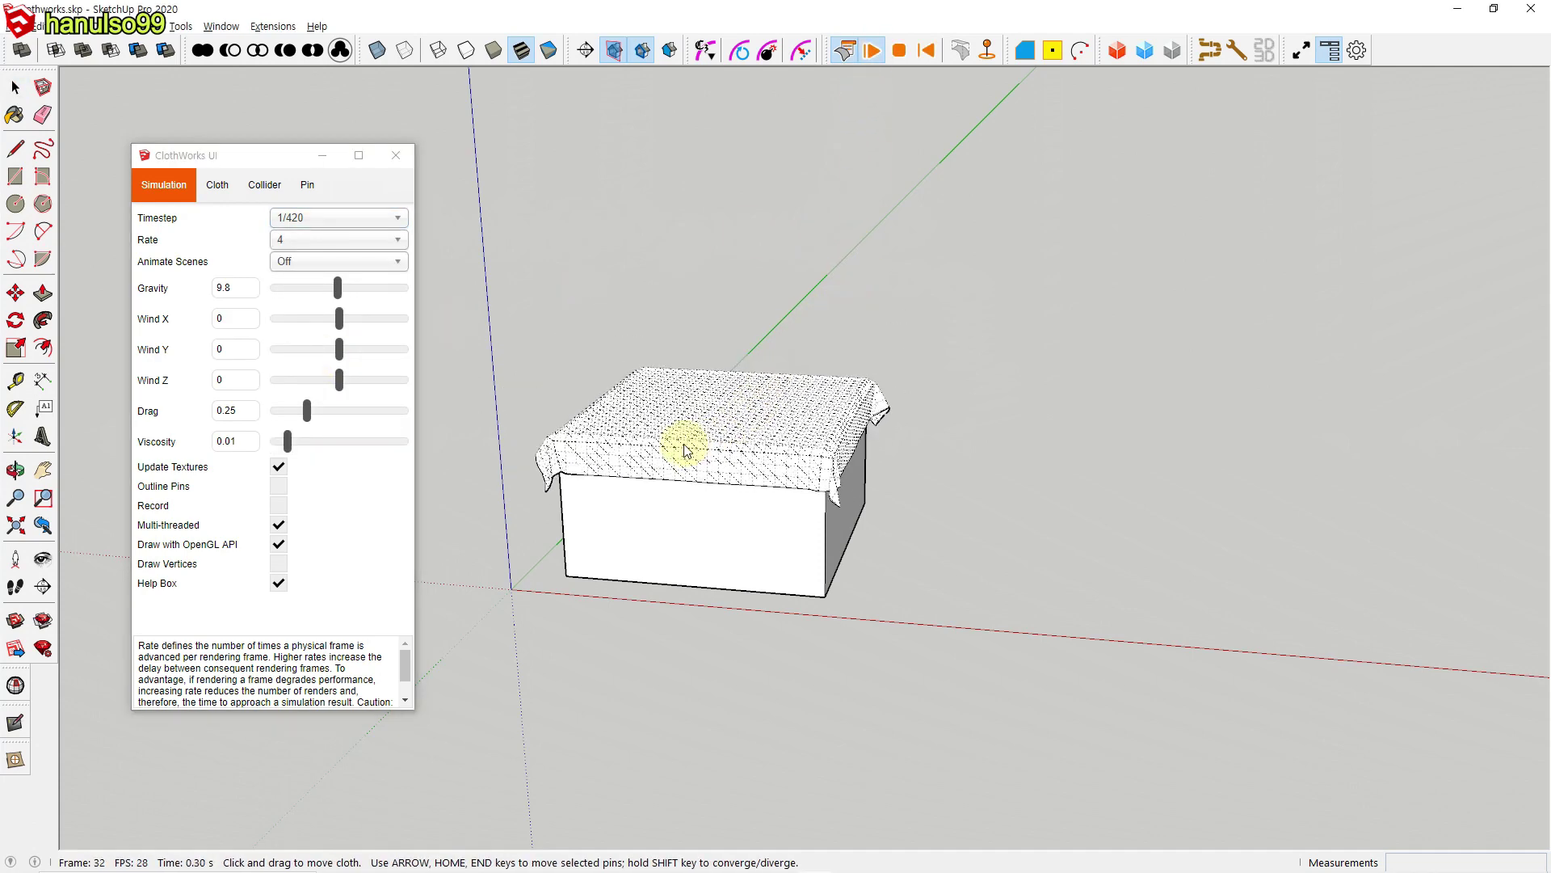
pyautogui.click(929, 55)
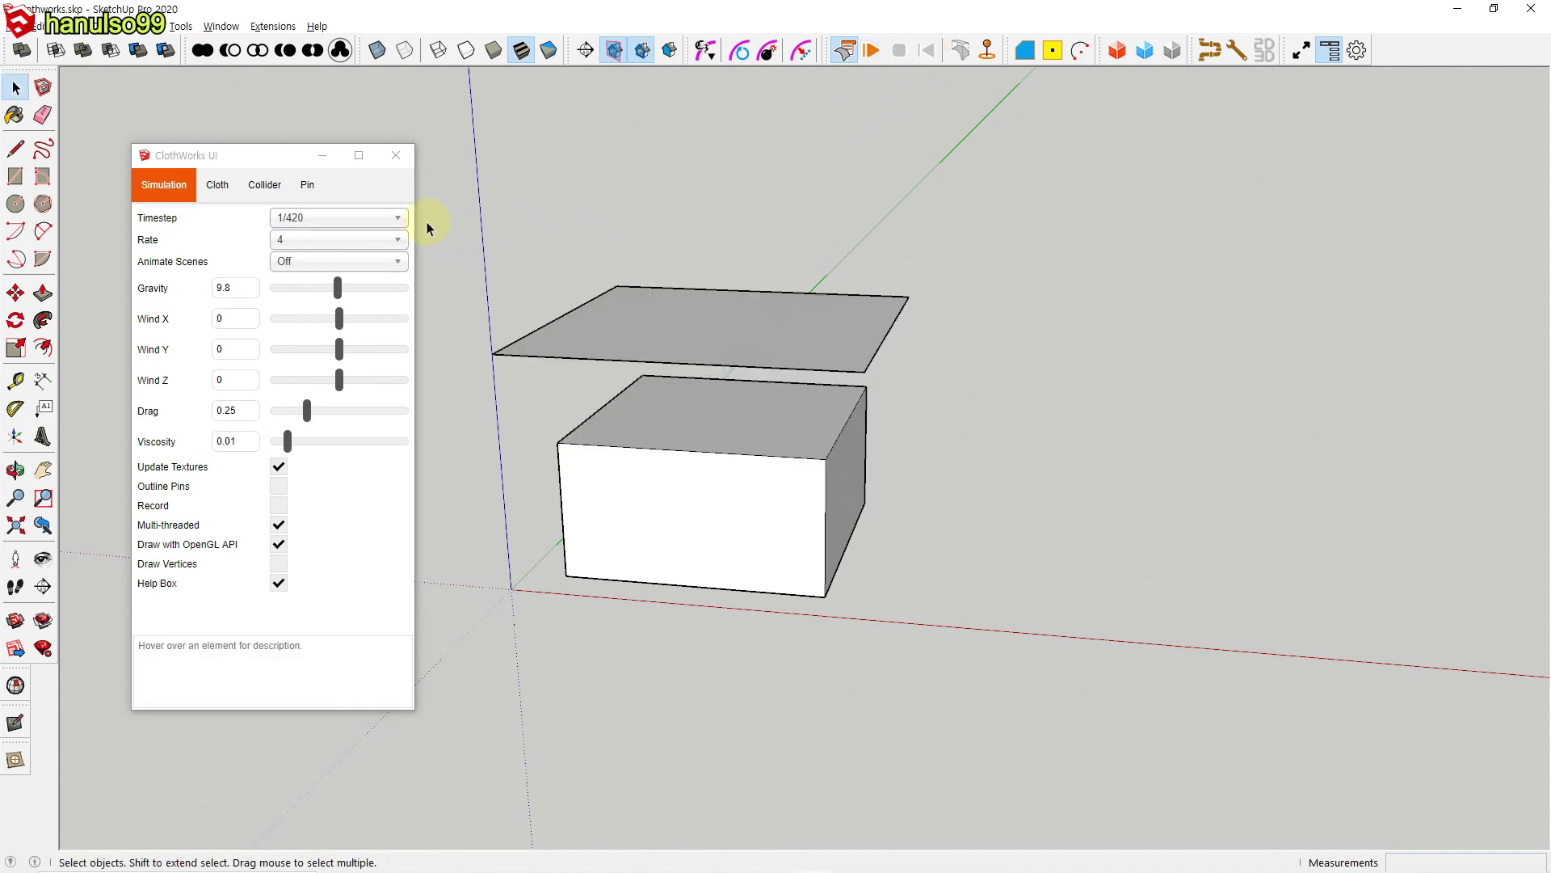
# Step: Set the Timestep to 1/1200, run the simulation to drape the sheet over the box, and reset it
pyautogui.click(397, 217)
pyautogui.scroll(-2, 390, 365)
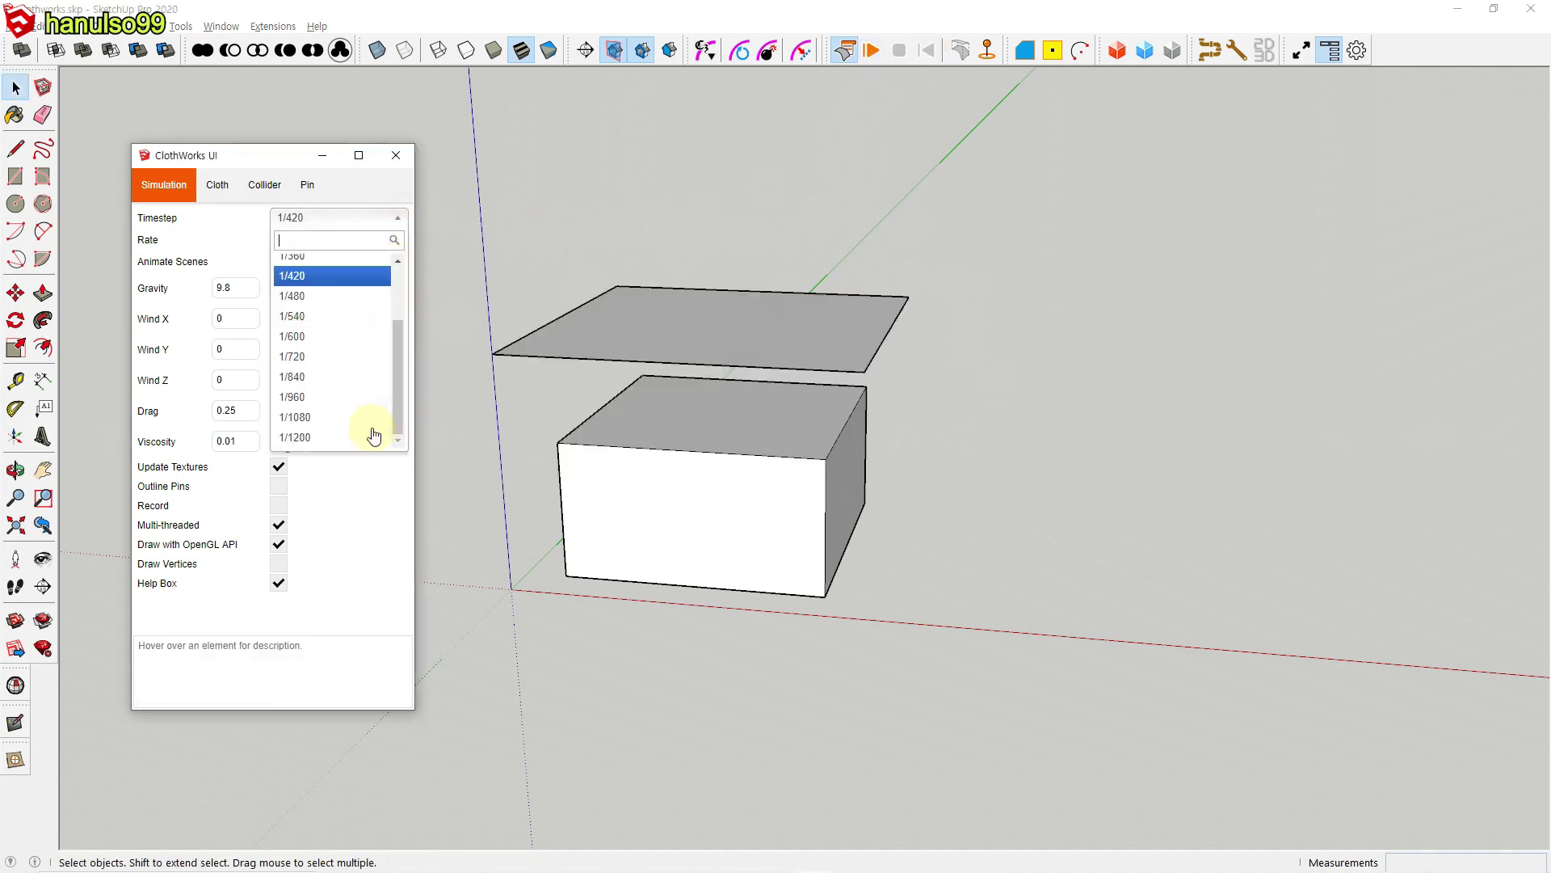
pyautogui.click(347, 438)
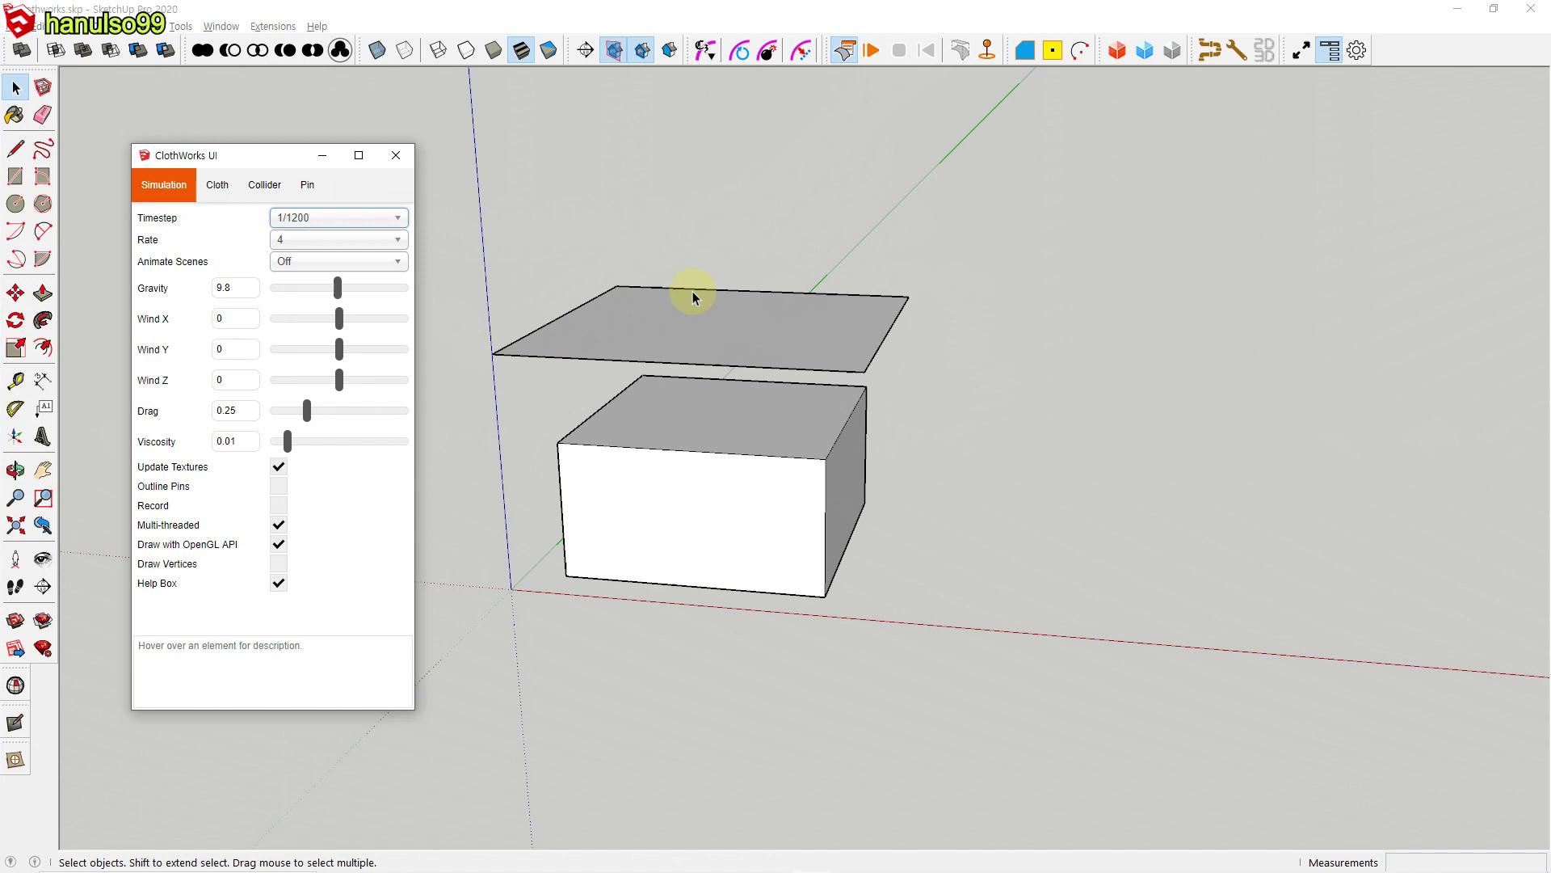
pyautogui.click(875, 55)
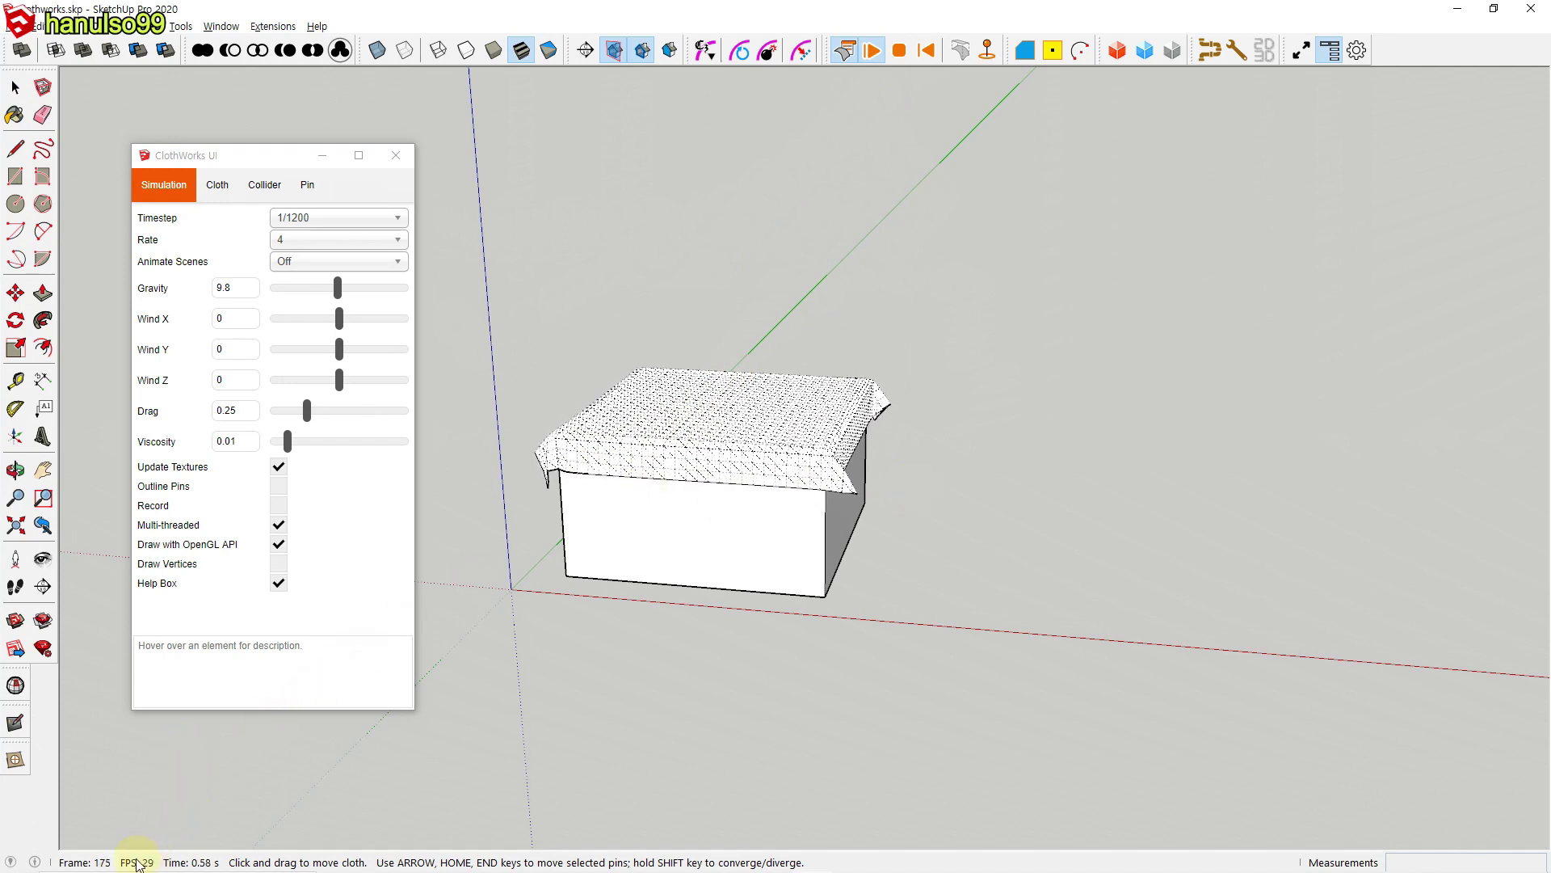
pyautogui.click(927, 52)
# Step: Set the Timestep to 1/120, run the simulation on the sheet, and reset it
pyautogui.click(396, 218)
pyautogui.click(396, 218)
pyautogui.moveTo(401, 326); pyautogui.dragTo(410, 264)
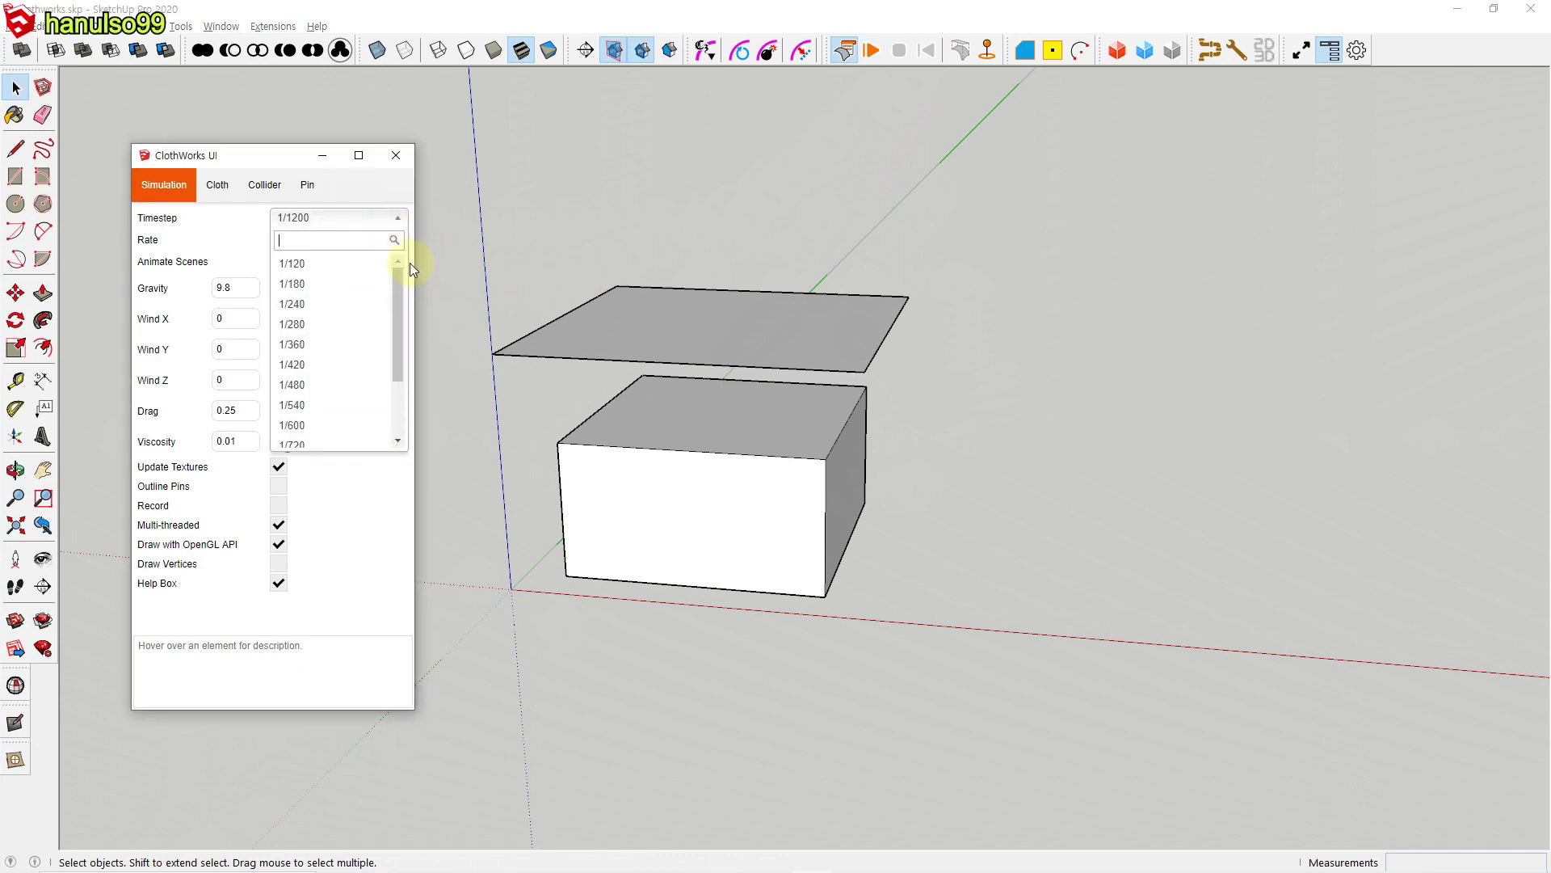
pyautogui.click(325, 265)
pyautogui.click(873, 52)
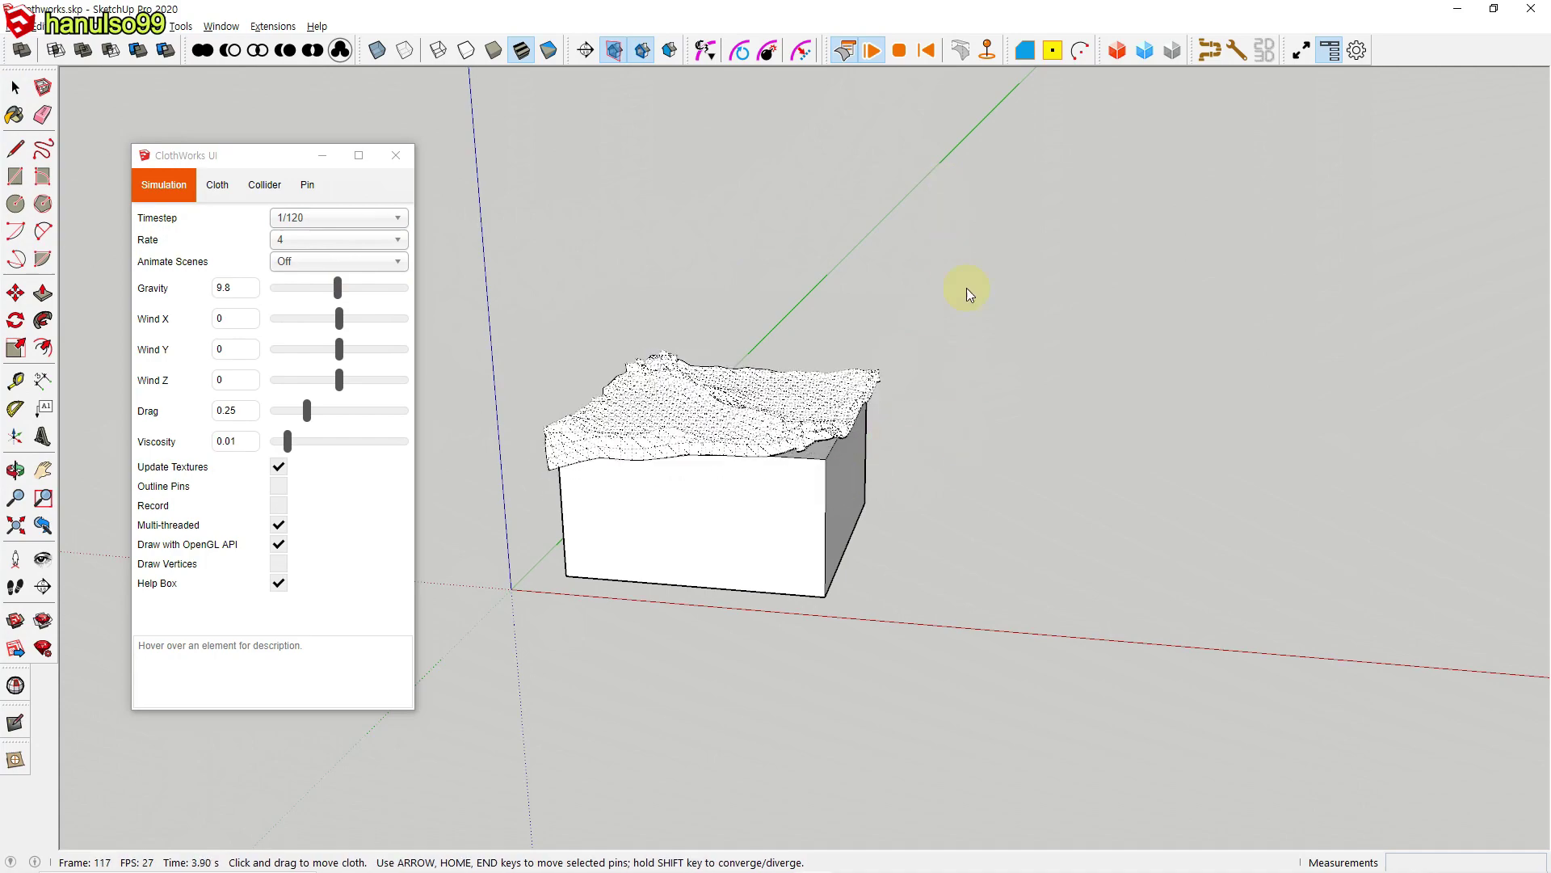
pyautogui.click(928, 52)
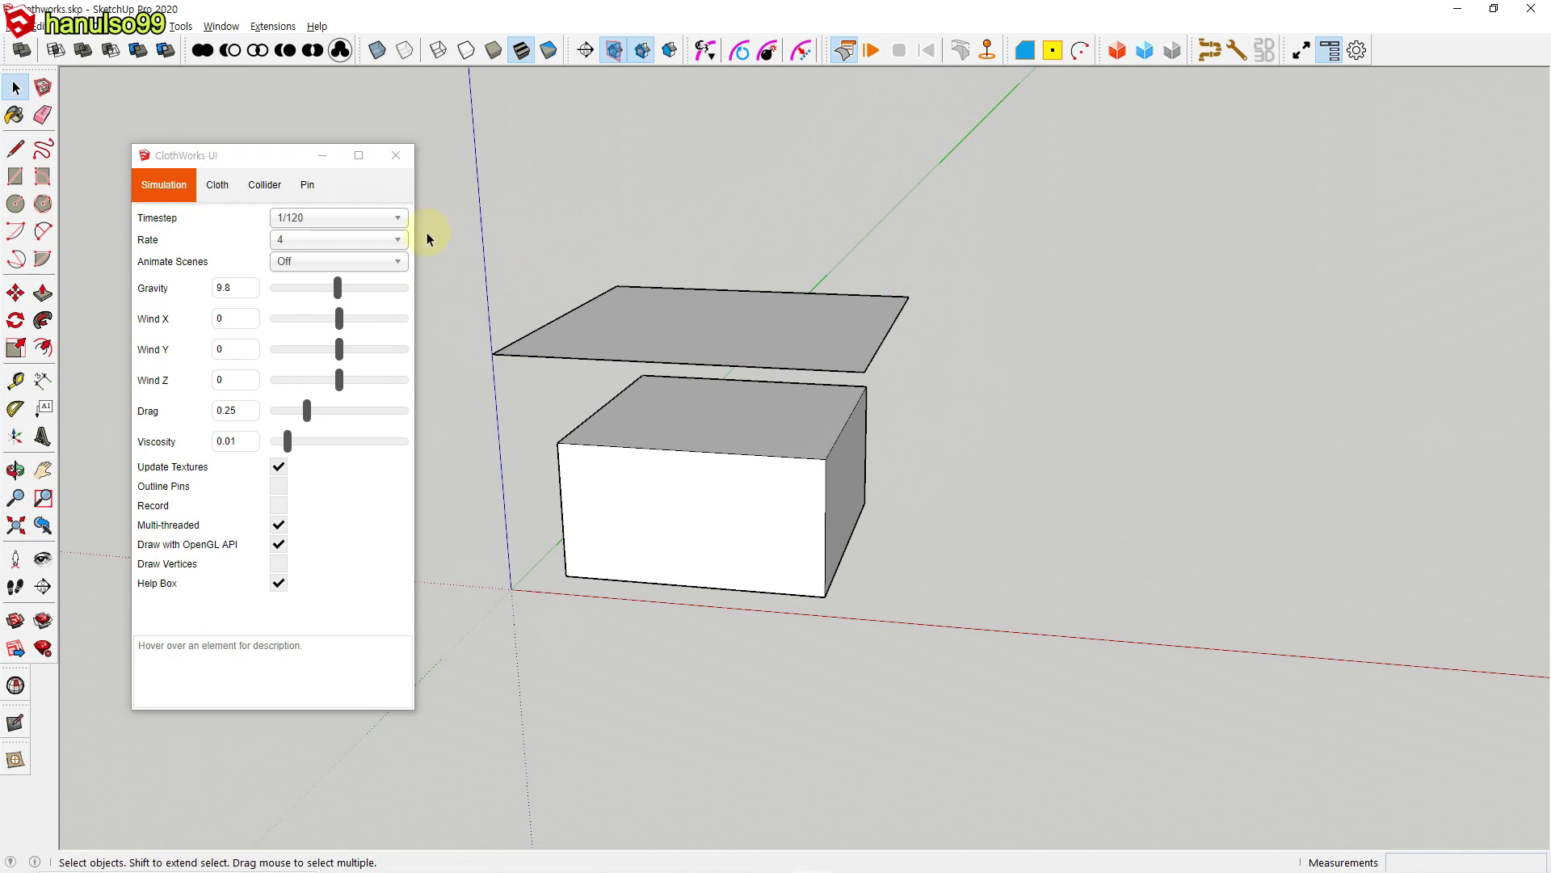
# Step: Set the Timestep to 1/420 and the Rate to 500, then run the simulation and reset it
pyautogui.click(398, 221)
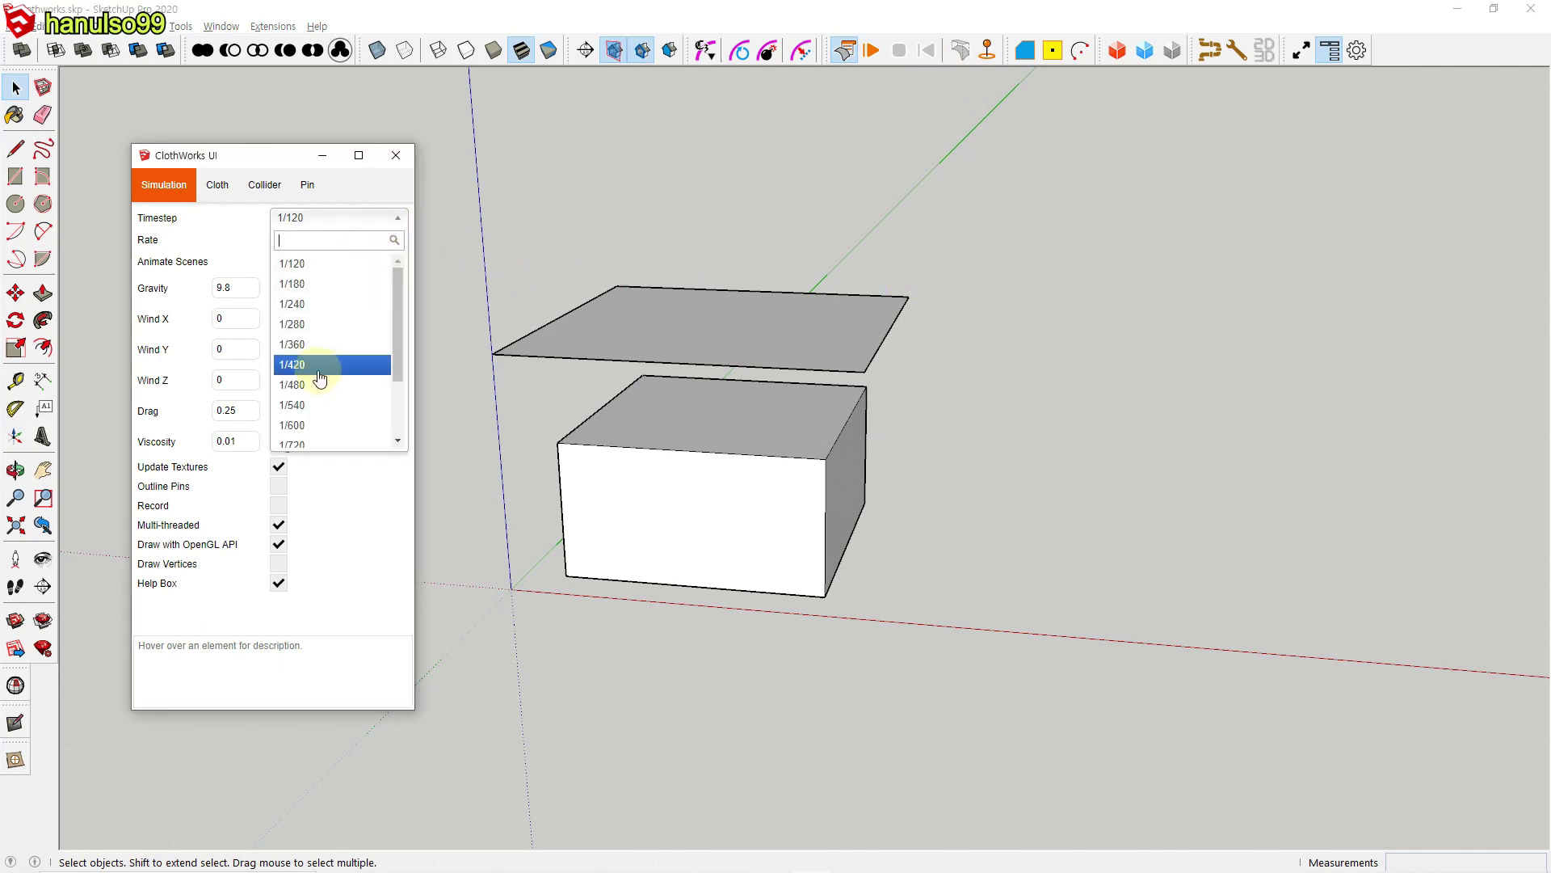
pyautogui.click(384, 364)
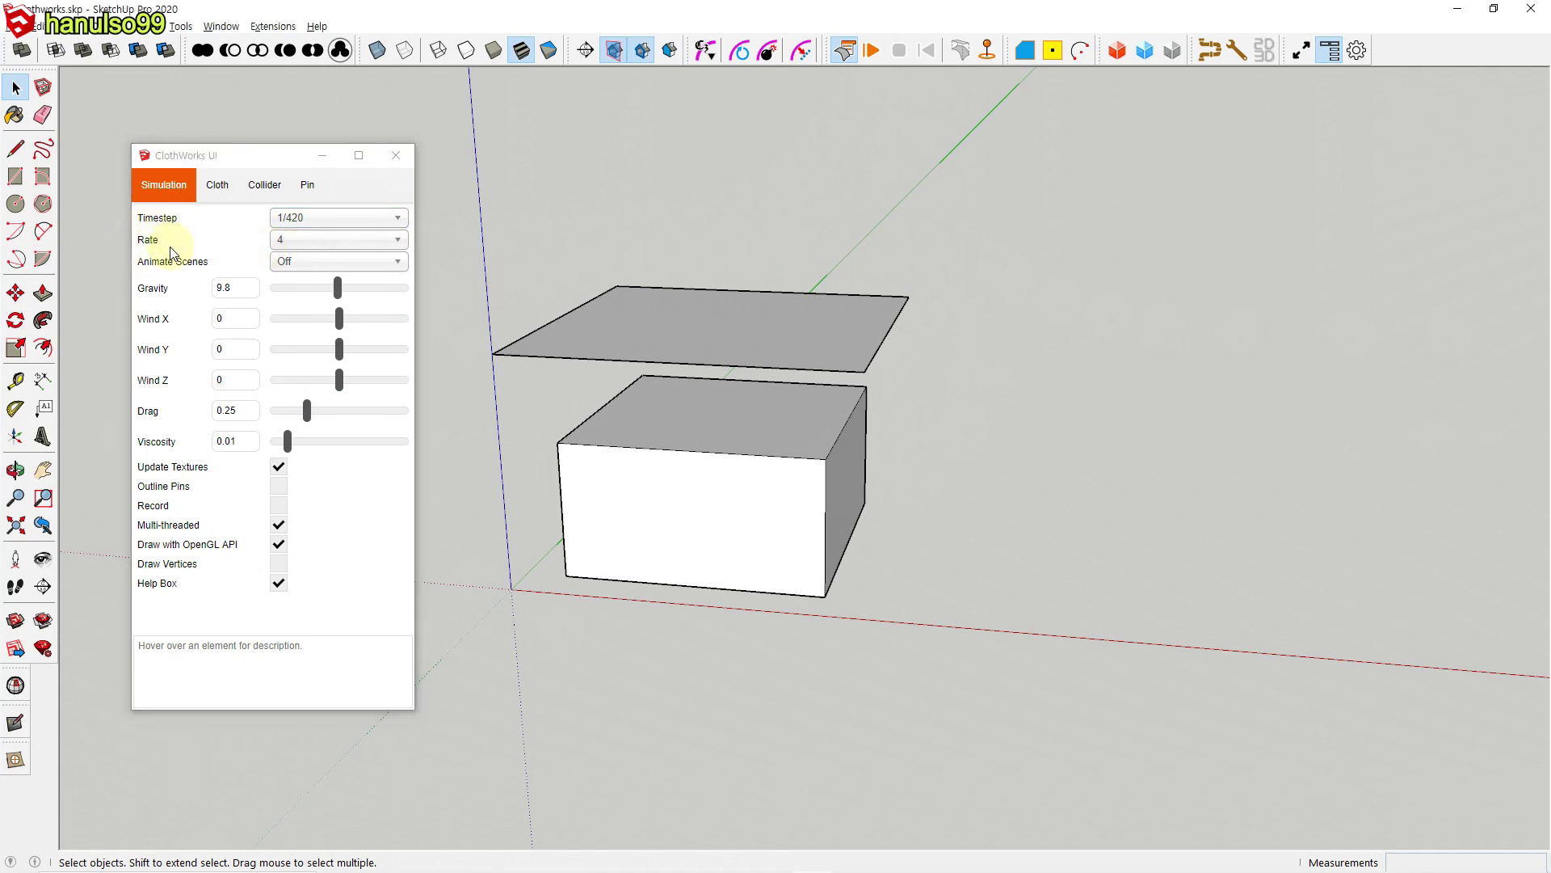
pyautogui.click(320, 243)
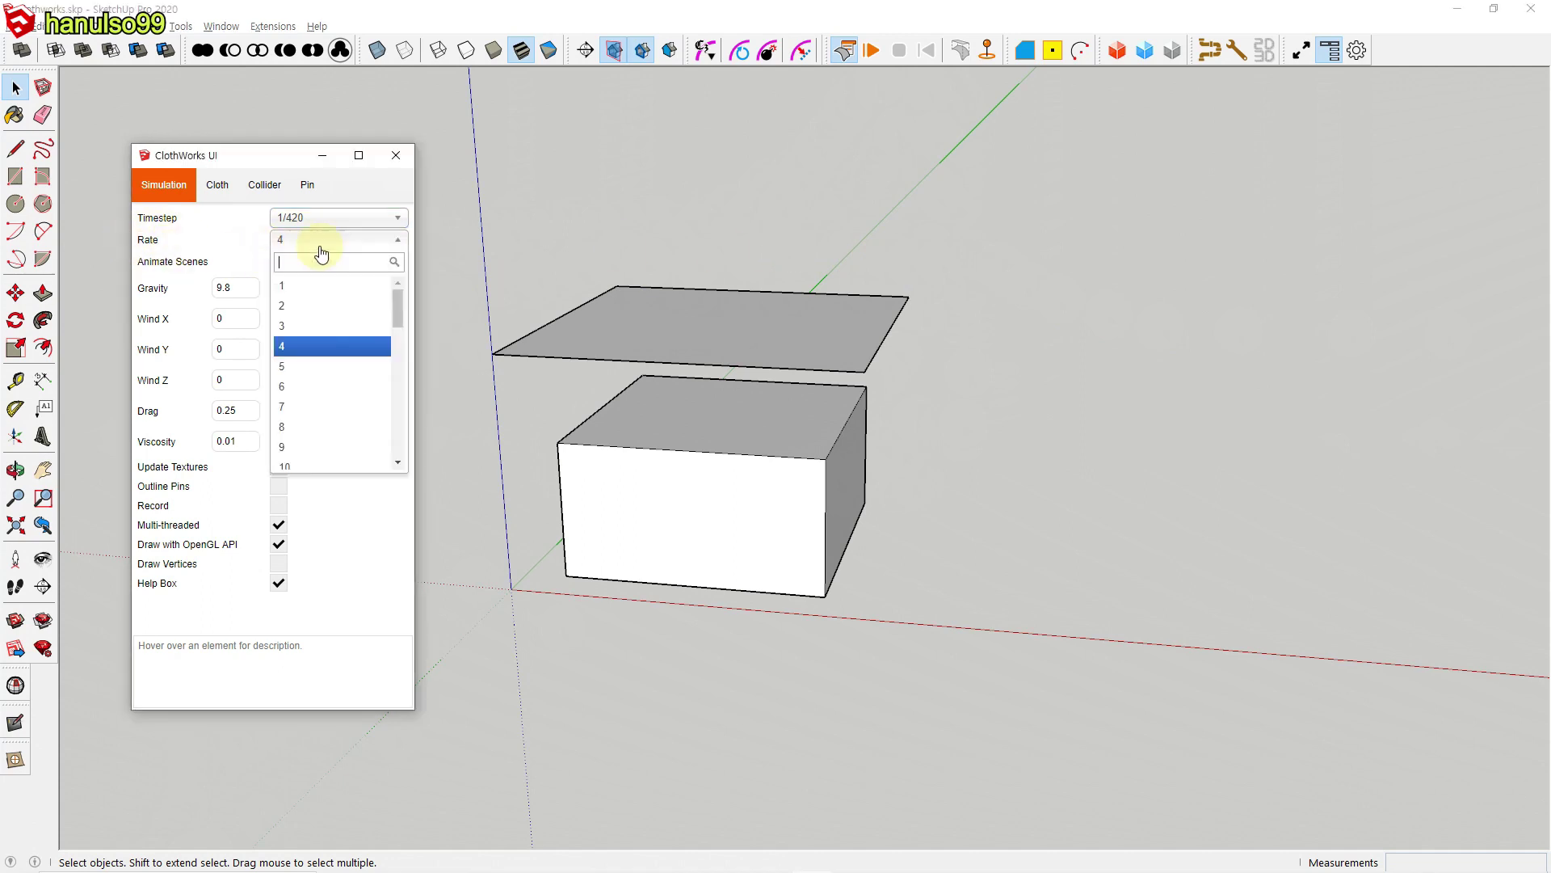
pyautogui.moveTo(398, 317); pyautogui.dragTo(392, 489)
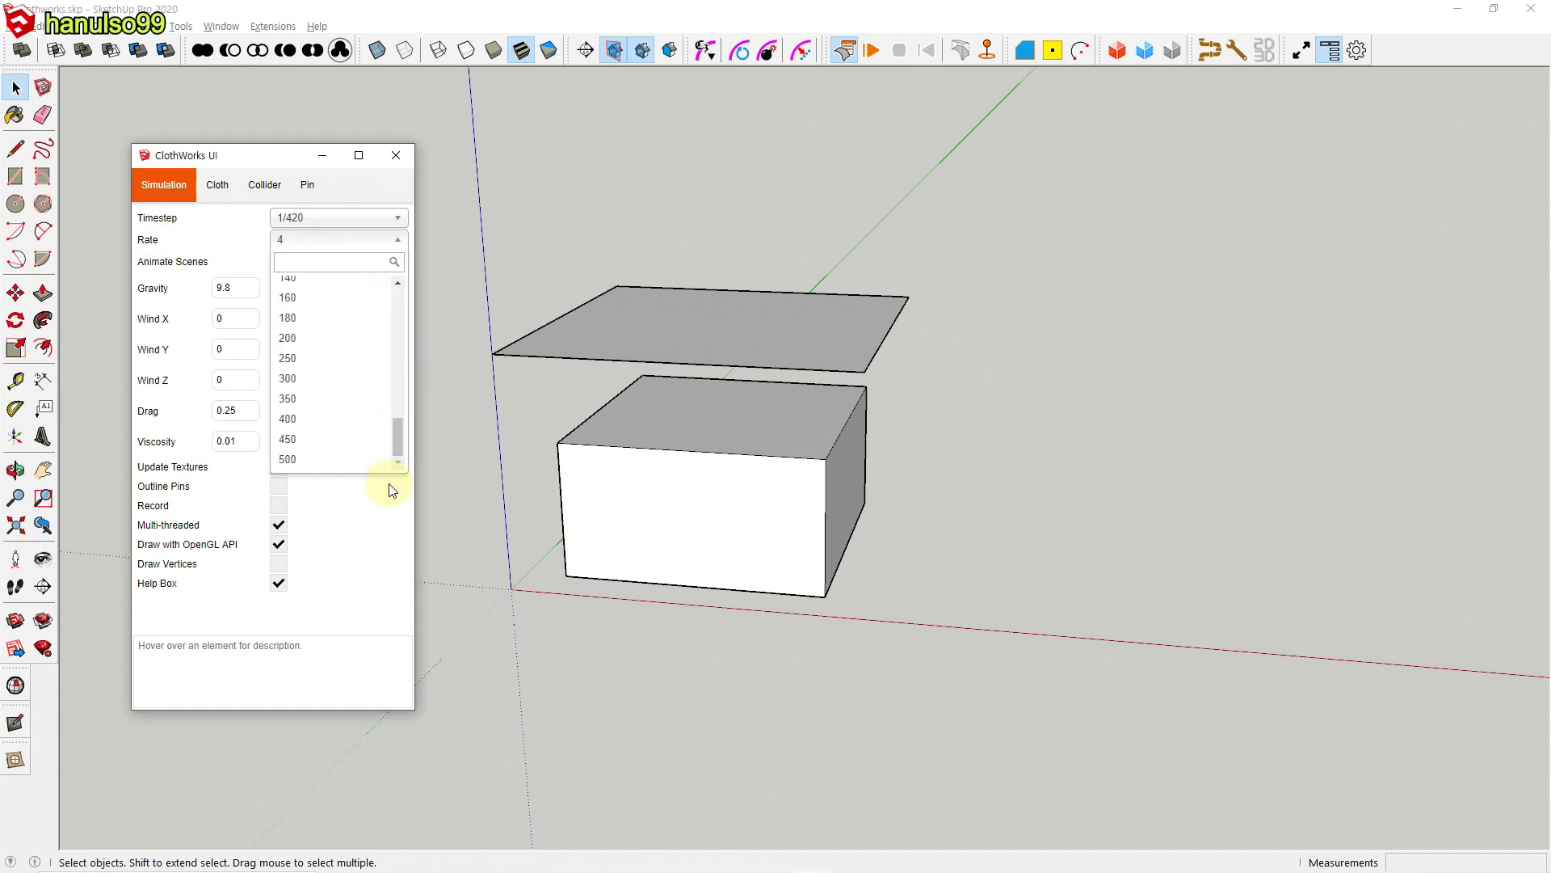
pyautogui.click(319, 460)
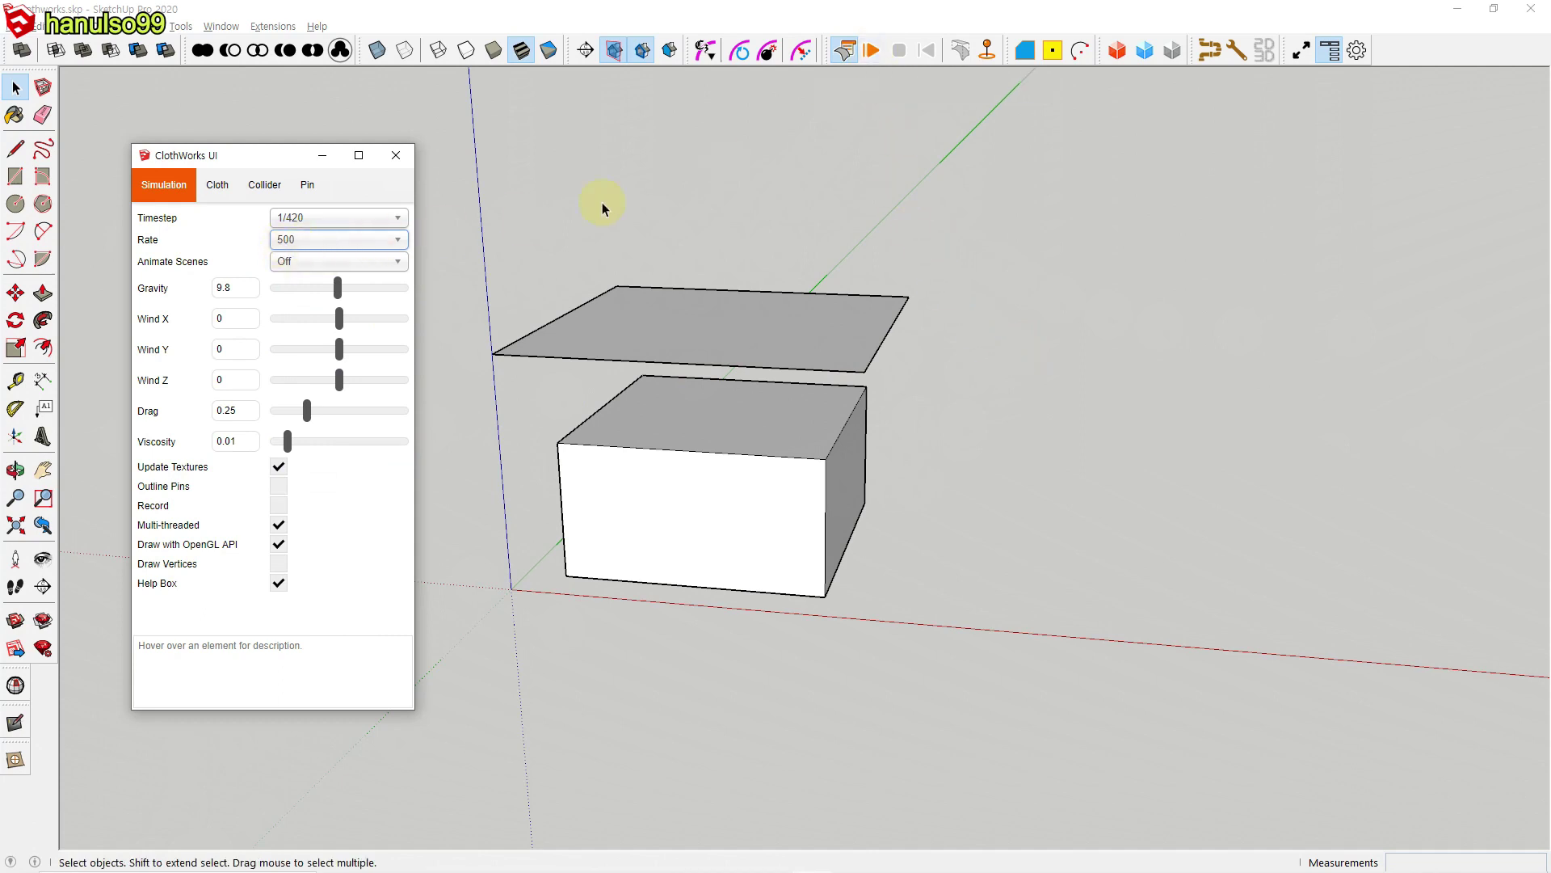
pyautogui.click(865, 55)
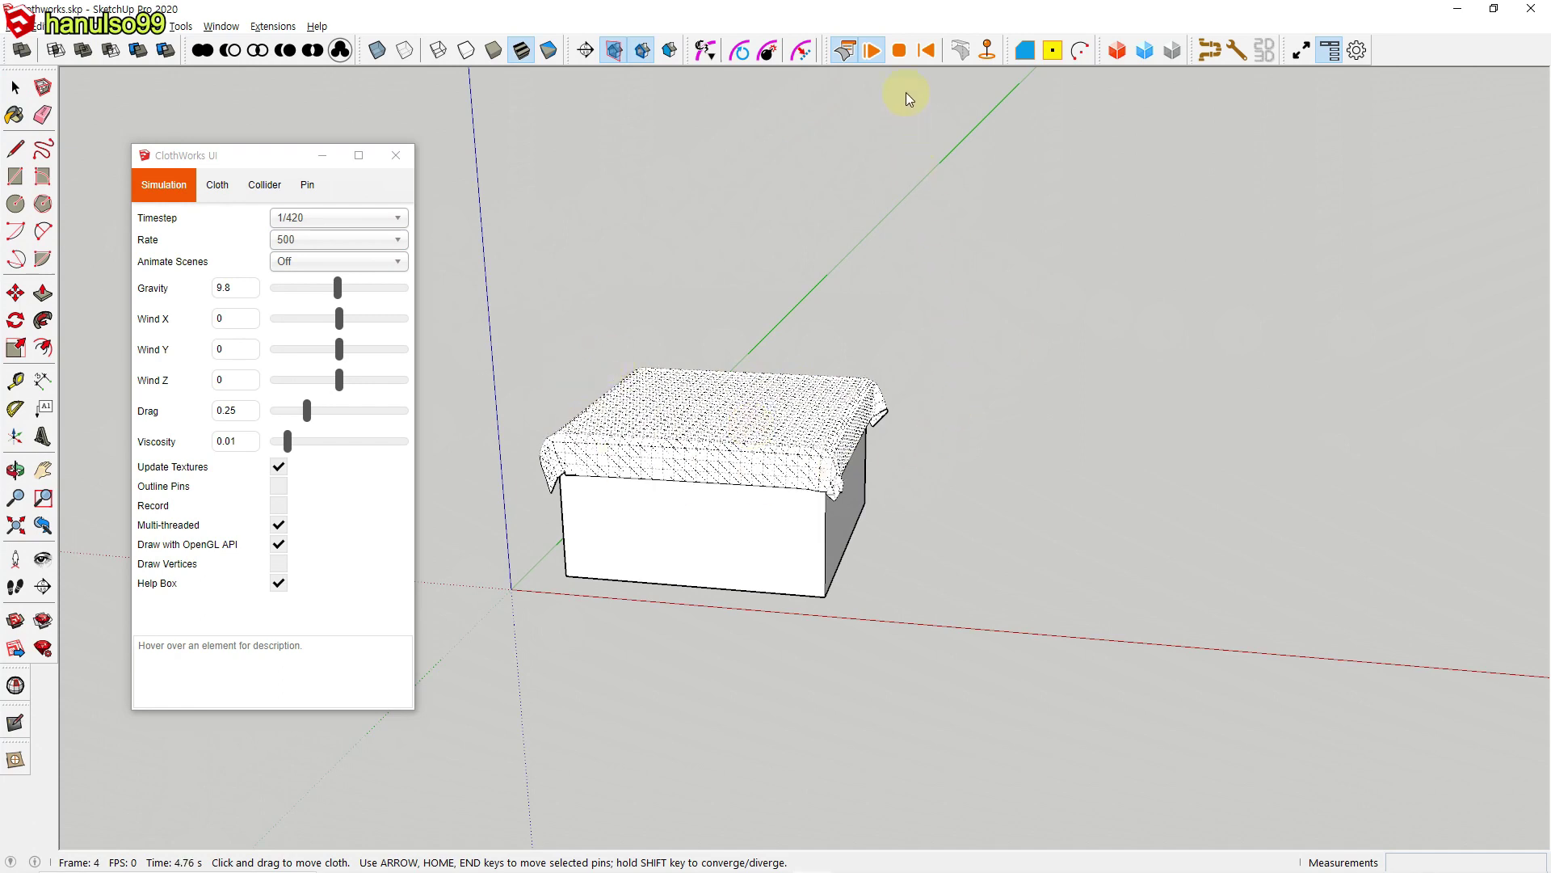
pyautogui.click(925, 53)
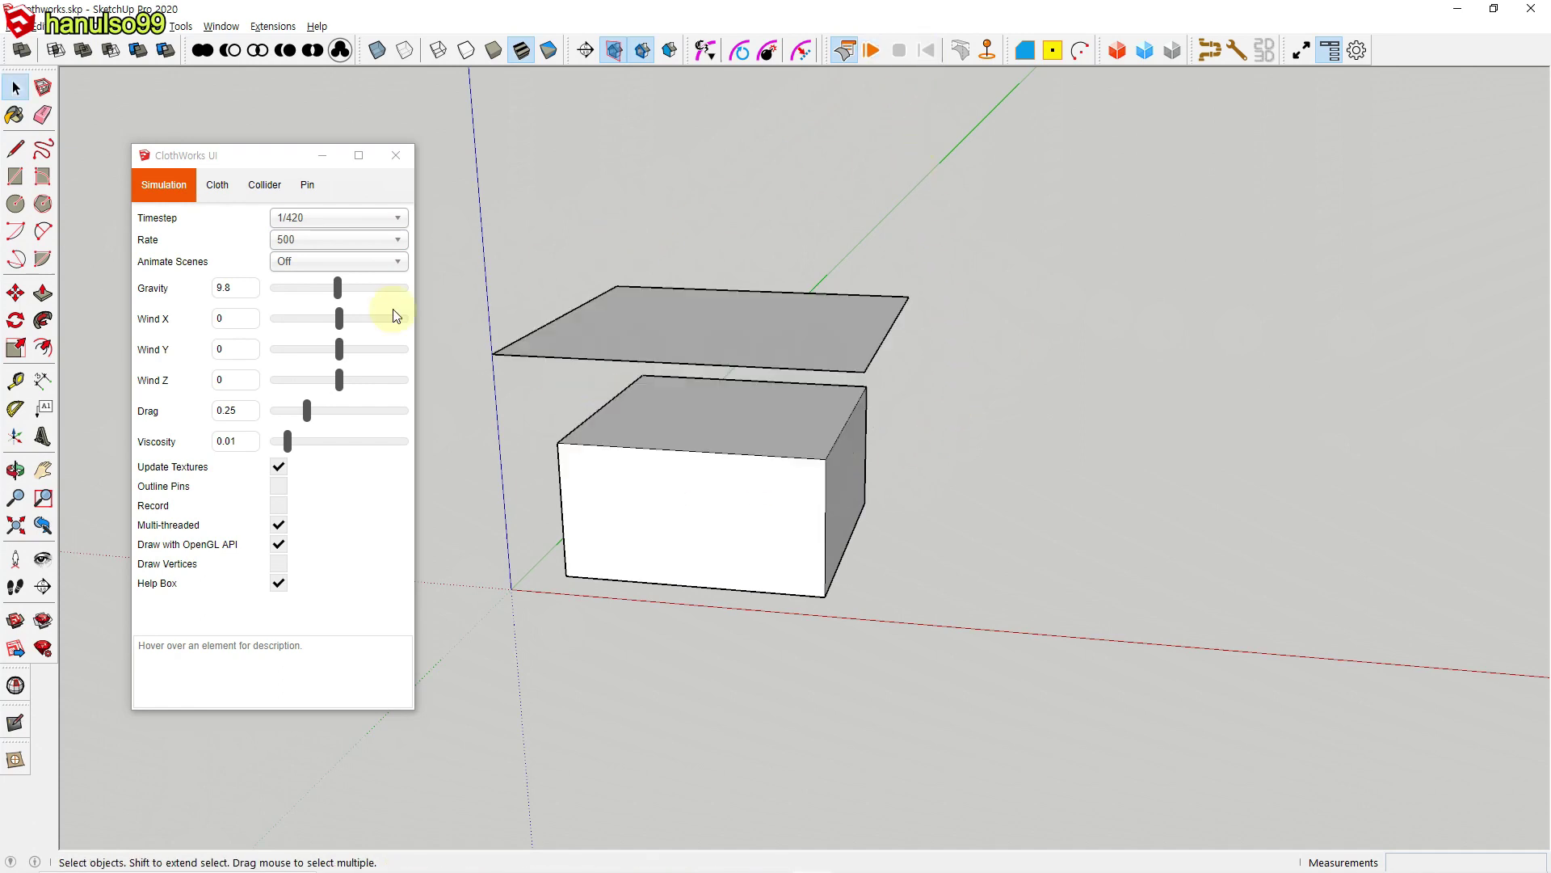
# Step: Run and reset the simulation with the Rate at 1, and set the Rate back to 4
pyautogui.click(377, 248)
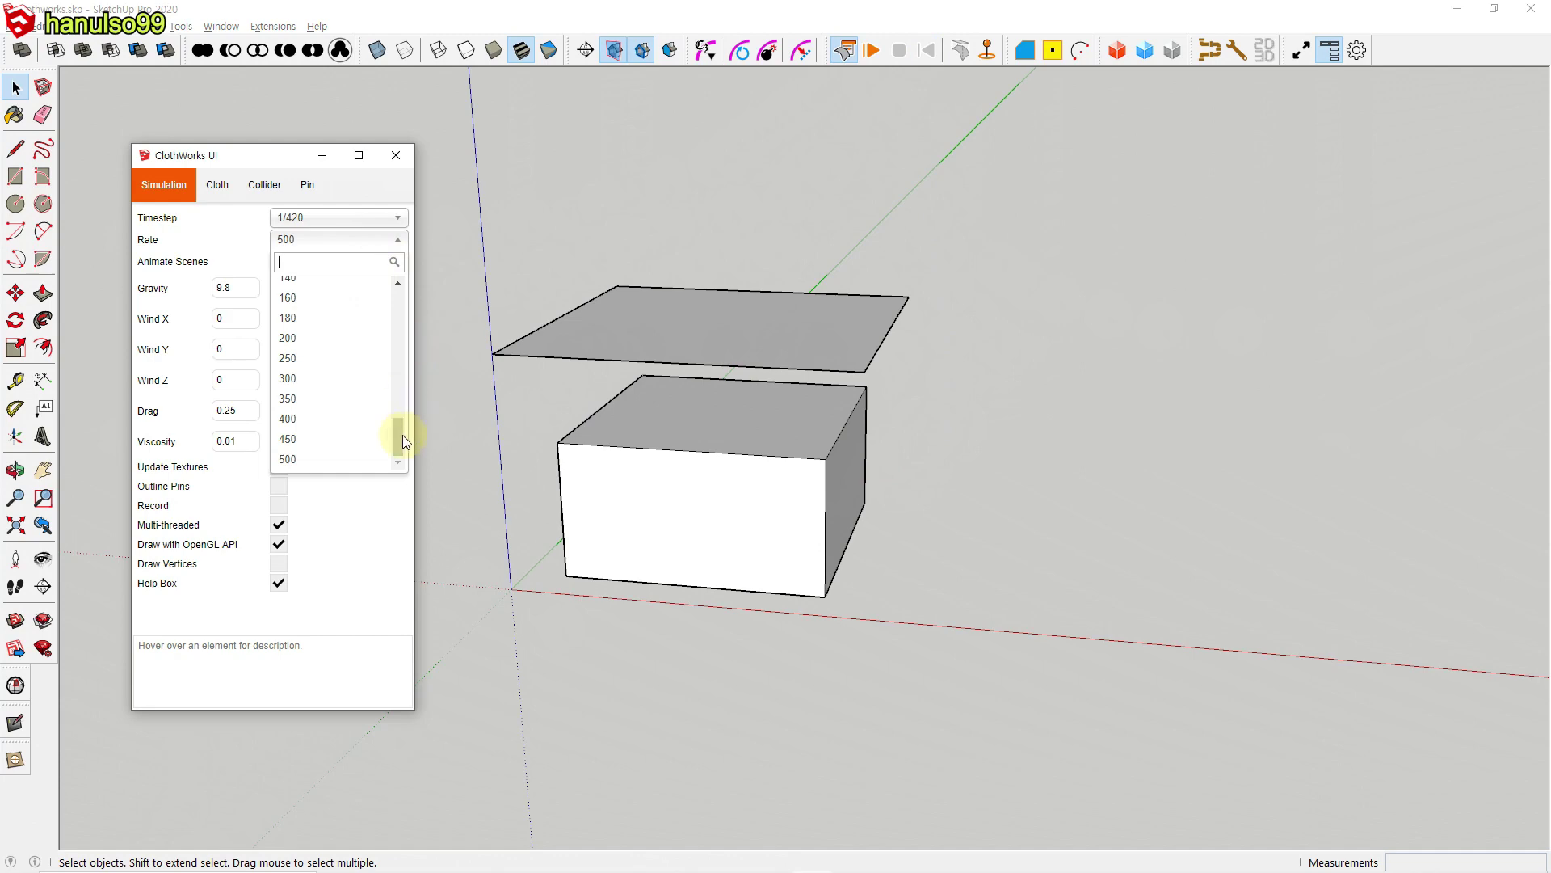
pyautogui.moveTo(402, 434); pyautogui.dragTo(398, 271)
pyautogui.click(339, 285)
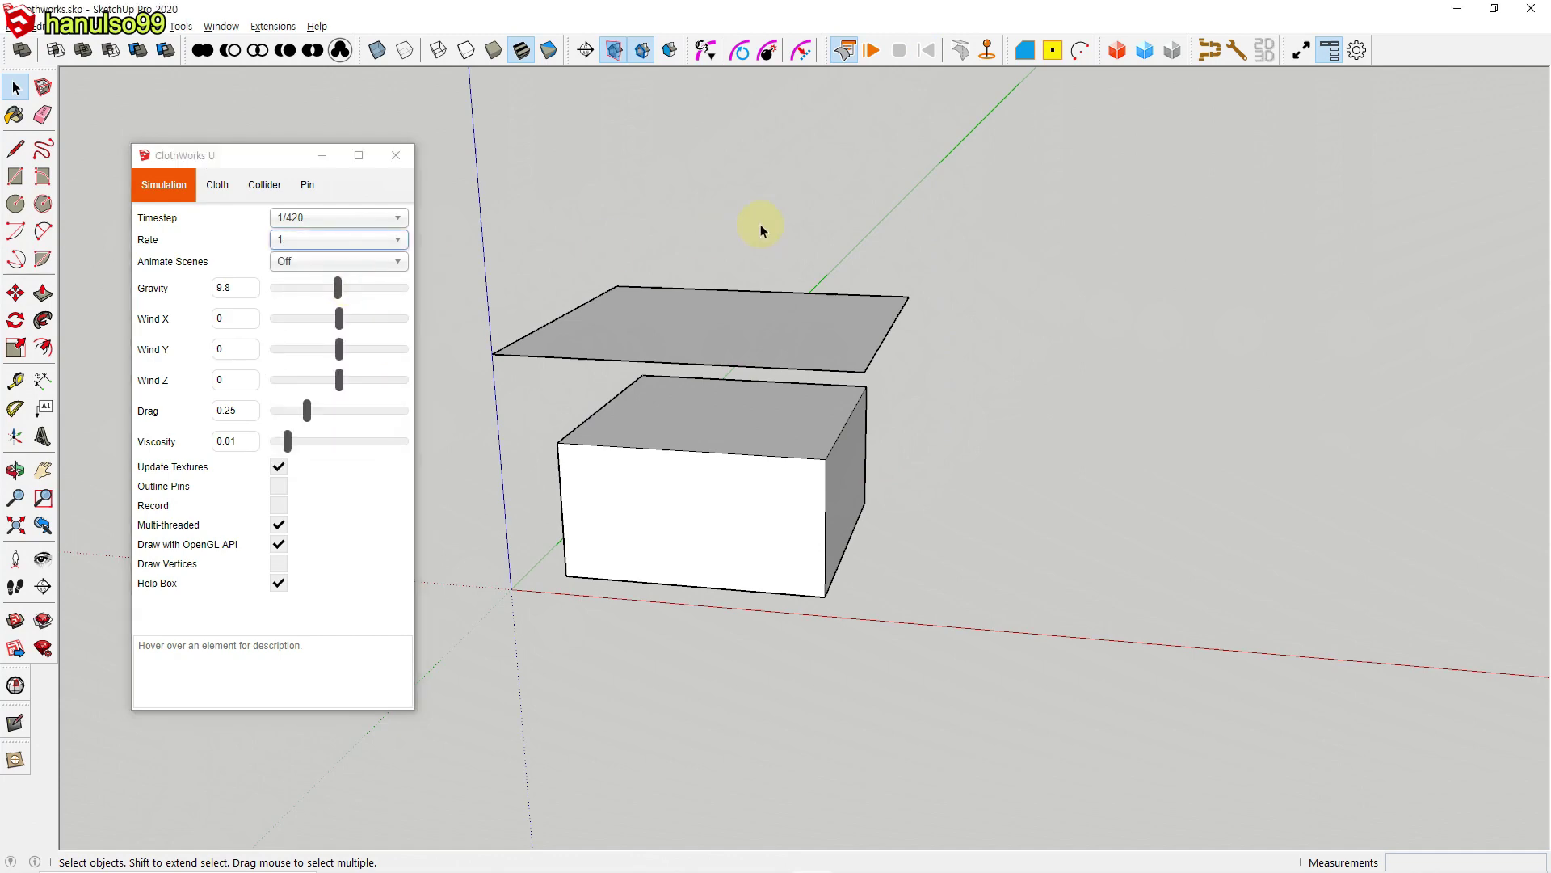
pyautogui.click(871, 50)
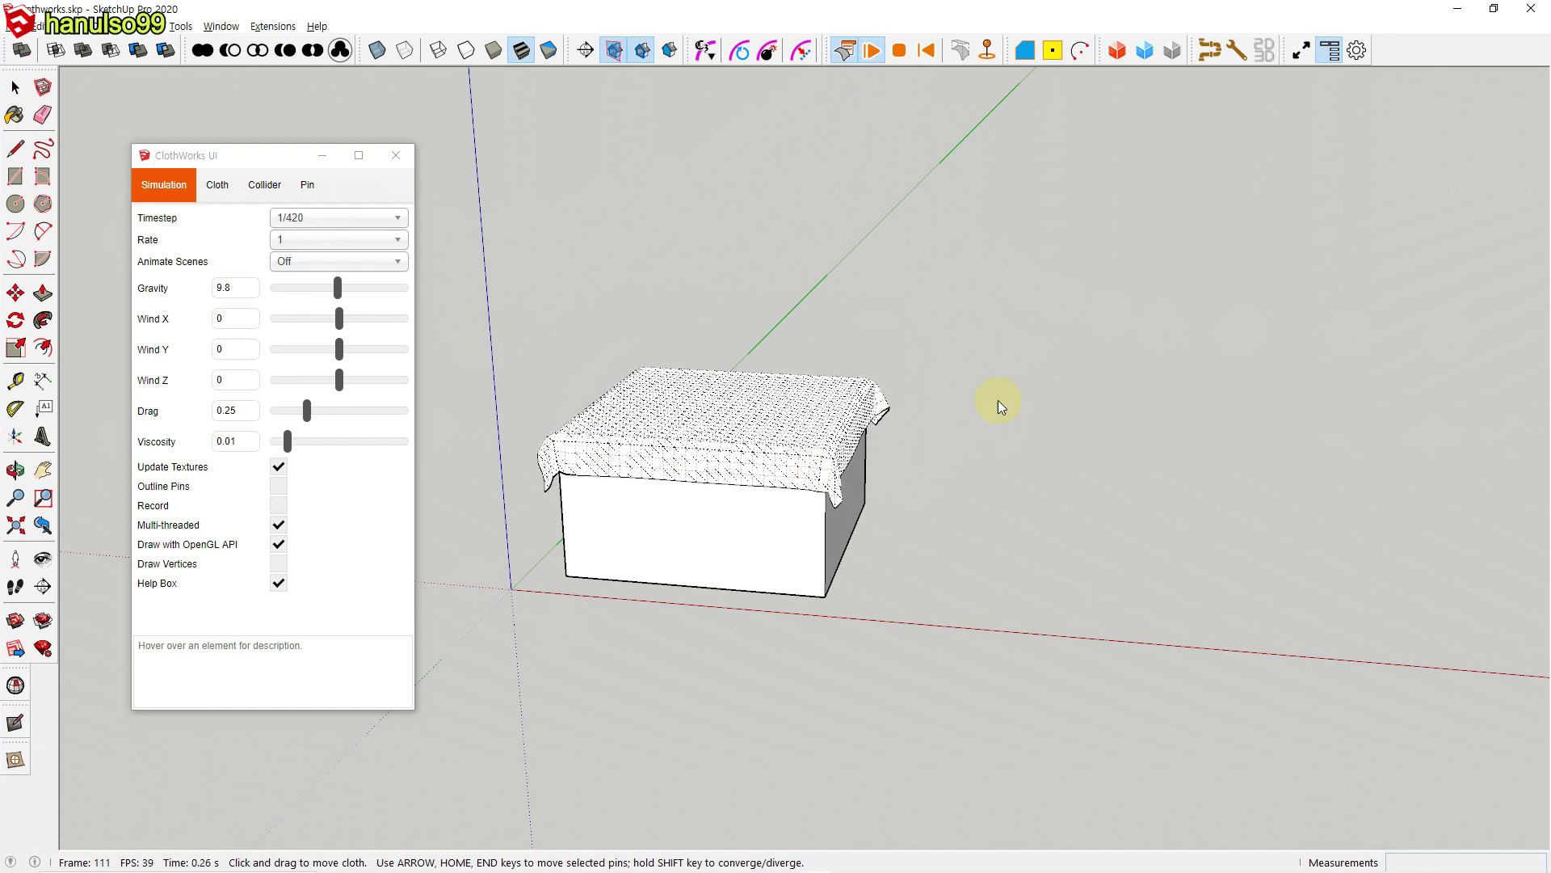
pyautogui.click(928, 50)
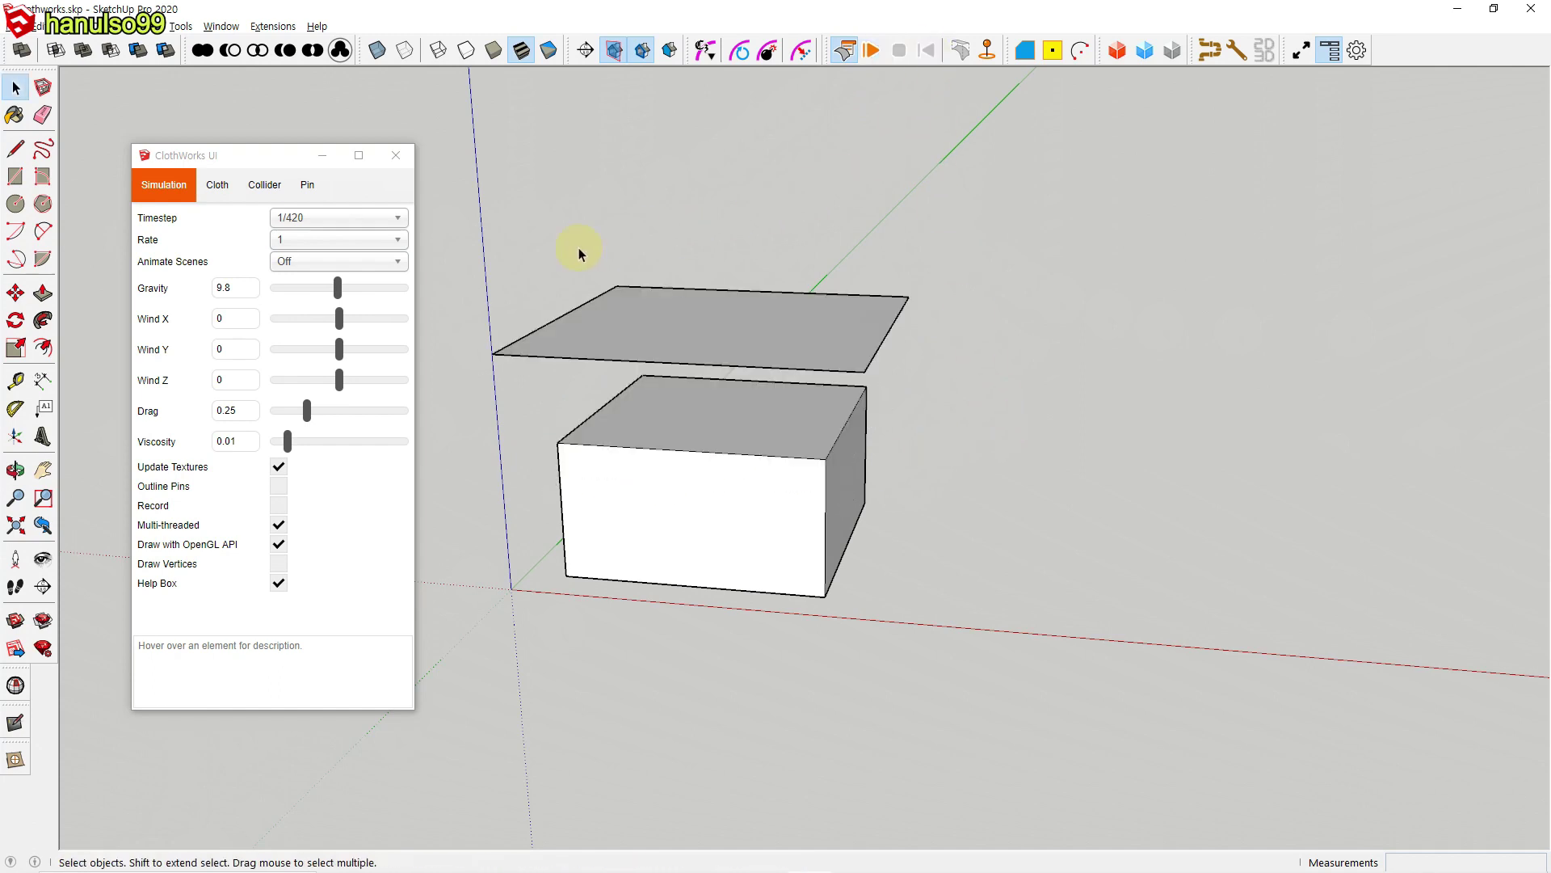
pyautogui.click(400, 240)
pyautogui.click(347, 349)
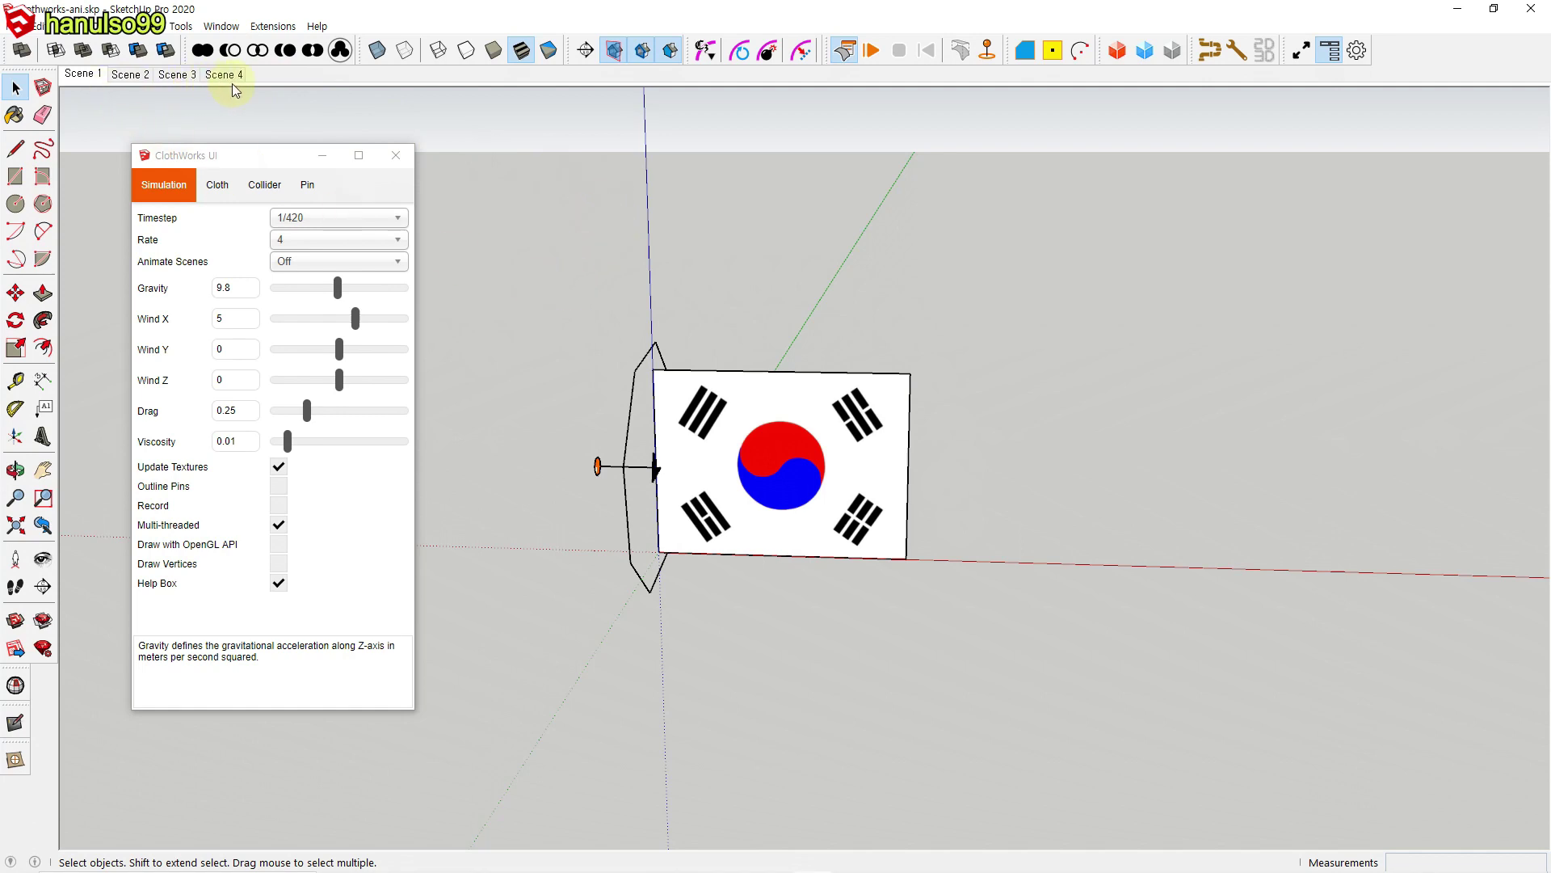
# Step: View Scenes 2, 3 and 4, return to Scene 1, and run and reset the flag simulation with Animate Scenes off
pyautogui.click(125, 75)
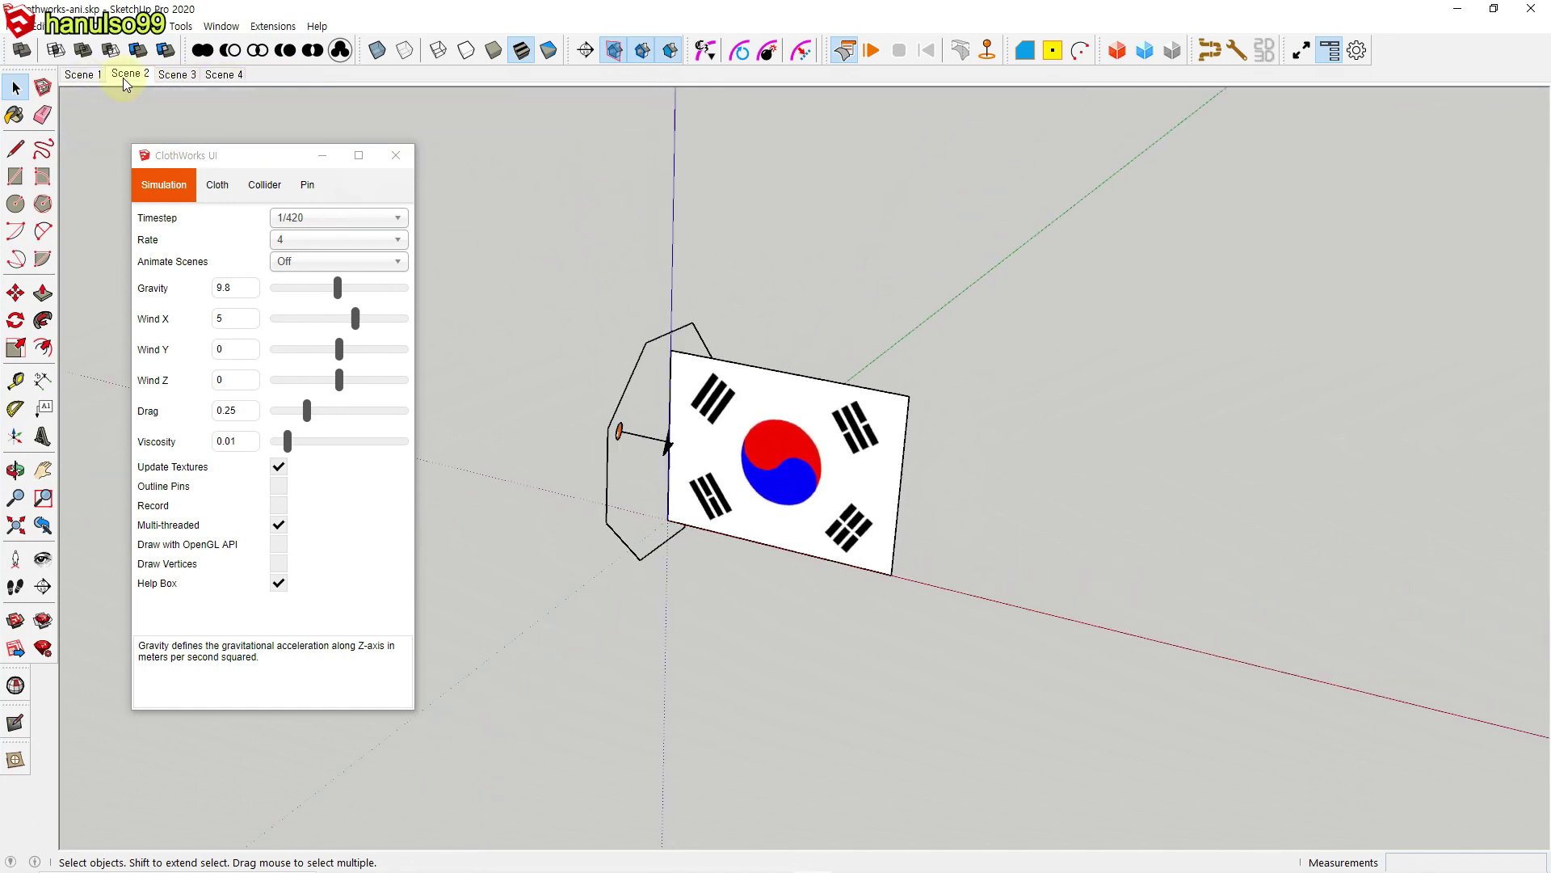
pyautogui.click(166, 76)
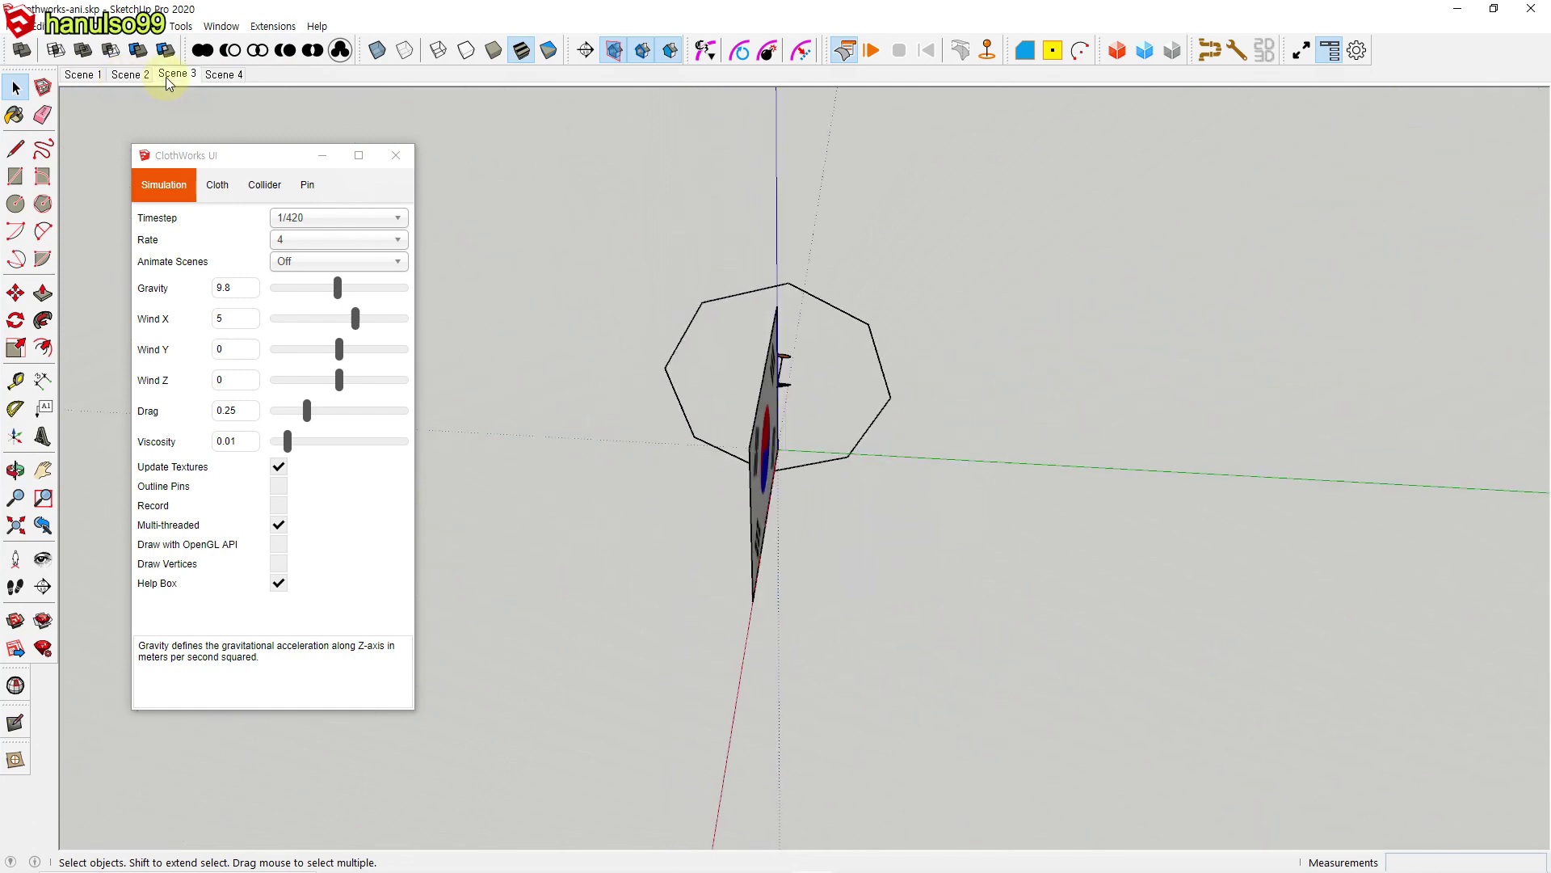
pyautogui.click(219, 76)
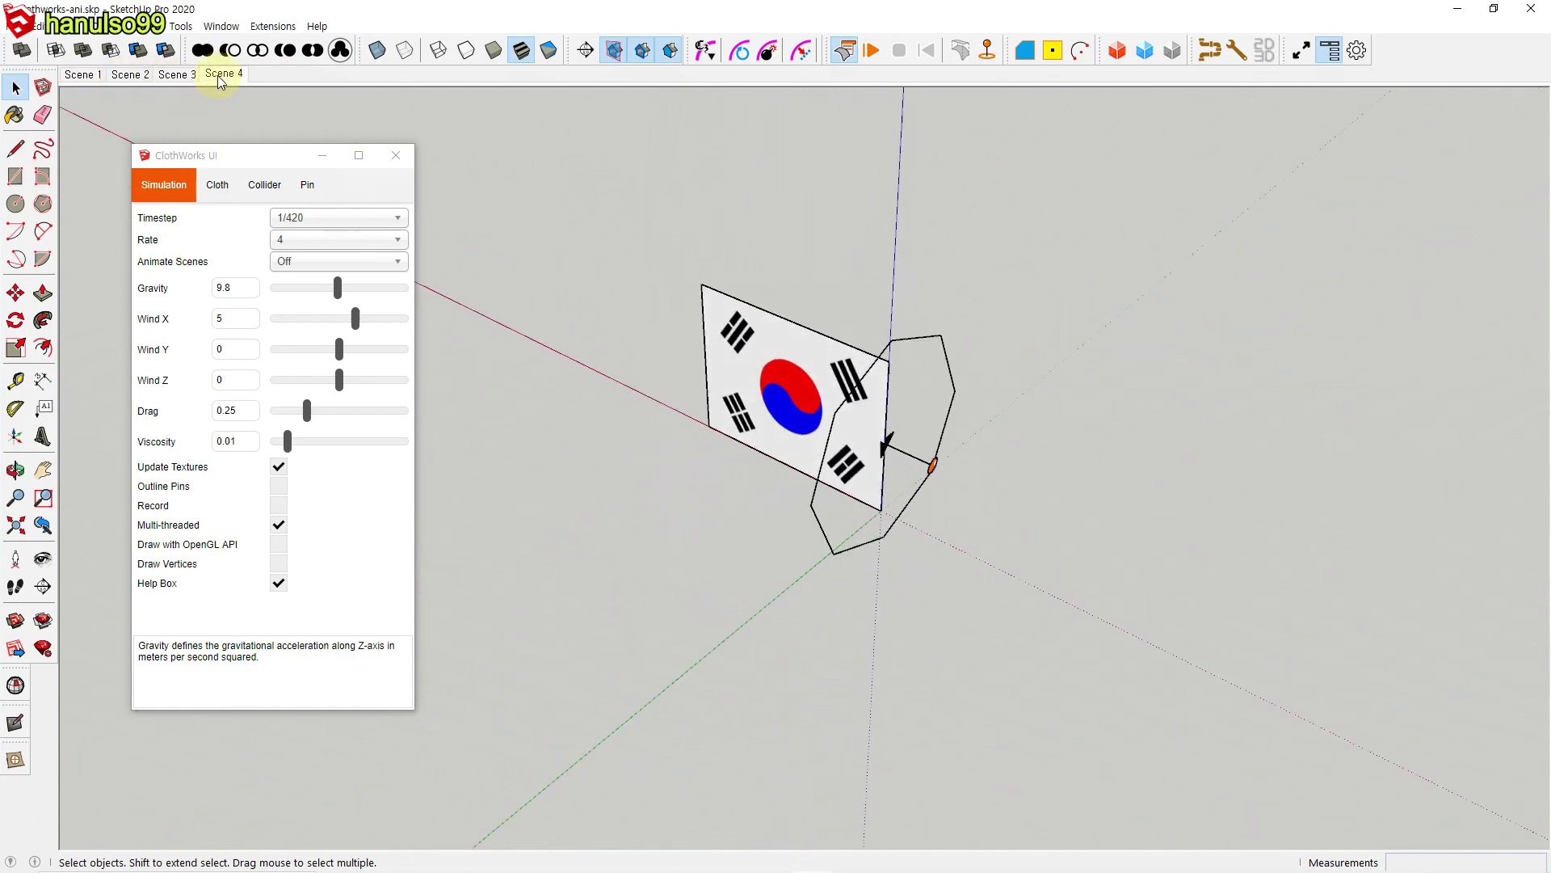
pyautogui.click(82, 75)
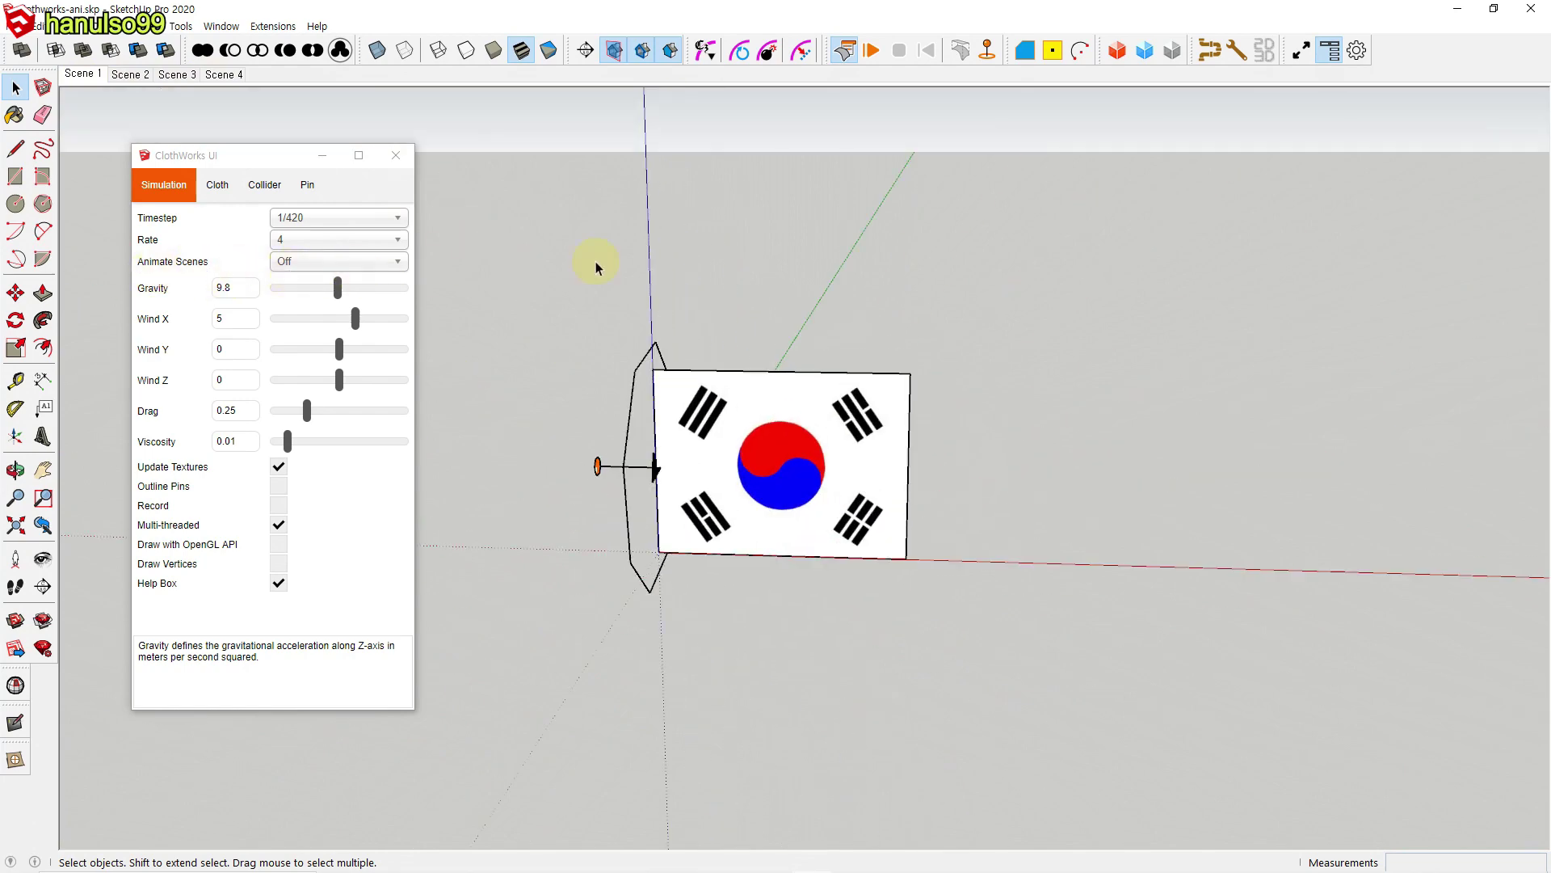
pyautogui.click(870, 53)
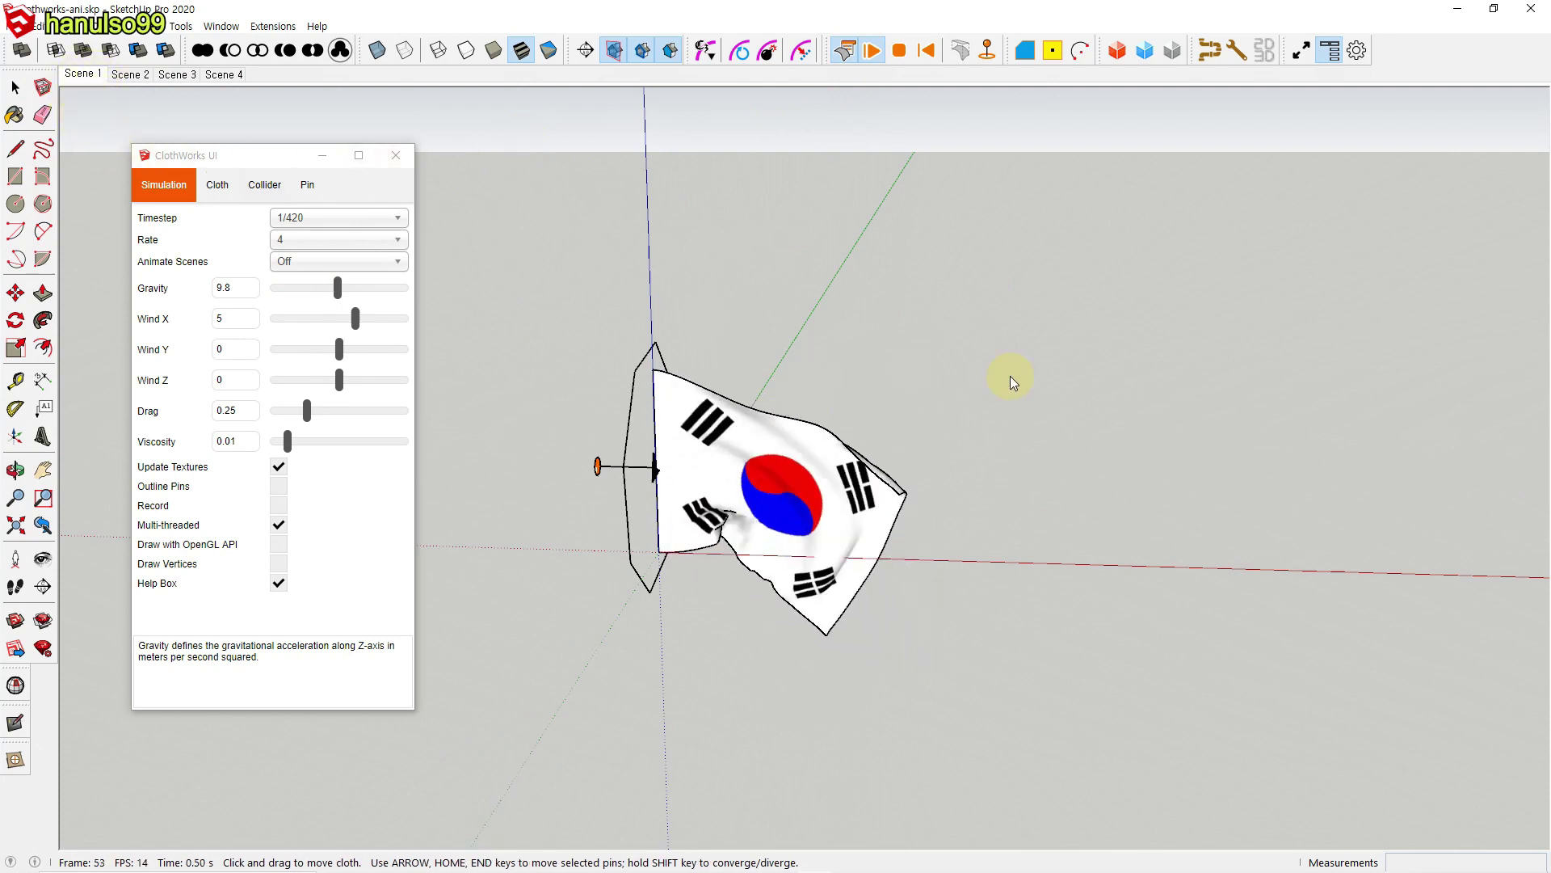
pyautogui.click(929, 51)
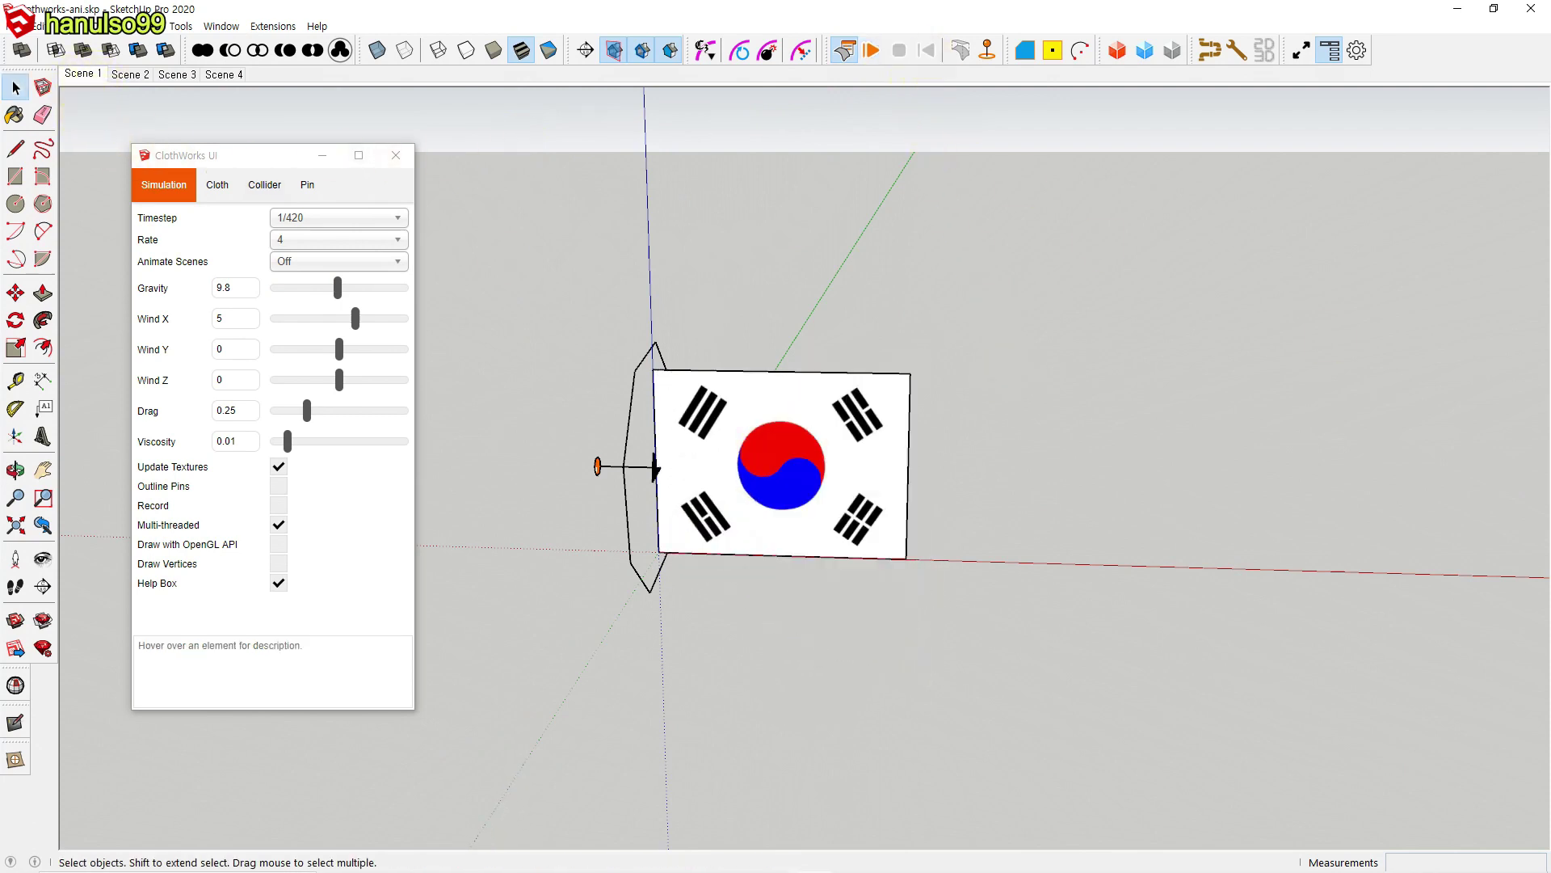
# Step: Set Animate Scenes to One Way, then run the flag simulation and reset it
pyautogui.click(388, 267)
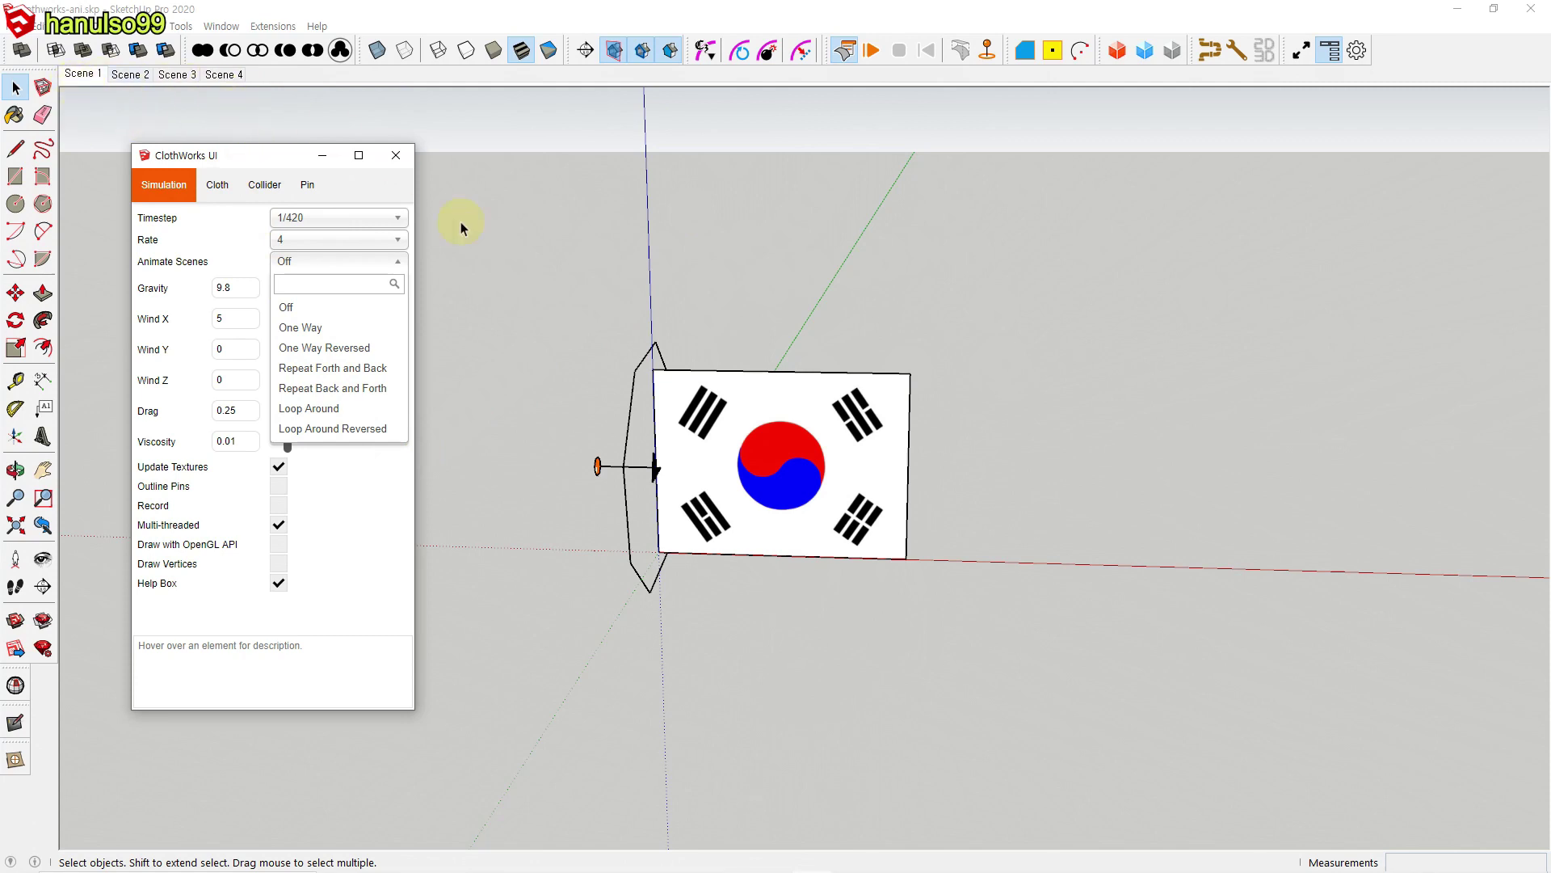
pyautogui.click(301, 327)
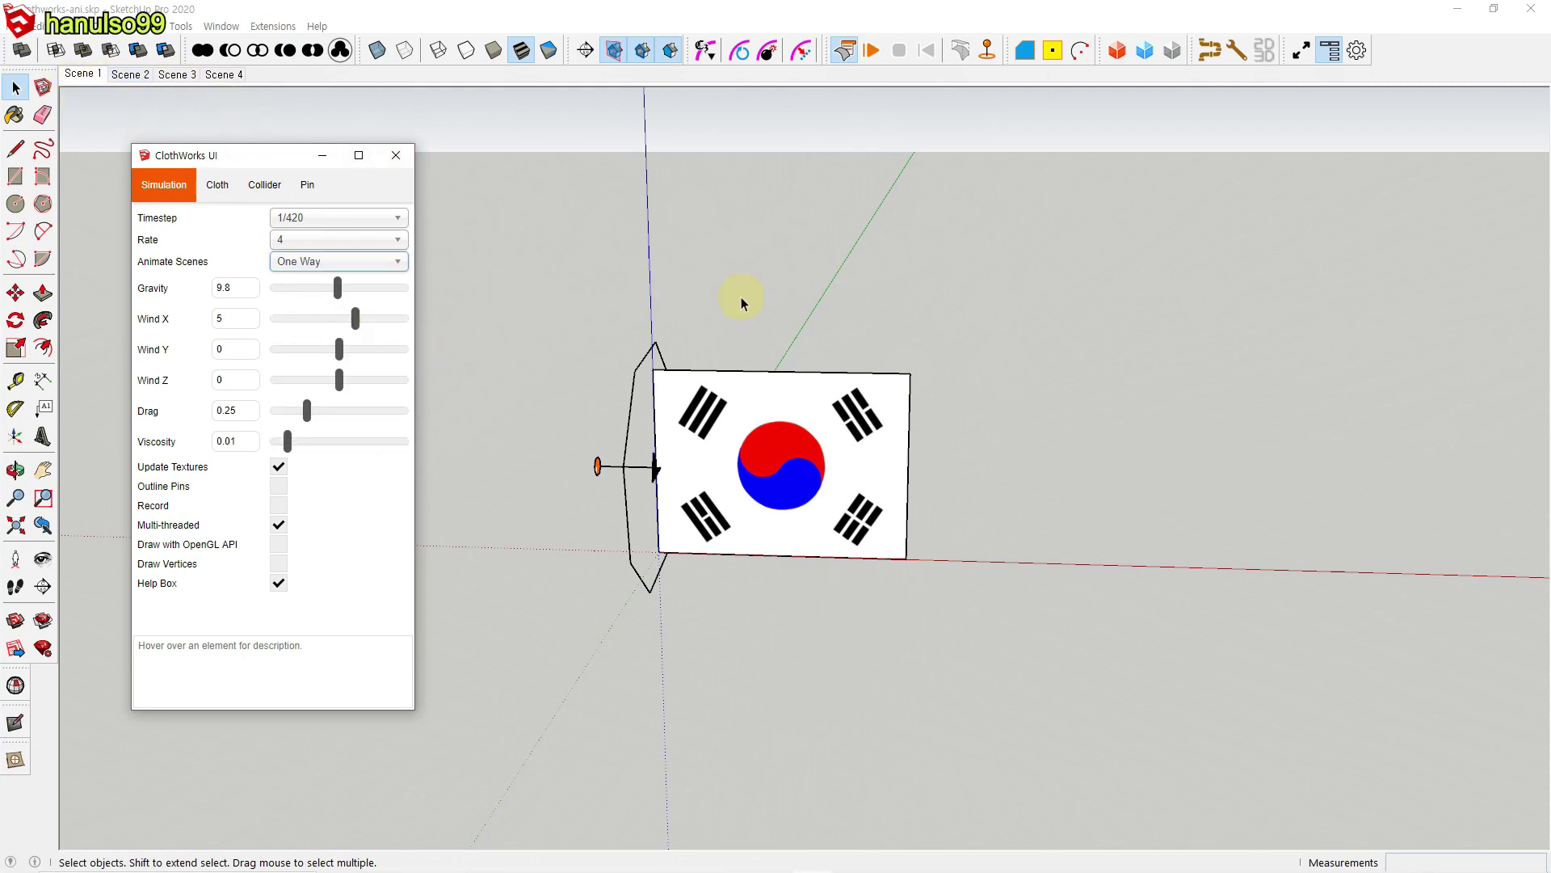
pyautogui.click(871, 50)
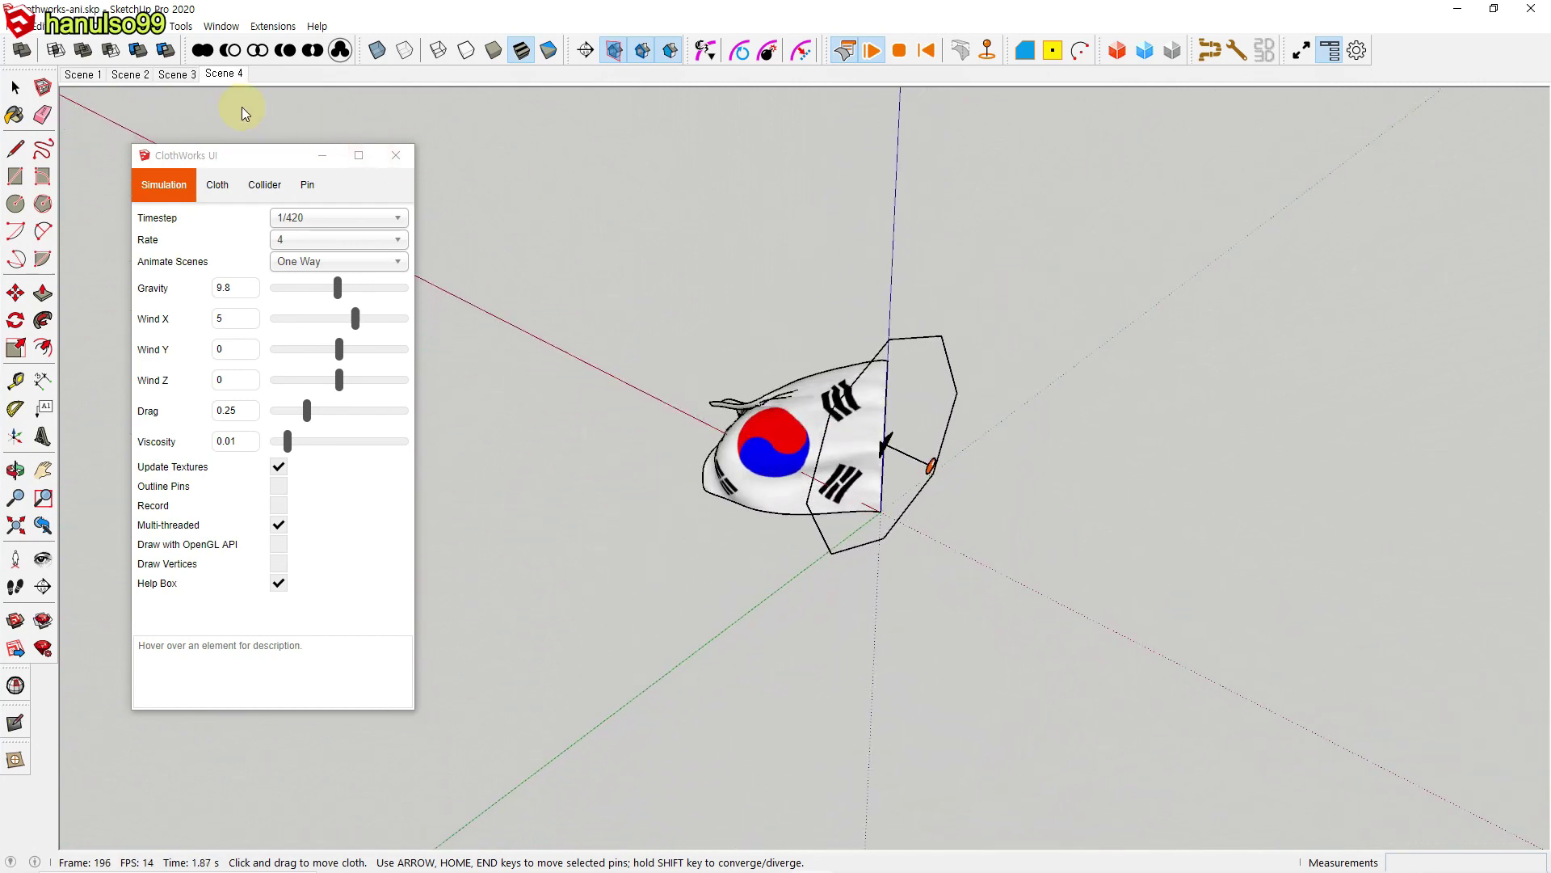
pyautogui.click(929, 58)
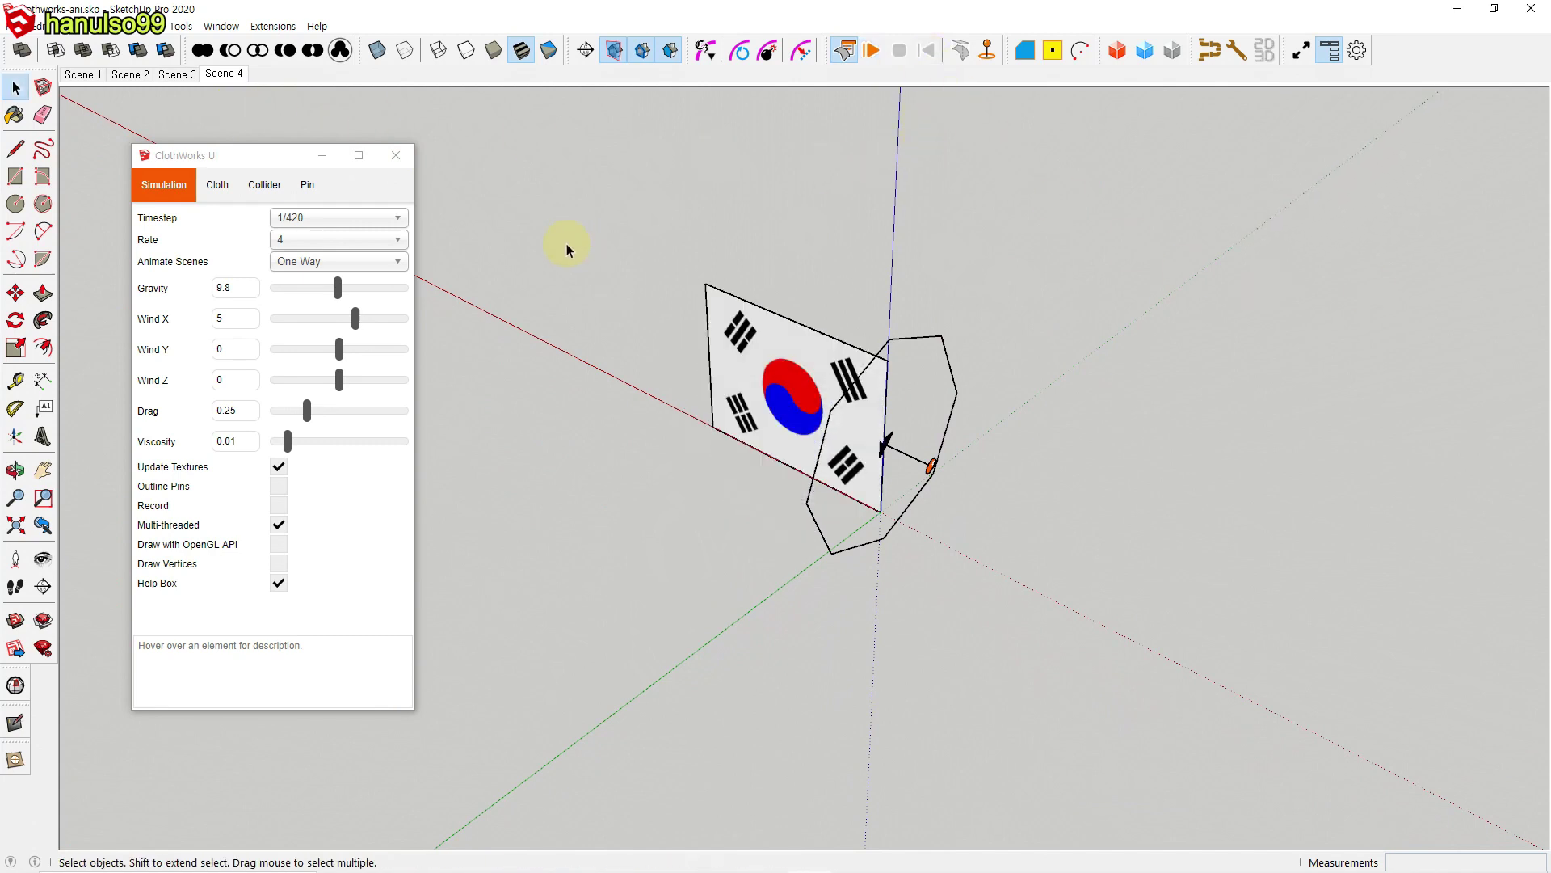
# Step: Set Animate Scenes to One Way Reversed, return to Scene 1, and run and reset the flag simulation
pyautogui.click(396, 262)
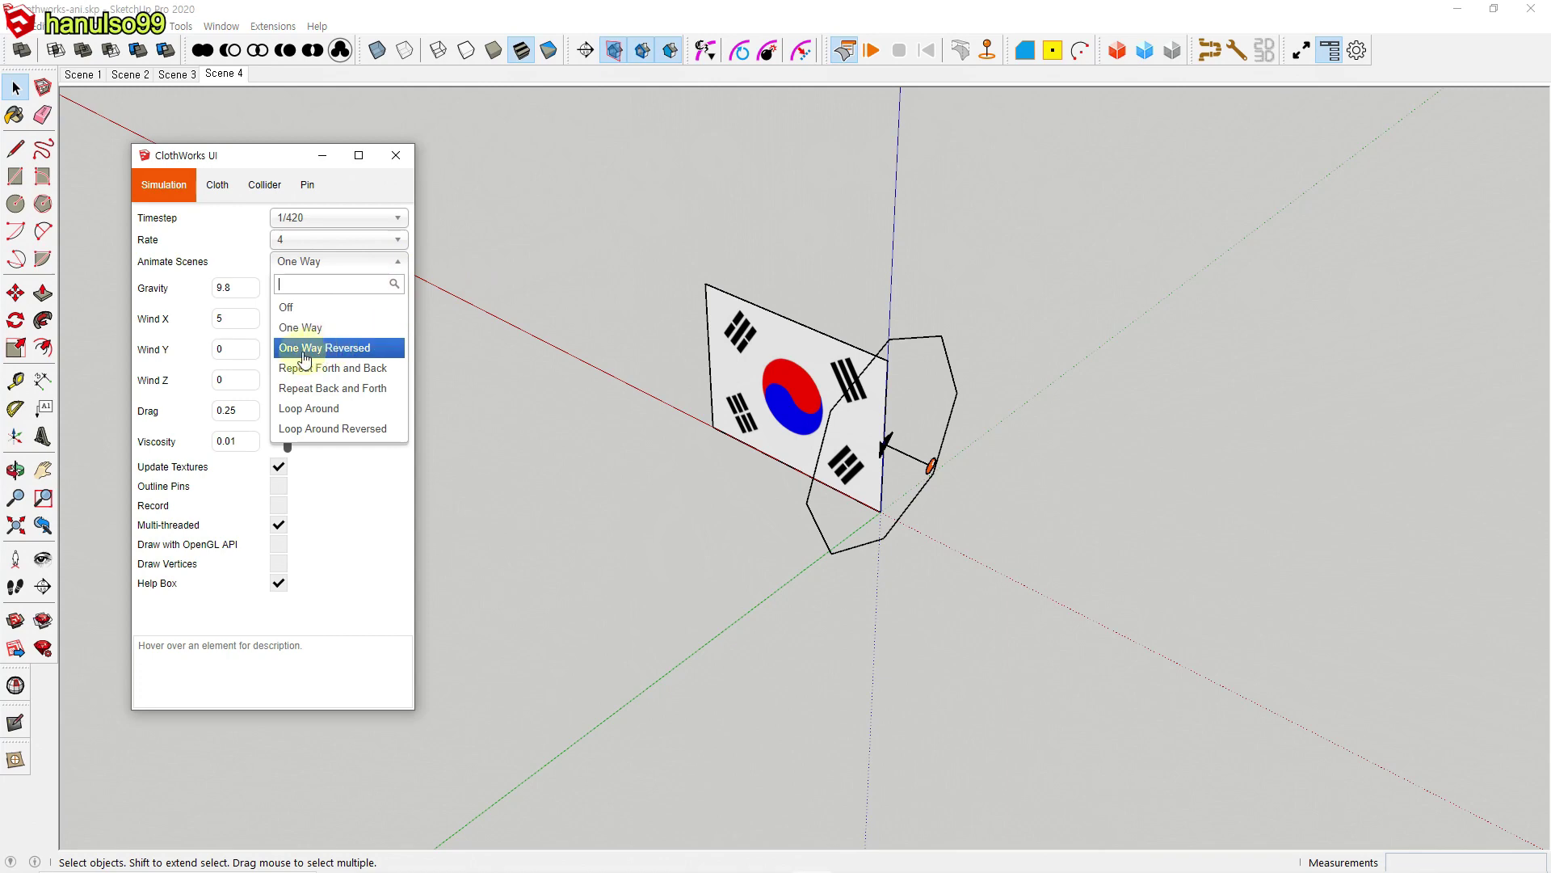
pyautogui.click(343, 355)
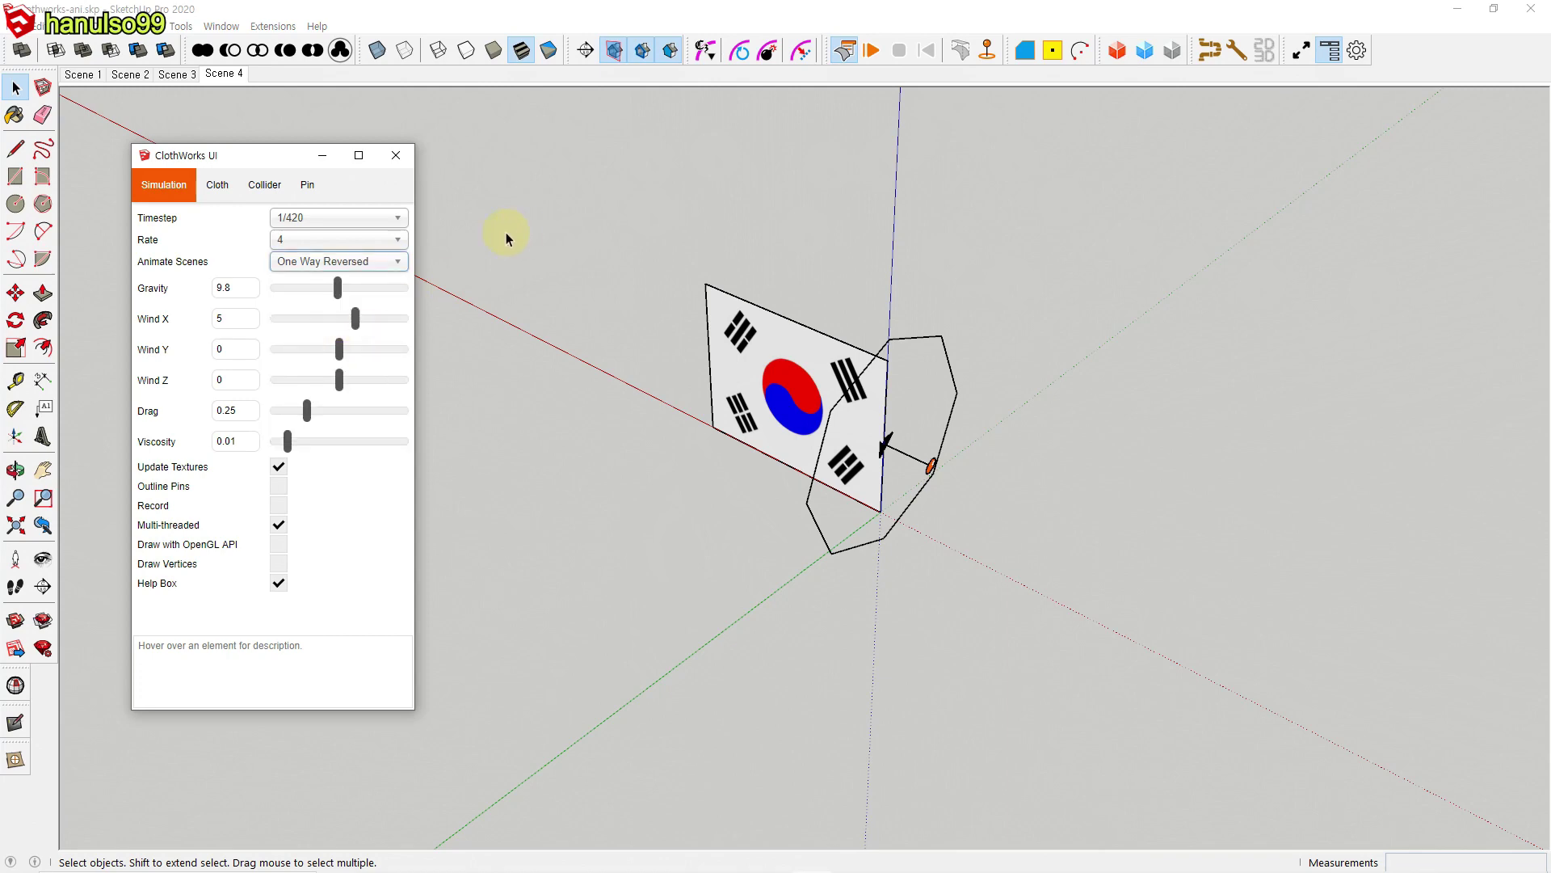
pyautogui.click(80, 74)
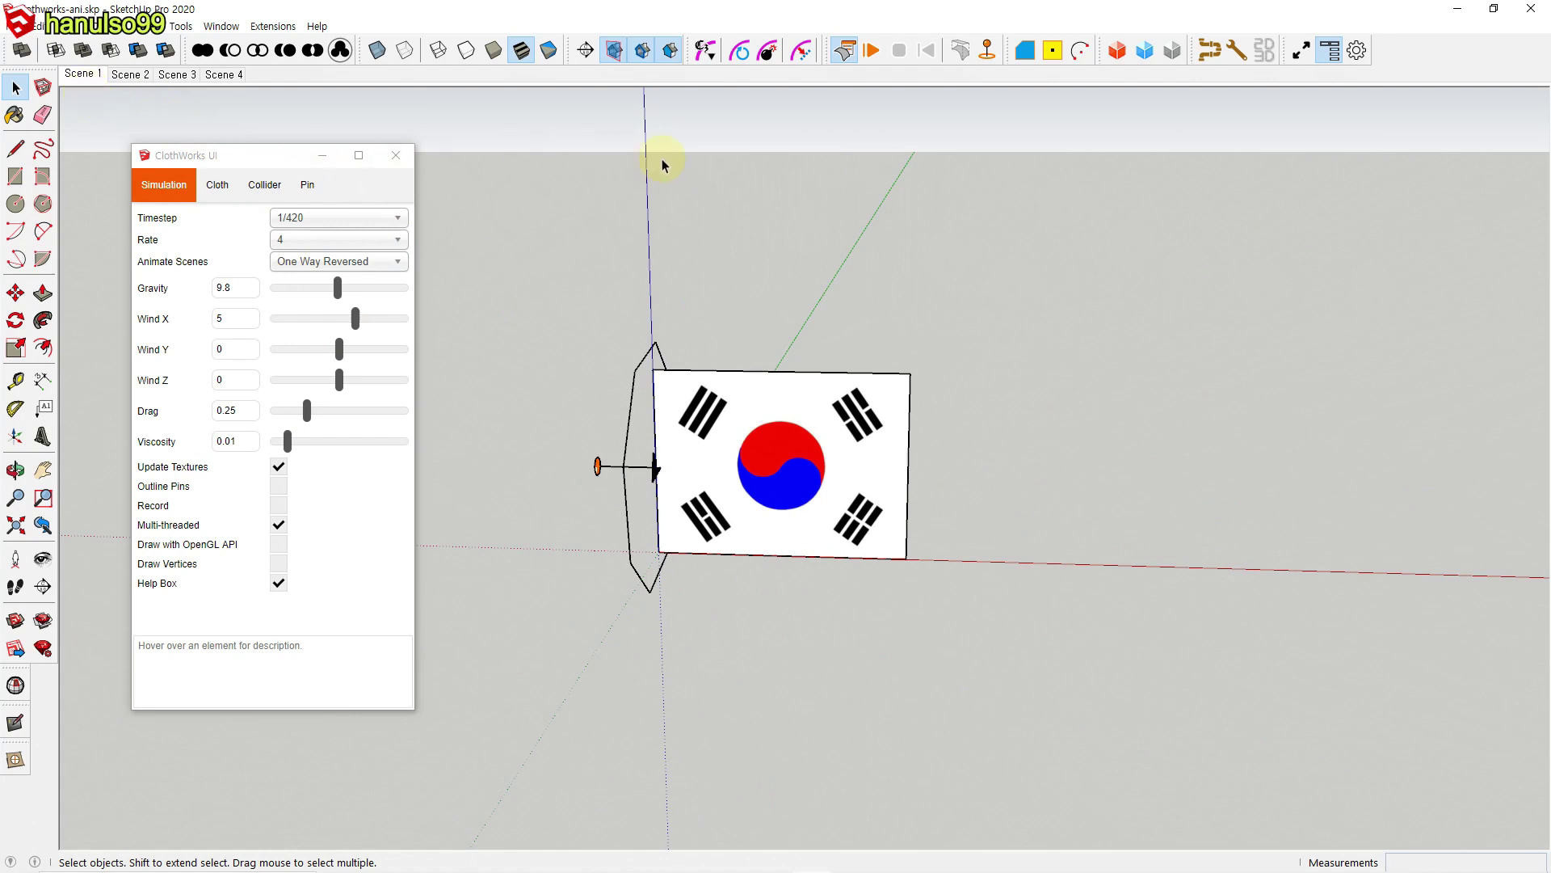
pyautogui.click(871, 52)
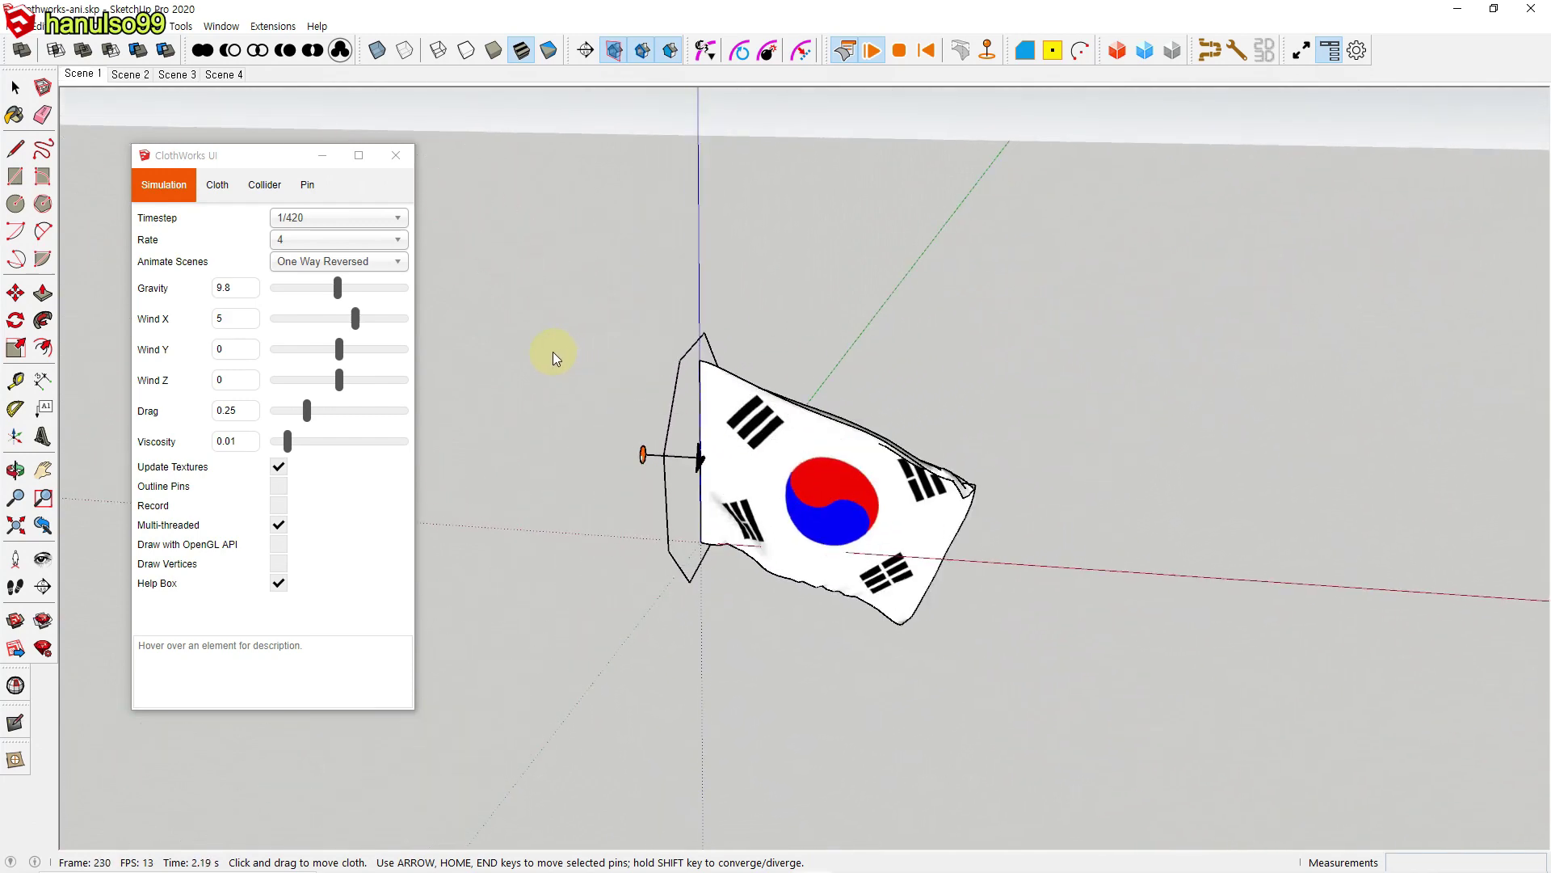
pyautogui.click(927, 53)
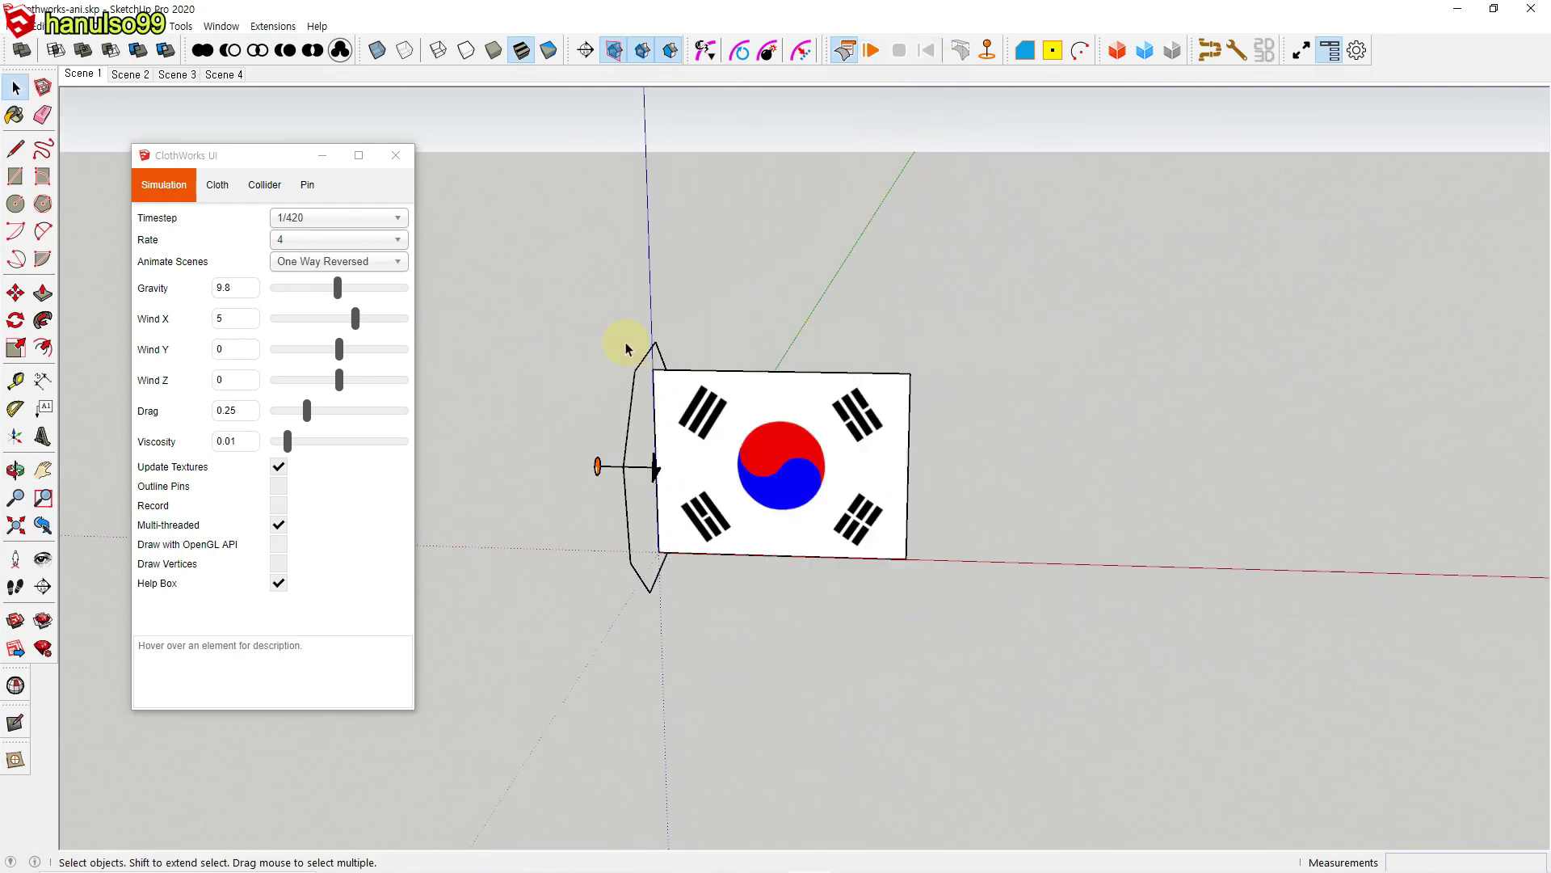
pyautogui.click(389, 261)
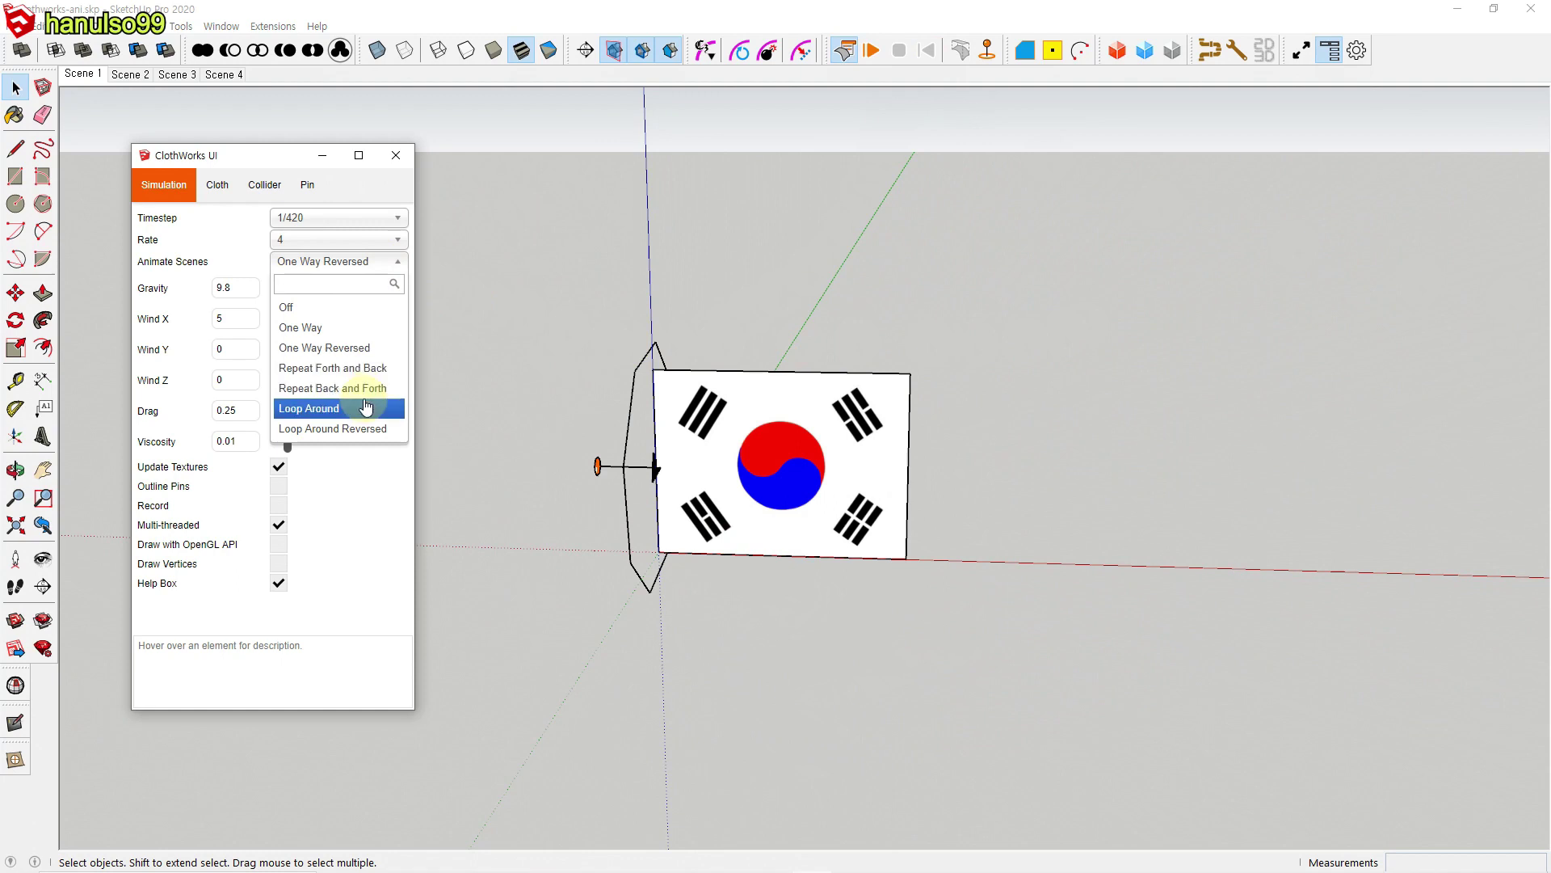
pyautogui.click(1089, 327)
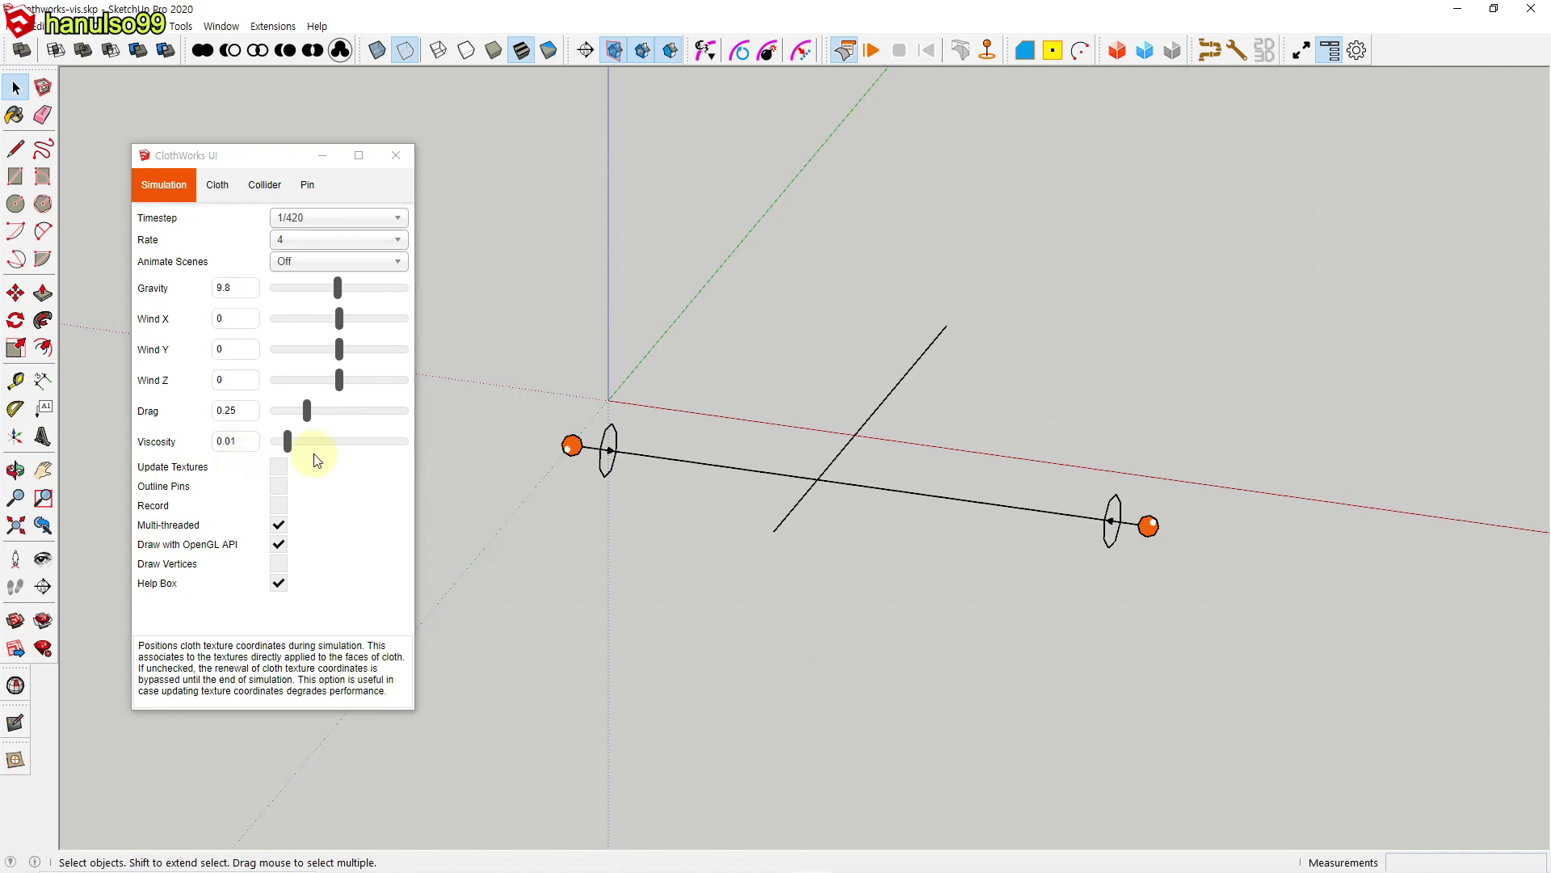
# Step: Run the simulation on the two crossed strings with the current settings and reset it
pyautogui.click(871, 51)
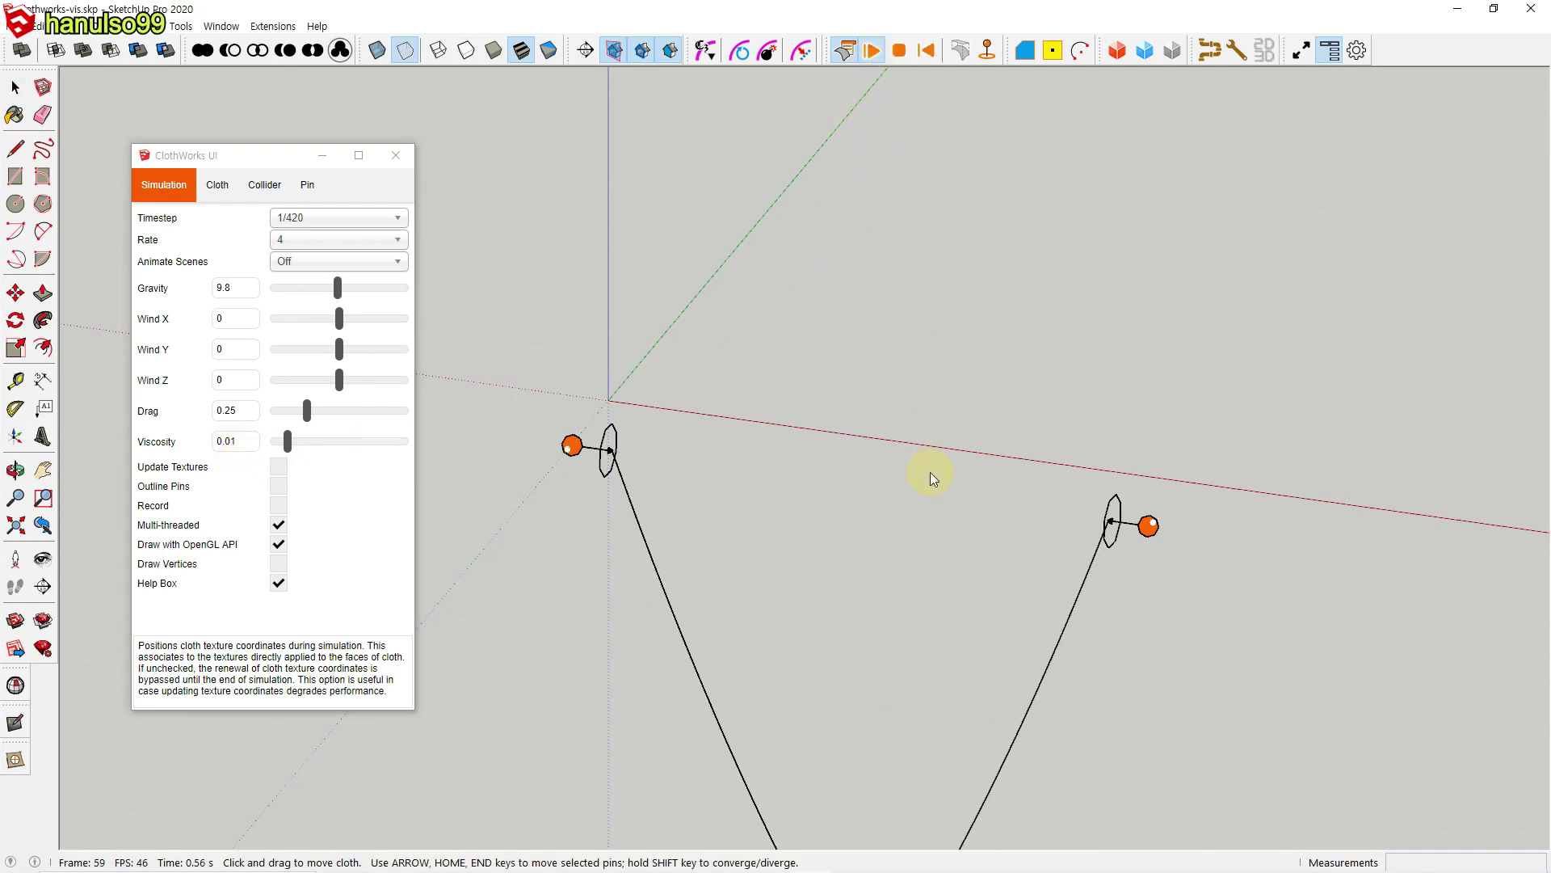
pyautogui.scroll(-5, 933, 531)
pyautogui.scroll(3, 921, 670)
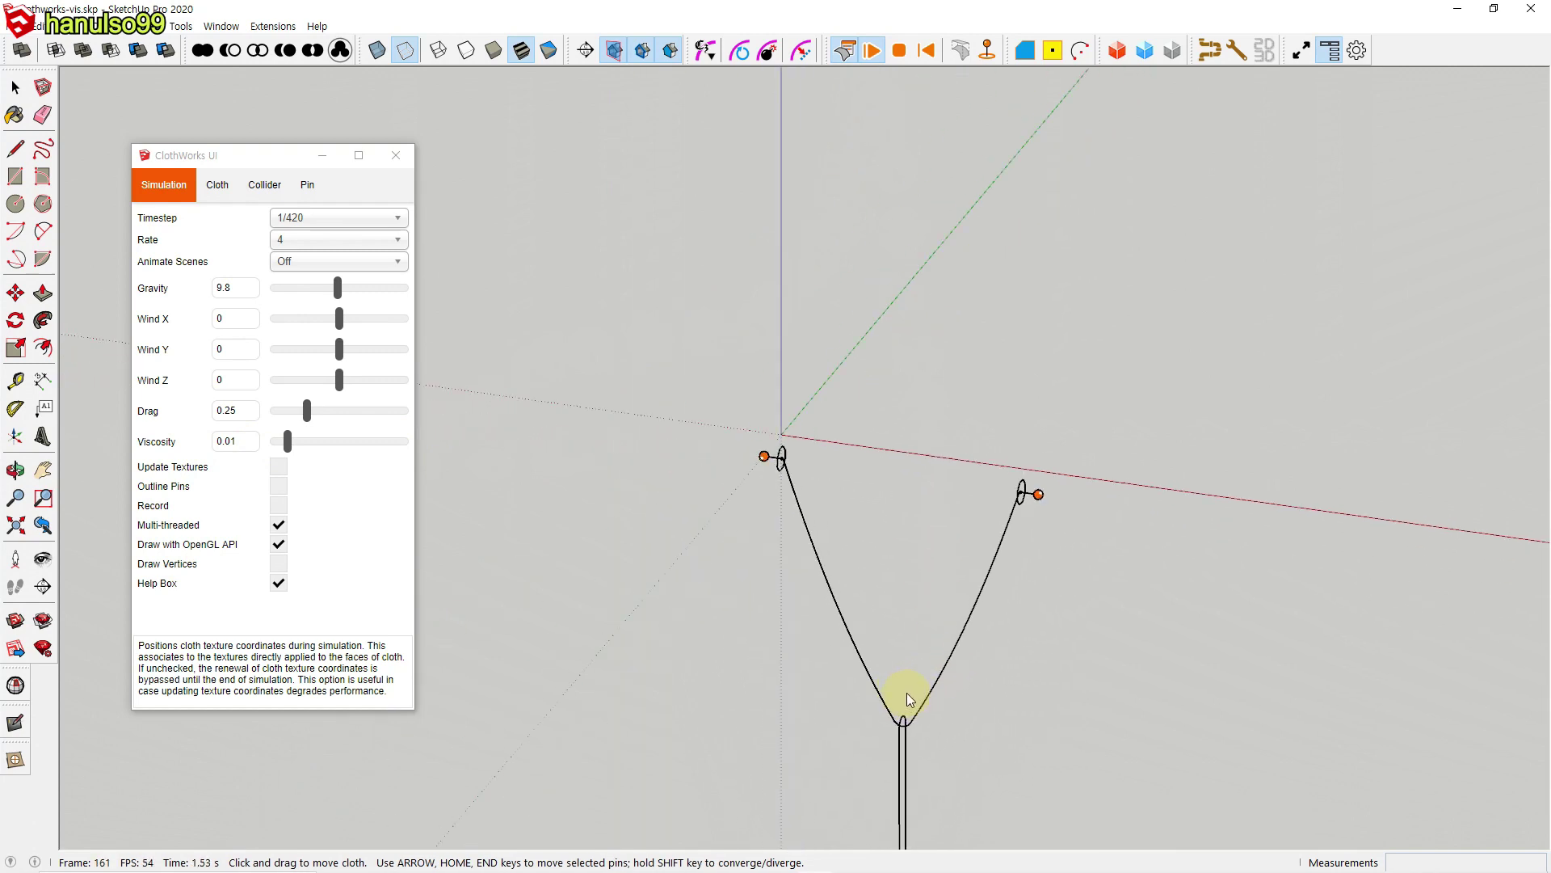
pyautogui.click(929, 52)
# Step: Set the Gravity to 3, then run the simulation on the crossed strings and reset it
pyautogui.click(239, 292)
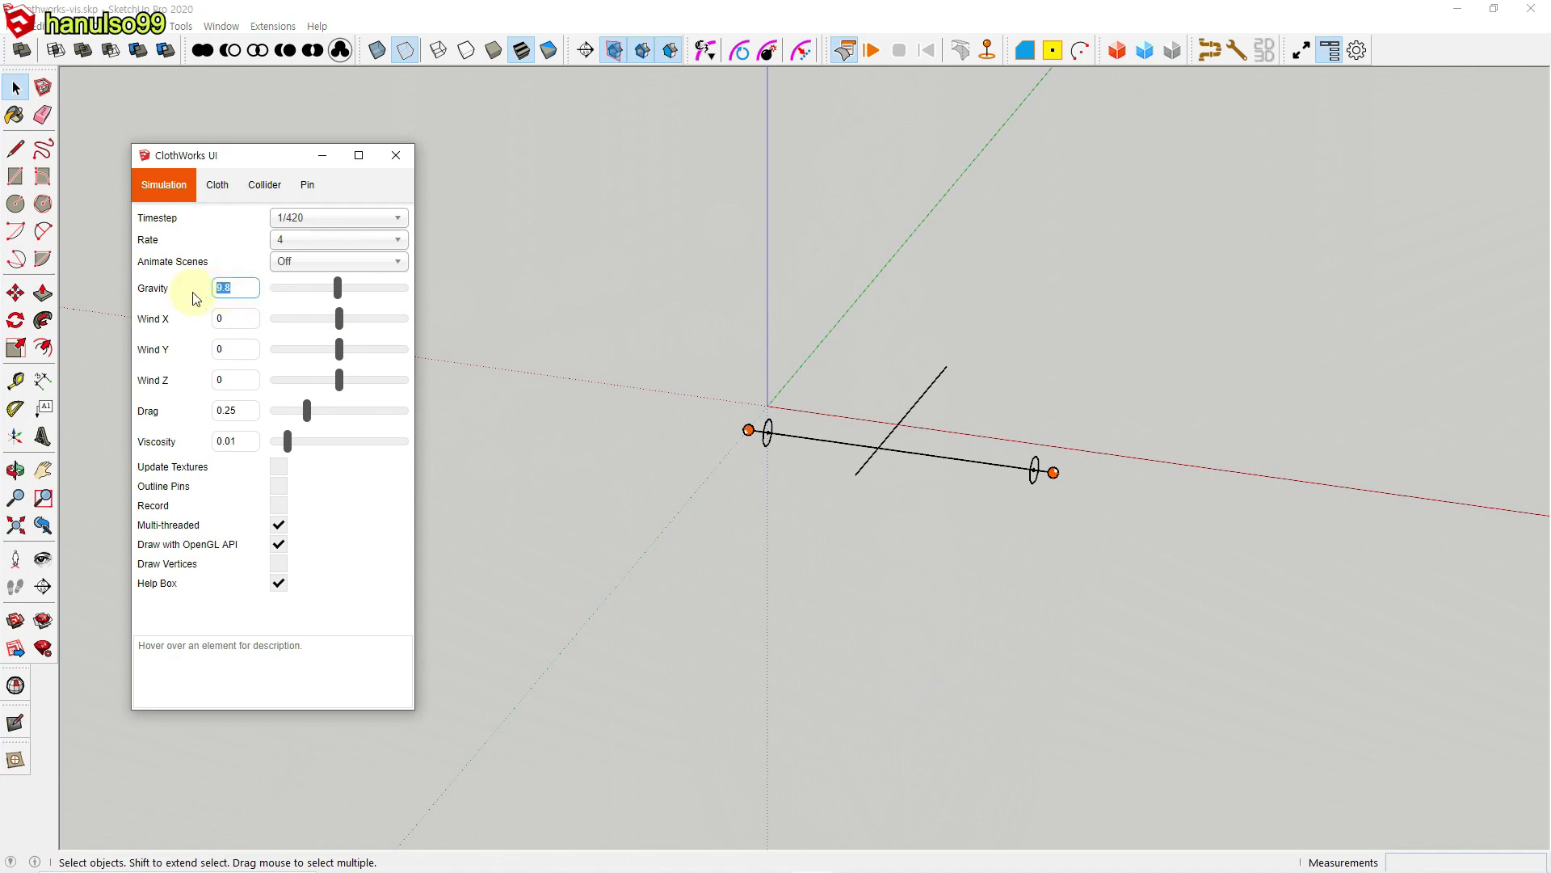
pyautogui.click(561, 289)
pyautogui.scroll(2, 881, 369)
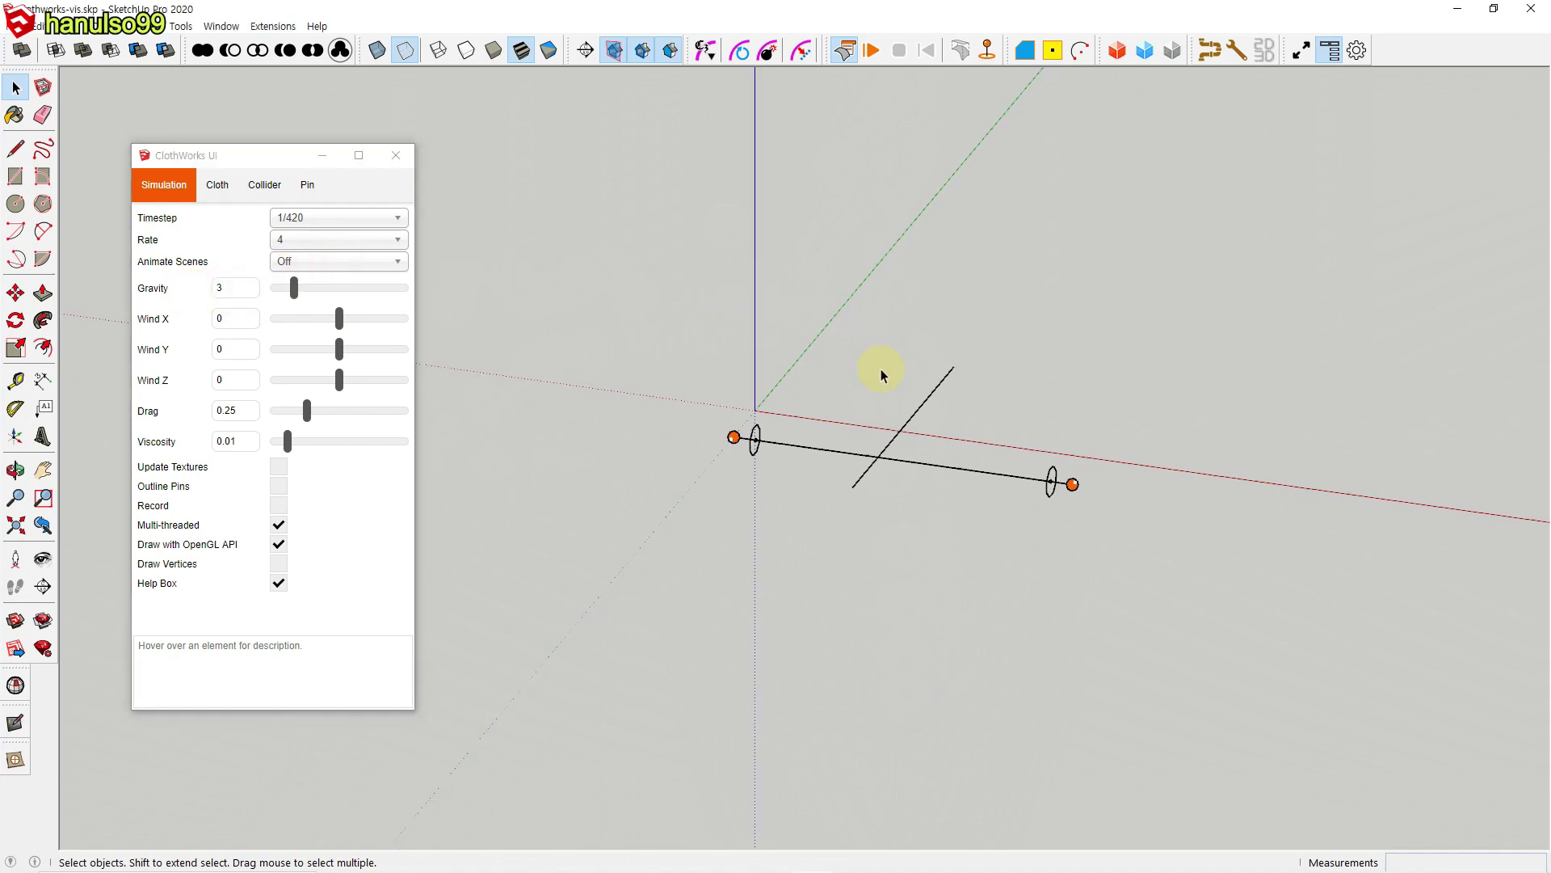
pyautogui.click(871, 51)
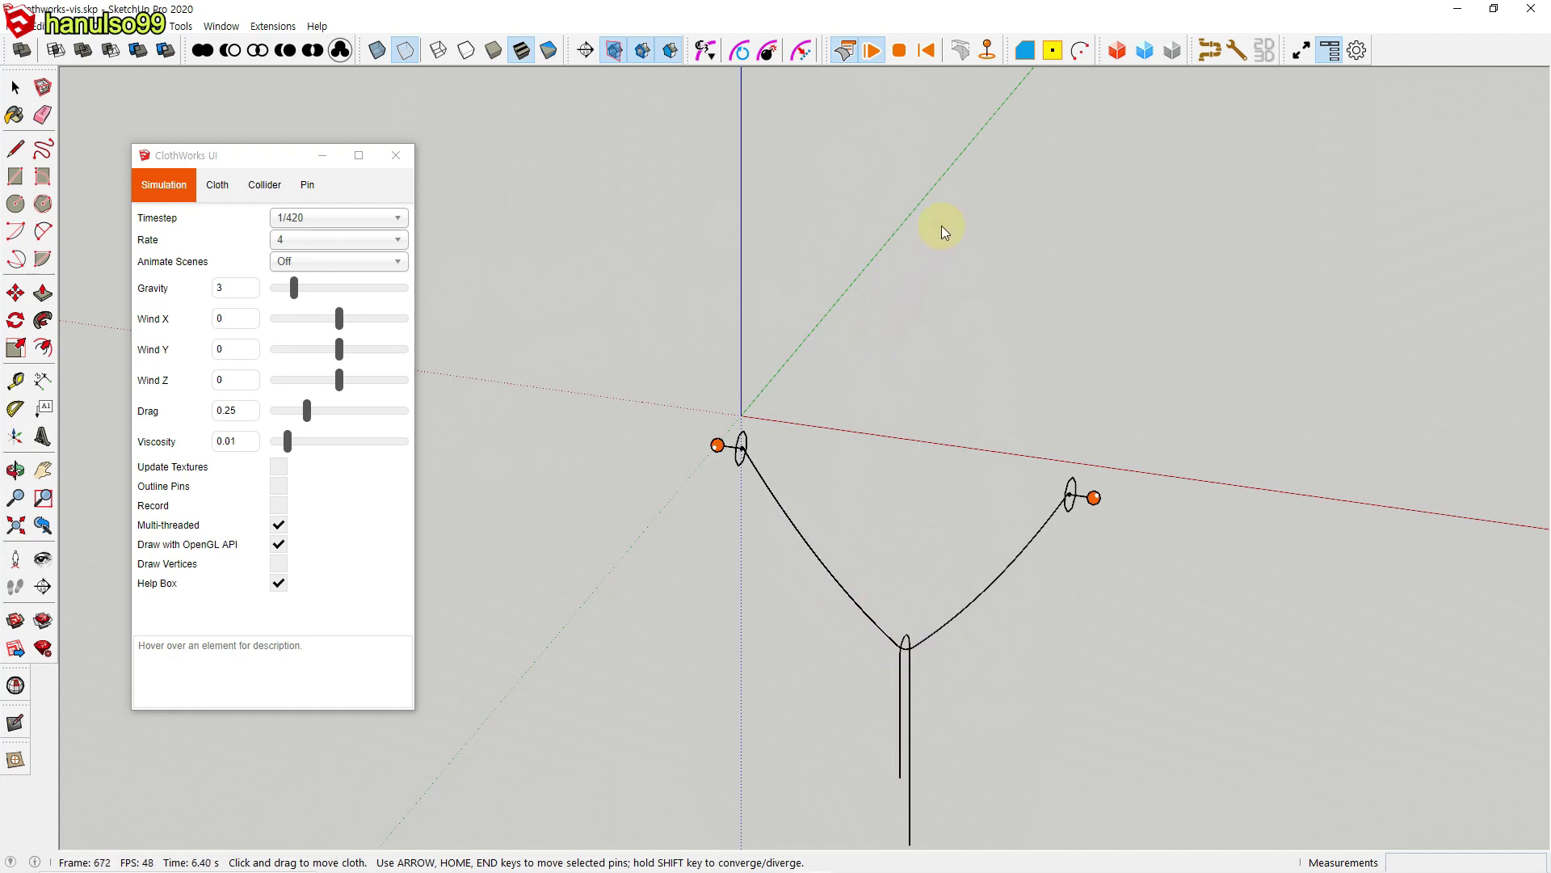
pyautogui.click(930, 52)
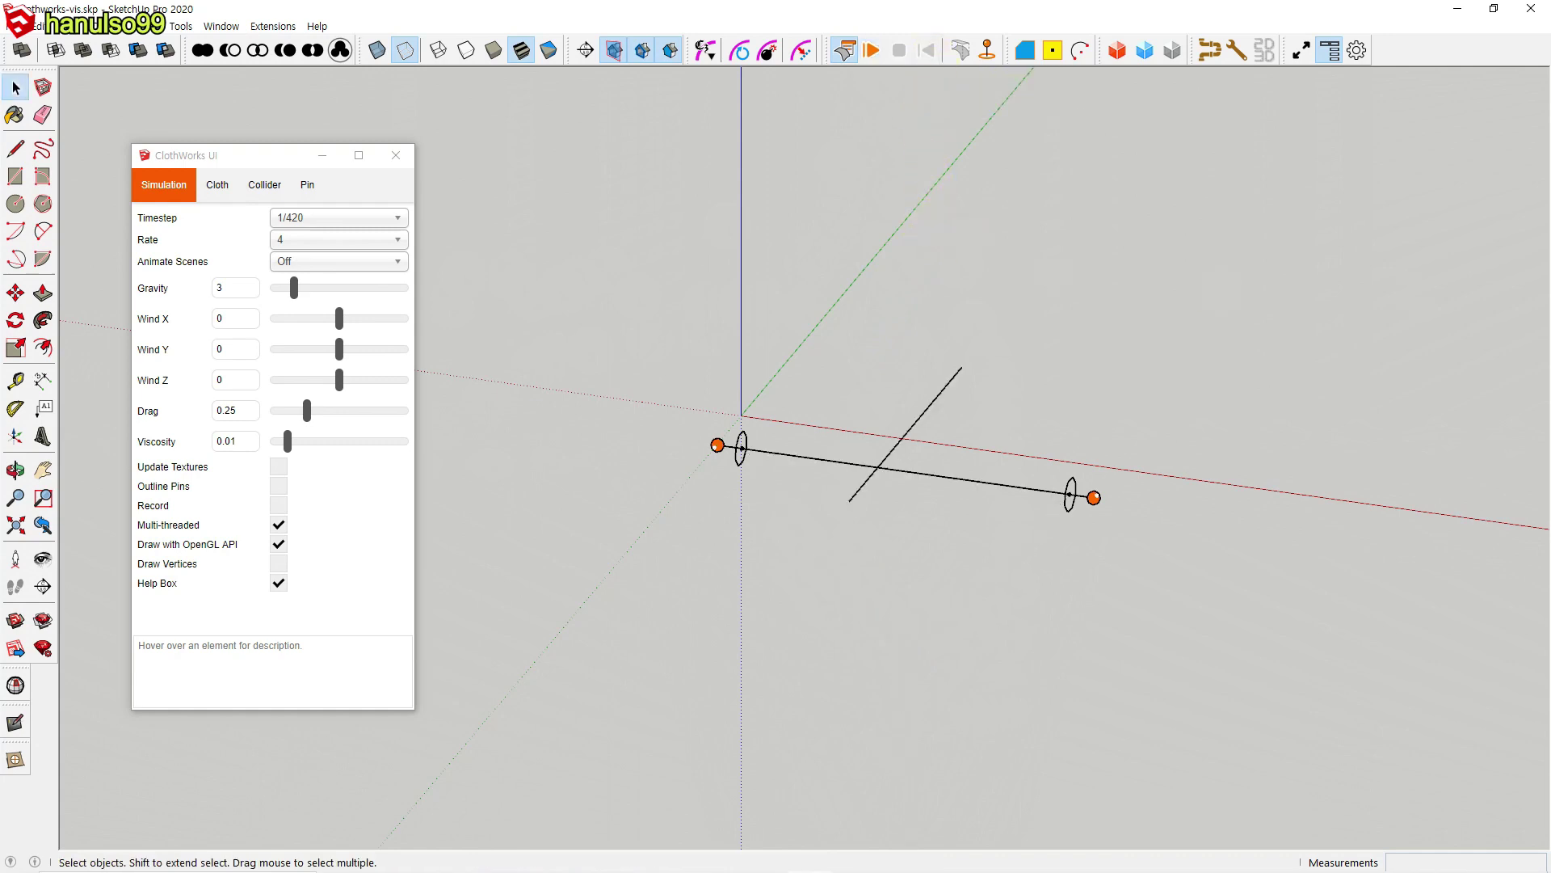
# Step: Set the unpinned crossing string's Thickness to 0.1, then run the simulation and reset it
pyautogui.click(926, 416)
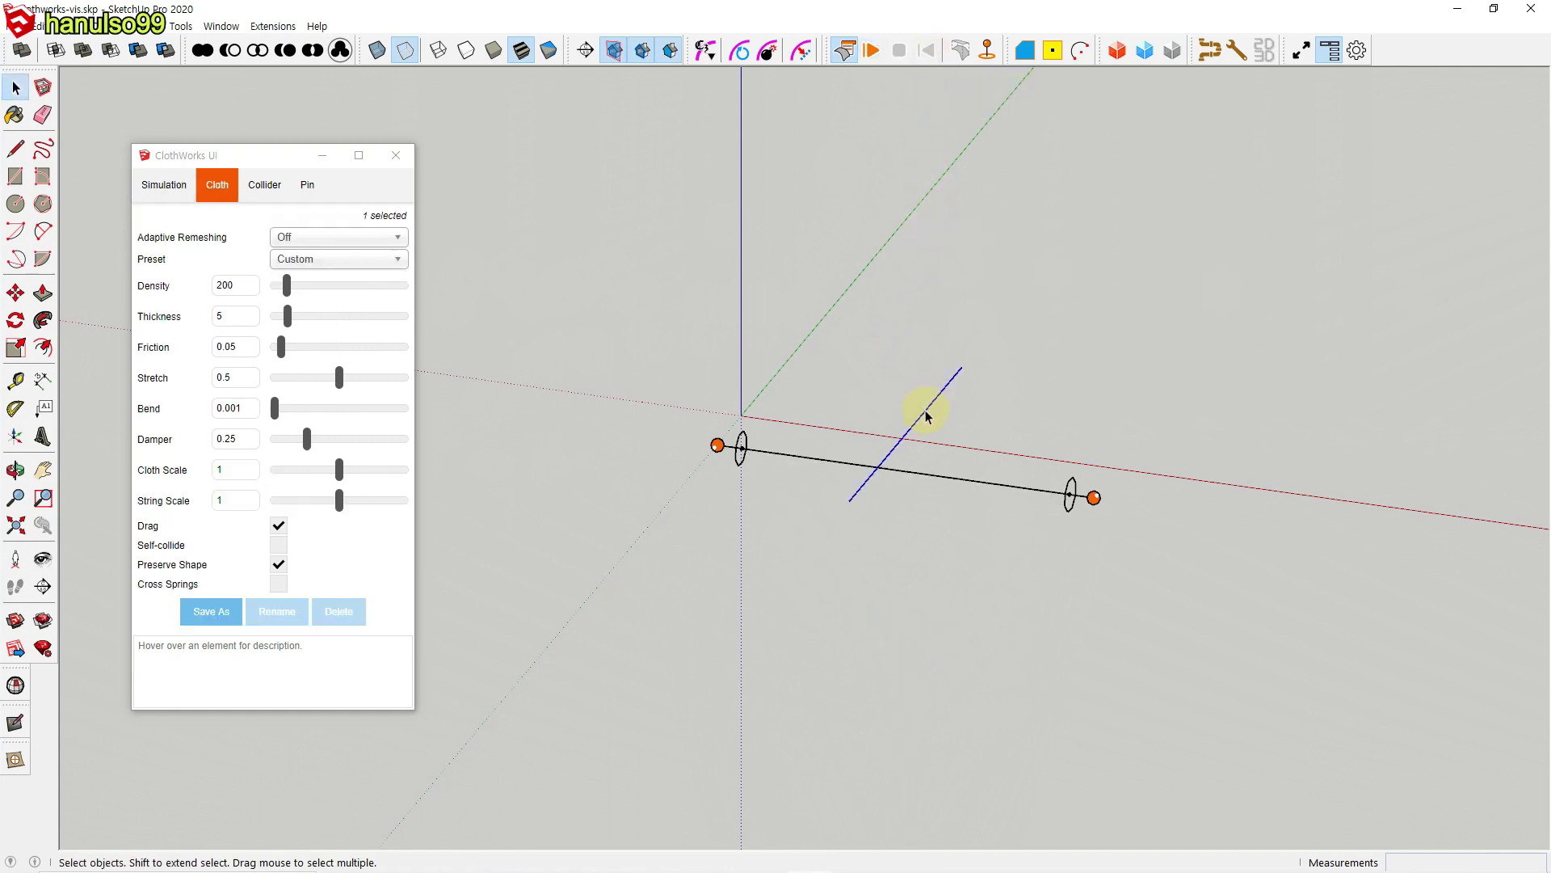
pyautogui.click(195, 317)
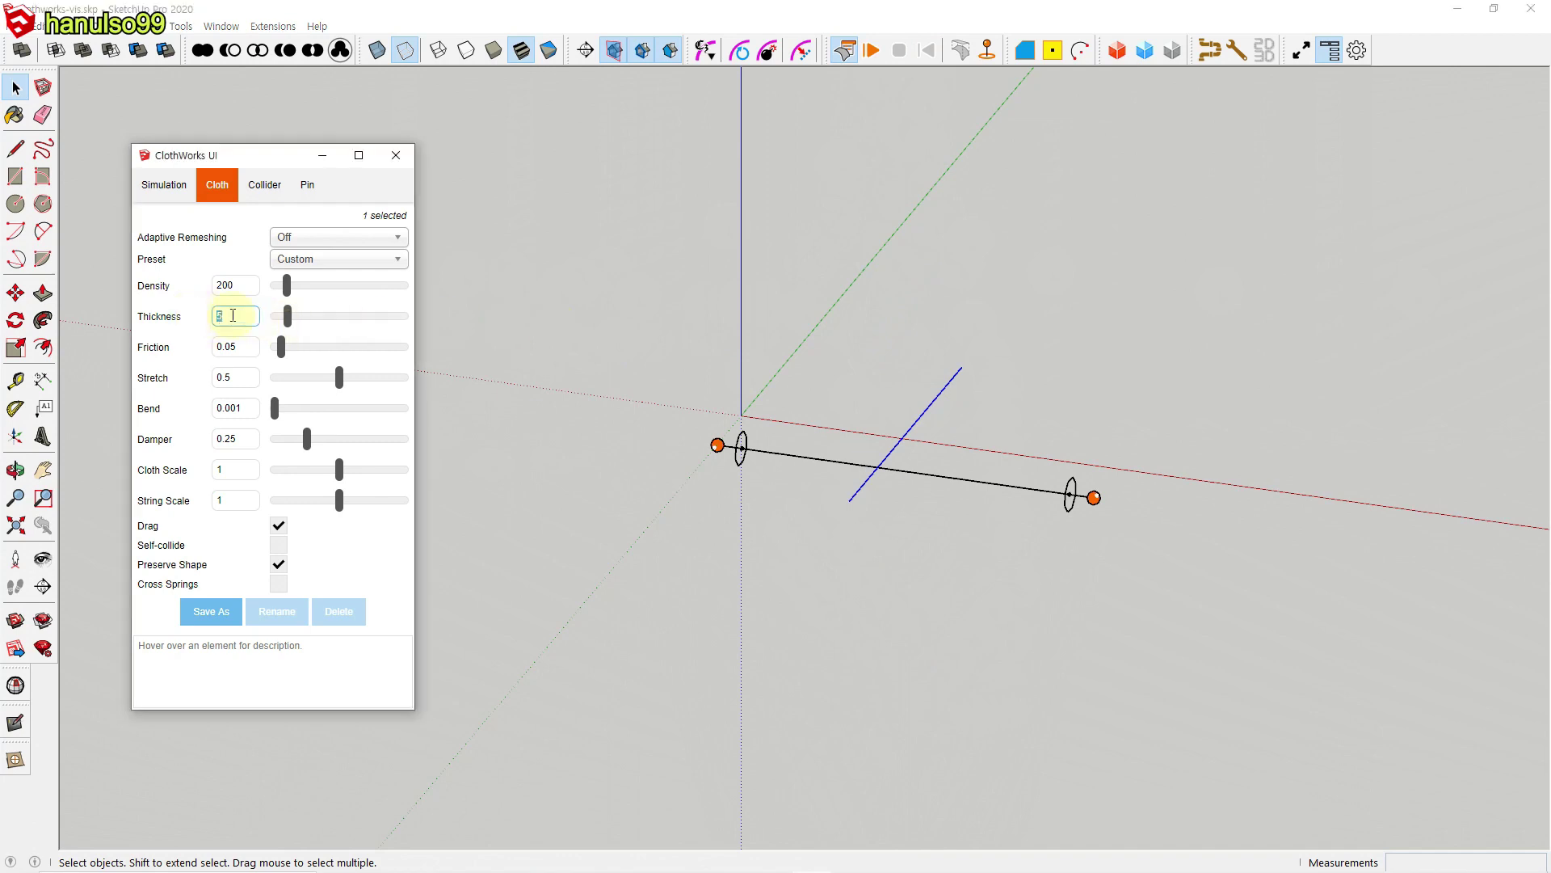
pyautogui.moveTo(289, 325); pyautogui.dragTo(259, 318)
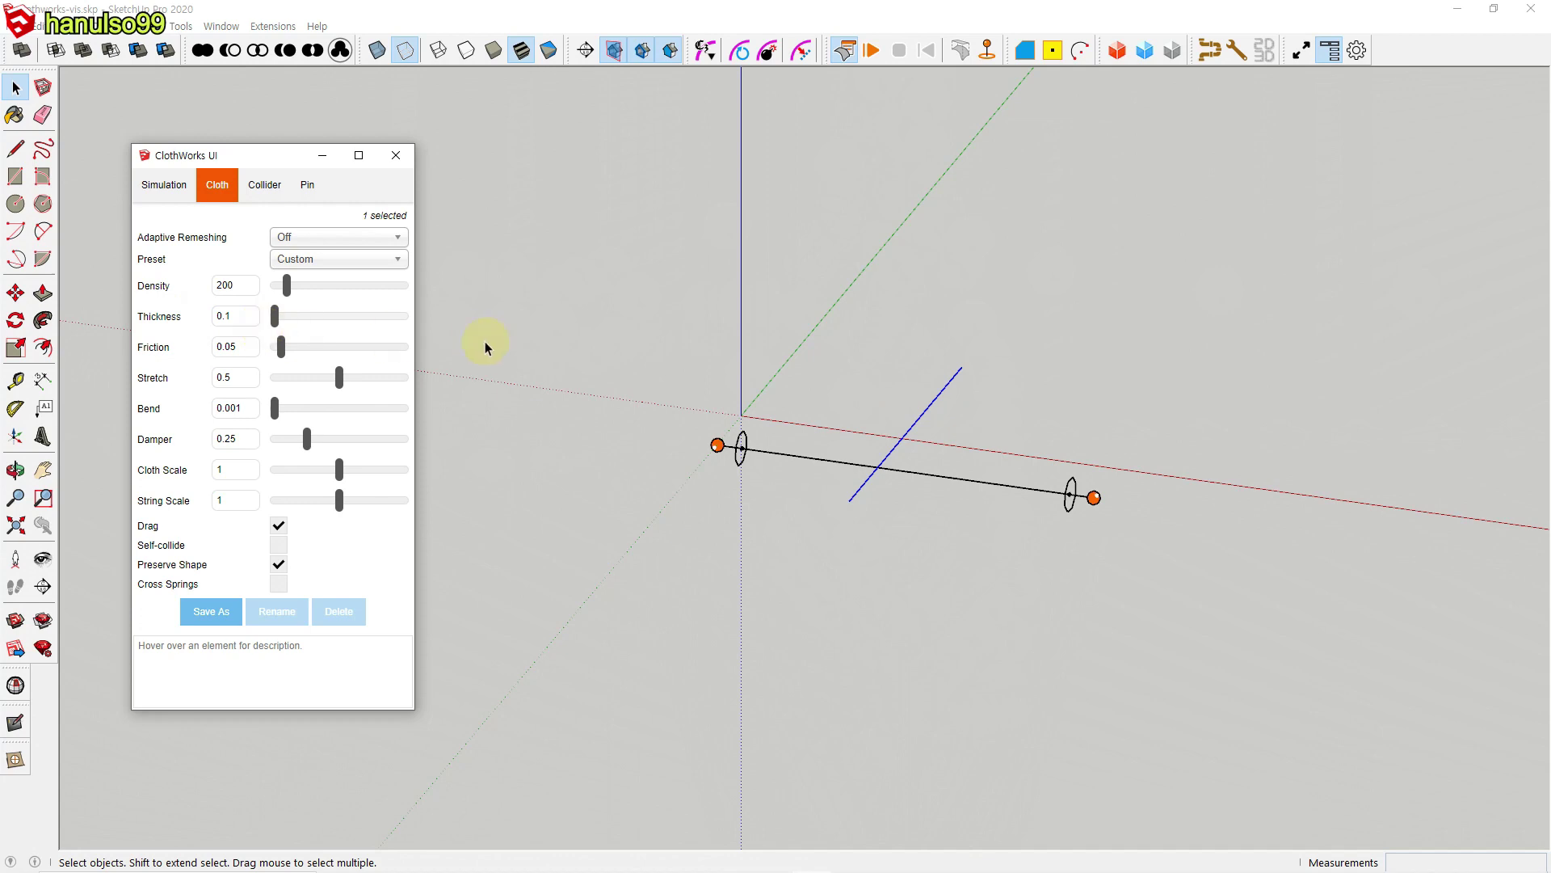
pyautogui.click(560, 294)
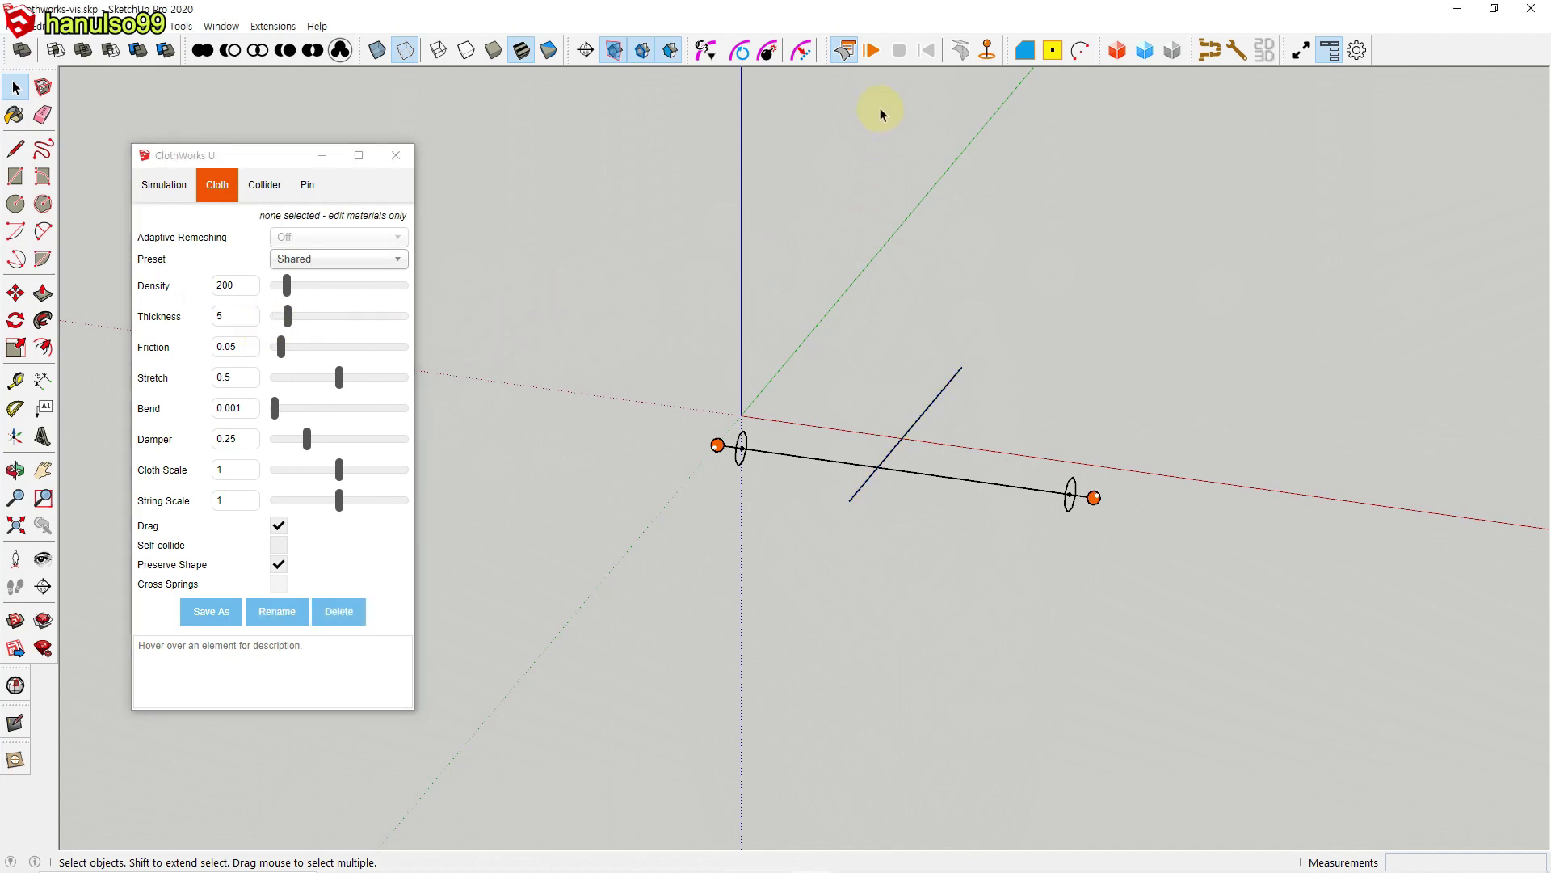
pyautogui.click(871, 51)
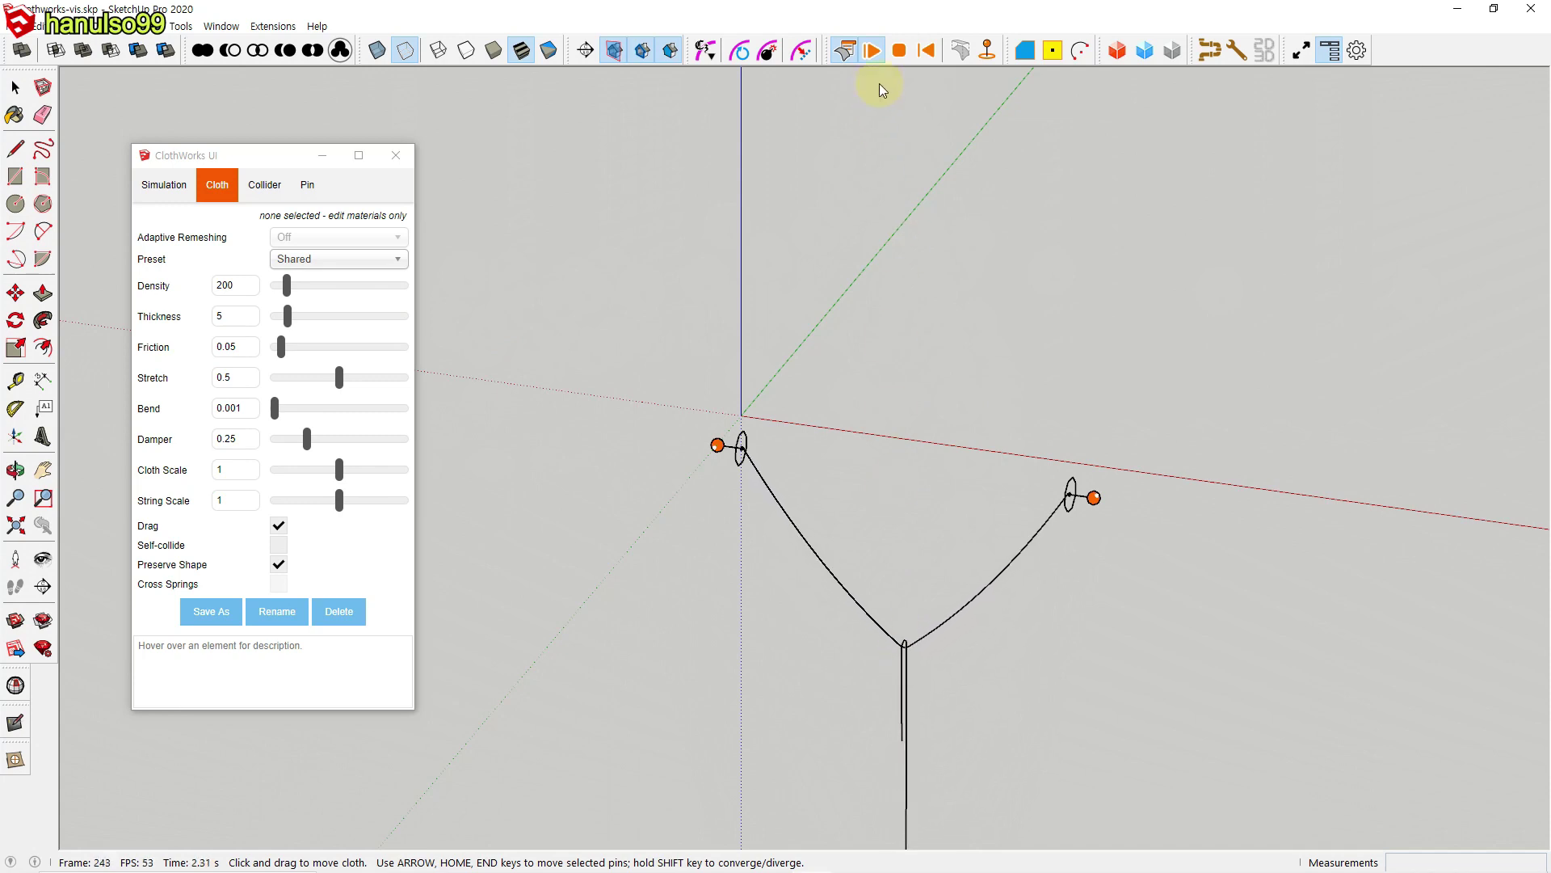
pyautogui.click(926, 51)
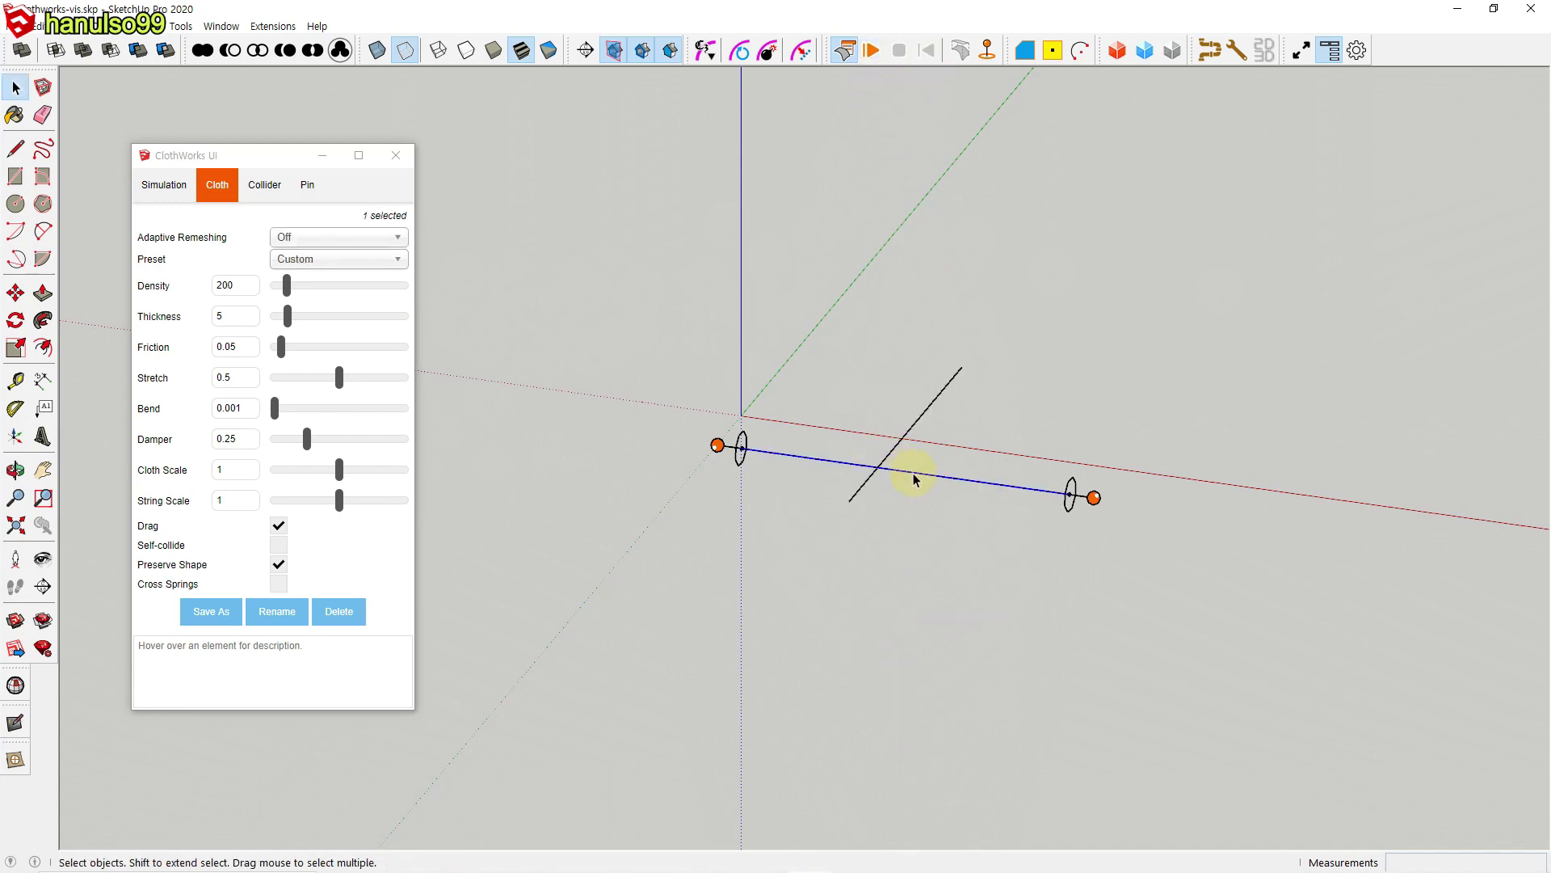
# Step: Set the Thickness of the string pinned at both ends to 0.5 and run the simulation
pyautogui.click(218, 316)
pyautogui.doubleClick(219, 316)
pyautogui.write('0.5')
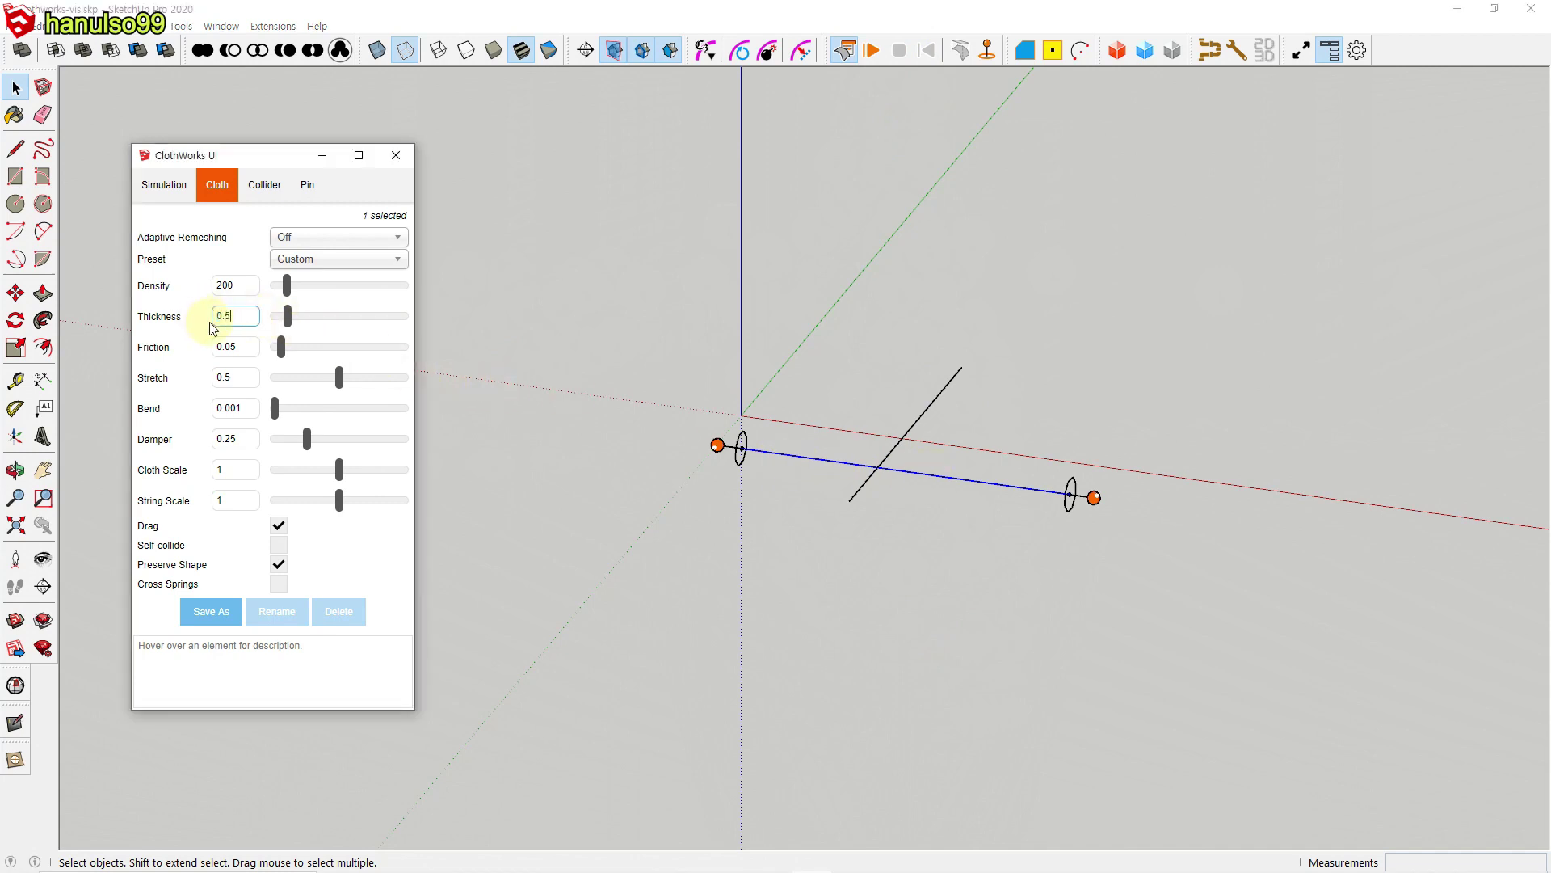
pyautogui.click(496, 320)
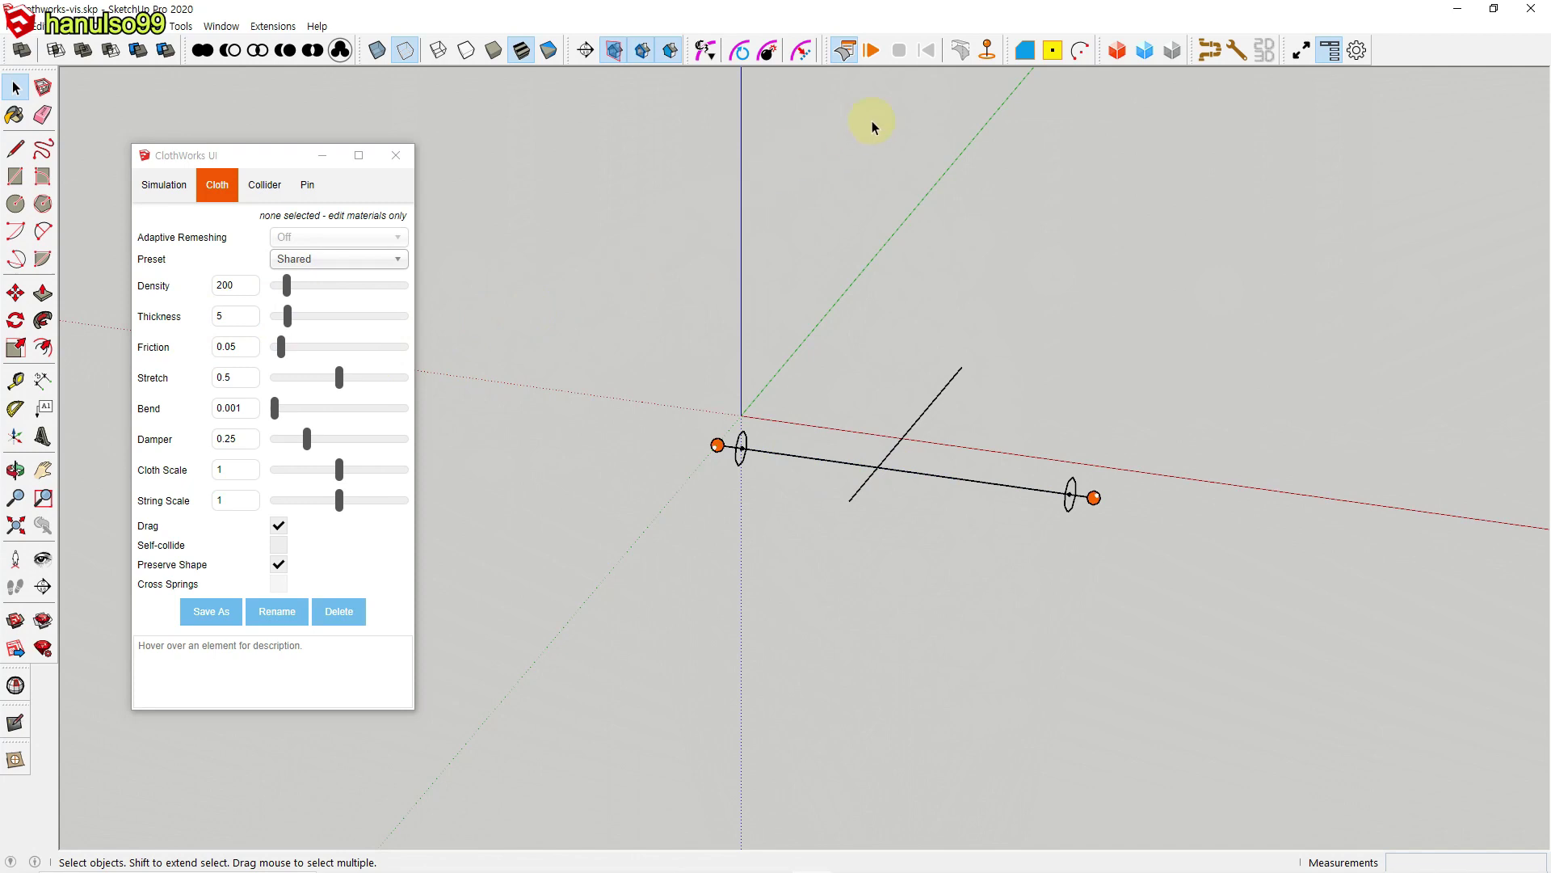
pyautogui.click(871, 51)
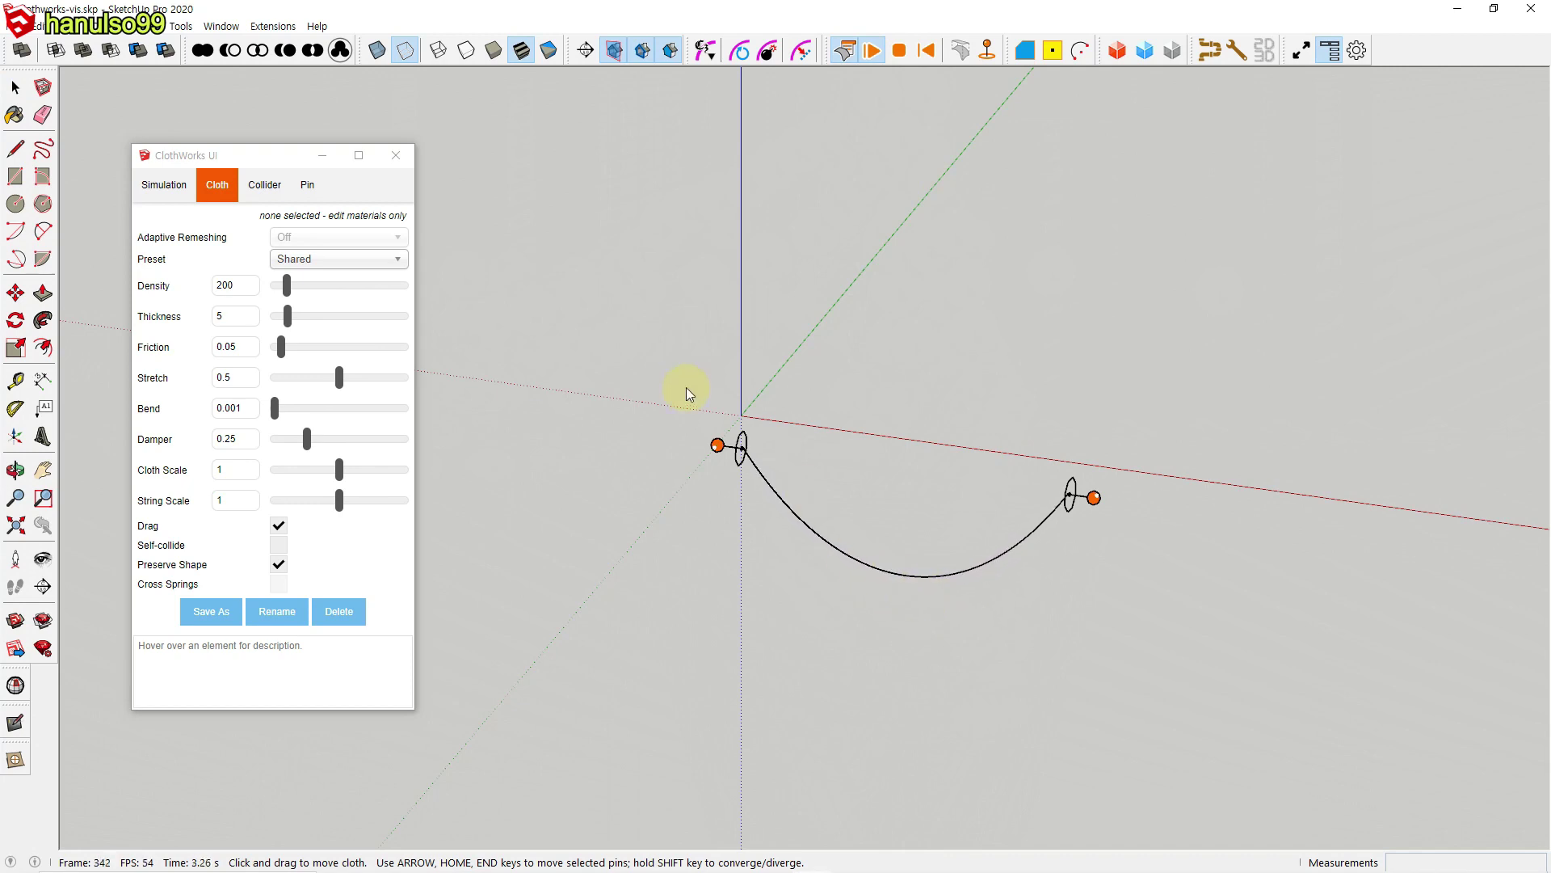
# Step: Set the simulation's Viscosity to 0.1 and reset the running string simulation
pyautogui.click(164, 185)
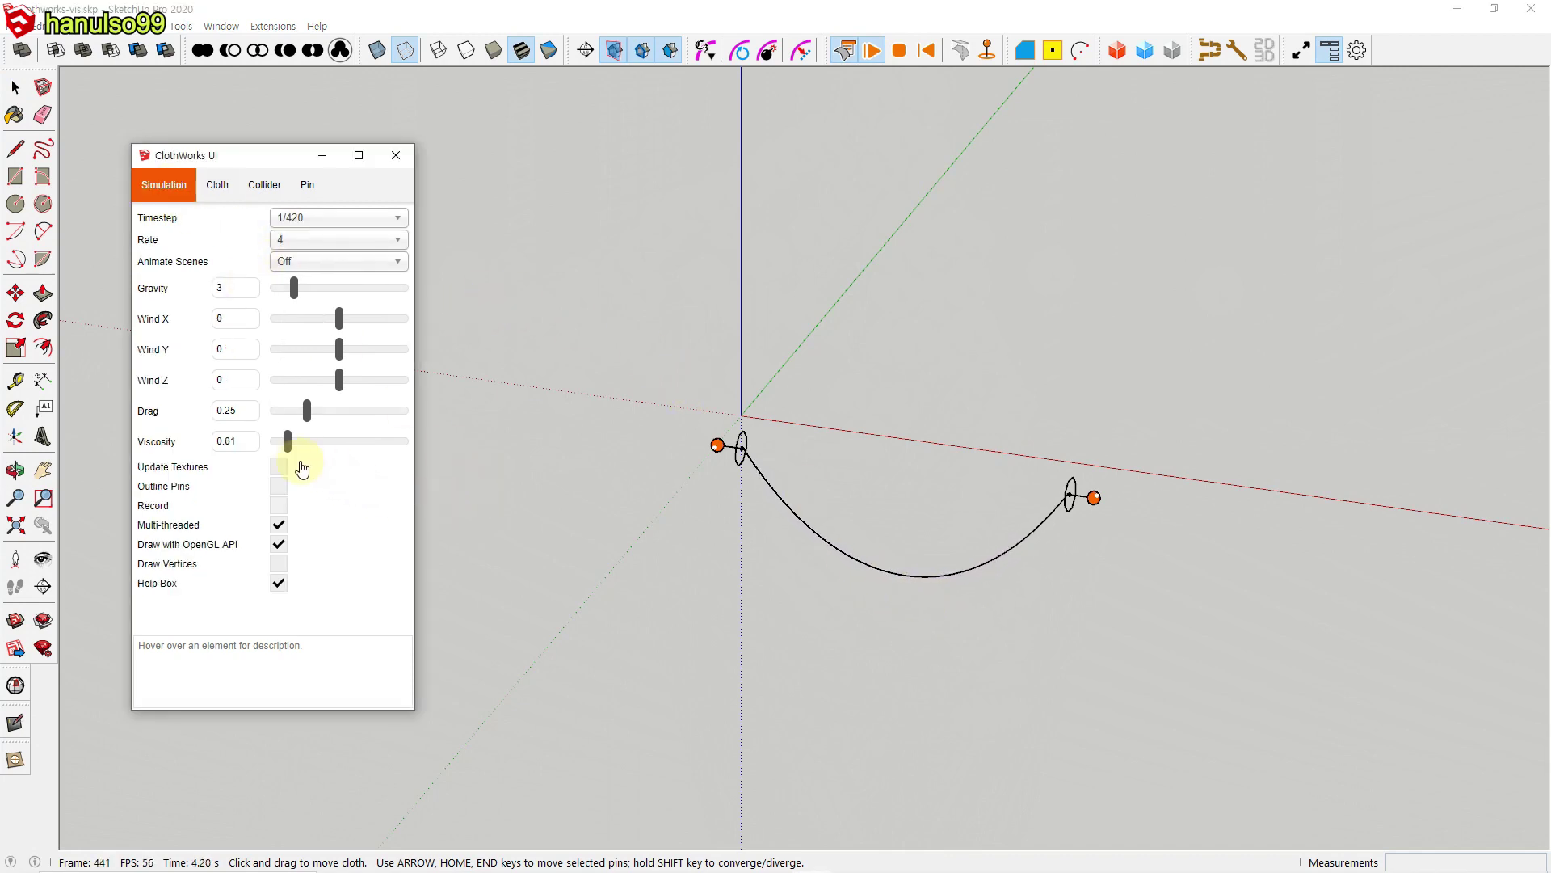
pyautogui.moveTo(287, 441); pyautogui.dragTo(457, 455)
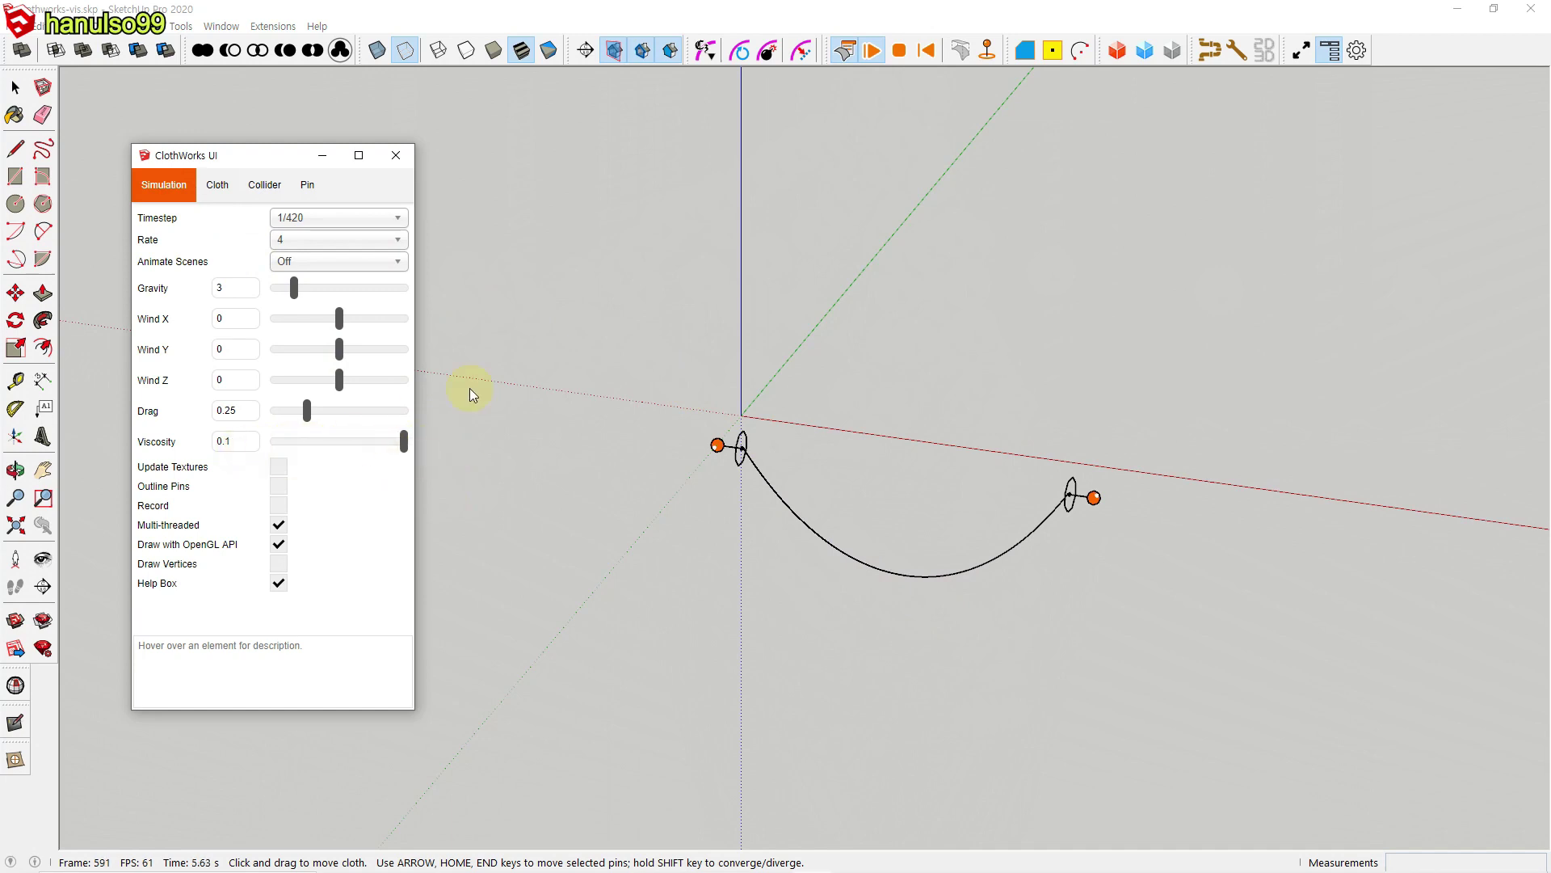
pyautogui.click(928, 53)
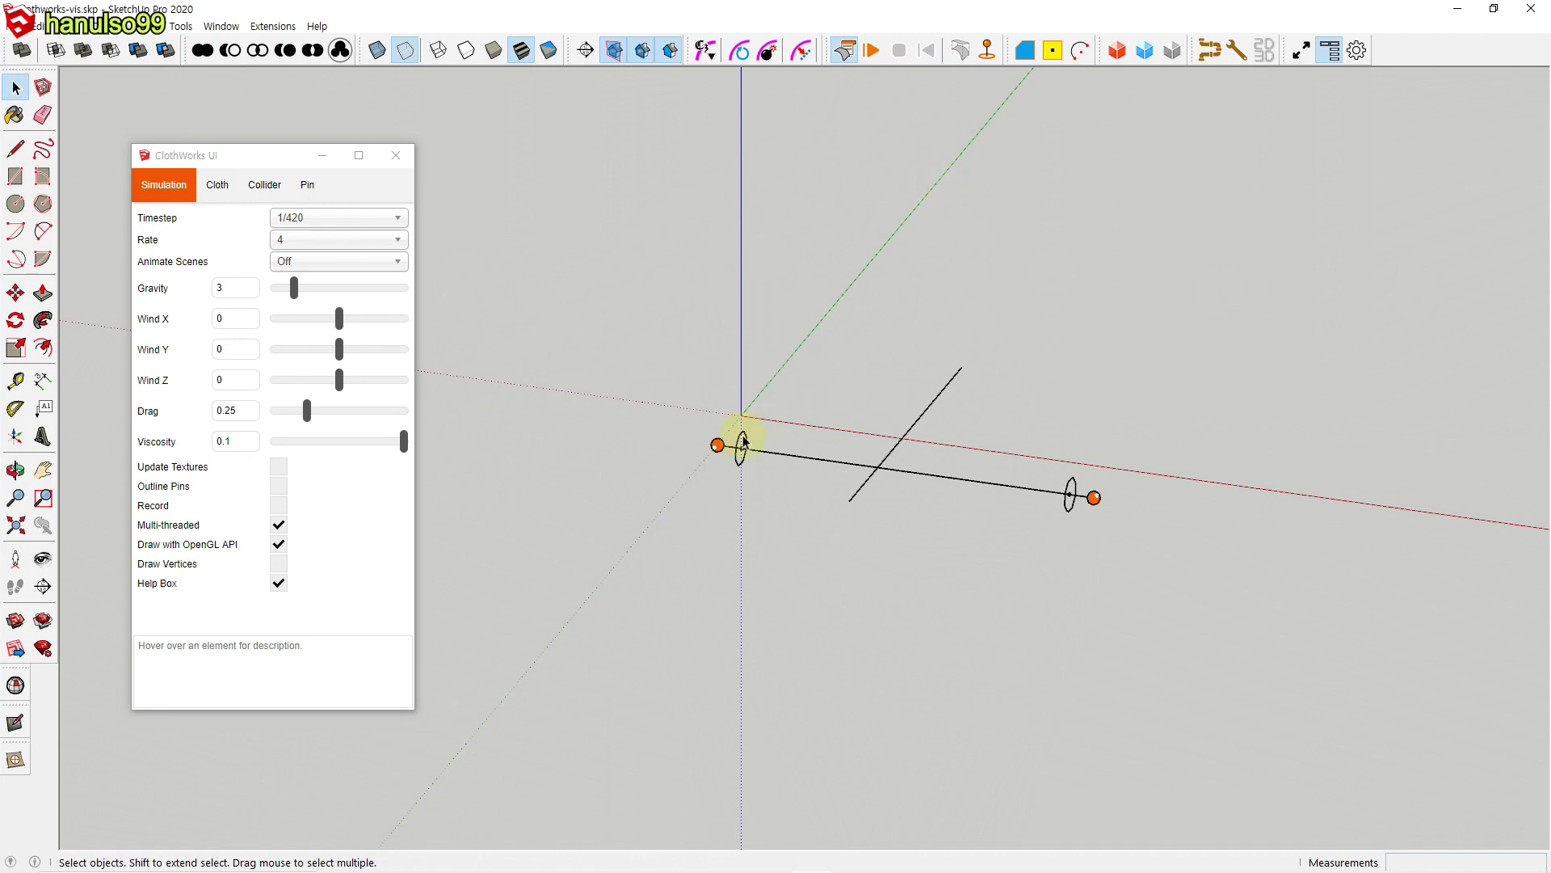
# Step: Run the crossed-string simulation twice with the new Viscosity, resetting it after each run
pyautogui.click(871, 52)
pyautogui.moveTo(911, 605)
pyautogui.mouseDown()
pyautogui.moveTo(931, 585)
pyautogui.moveTo(900, 633)
pyautogui.mouseUp()
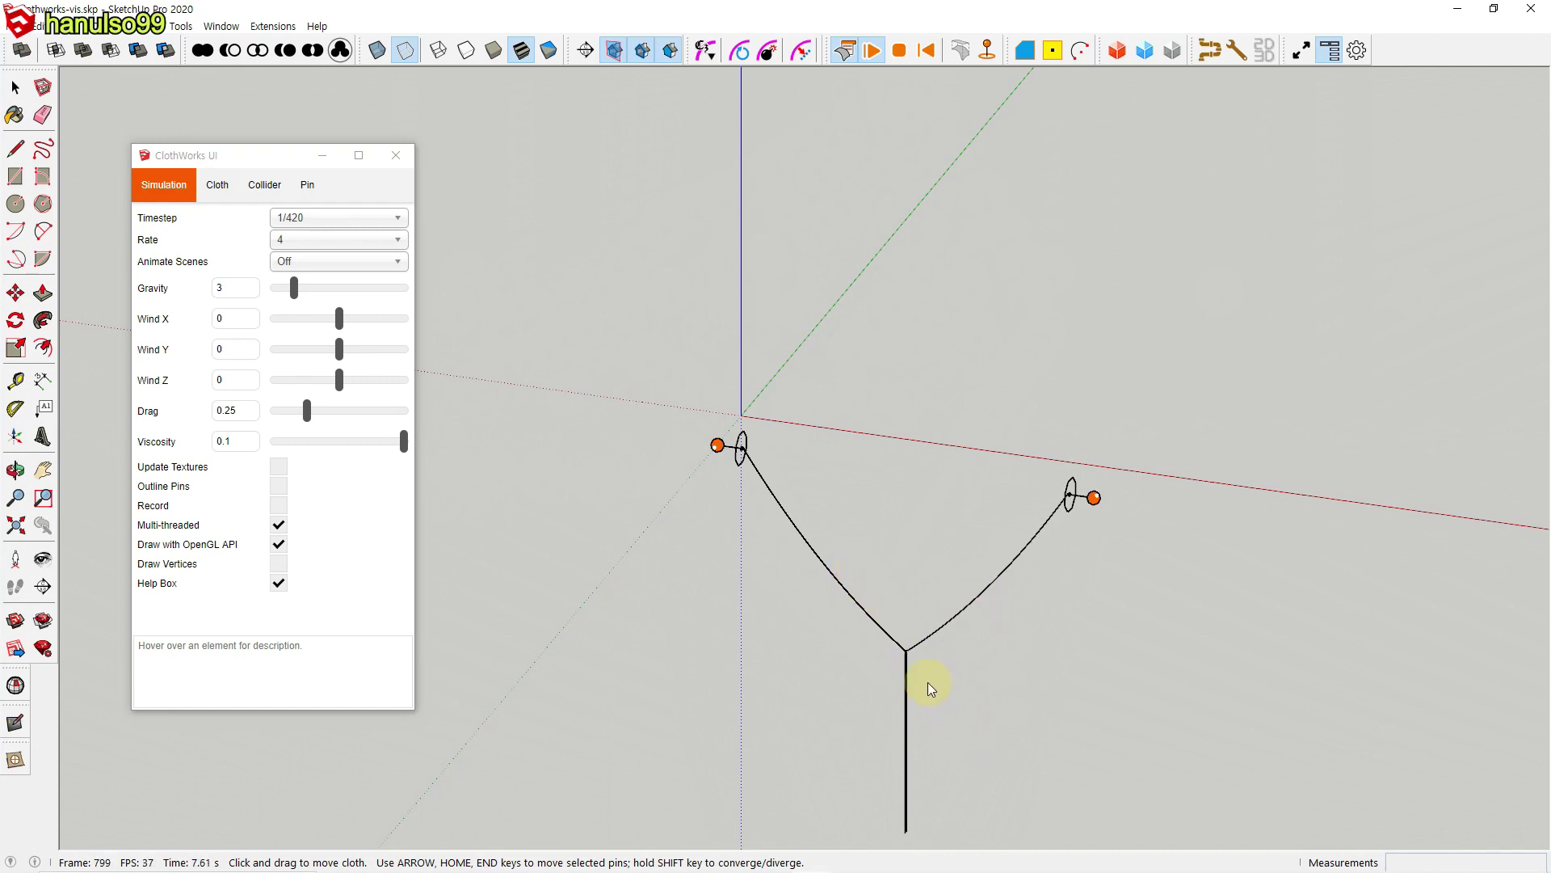
pyautogui.click(922, 51)
pyautogui.click(875, 54)
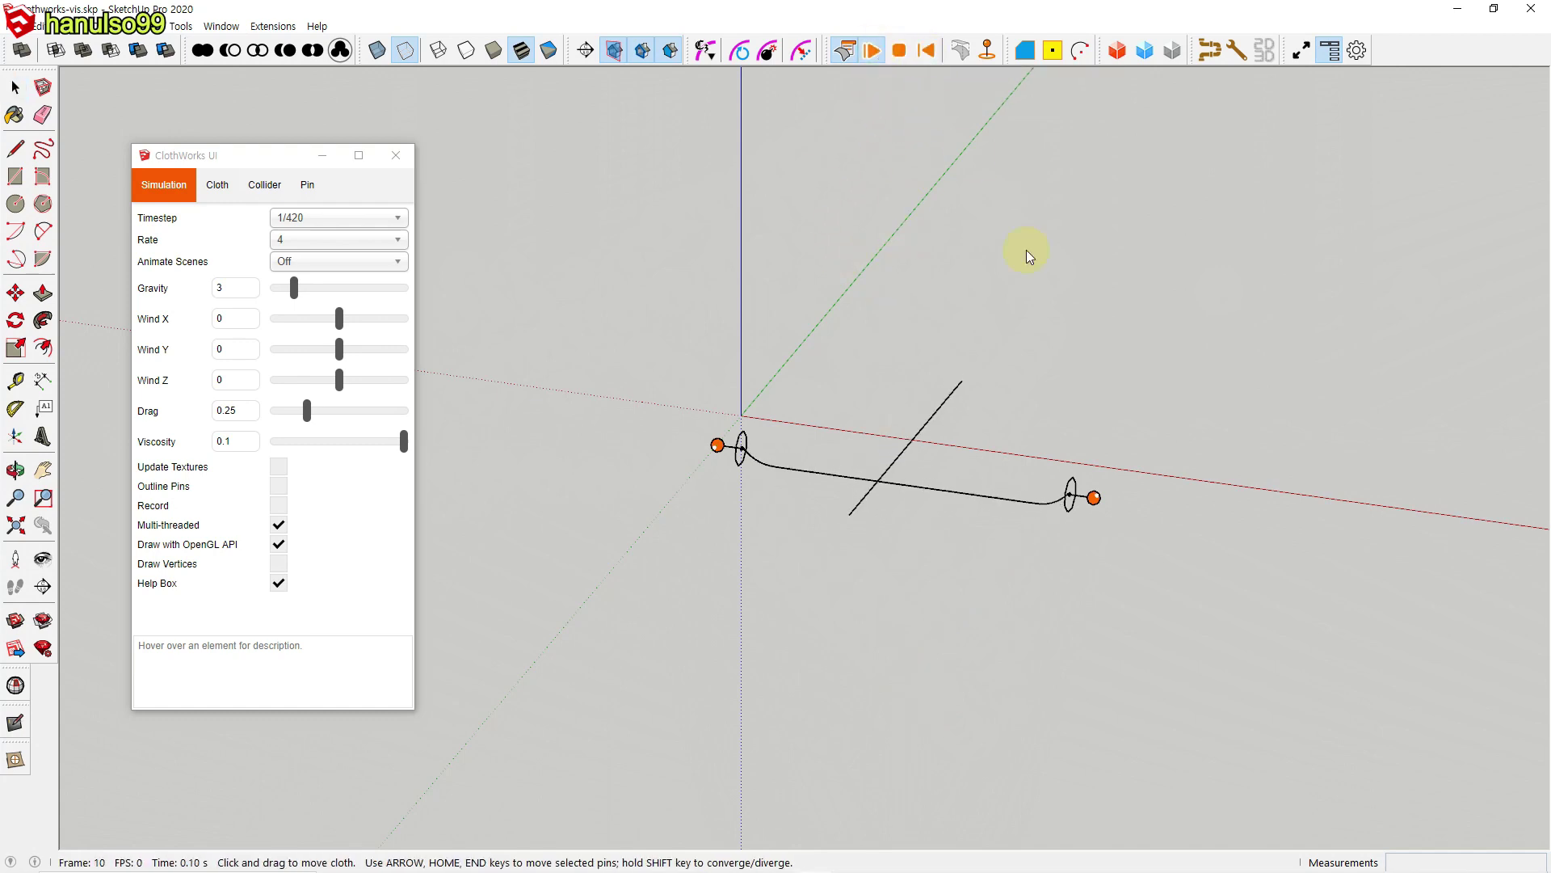
pyautogui.moveTo(929, 592); pyautogui.dragTo(929, 638)
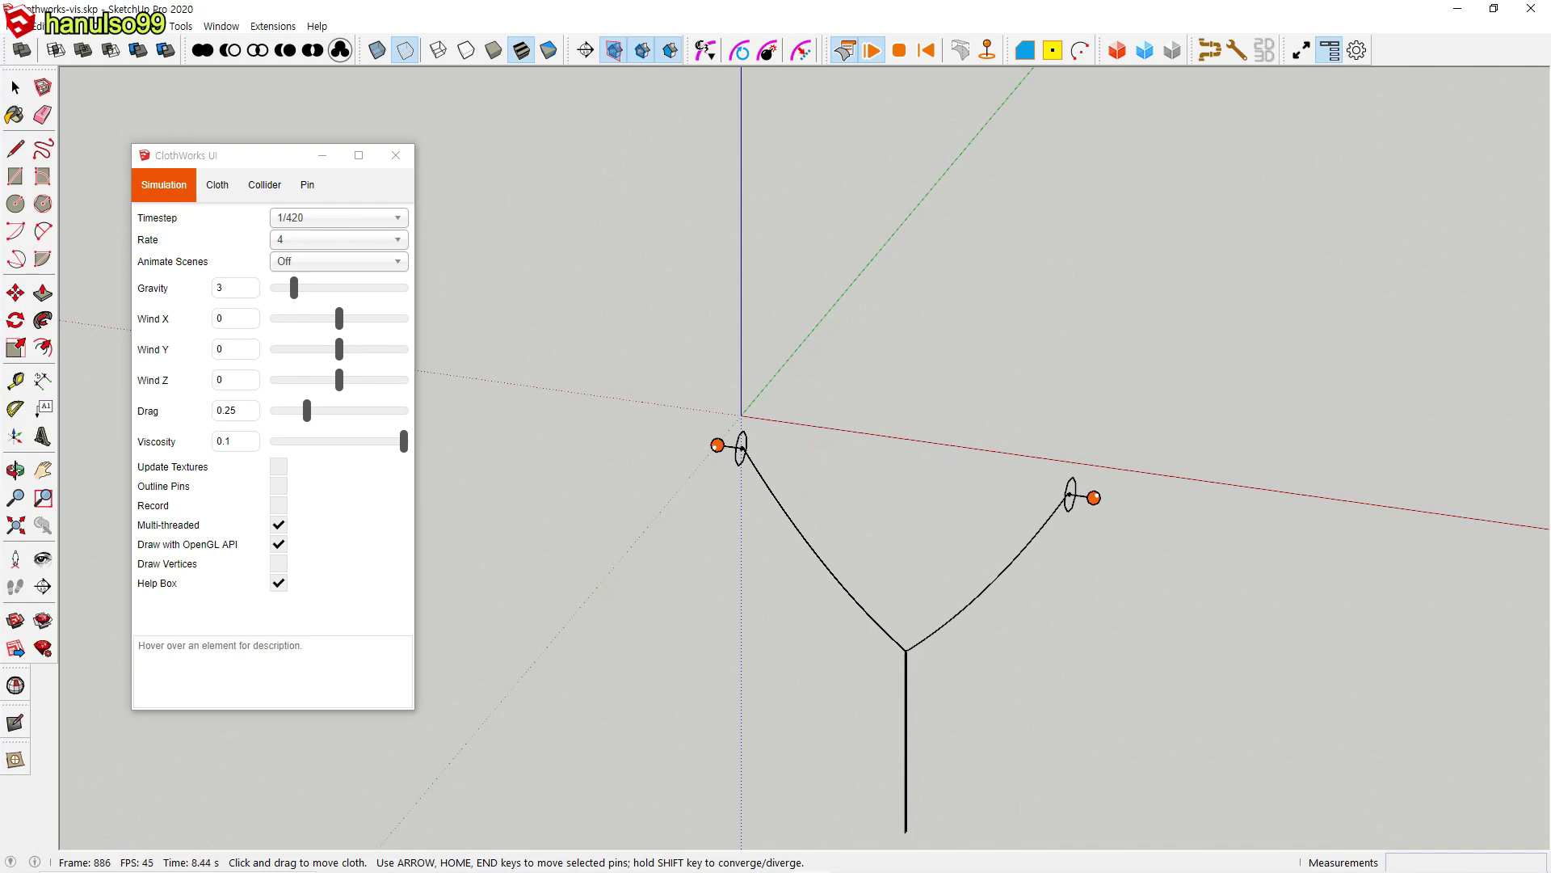
pyautogui.click(929, 50)
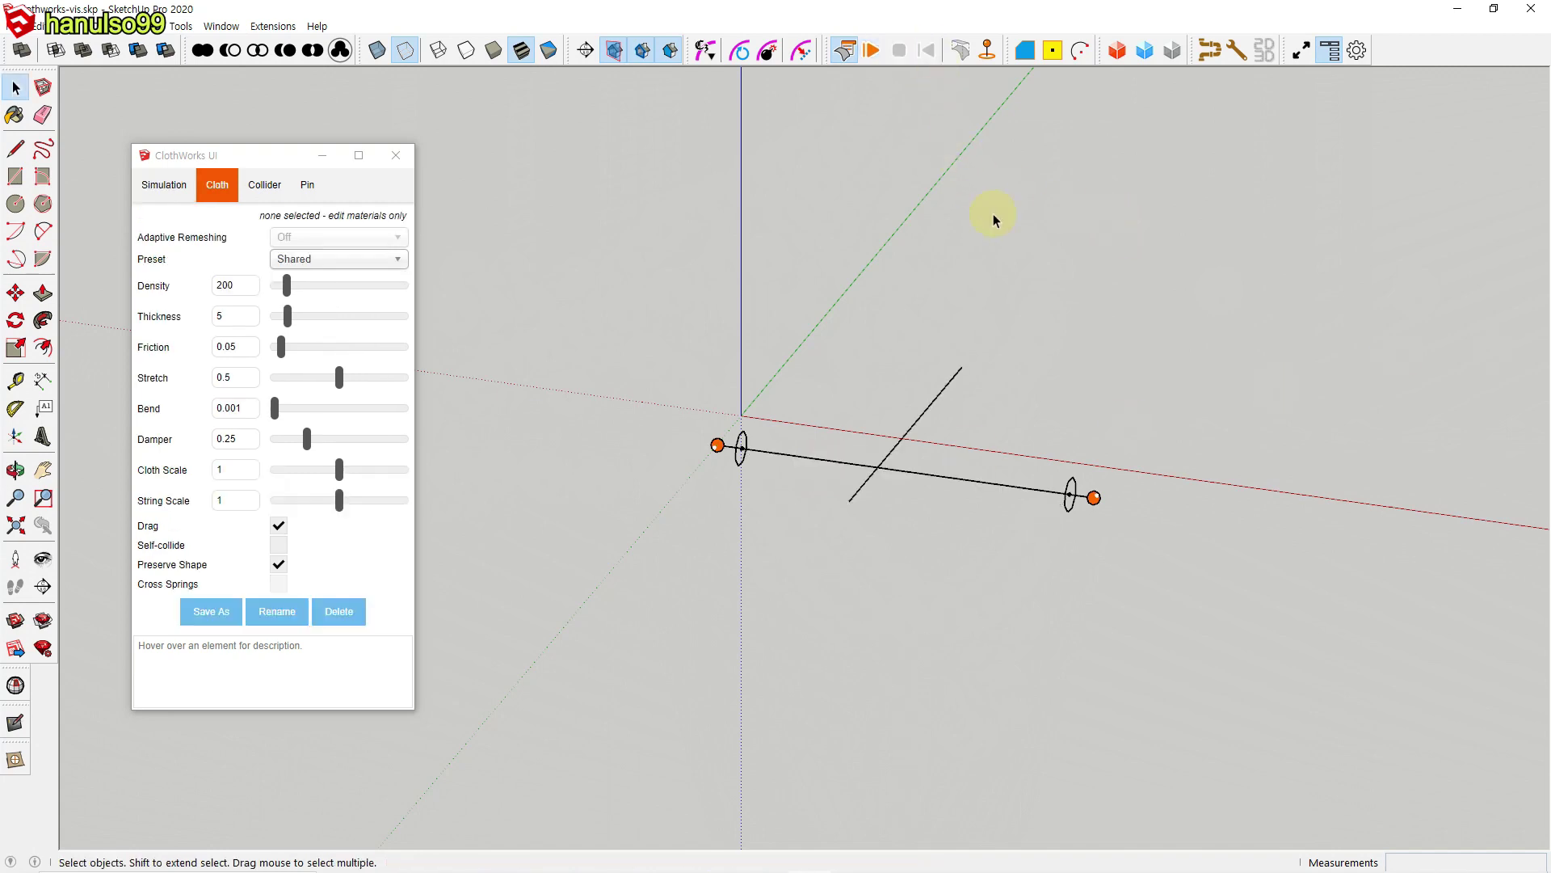
# Step: Select the crossing string and the pinned string in turn to check their cloth settings, then clear the selection
pyautogui.click(927, 421)
pyautogui.click(942, 475)
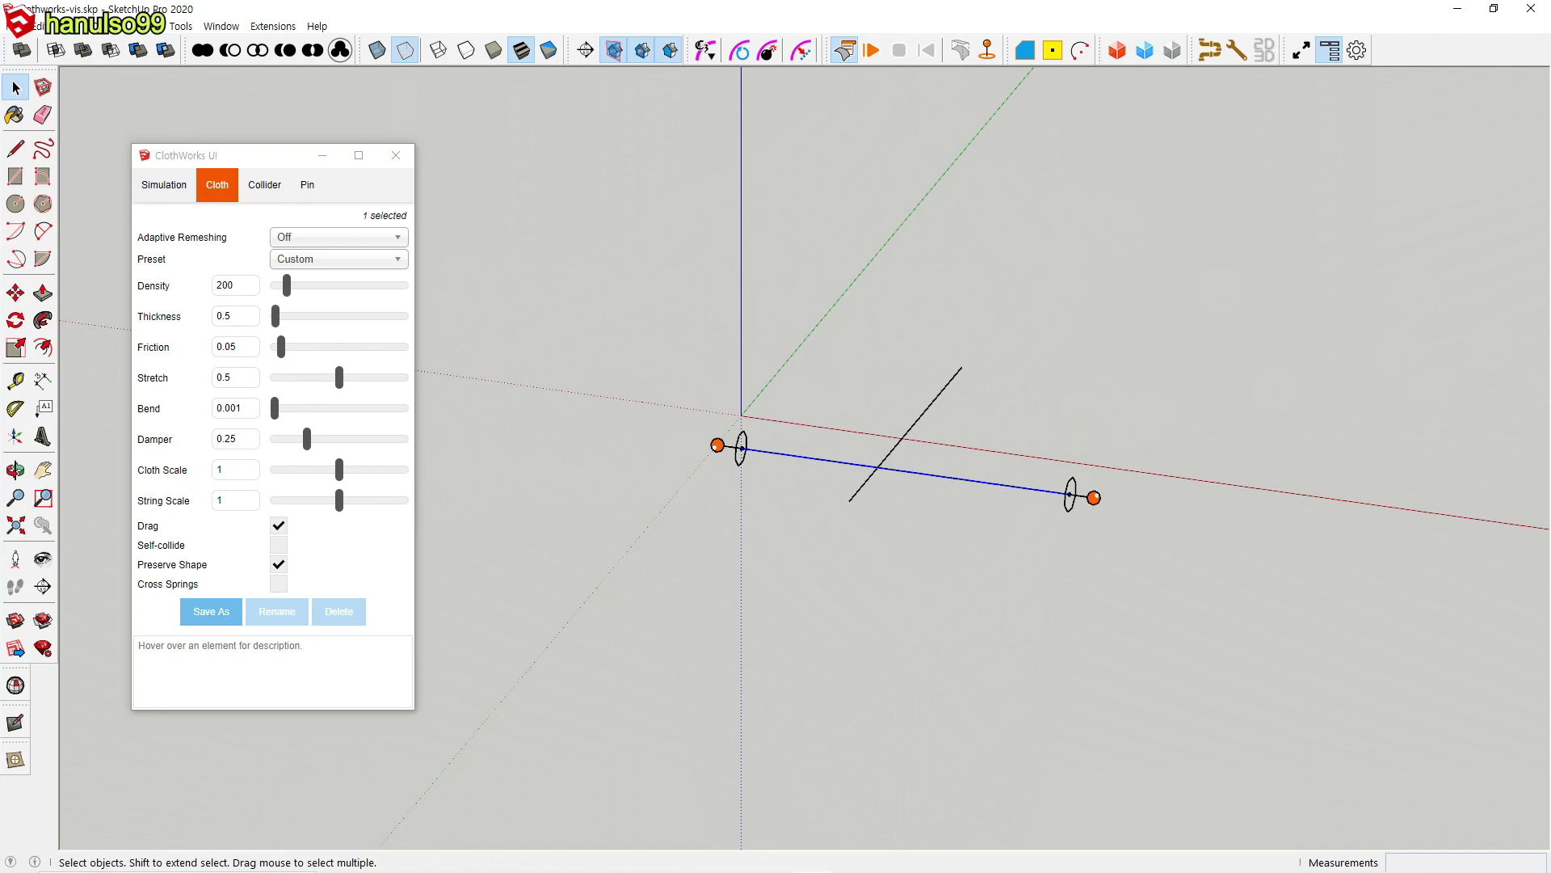
pyautogui.scroll(3, 1048, 465)
pyautogui.click(1047, 465)
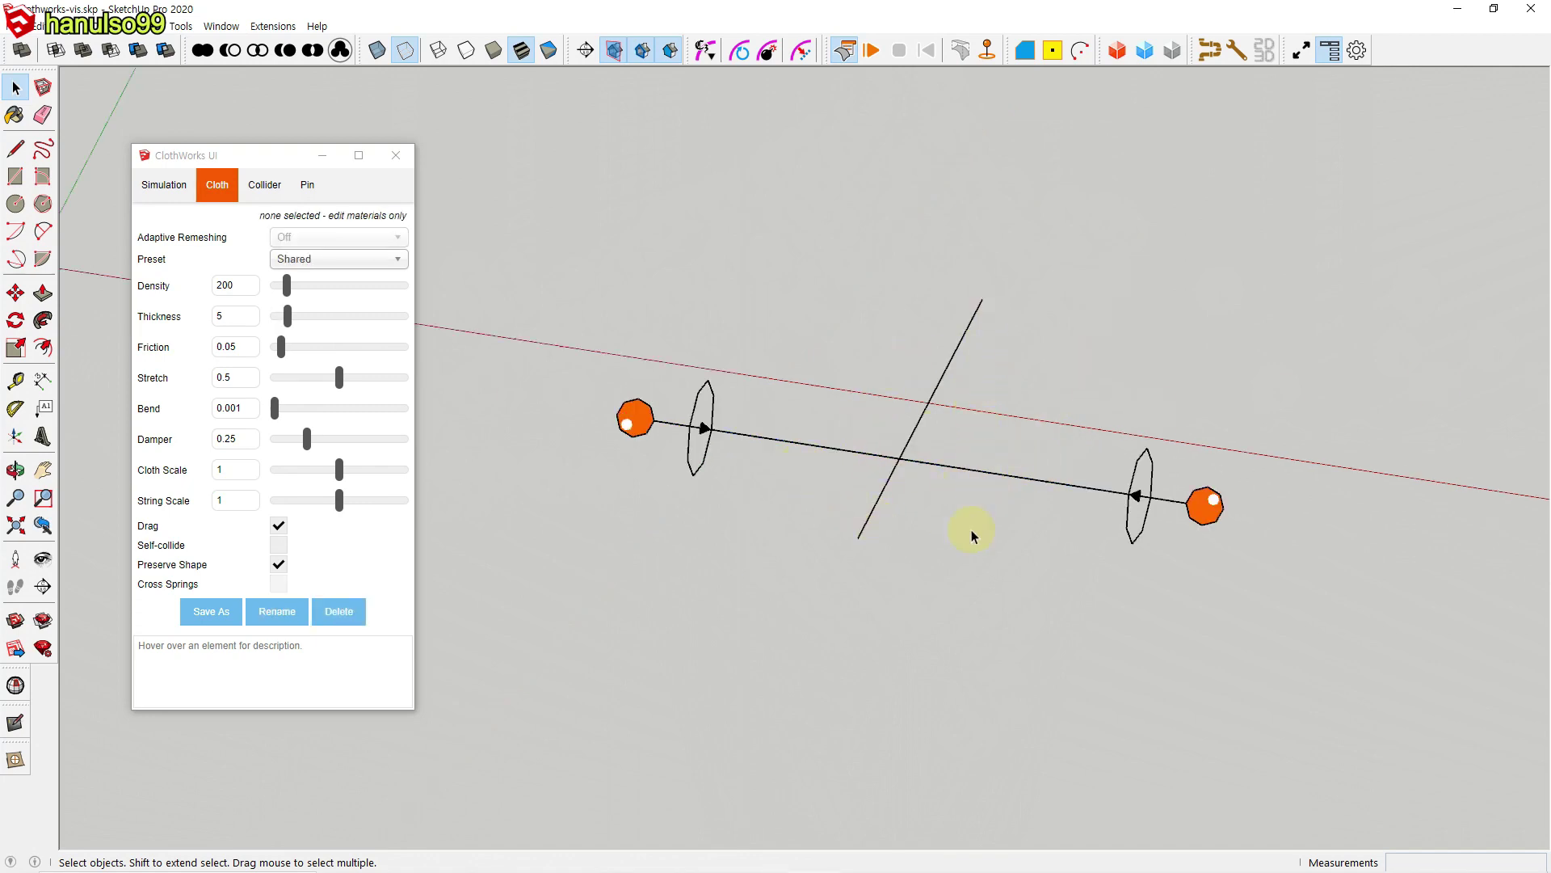
# Step: Run the crossed-string simulation once more to watch the unpinned string meet the pinned one, and reset it
pyautogui.moveTo(935, 536)
pyautogui.mouseDown(button='middle')
pyautogui.moveTo(797, 356)
pyautogui.moveTo(900, 530)
pyautogui.moveTo(944, 565)
pyautogui.mouseUp(button='middle')
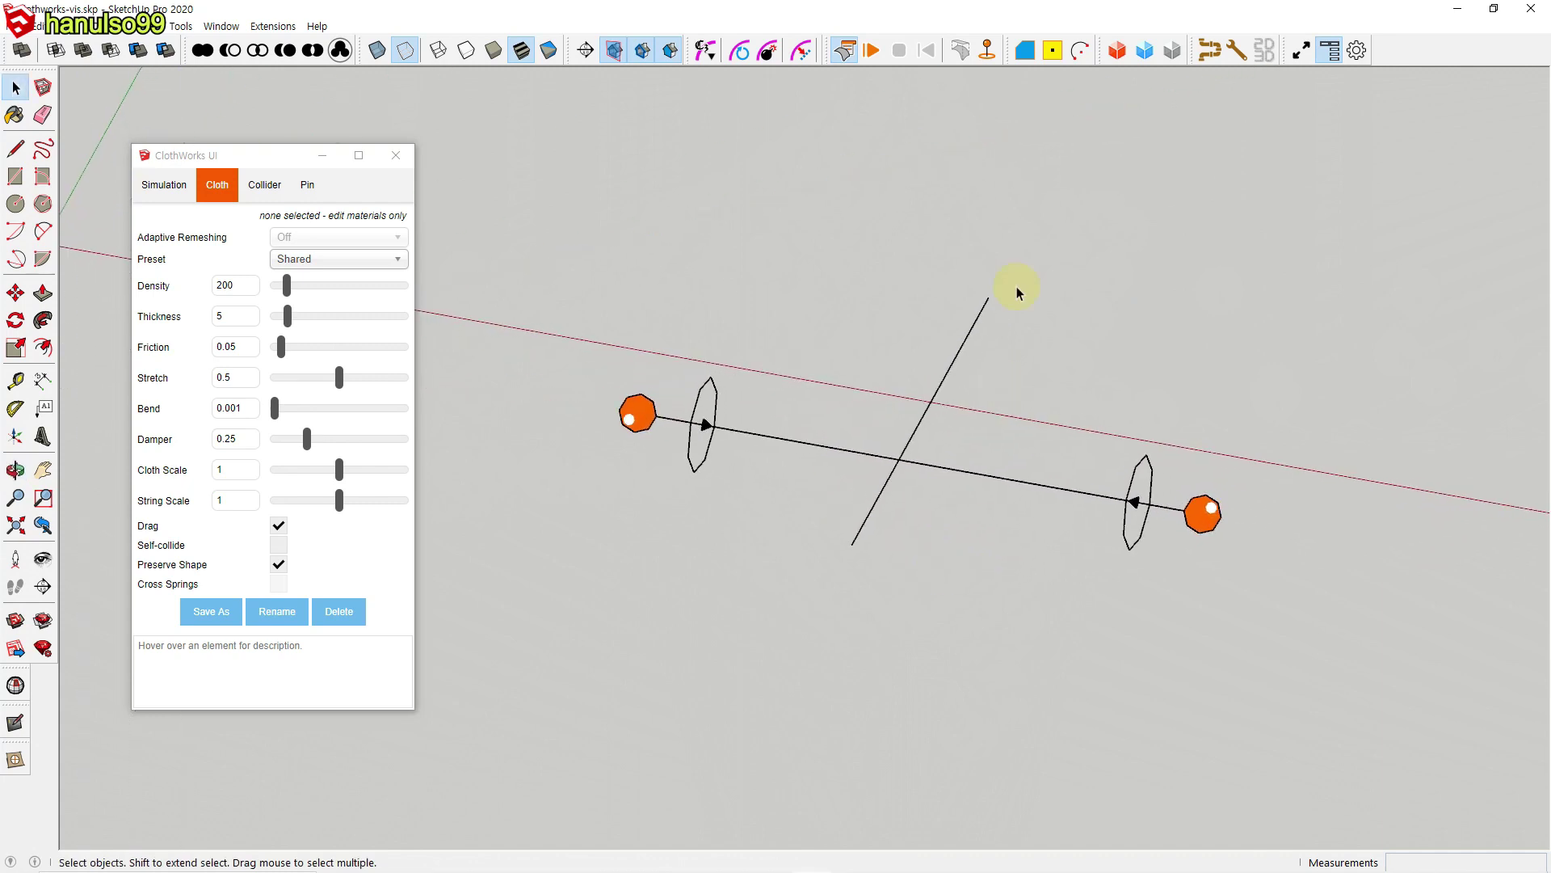
pyautogui.click(875, 51)
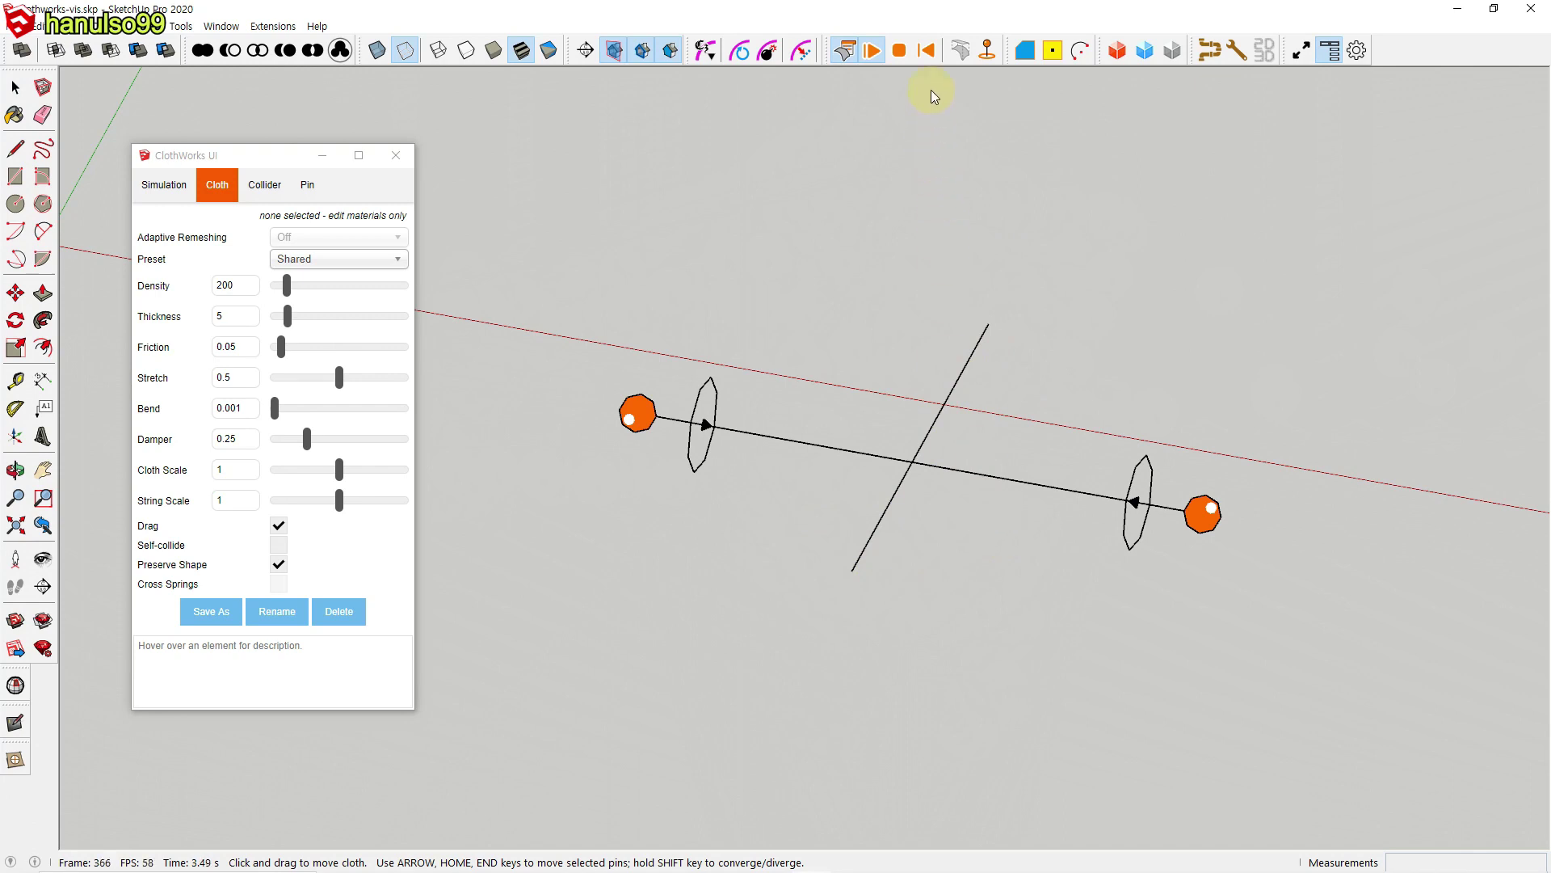
pyautogui.click(927, 51)
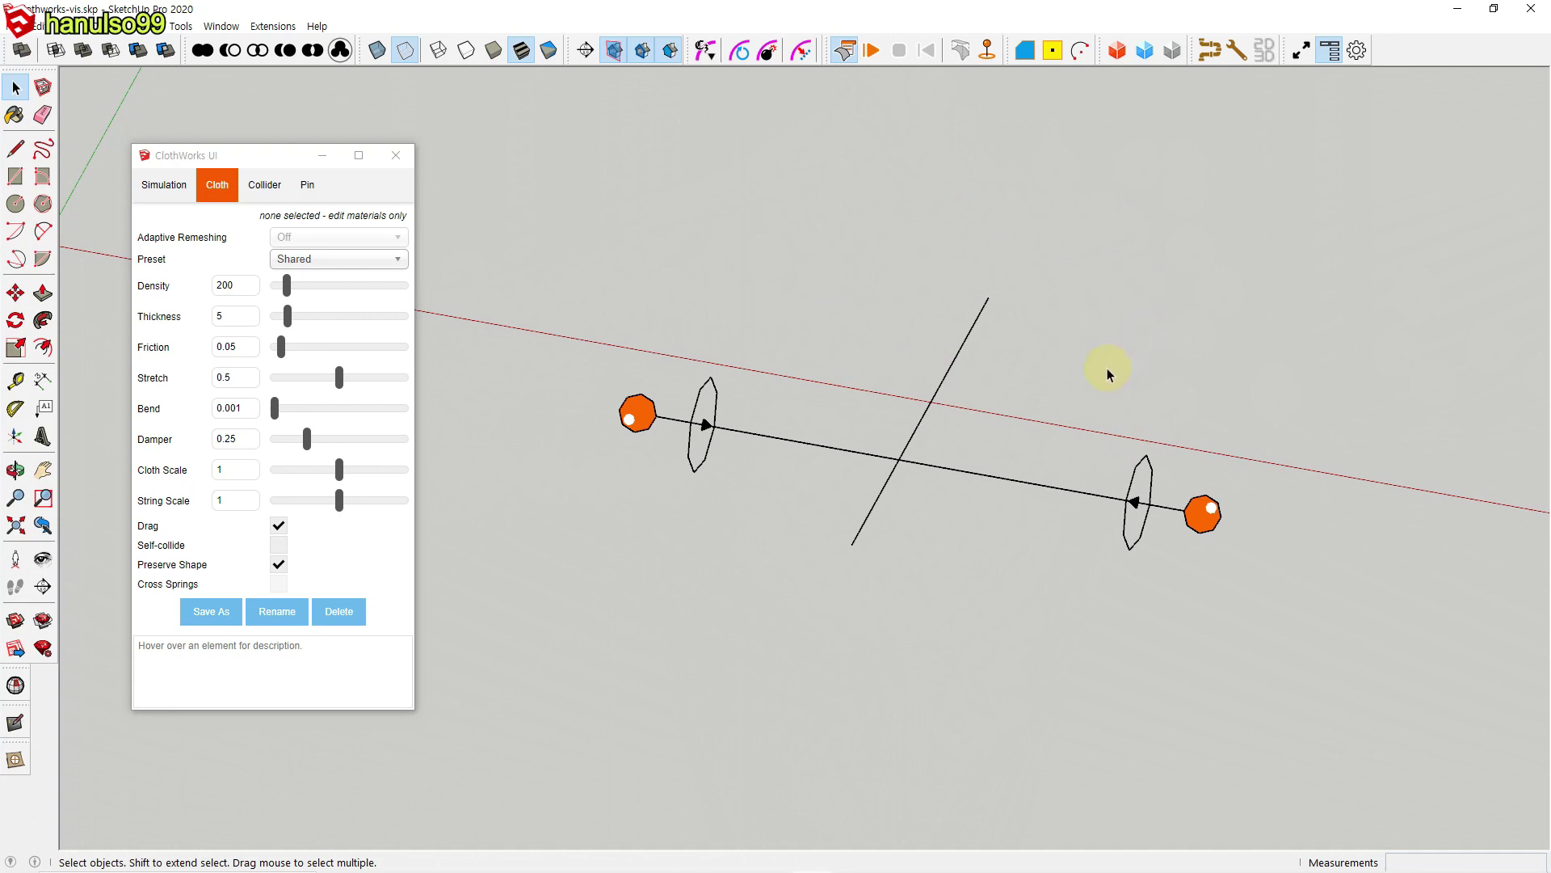
# Step: Split the edges of the unpinned crossing string with ClothWorks, using a String Padding of 1.00 mm
pyautogui.click(924, 429)
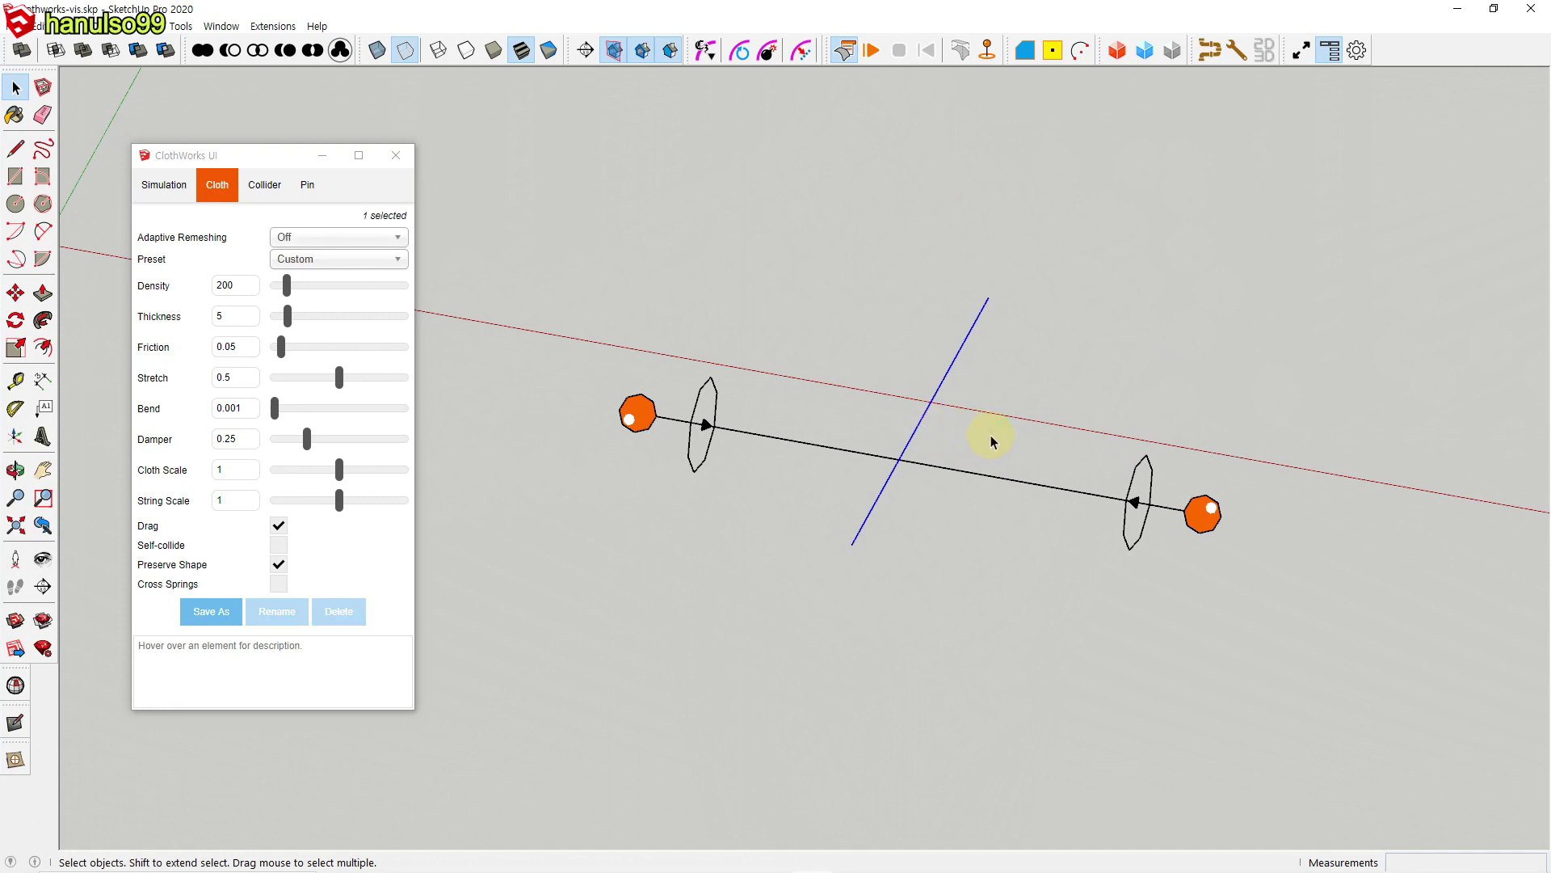
pyautogui.rightClick(924, 426)
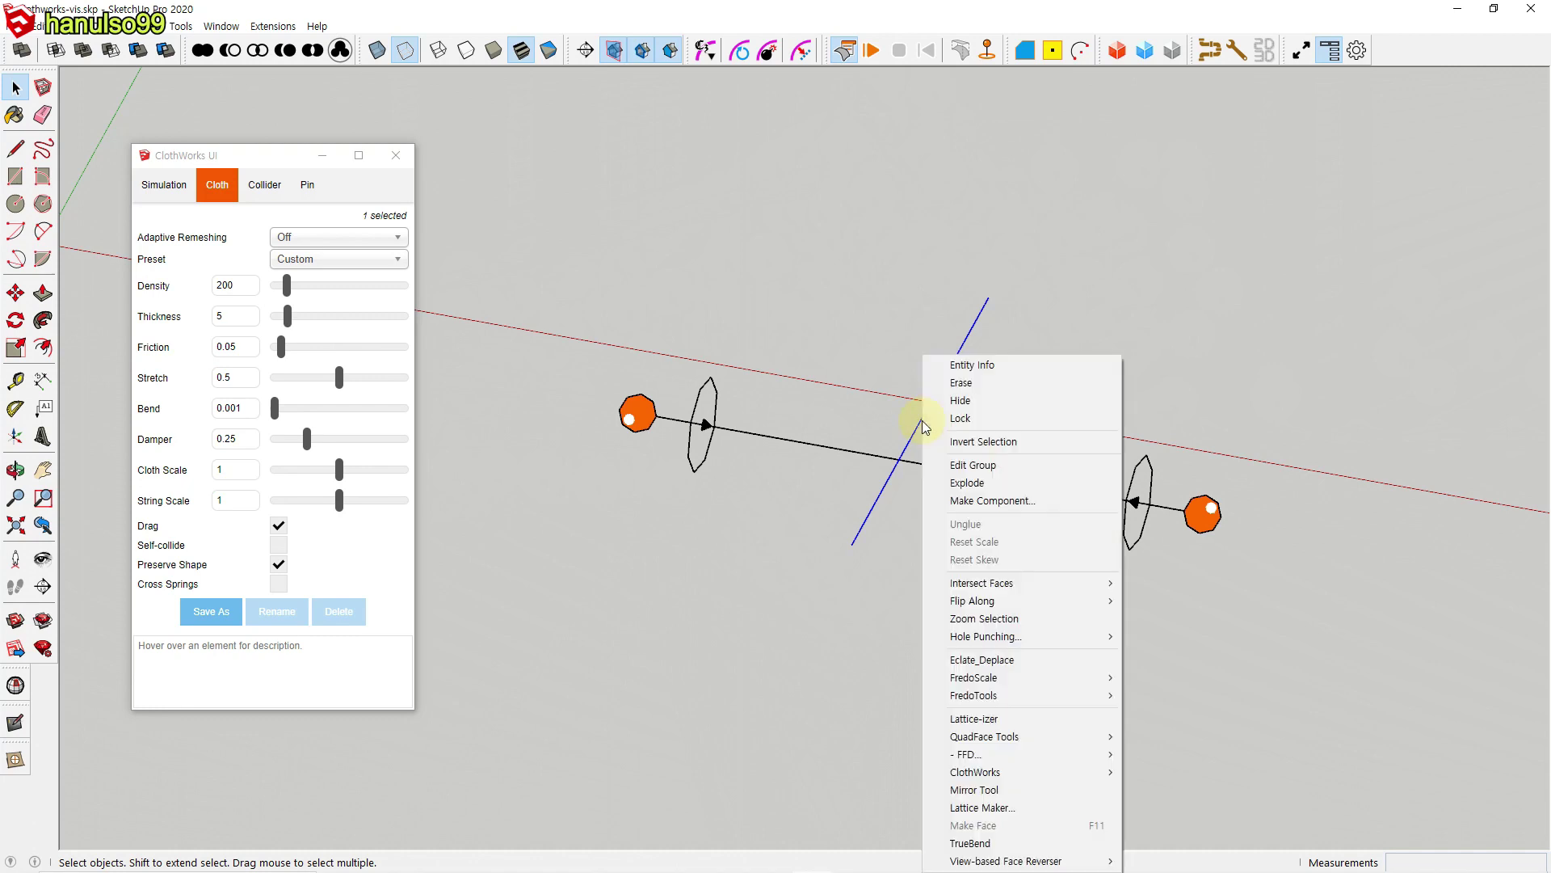
pyautogui.moveTo(997, 771)
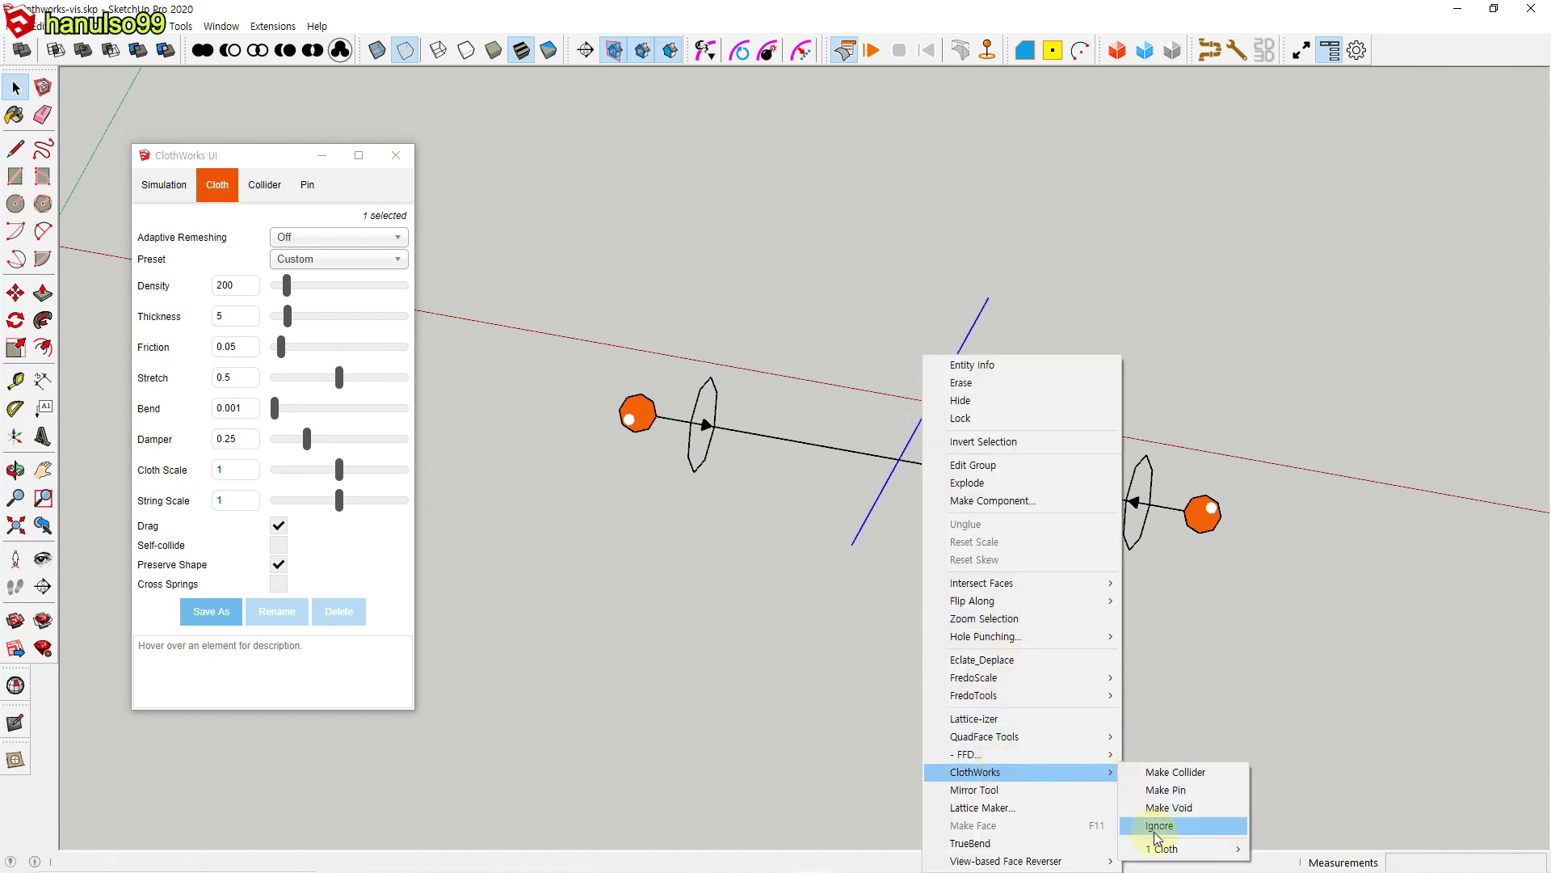
pyautogui.moveTo(1210, 853)
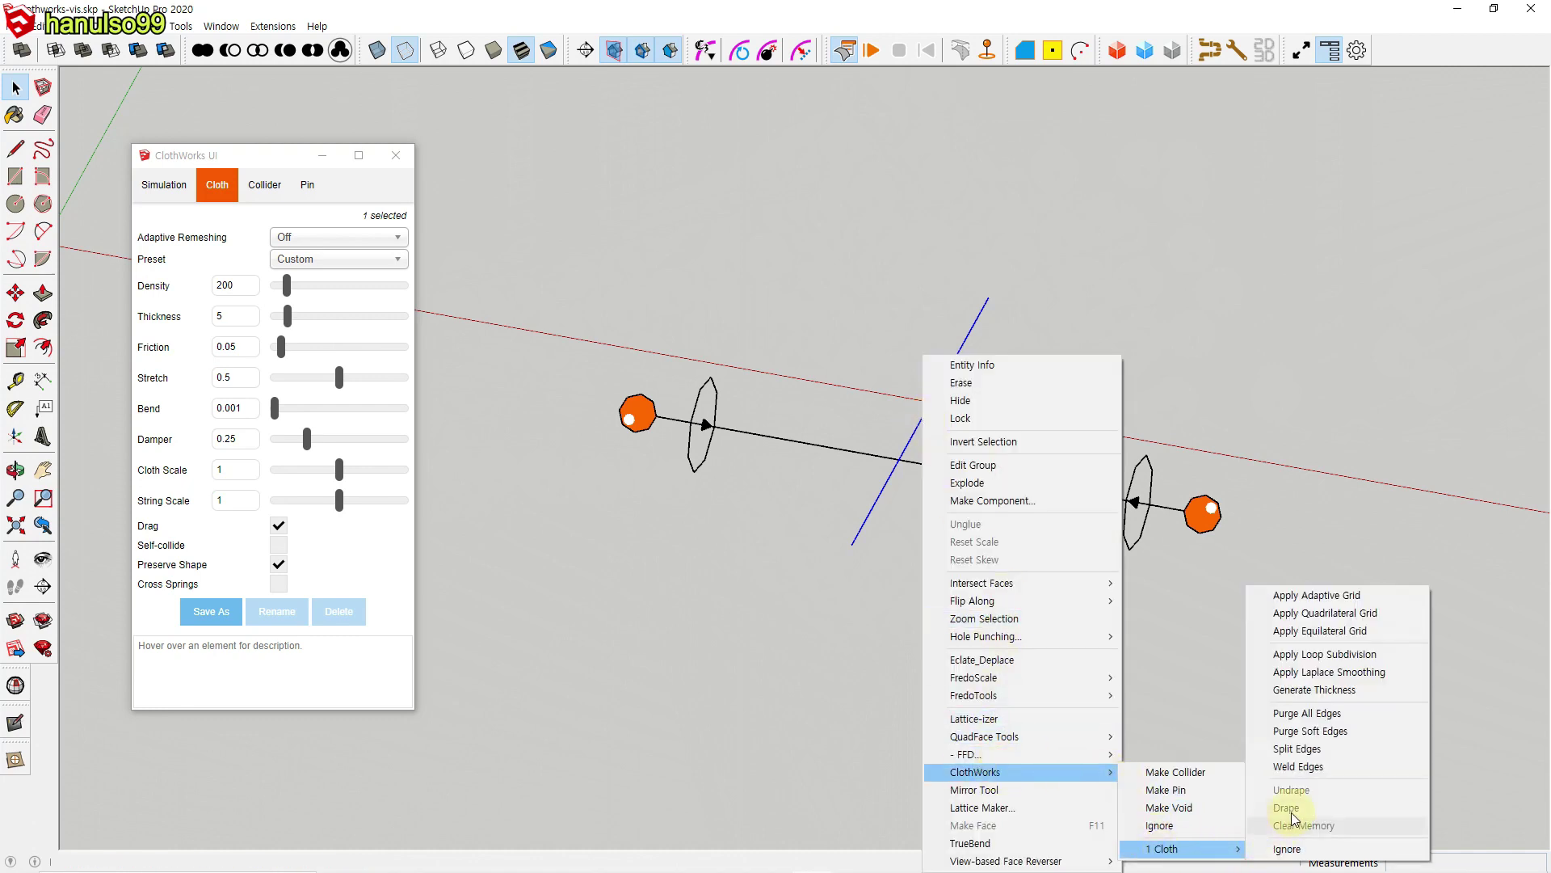
pyautogui.click(1322, 755)
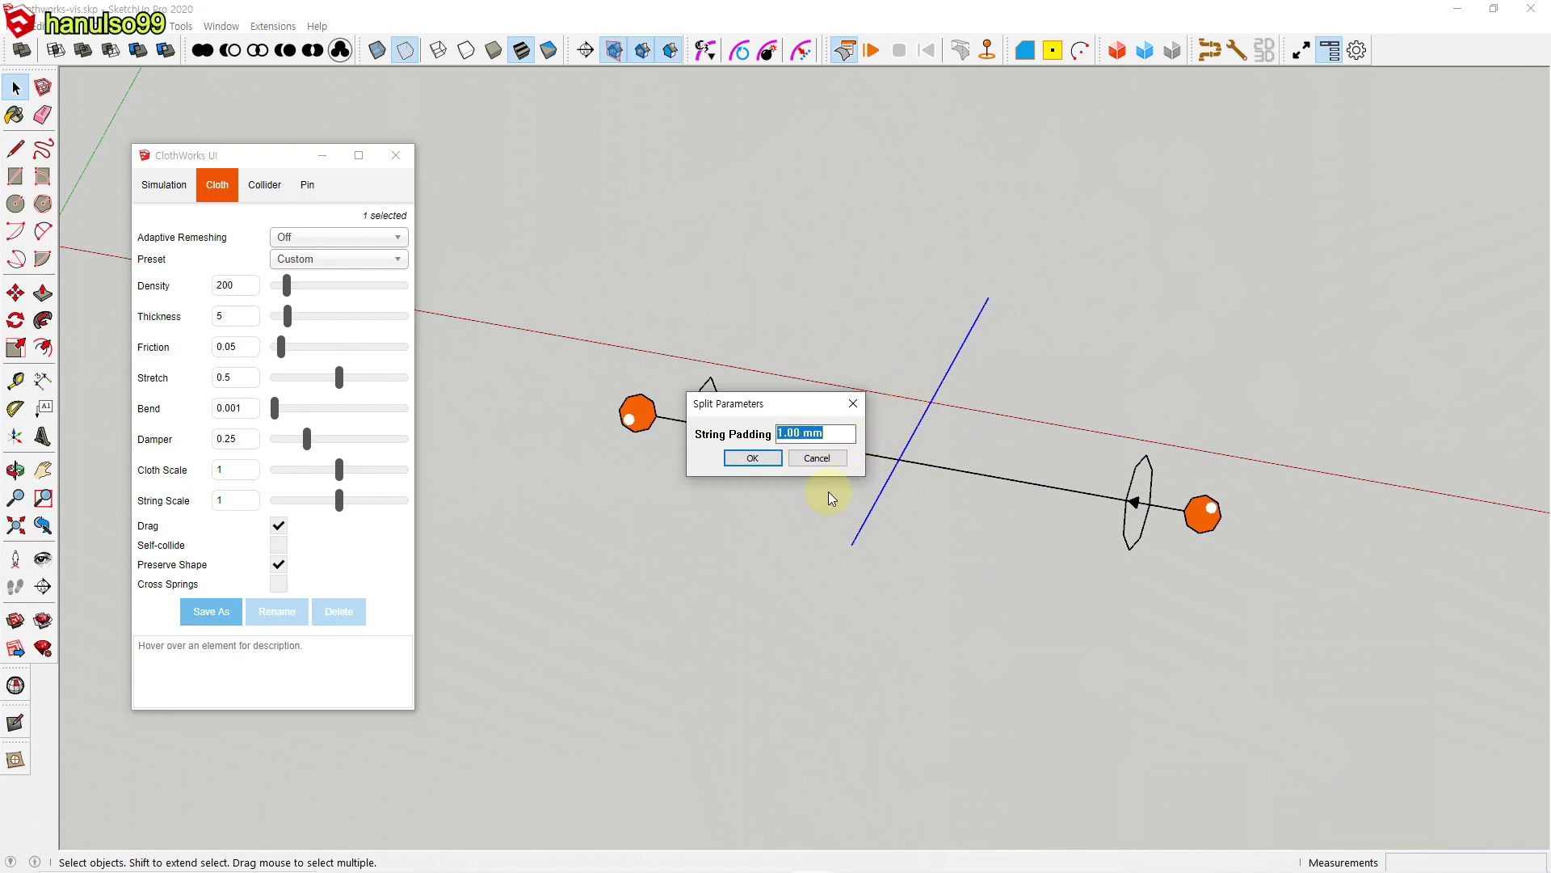
pyautogui.click(752, 458)
# Step: Split the pinned string's edges with a String Padding of 1.00 mm, and run and reset the crossed-string simulation
pyautogui.click(942, 475)
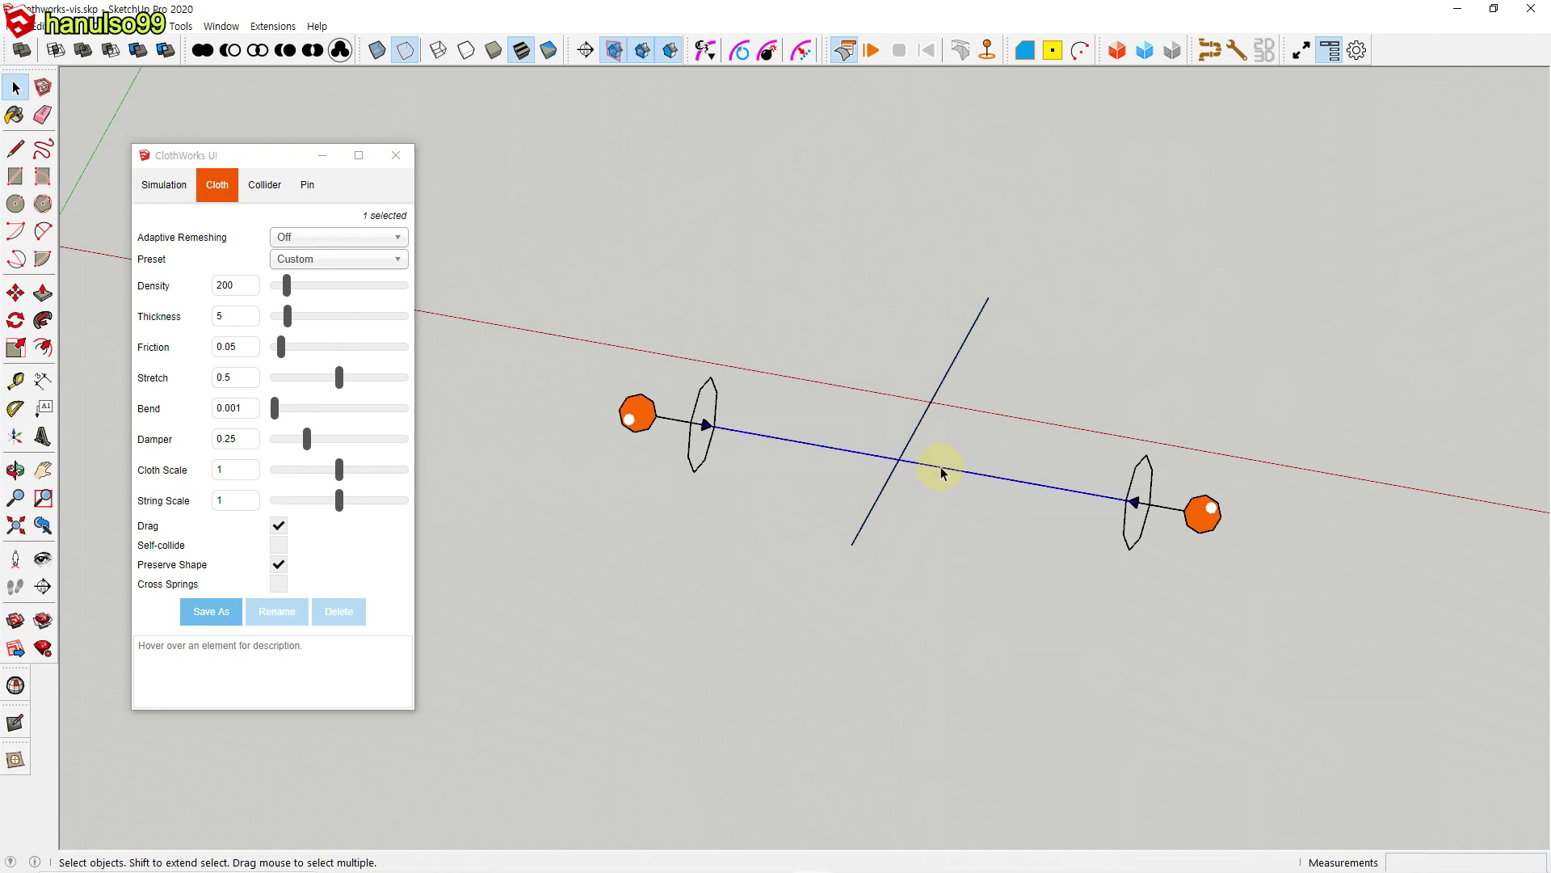
pyautogui.rightClick(942, 474)
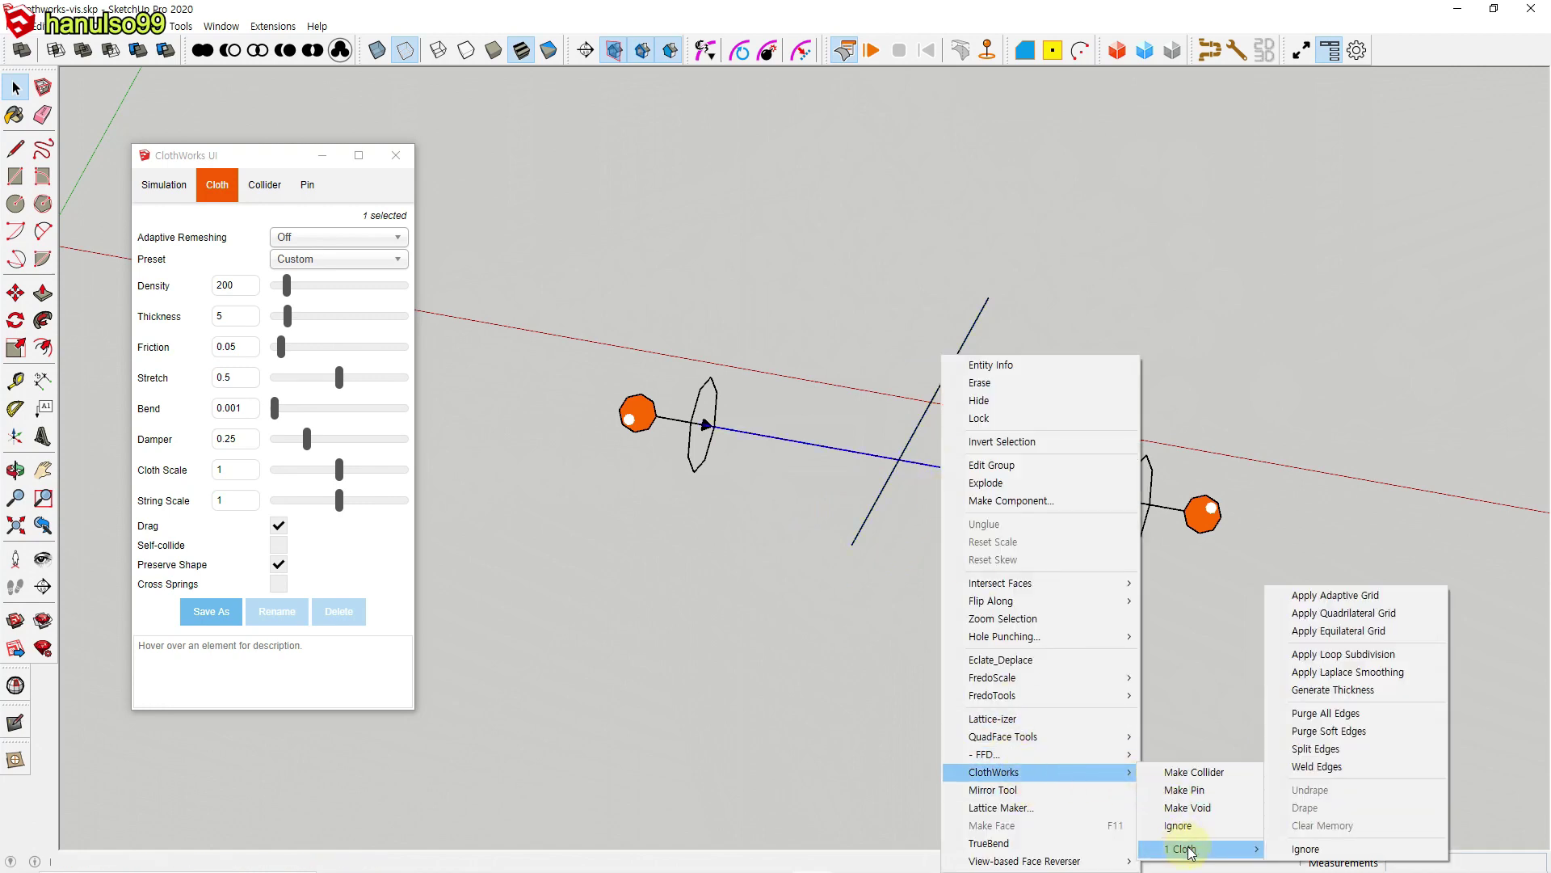
pyautogui.click(1316, 749)
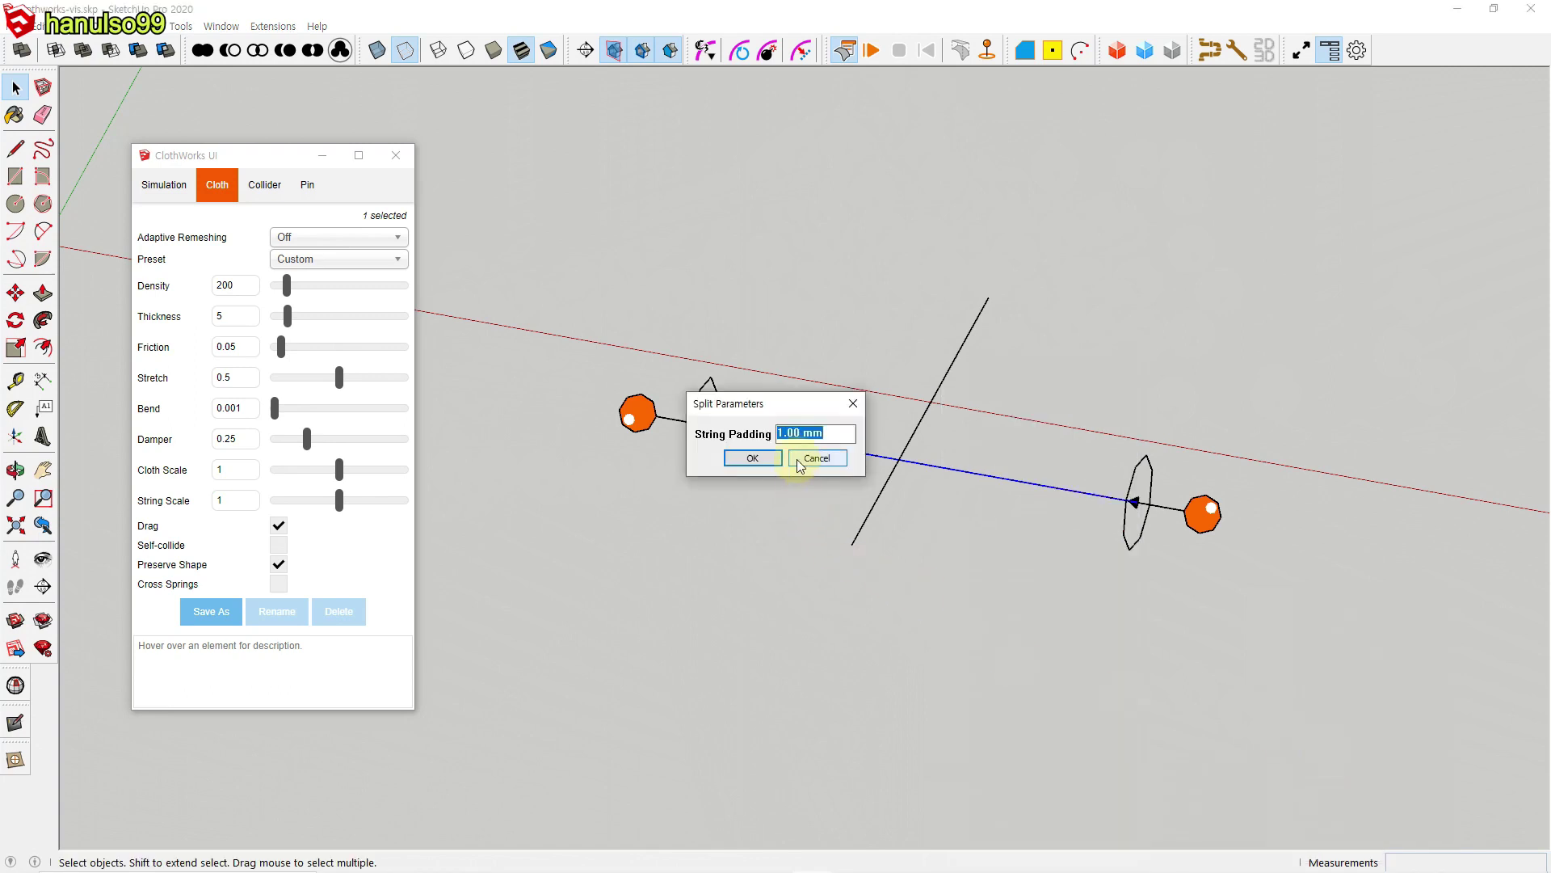
pyautogui.click(762, 460)
pyautogui.click(906, 542)
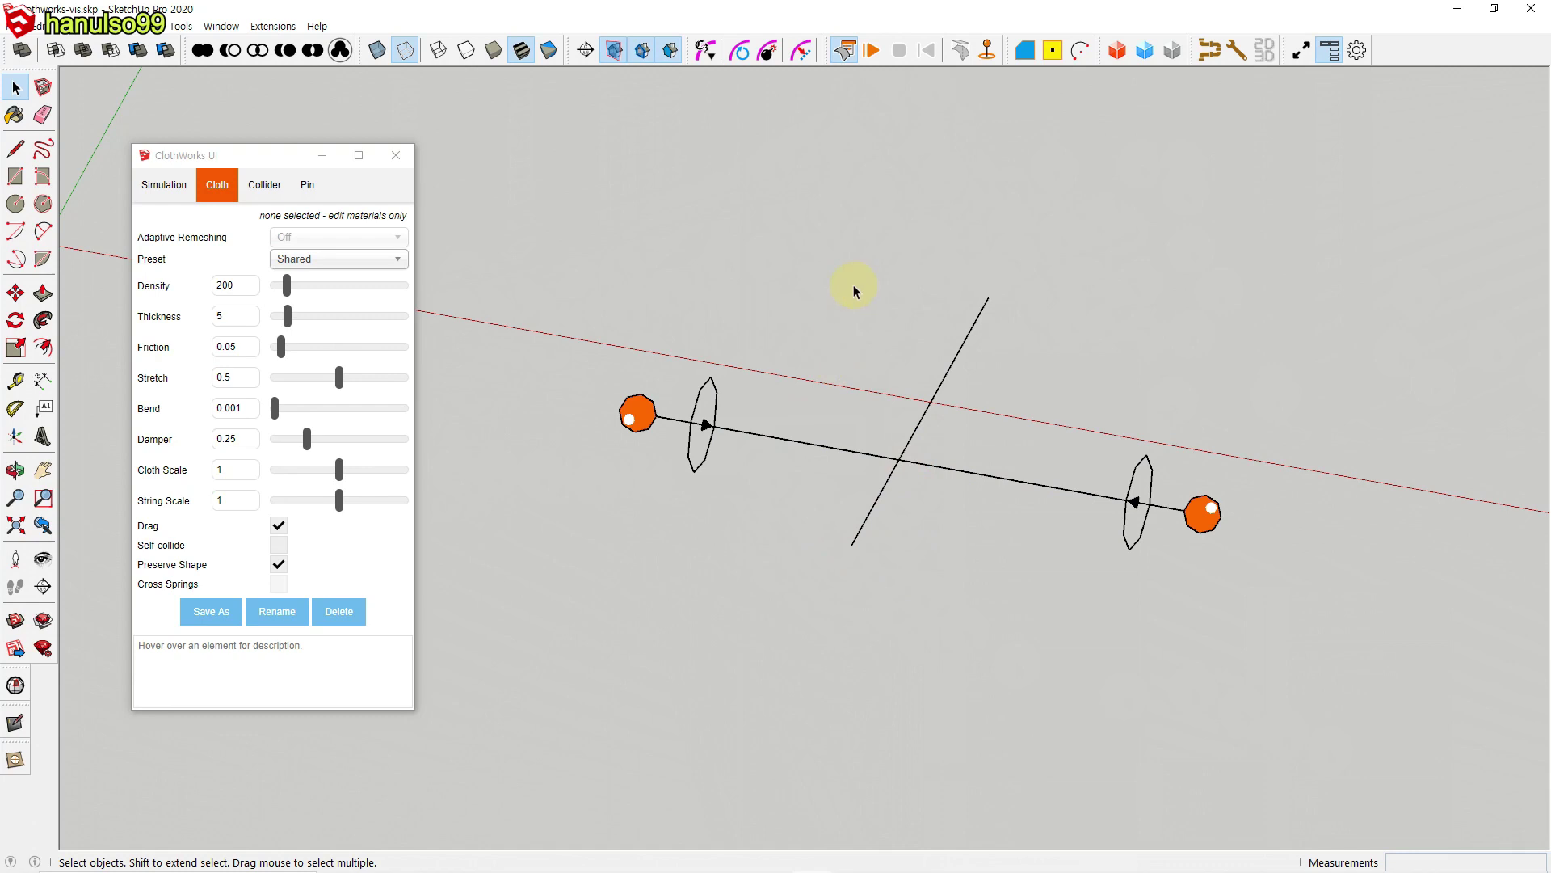
pyautogui.click(873, 52)
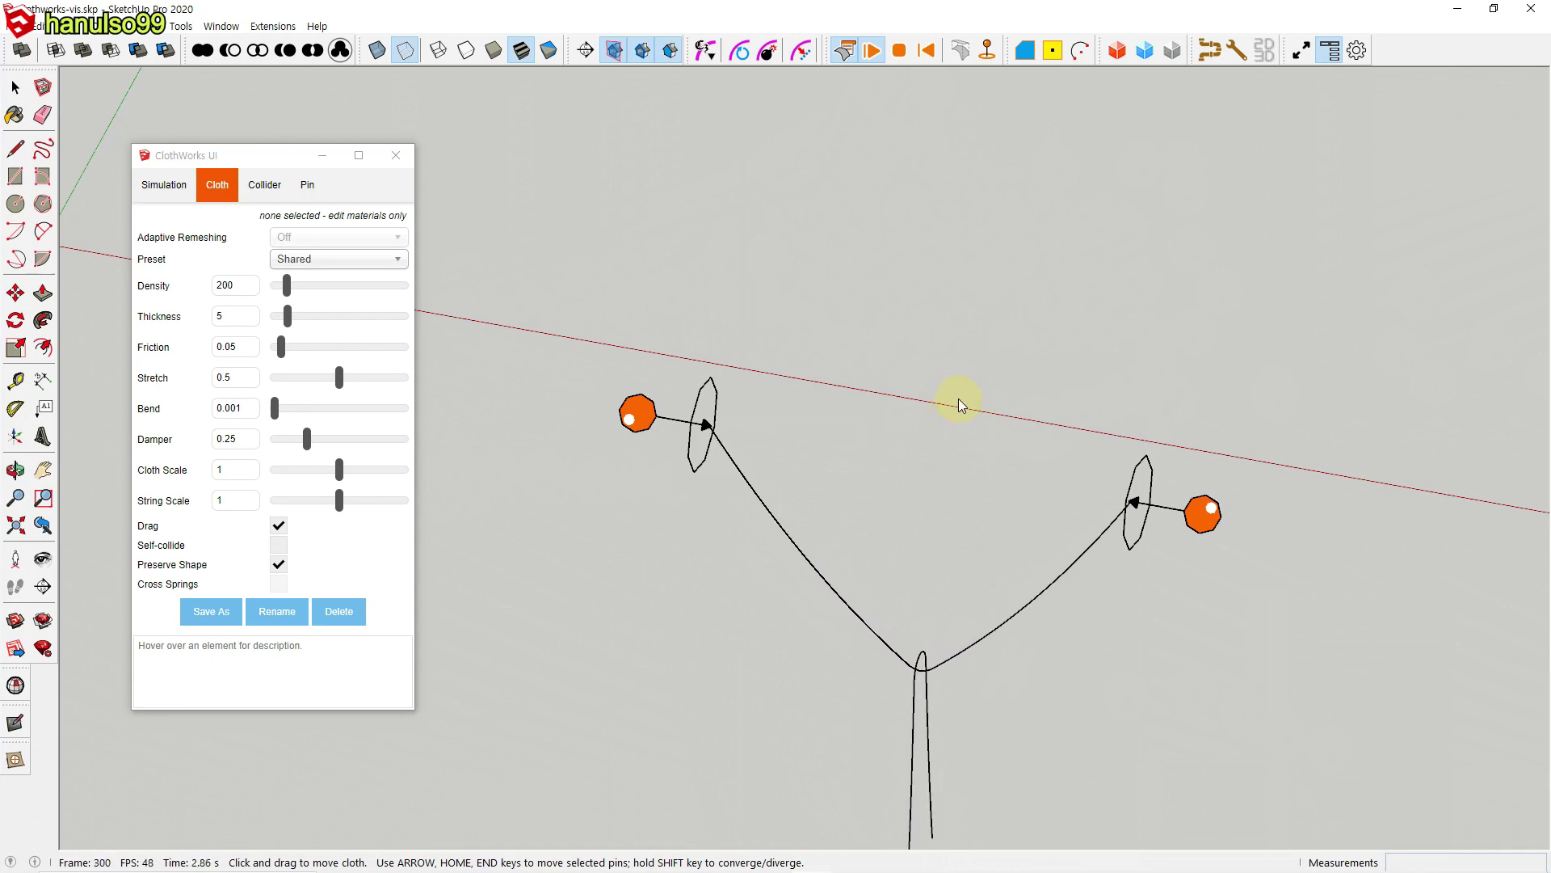
pyautogui.click(929, 55)
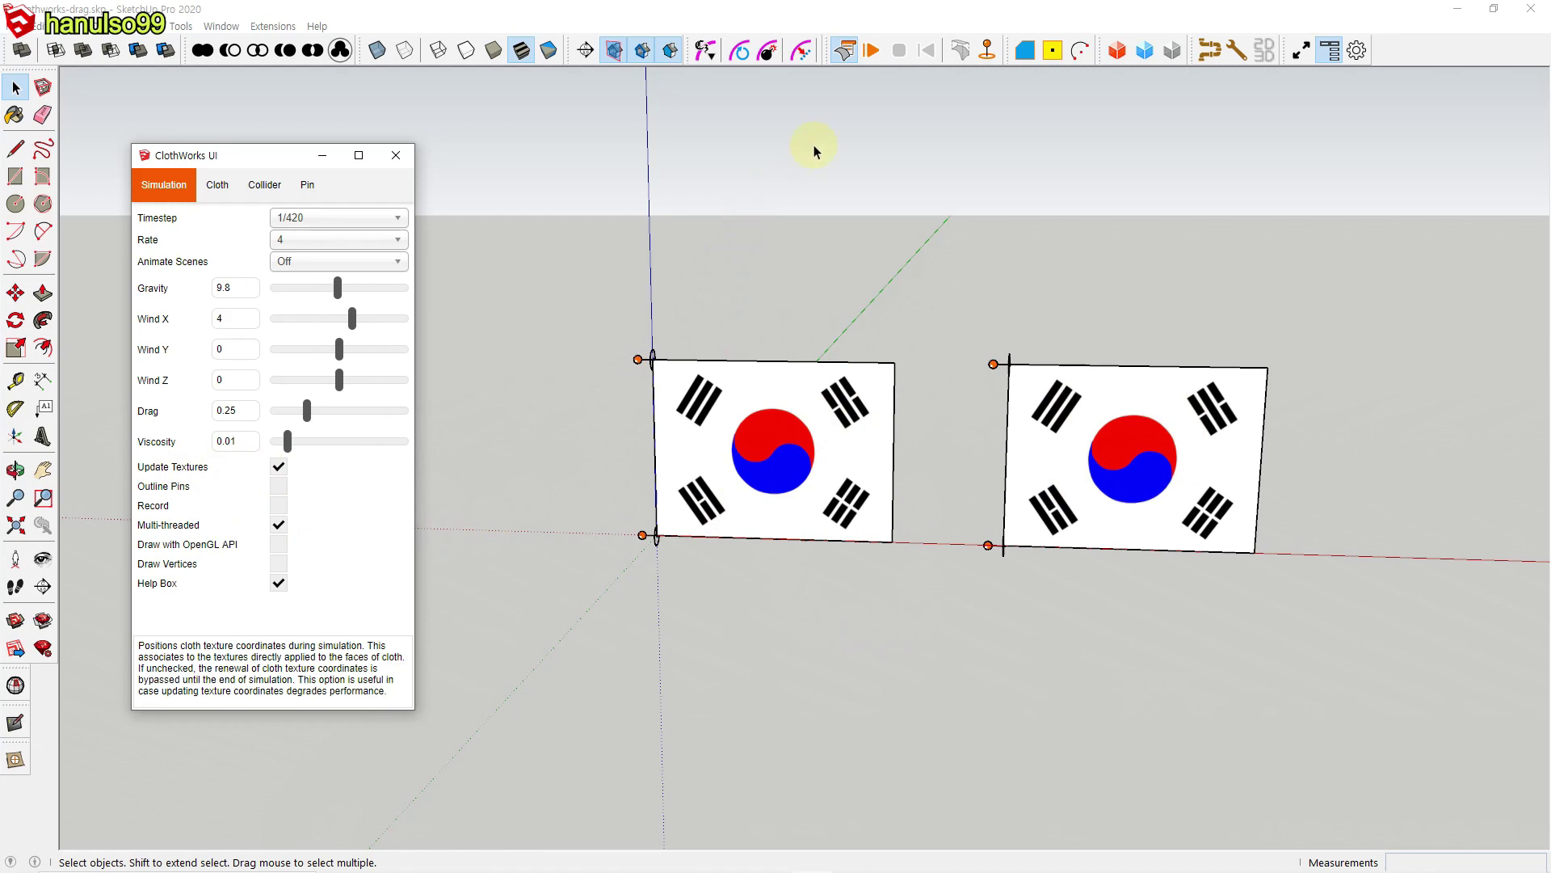
# Step: Run and reset the two-flag simulation, and run it again with Update Textures turned off
pyautogui.click(870, 51)
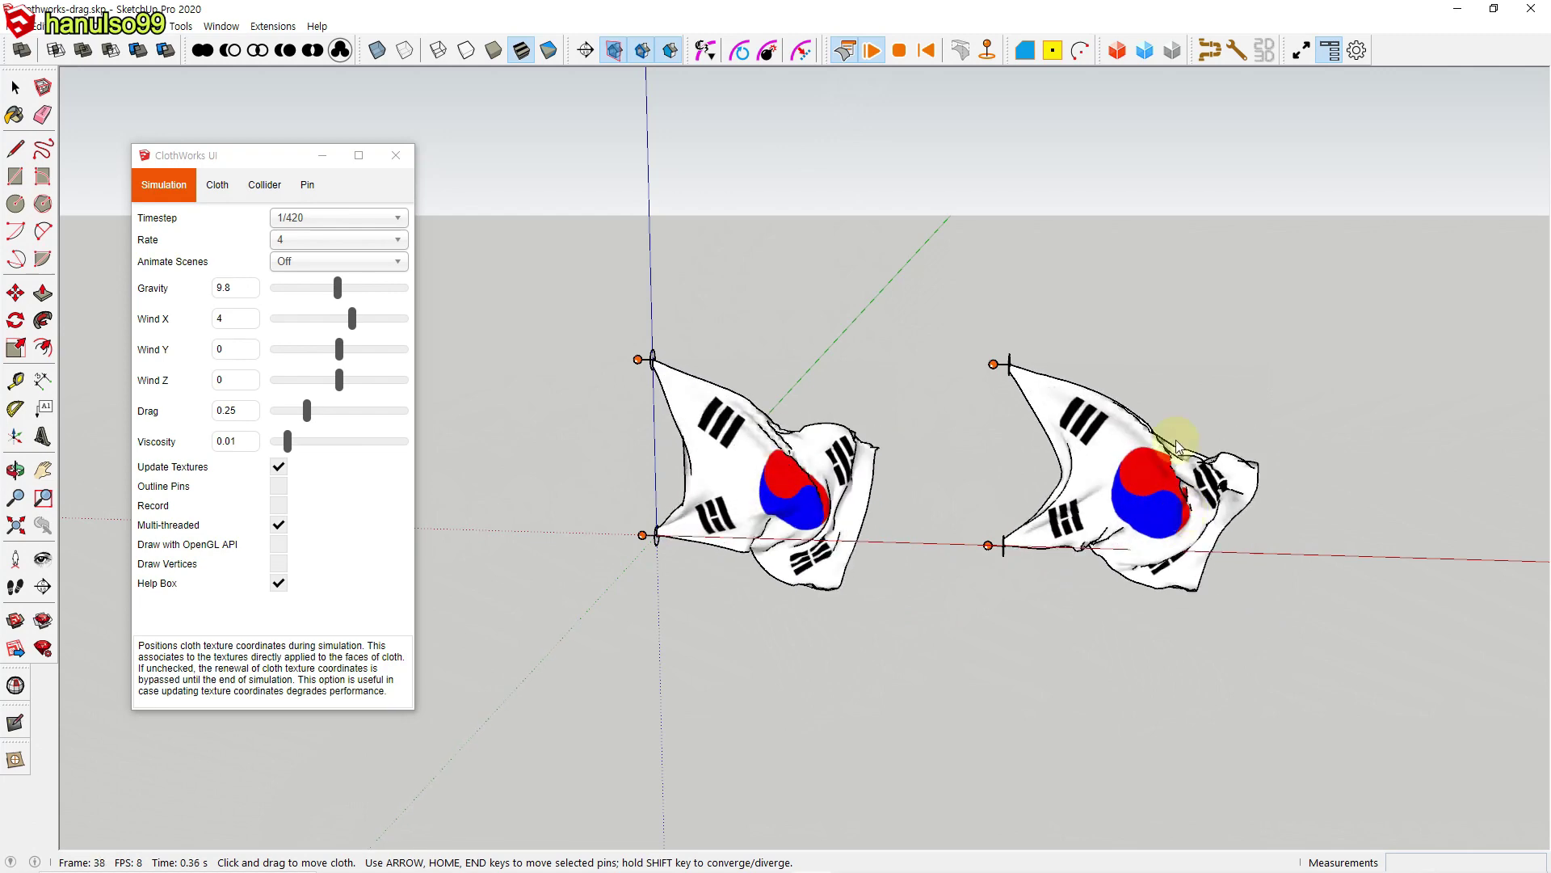
pyautogui.click(926, 51)
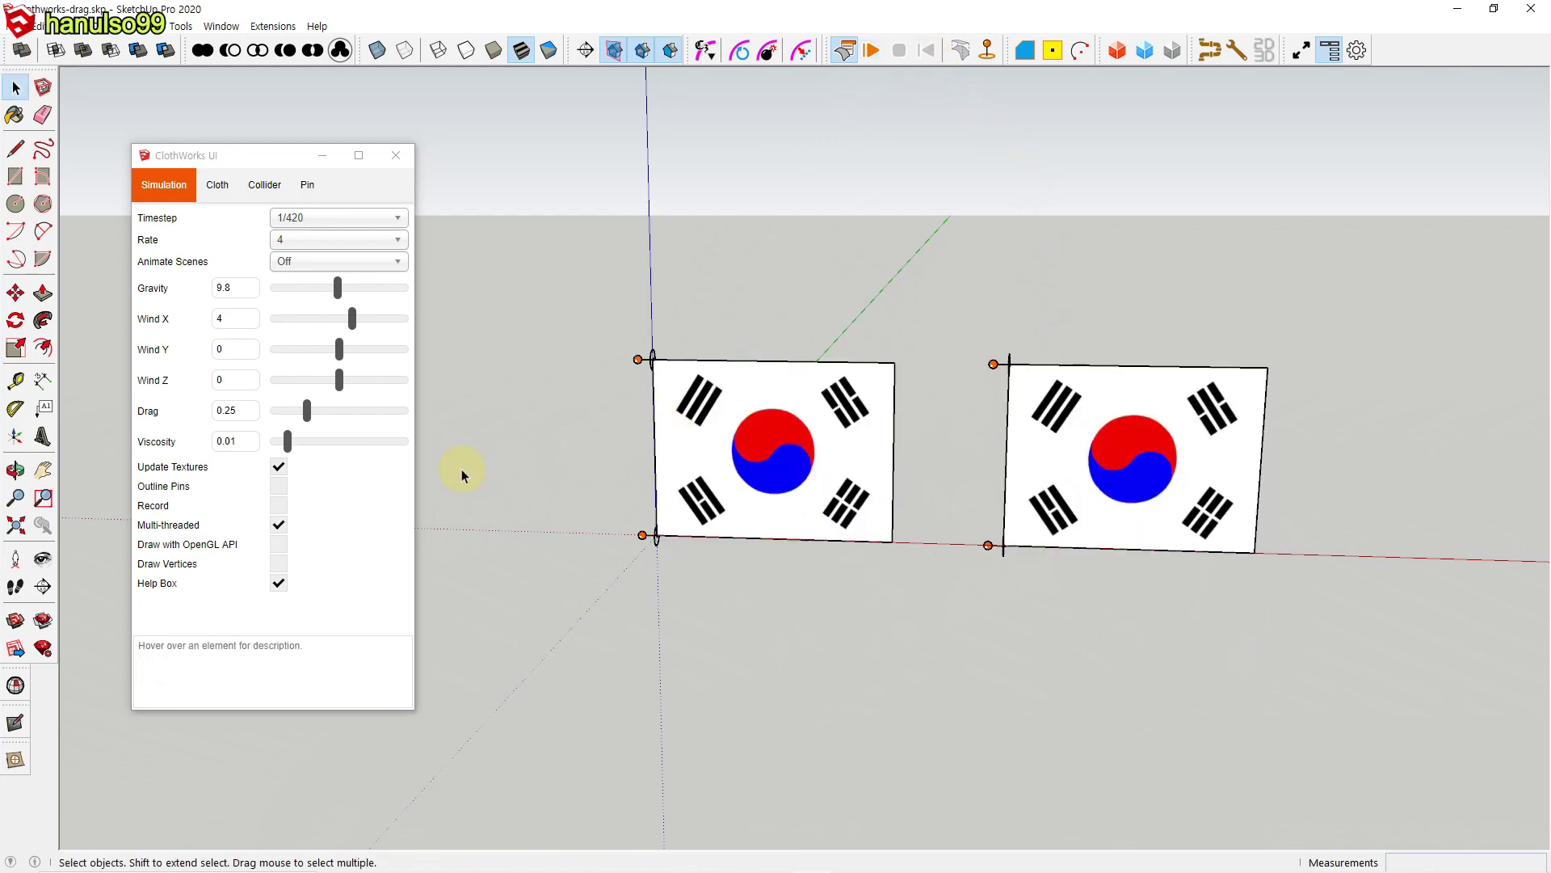
pyautogui.click(283, 470)
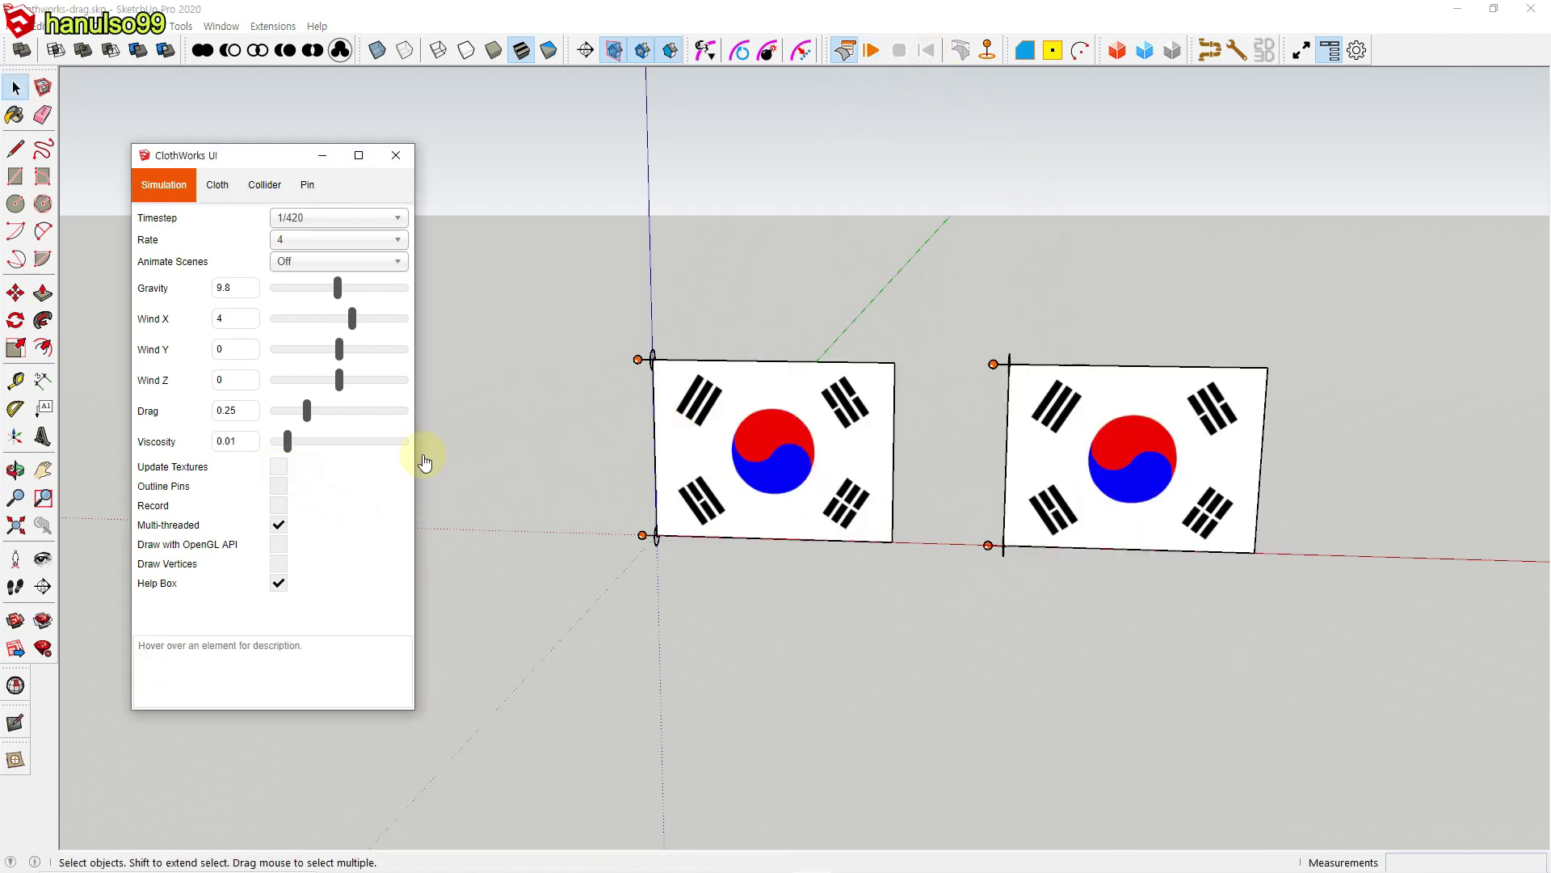
pyautogui.click(872, 51)
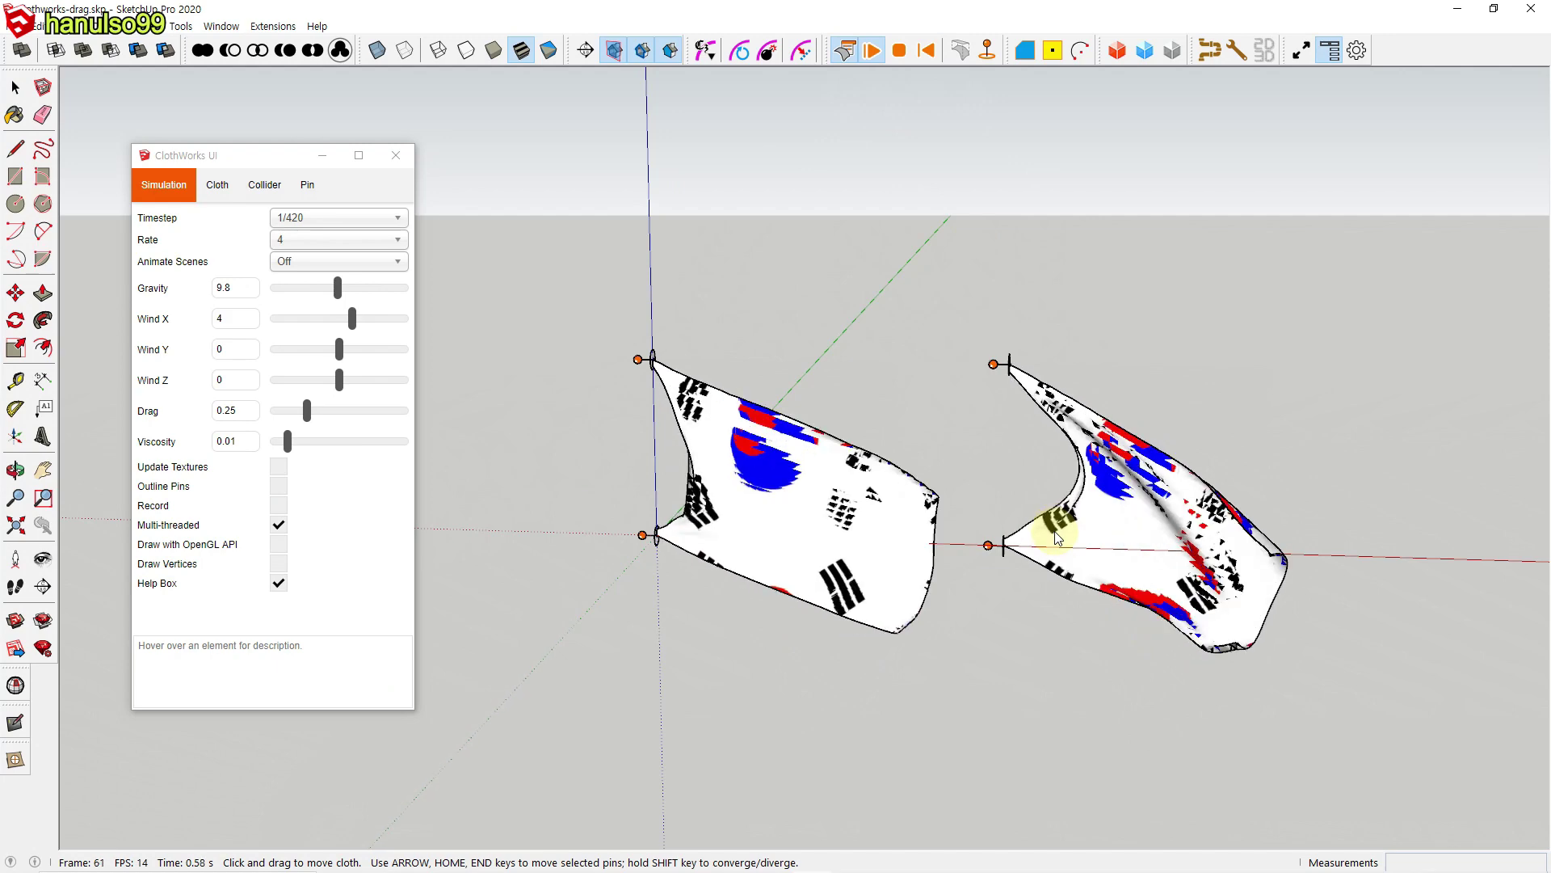
# Step: Switch Update Textures on, off and on again during the running flag simulation, and reset it
pyautogui.click(279, 468)
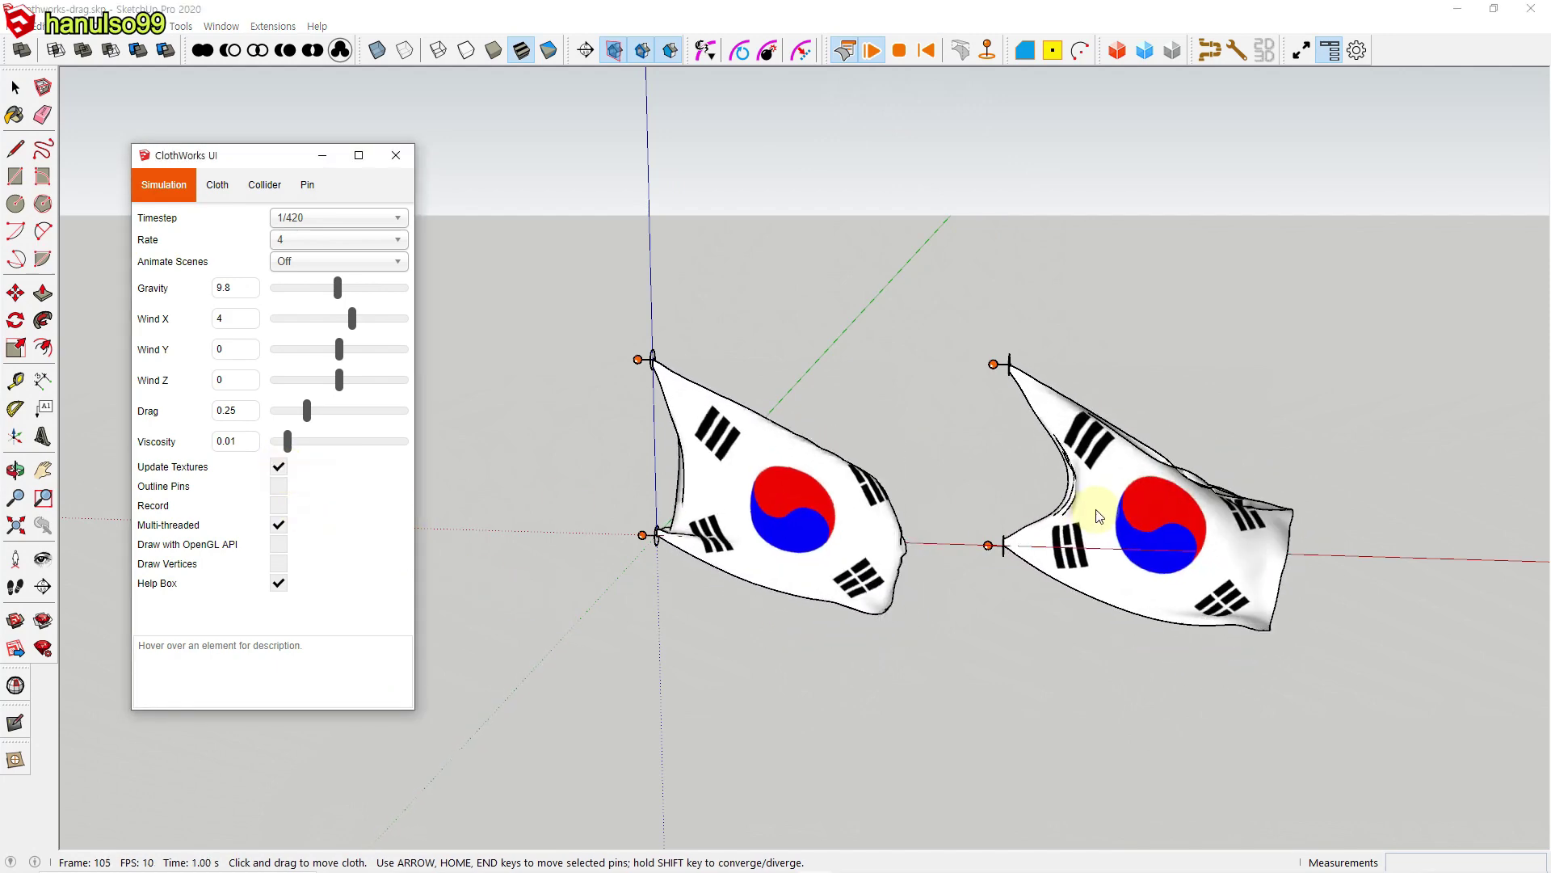
pyautogui.click(279, 467)
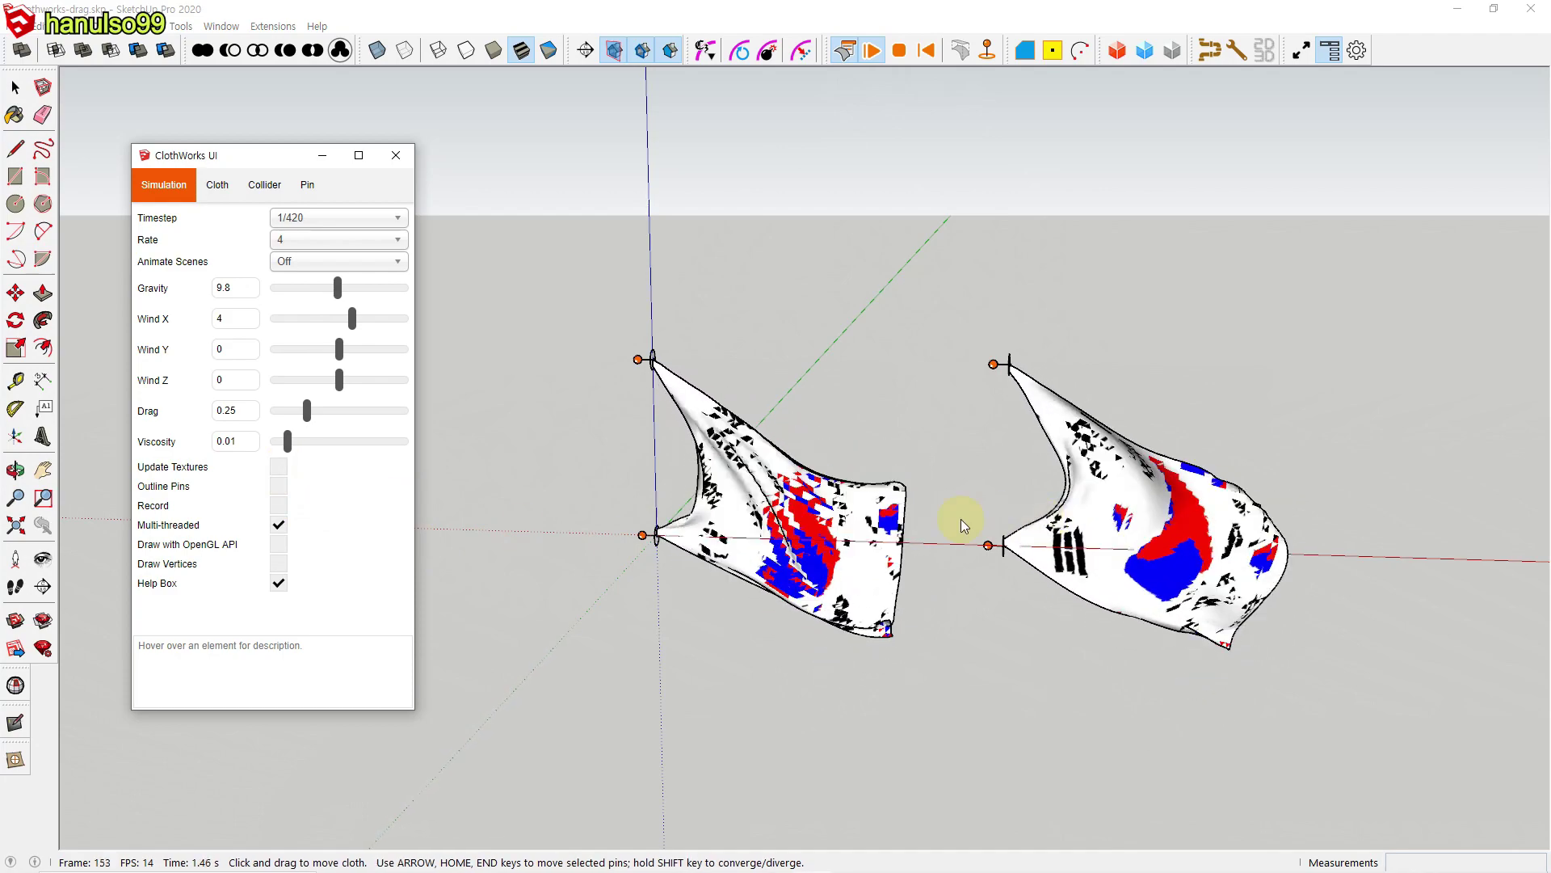
pyautogui.click(279, 468)
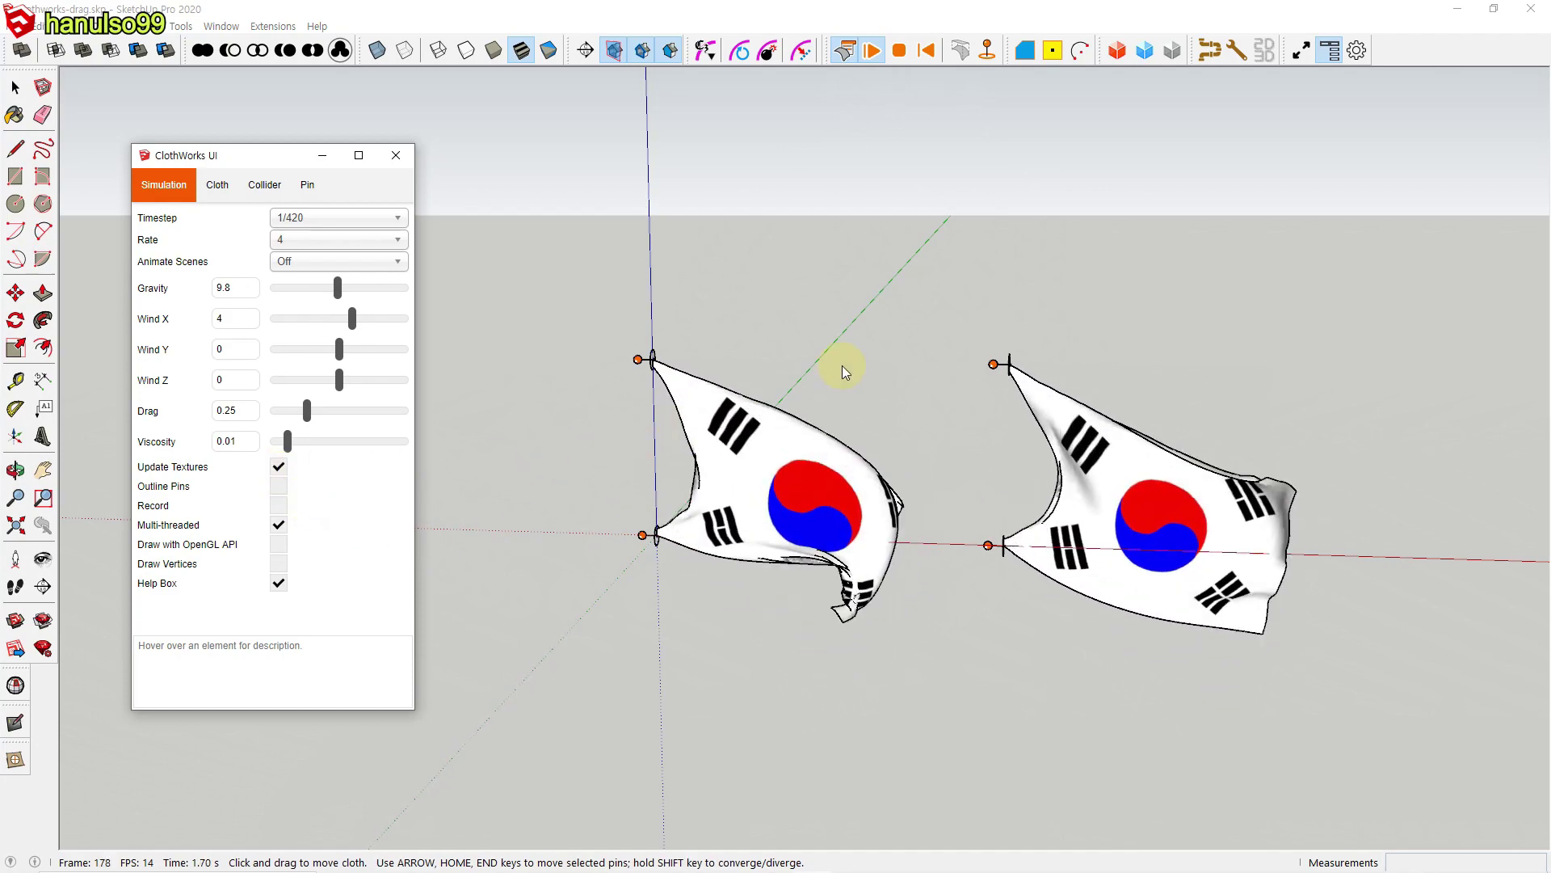
pyautogui.moveTo(221, 483)
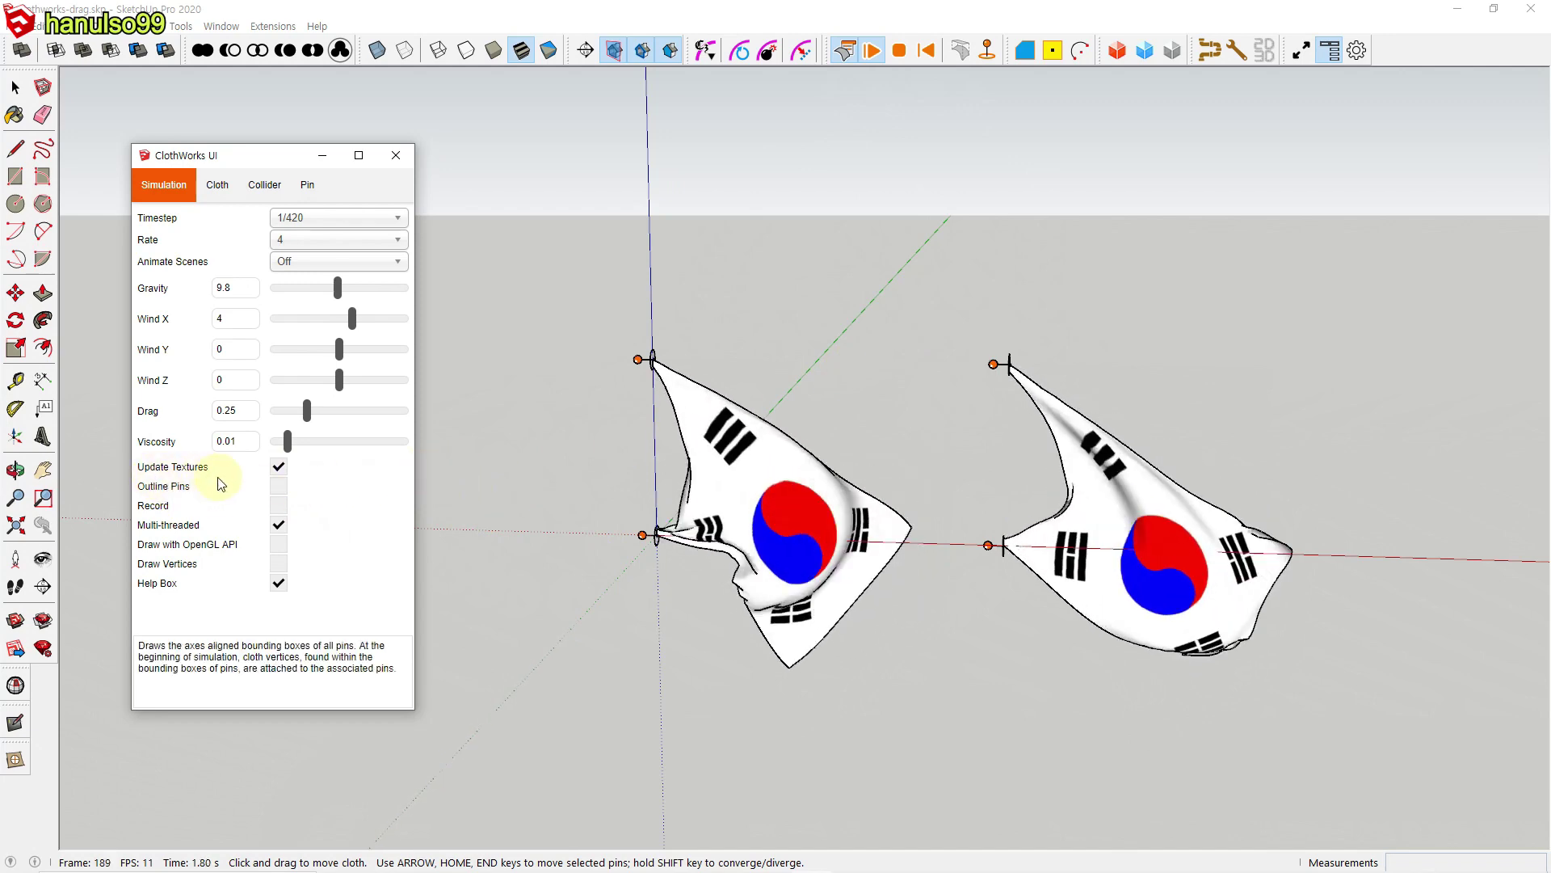
pyautogui.click(928, 51)
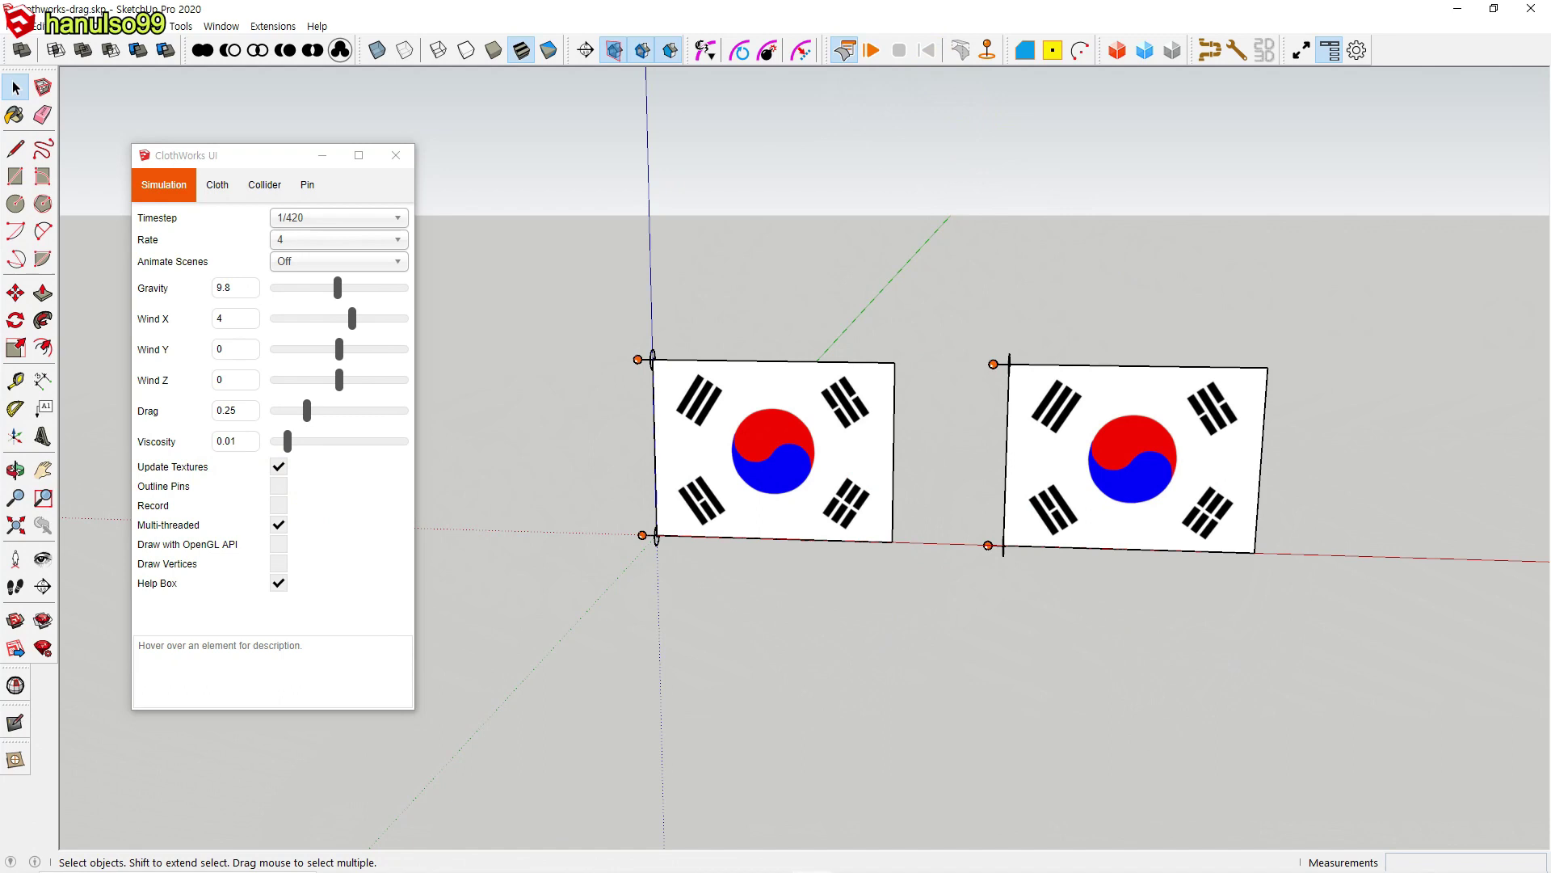
# Step: Run the flag simulation with Outline Pins enabled, disable the option while it runs, and reset the simulation
pyautogui.moveTo(190, 496)
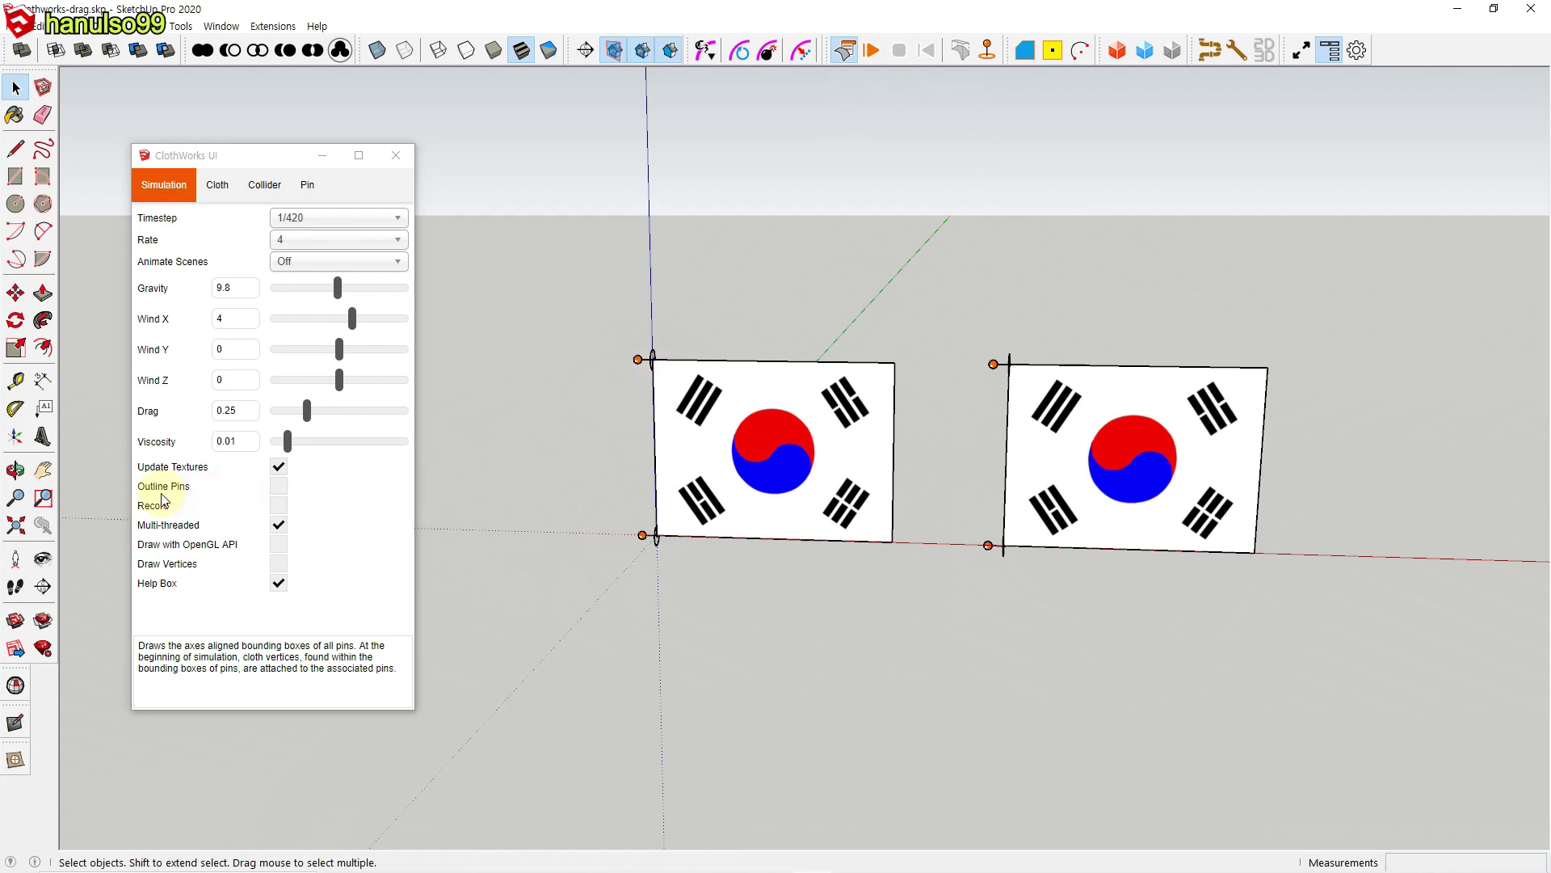
pyautogui.click(279, 486)
pyautogui.click(866, 51)
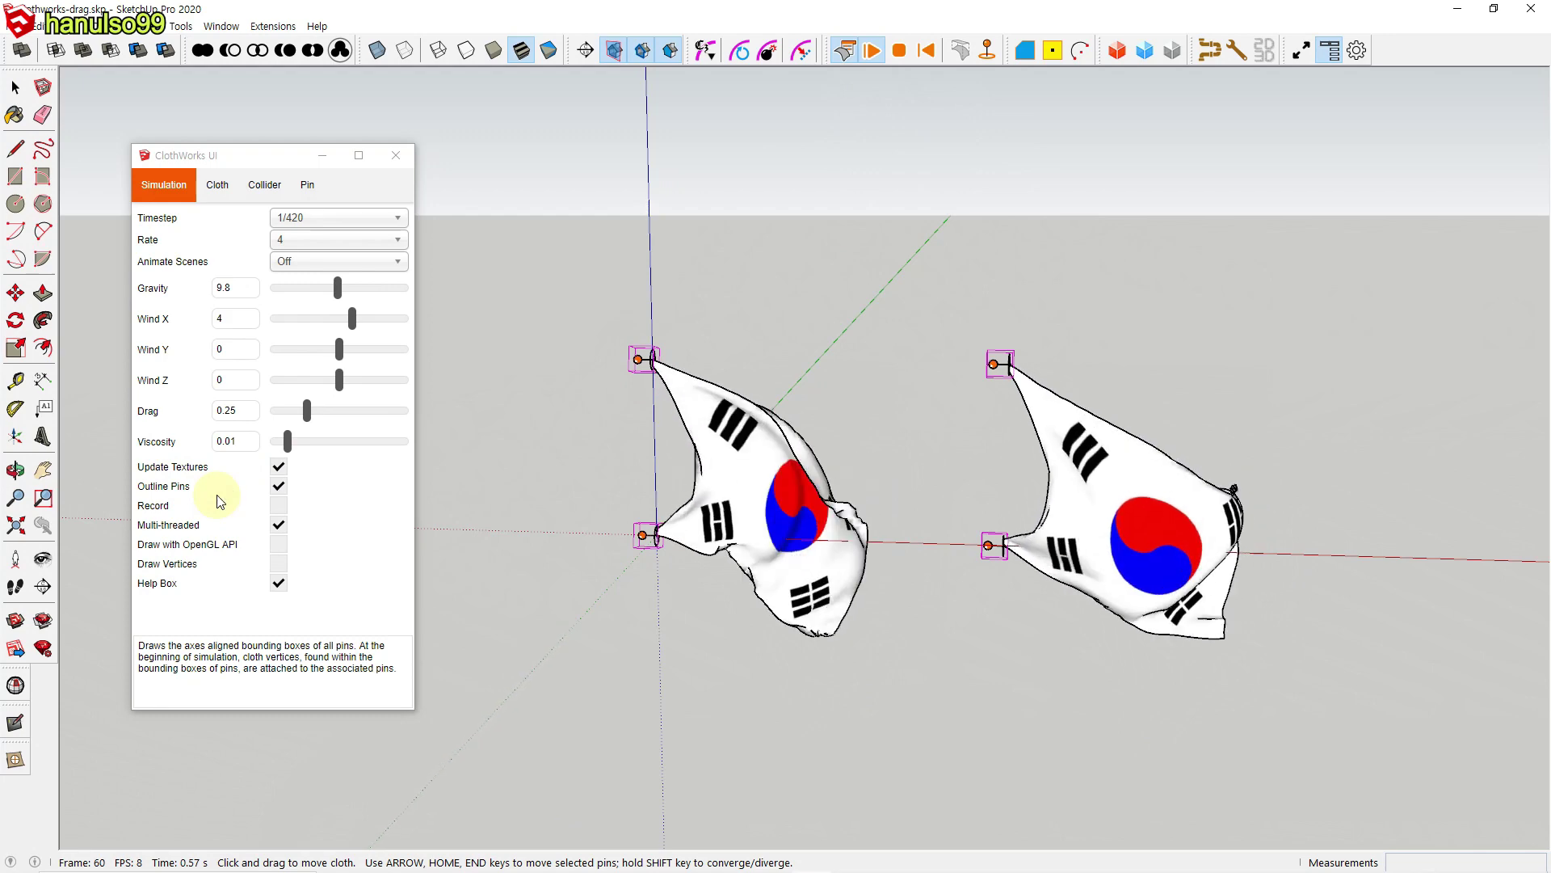
pyautogui.click(278, 486)
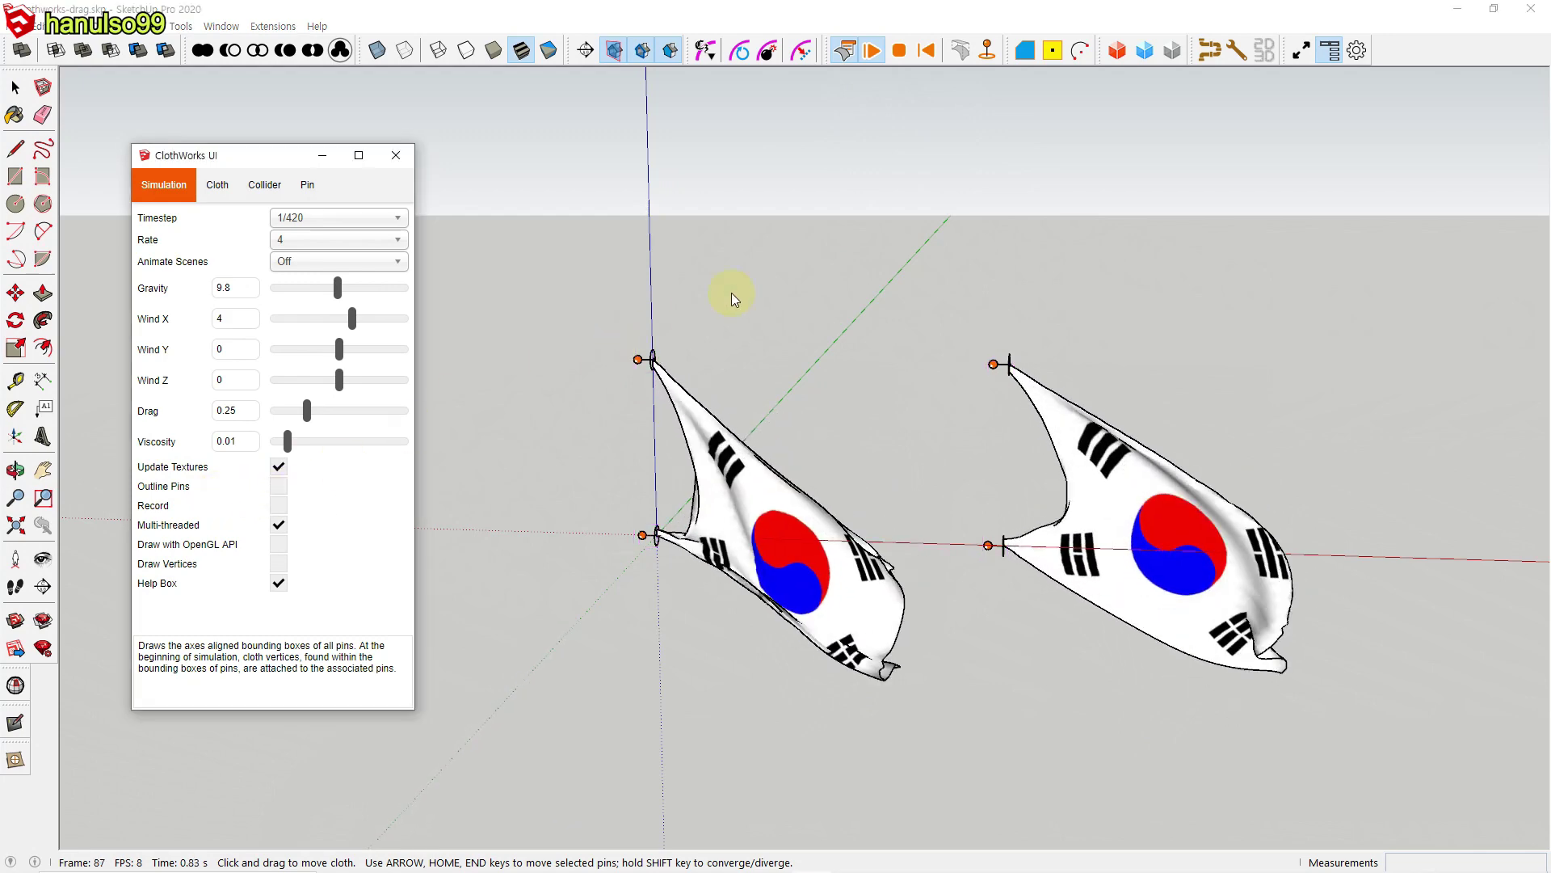
pyautogui.click(933, 56)
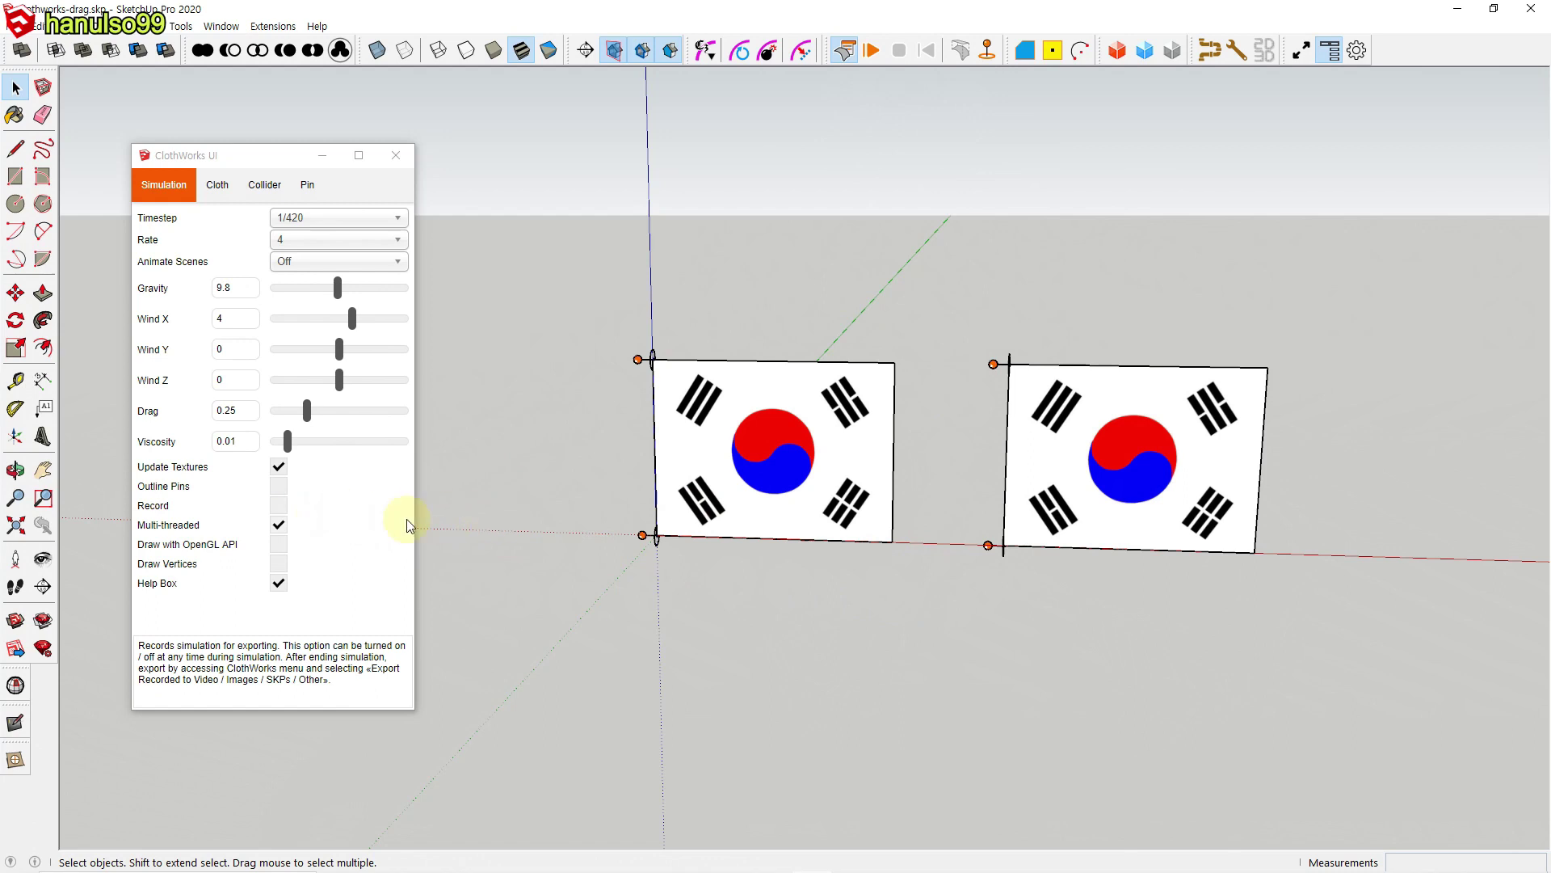
# Step: Enable Record for the simulation and delete the second flag, farther along the red axis, with its two pins
pyautogui.click(278, 506)
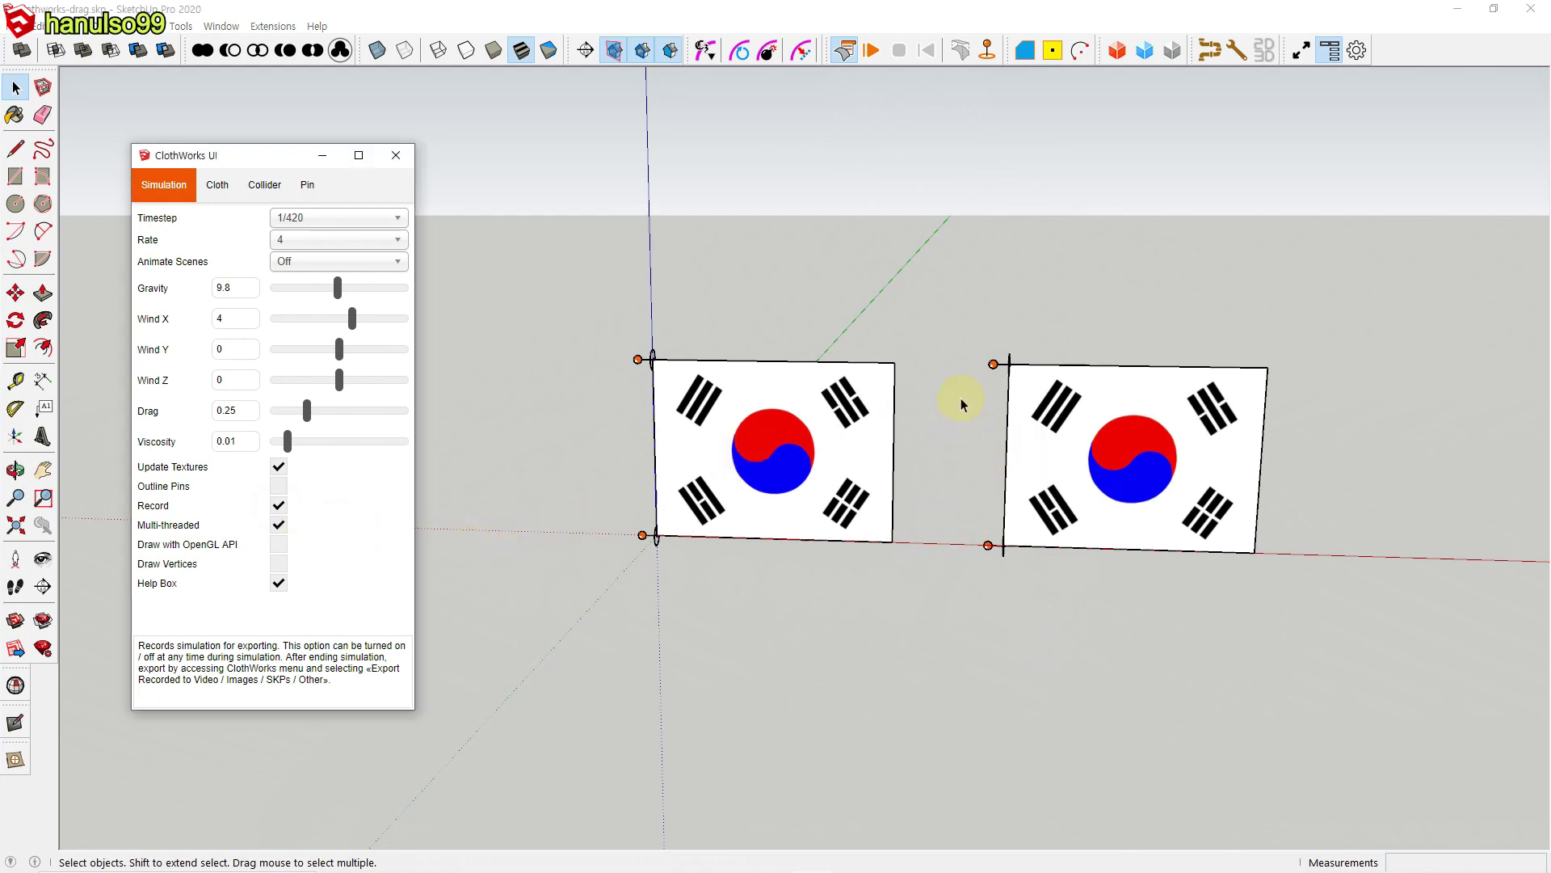
pyautogui.moveTo(954, 317); pyautogui.dragTo(1354, 647)
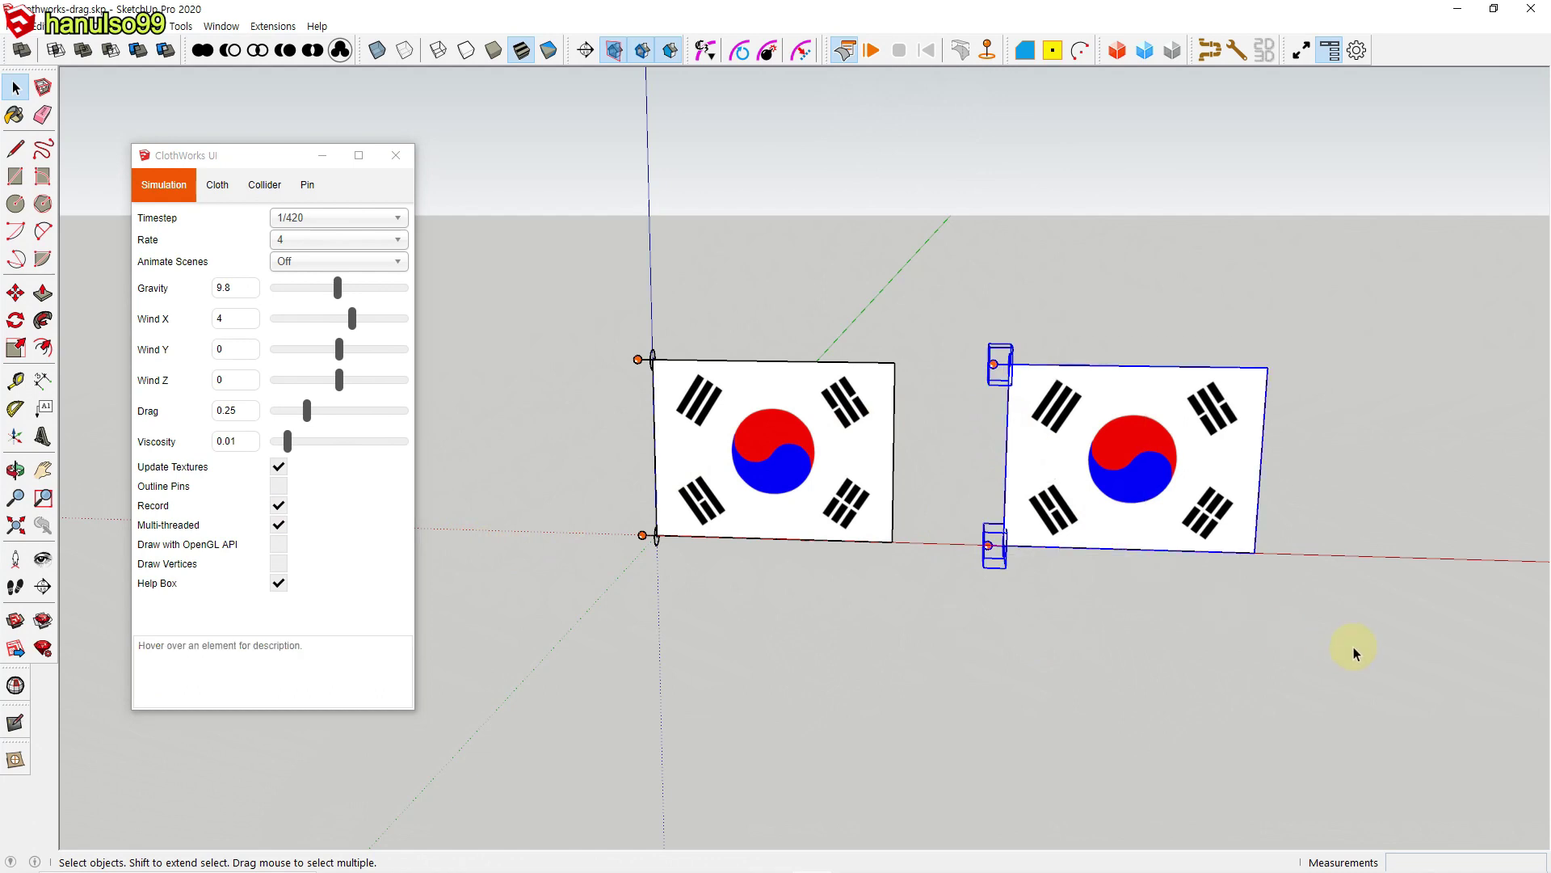
pyautogui.press('Delete')
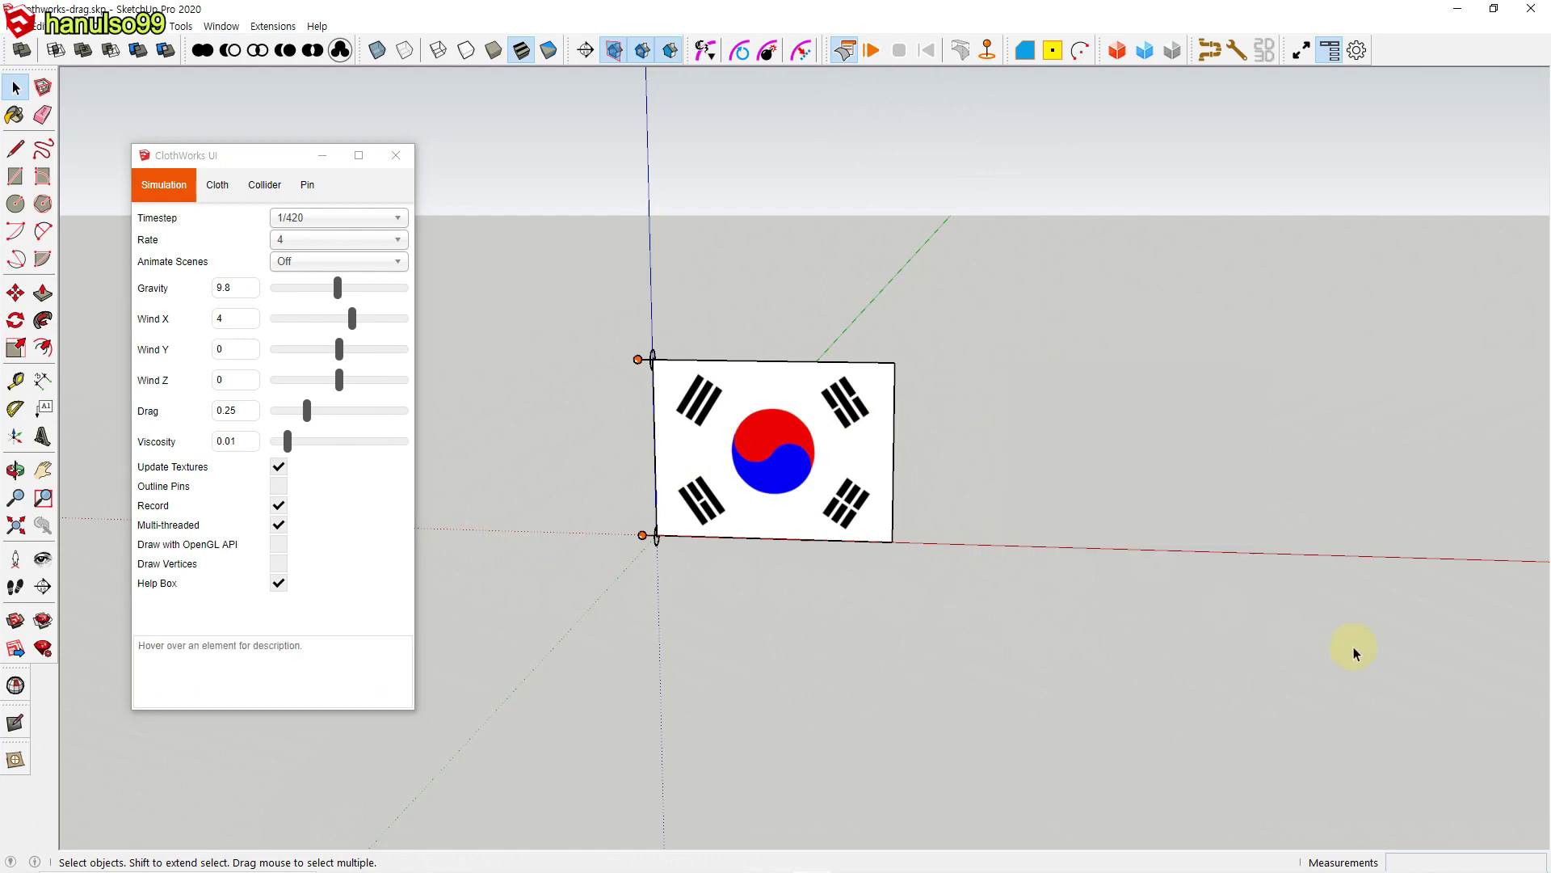
# Step: Record a simulation of the remaining flag and stop it without resetting the cloth
pyautogui.click(871, 50)
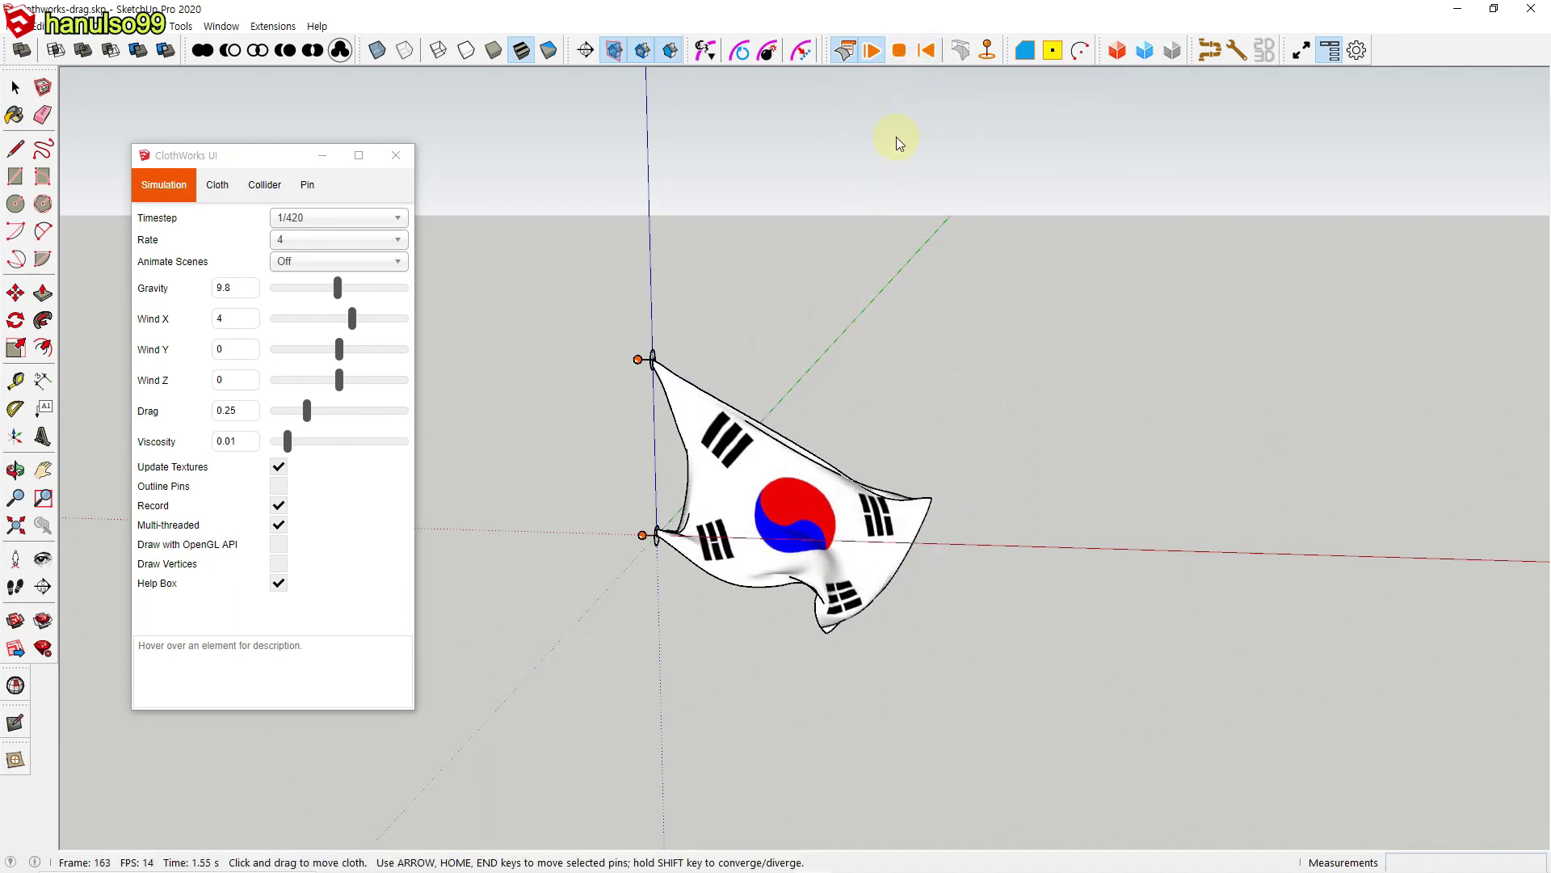
pyautogui.click(899, 52)
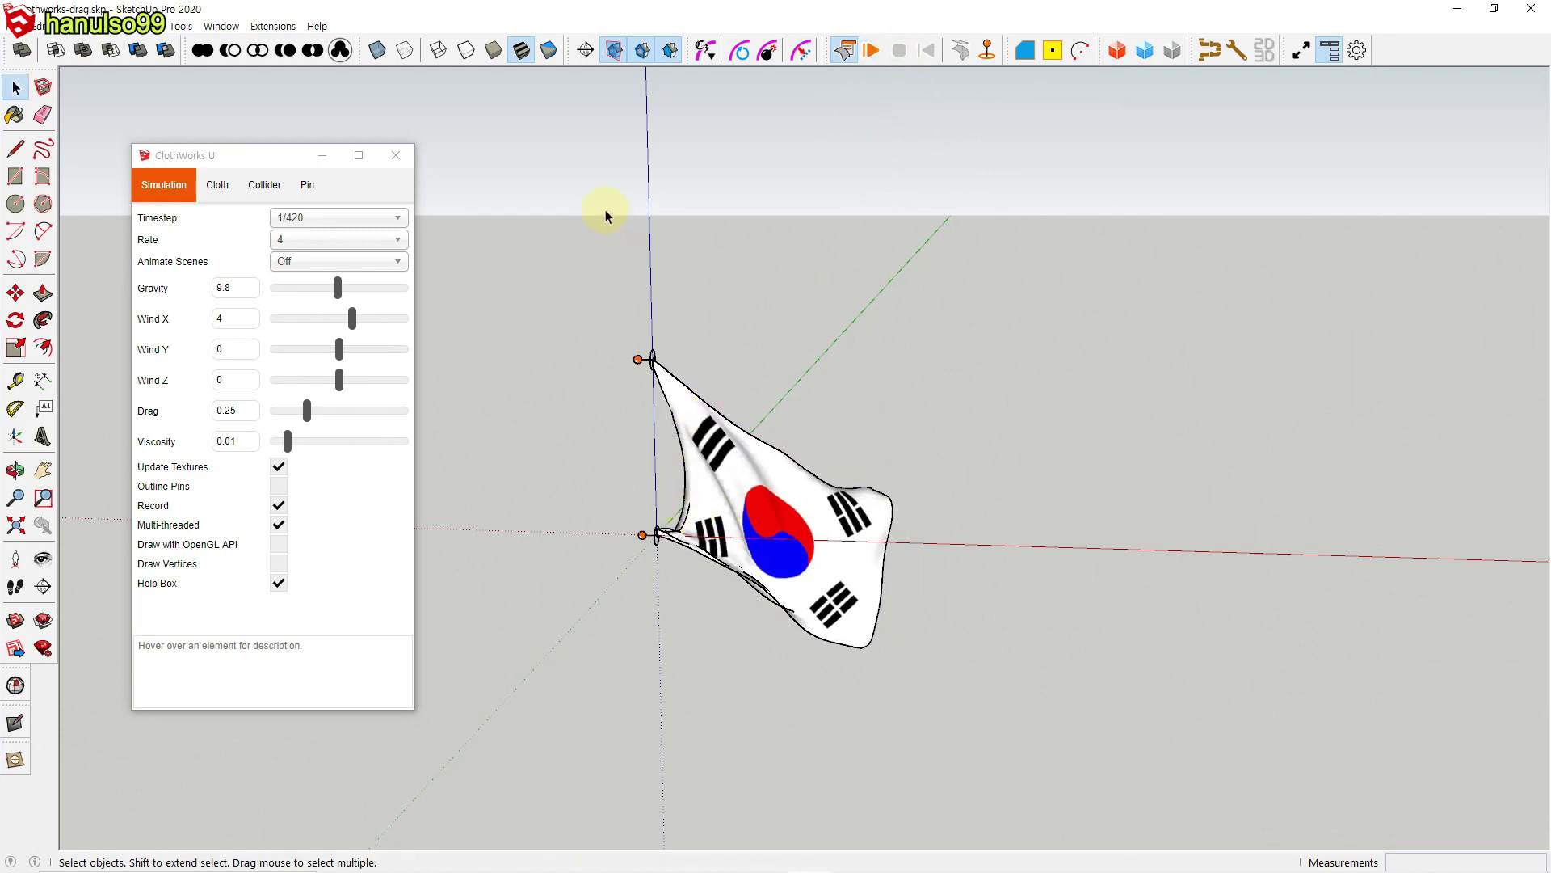
# Step: Open the image export options for the recorded simulation, keeping Reverse at No and the image type at PNG
pyautogui.click(275, 26)
pyautogui.moveTo(305, 159)
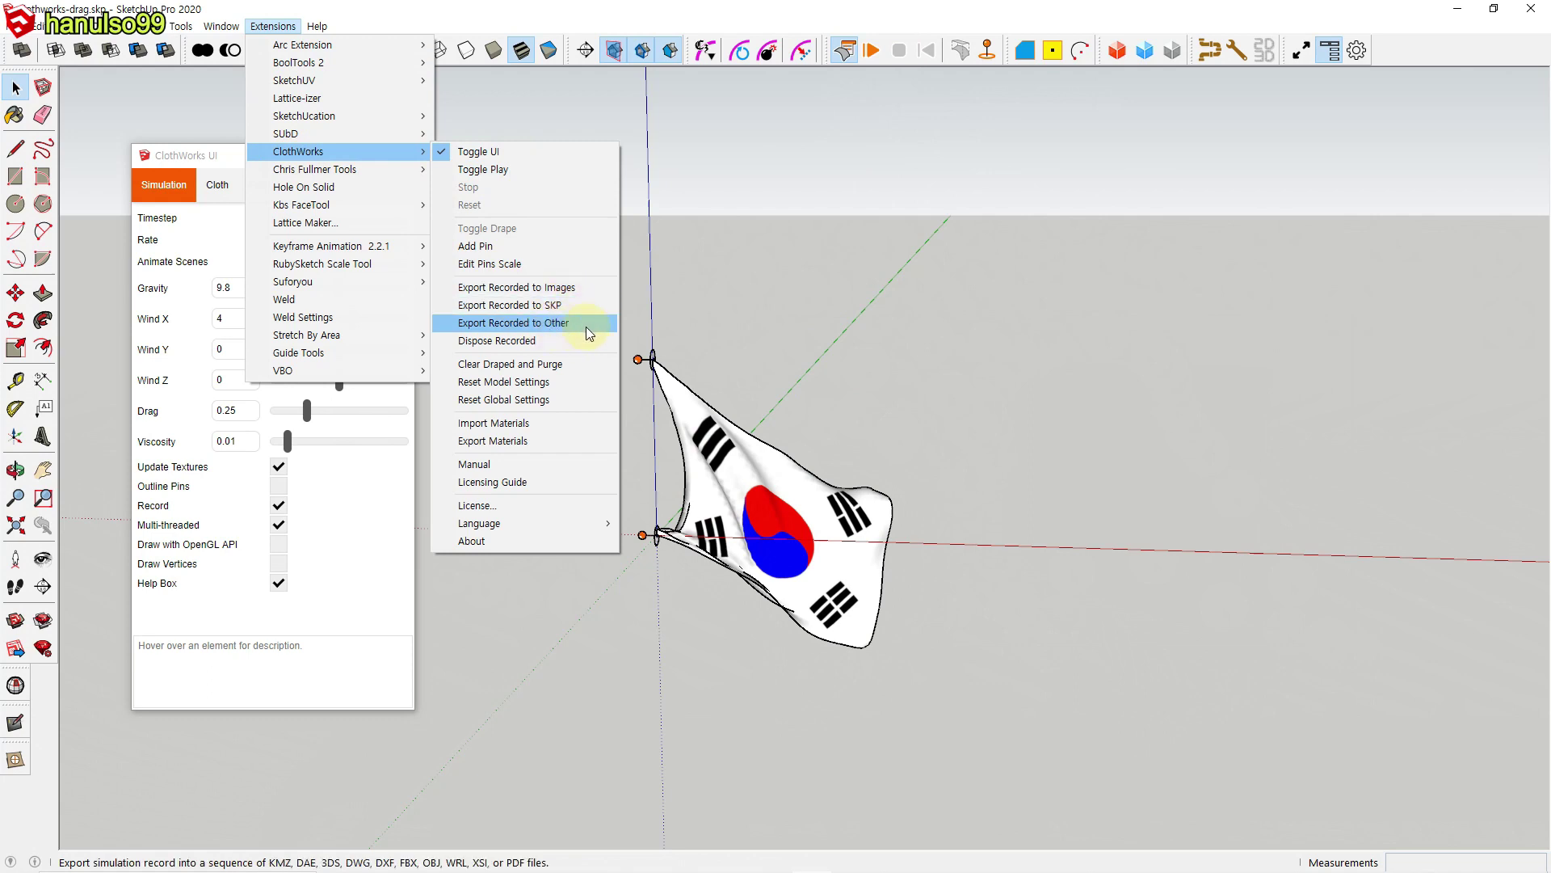
pyautogui.click(582, 293)
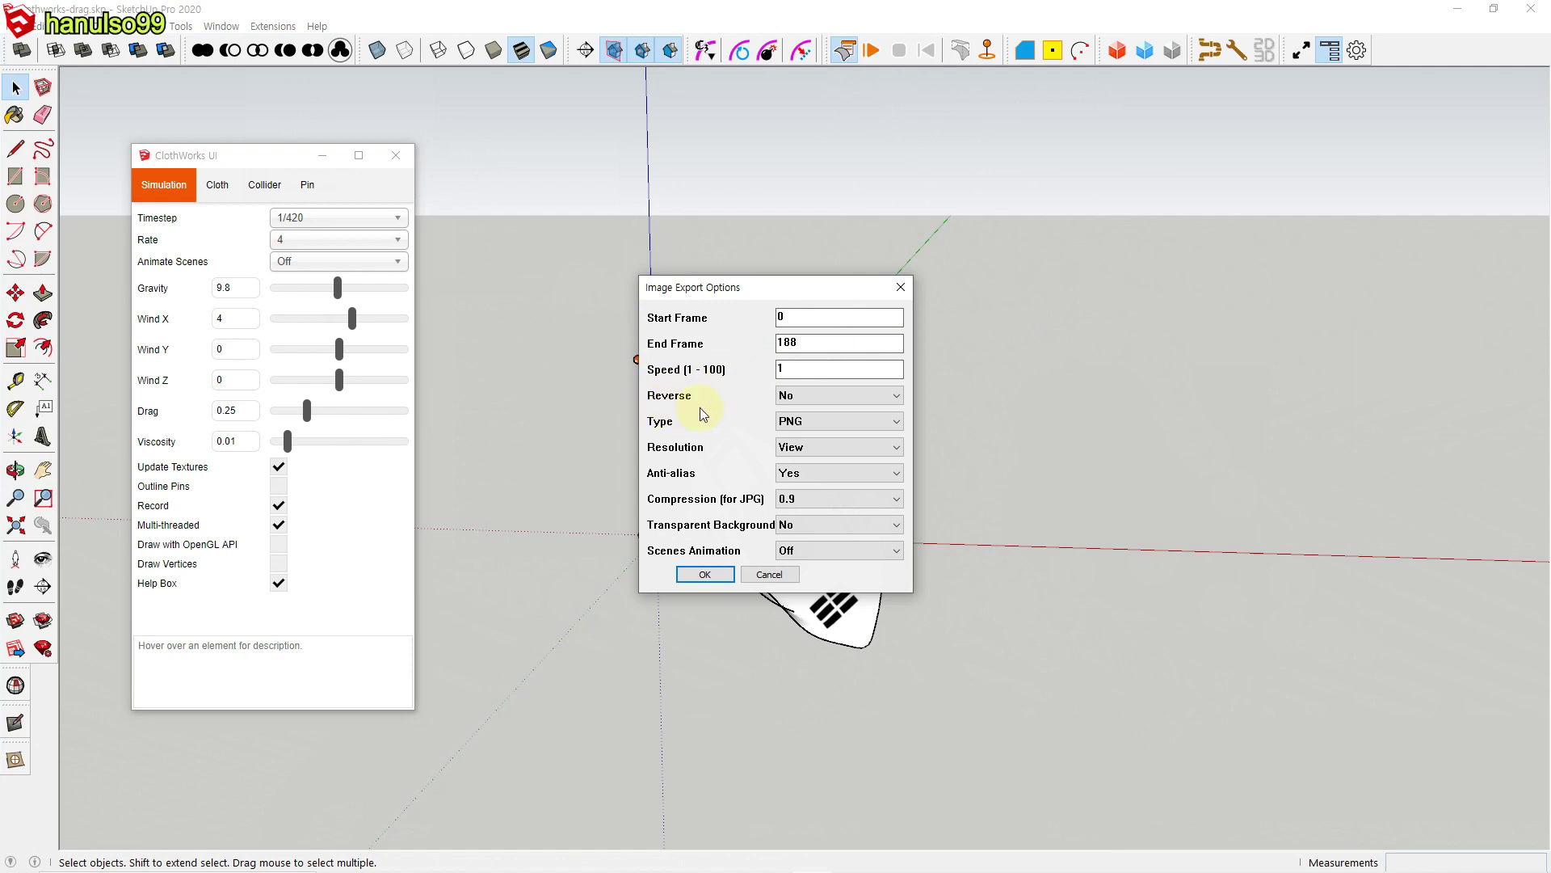
pyautogui.click(894, 395)
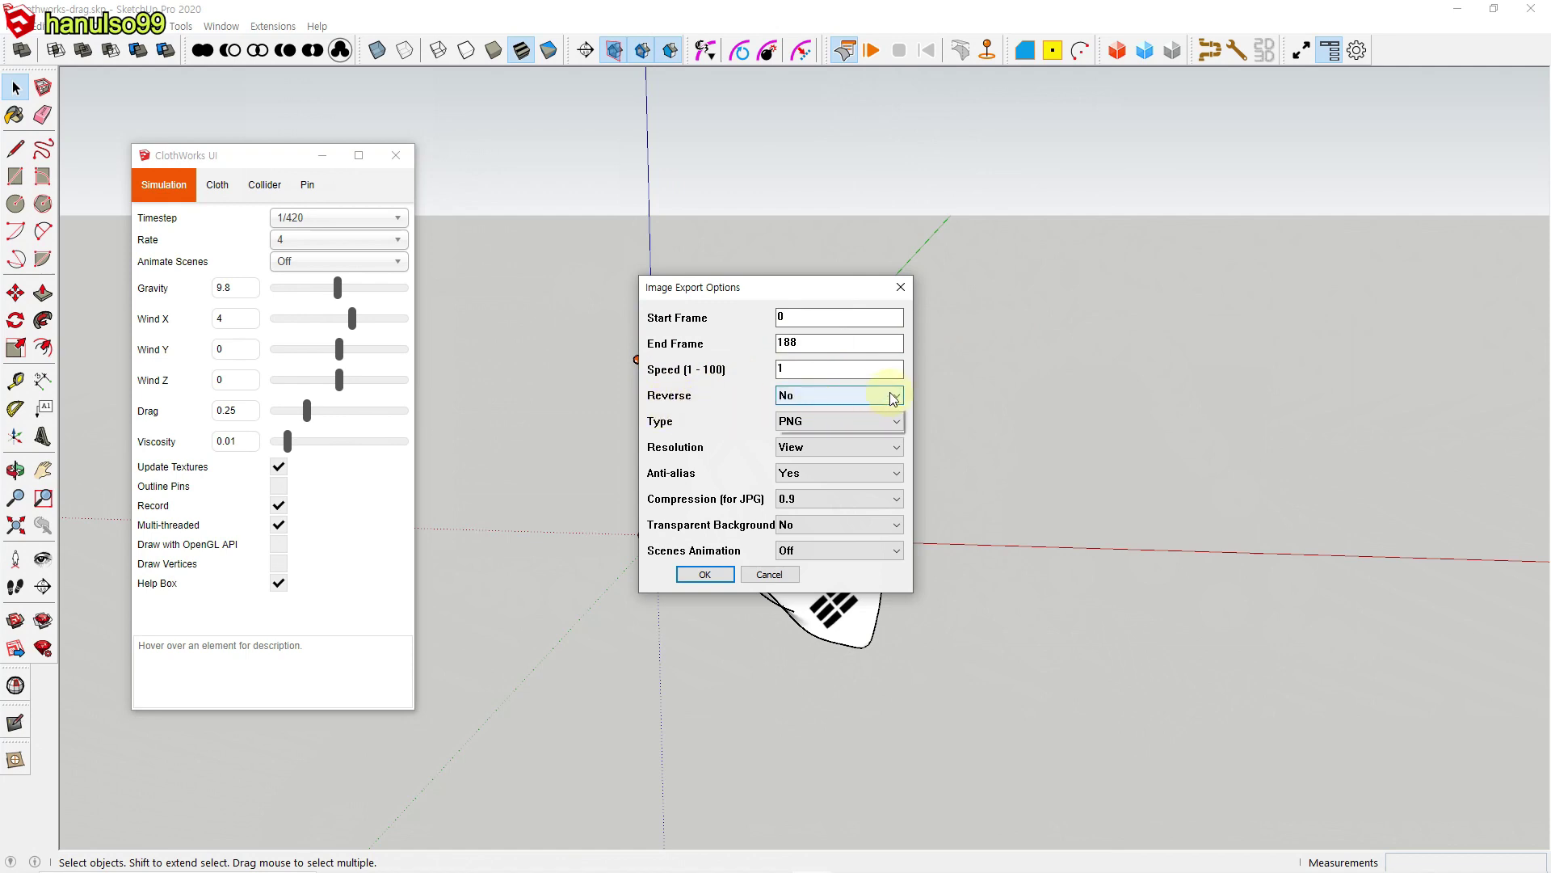
pyautogui.click(832, 423)
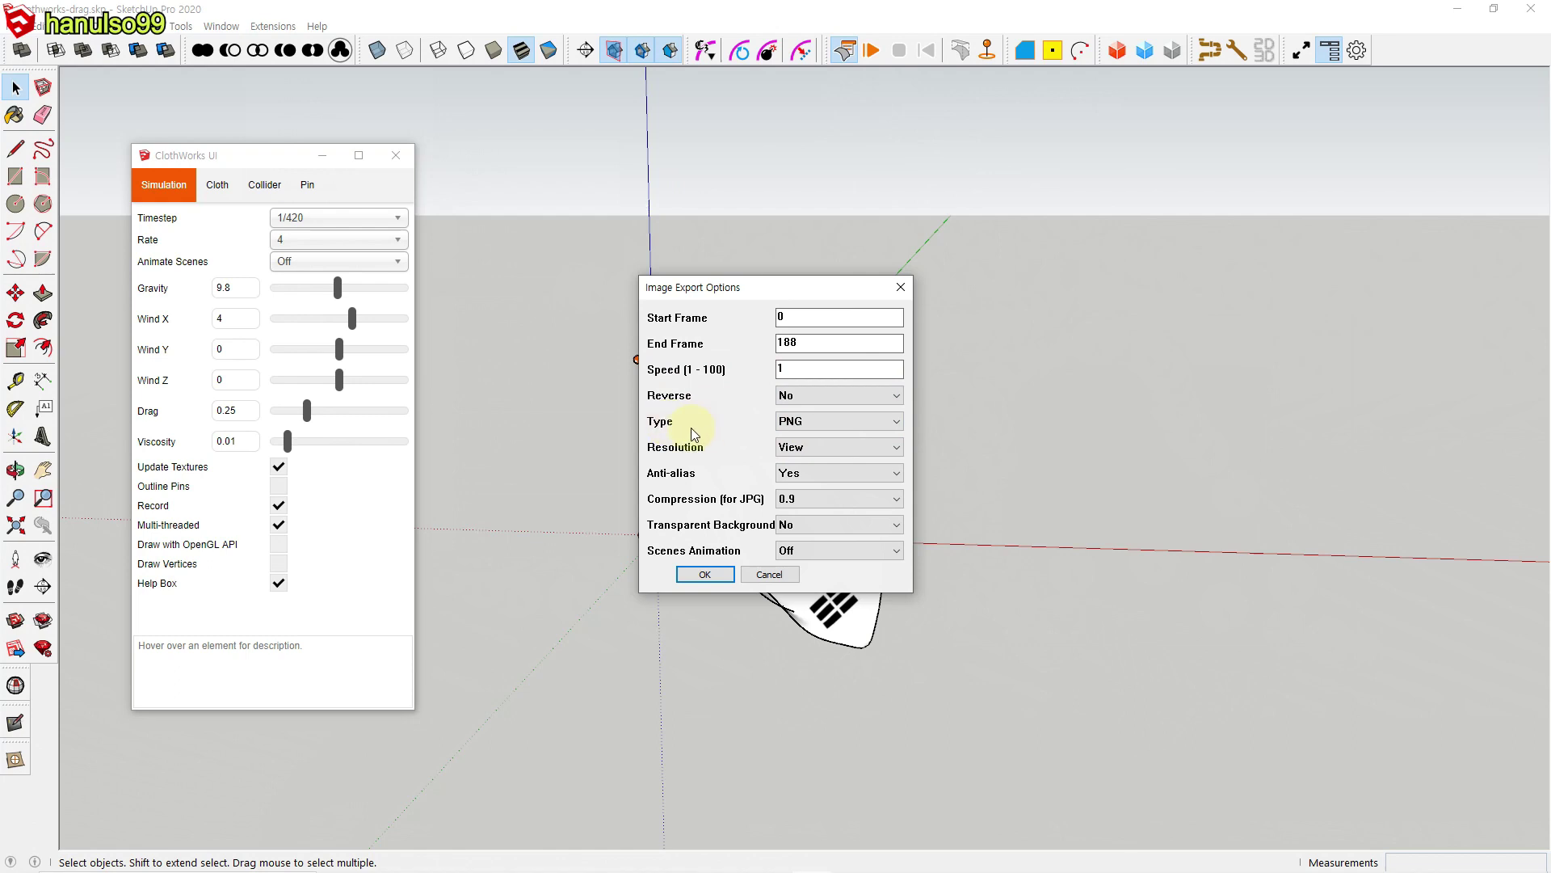
pyautogui.click(821, 423)
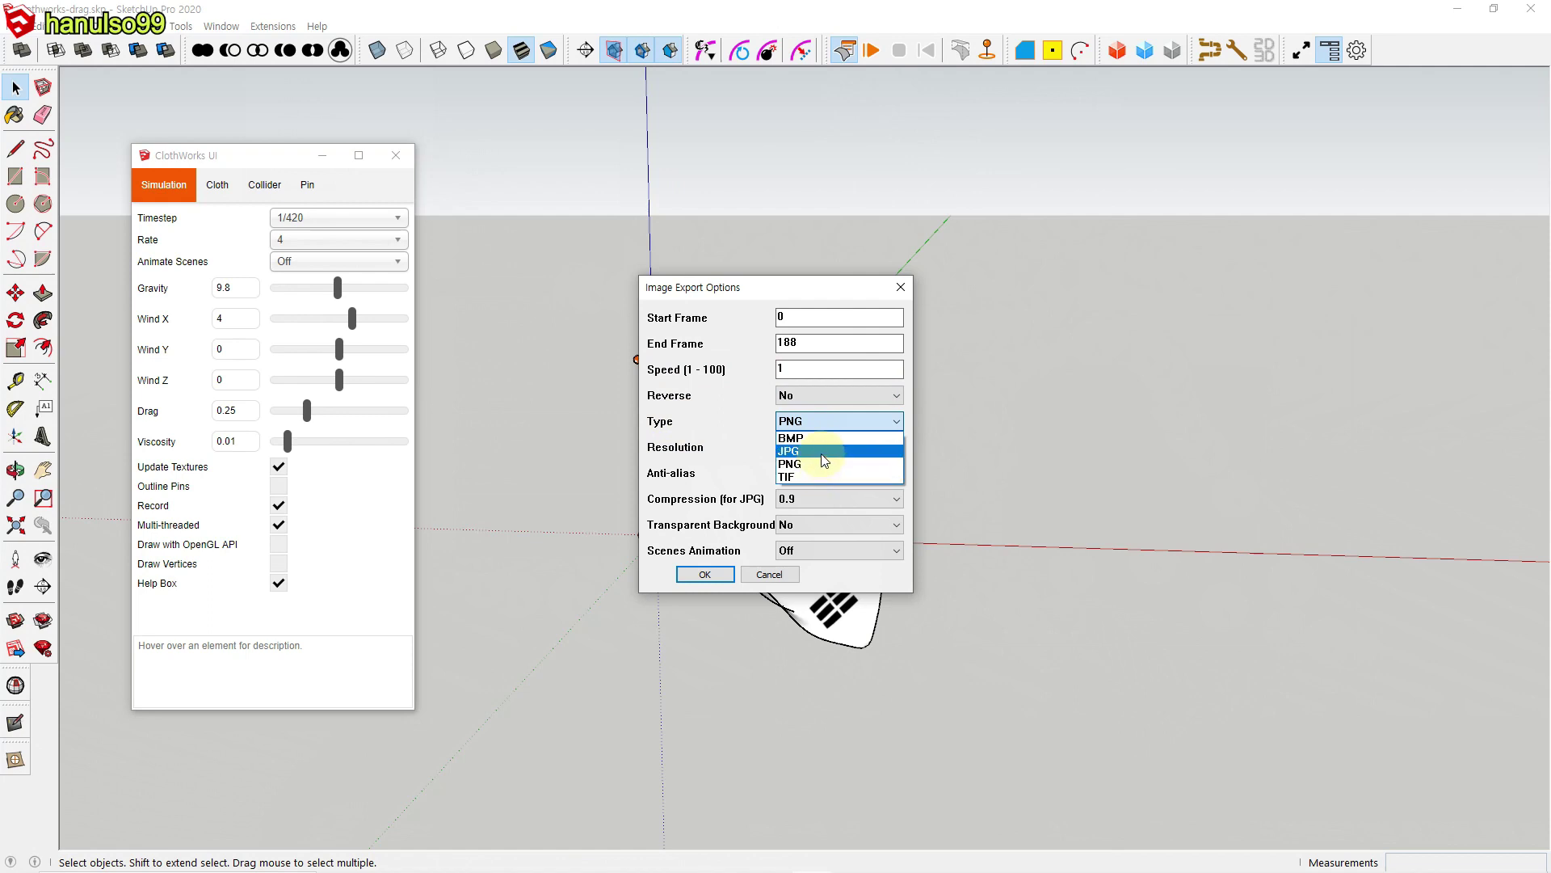
pyautogui.click(825, 465)
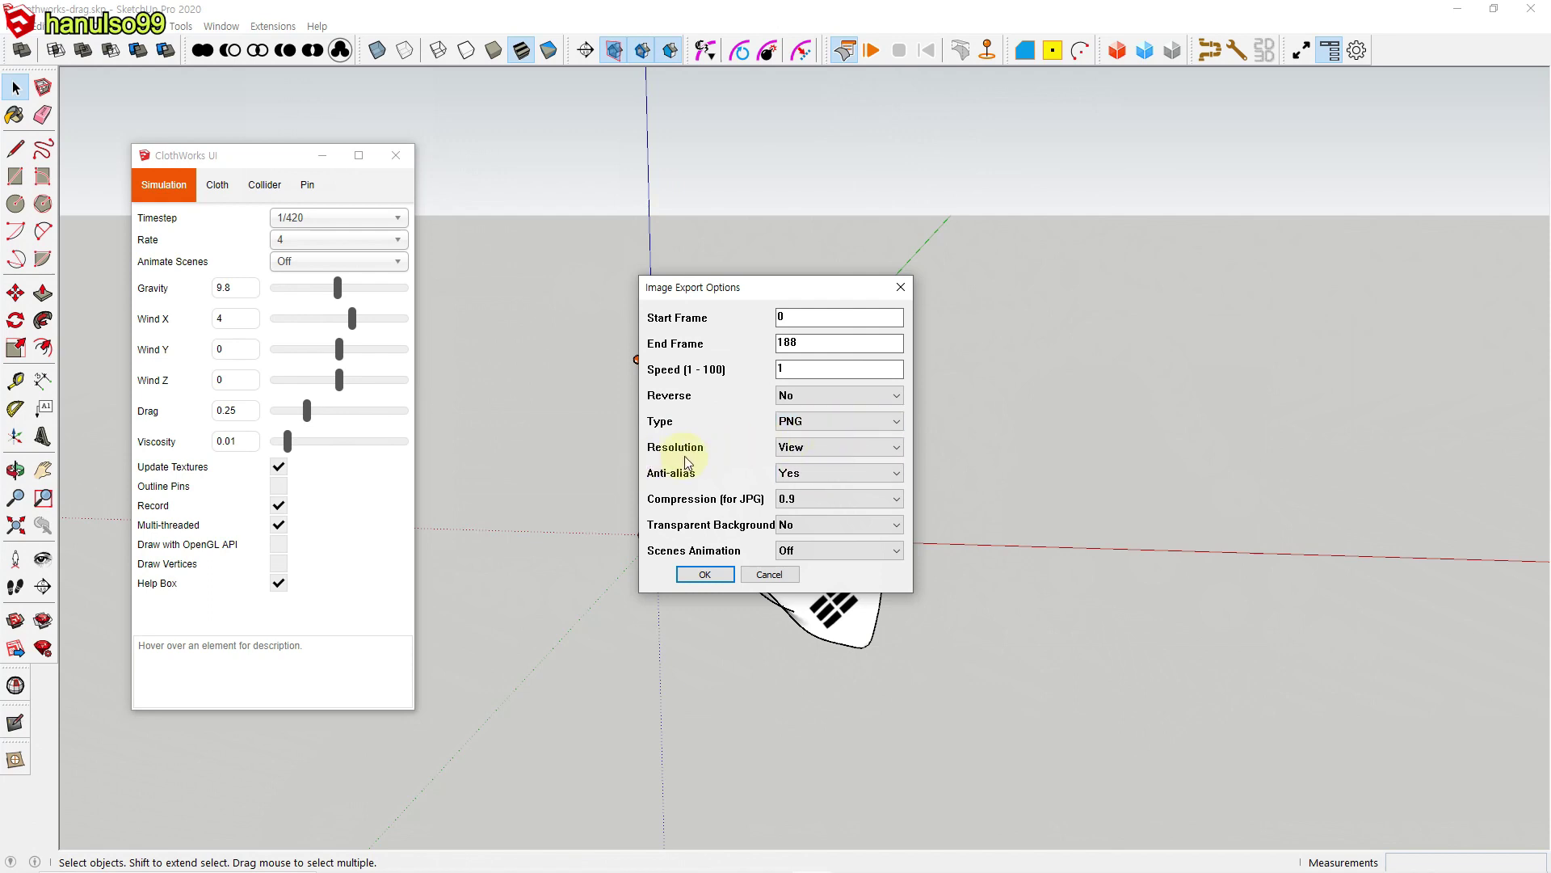
# Step: Export the recorded frames as images at 1920 x 1080, with Transparent Background set to No and Scenes Animation Off
pyautogui.click(821, 450)
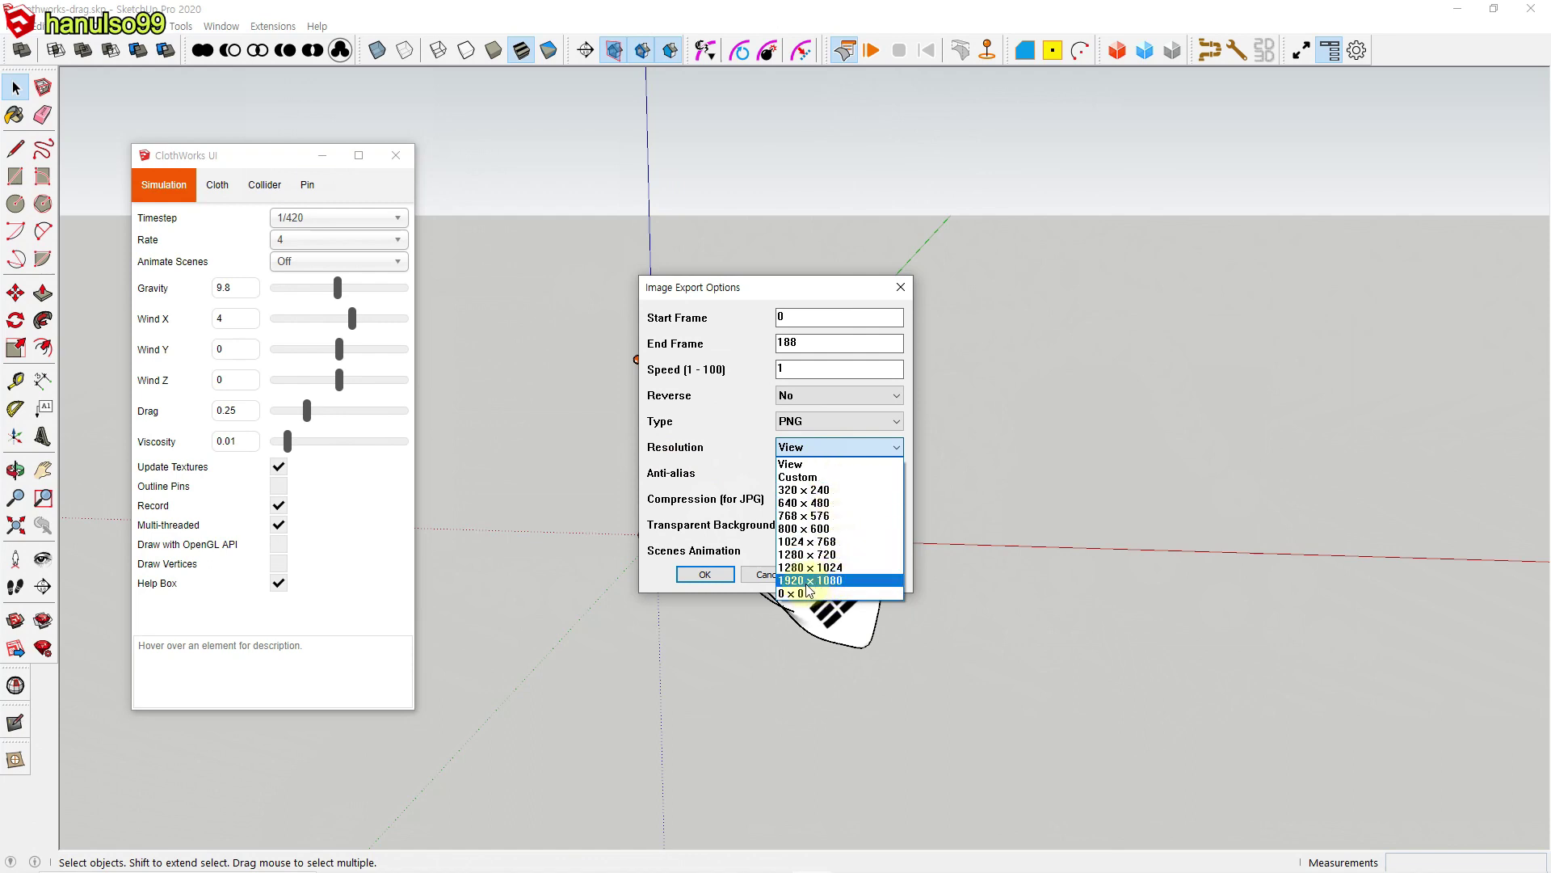
pyautogui.click(848, 580)
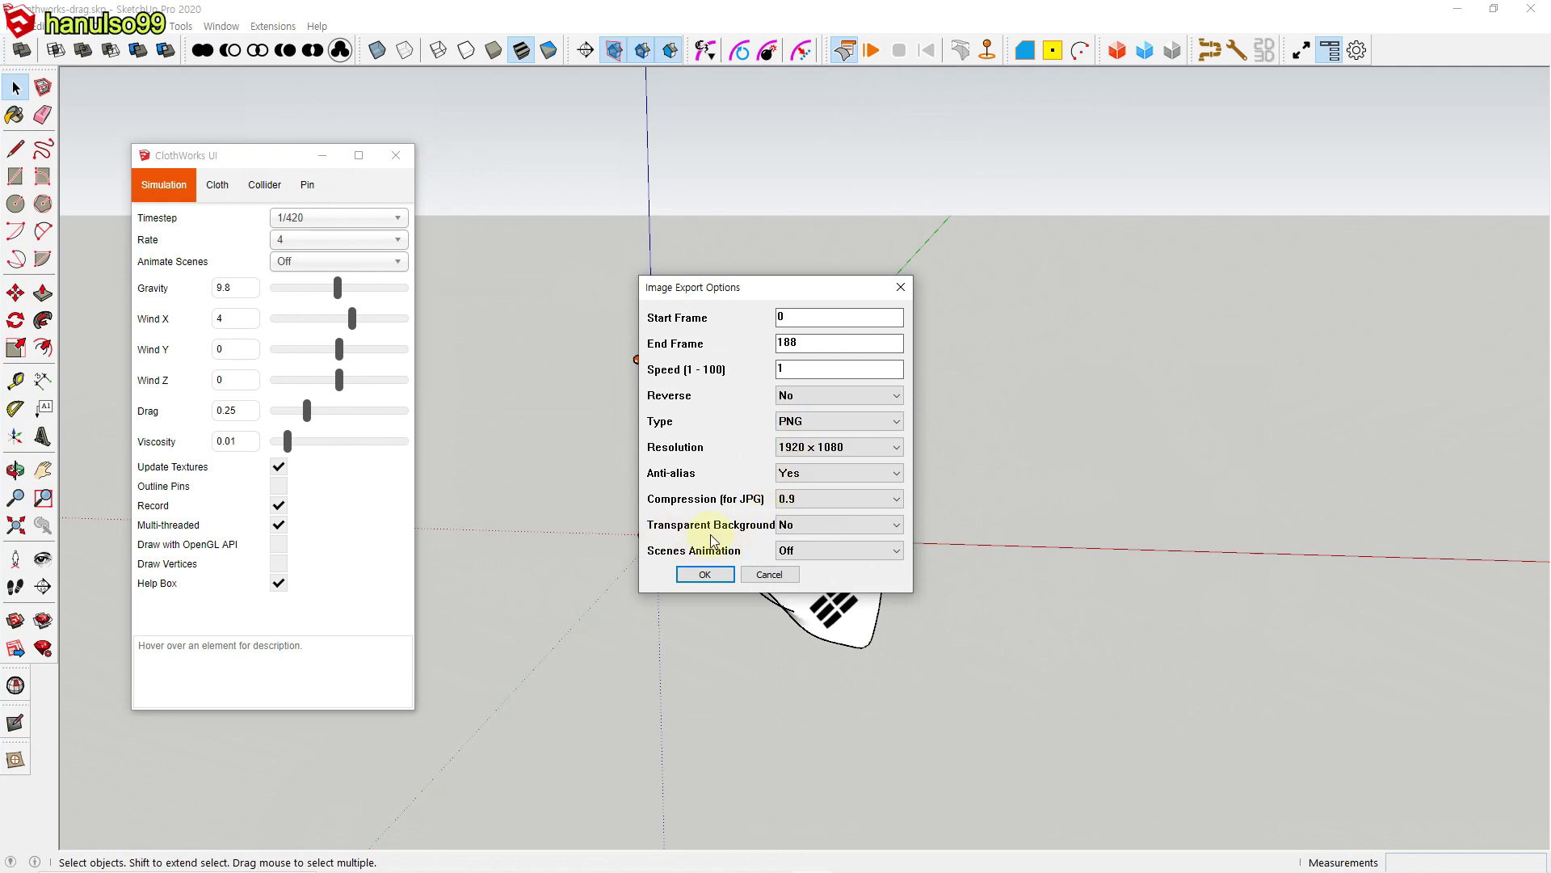
pyautogui.click(806, 527)
pyautogui.click(813, 543)
pyautogui.click(886, 529)
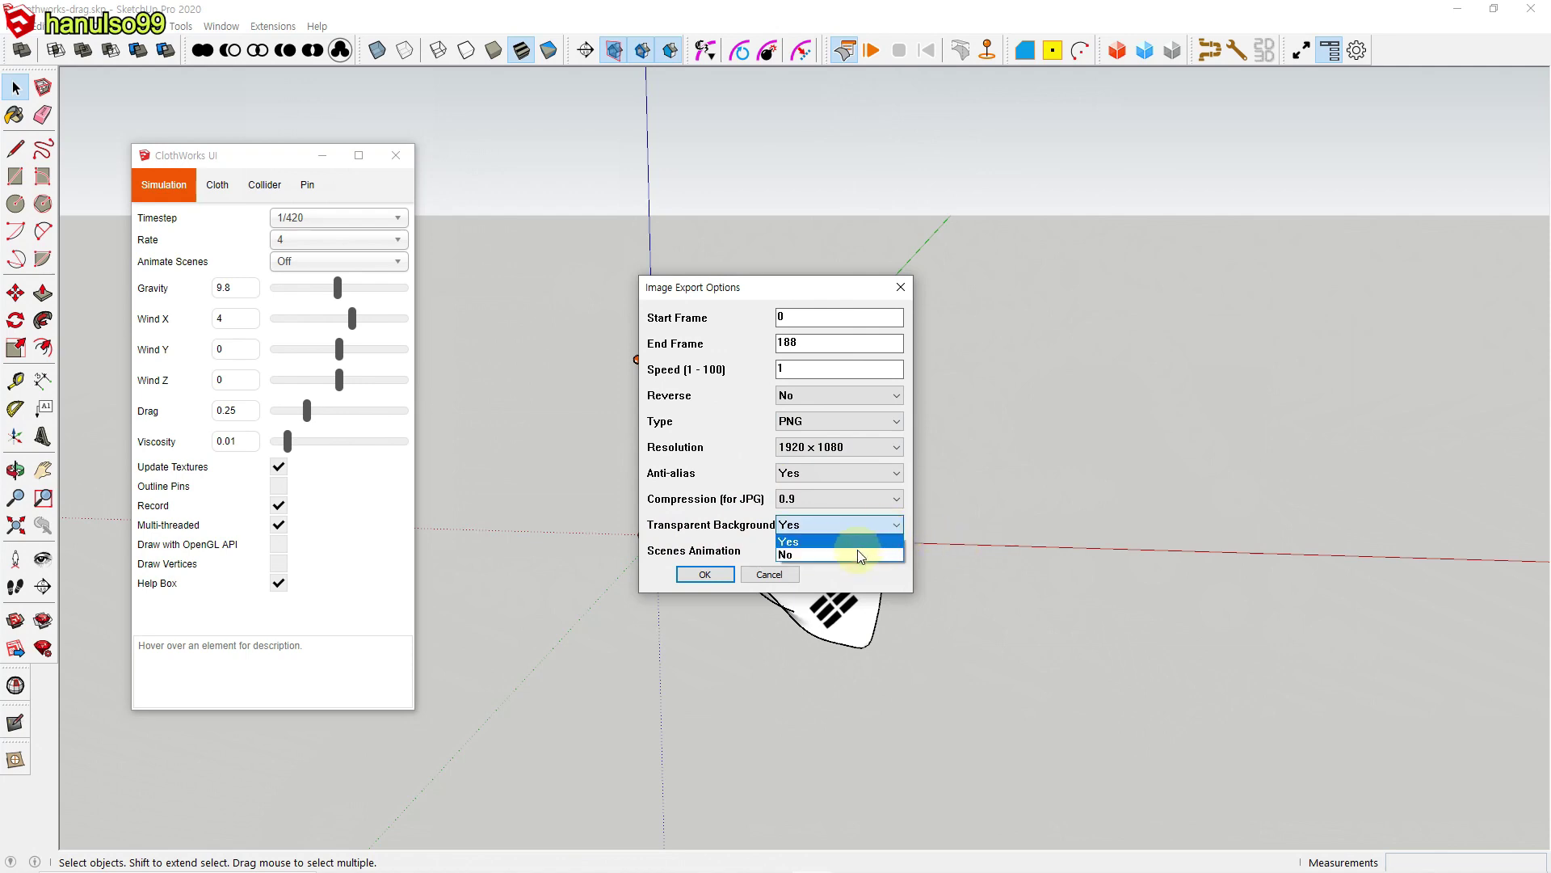
pyautogui.click(856, 555)
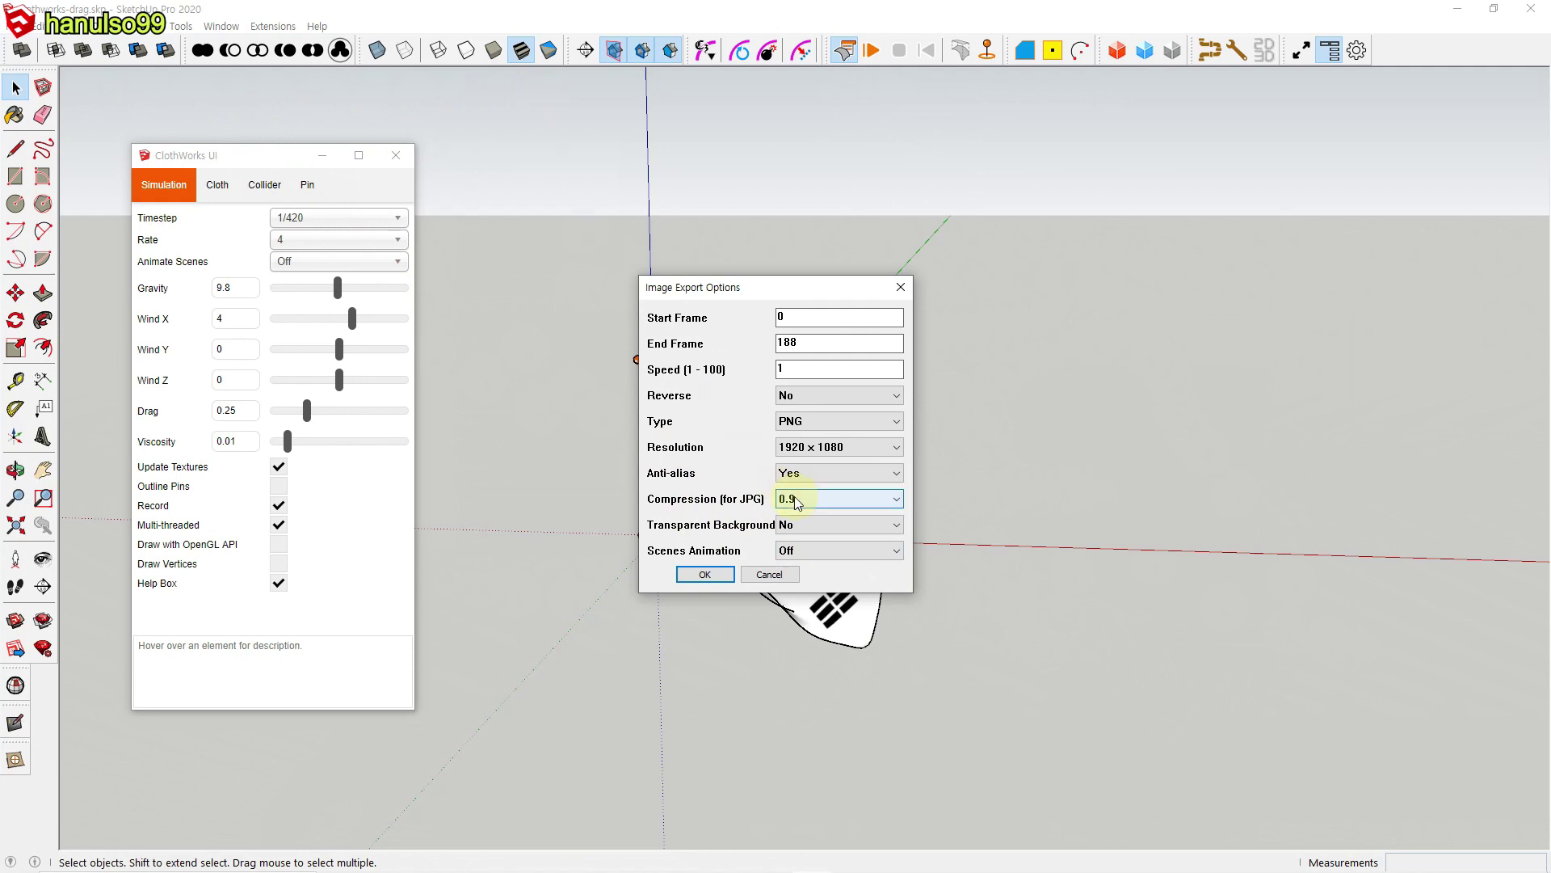
pyautogui.click(851, 548)
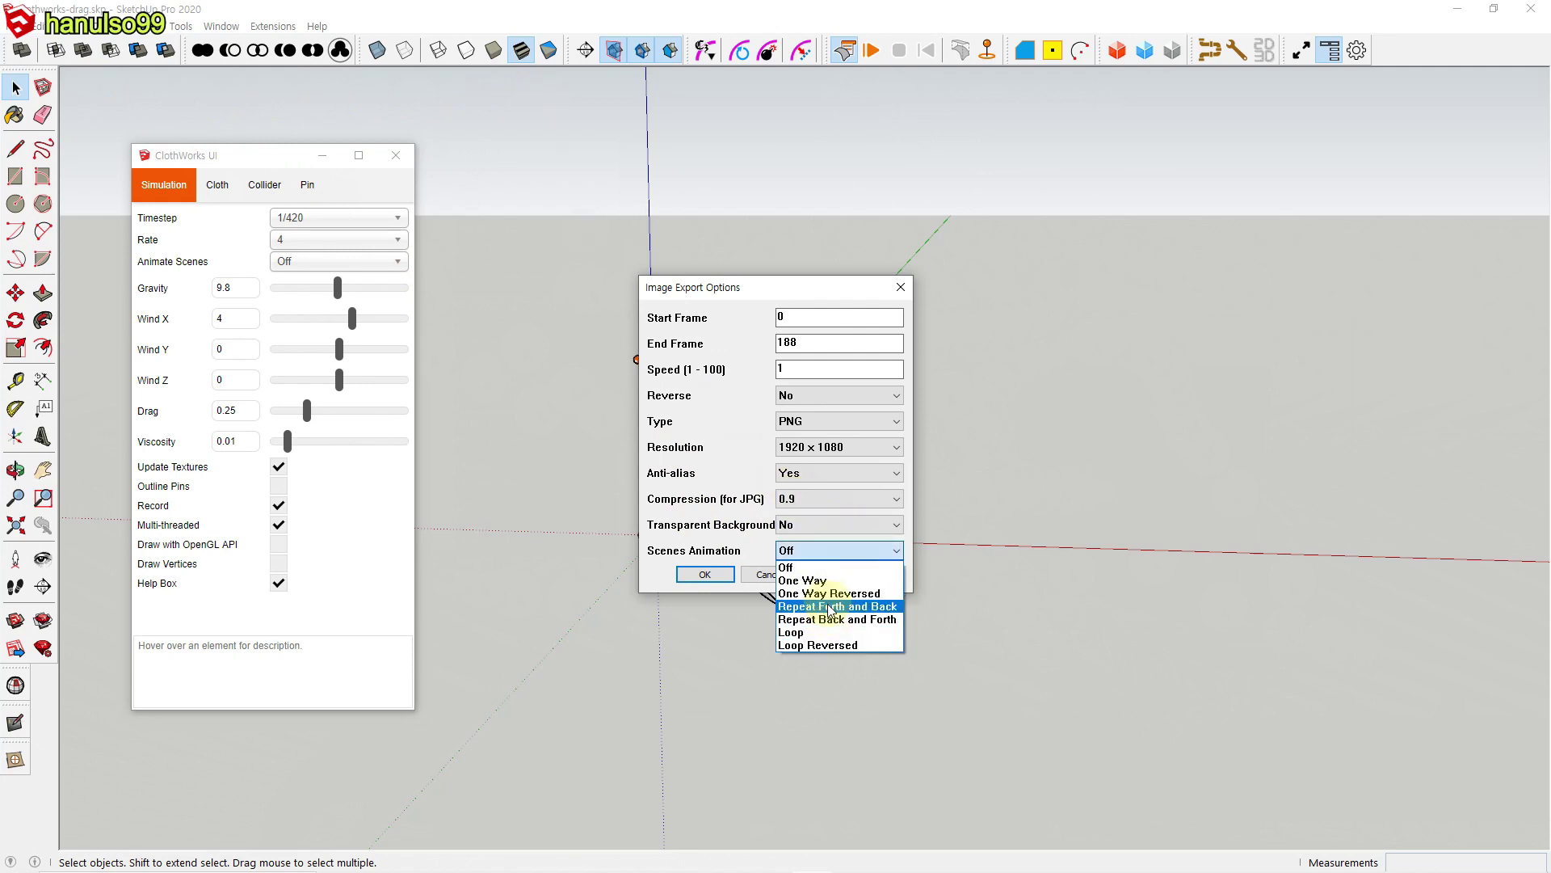
pyautogui.click(837, 568)
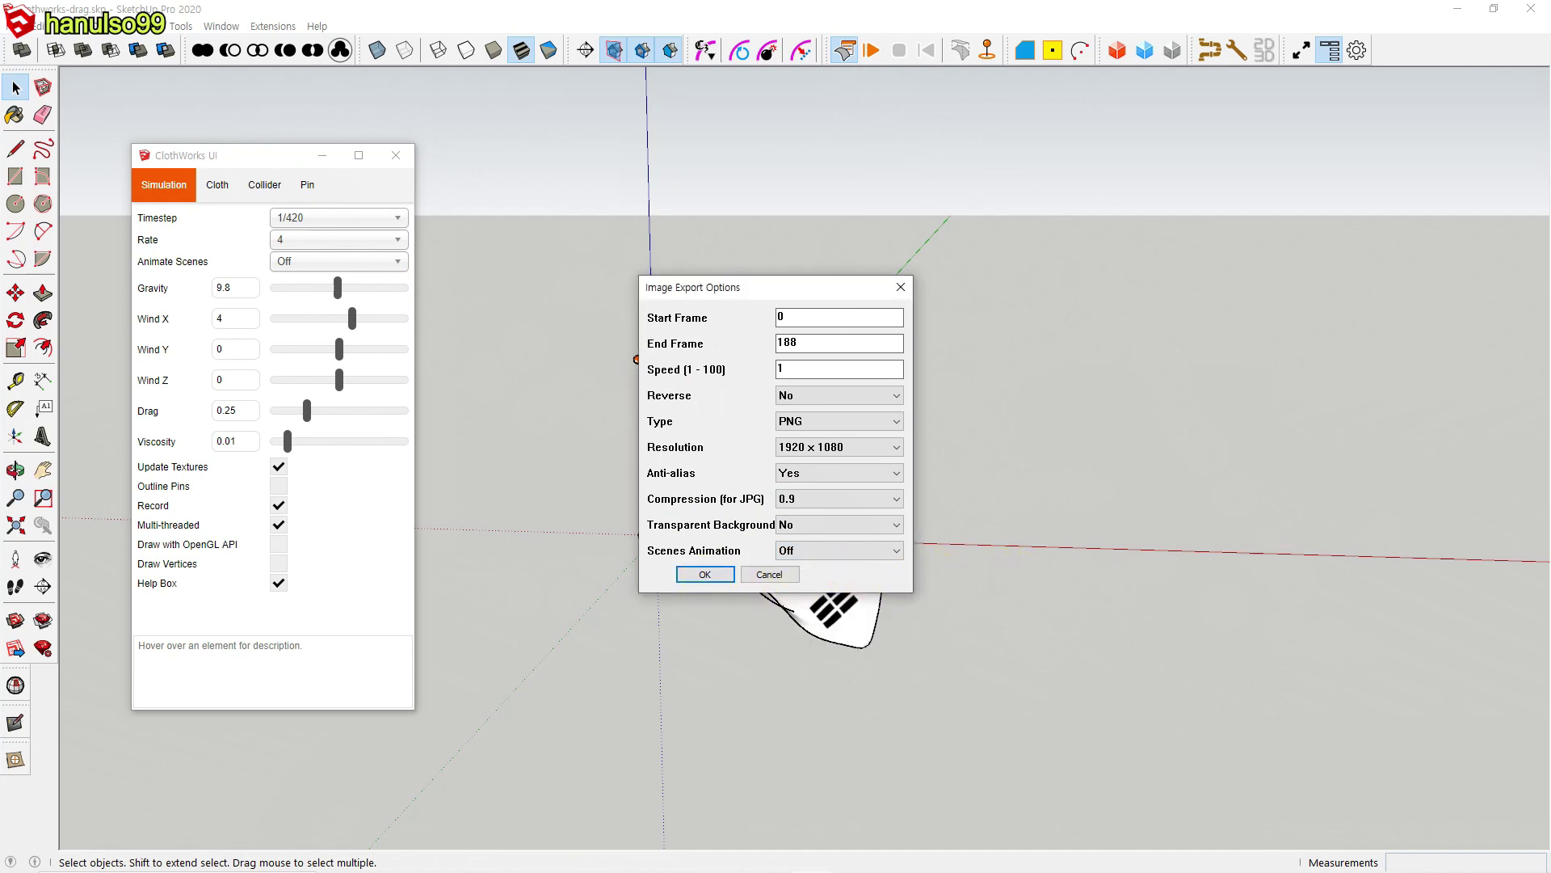
pyautogui.press('Return')
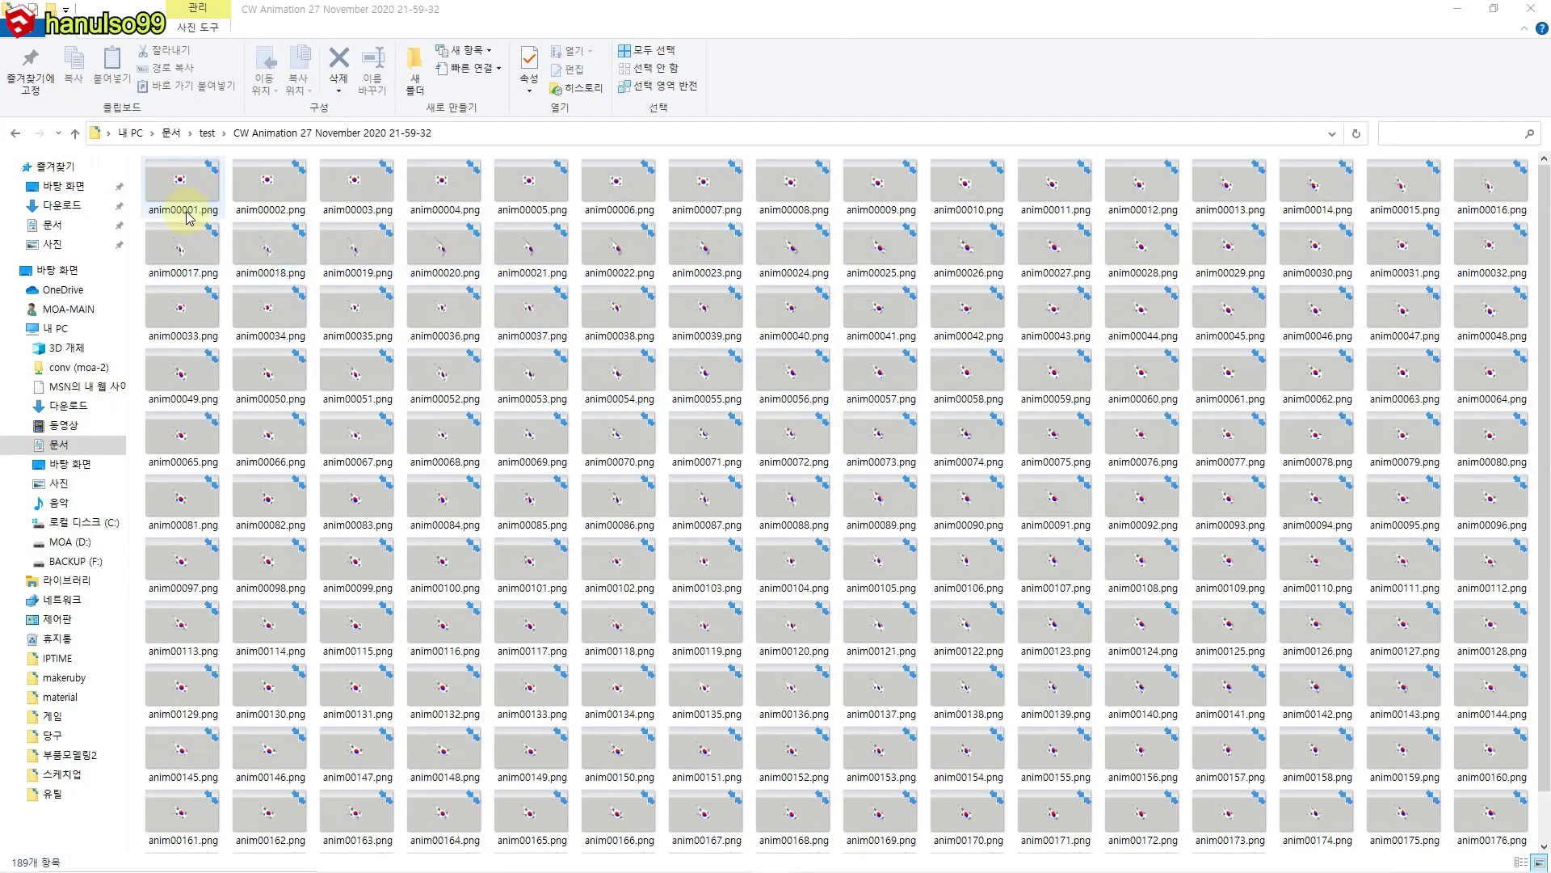
# Step: Look through the exported PNG frames in their folder and in PowerDirector's media library, and play the preview
pyautogui.scroll(-2, 700, 527)
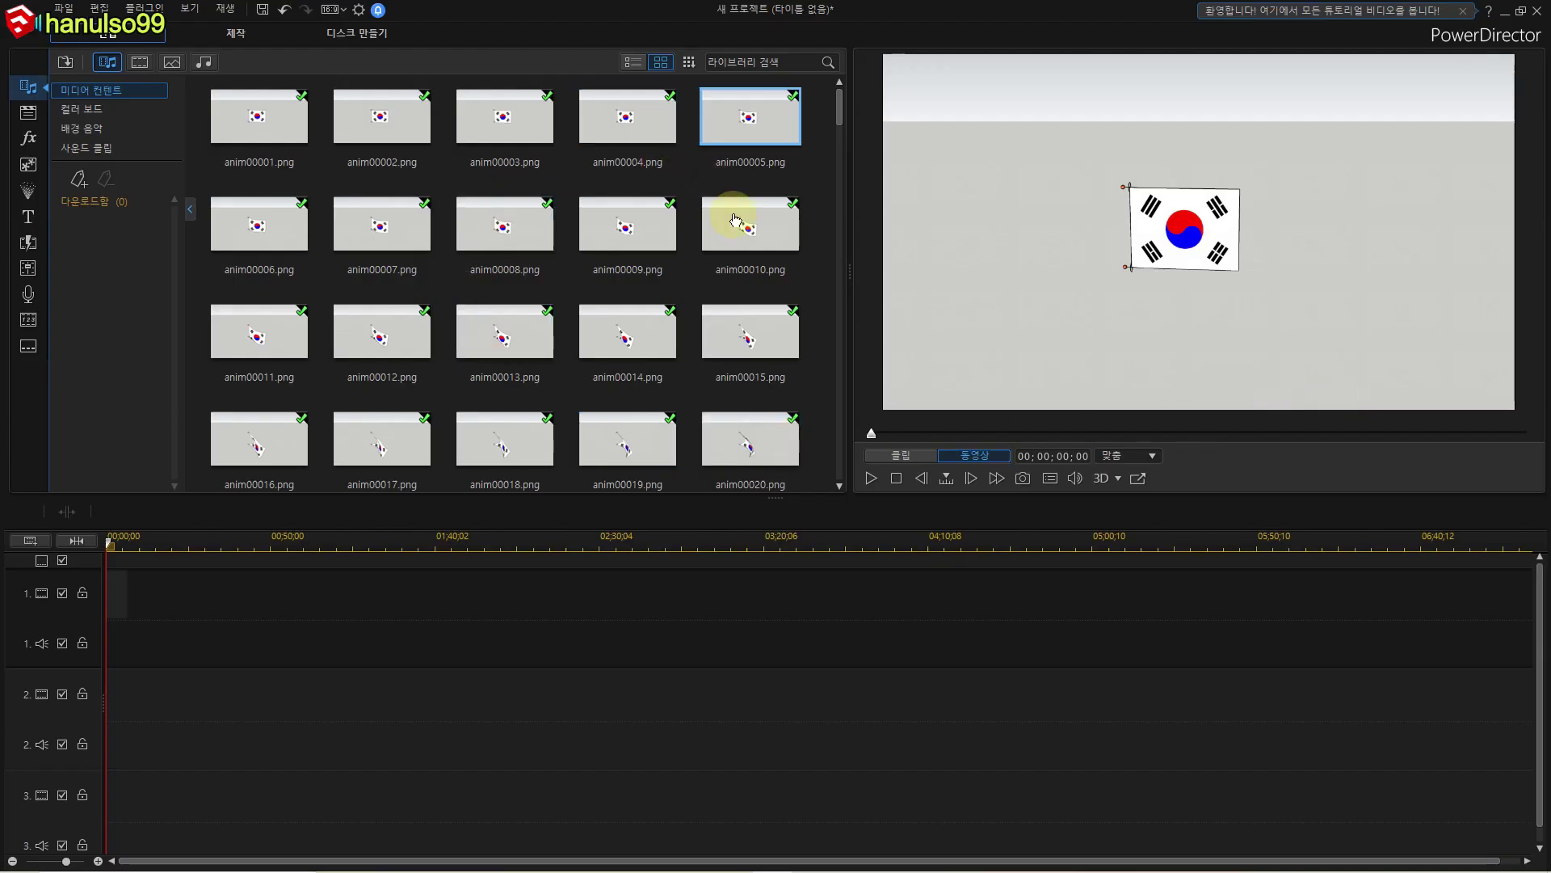
pyautogui.click(805, 414)
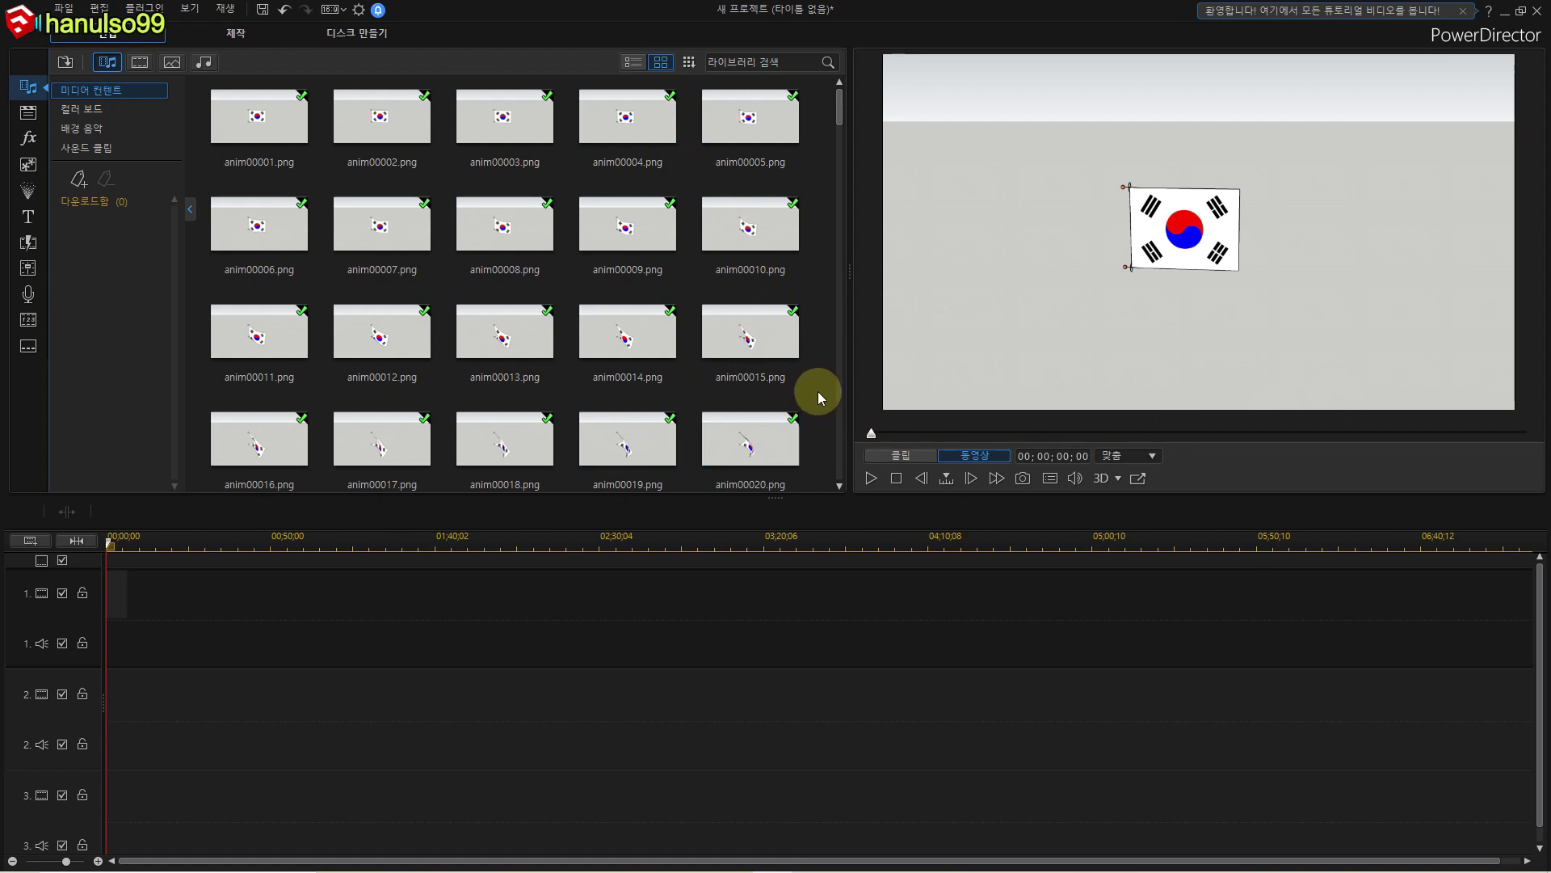
pyautogui.click(272, 148)
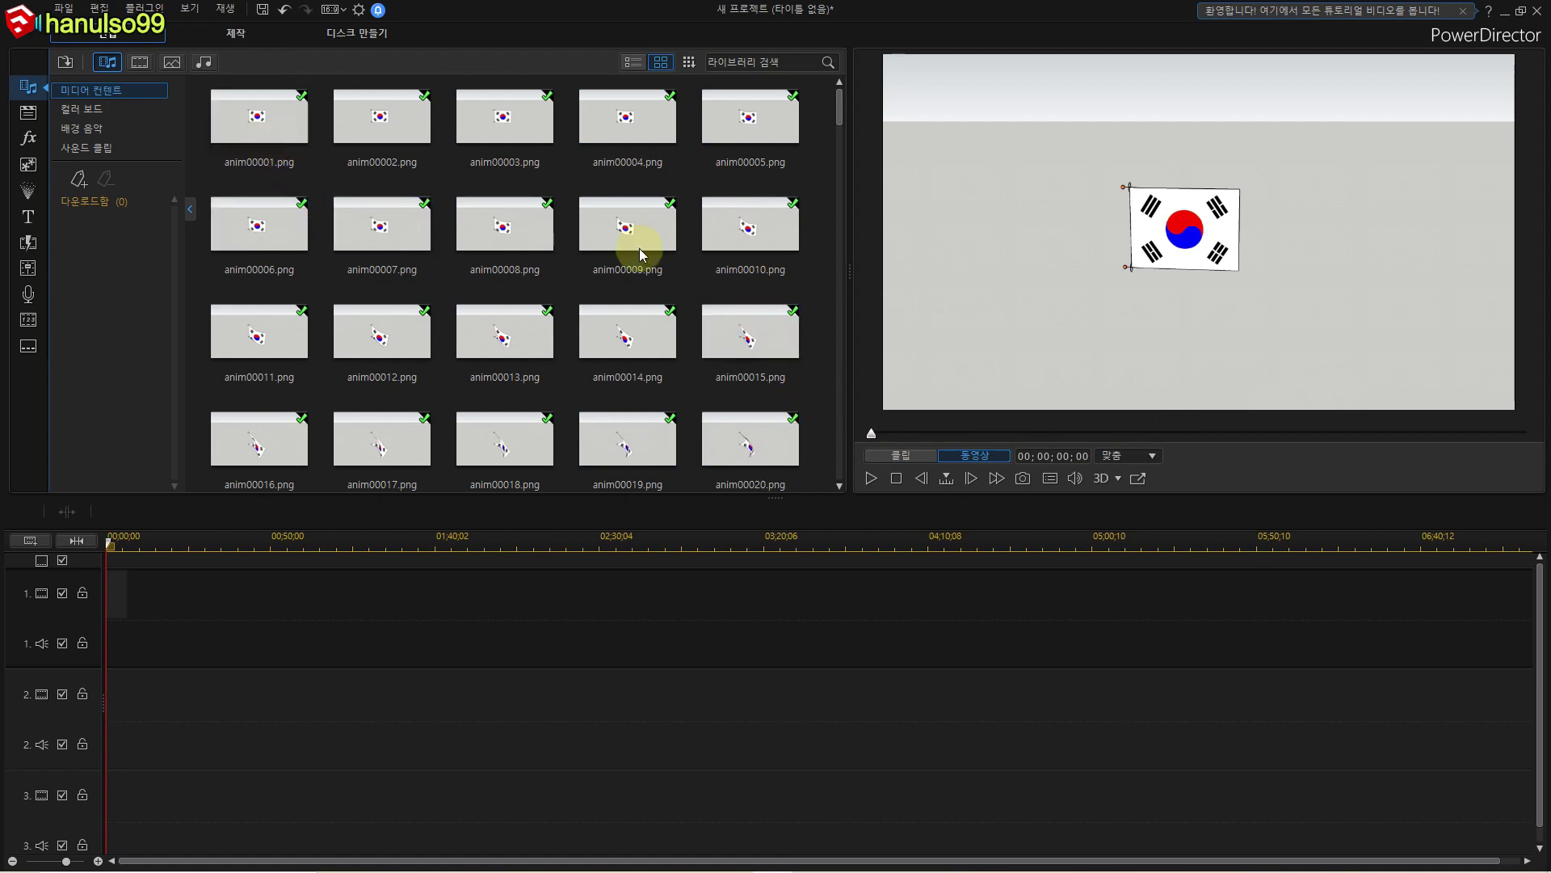
pyautogui.moveTo(840, 160); pyautogui.dragTo(842, 490)
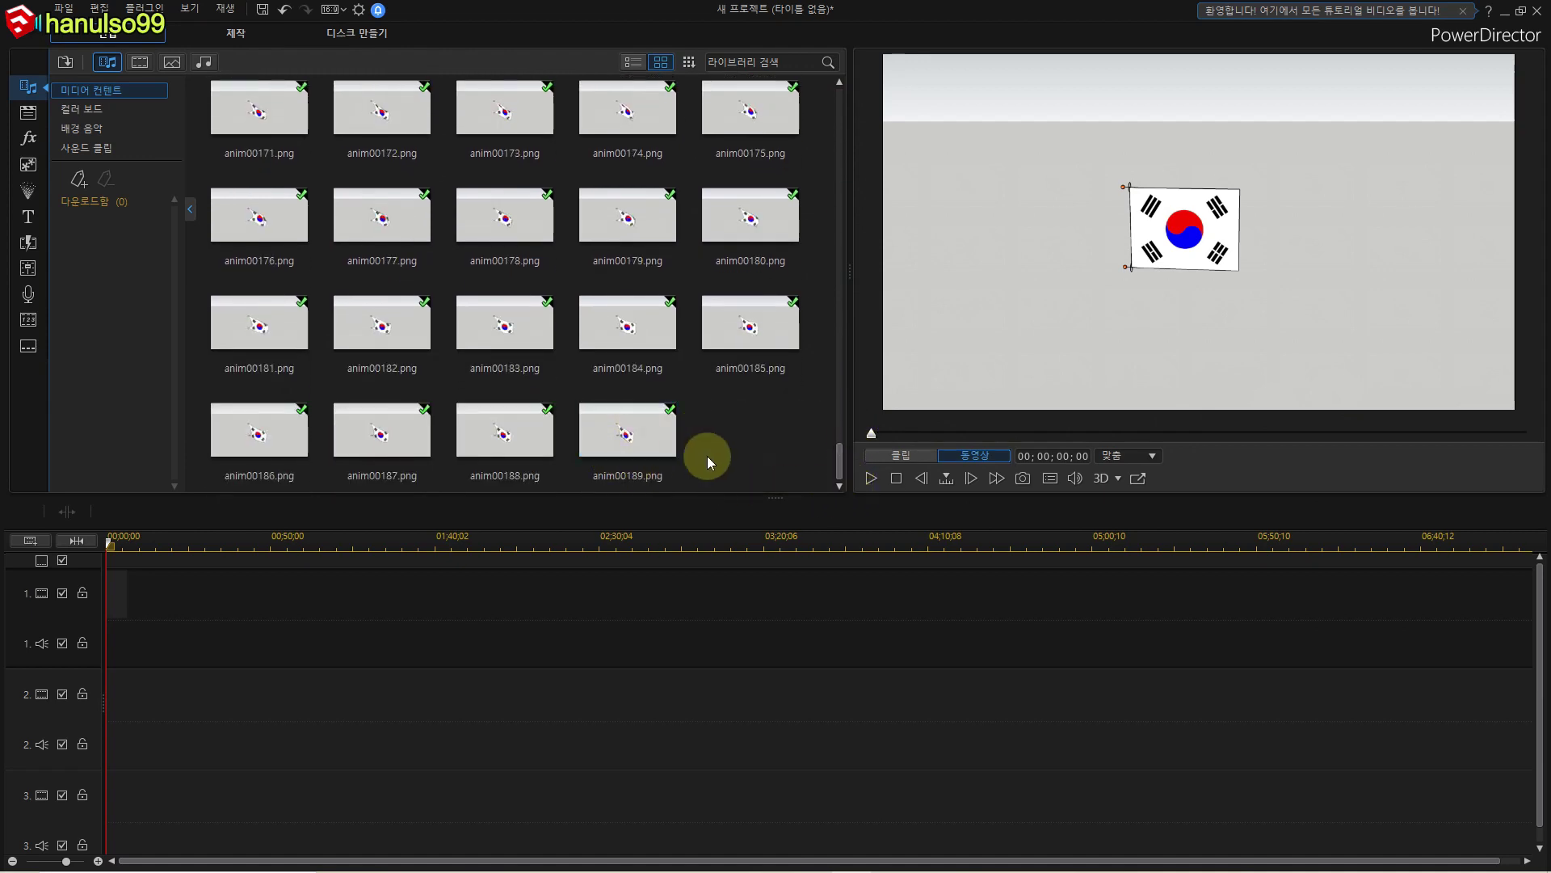
pyautogui.click(872, 479)
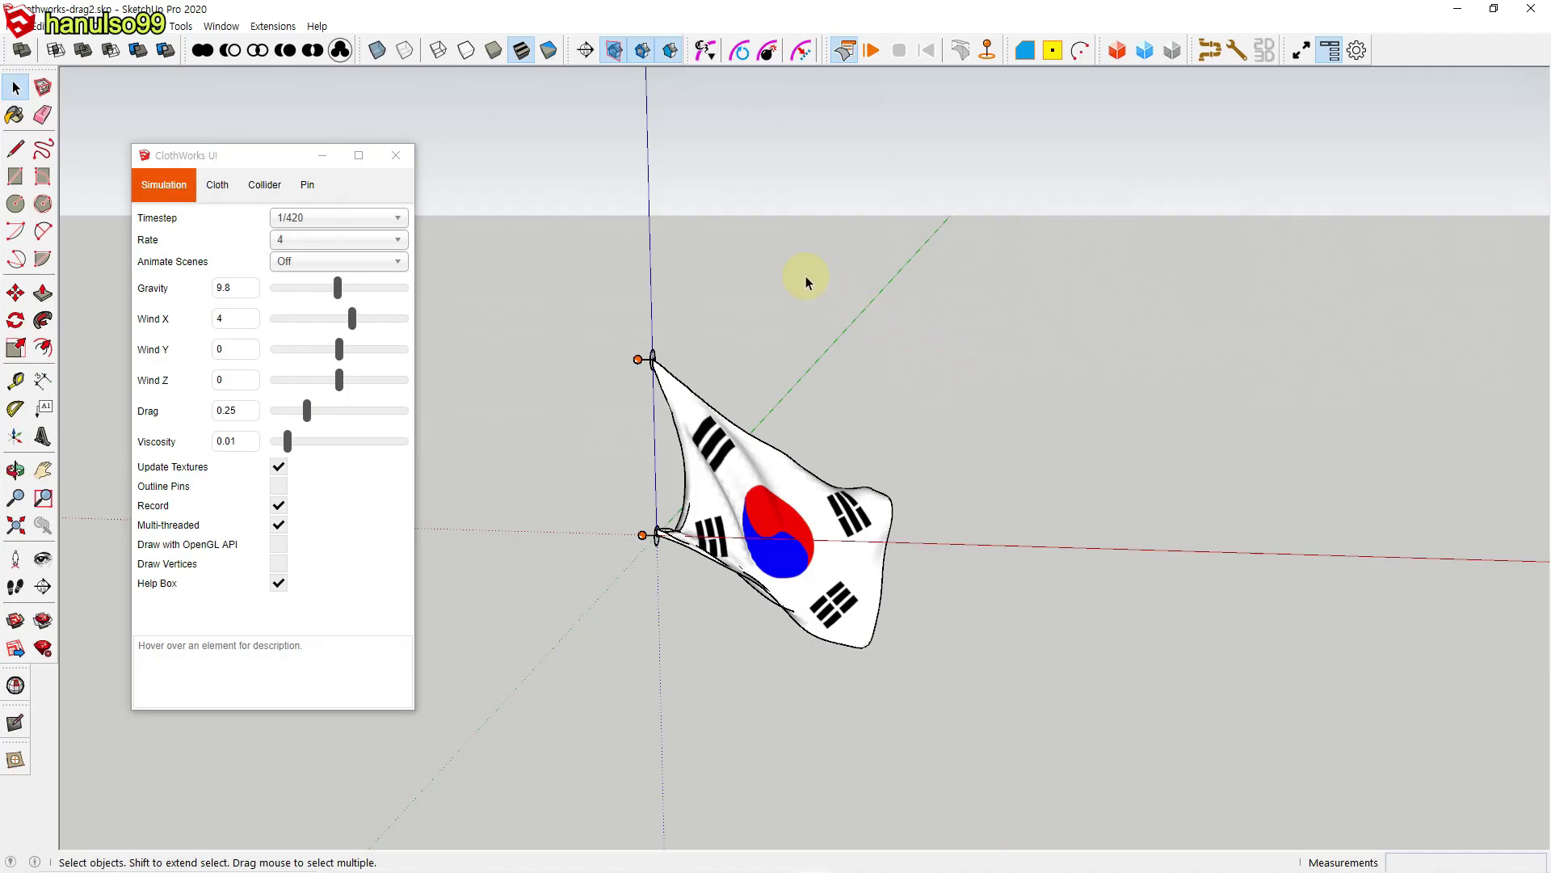
# Step: In SketchUp, examine the file types offered for exporting the recording to other formats, and close the options without exporting
pyautogui.click(273, 26)
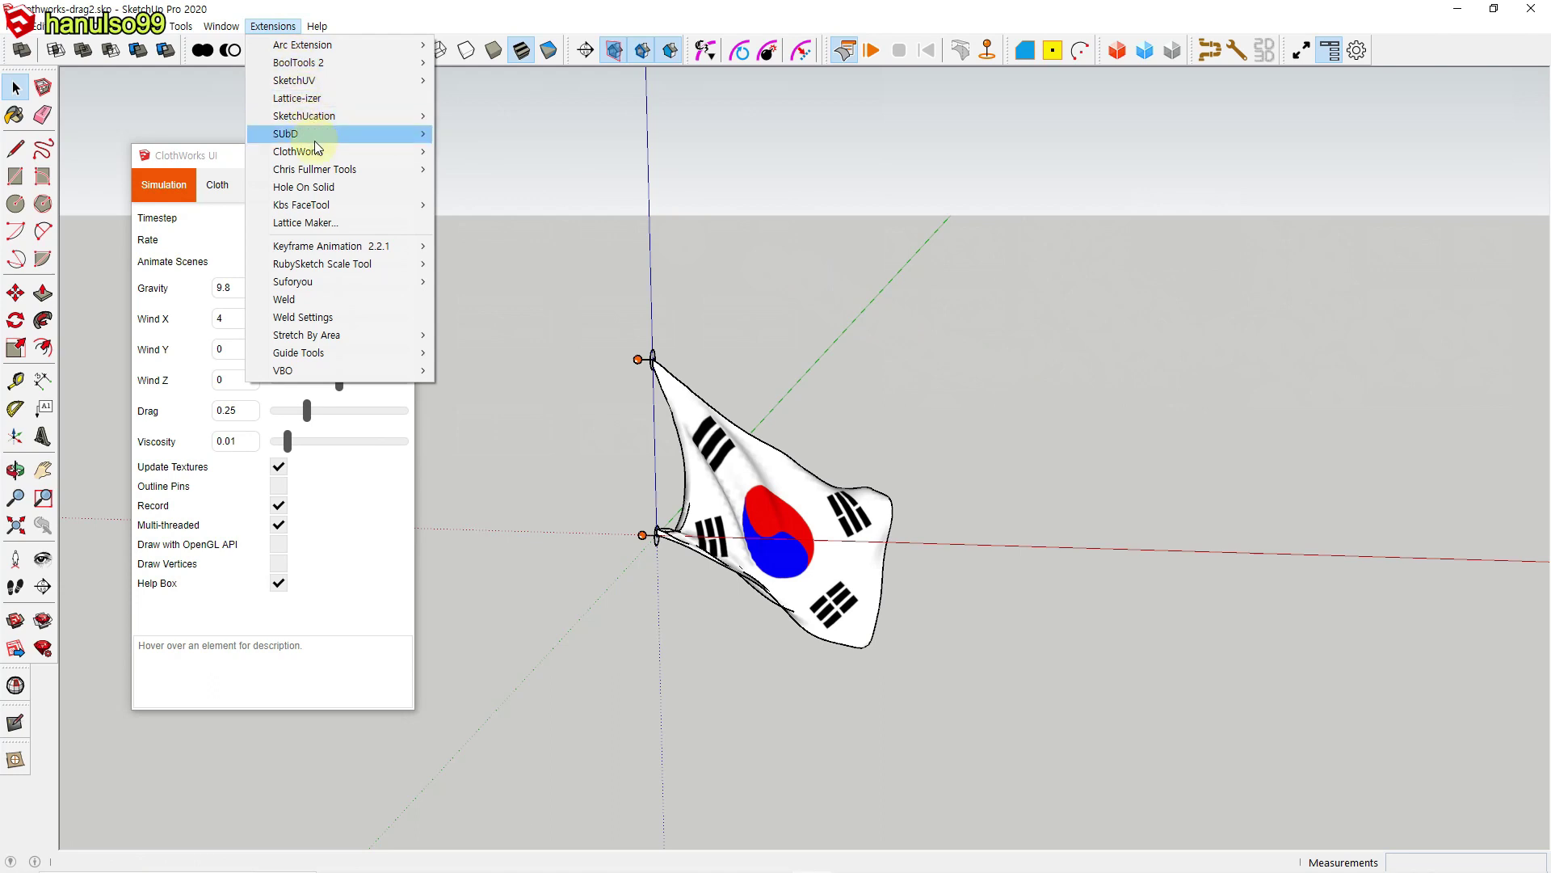
pyautogui.moveTo(311, 151)
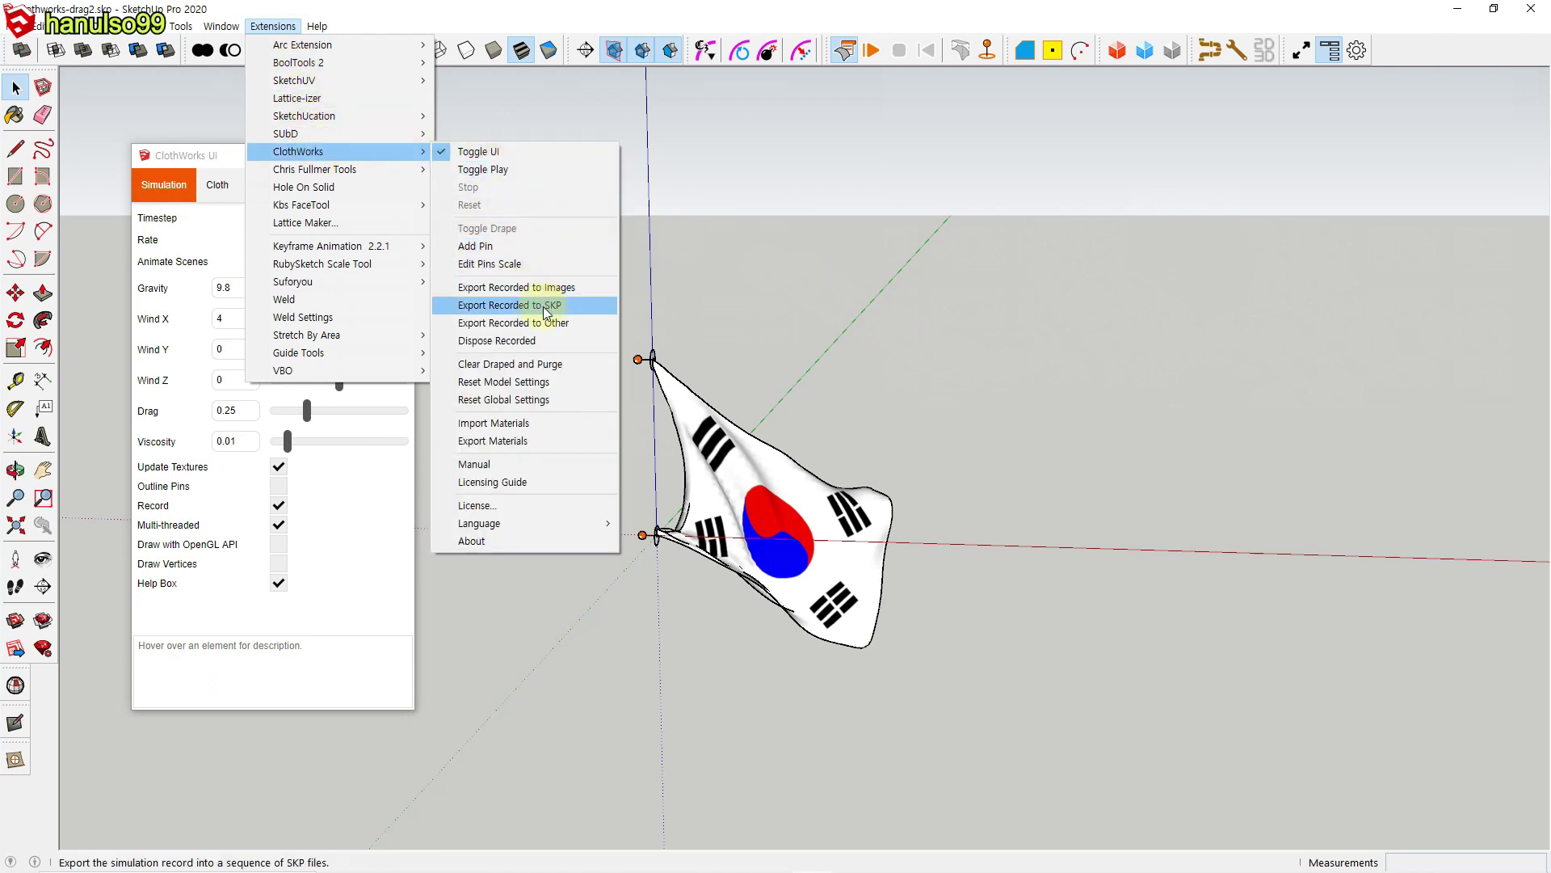
pyautogui.click(561, 321)
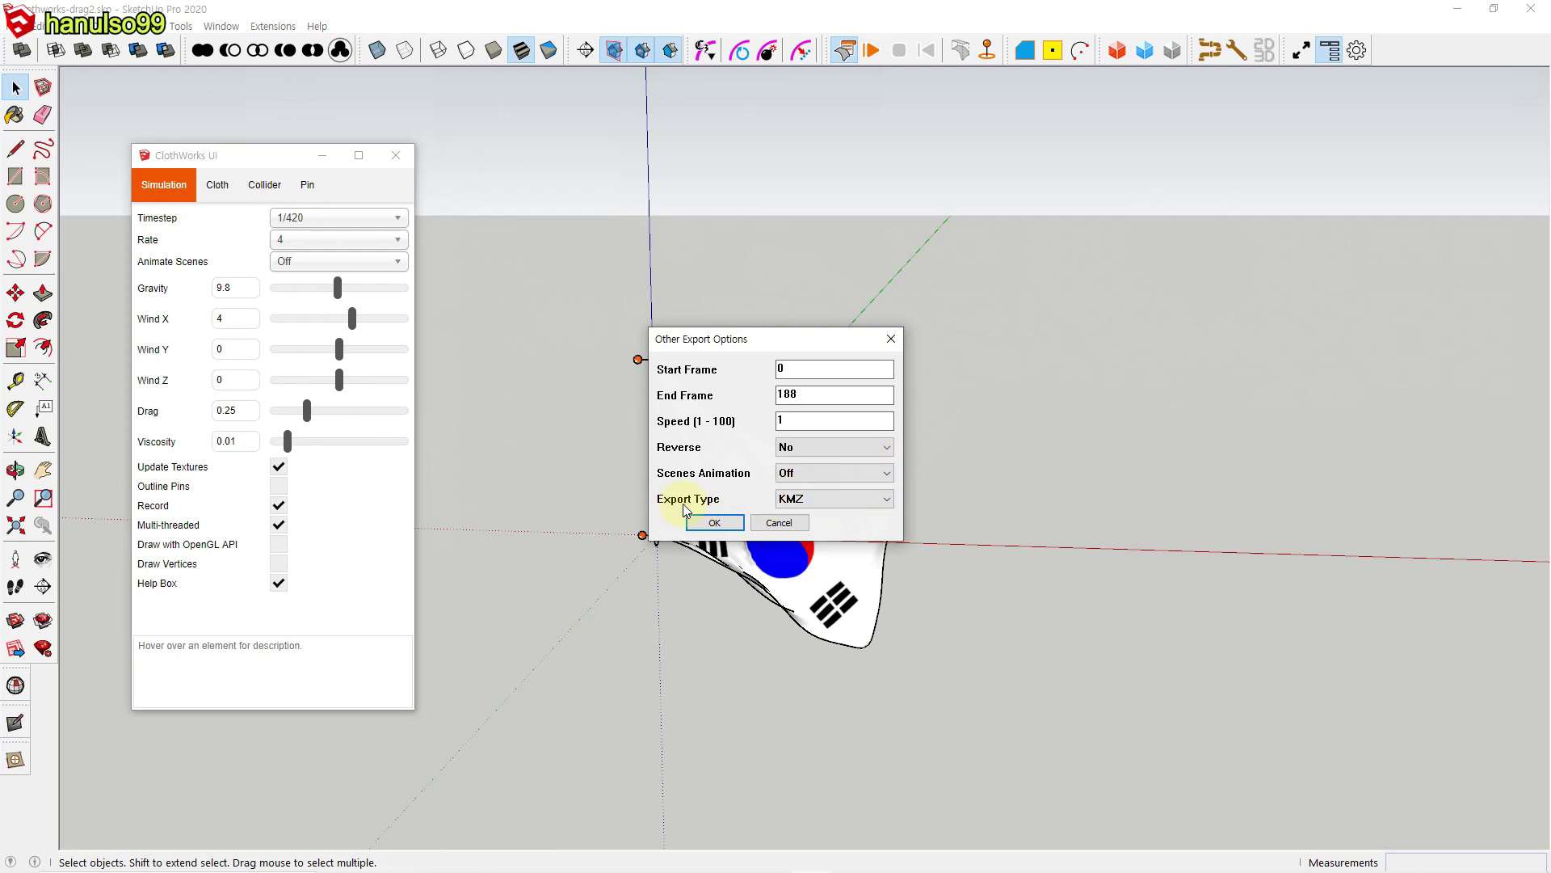
pyautogui.click(789, 505)
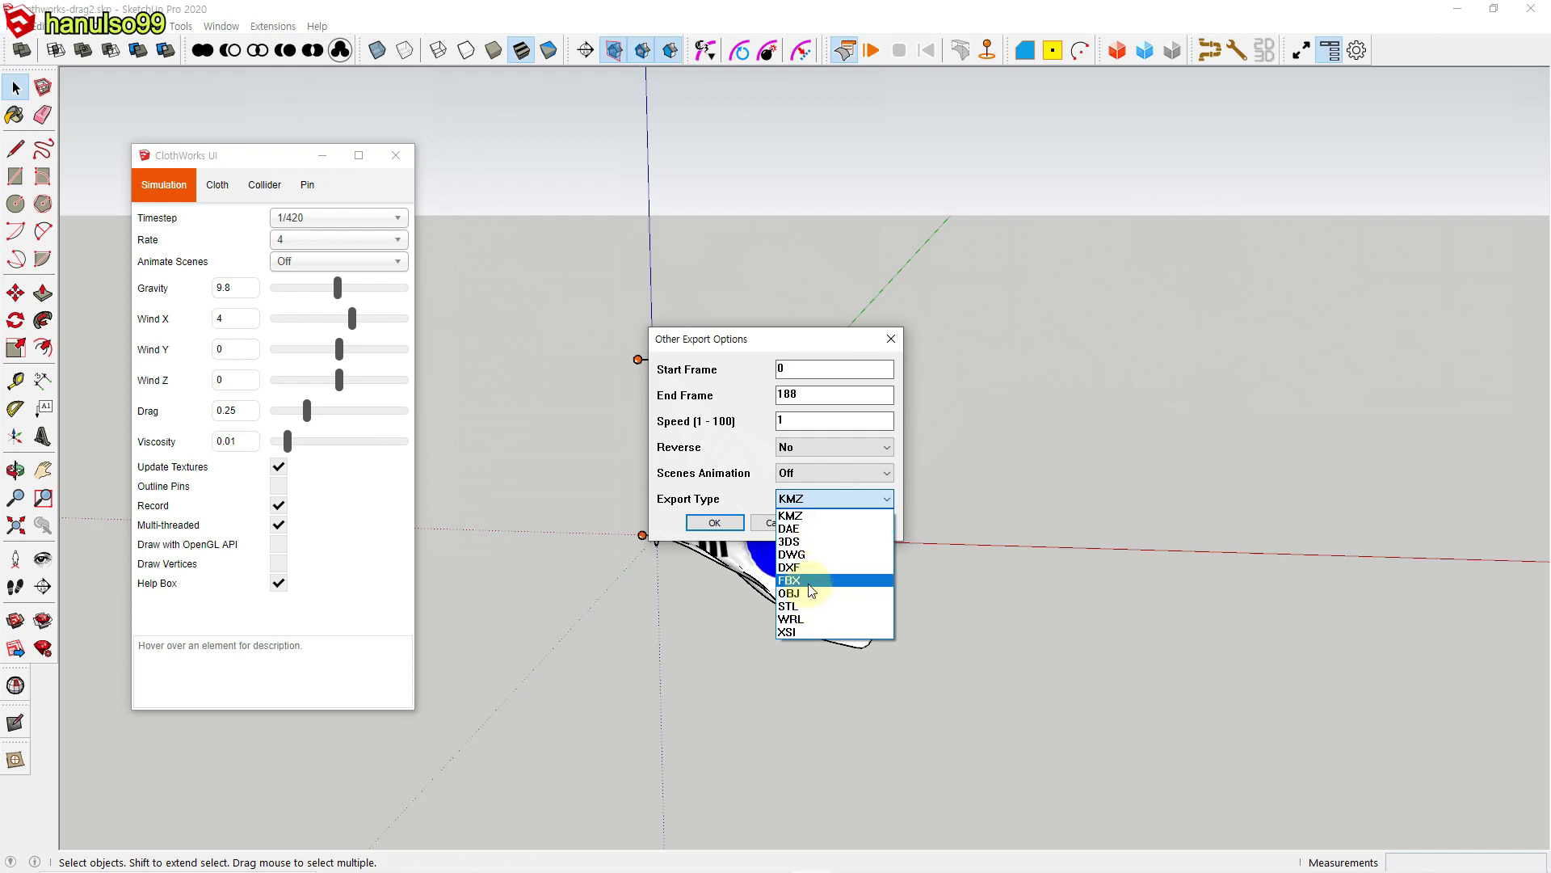
pyautogui.click(961, 573)
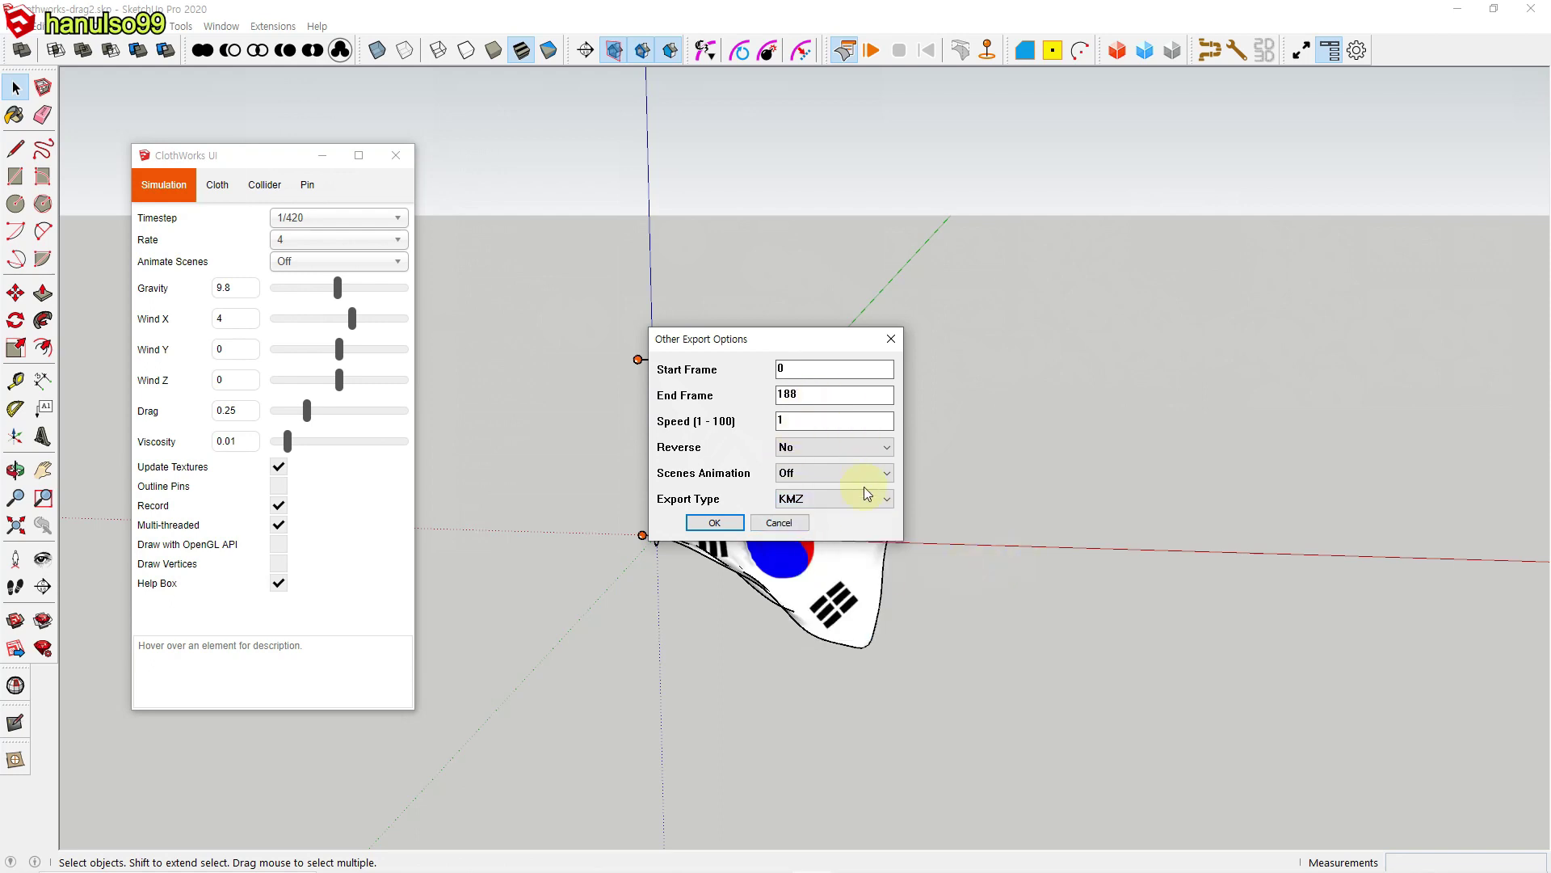
pyautogui.click(779, 522)
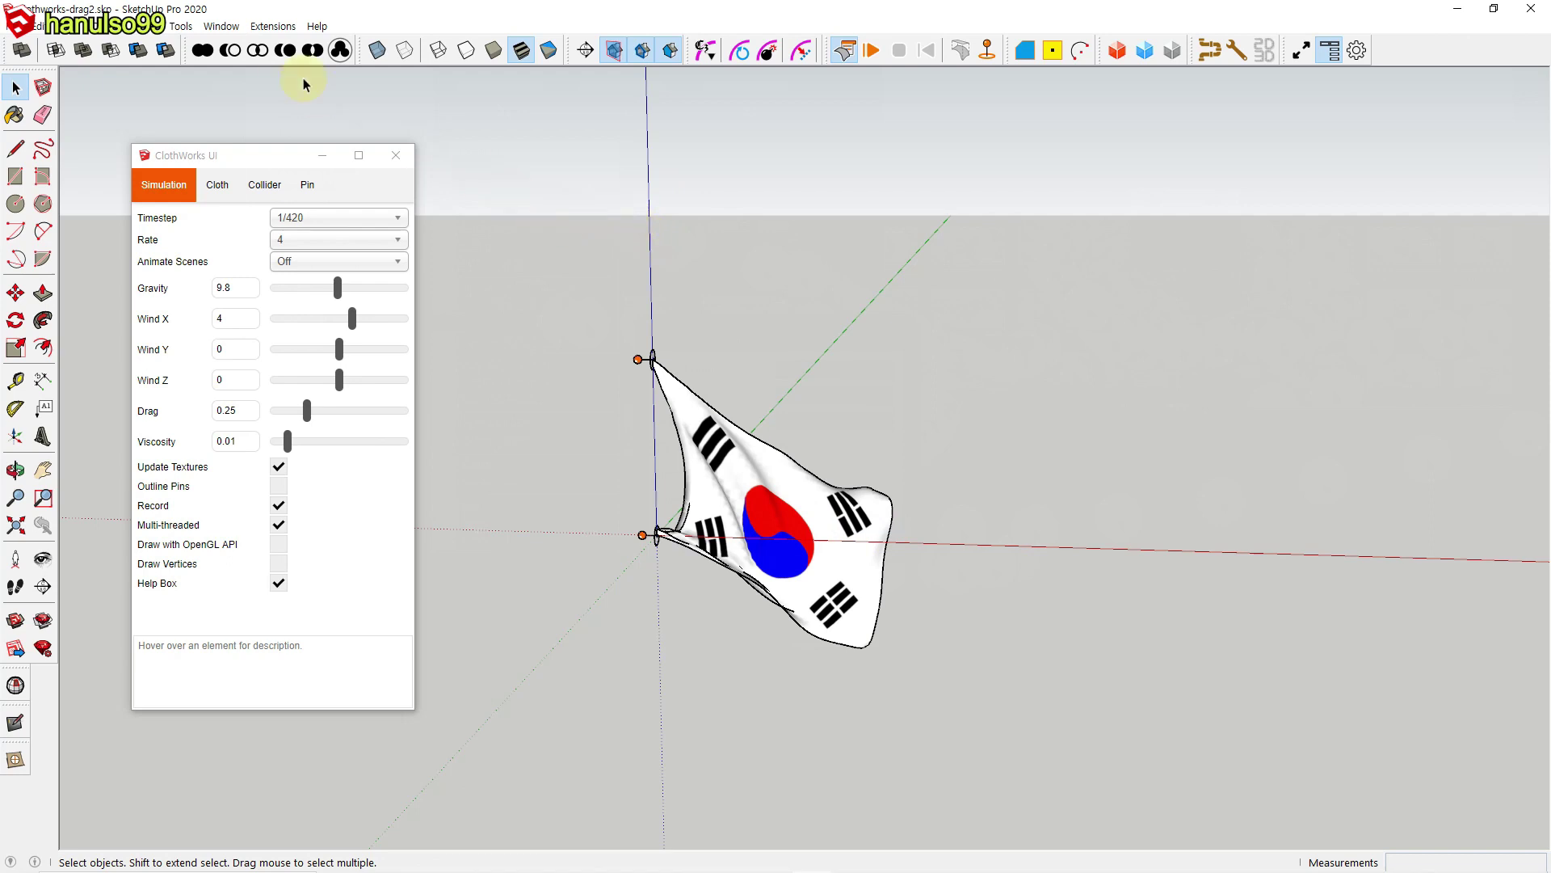
# Step: Dispose of the recorded simulation and check whether ClothWorks' recording export commands are still available
pyautogui.click(273, 26)
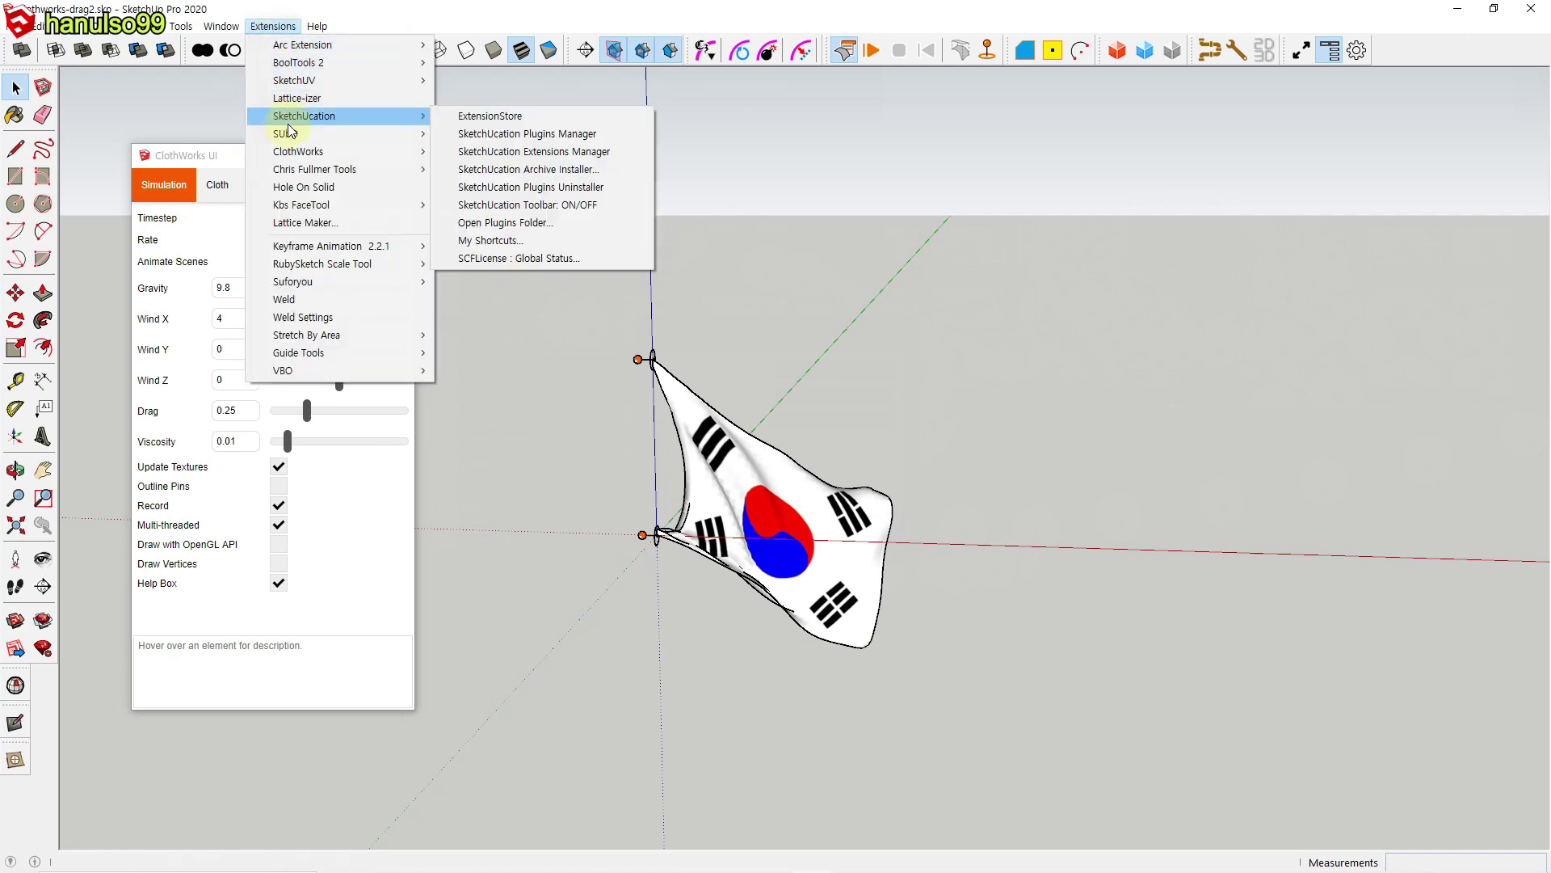
pyautogui.moveTo(295, 152)
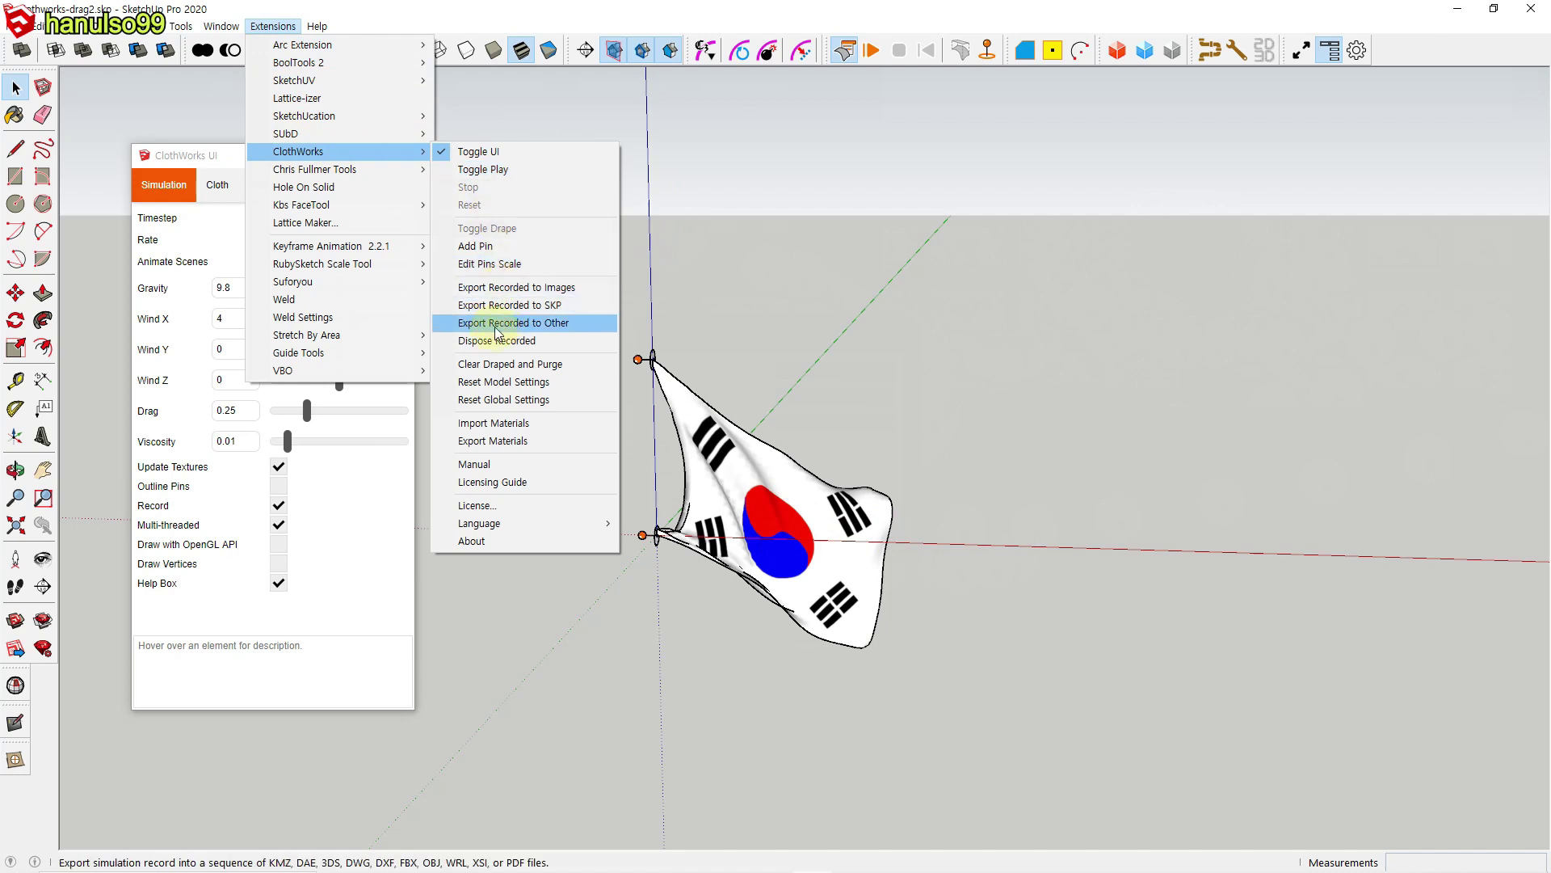
pyautogui.click(527, 346)
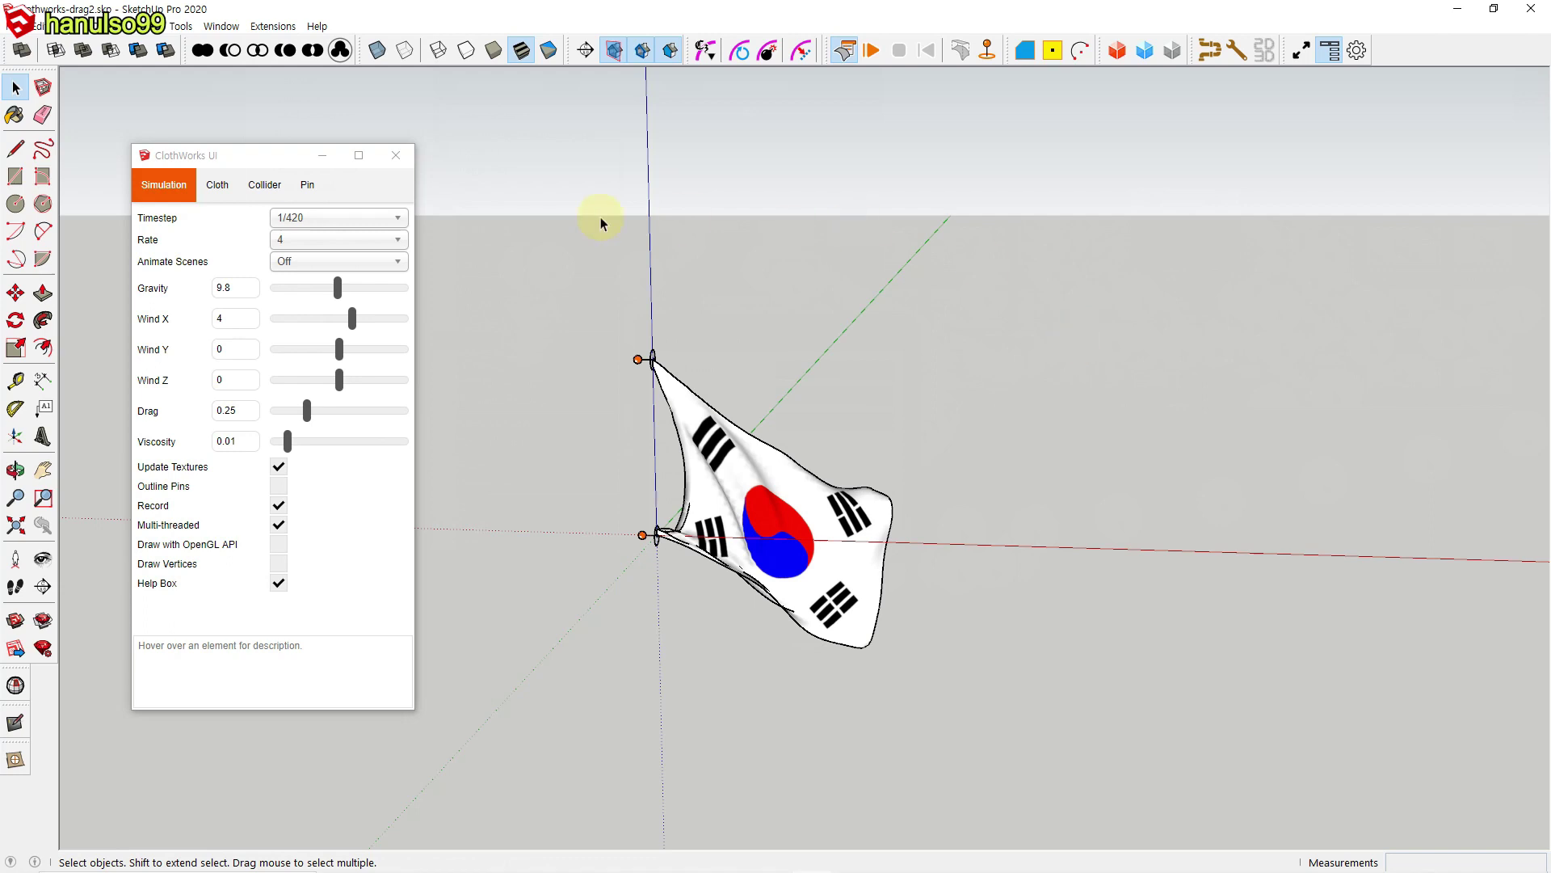
pyautogui.click(273, 27)
pyautogui.moveTo(307, 151)
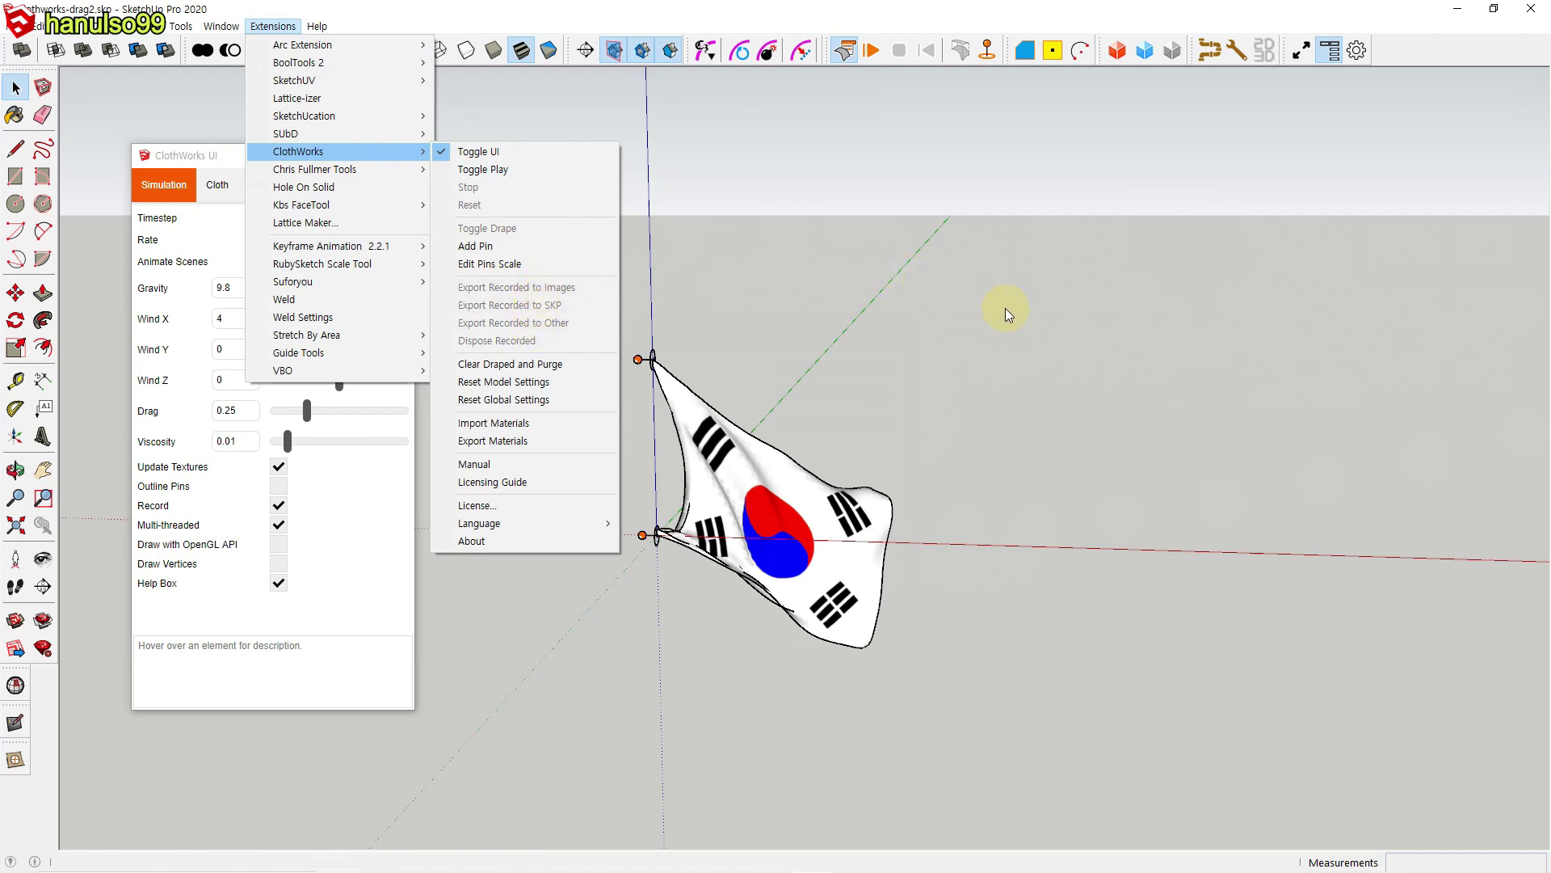
pyautogui.press('Escape')
pyautogui.press('Escape')
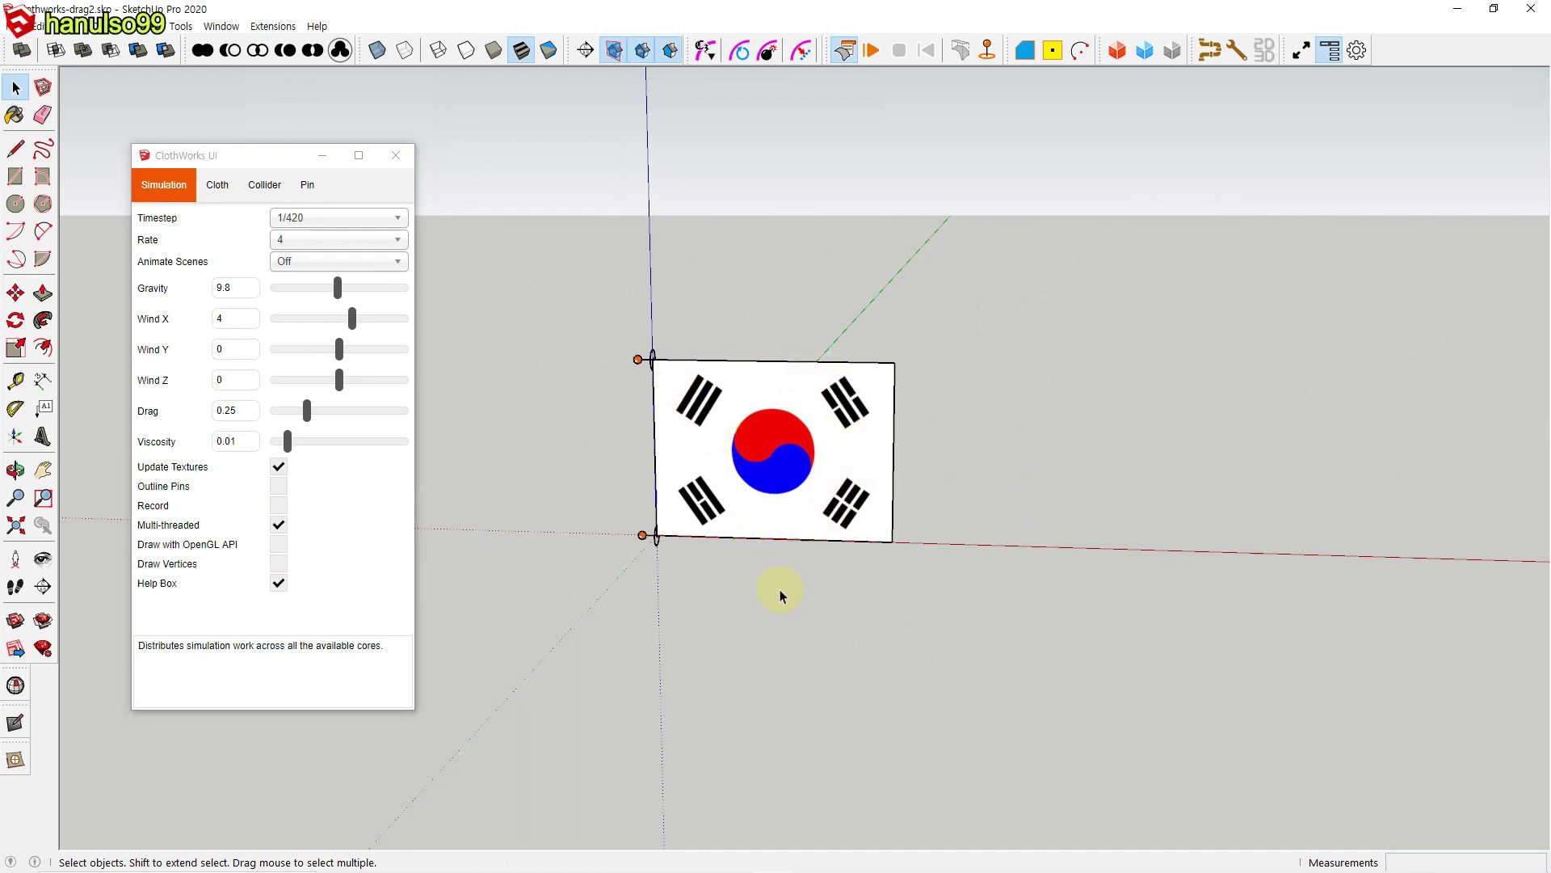
# Step: Compare the flag simulation without and with Draw with OpenGL API enabled, resetting the cloth after each run
pyautogui.click(871, 52)
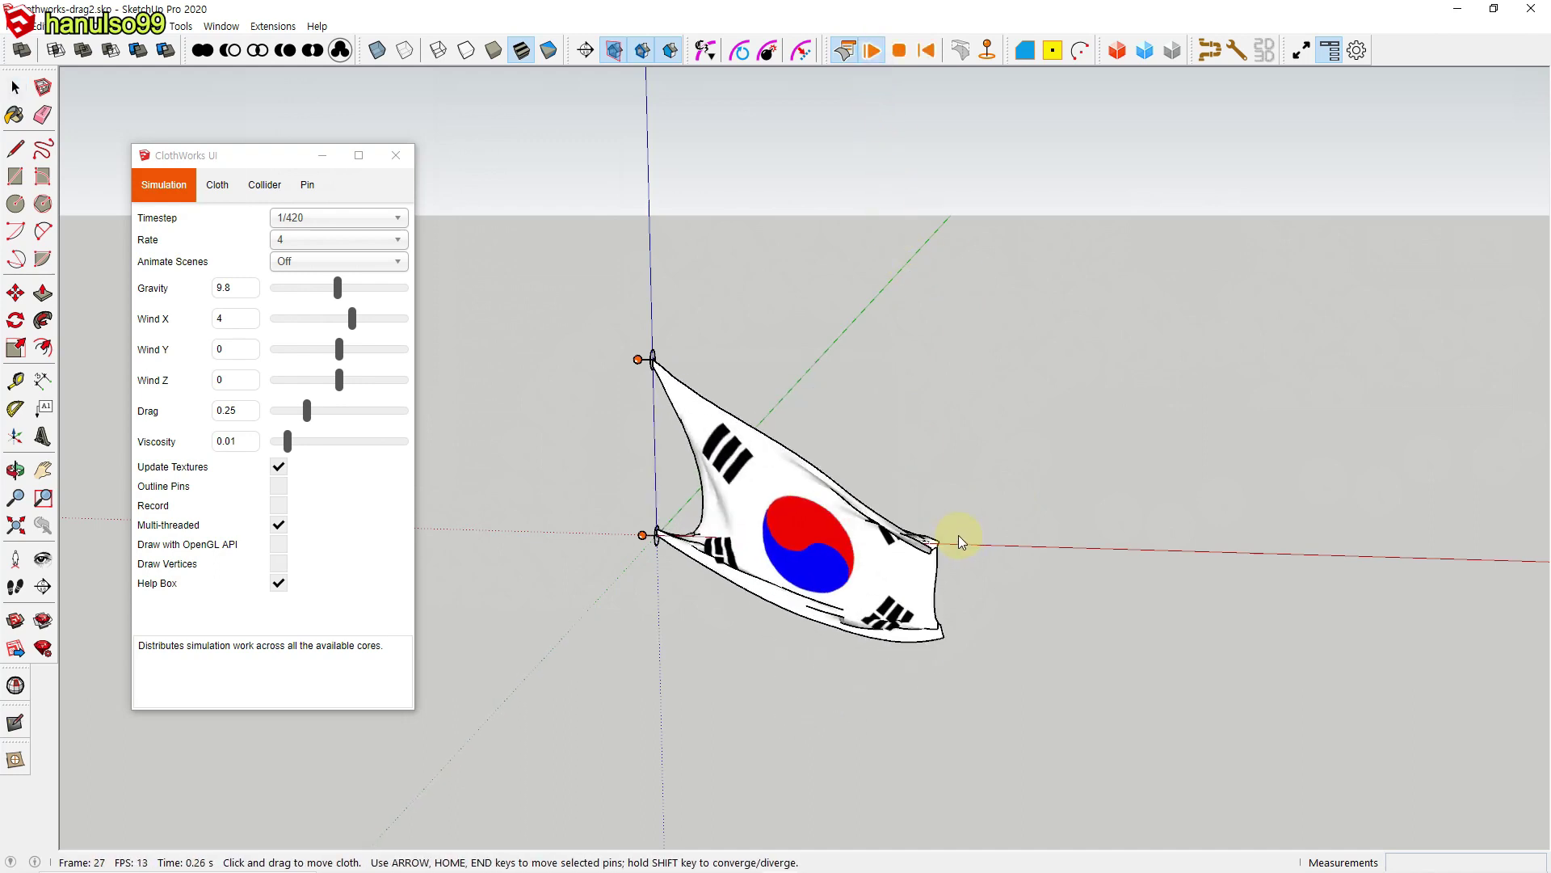
pyautogui.click(927, 50)
pyautogui.click(278, 543)
pyautogui.click(642, 534)
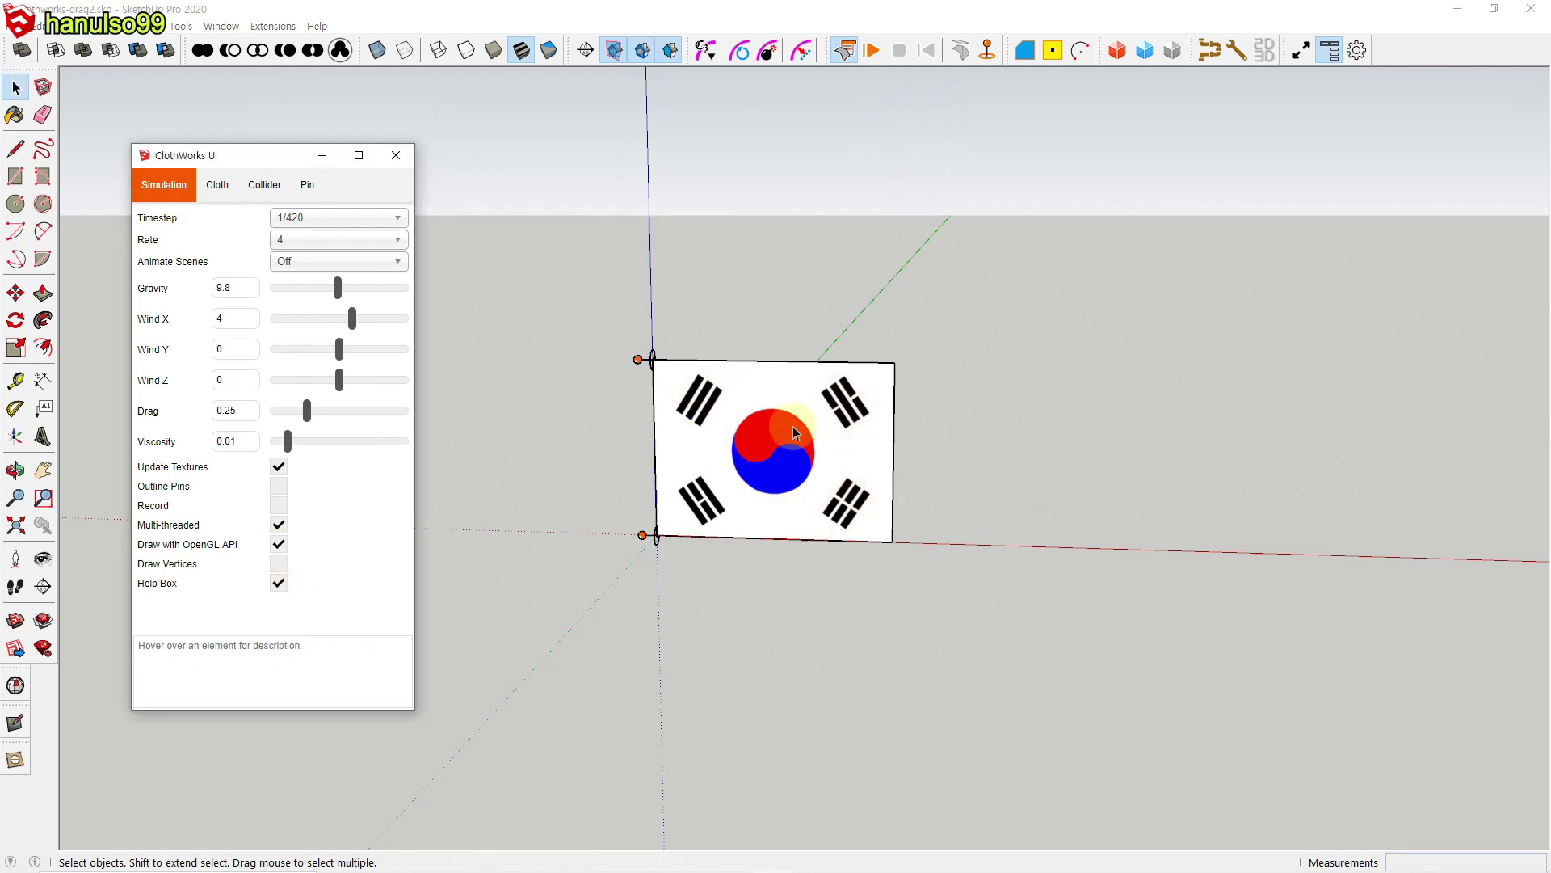
pyautogui.click(873, 53)
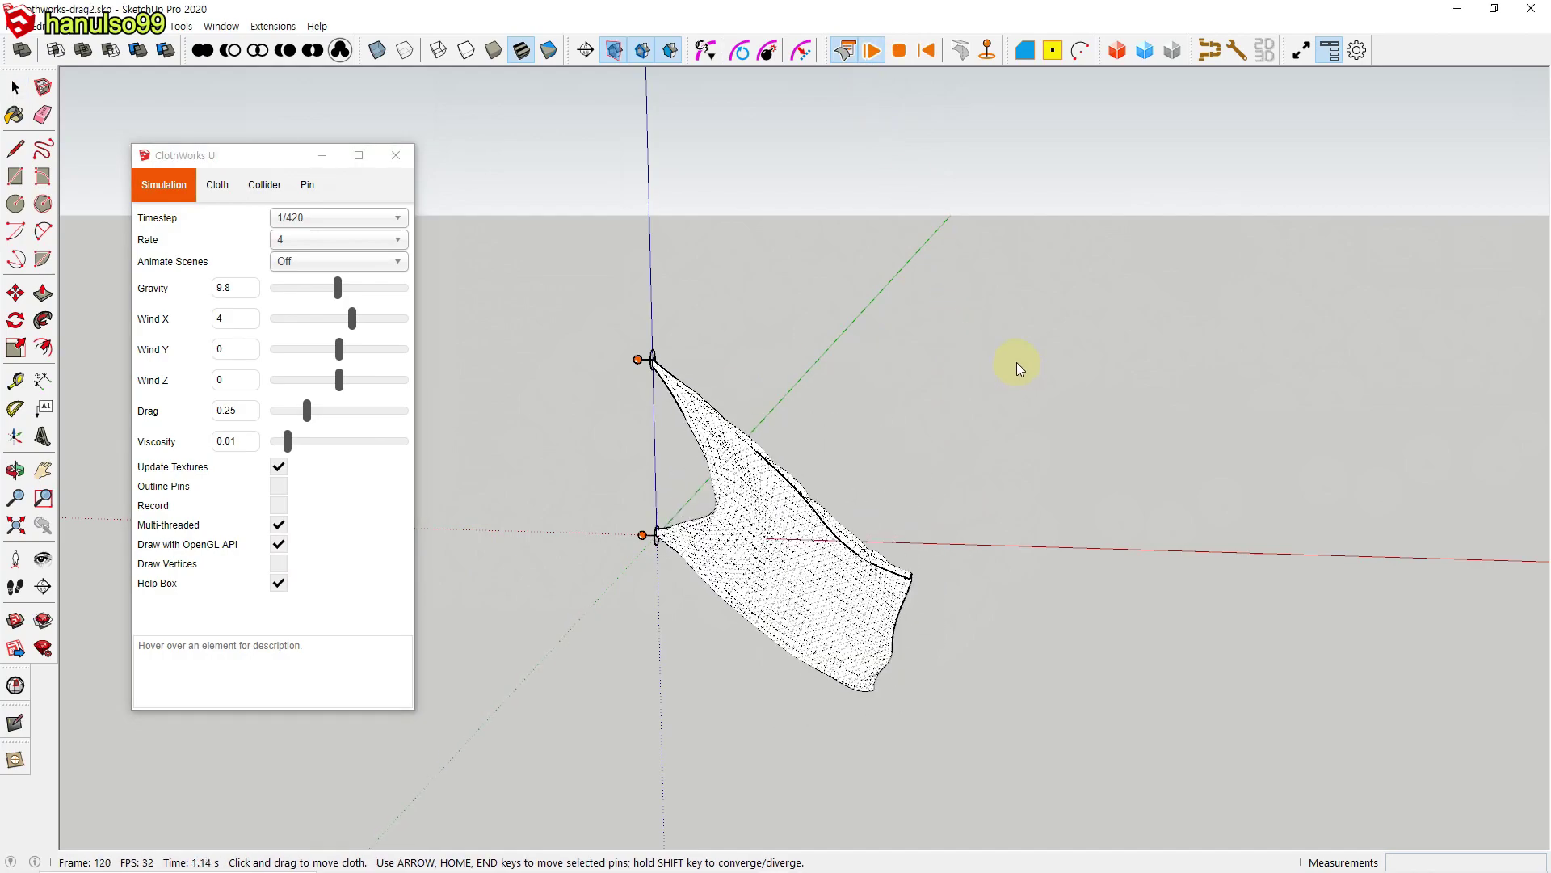
pyautogui.click(928, 61)
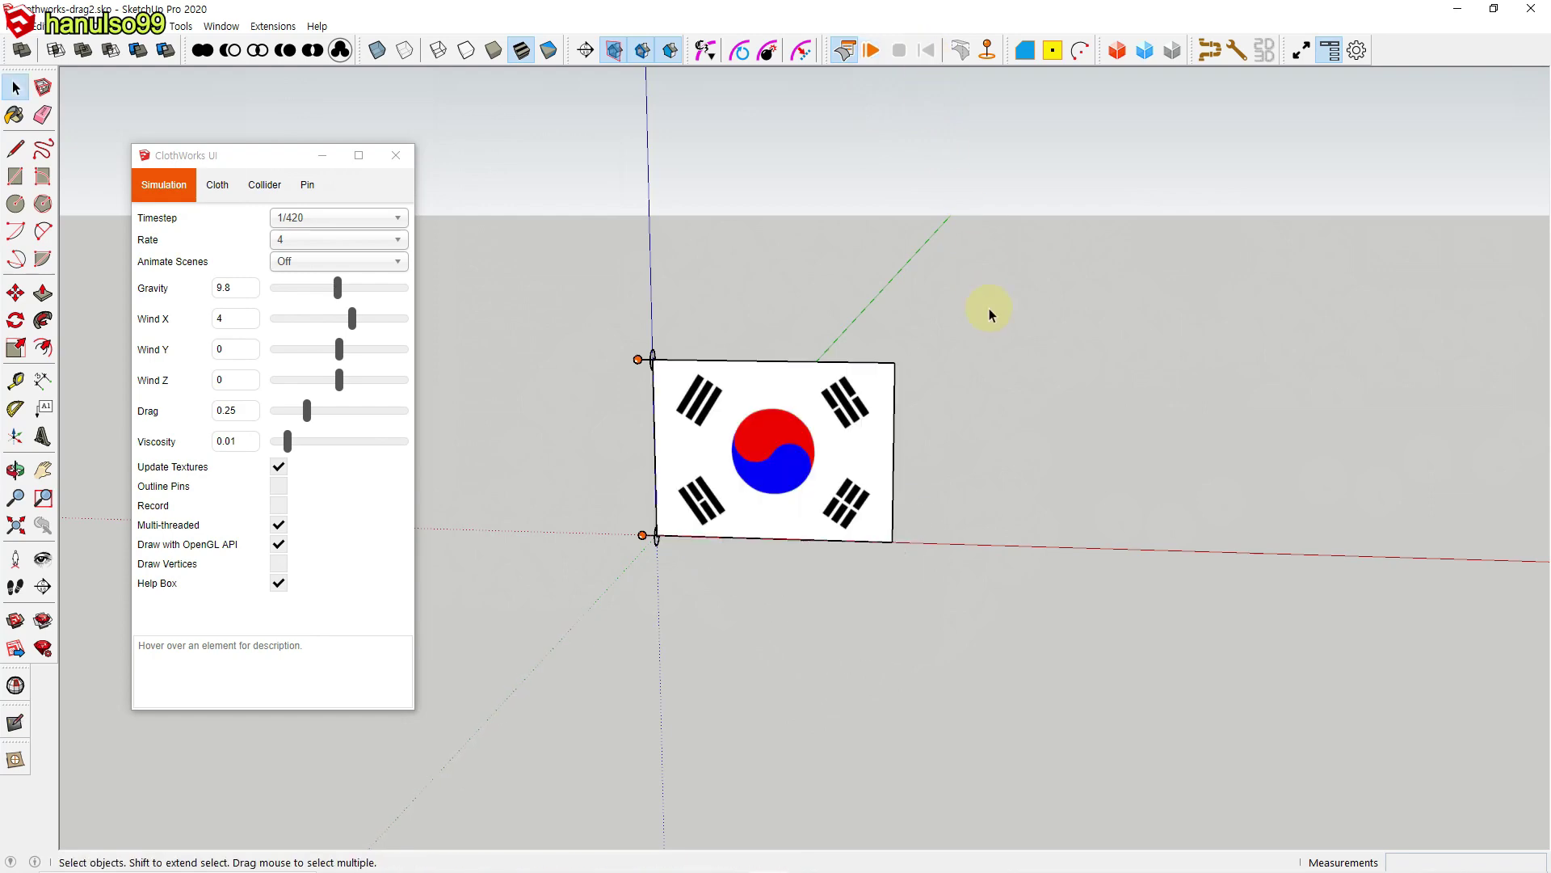
# Step: Compare the flag simulation without and with Draw Vertices enabled, pull on the cloth during the second run, and reset after each run
pyautogui.moveTo(155, 575)
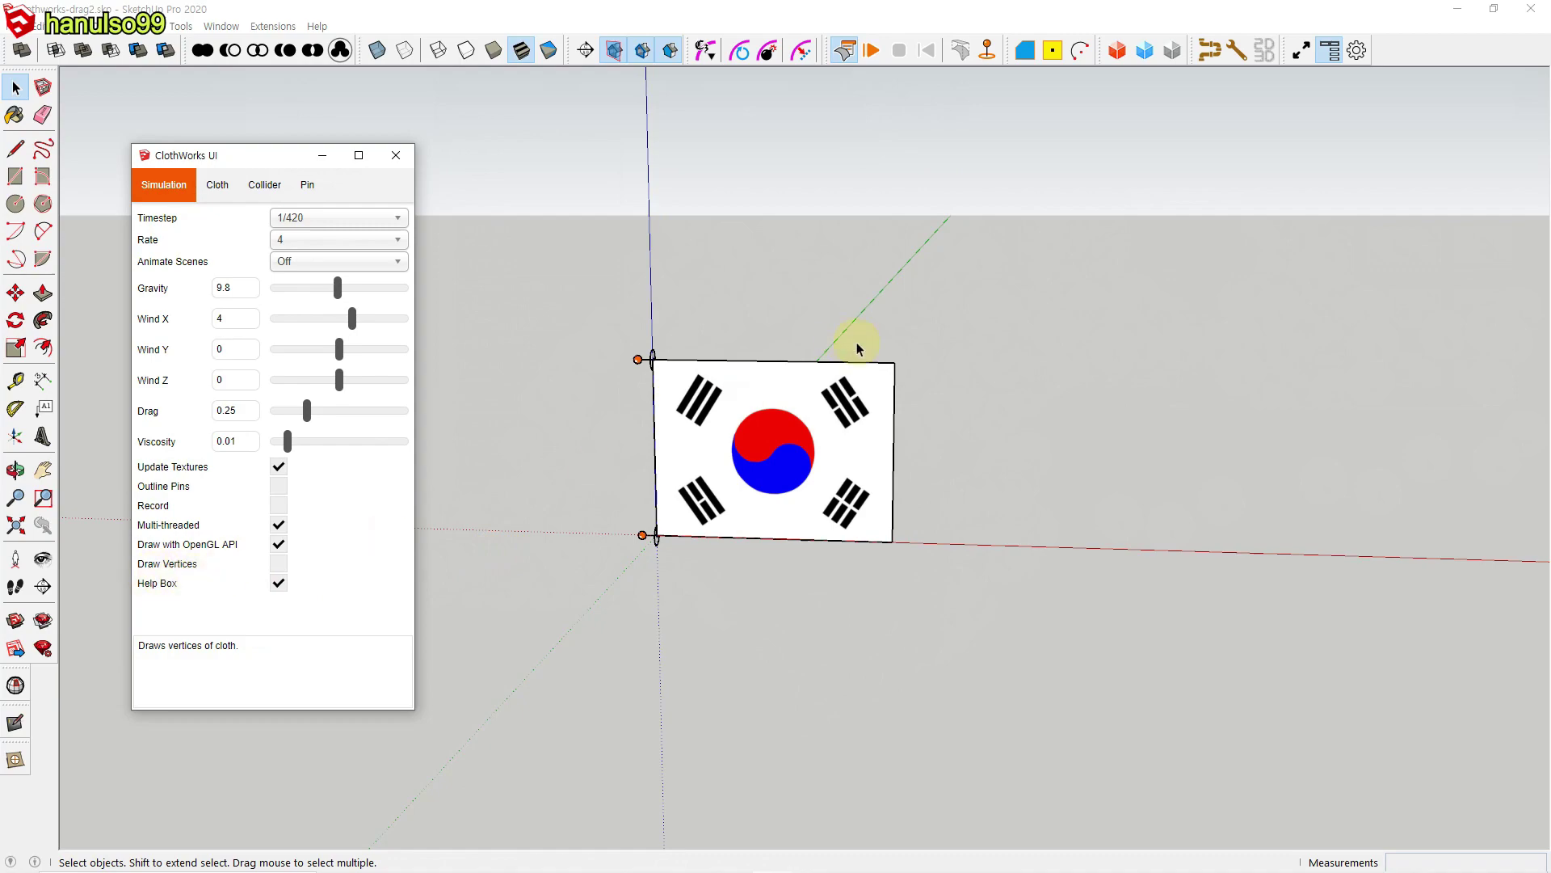
pyautogui.click(871, 51)
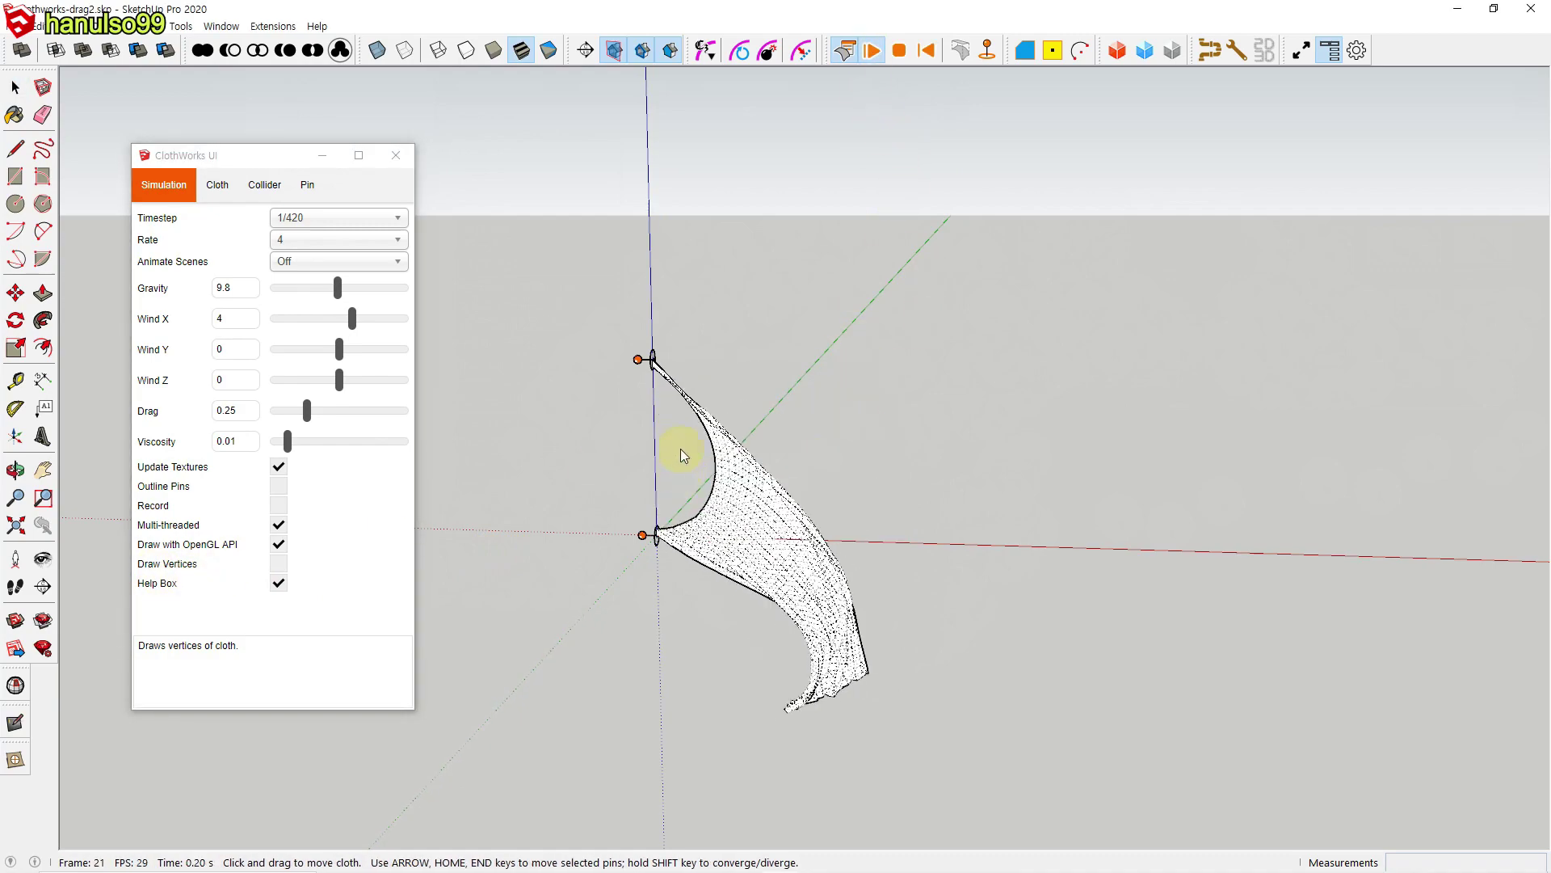
pyautogui.click(927, 51)
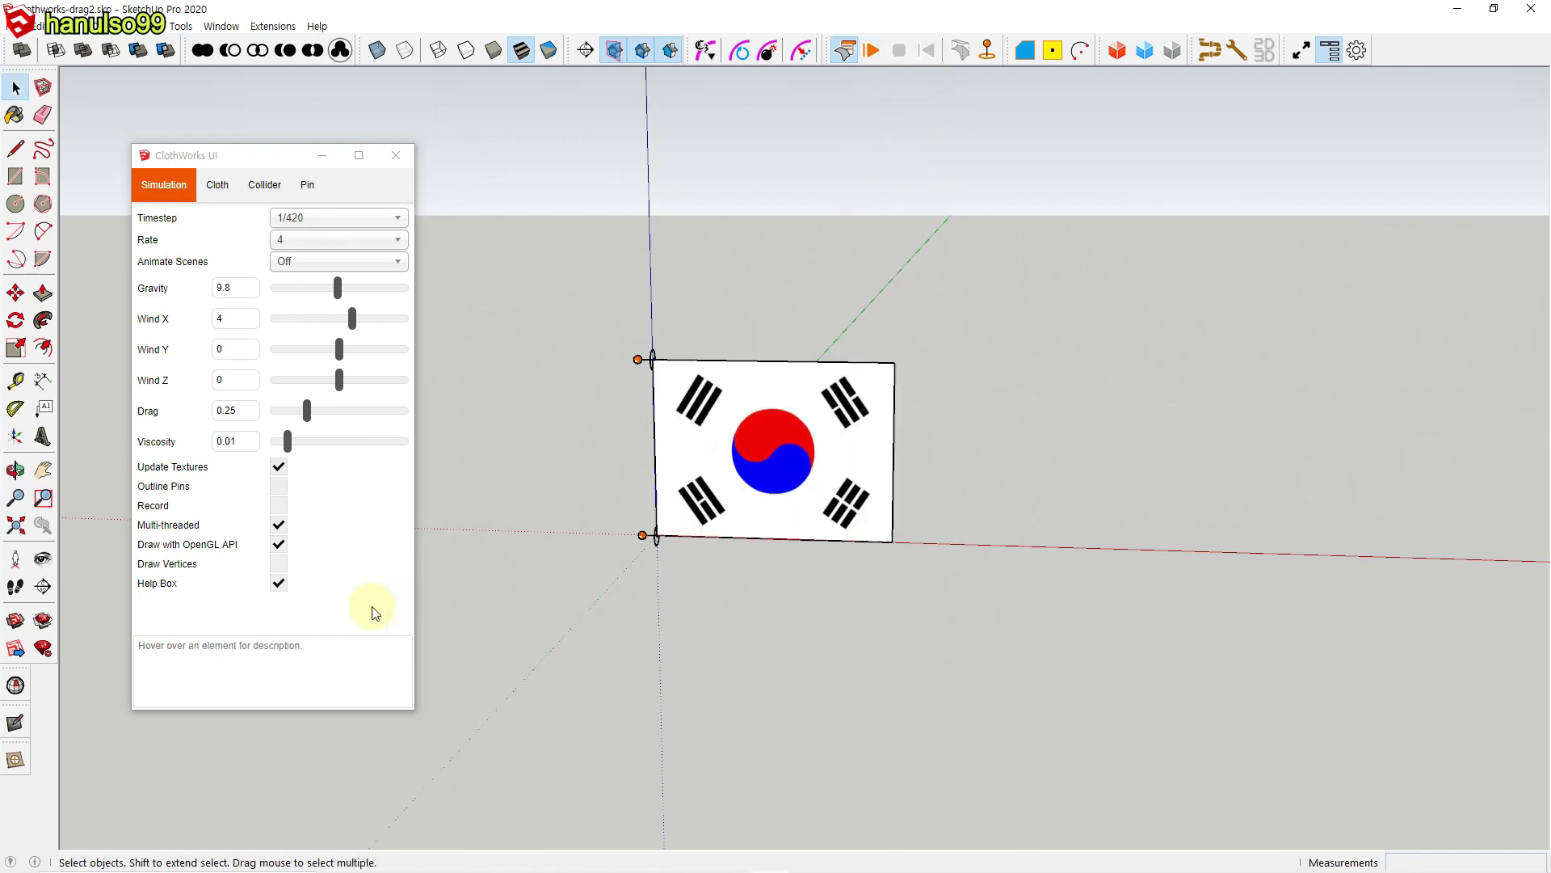
pyautogui.click(279, 565)
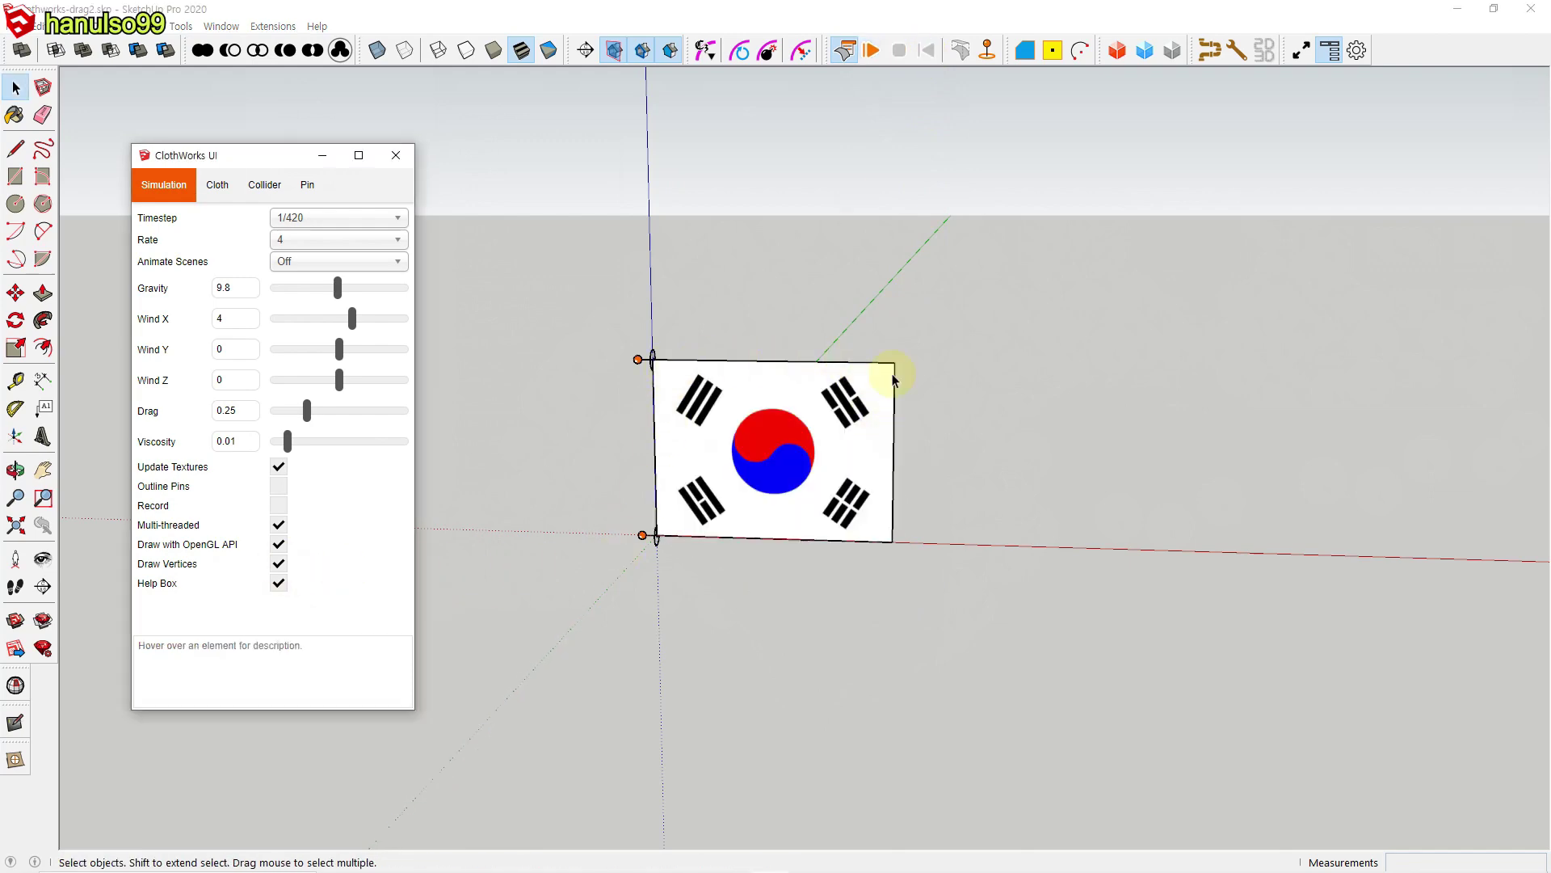
pyautogui.click(871, 51)
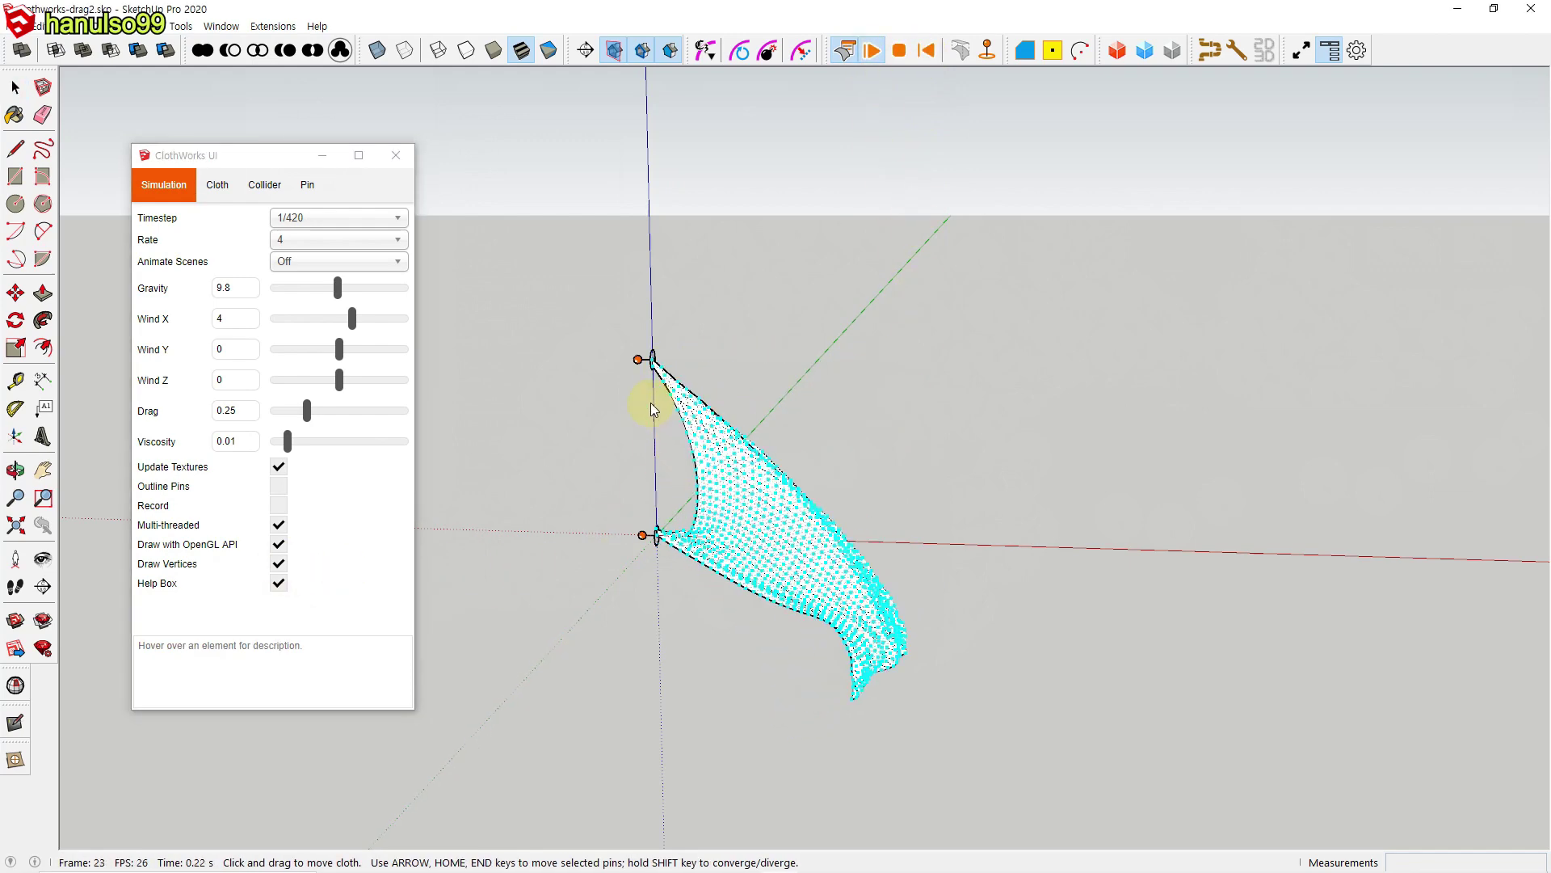
pyautogui.moveTo(685, 389); pyautogui.dragTo(855, 550)
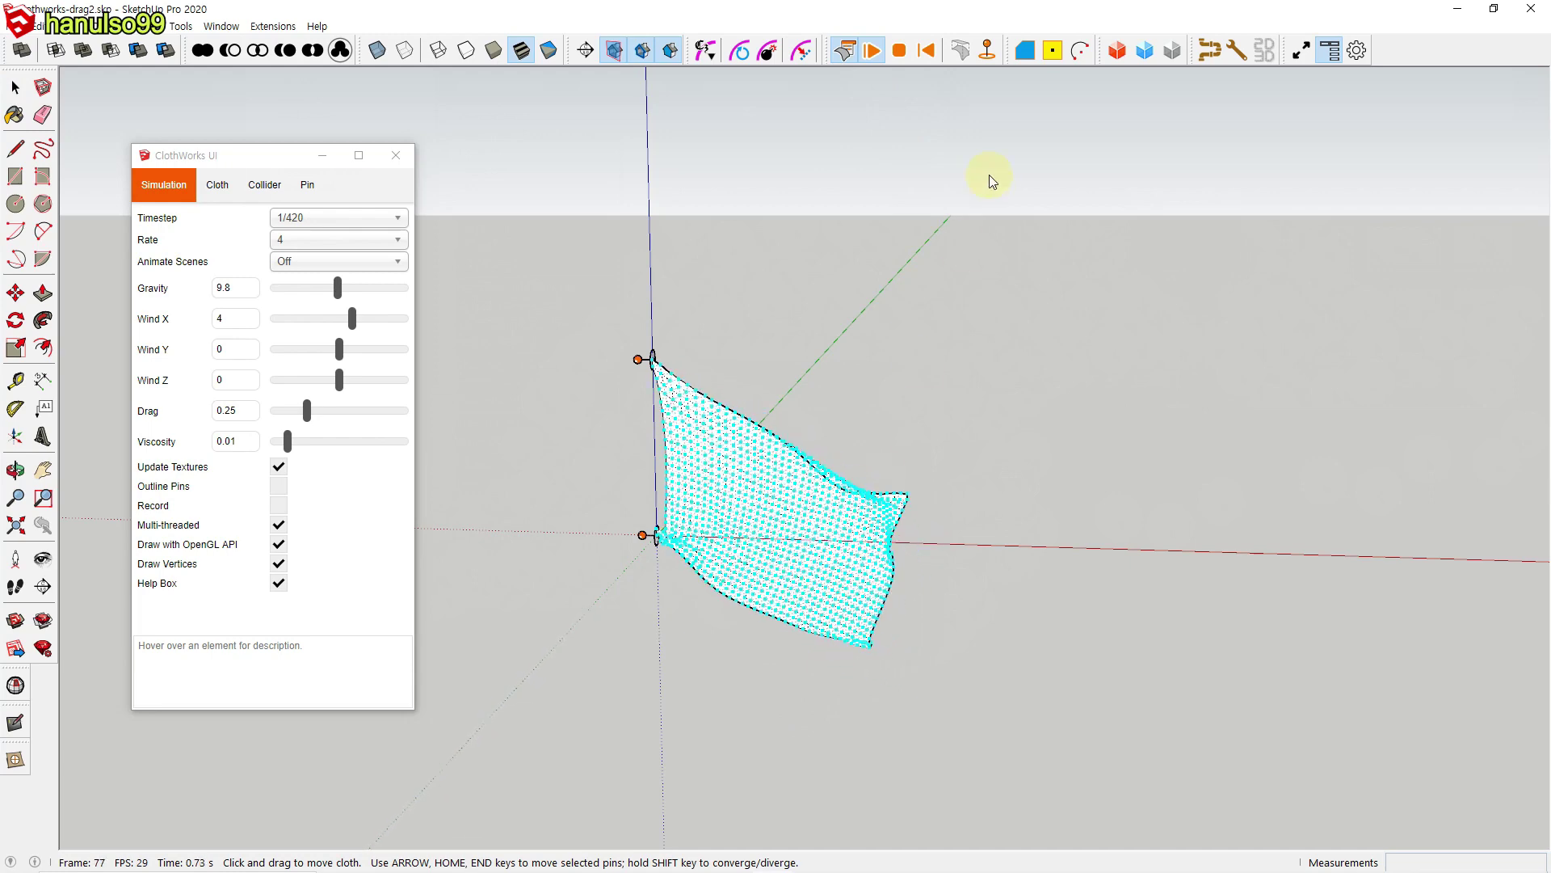
pyautogui.click(926, 51)
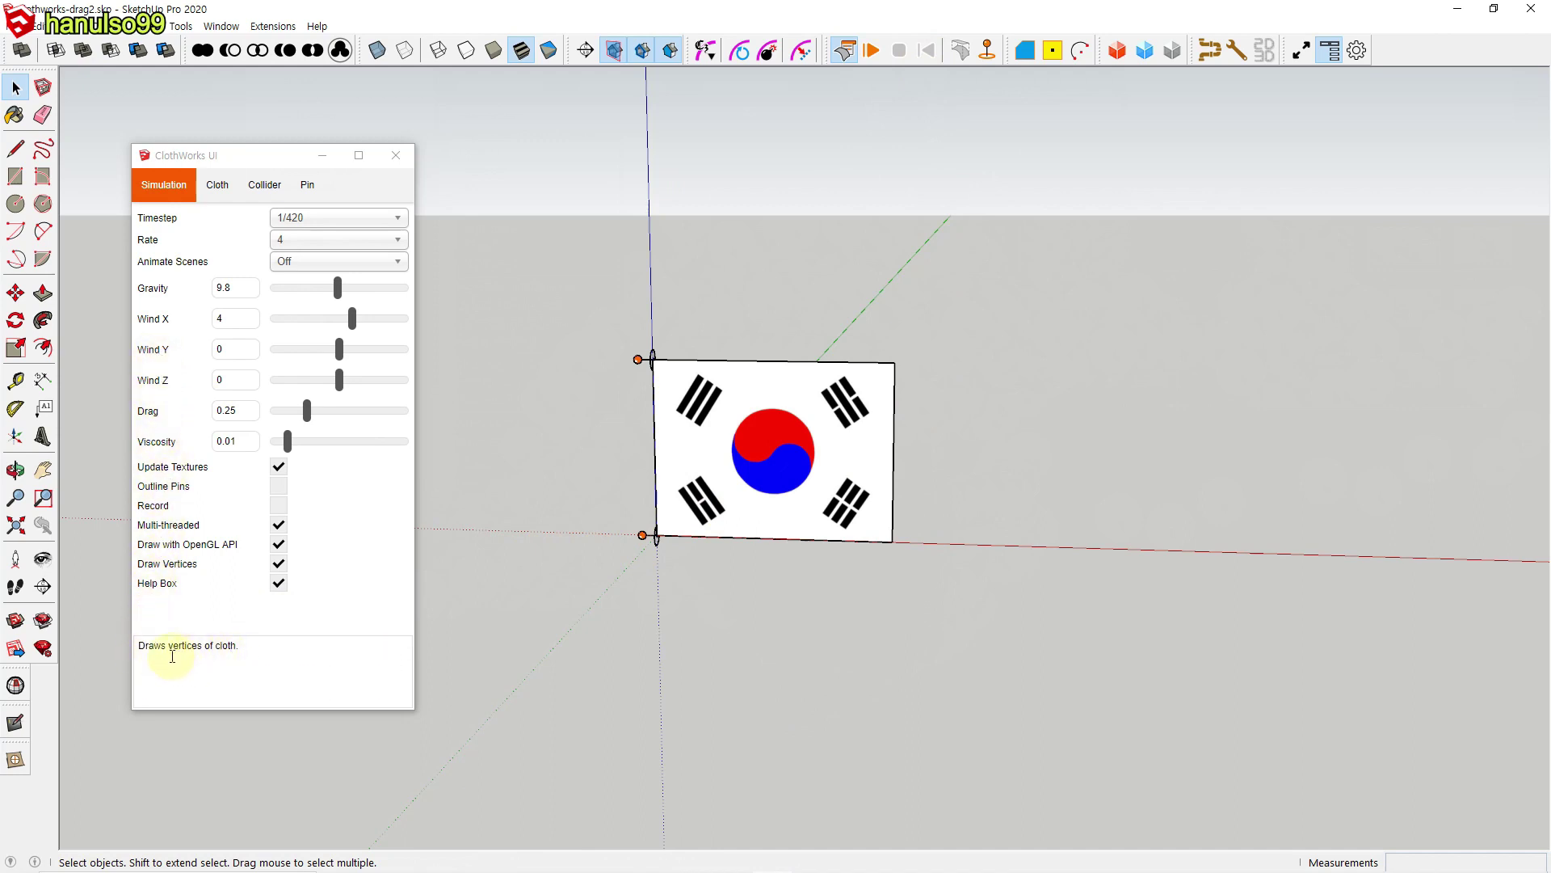
# Step: Check the Help Box option and read the setting descriptions, including Draw with OpenGL API, Collider Thickness and the Pin settings
pyautogui.click(279, 590)
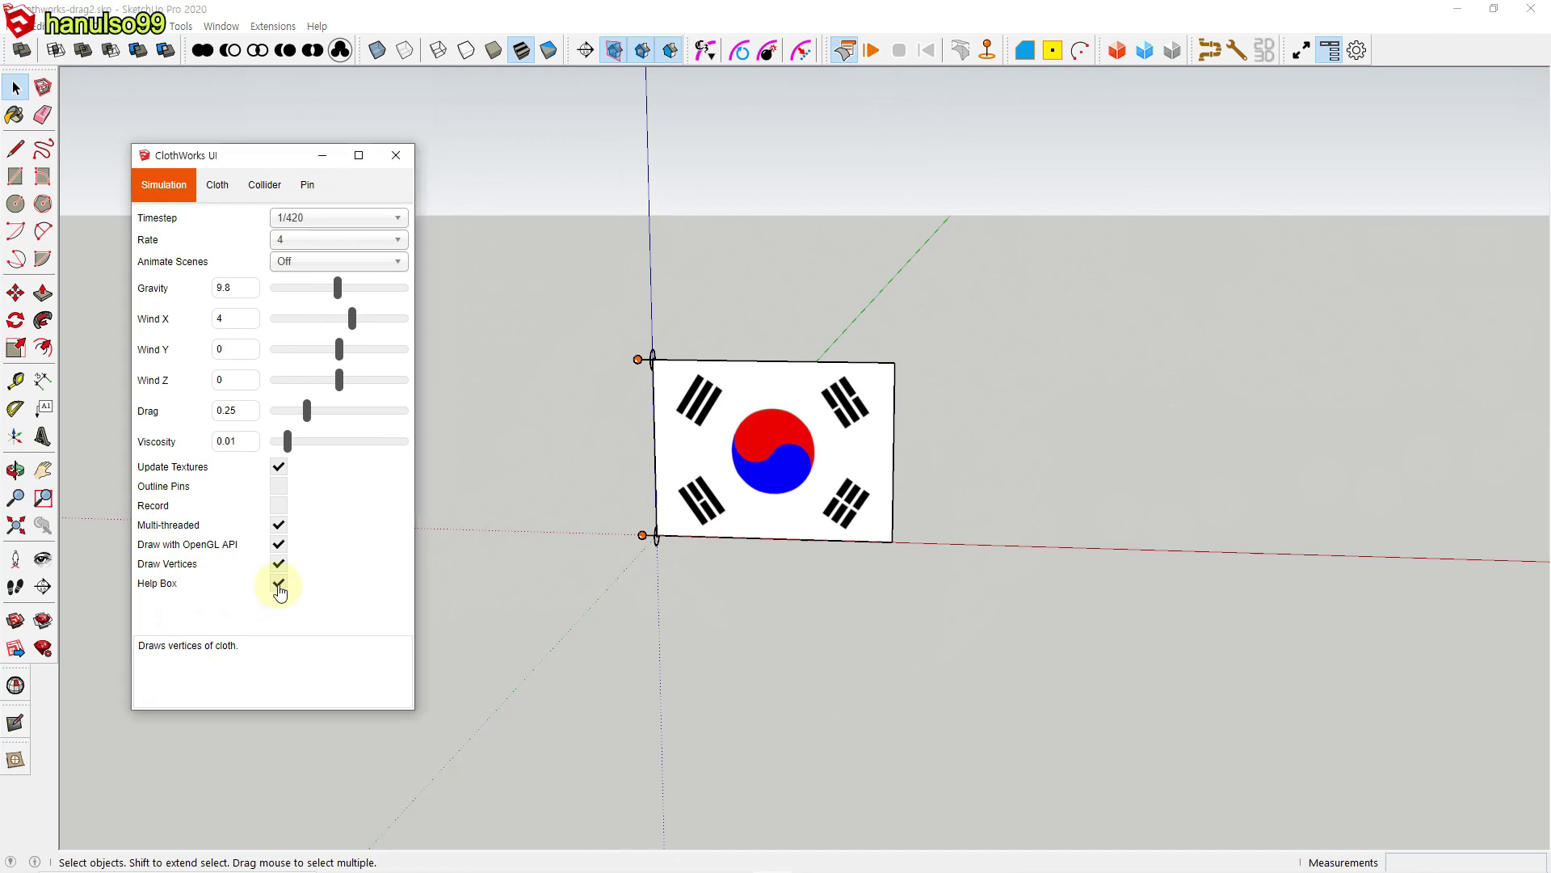
pyautogui.click(279, 590)
pyautogui.moveTo(156, 555)
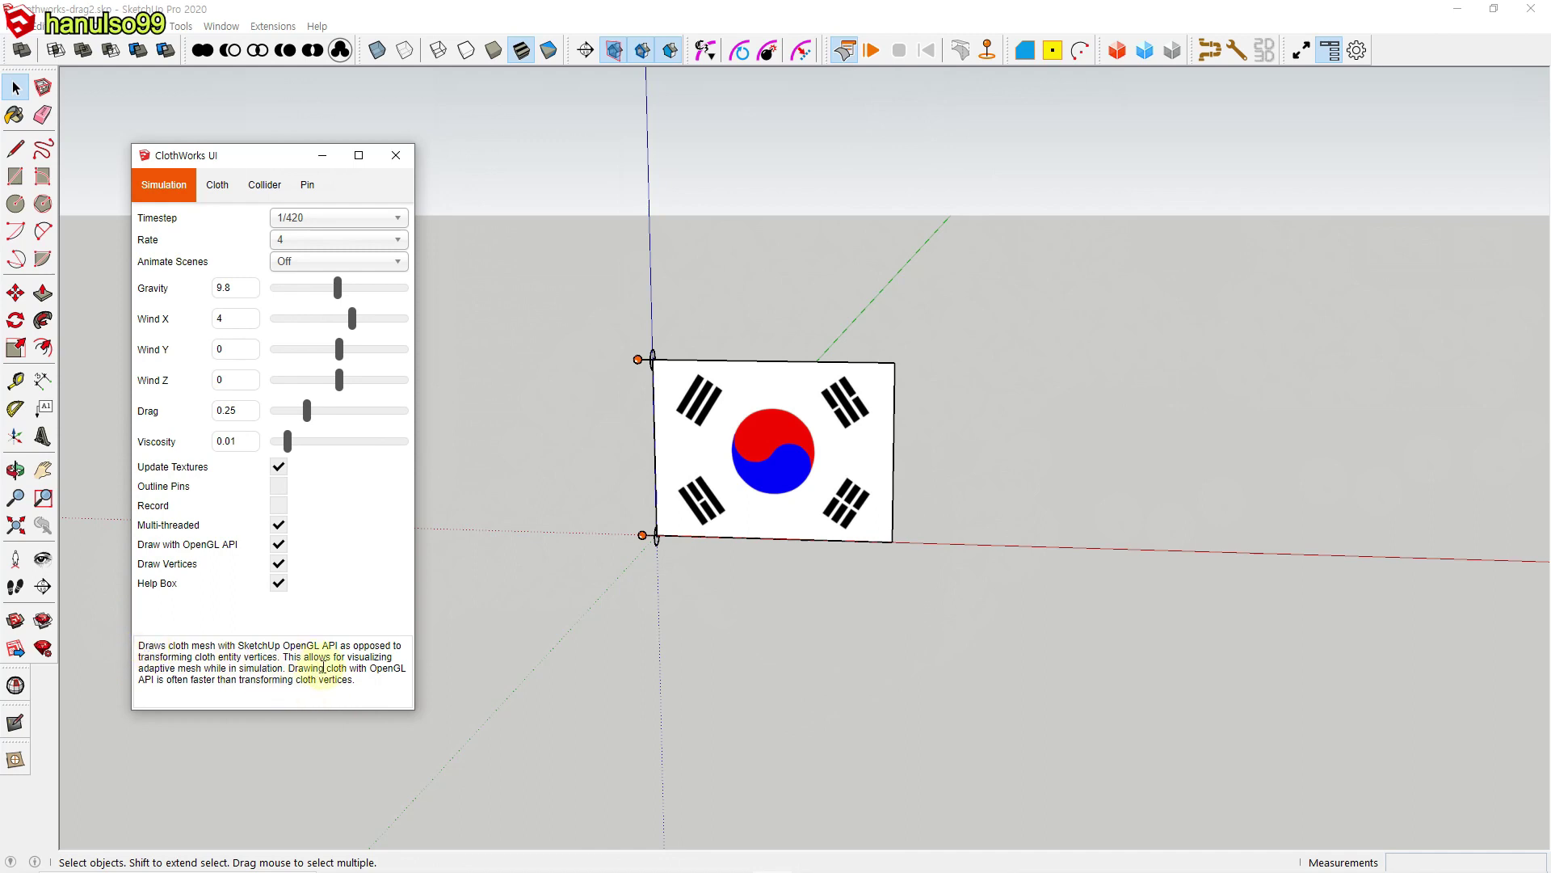
pyautogui.click(488, 646)
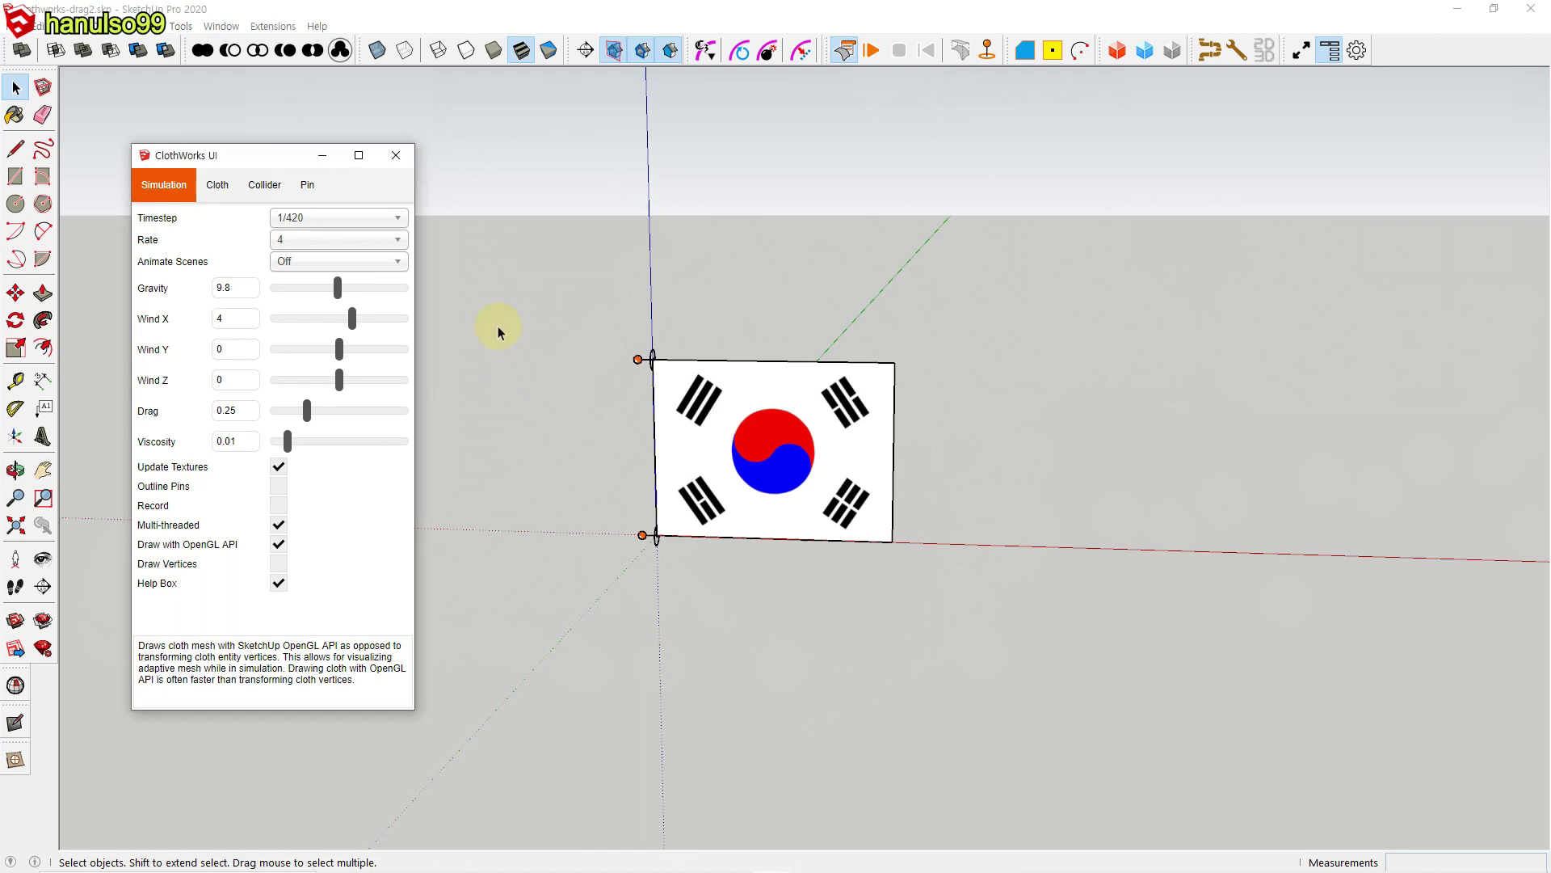
pyautogui.click(260, 187)
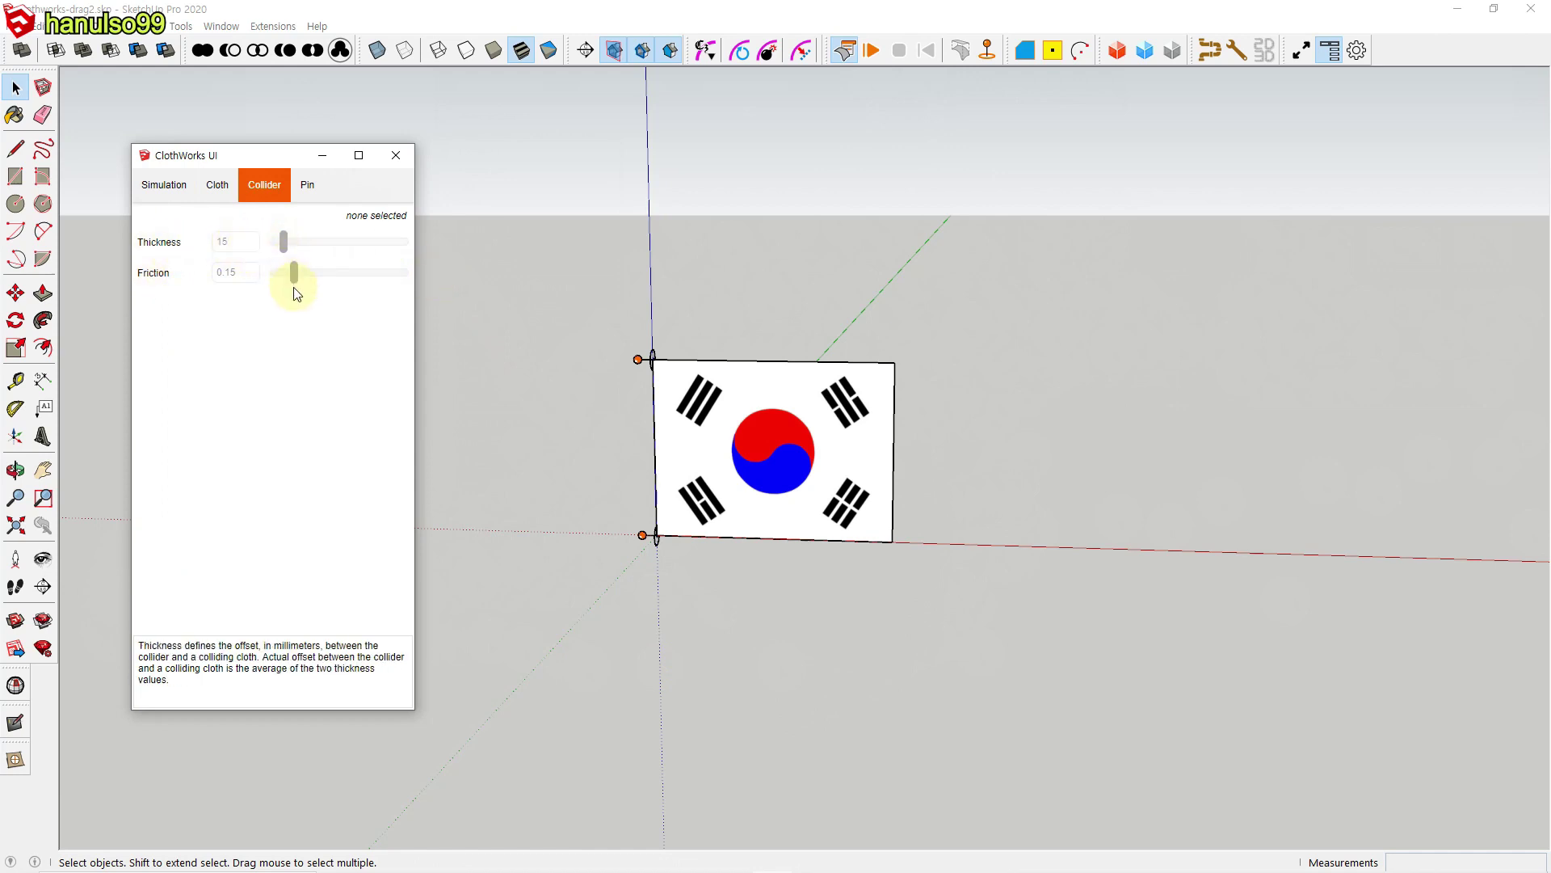
pyautogui.click(307, 191)
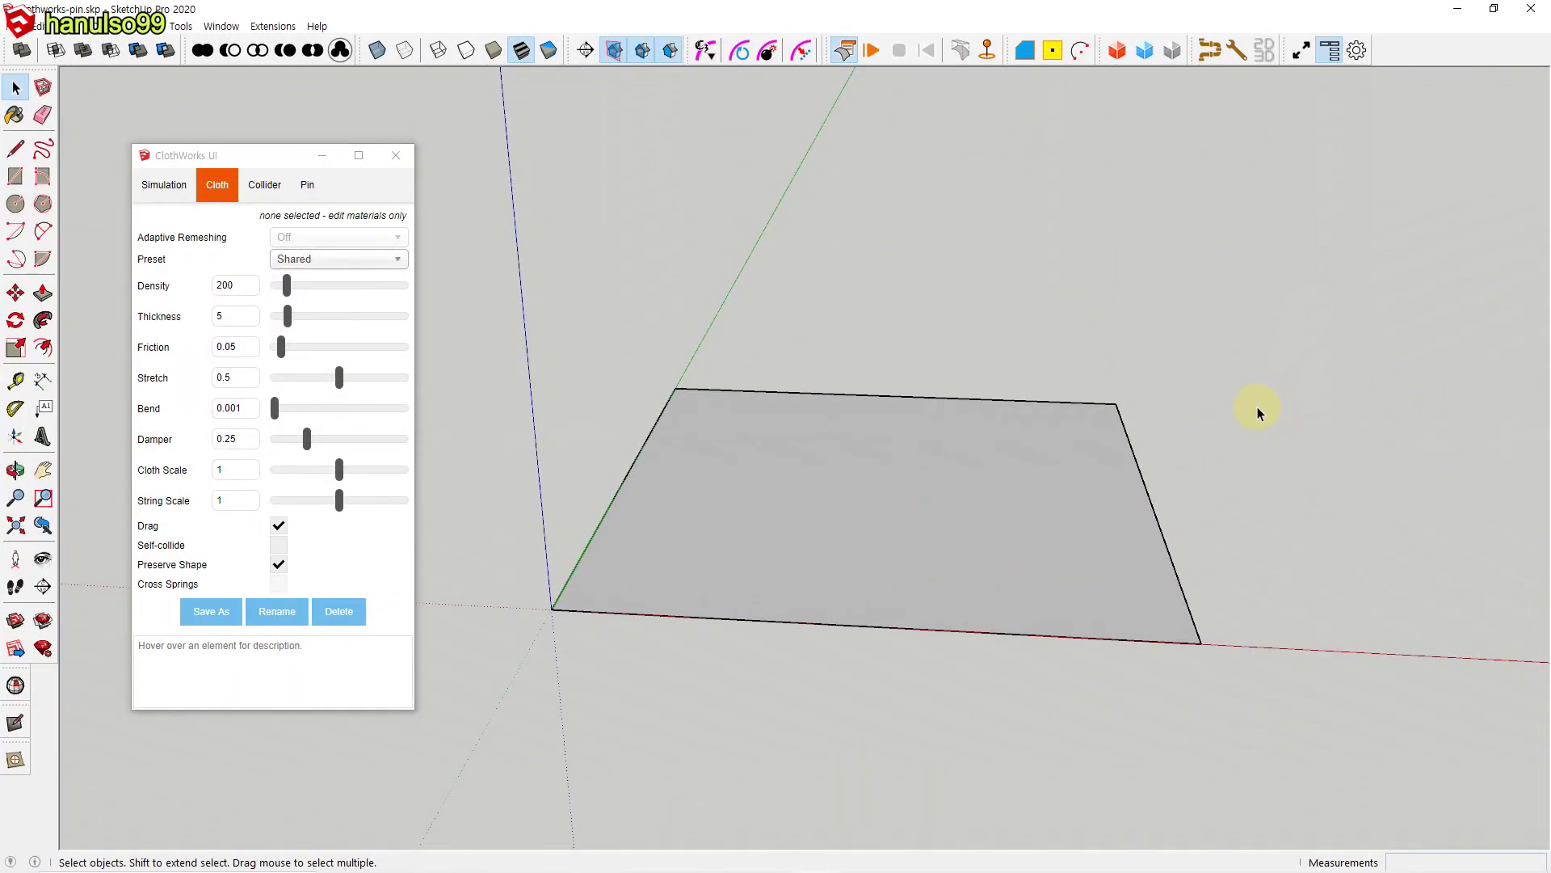
# Step: Run the simulation on the unpinned rectangular cloth, observe how it behaves, and reset it
pyautogui.click(807, 481)
pyautogui.click(1209, 318)
pyautogui.click(867, 51)
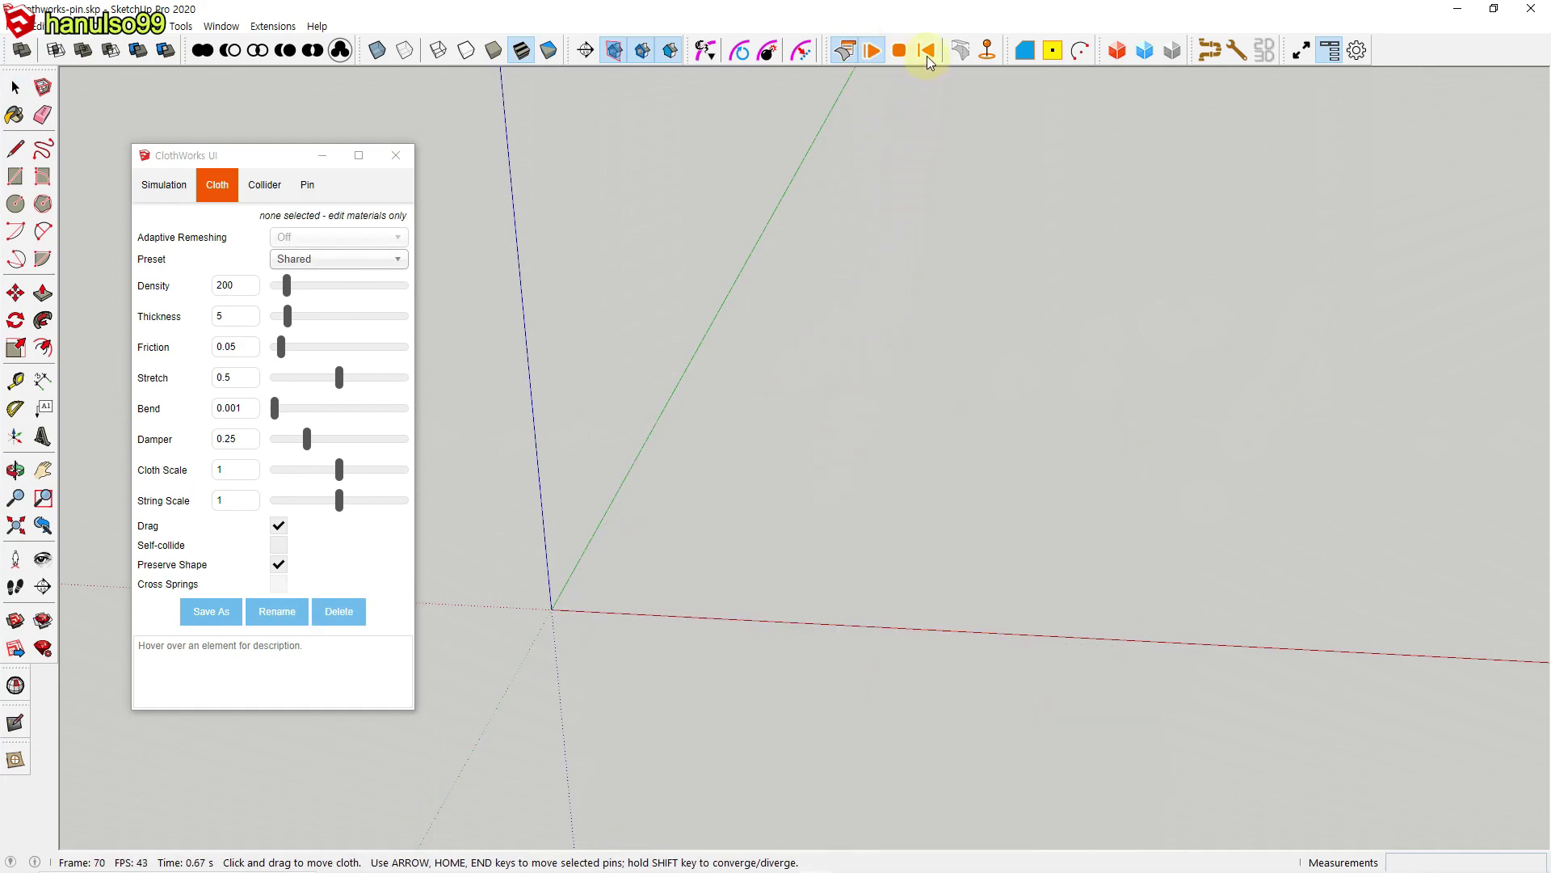
pyautogui.click(927, 52)
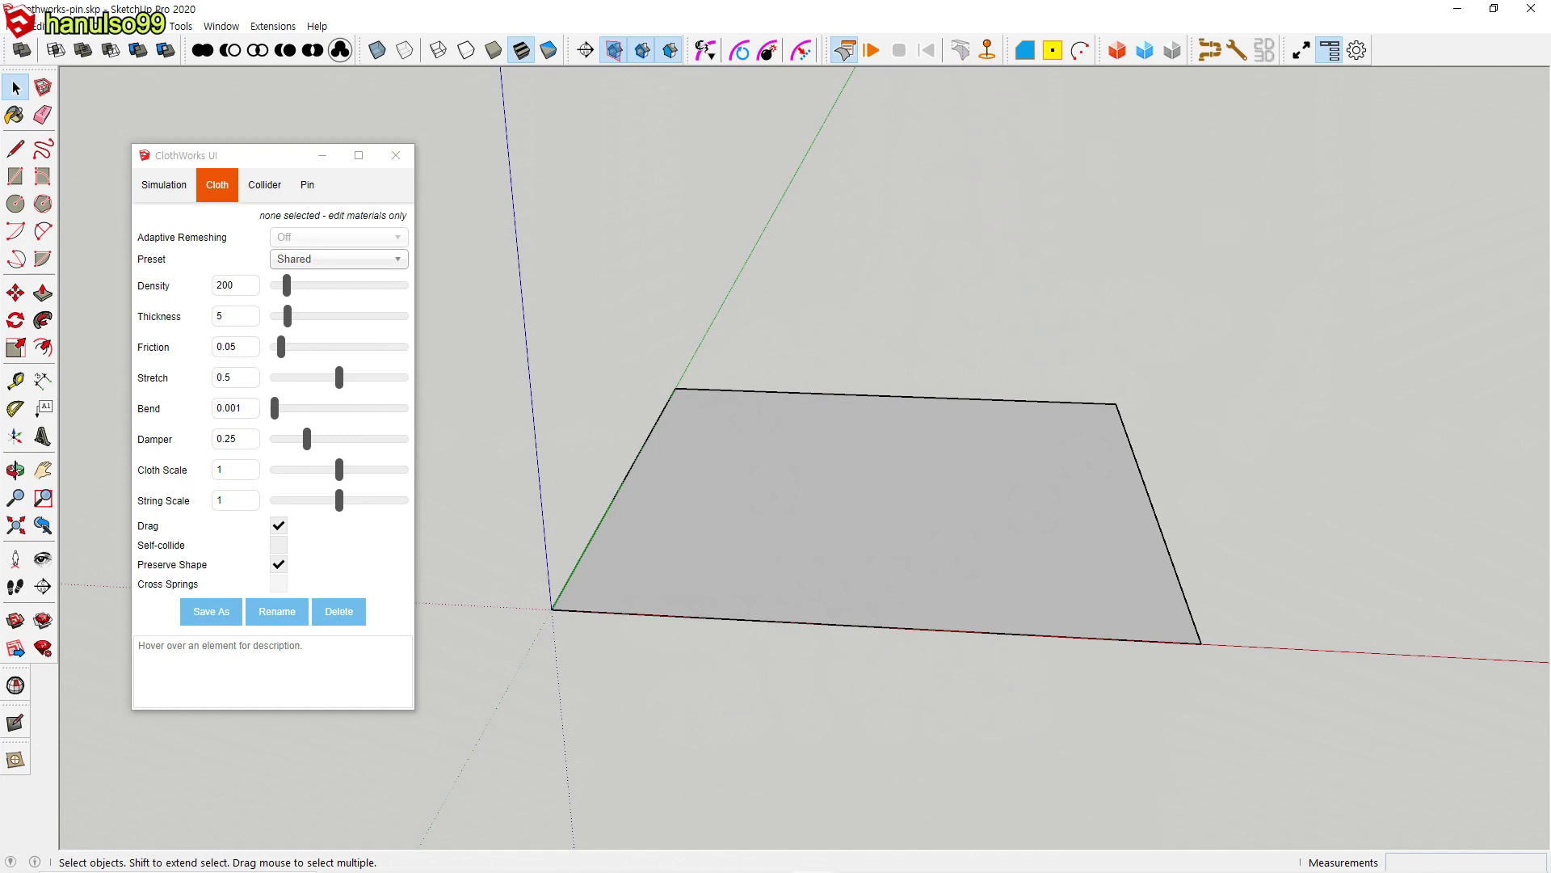
# Step: Attach an upright ClothWorks pin to the rectangular cloth at the guide point in its centre
pyautogui.click(930, 504)
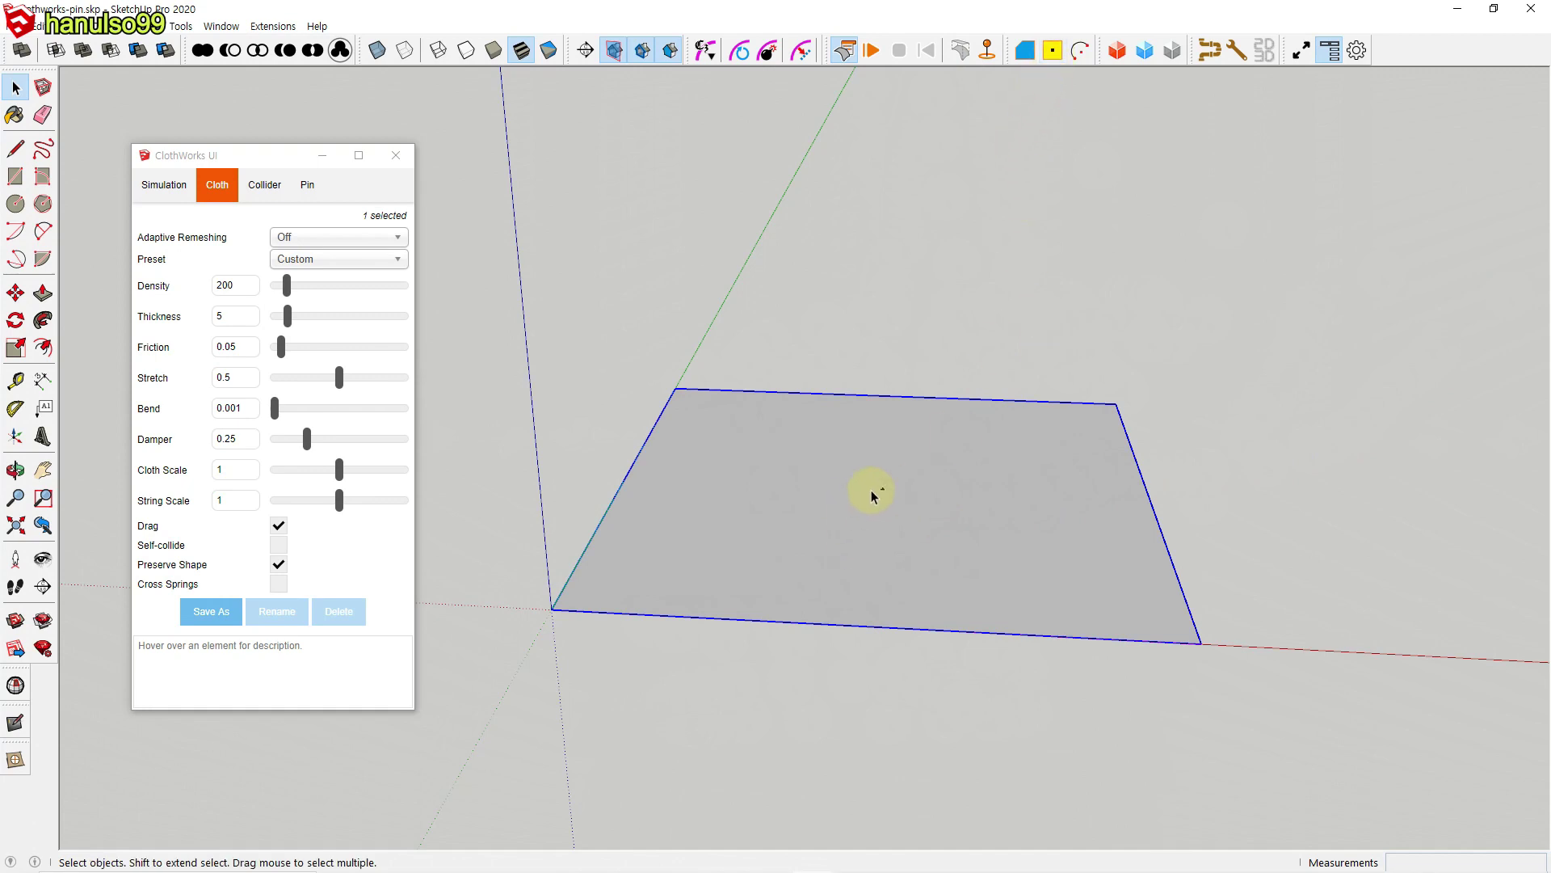
pyautogui.click(988, 51)
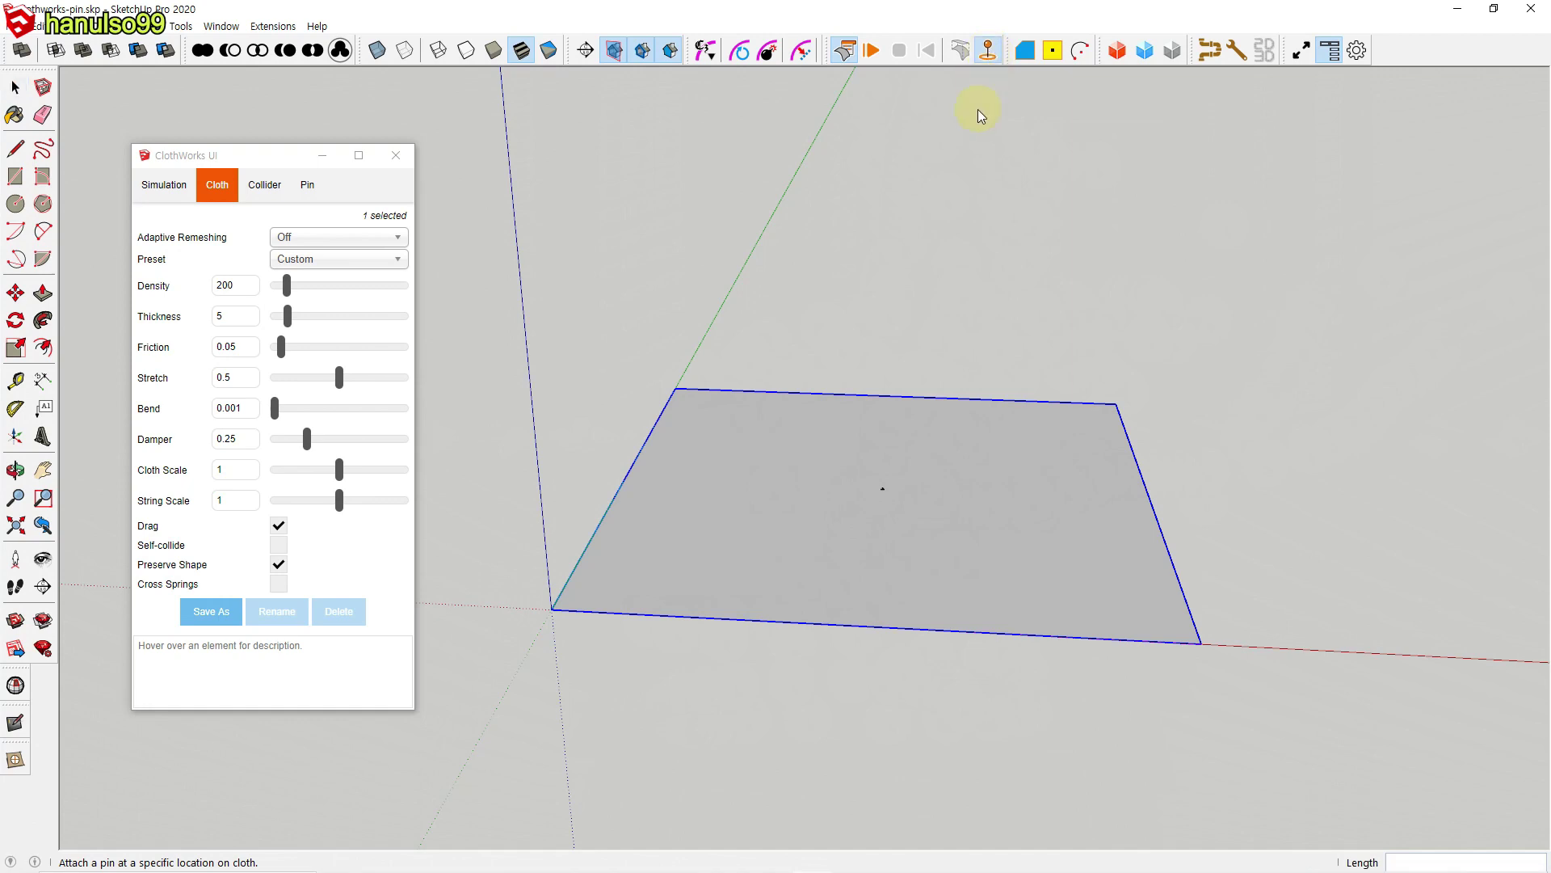
pyautogui.click(883, 488)
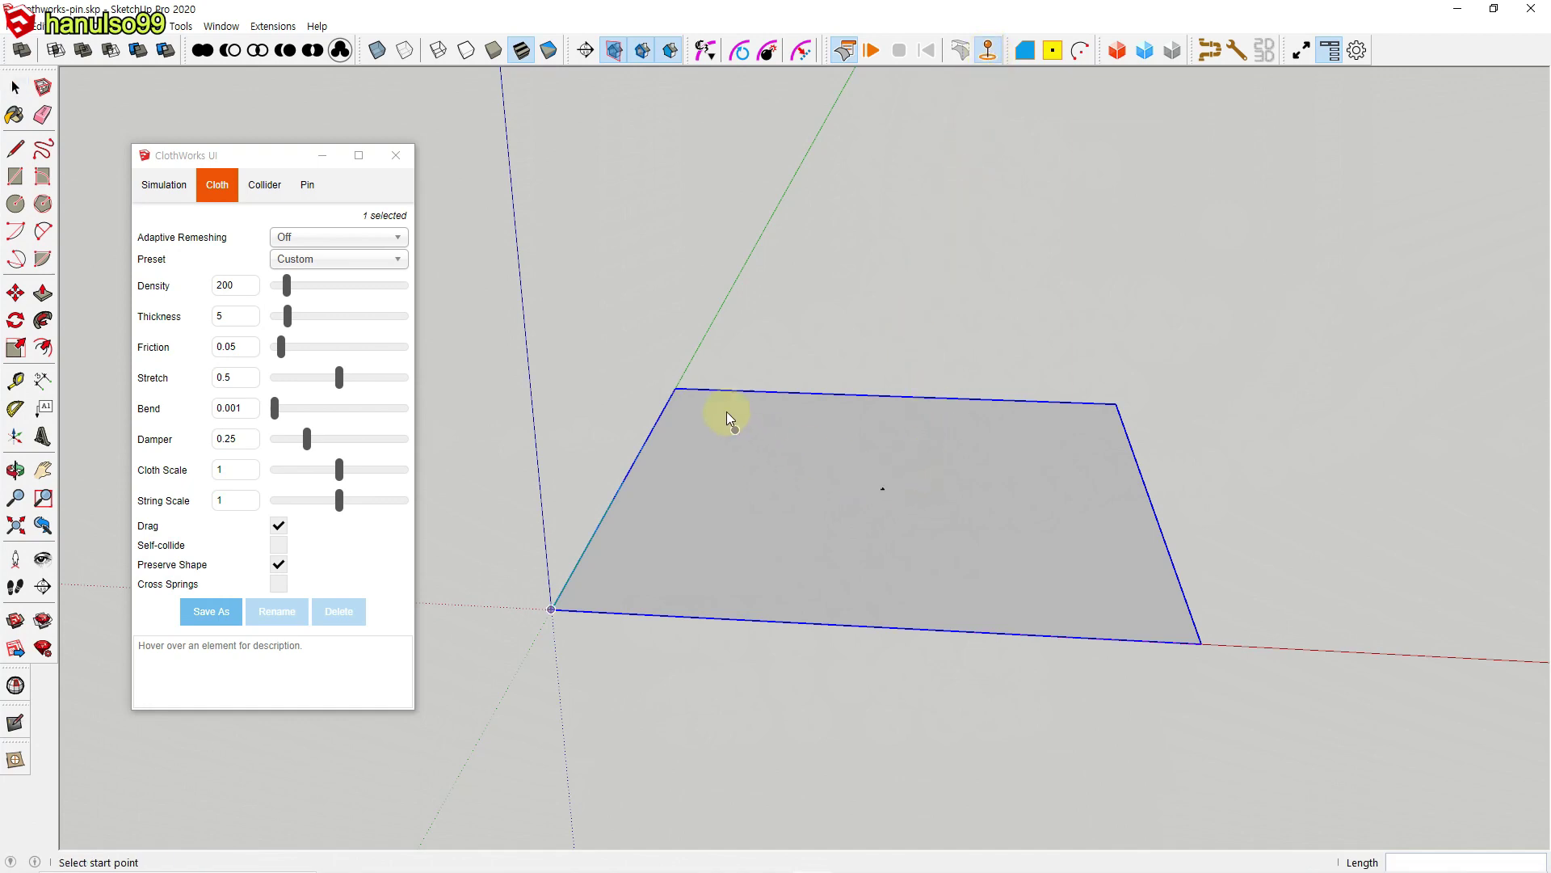
pyautogui.click(883, 489)
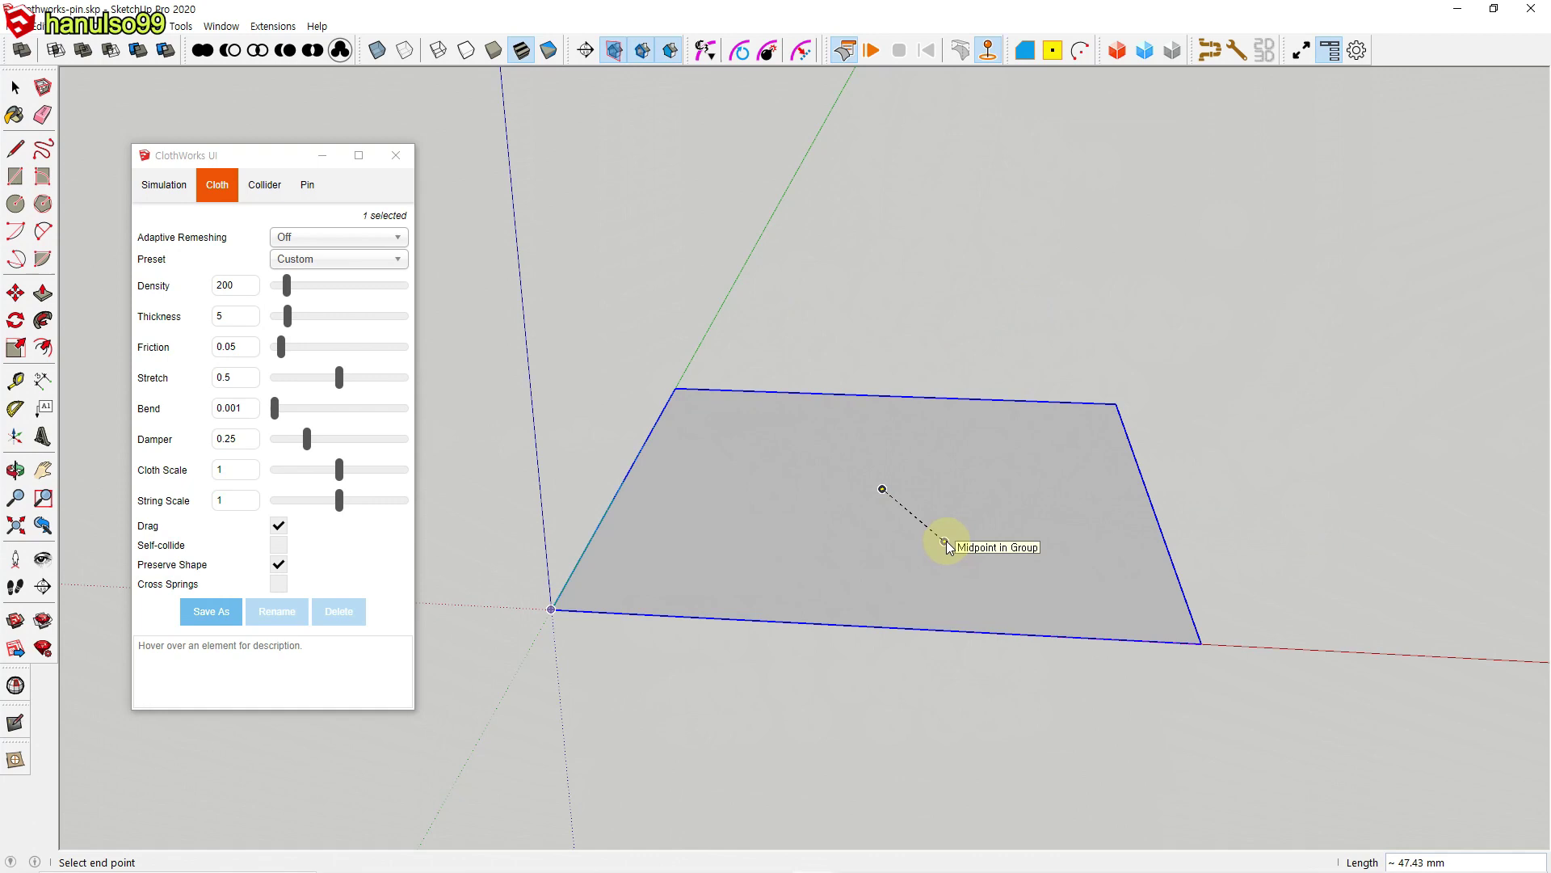
pyautogui.click(884, 310)
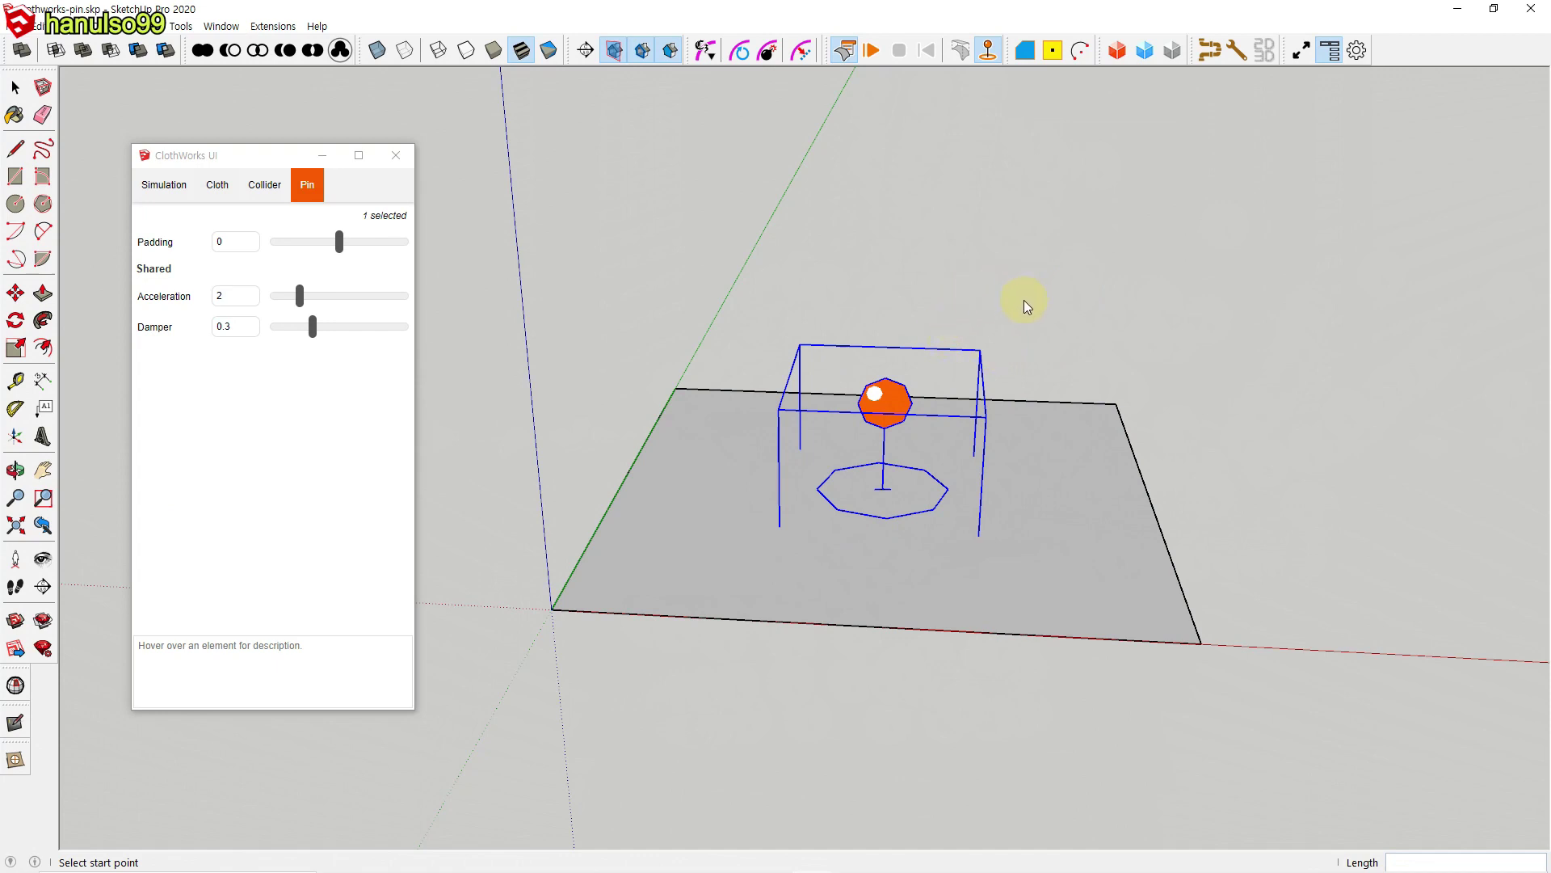
pyautogui.click(1117, 404)
pyautogui.click(1136, 293)
pyautogui.press('space')
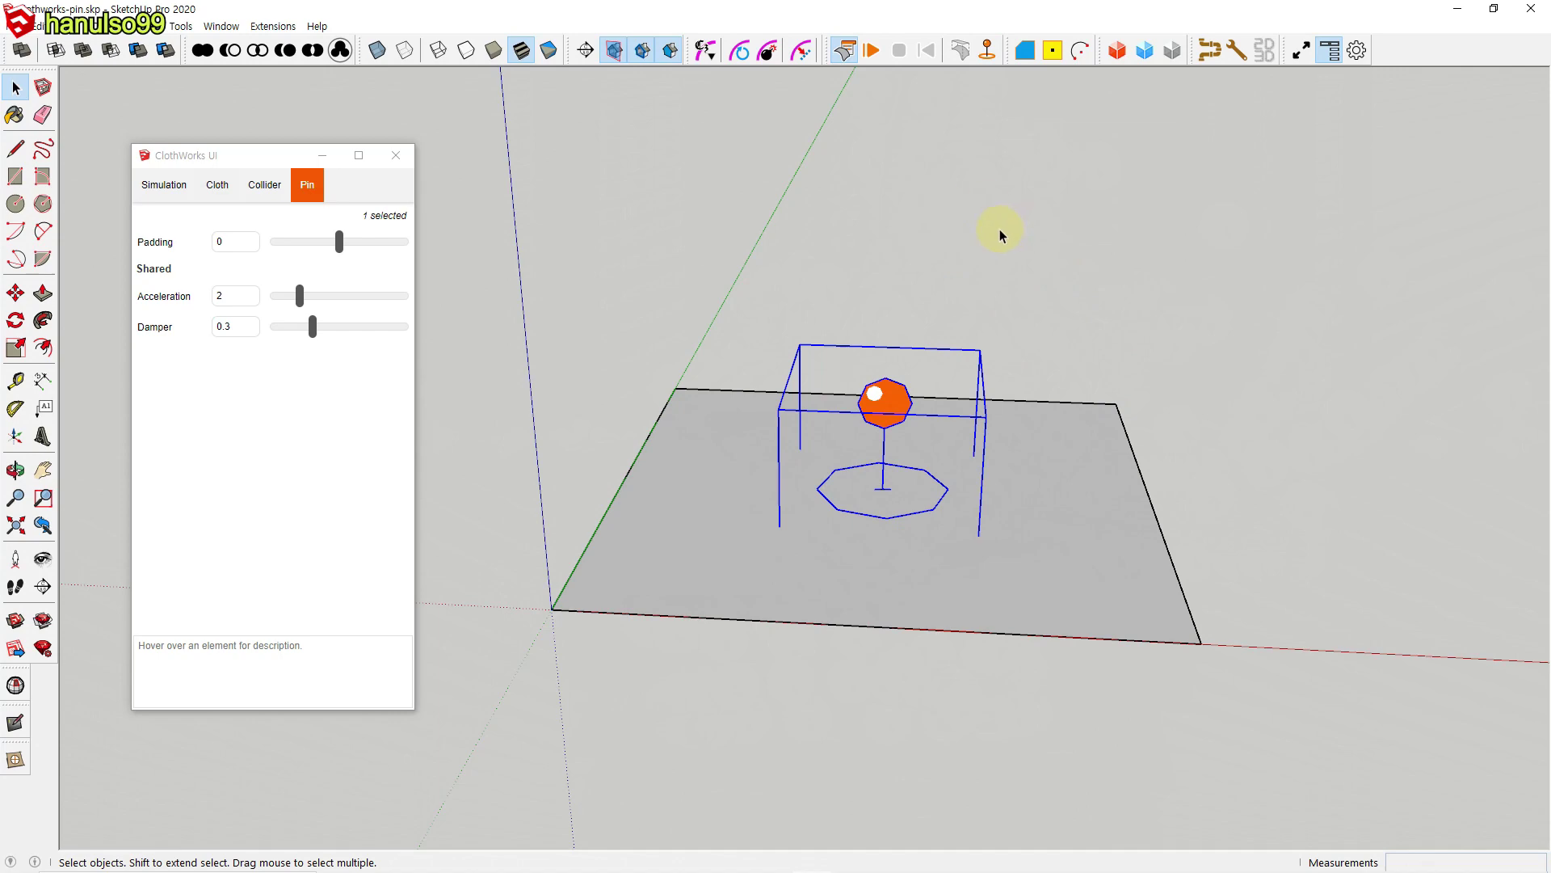
# Step: Run the simulation with the centre pin, examine up close how the cloth hangs from it, and reset the cloth
pyautogui.click(872, 51)
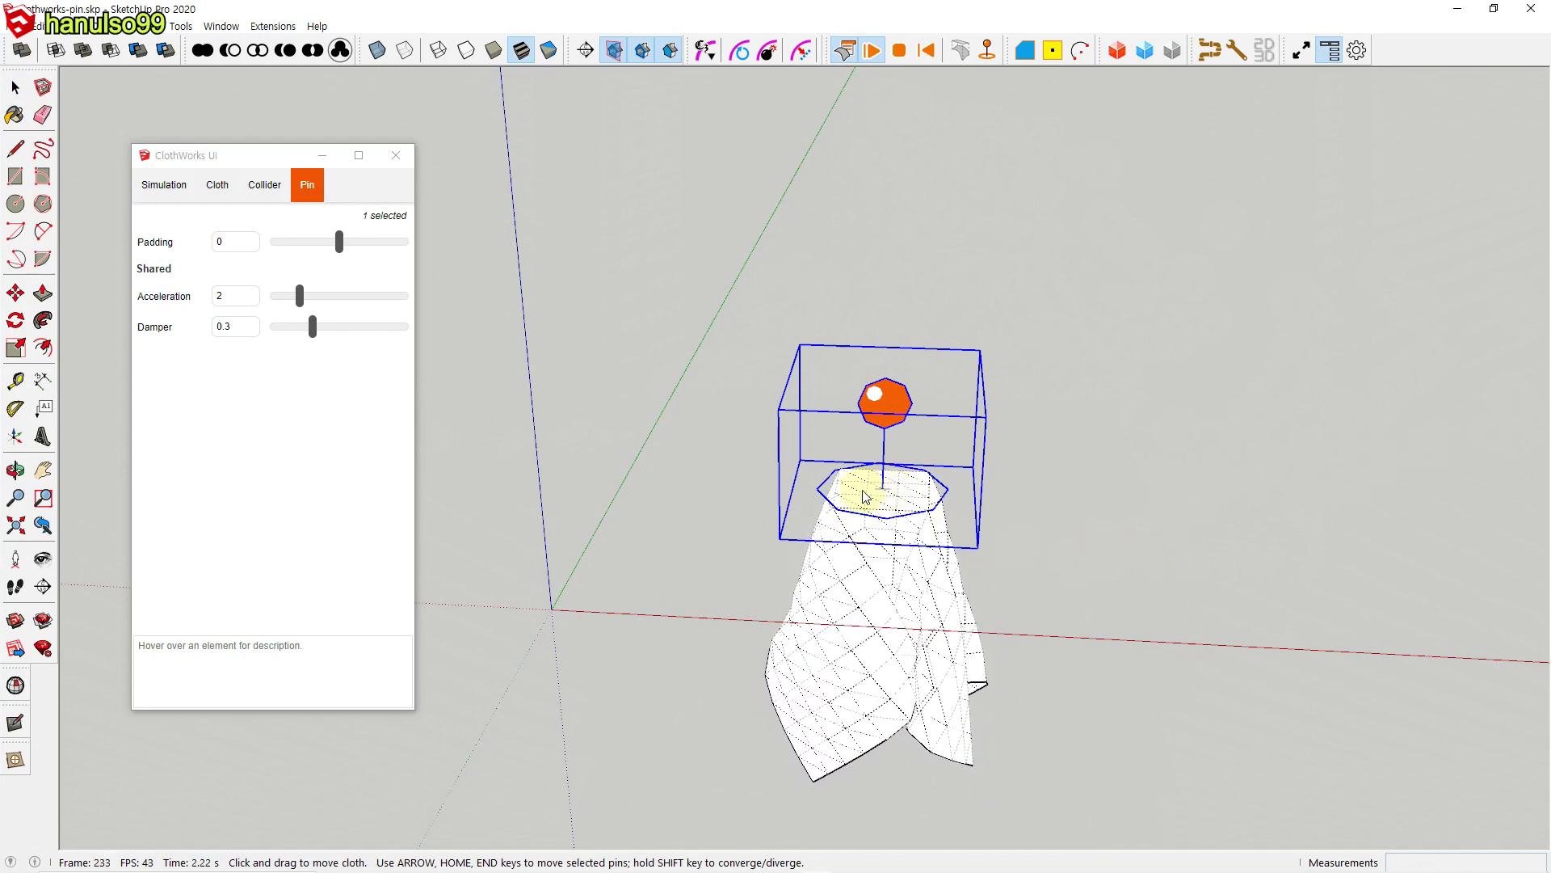
pyautogui.click(1073, 487)
pyautogui.scroll(3, 913, 519)
pyautogui.scroll(2, 911, 519)
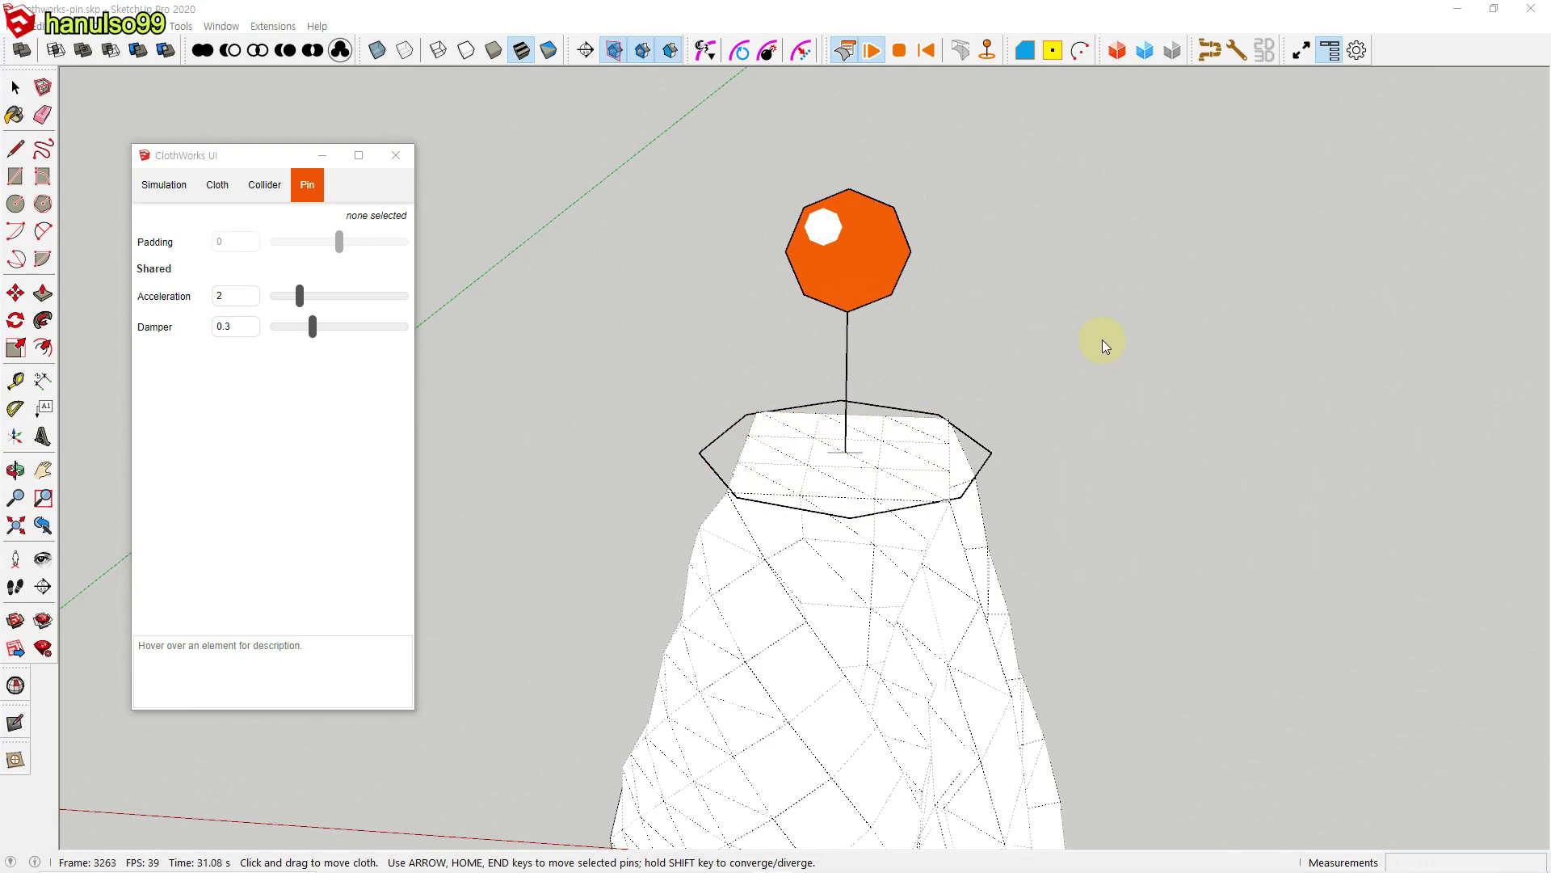
pyautogui.click(930, 54)
pyautogui.scroll(-3, 956, 391)
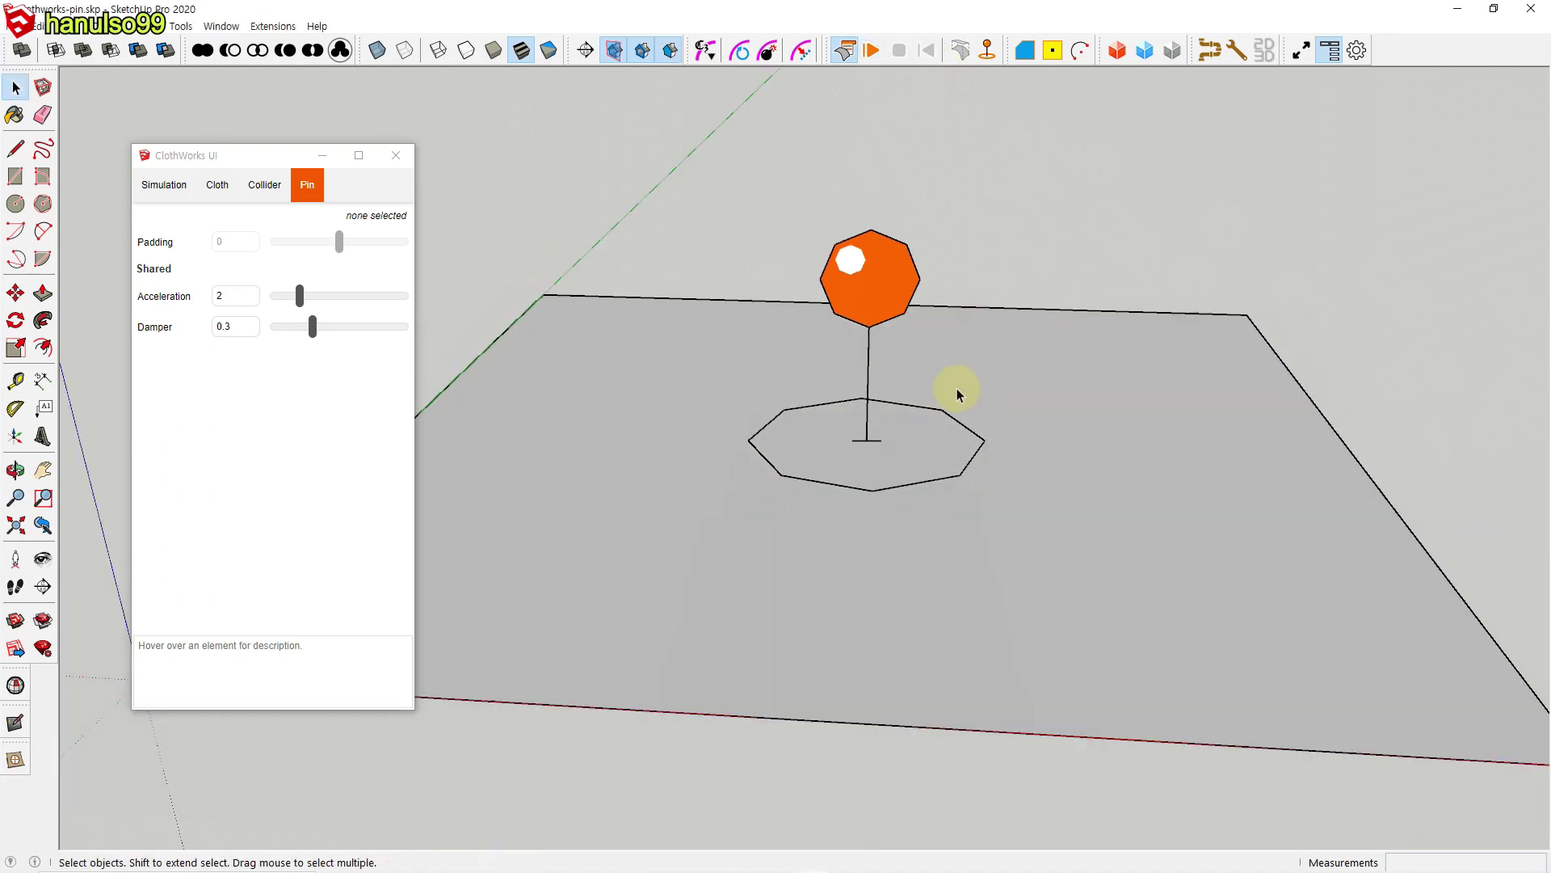
# Step: Try to shrink the centre pin with the Scale tool, undo the scaling and clear the selection
pyautogui.click(887, 297)
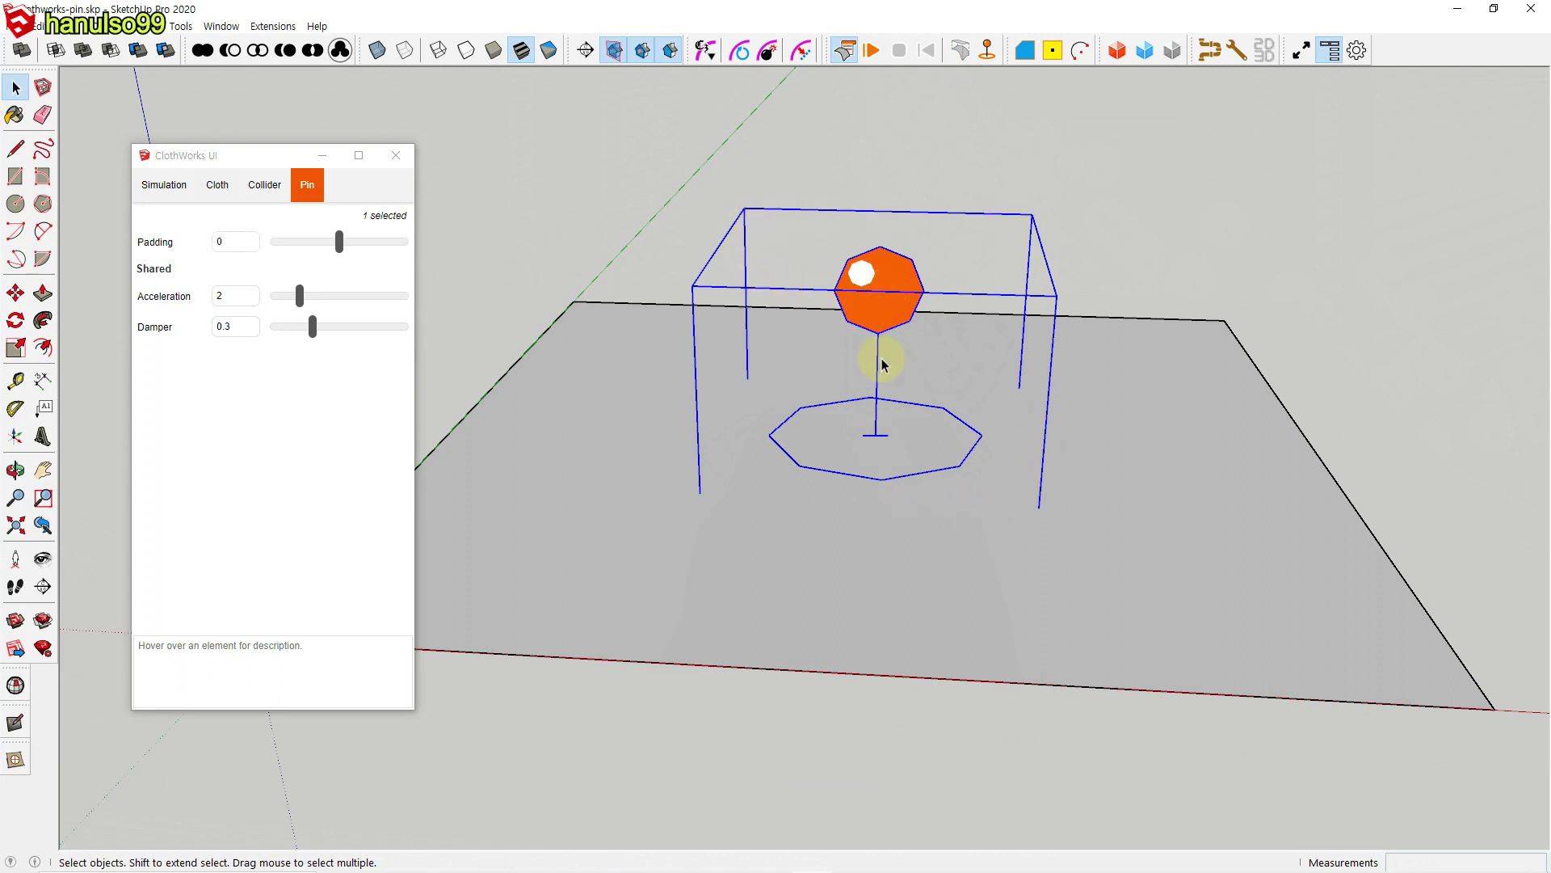
pyautogui.press('s')
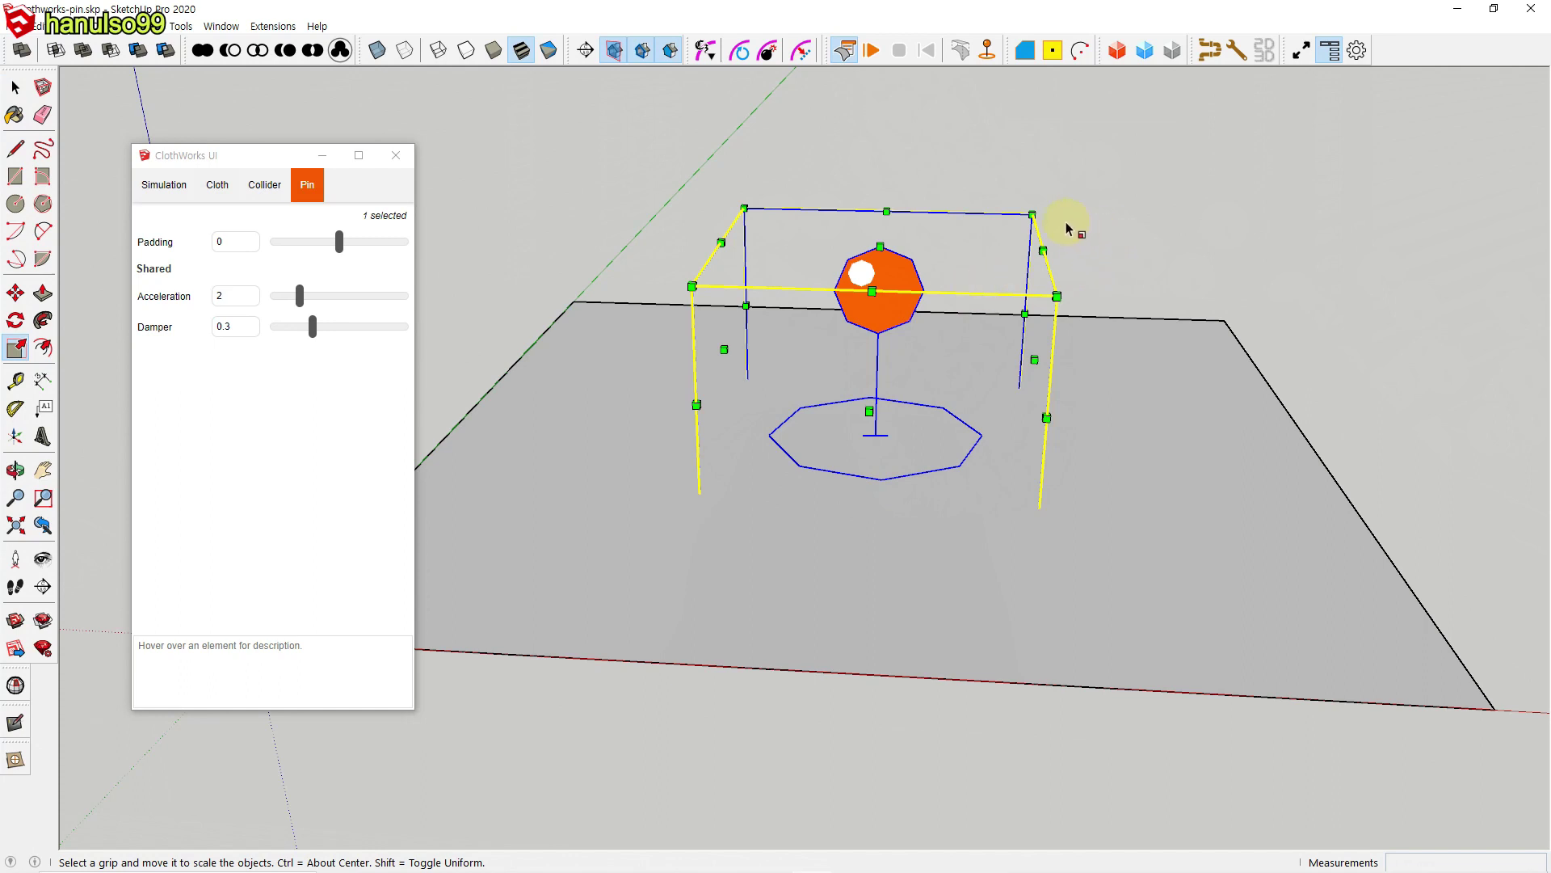
pyautogui.moveTo(1033, 214); pyautogui.dragTo(916, 327)
pyautogui.moveTo(964, 530); pyautogui.dragTo(1067, 355, button='middle')
pyautogui.hotkey('ctrl', 'z')
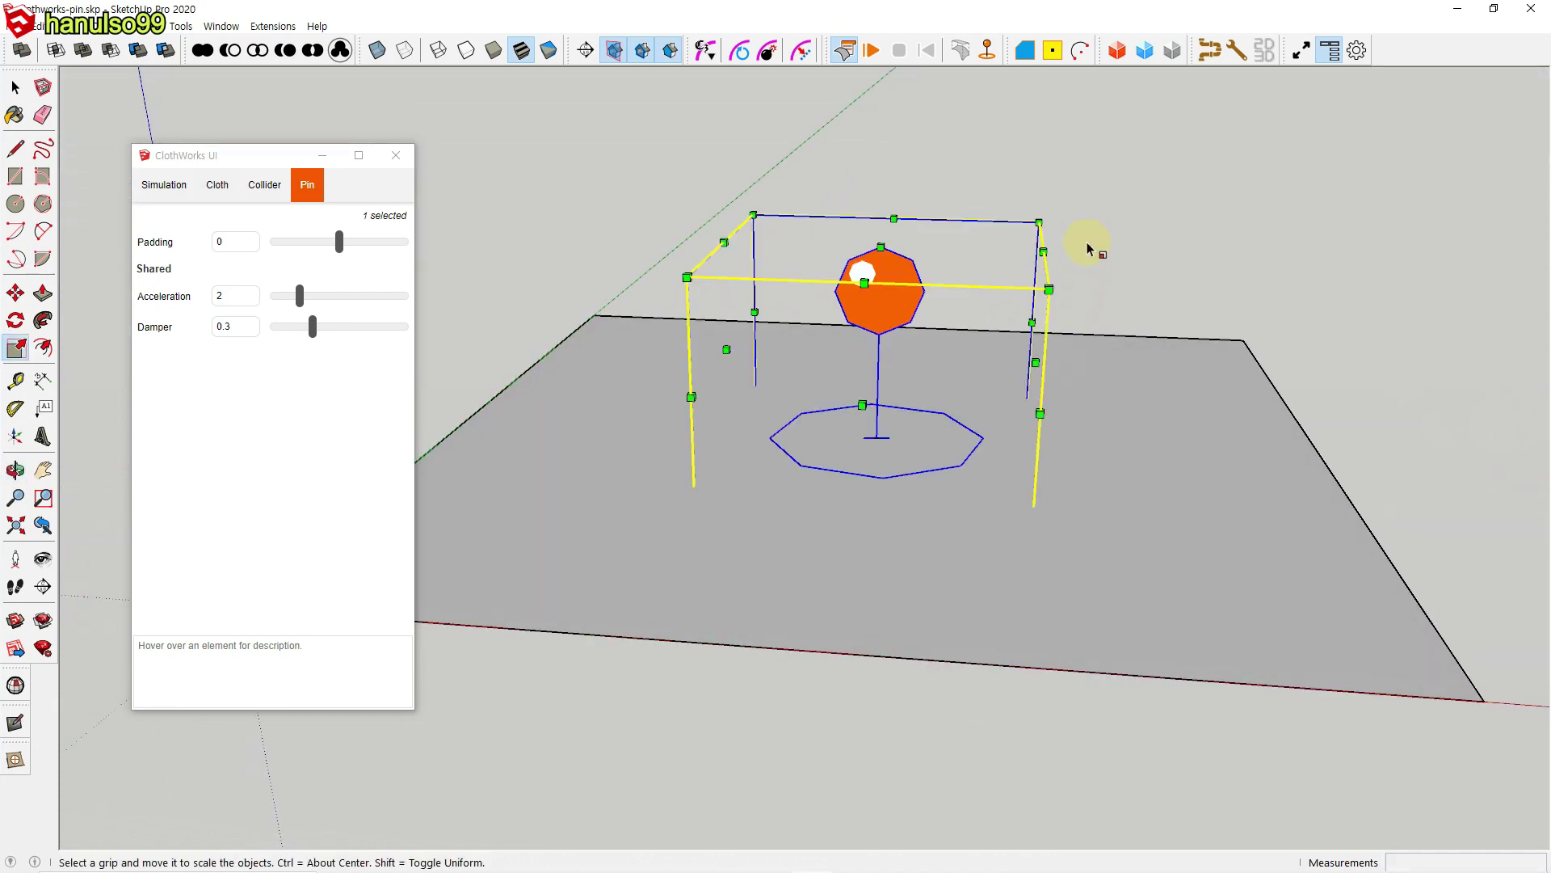
pyautogui.press('space')
pyautogui.hotkey('ctrl', 't')
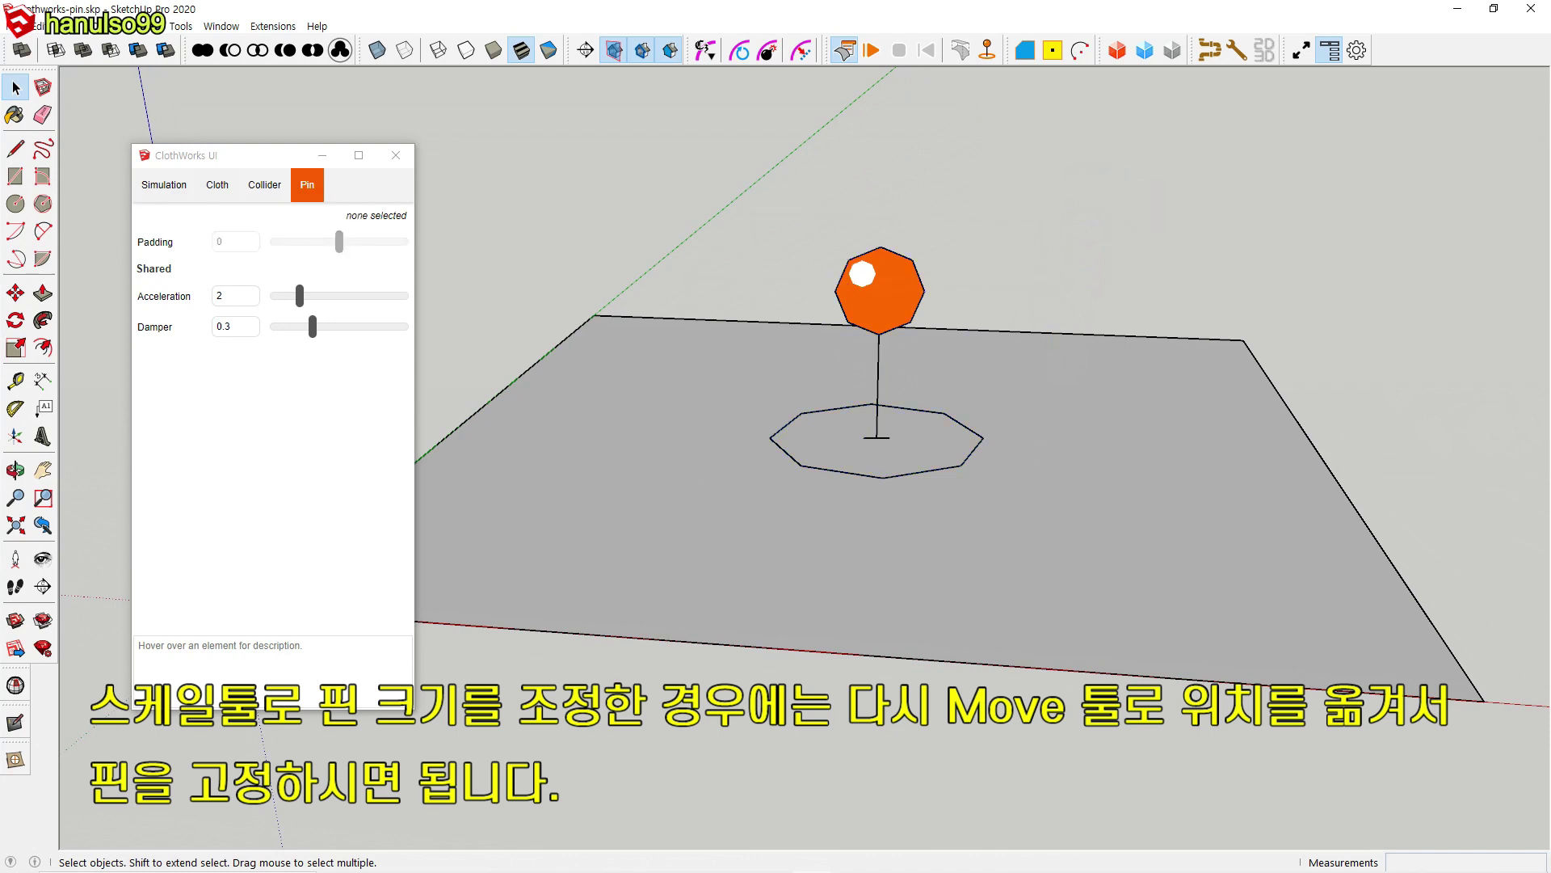
# Step: Set the scale of the cloth's centre pin to 0.10 with ClothWorks' Edit Scale option
pyautogui.click(881, 304)
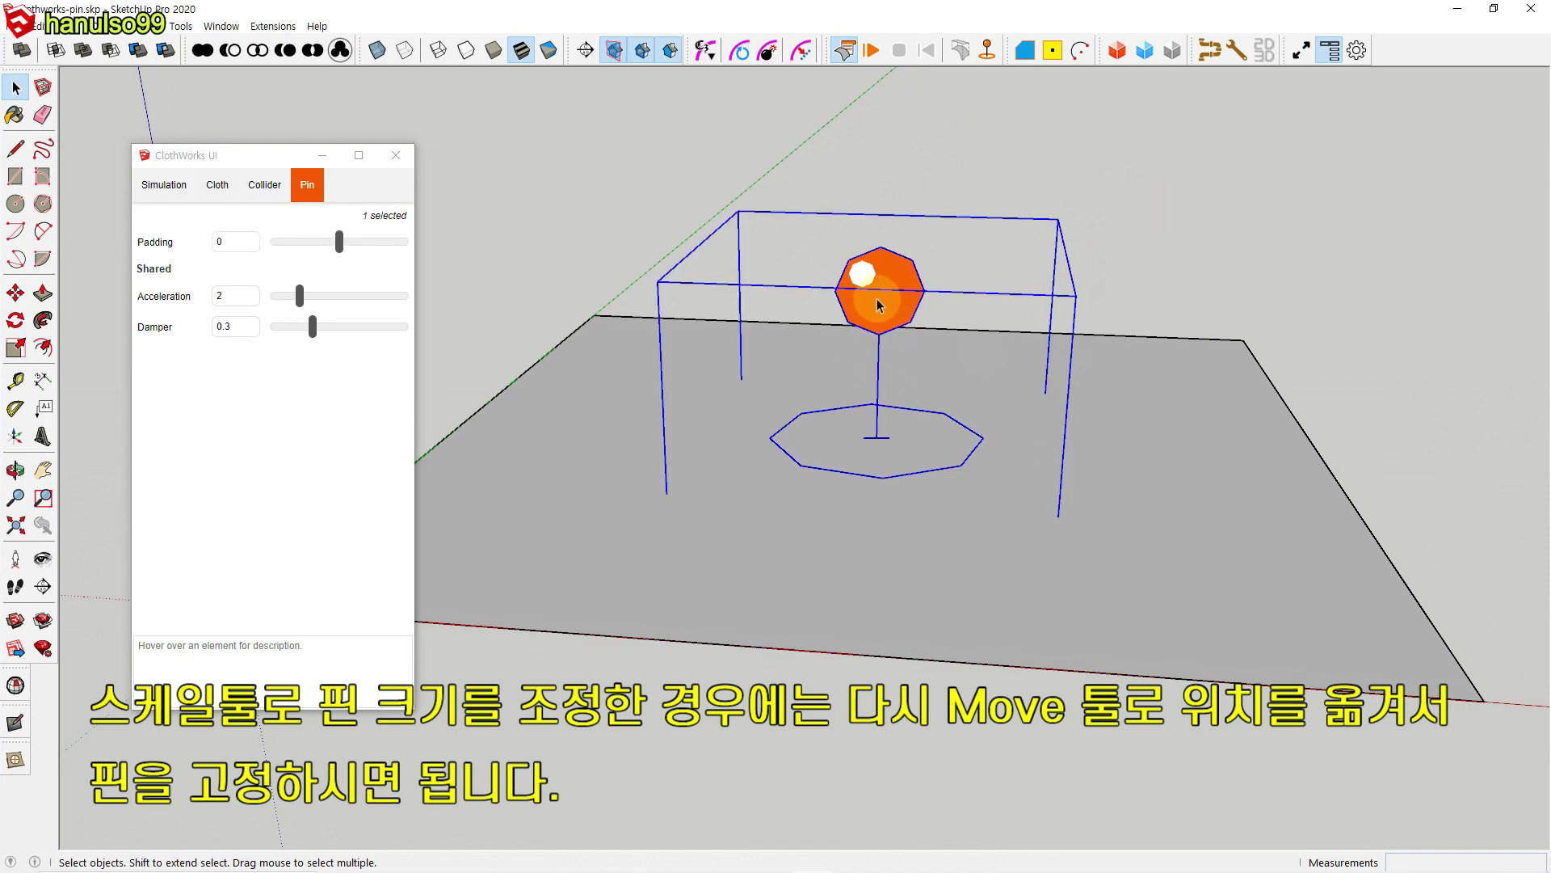
pyautogui.rightClick(879, 304)
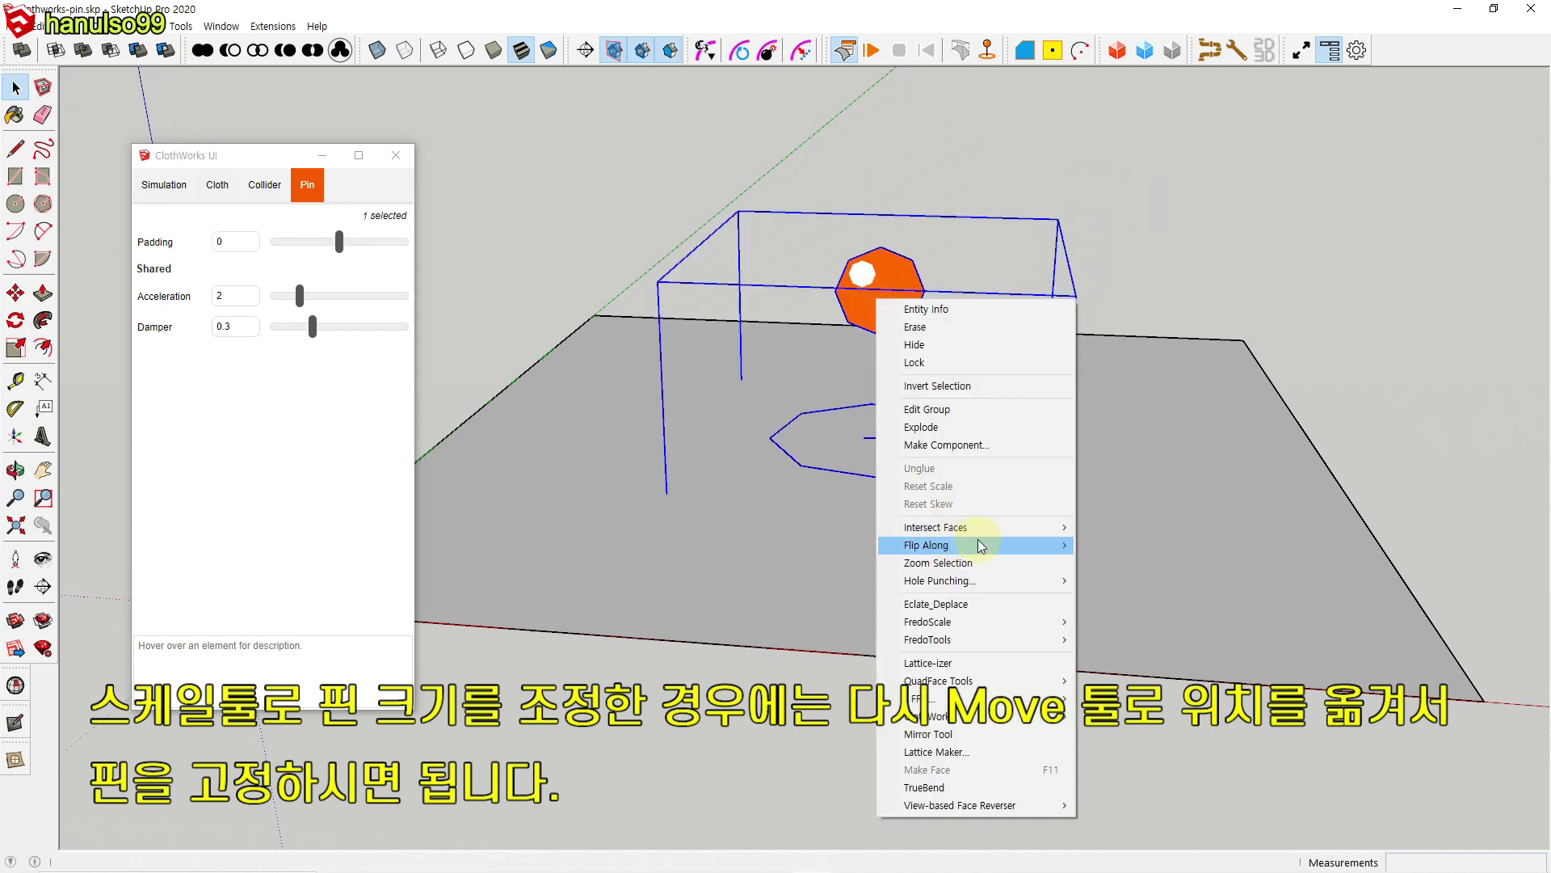
pyautogui.moveTo(962, 724)
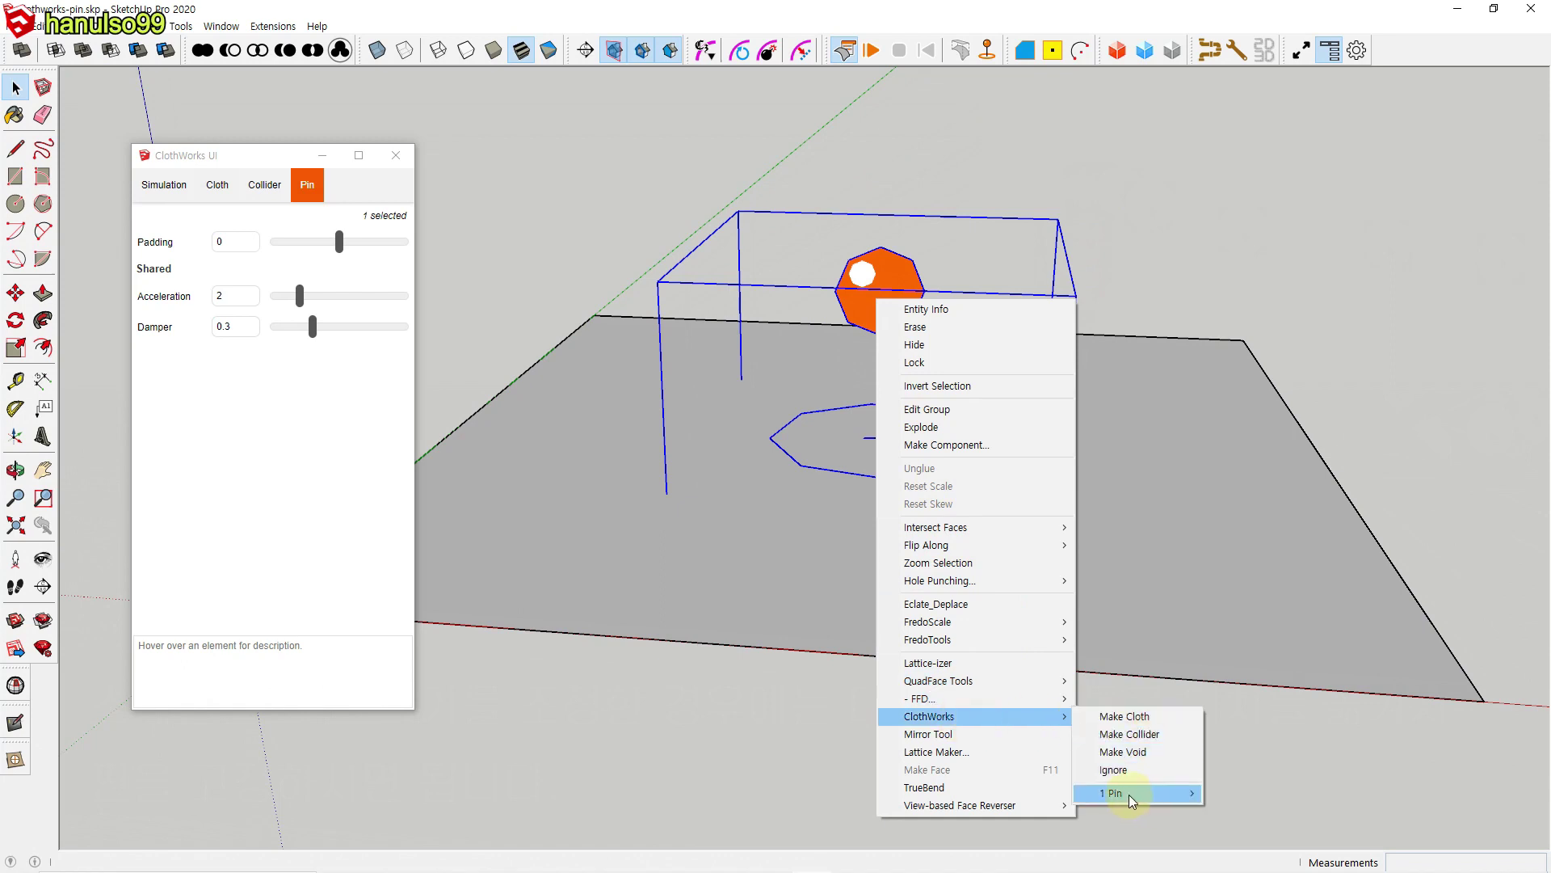
pyautogui.moveTo(1108, 798)
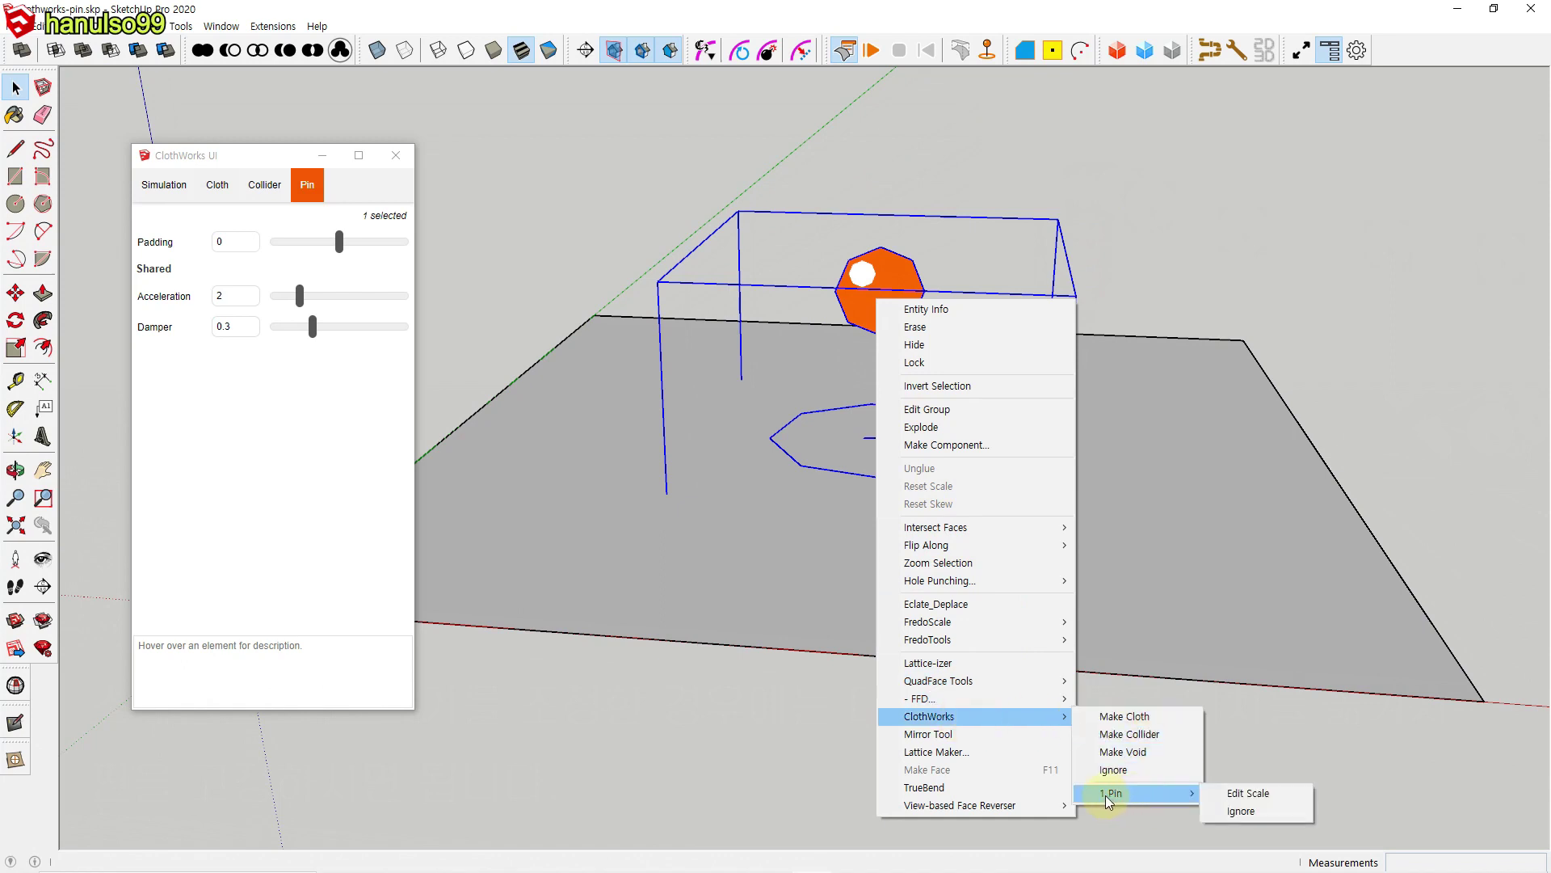
pyautogui.click(1275, 794)
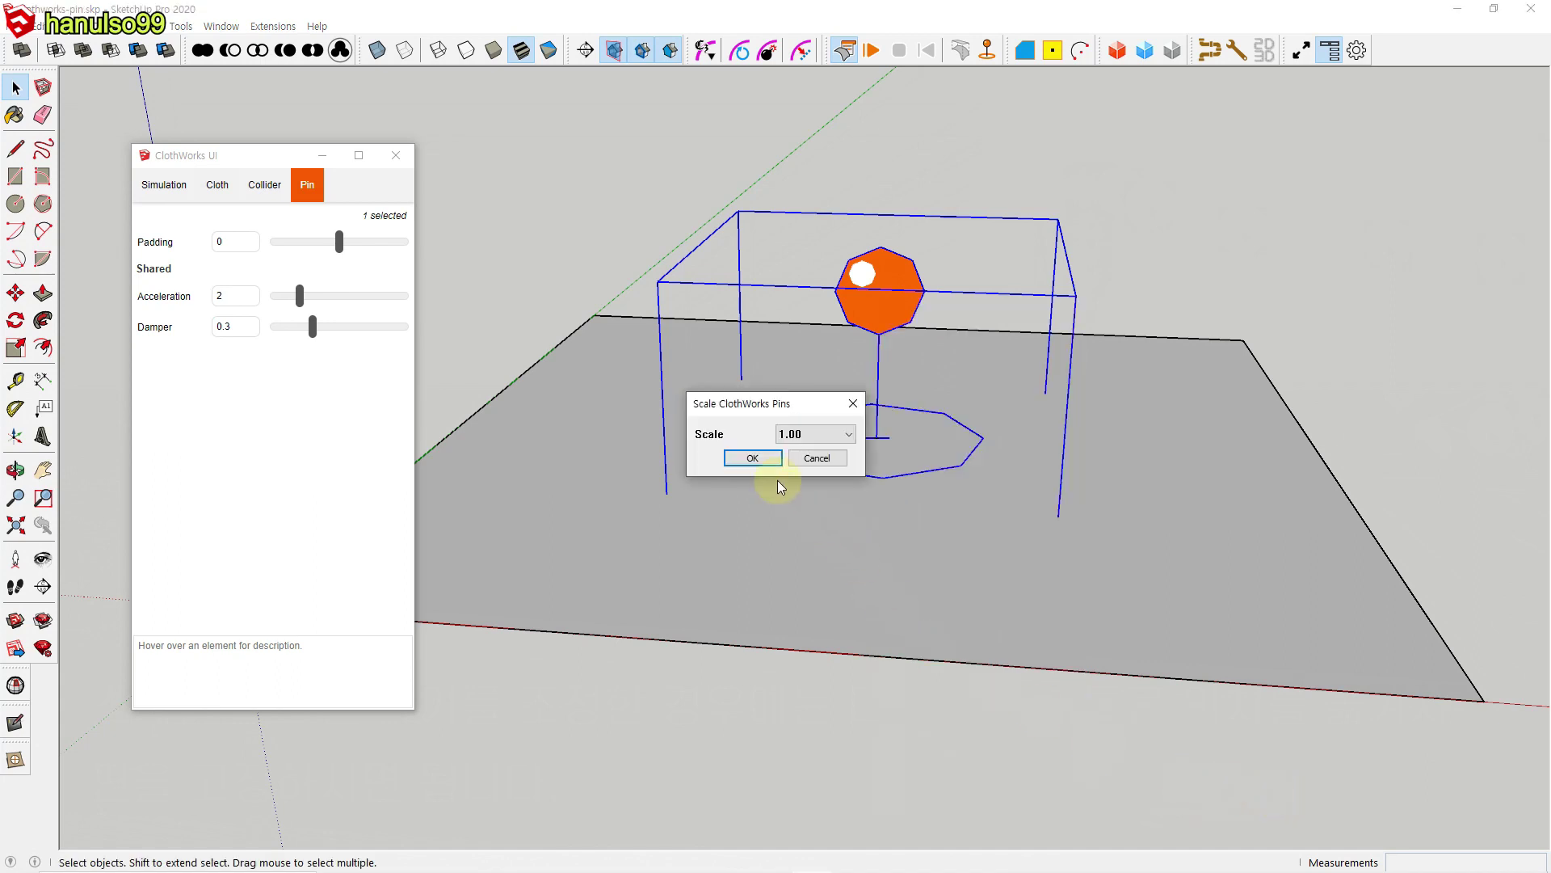
pyautogui.click(836, 434)
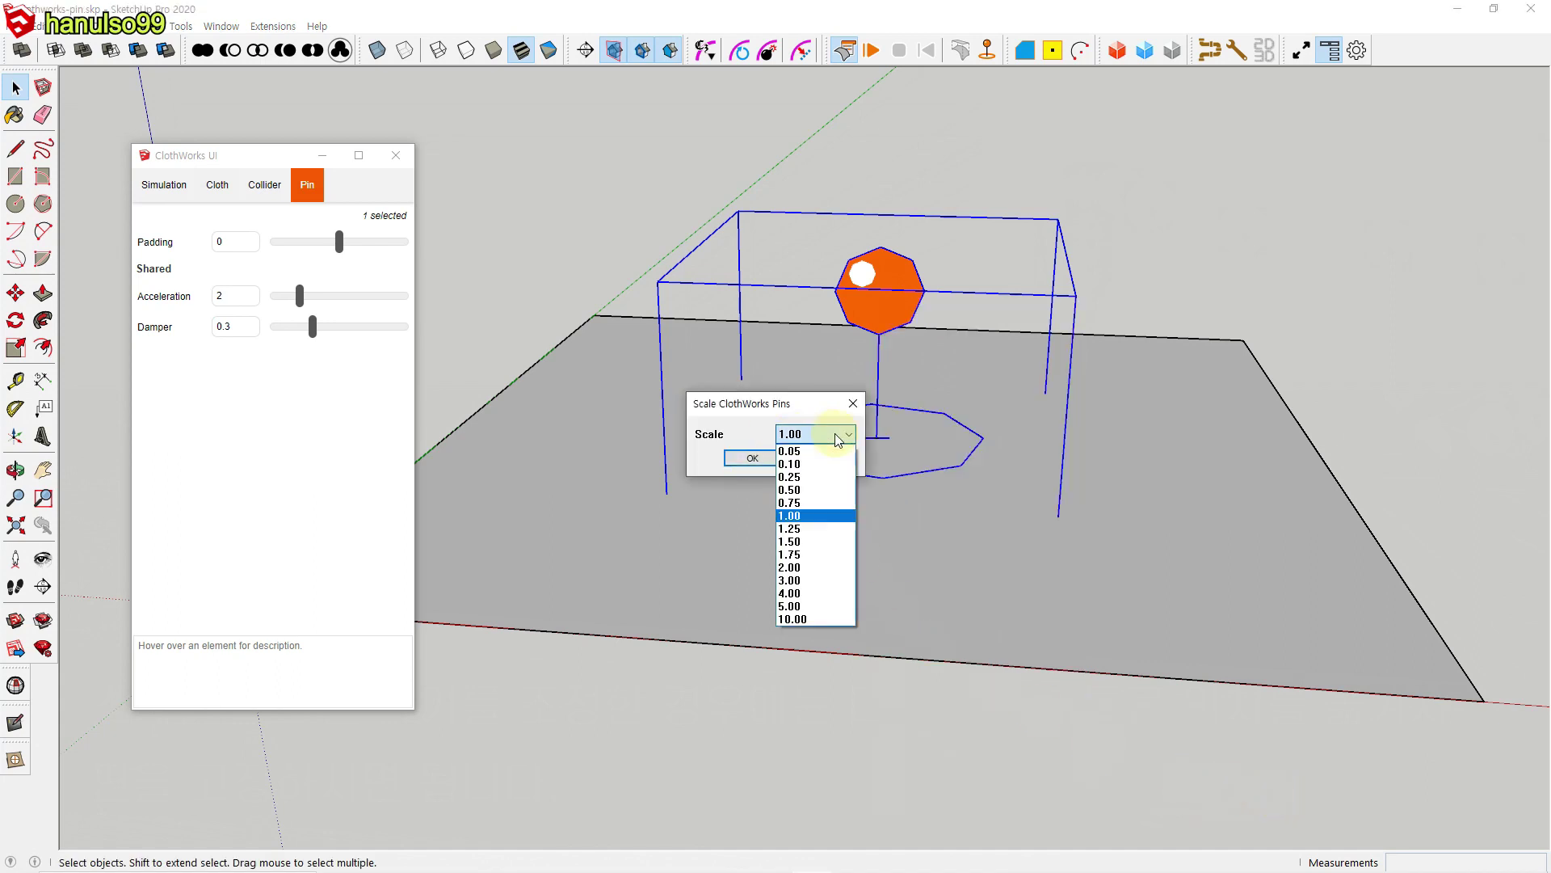
pyautogui.click(805, 467)
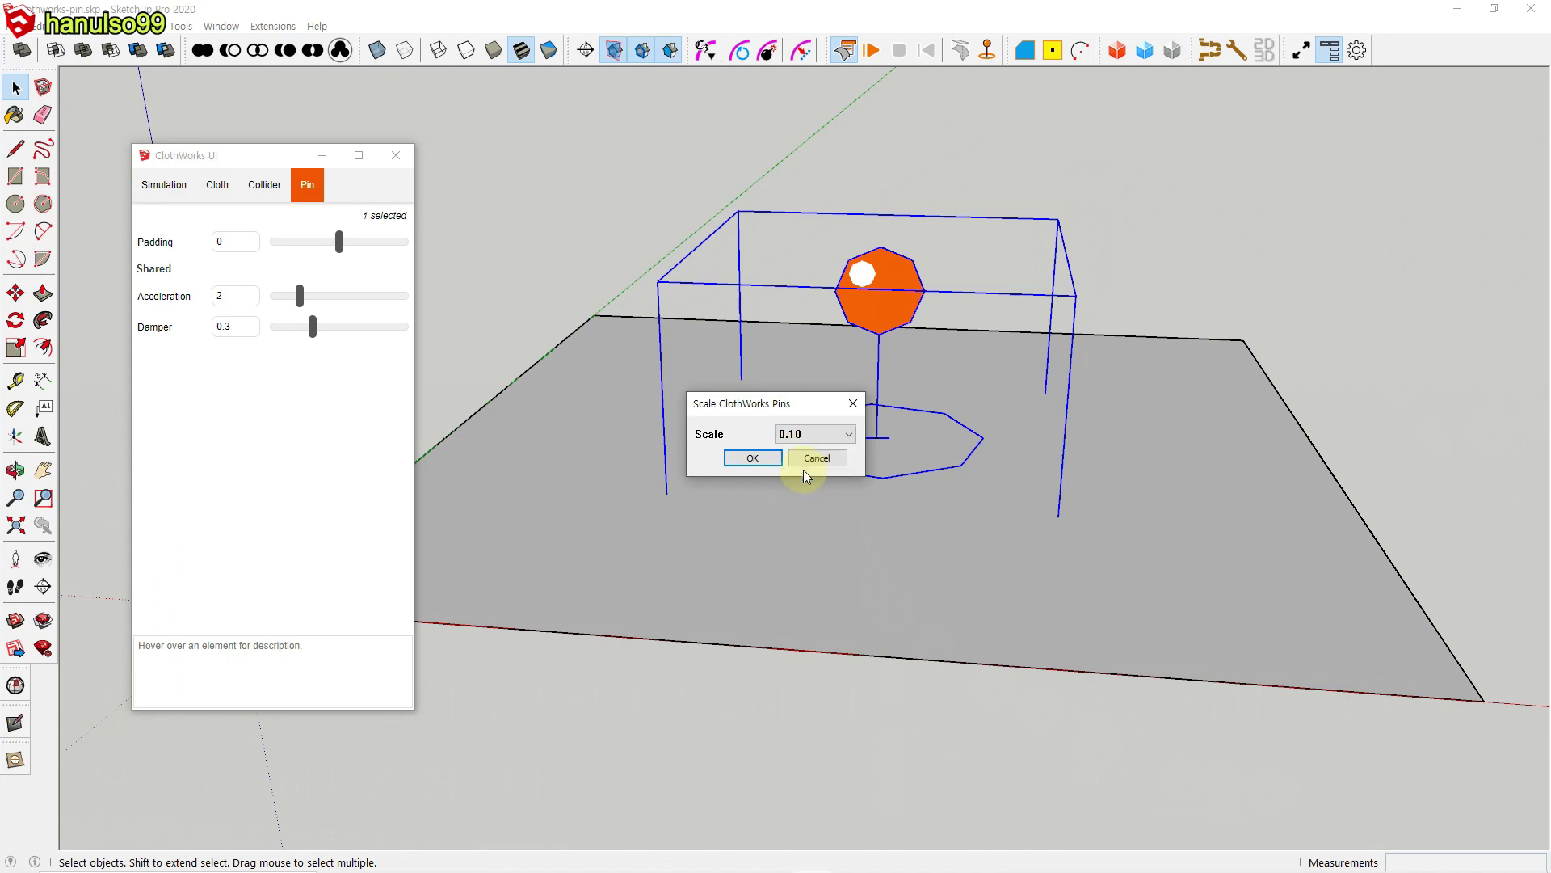
pyautogui.click(752, 458)
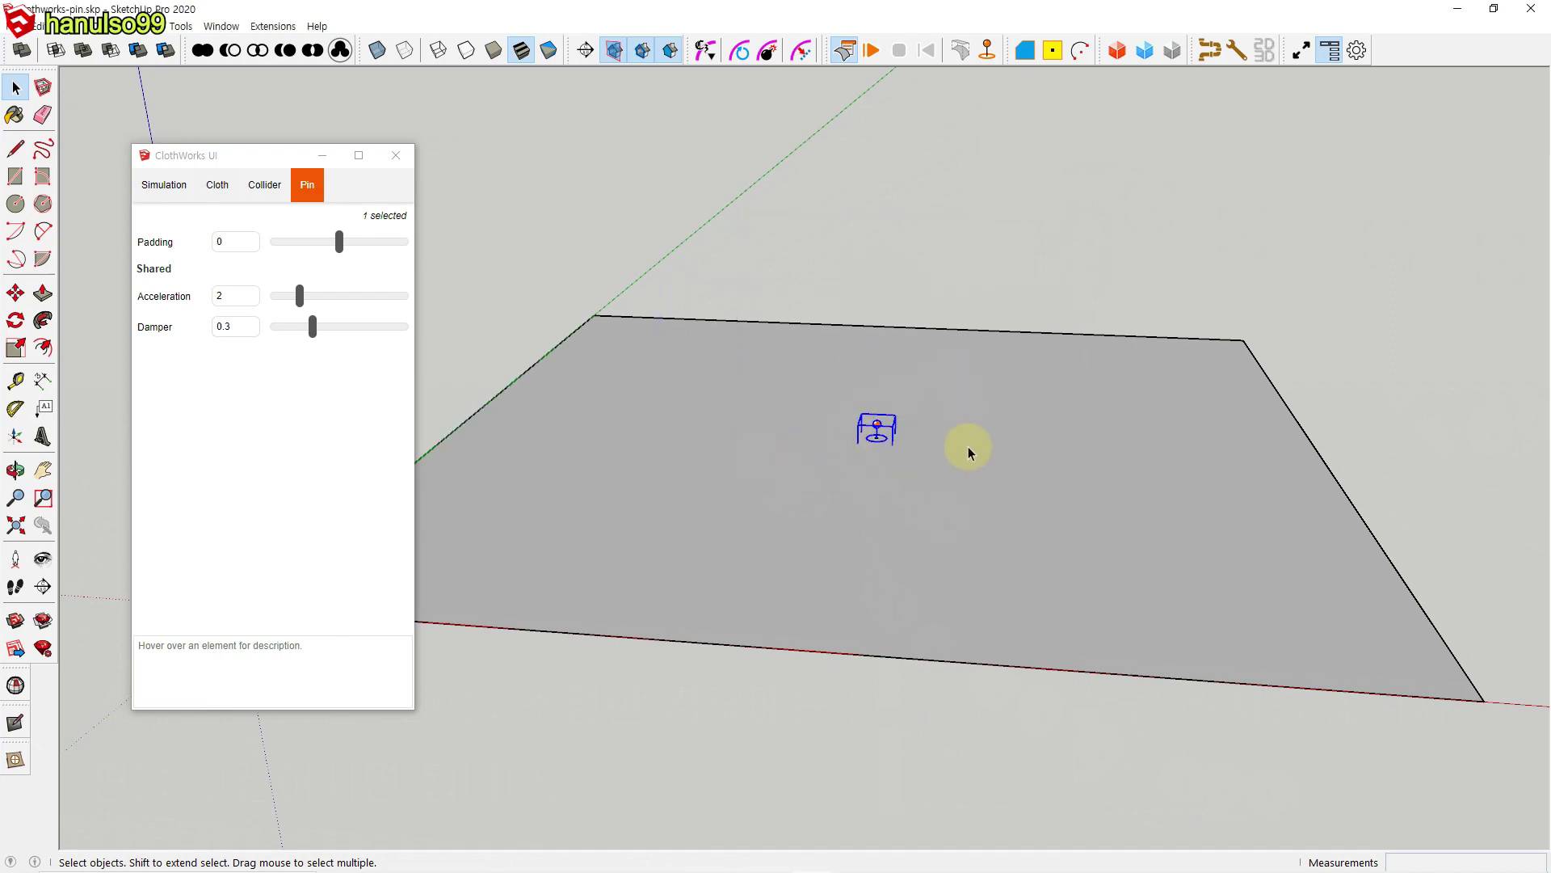
# Step: Clear the selection, run the simulation with the shrunken centre pin, and reset the cloth
pyautogui.click(982, 265)
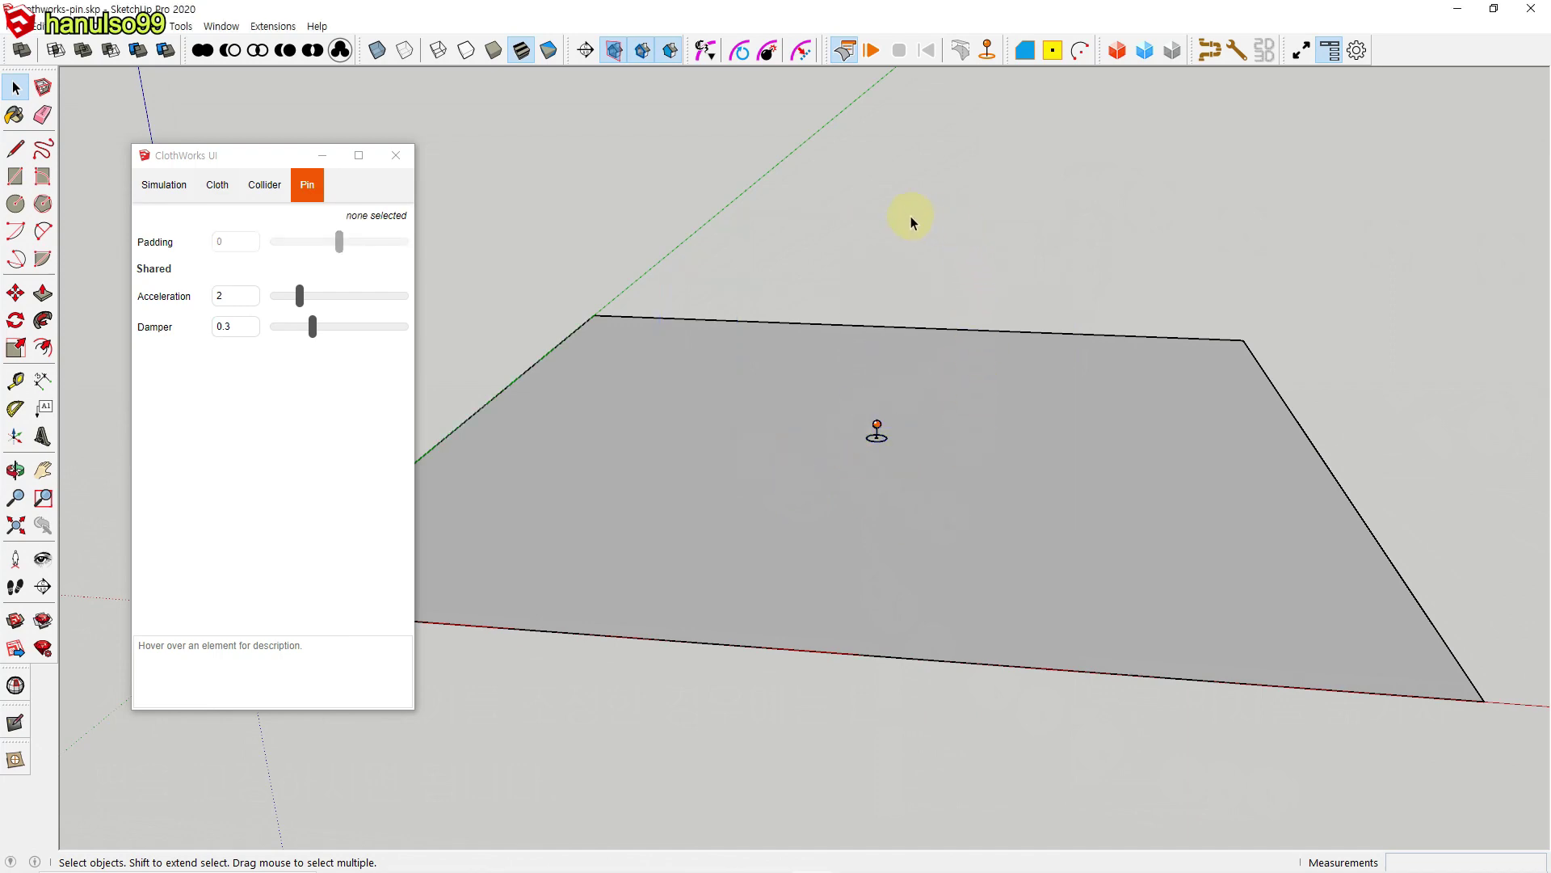
pyautogui.click(873, 52)
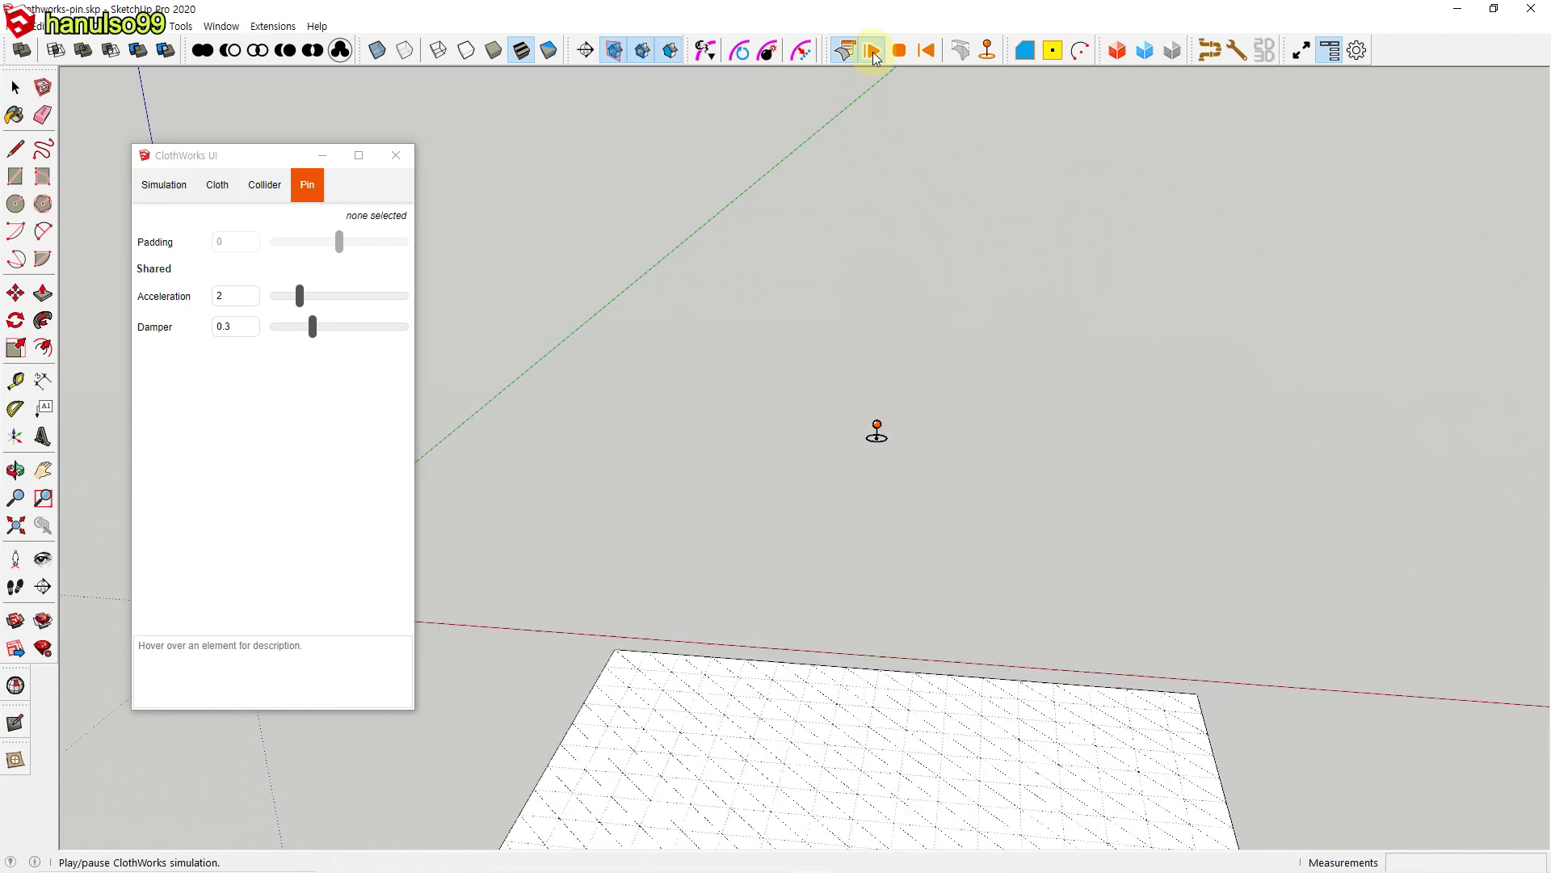
pyautogui.click(926, 52)
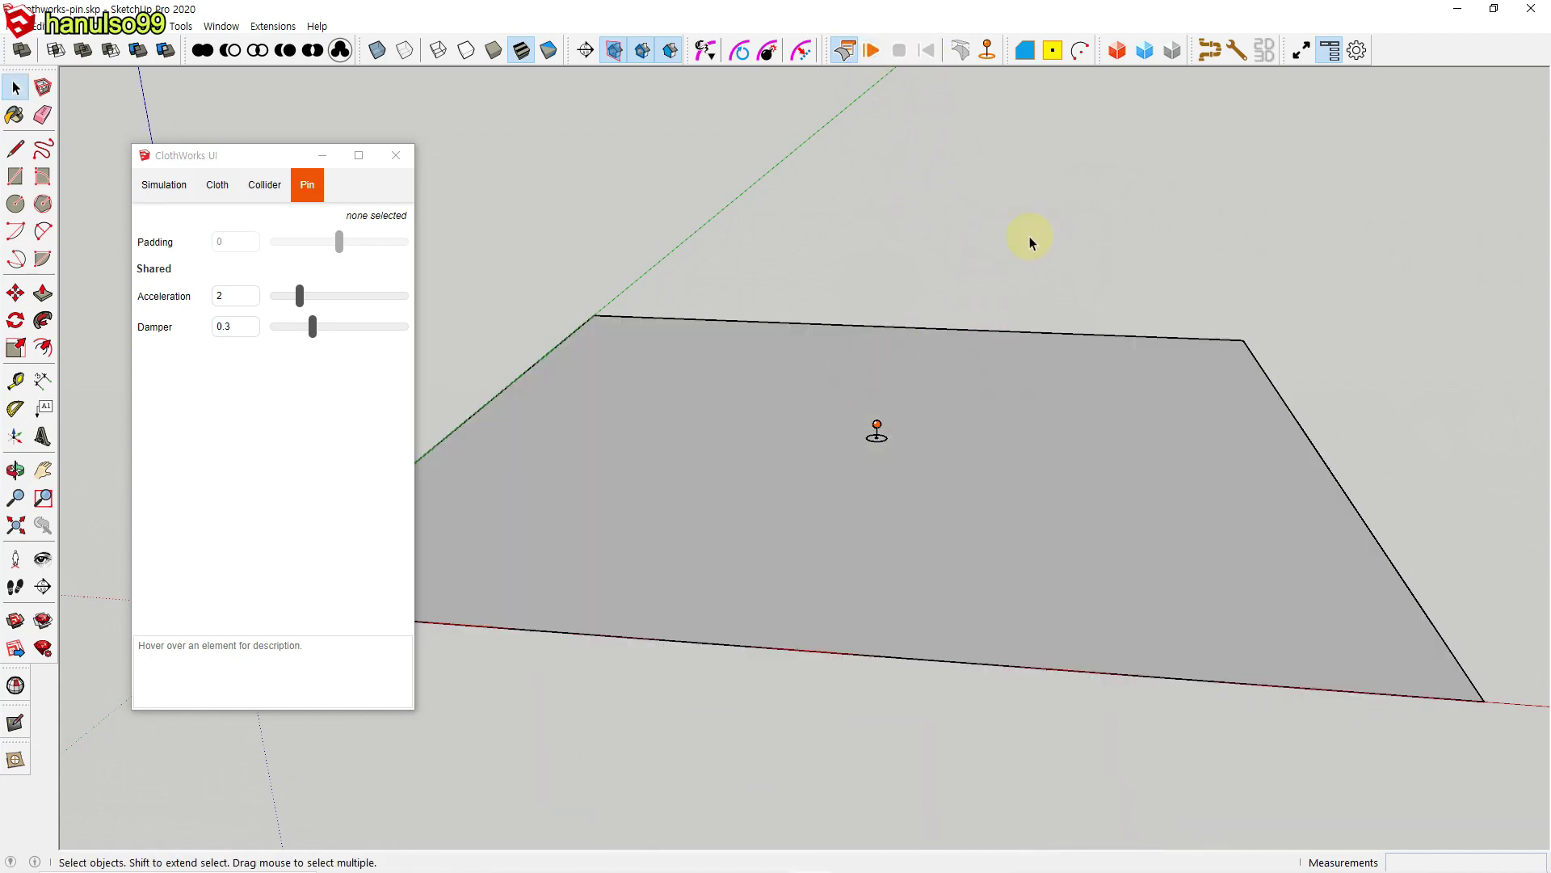
# Step: Turn on the display of hidden geometry and view the cloth's mesh up close around the centre pin
pyautogui.click(68, 26)
pyautogui.click(96, 90)
pyautogui.scroll(6, 848, 460)
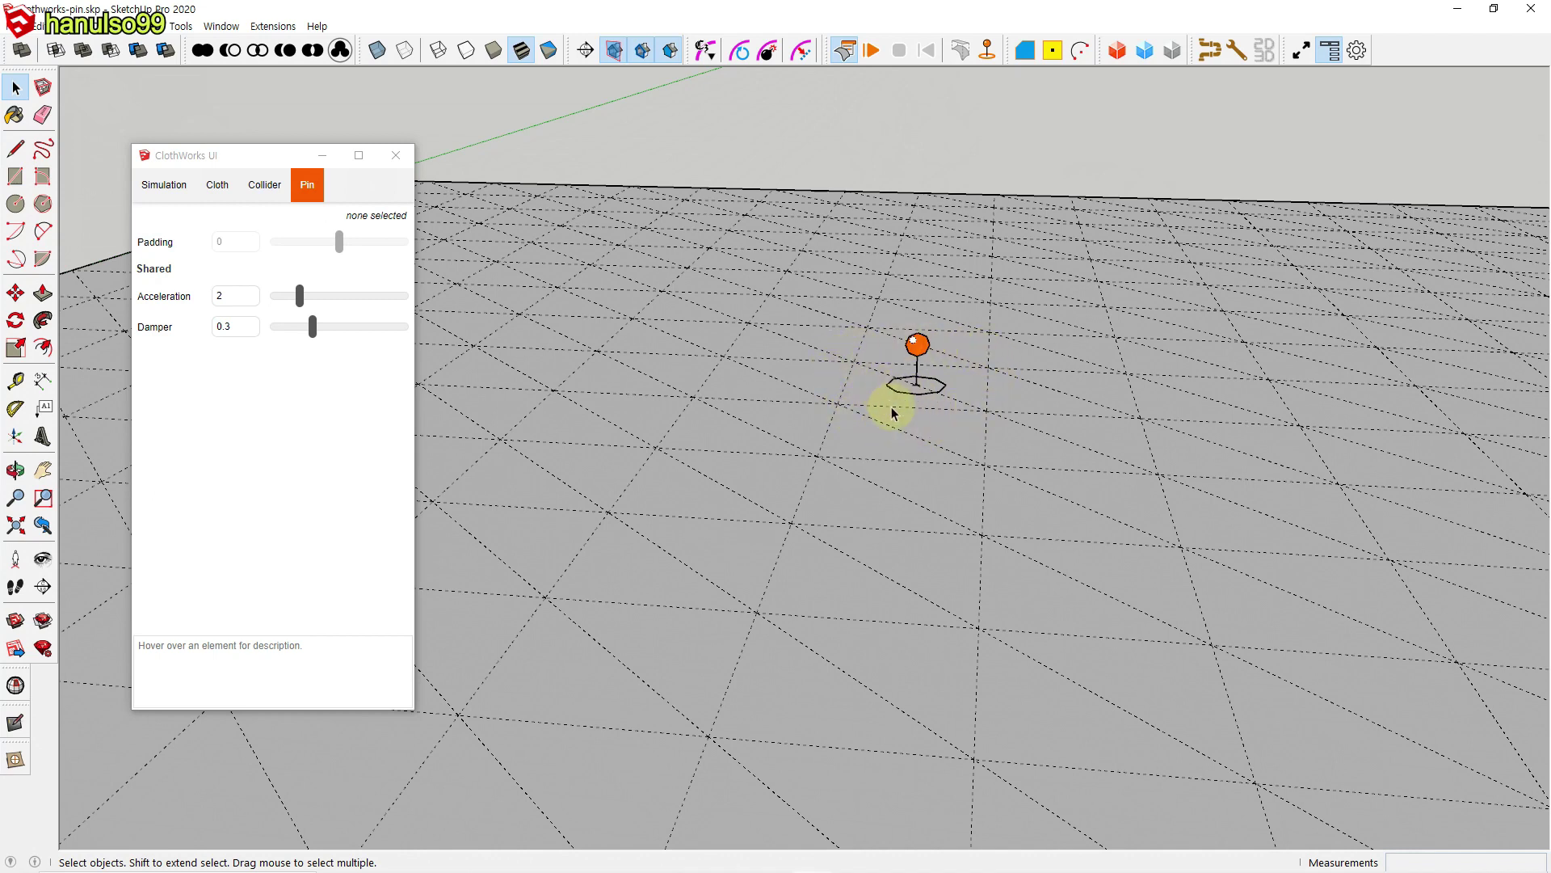
# Step: Set the scale of the cloth's centre pin to 0.50 with ClothWorks' Edit Scale option
pyautogui.click(925, 354)
pyautogui.rightClick(925, 348)
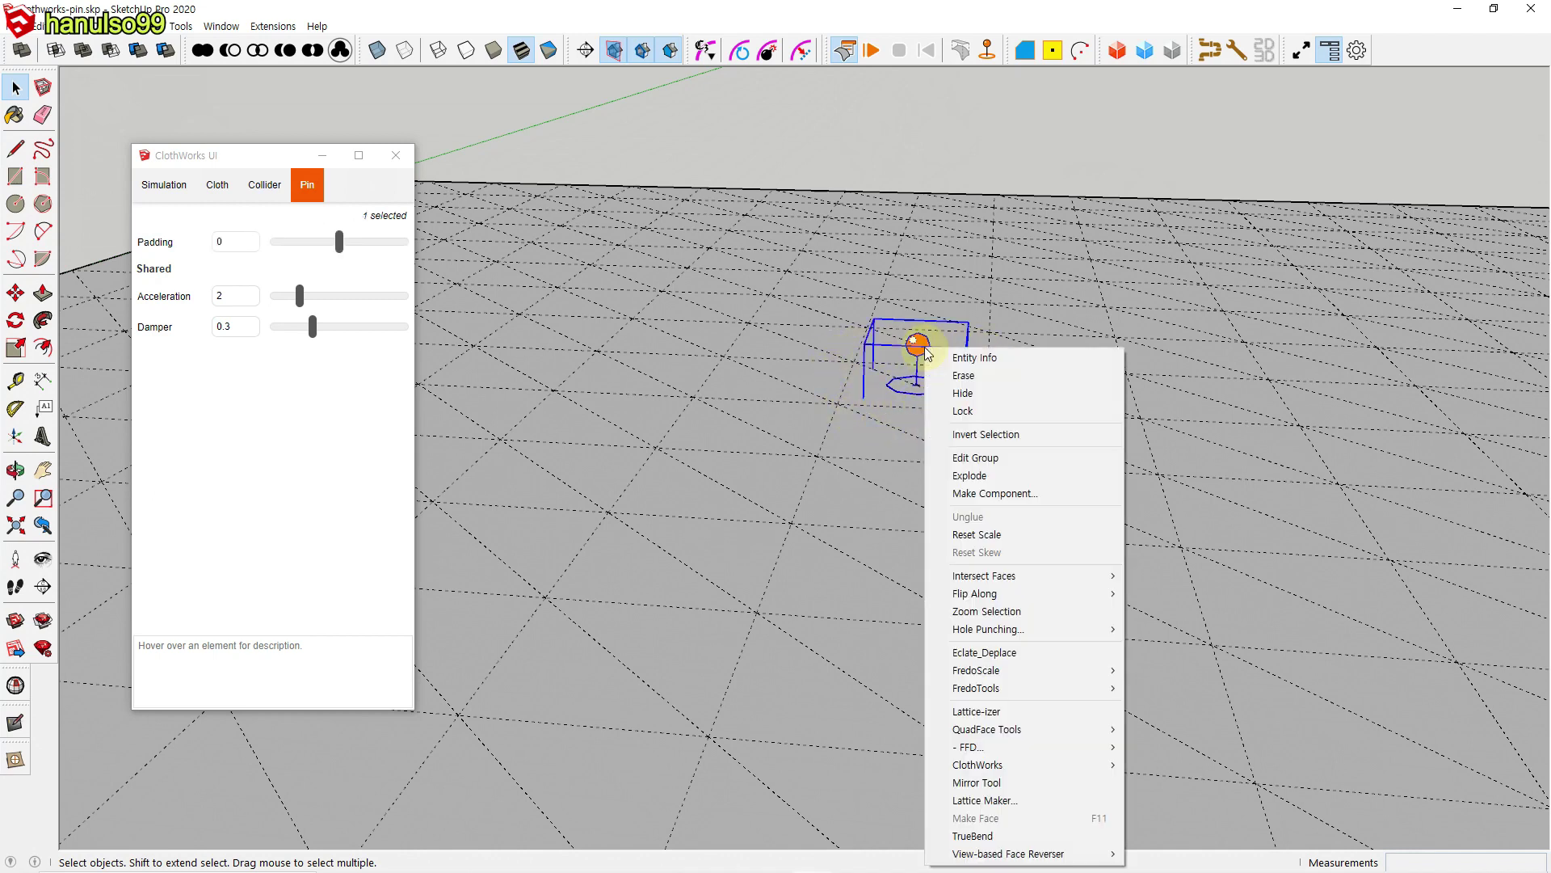
pyautogui.moveTo(1006, 766)
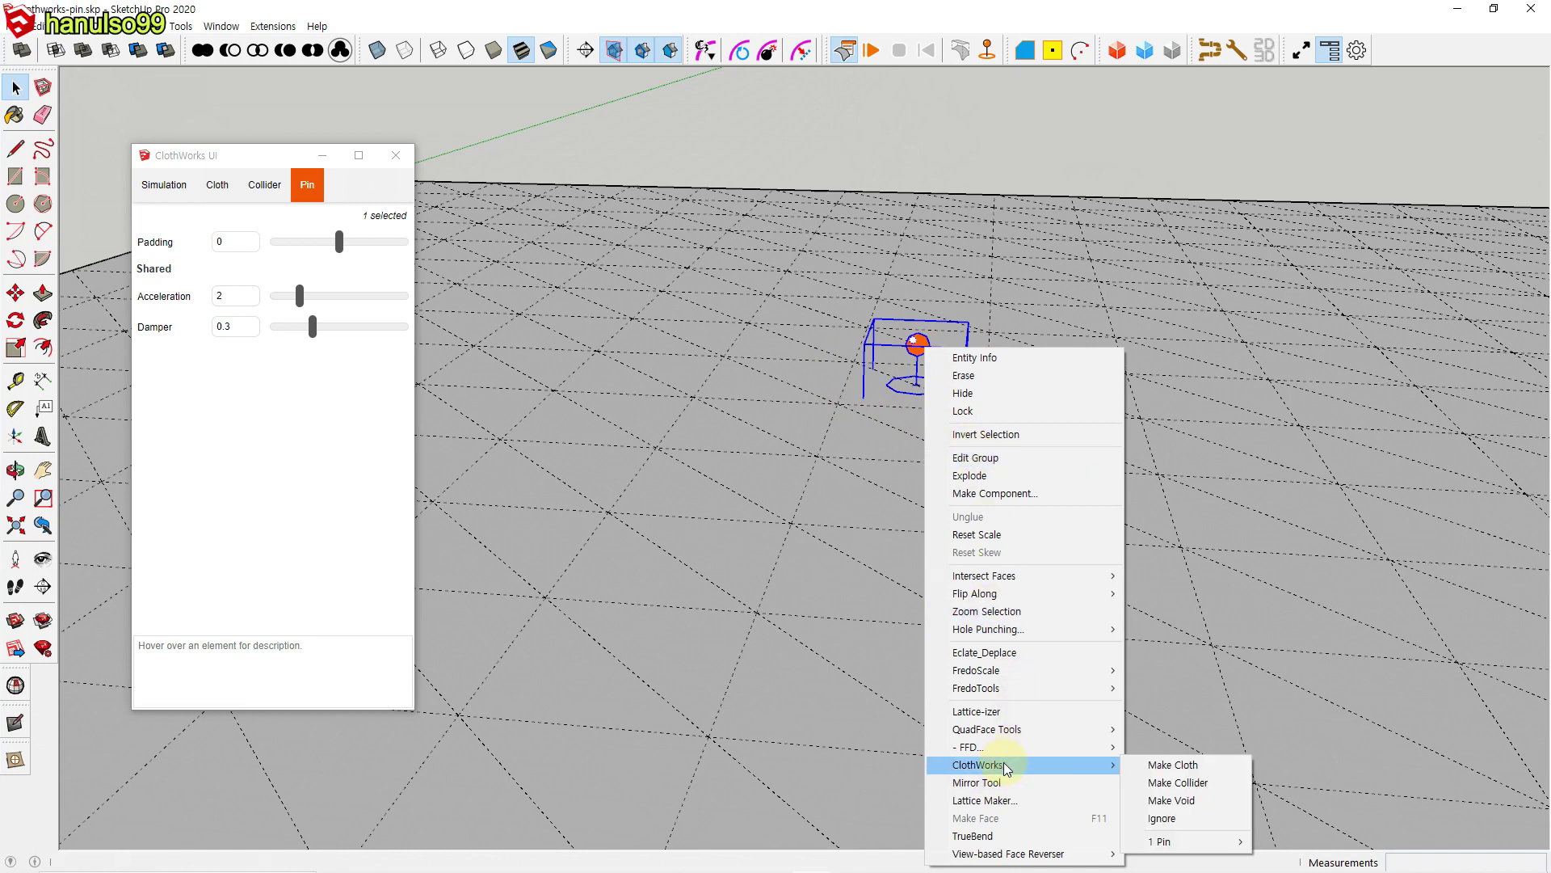
pyautogui.moveTo(1165, 840)
pyautogui.click(1289, 841)
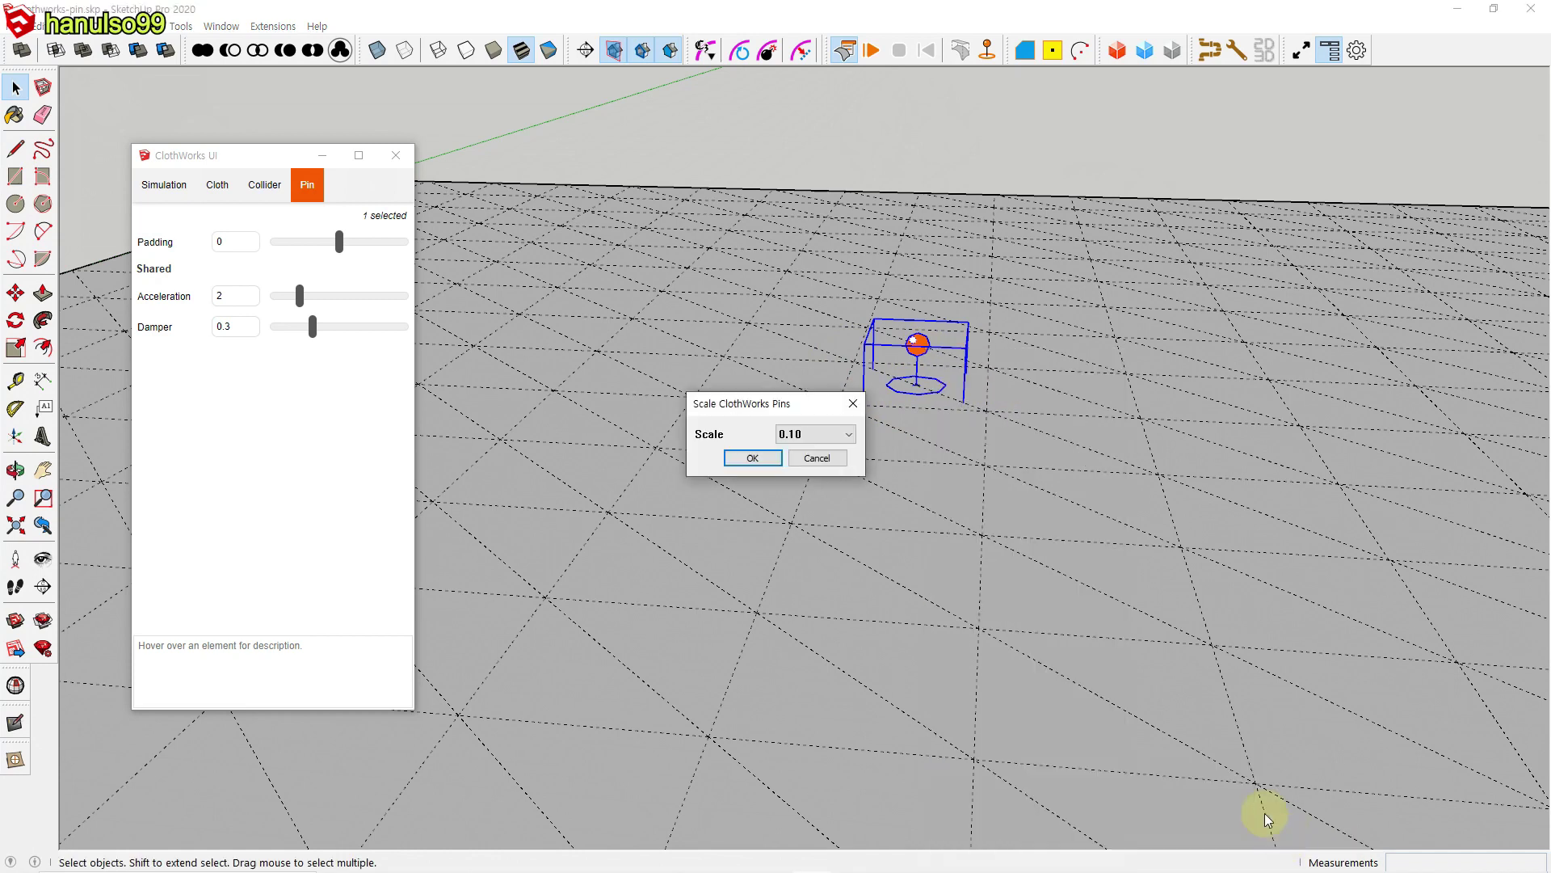
pyautogui.click(808, 434)
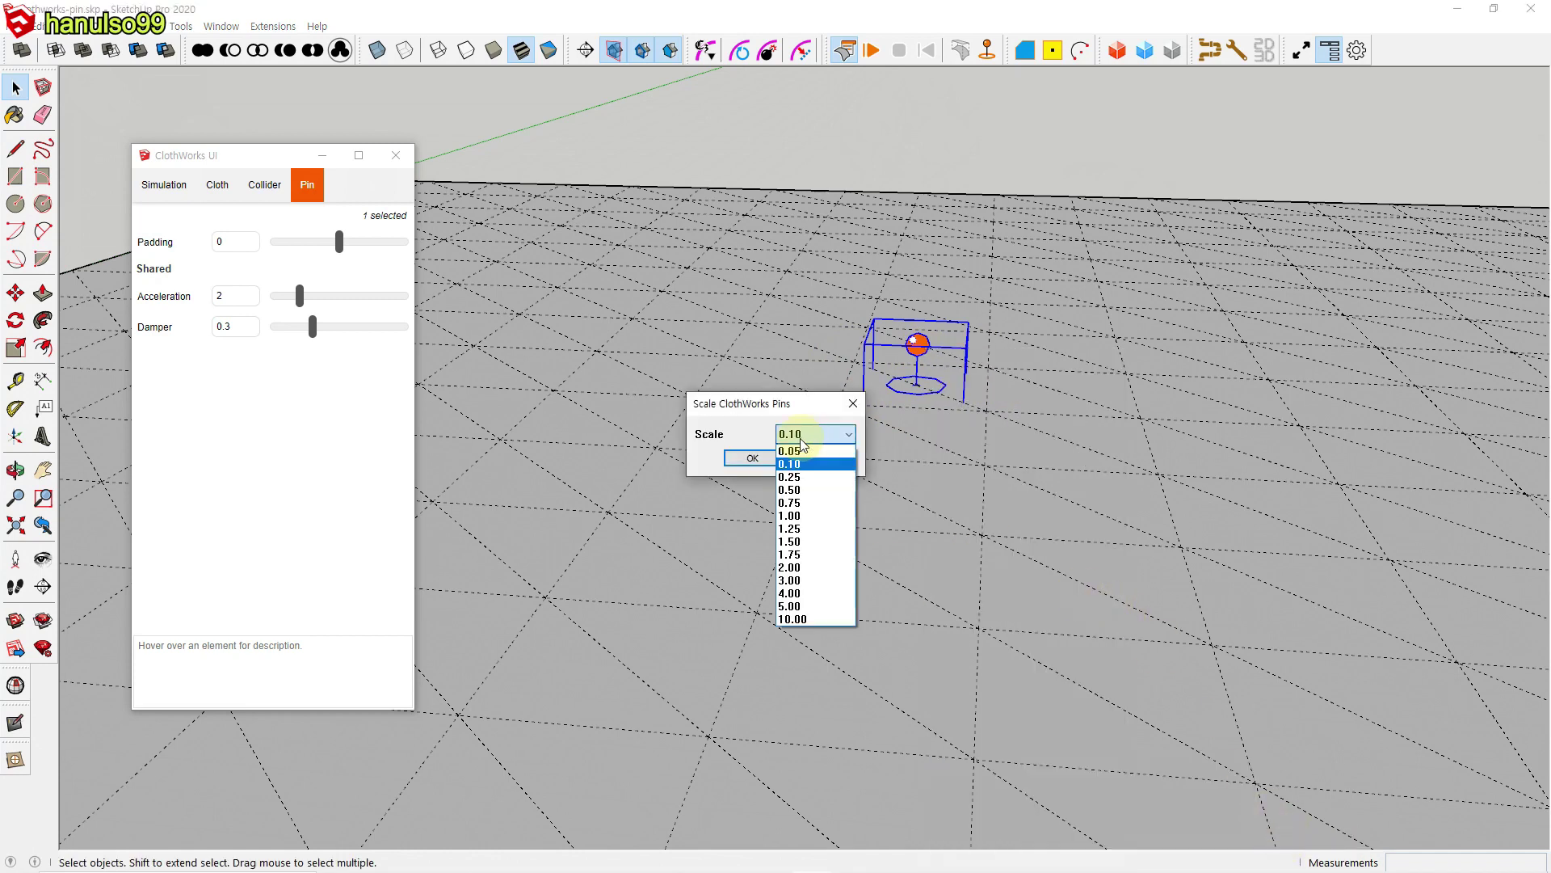
pyautogui.click(805, 489)
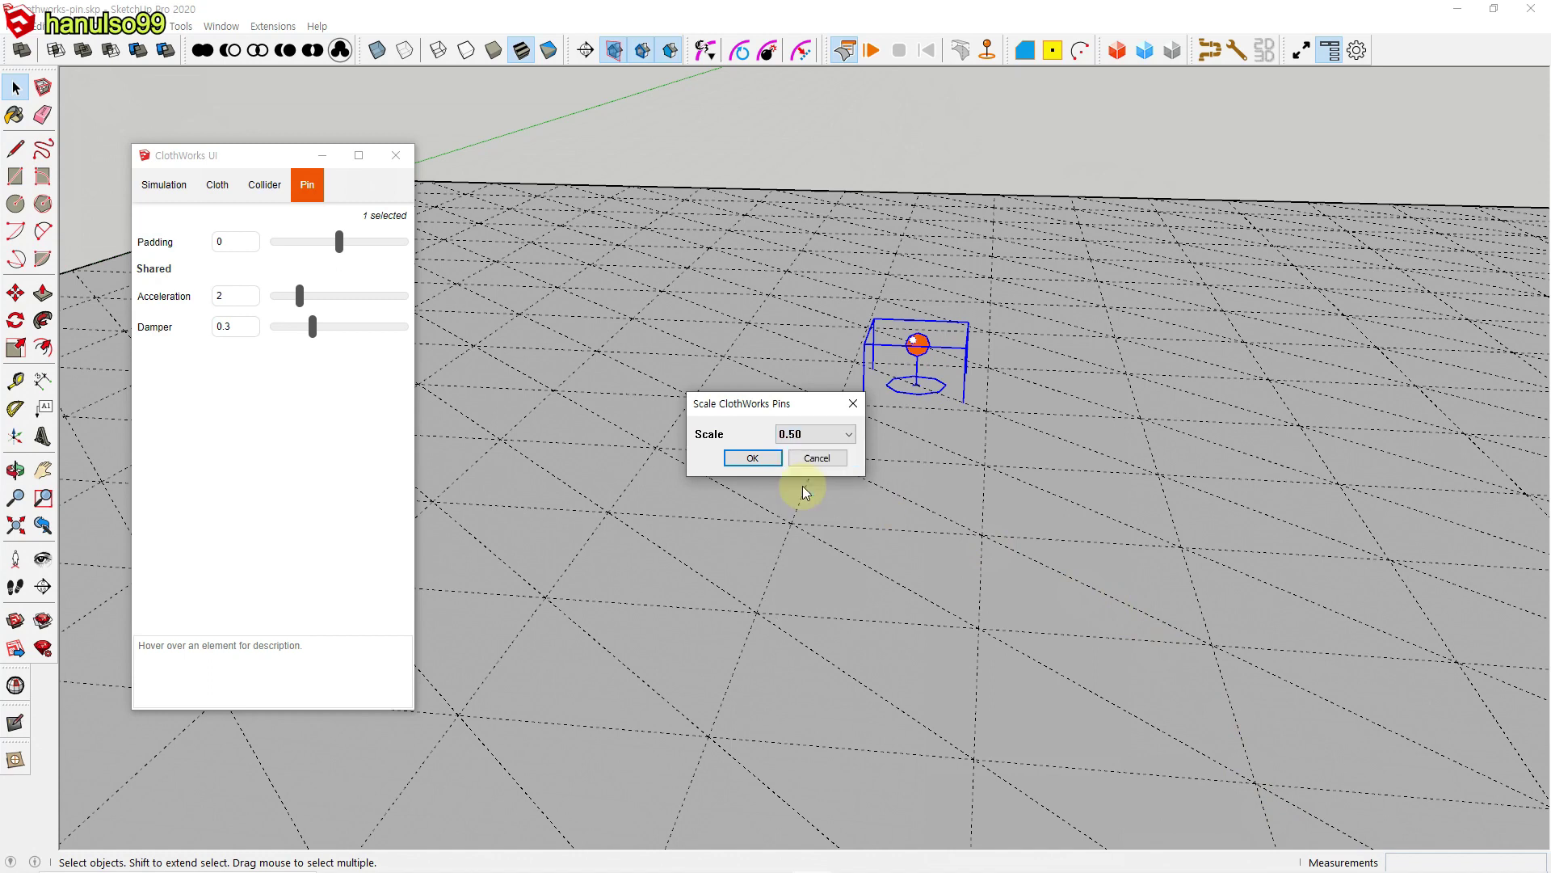
pyautogui.click(742, 460)
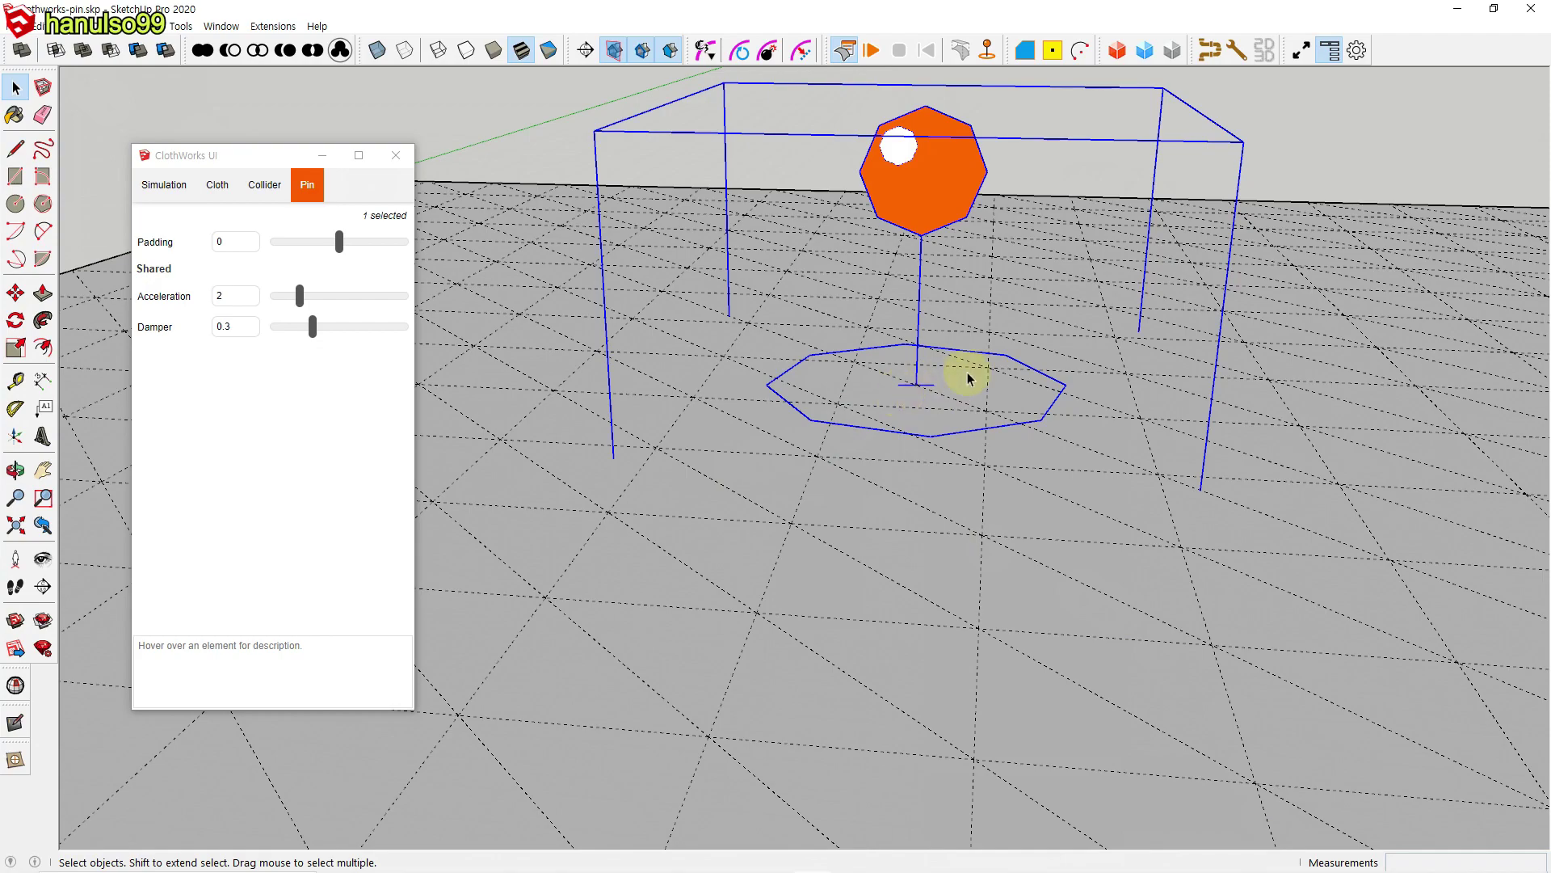
# Step: Clear the selection, run the simulation with the enlarged centre pin to examine how the cloth hangs, and reset the cloth
pyautogui.click(1306, 151)
pyautogui.scroll(-1, 1104, 491)
pyautogui.scroll(-6, 1103, 491)
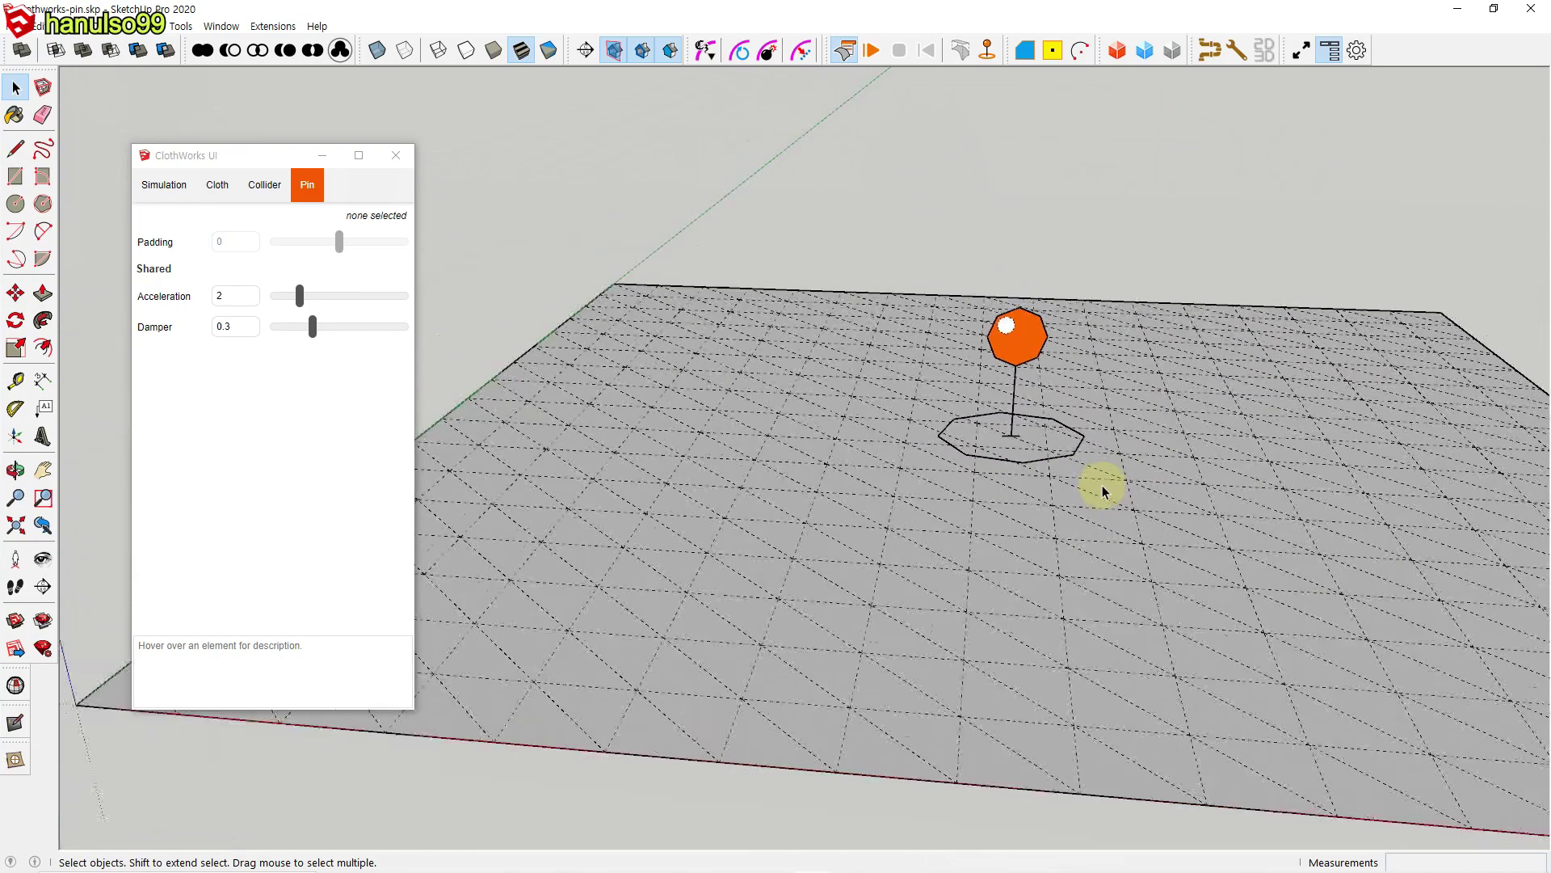
pyautogui.click(875, 53)
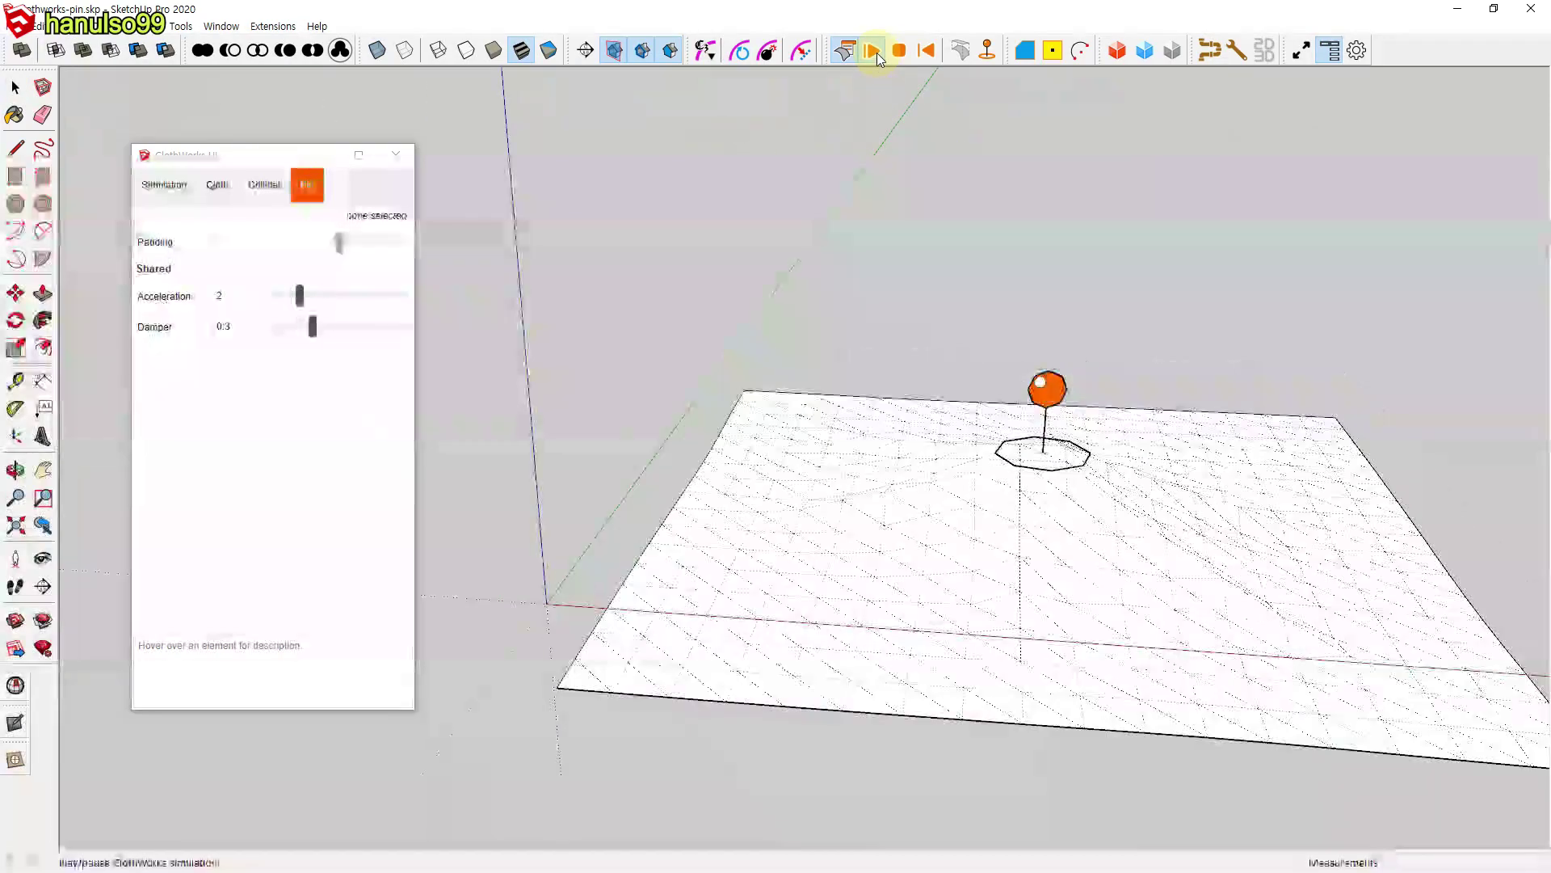
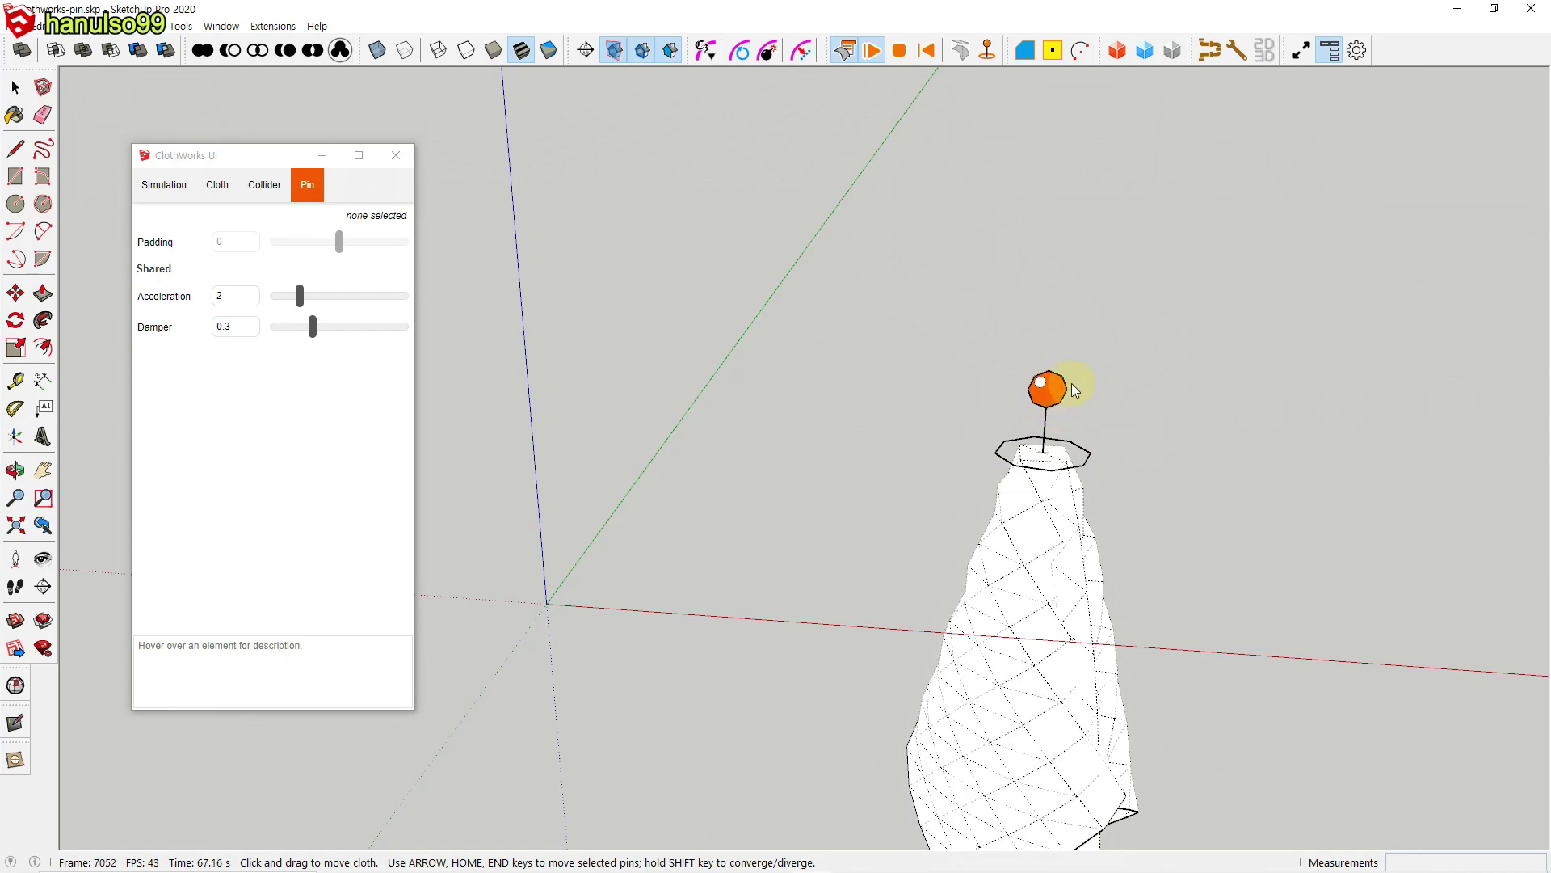
pyautogui.click(929, 52)
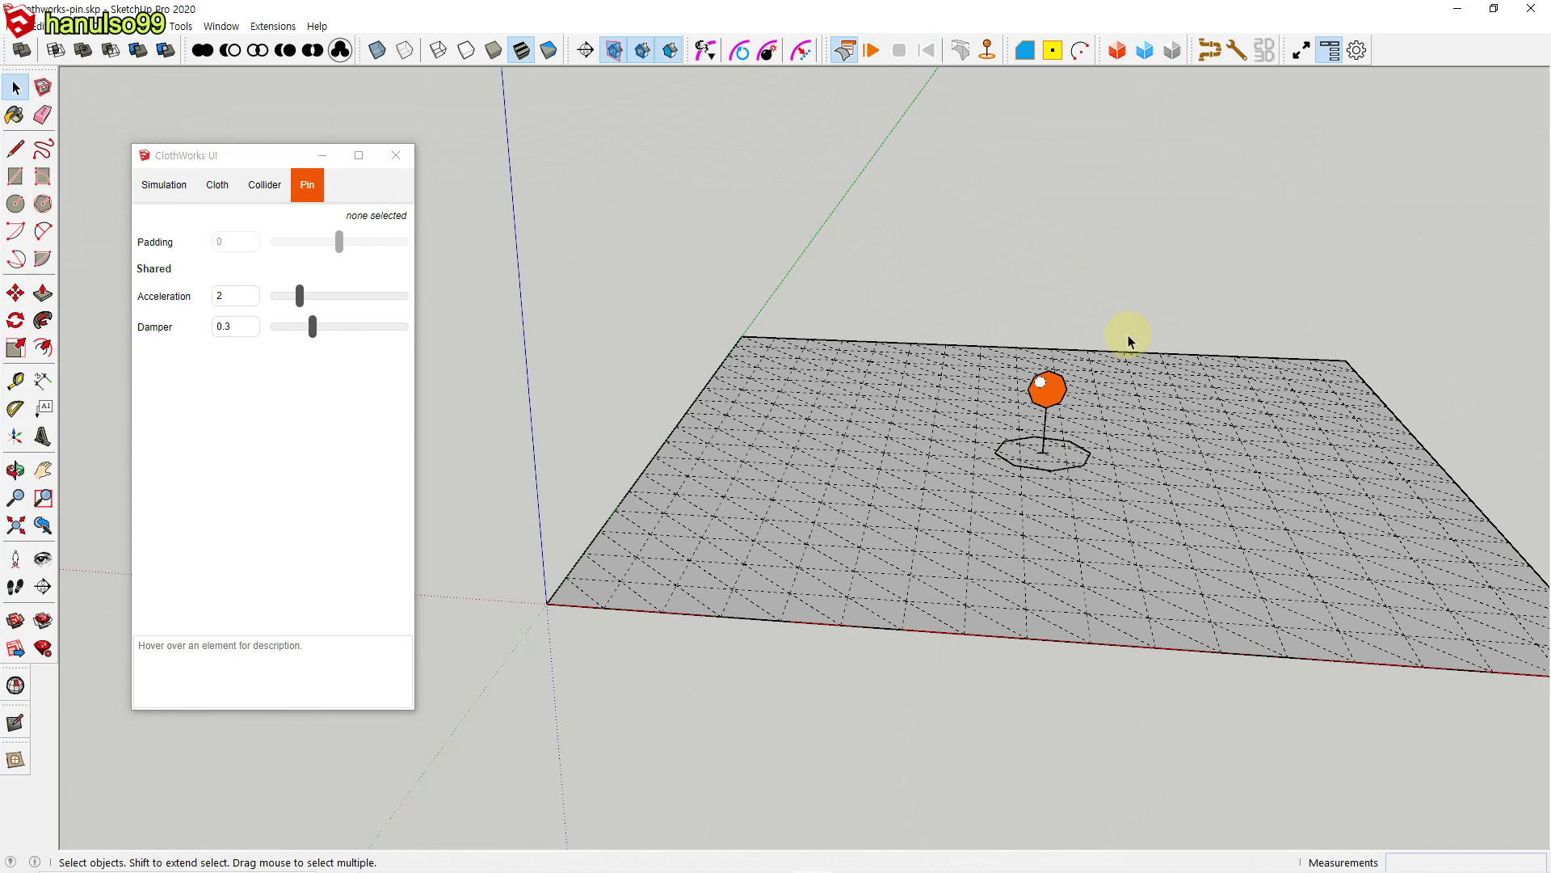
# Step: Open the centre pin's entity information and hide the ClothWorks Pins tag
pyautogui.moveTo(1126, 291); pyautogui.dragTo(873, 387, button='middle')
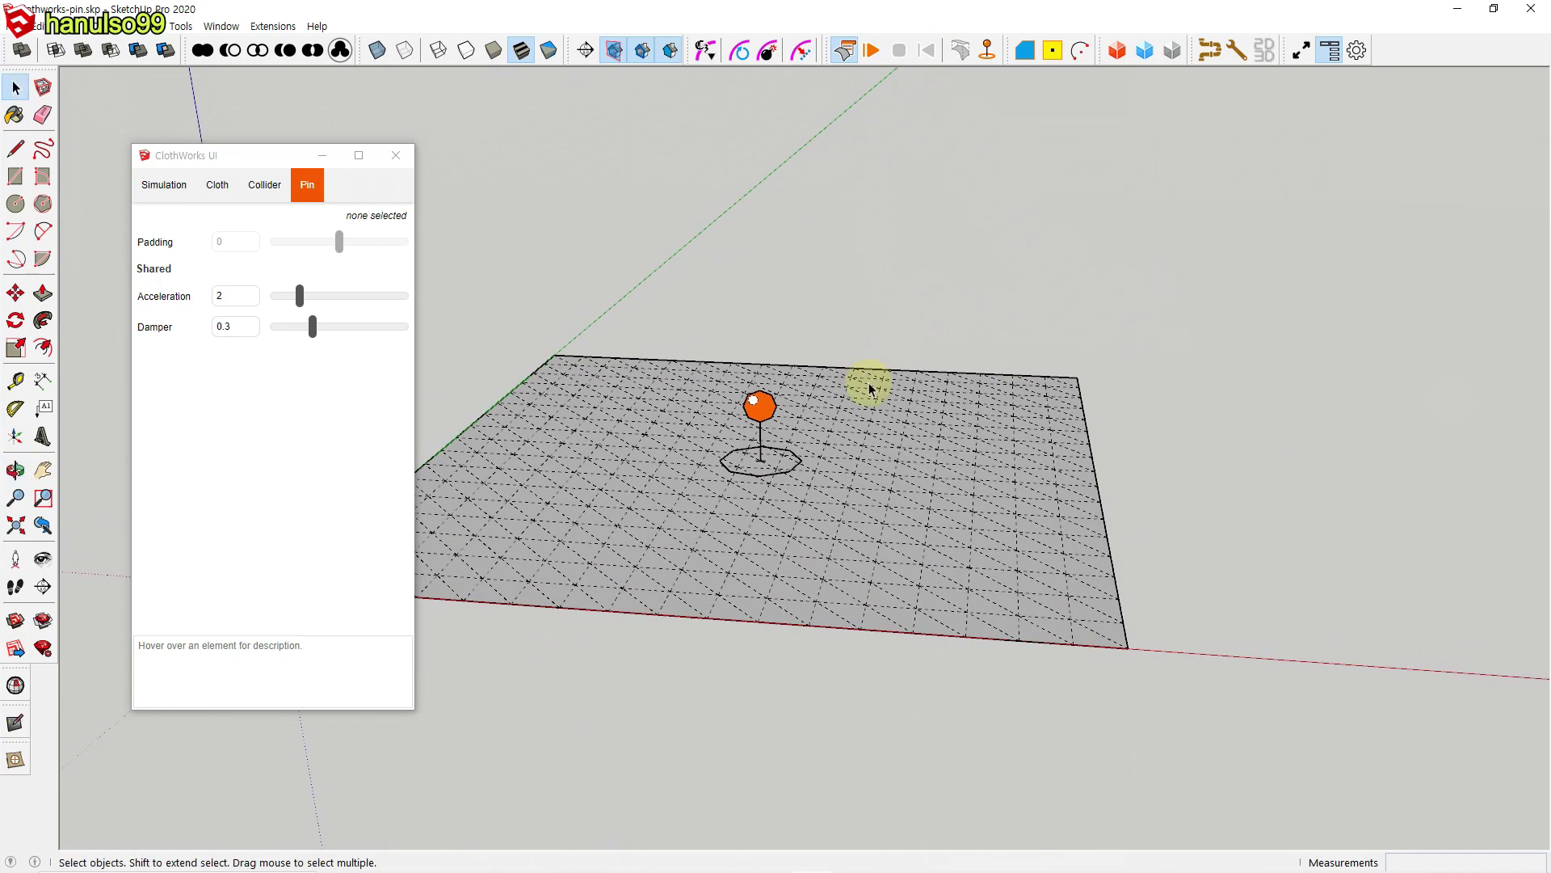
pyautogui.click(762, 412)
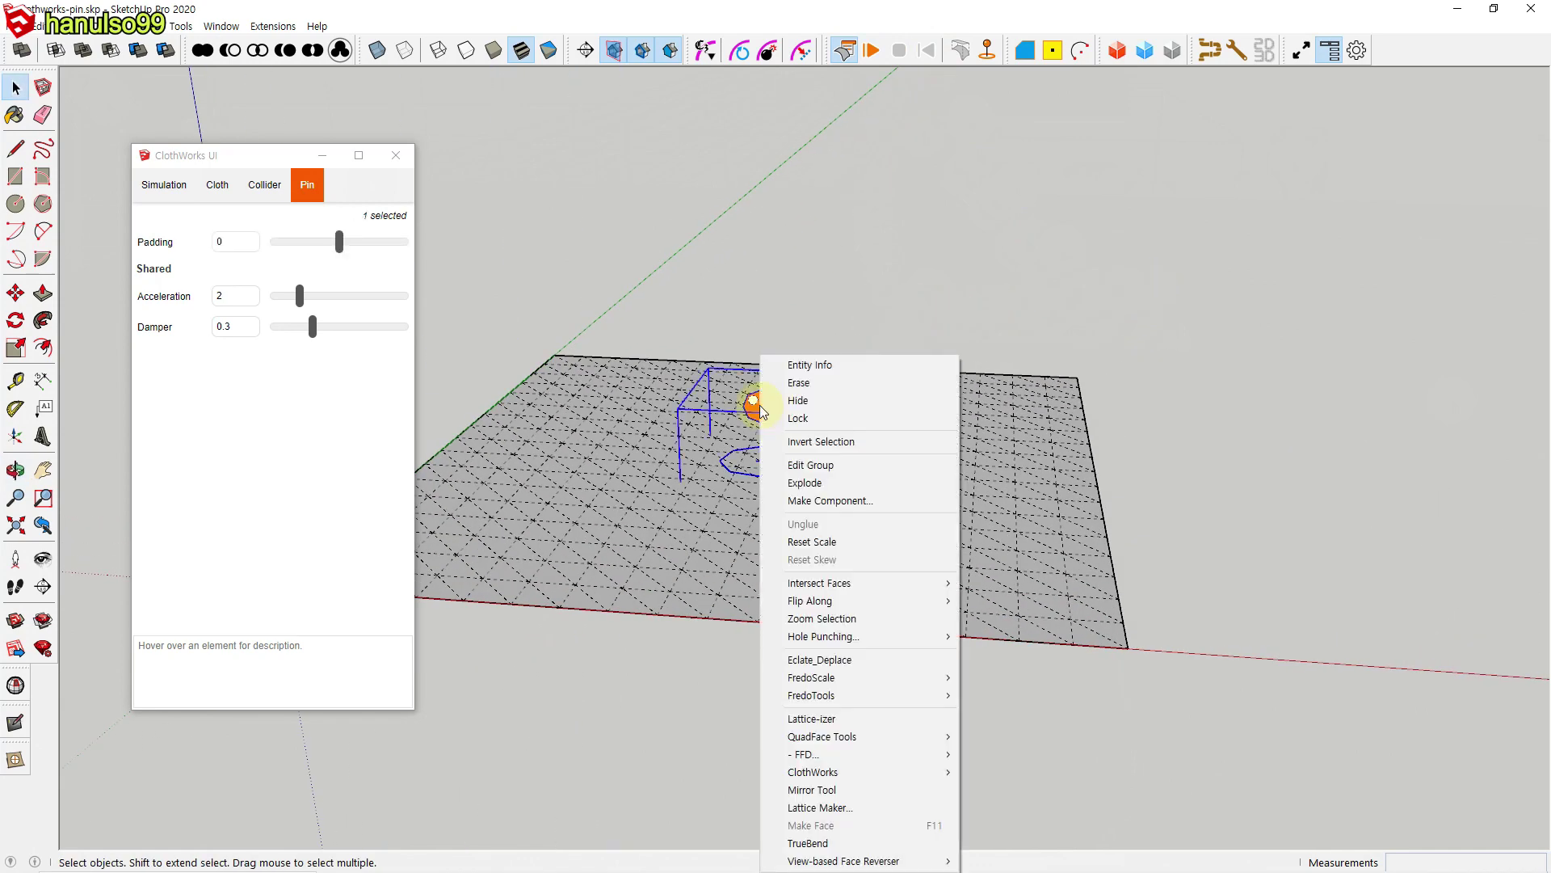
pyautogui.click(817, 364)
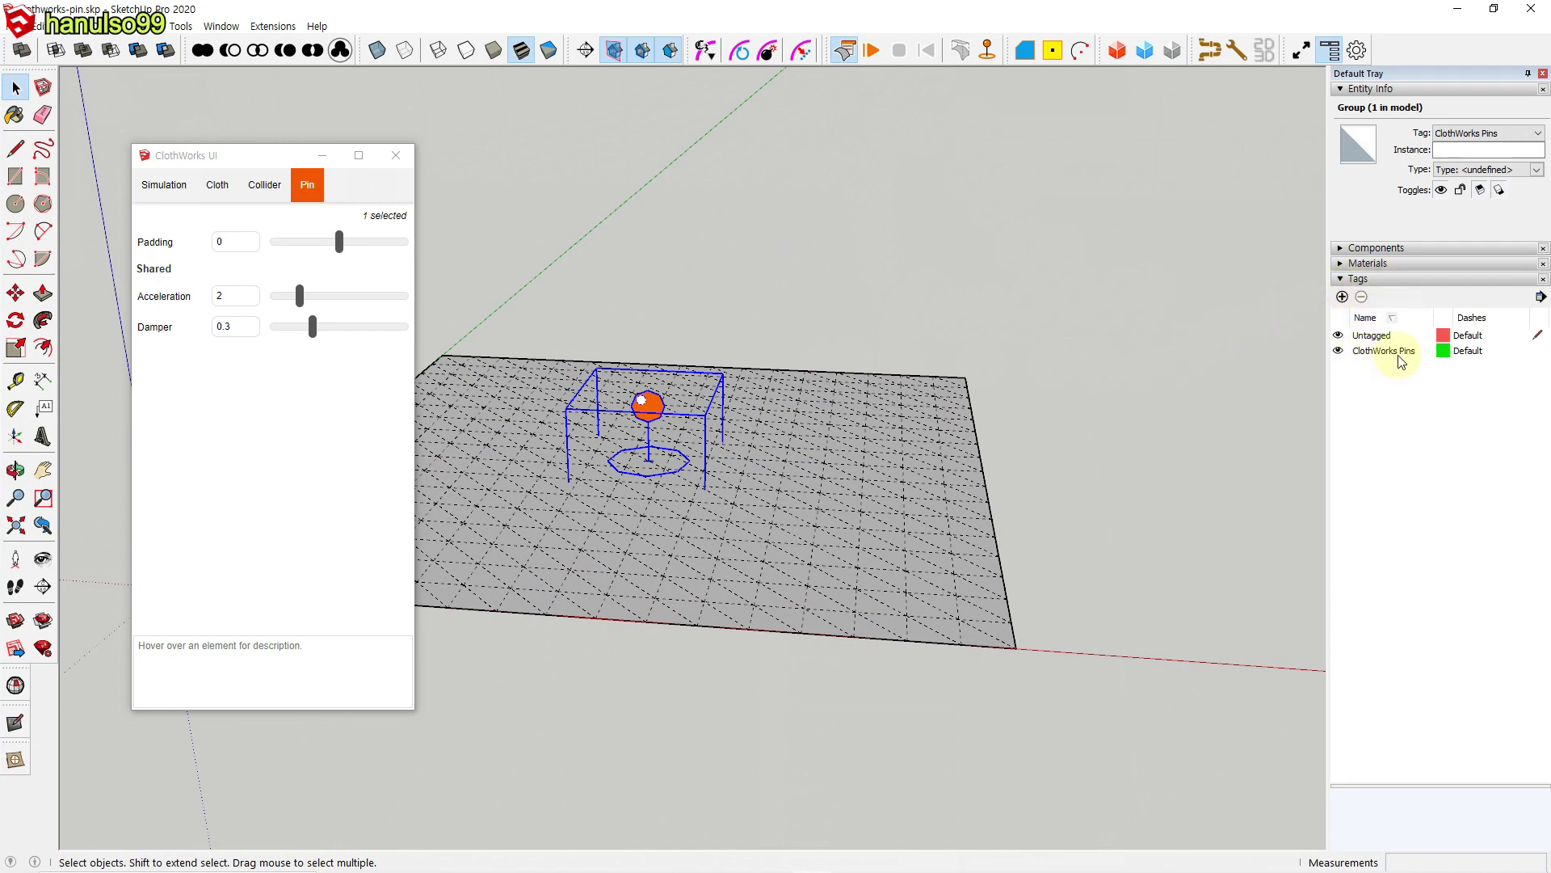
pyautogui.click(1338, 351)
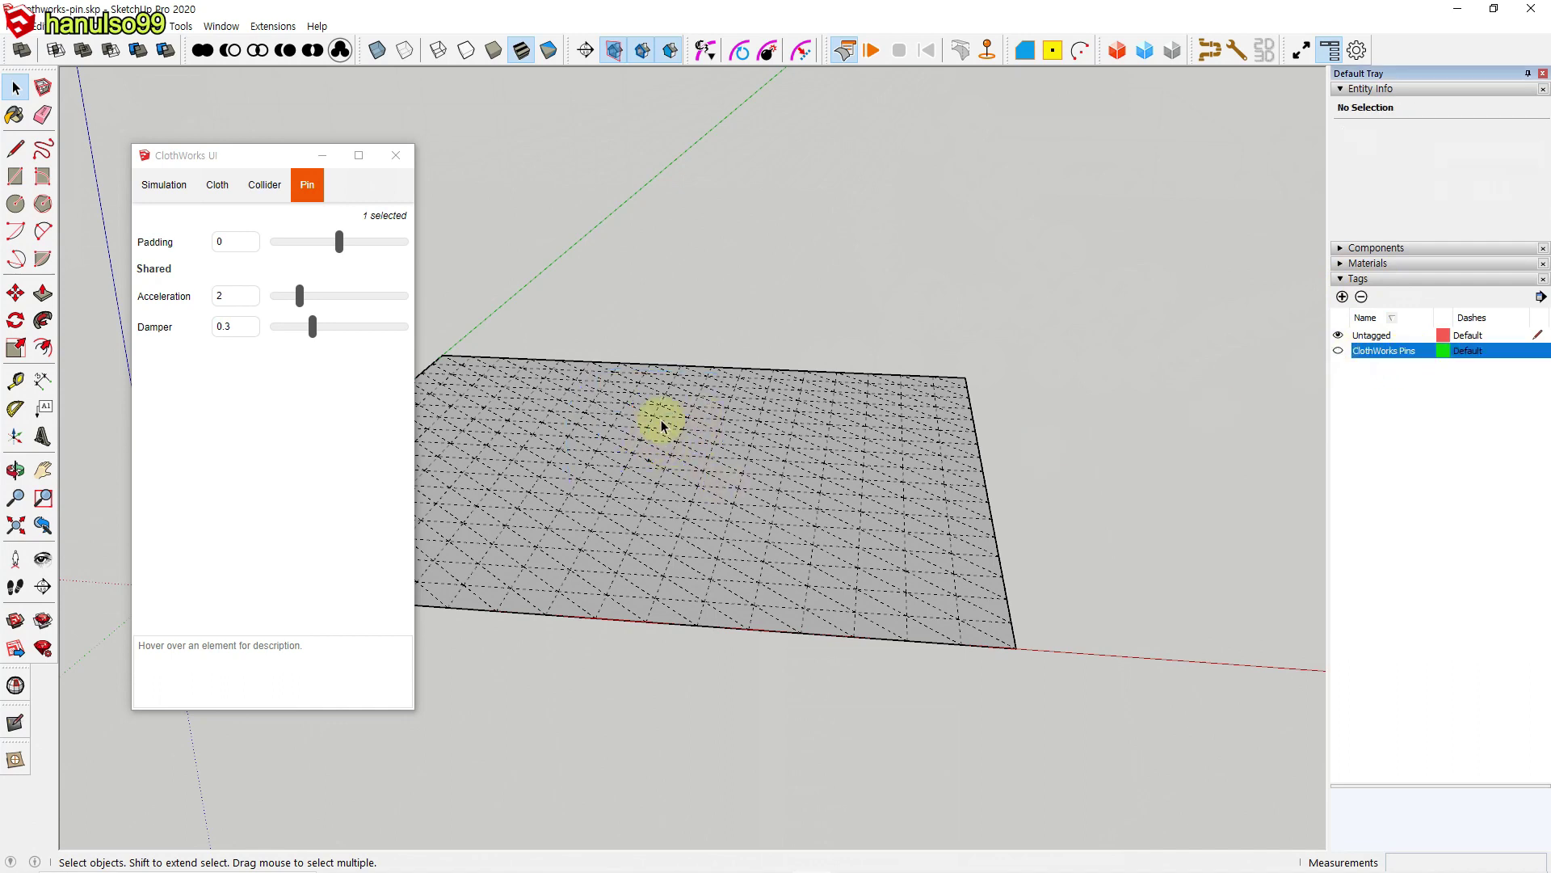
# Step: Run the simulation with the pin hidden, make the ClothWorks Pins tag visible again, and reset the cloth
pyautogui.click(874, 51)
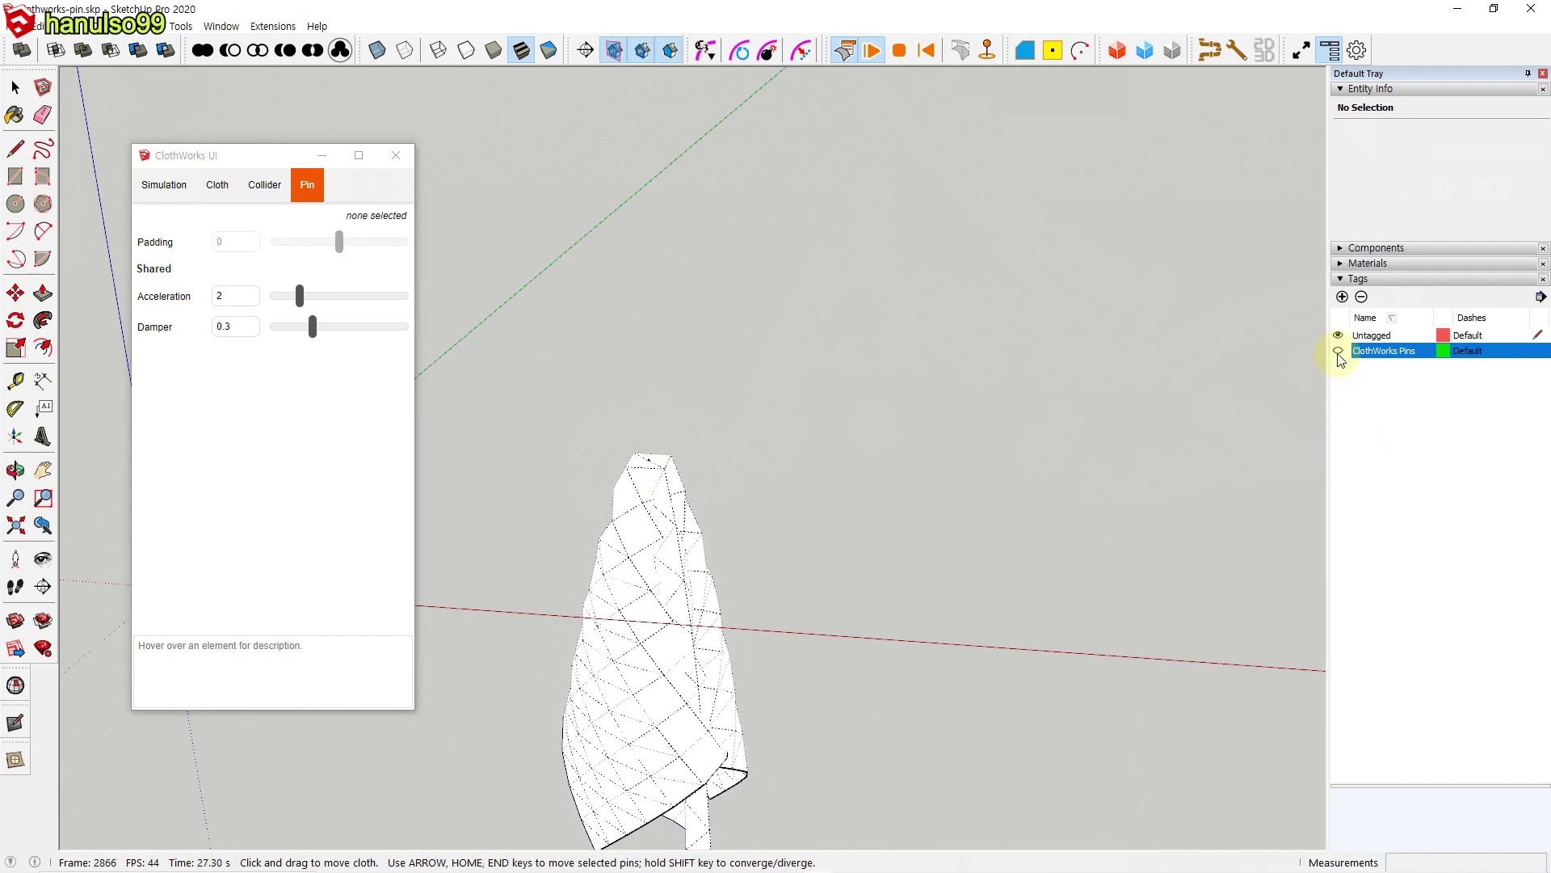
pyautogui.click(1338, 351)
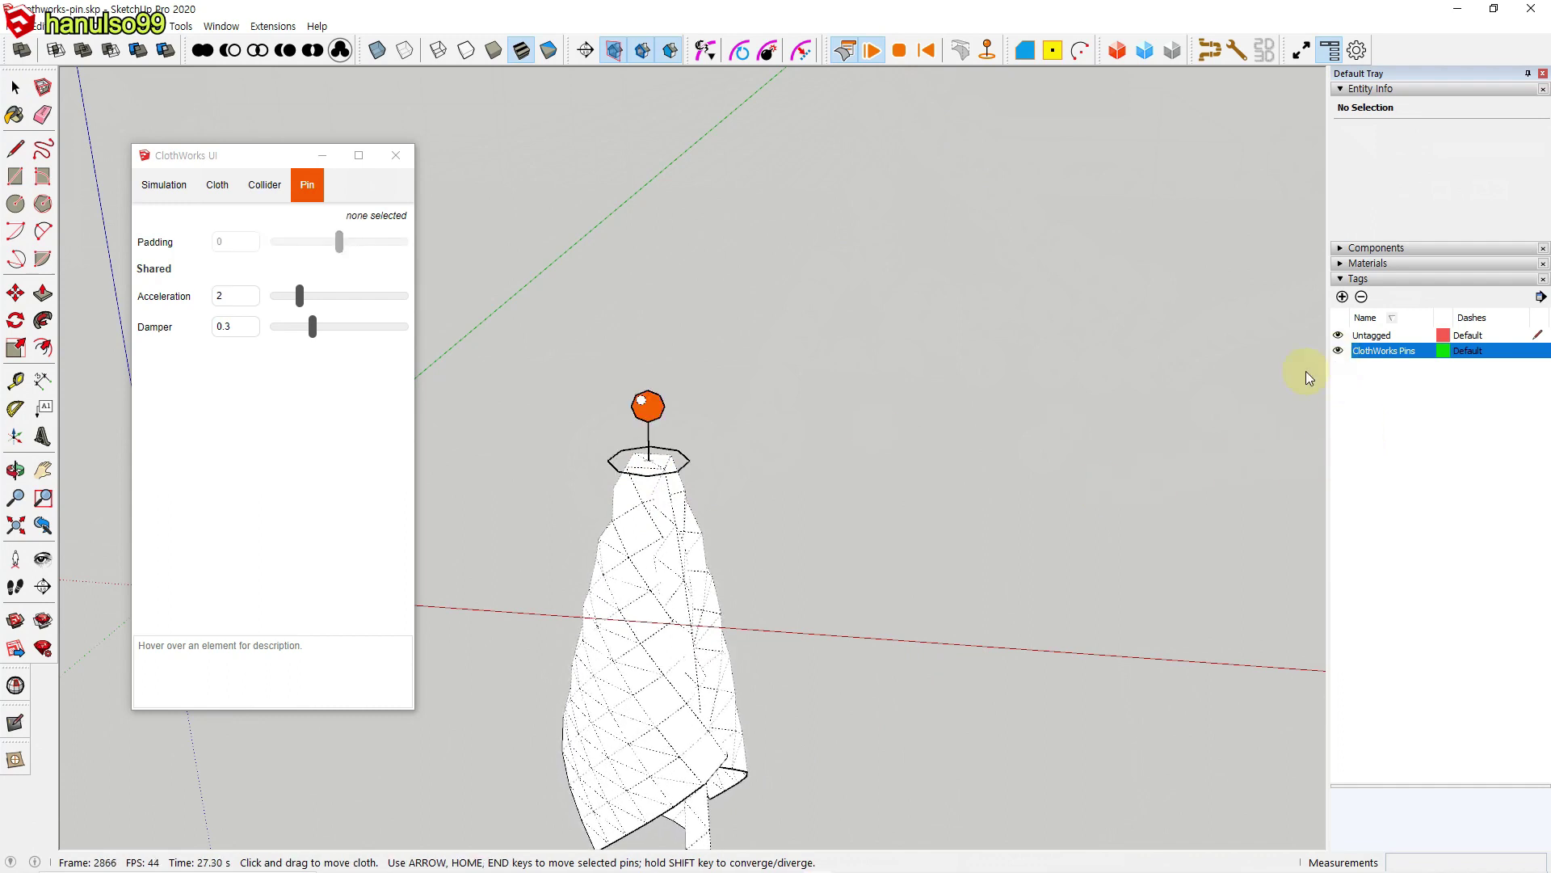
pyautogui.click(926, 51)
pyautogui.moveTo(755, 536); pyautogui.dragTo(928, 510, button='middle')
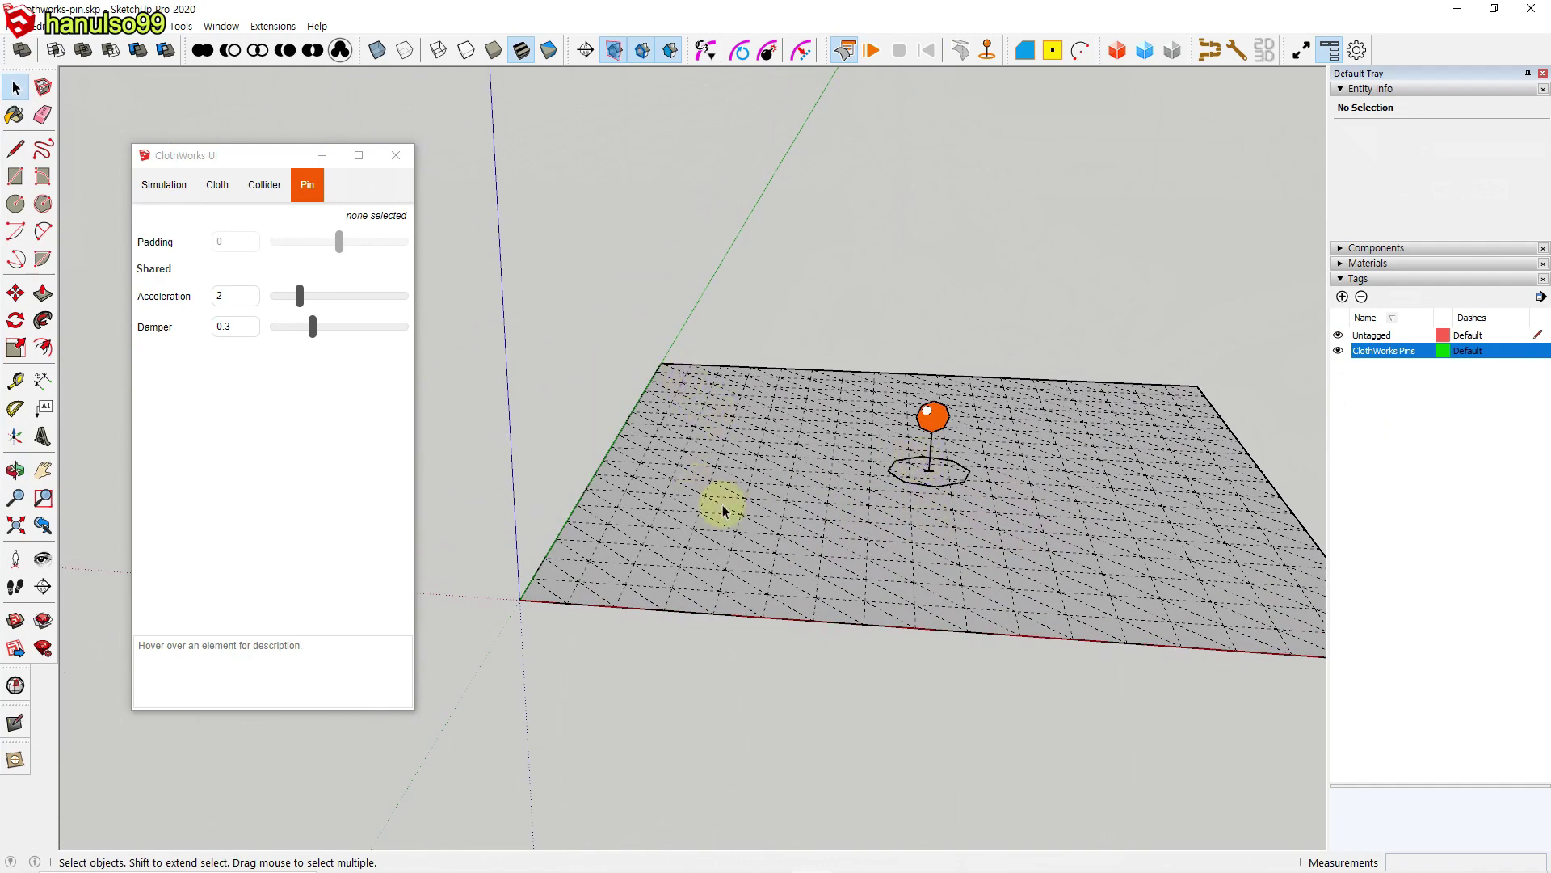
pyautogui.moveTo(817, 540); pyautogui.dragTo(784, 511, button='middle')
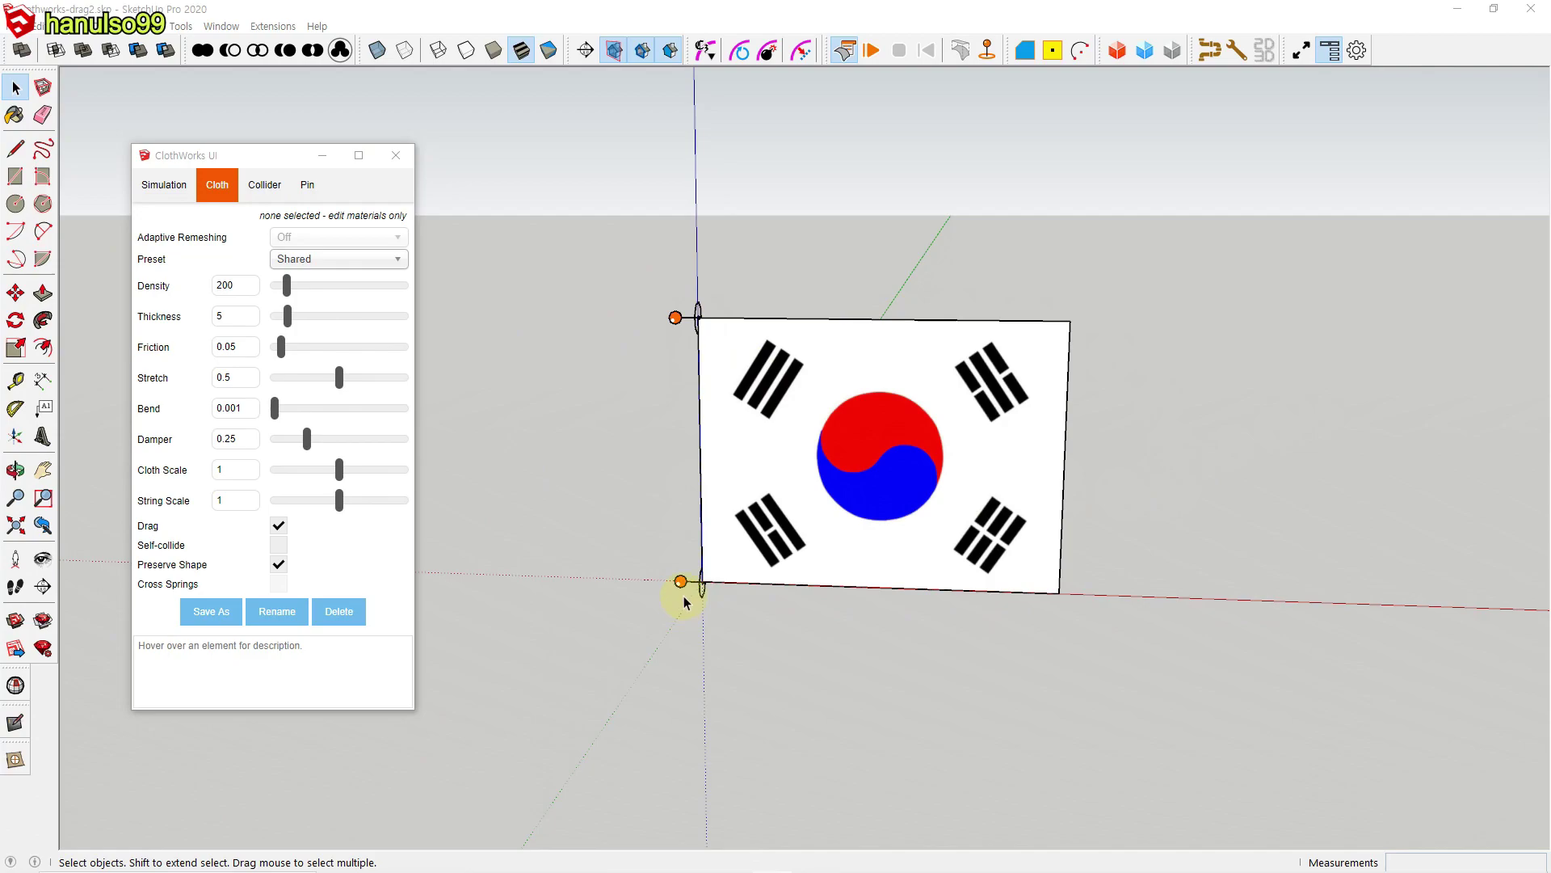
# Step: Run the simulation on the Korean flag held by its two corner pins, and reset it
pyautogui.click(871, 51)
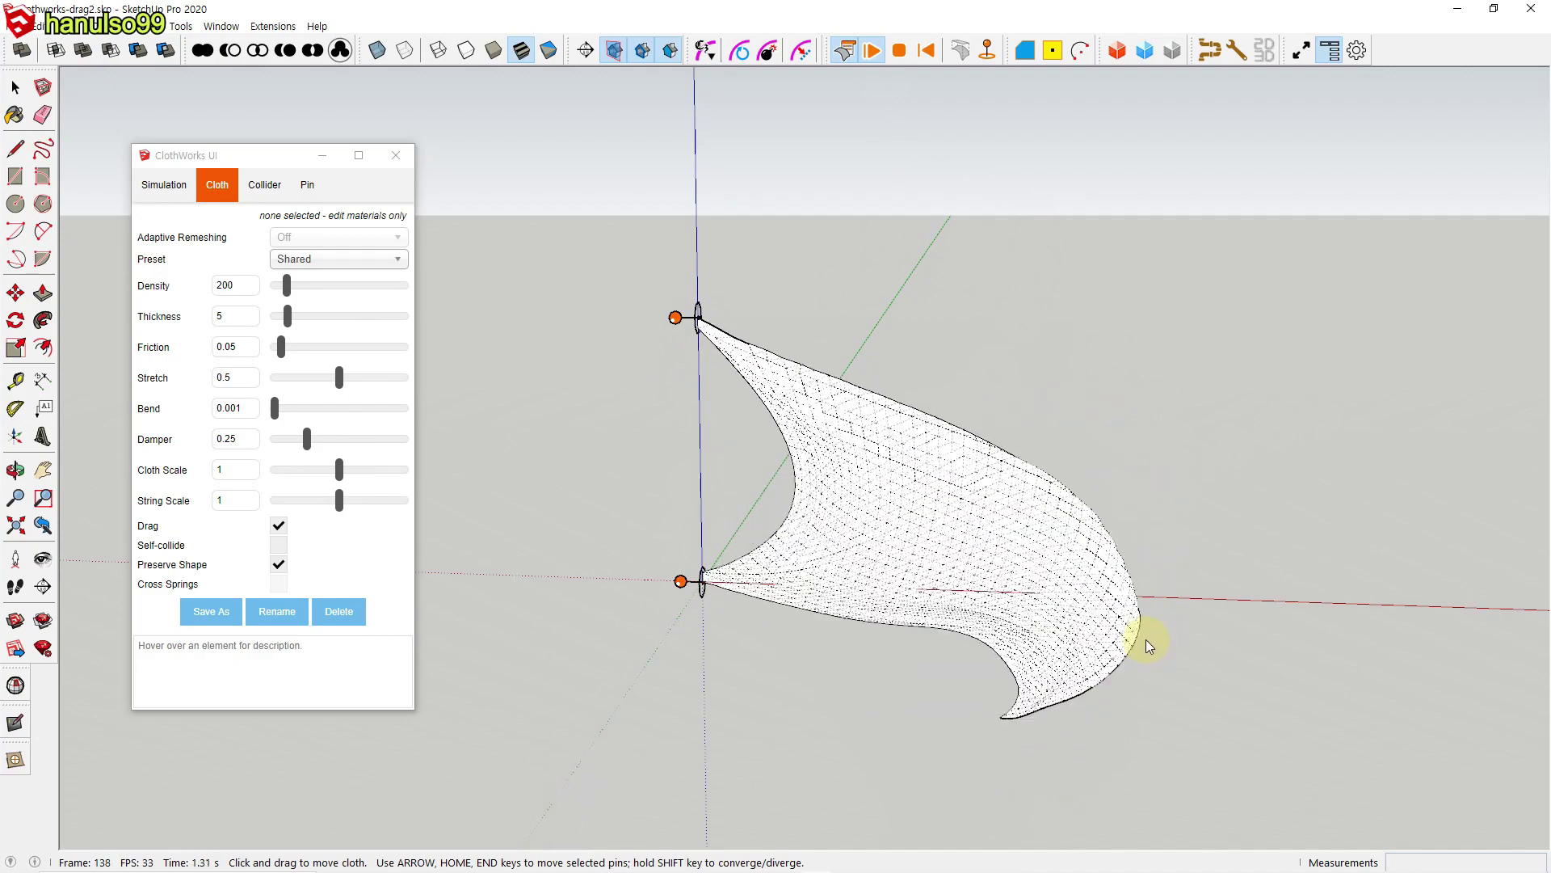
pyautogui.click(927, 50)
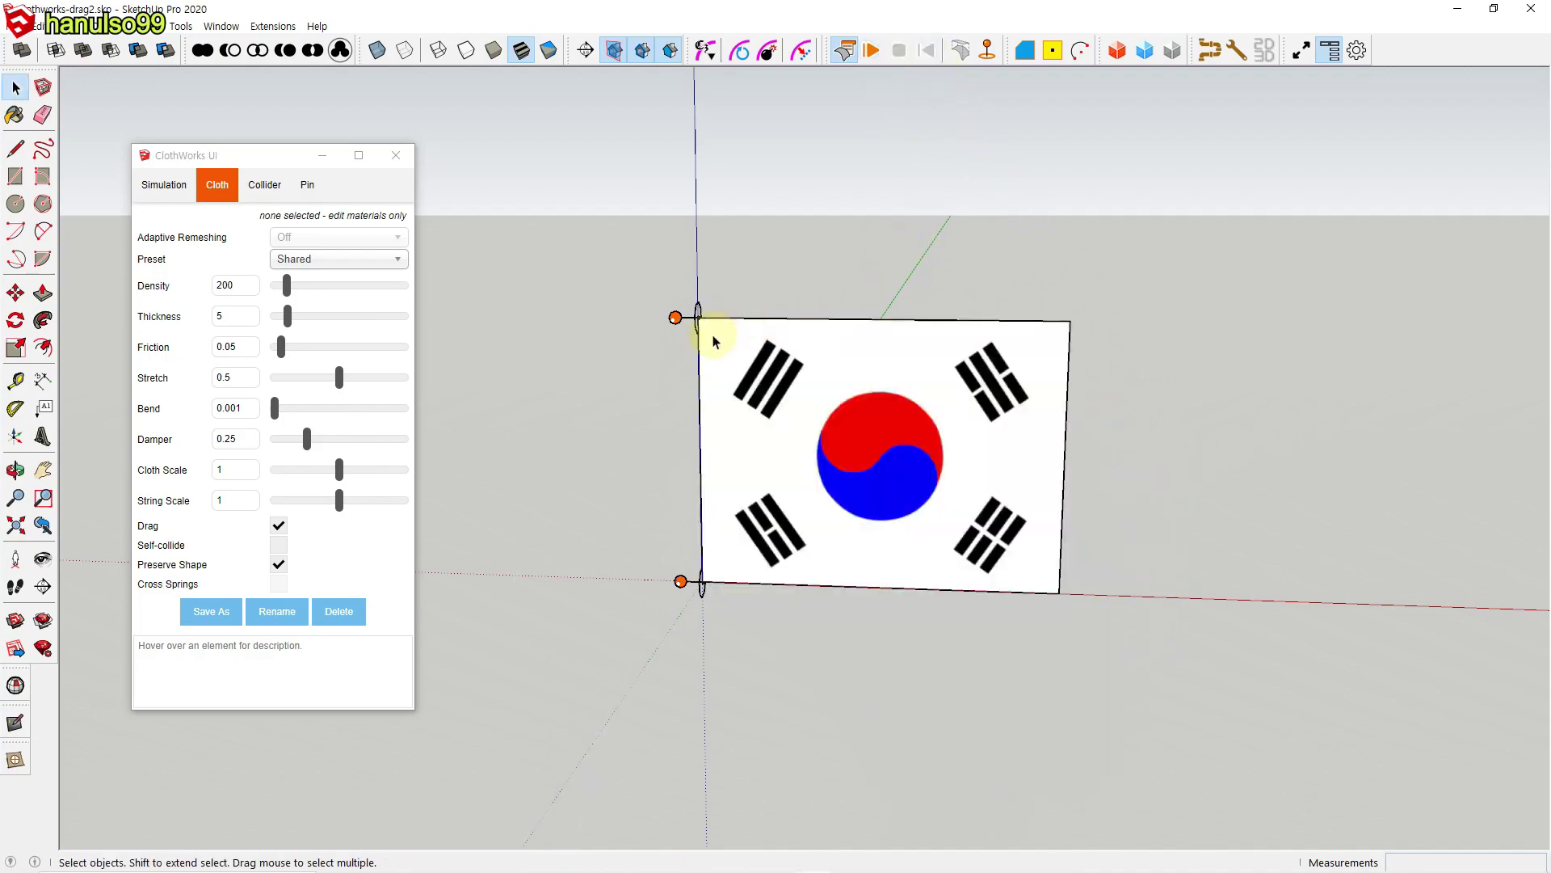
# Step: Copy the flag's upper corner pin down to about the middle of the same edge with the Move tool
pyautogui.click(675, 316)
pyautogui.press('m')
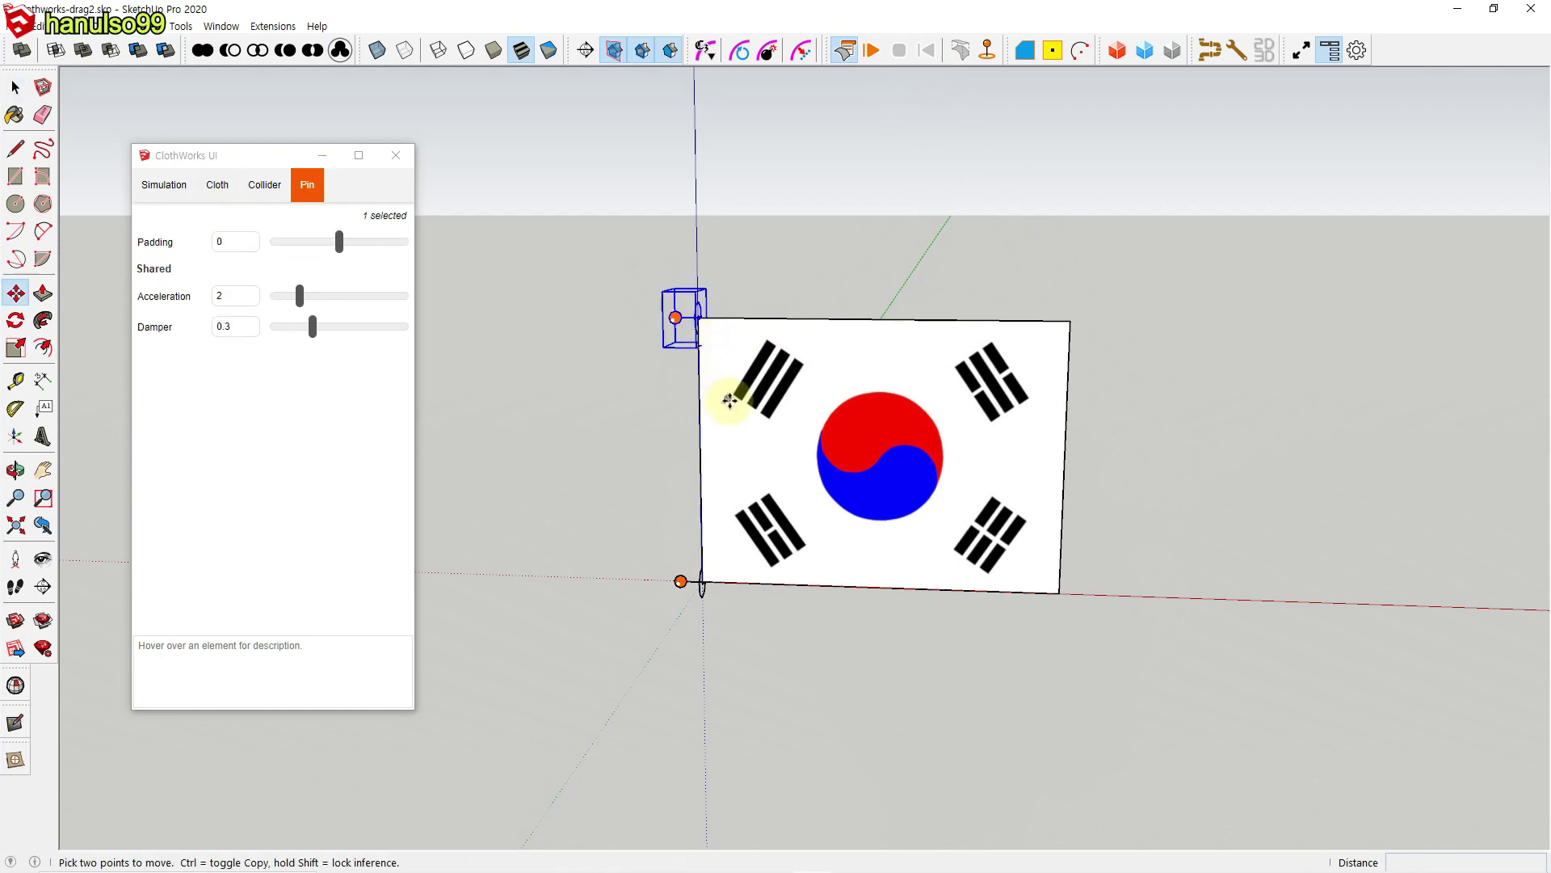
pyautogui.click(700, 323)
pyautogui.press('ctrl')
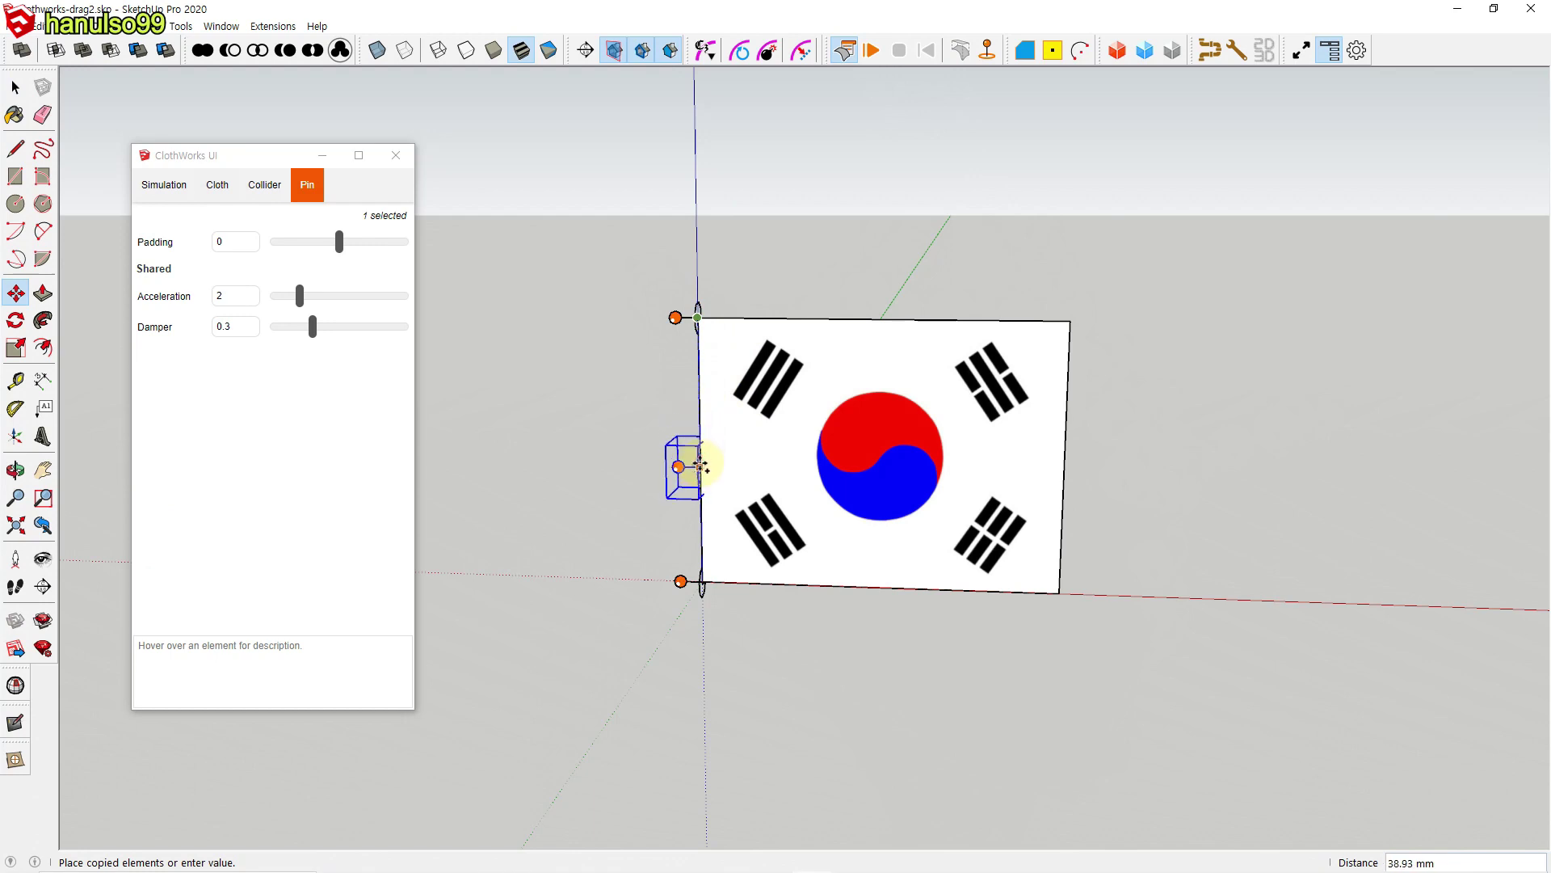
pyautogui.click(701, 456)
pyautogui.press('space')
# Step: Clear the selection, run the simulation on the flag with three pins along its edge, and reset it
pyautogui.click(1207, 433)
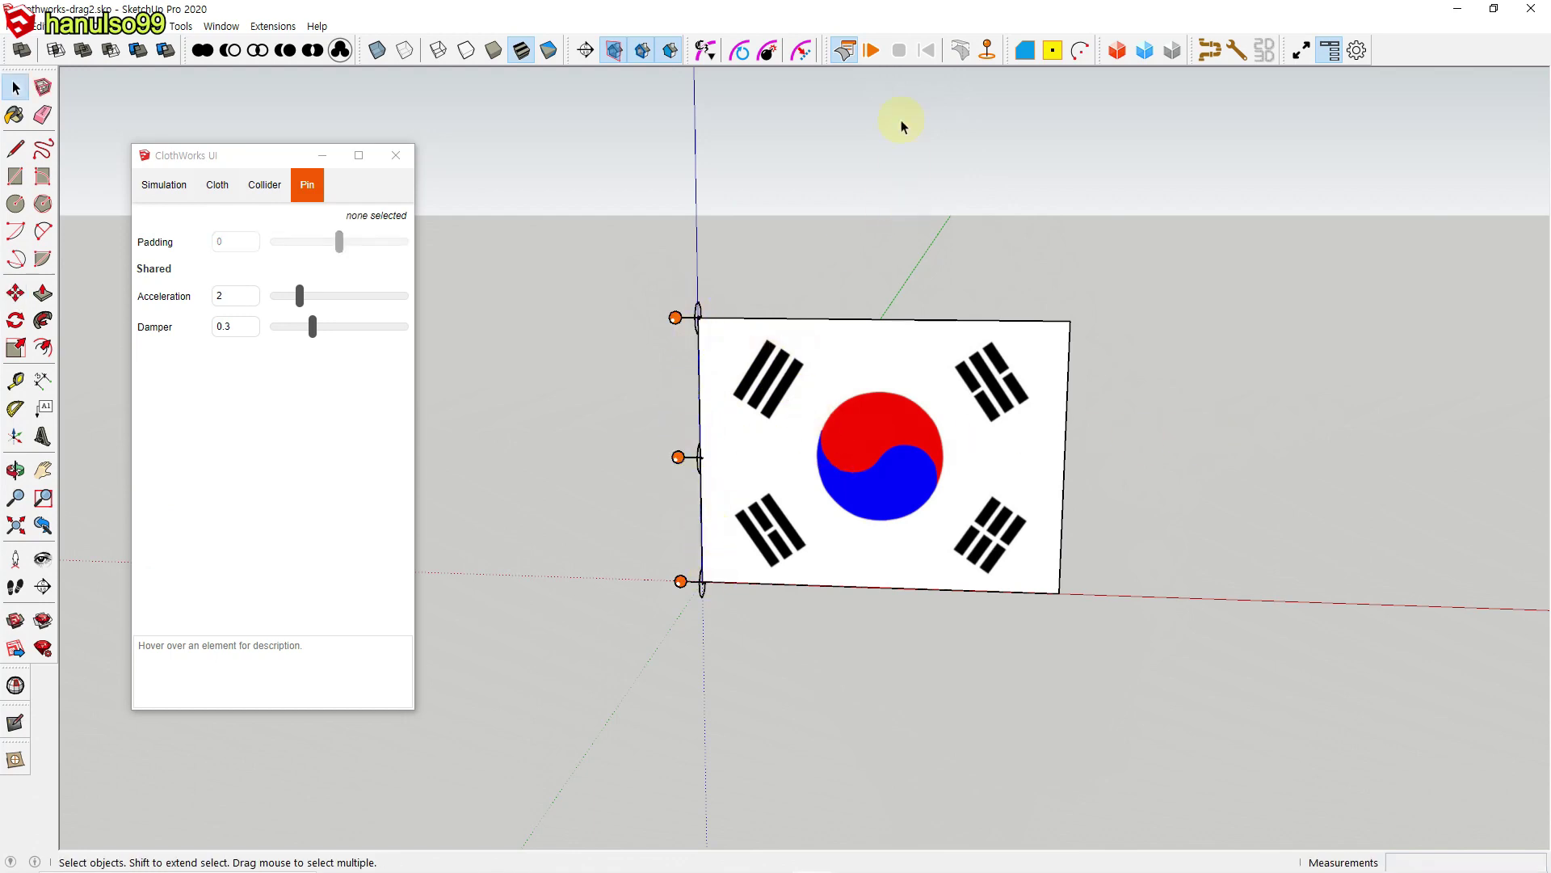
pyautogui.click(870, 51)
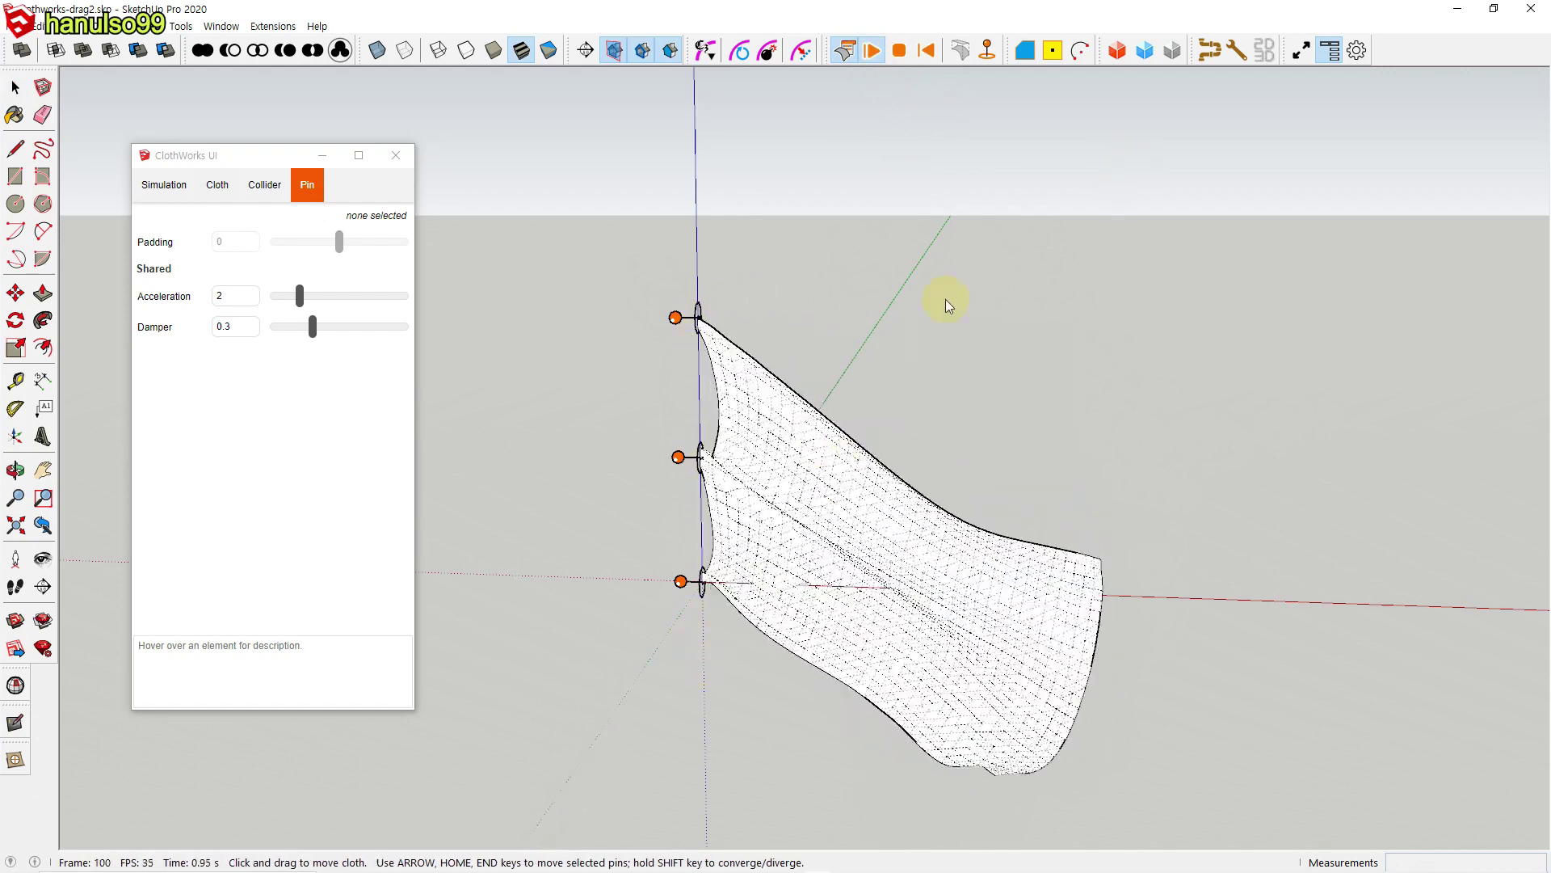
pyautogui.click(929, 51)
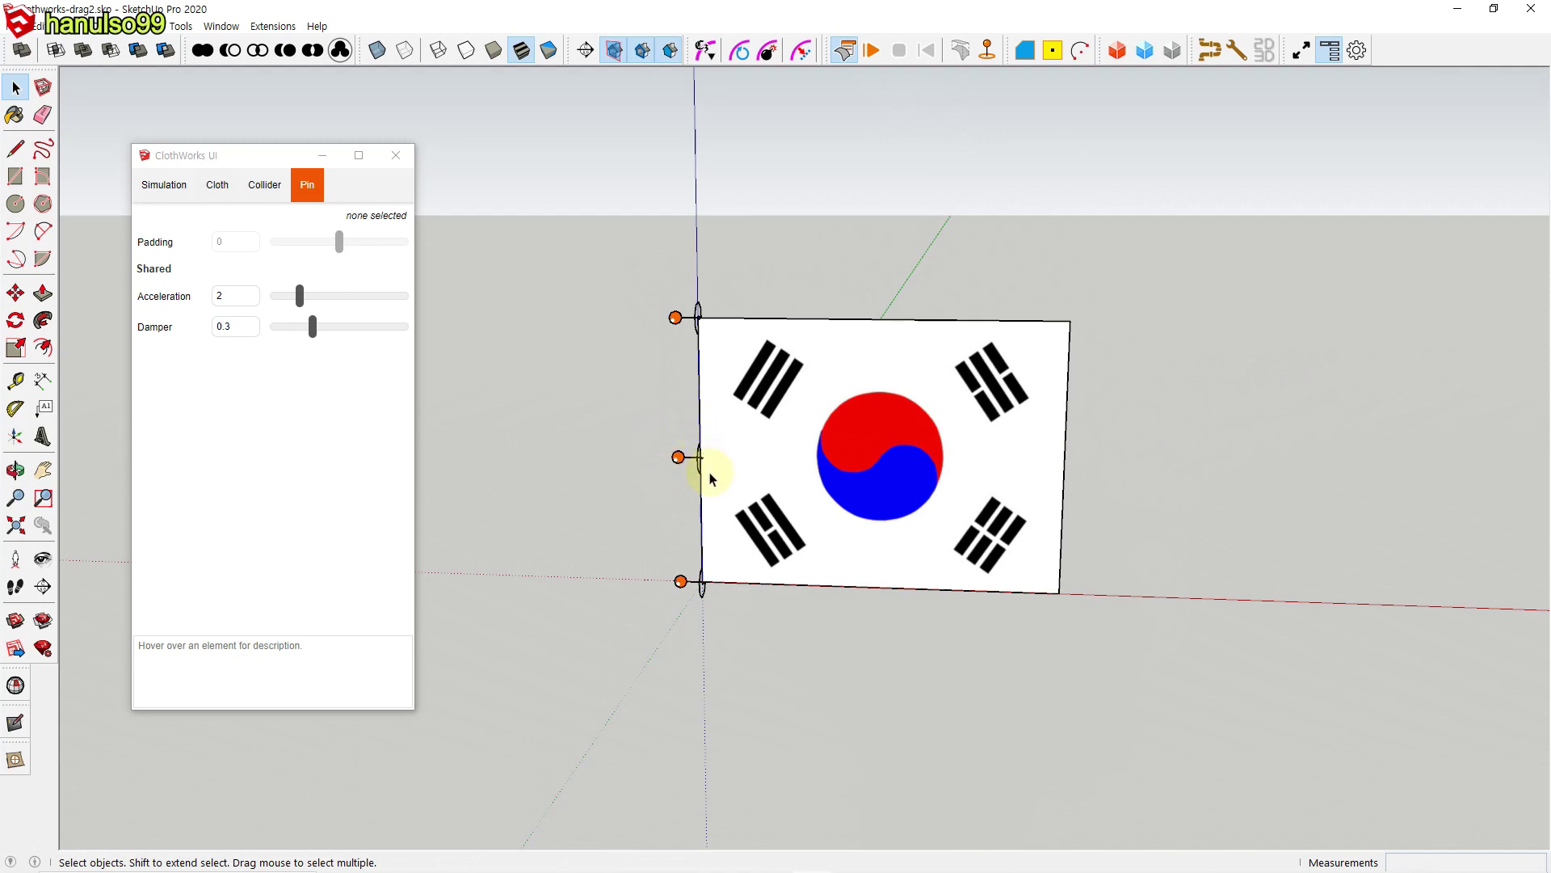
# Step: Delete the flag's upper and lower corner pins, keeping only the pin in the middle of the edge
pyautogui.moveTo(653, 296); pyautogui.dragTo(710, 358)
pyautogui.press('Delete')
pyautogui.moveTo(718, 619); pyautogui.dragTo(719, 622)
pyautogui.press('Delete')
# Step: Set the scale of the flag's remaining middle pin to 2.00 with ClothWorks' Edit Scale option
pyautogui.moveTo(648, 420); pyautogui.dragTo(703, 466)
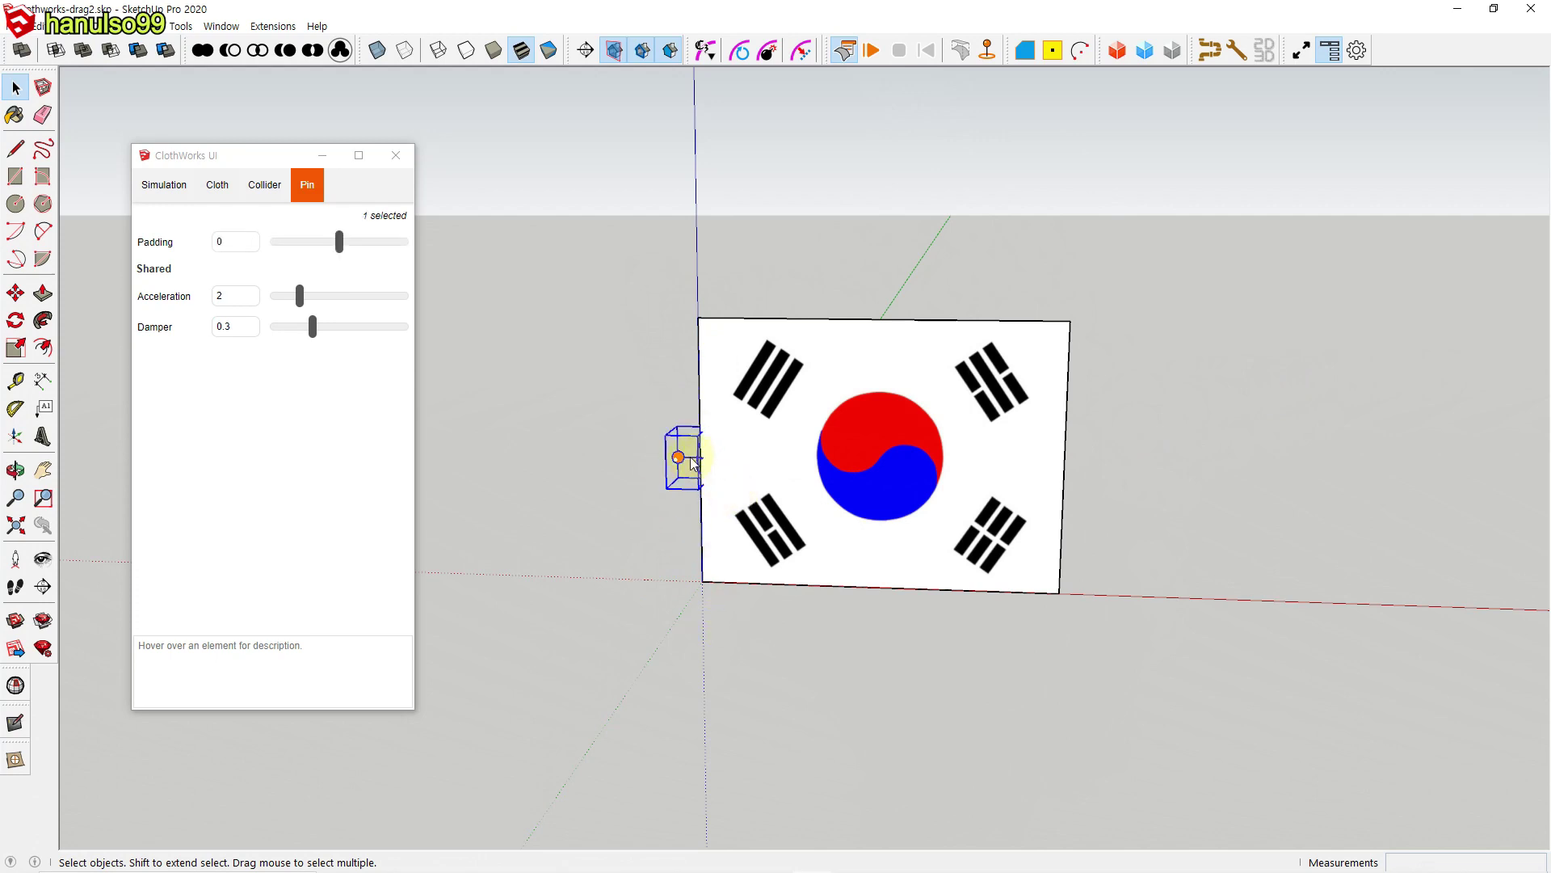
pyautogui.rightClick(693, 463)
pyautogui.moveTo(779, 770)
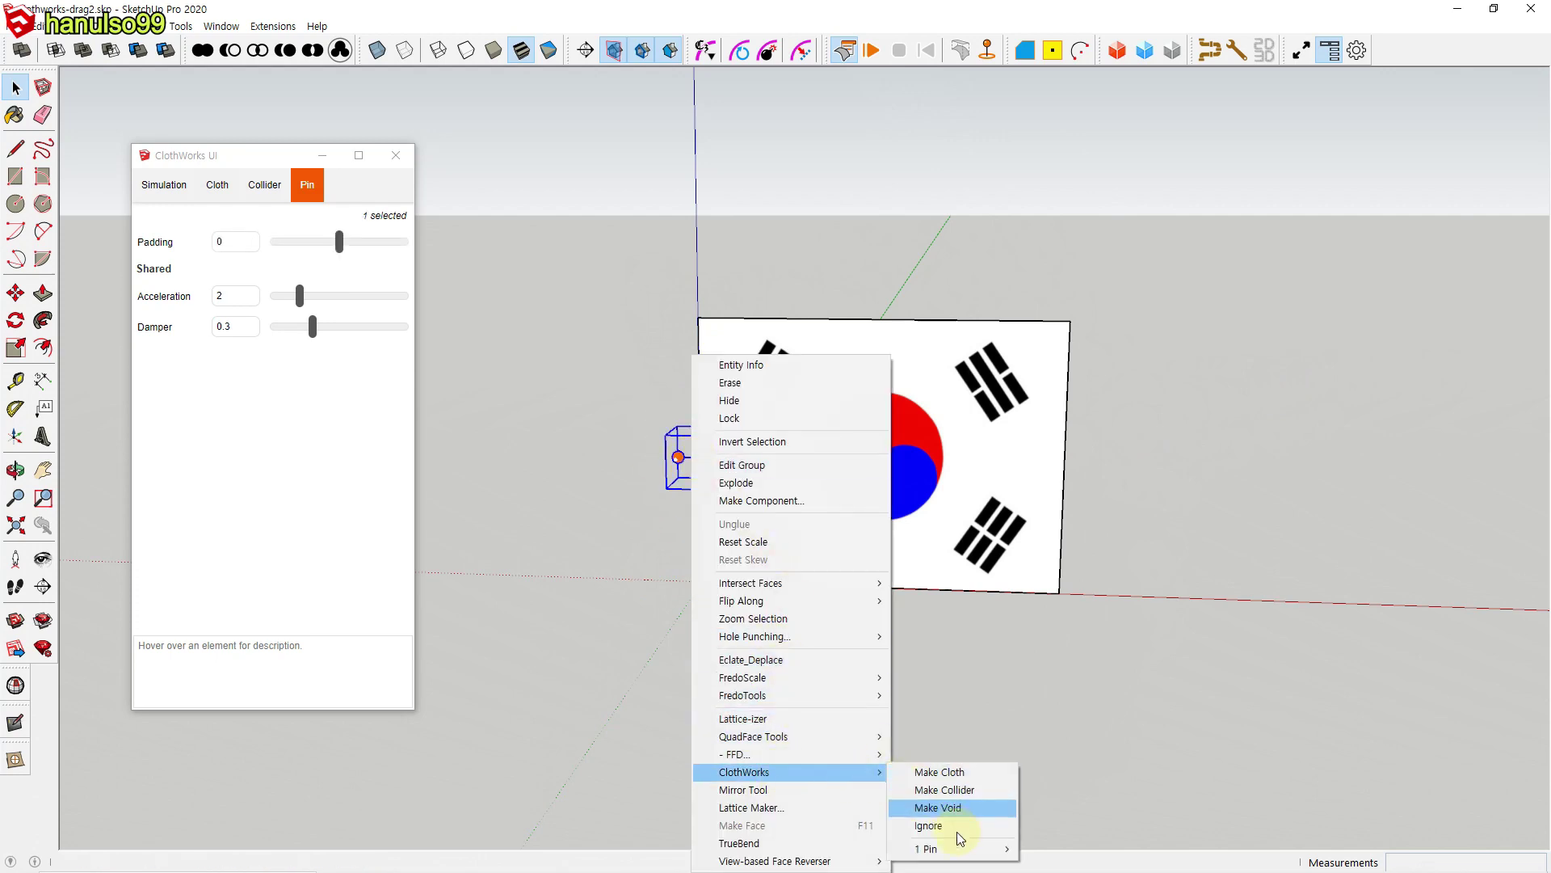
pyautogui.moveTo(962, 850)
pyautogui.click(1080, 832)
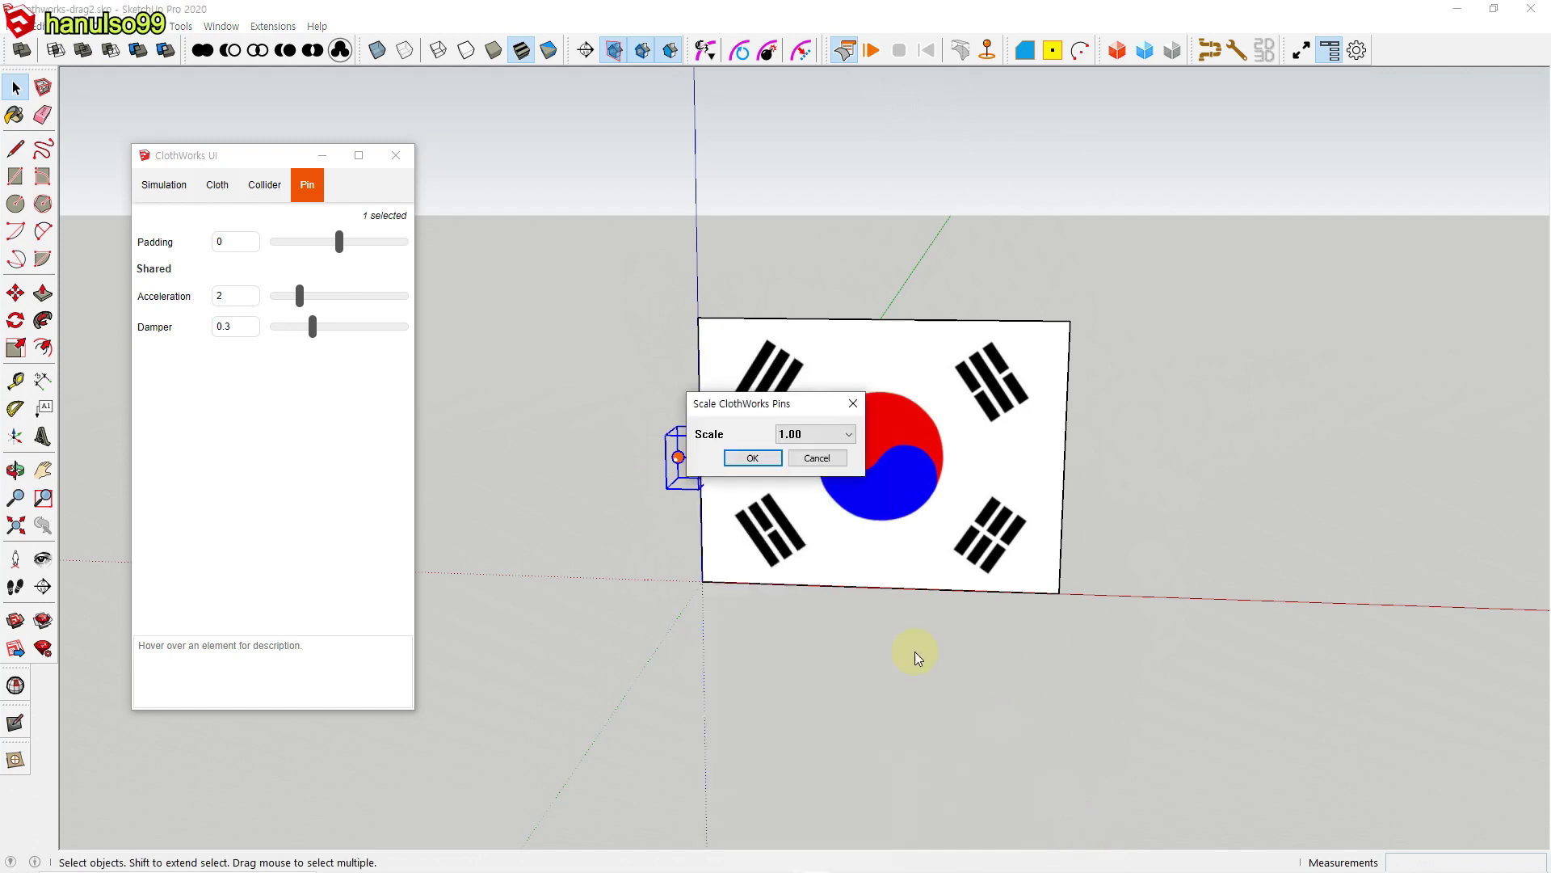
pyautogui.click(849, 434)
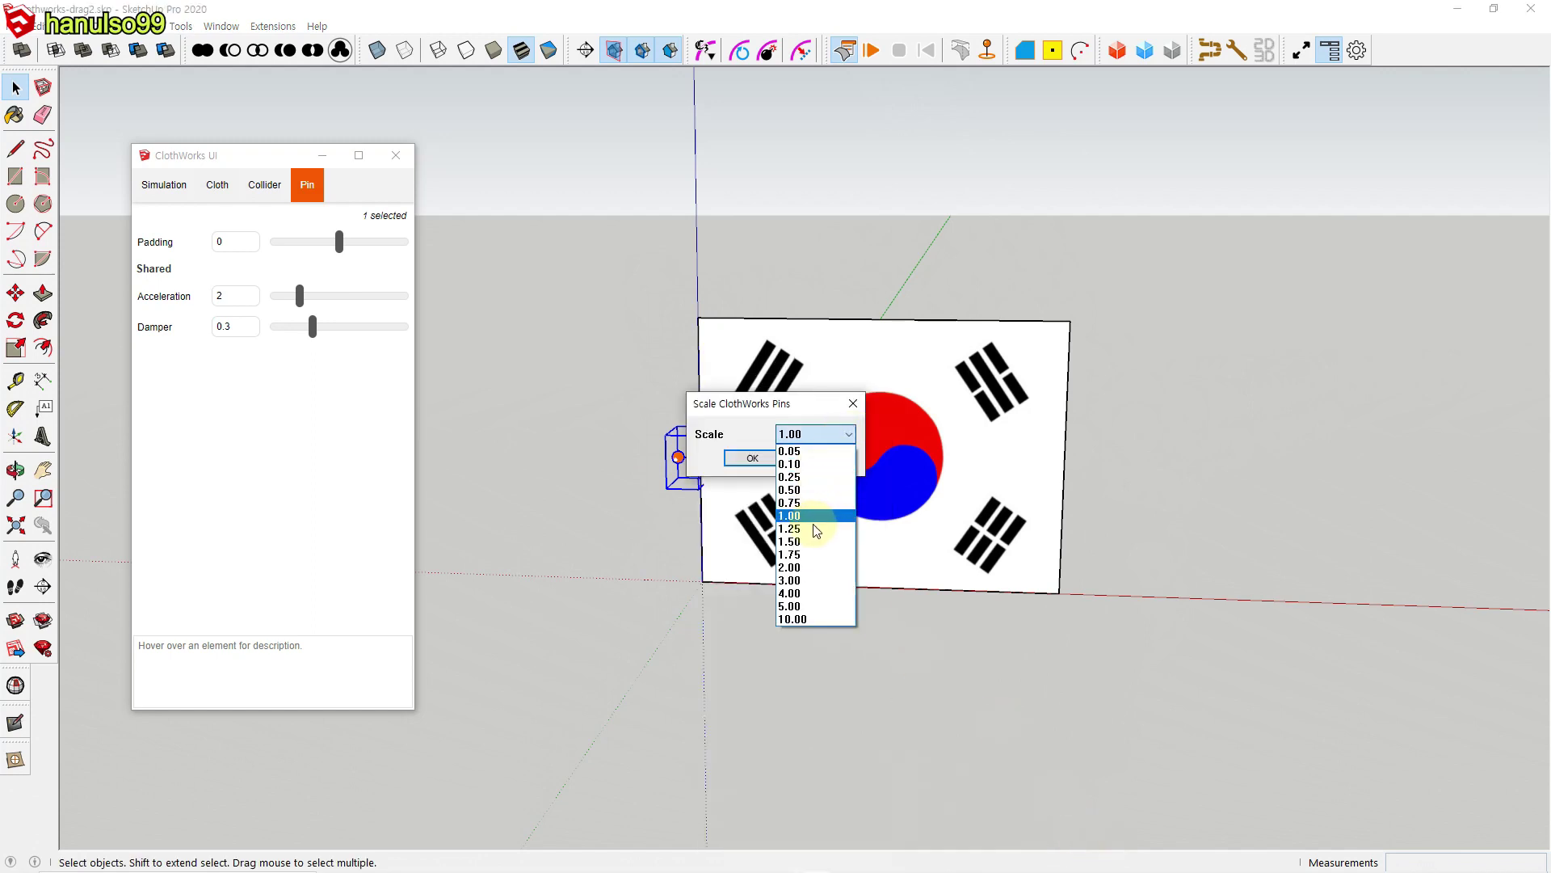
pyautogui.click(808, 568)
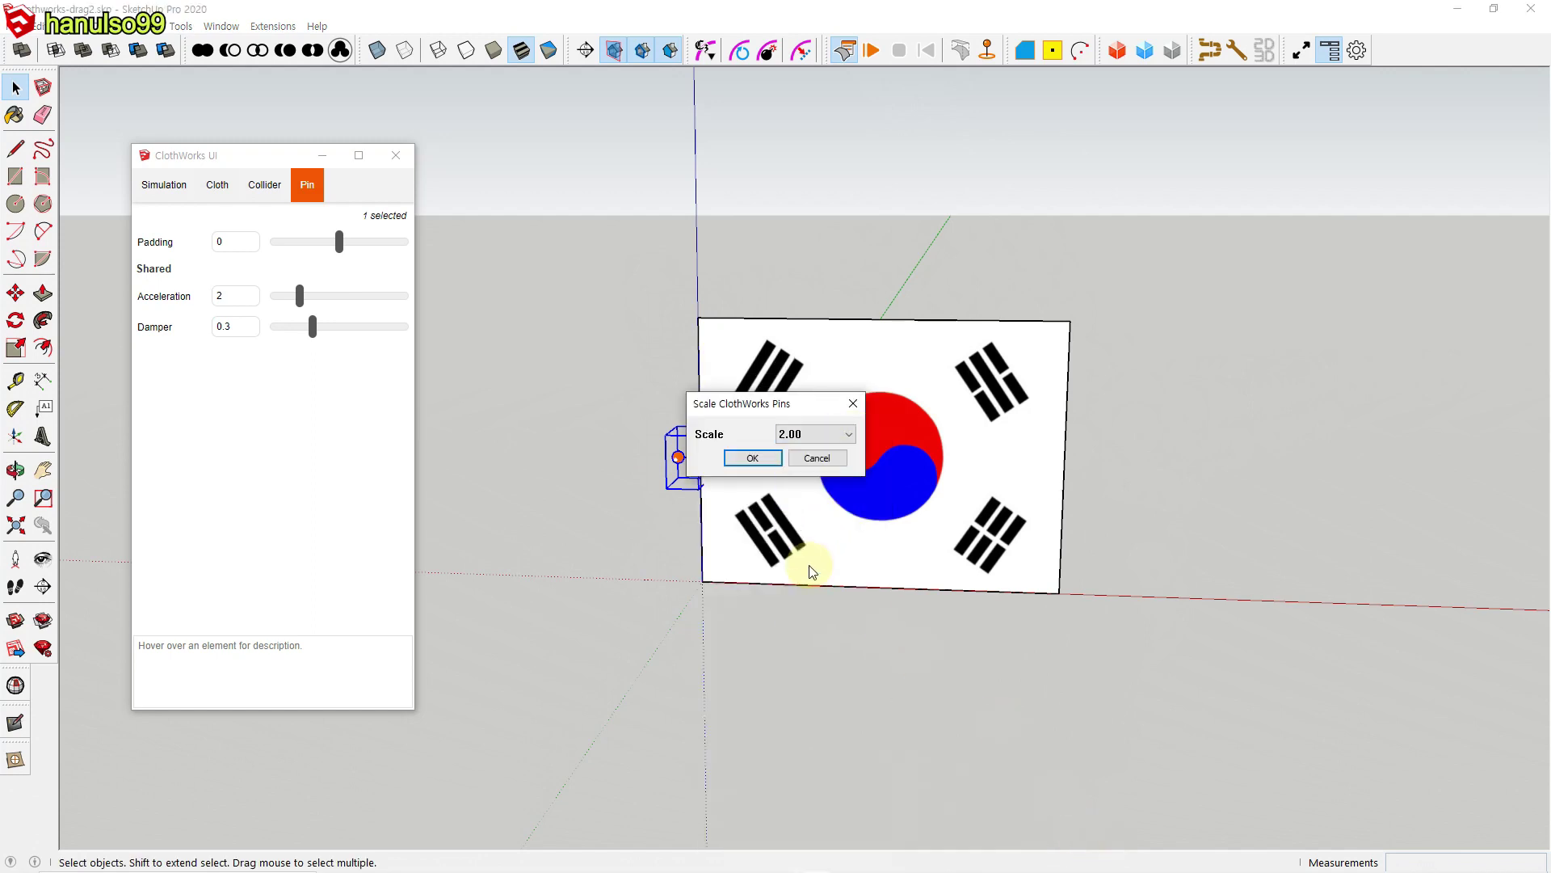
pyautogui.click(760, 459)
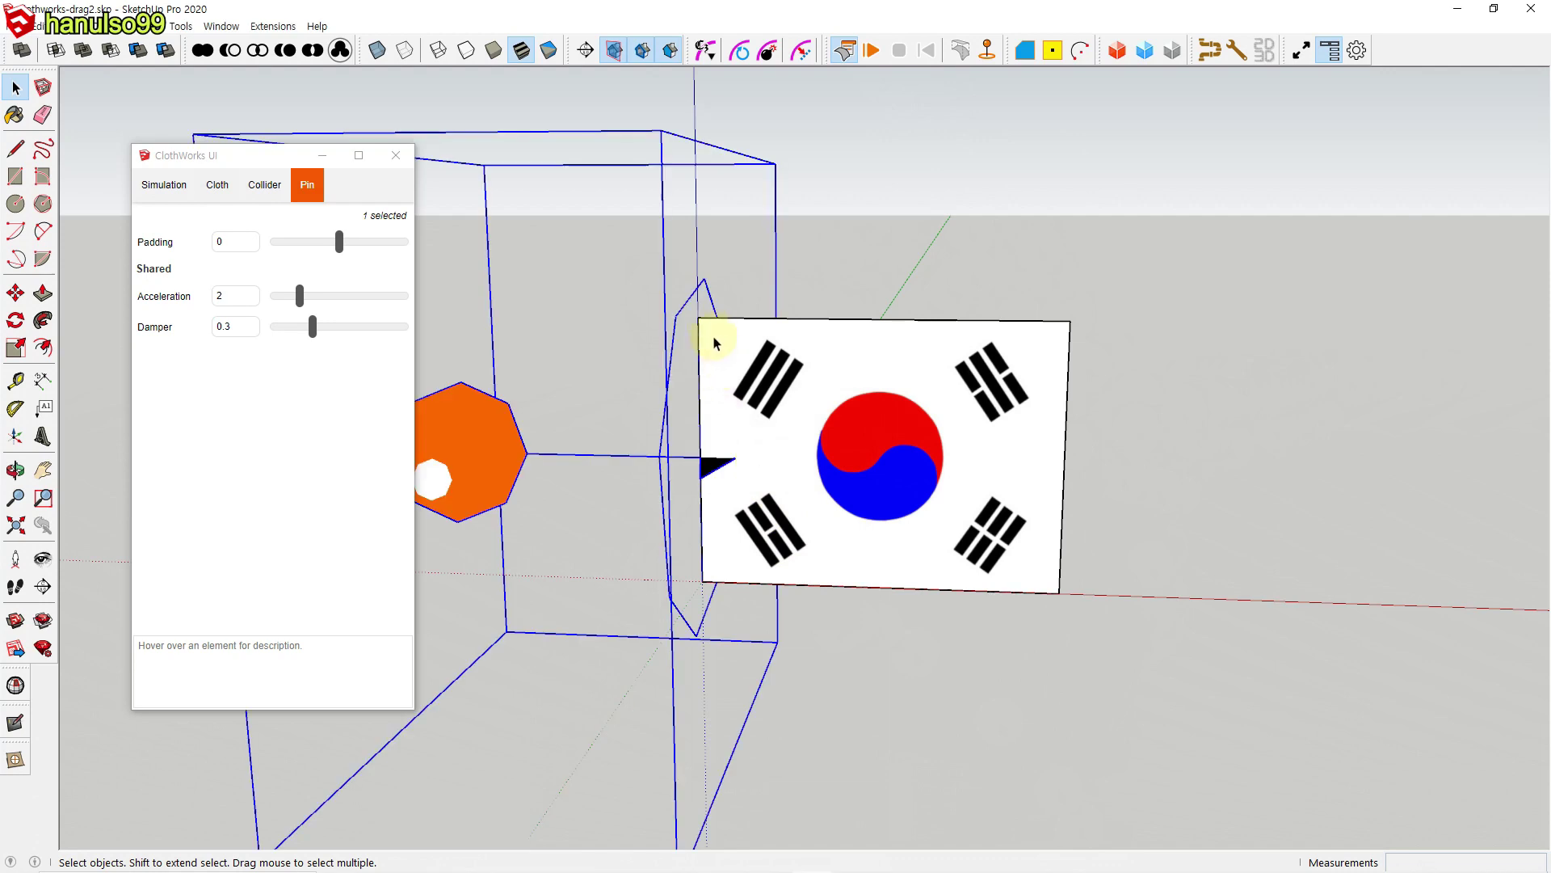
# Step: Clear the selection and run the simulation twice on the flag with the enlarged middle pin, resetting it each time
pyautogui.click(906, 255)
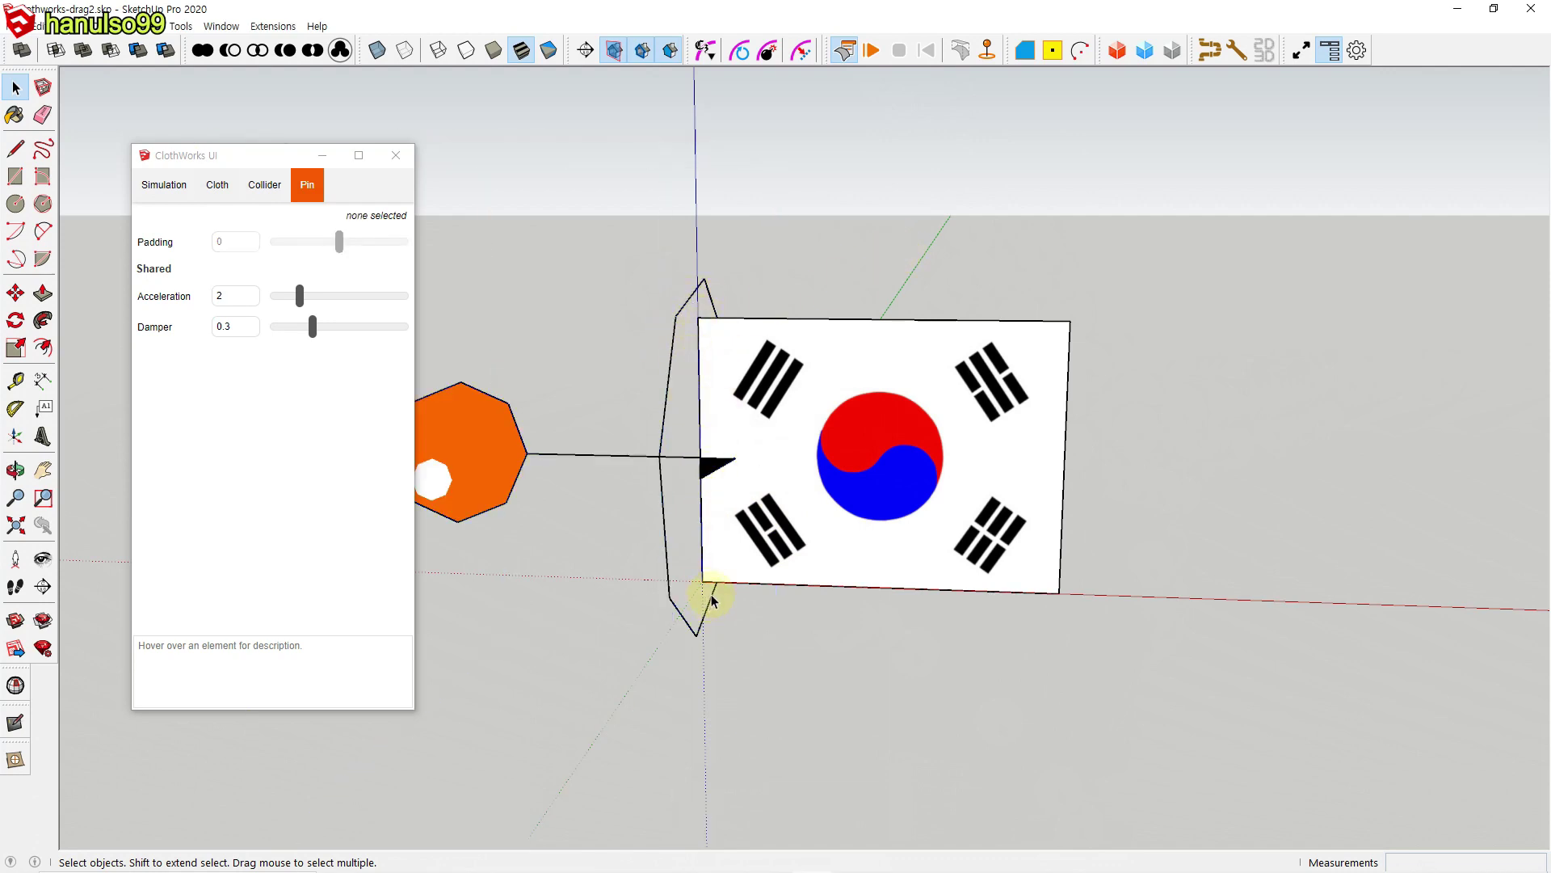
pyautogui.click(871, 52)
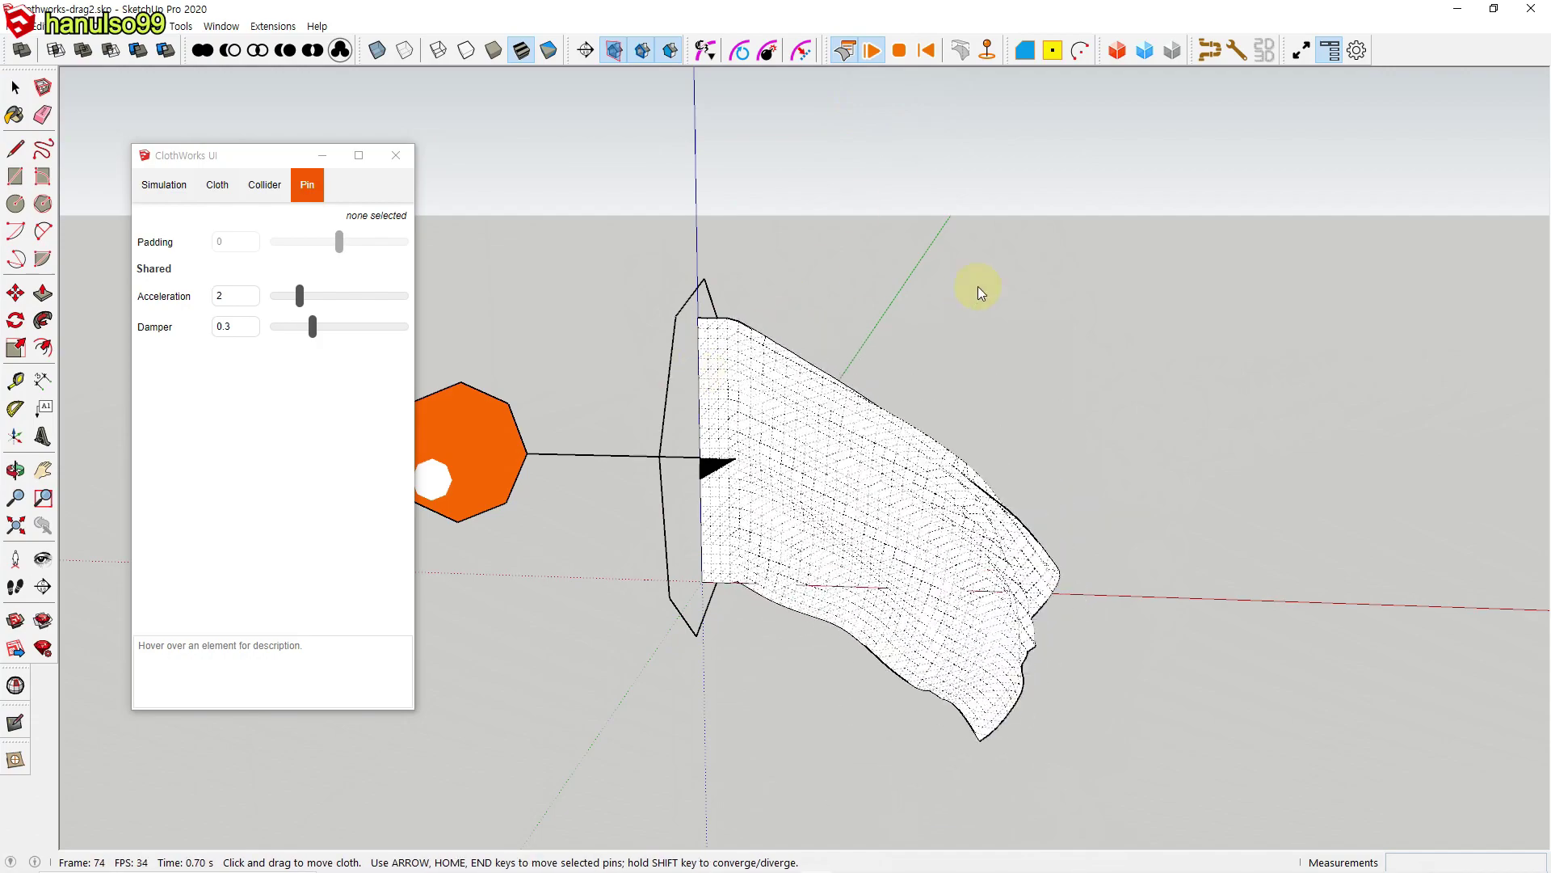
pyautogui.click(928, 52)
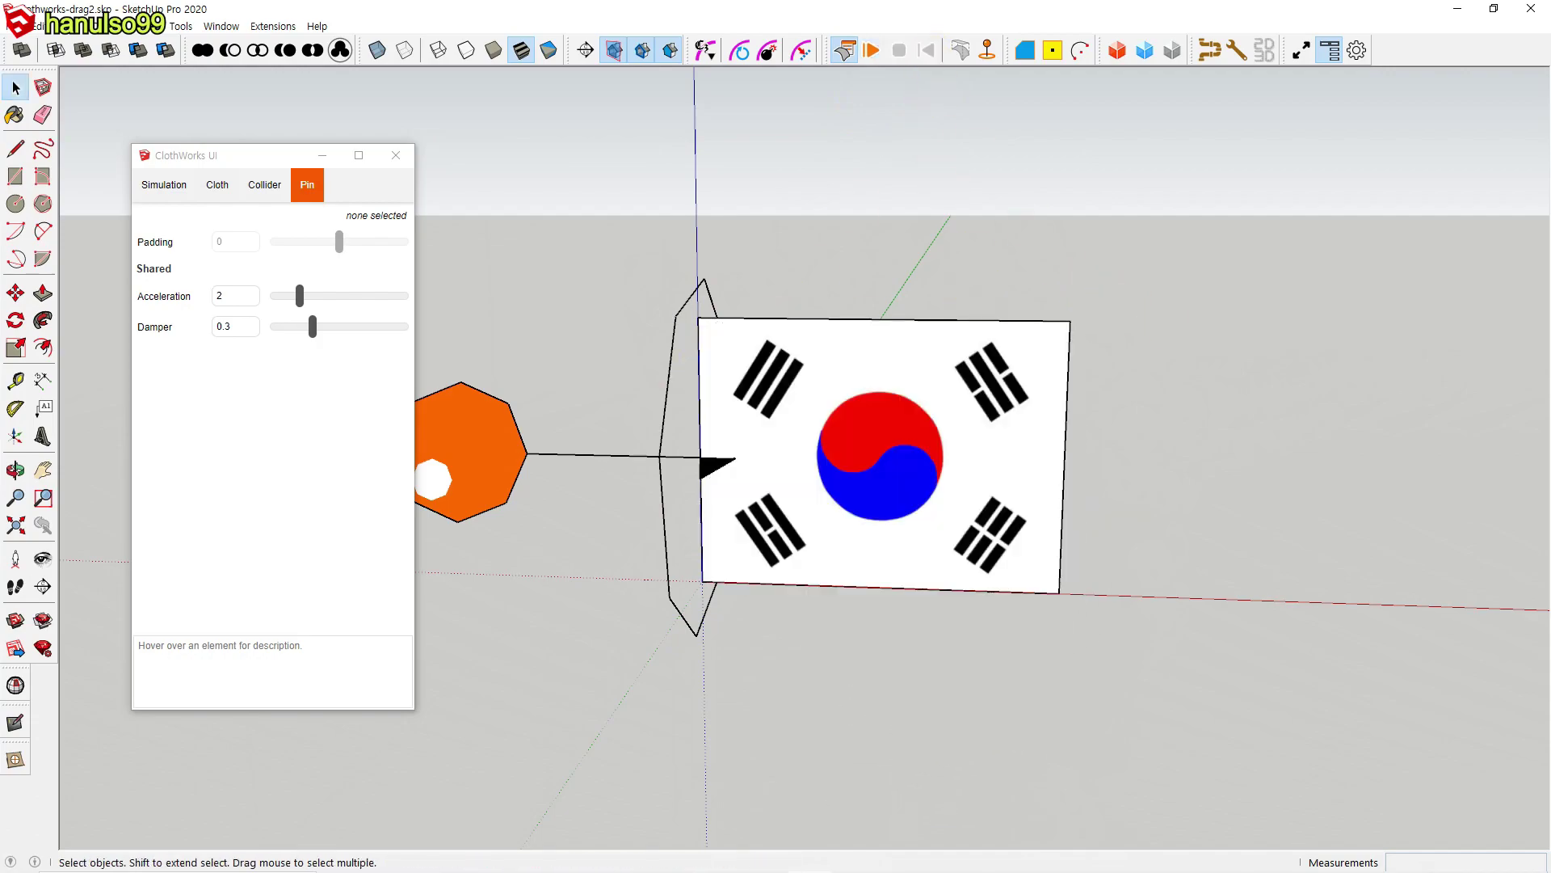
pyautogui.click(871, 52)
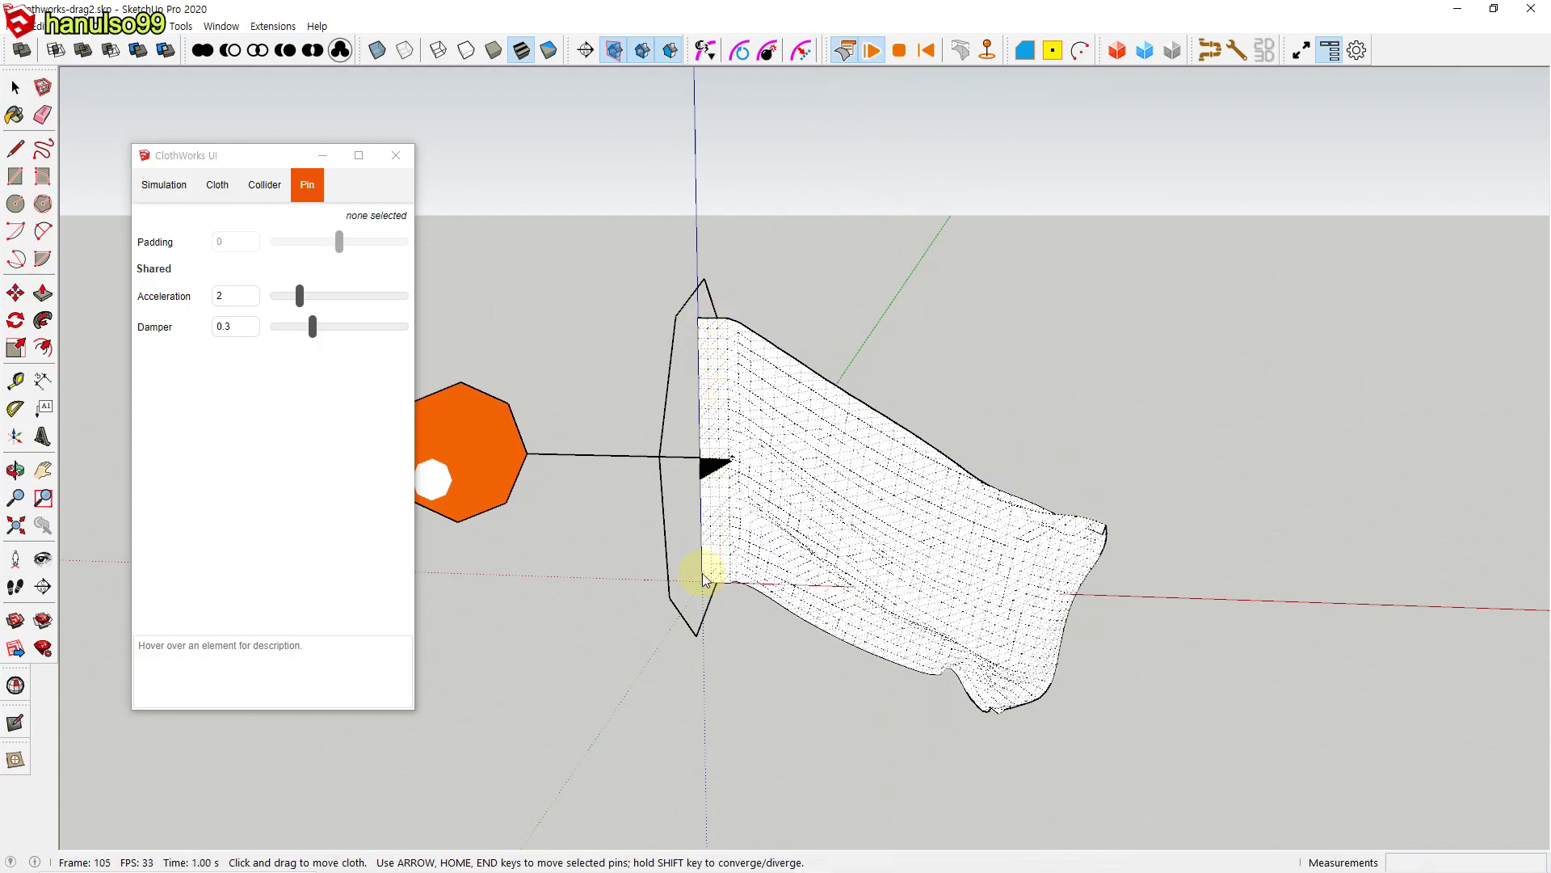
pyautogui.click(926, 51)
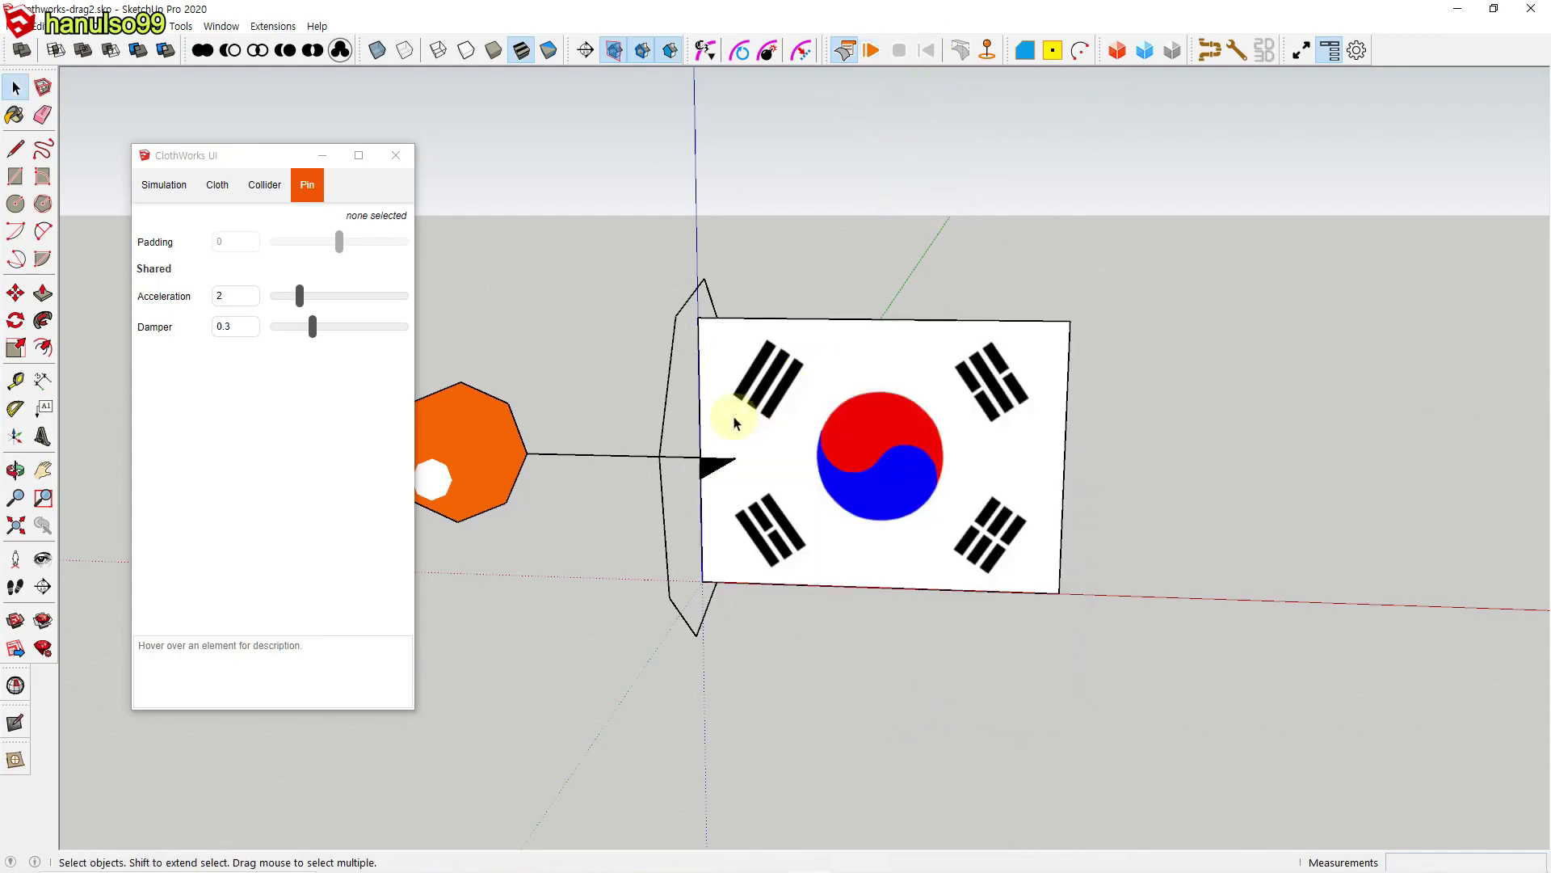
# Step: Move the enlarged pin outward from the flag with the Move tool so that only its arrow tip touches the edge
pyautogui.click(495, 454)
pyautogui.press('m')
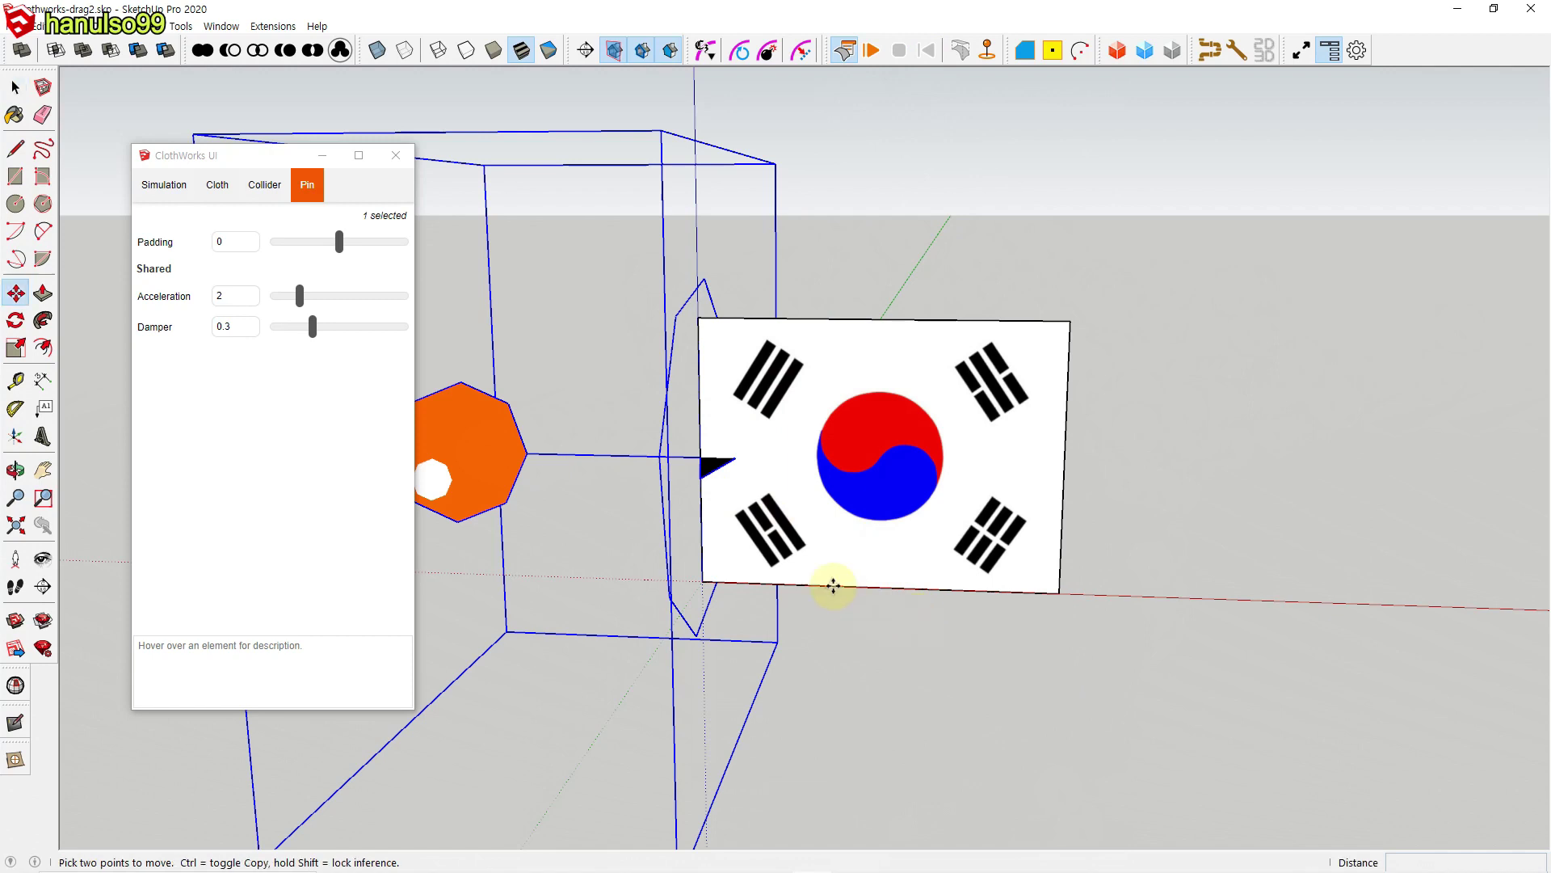
pyautogui.click(732, 460)
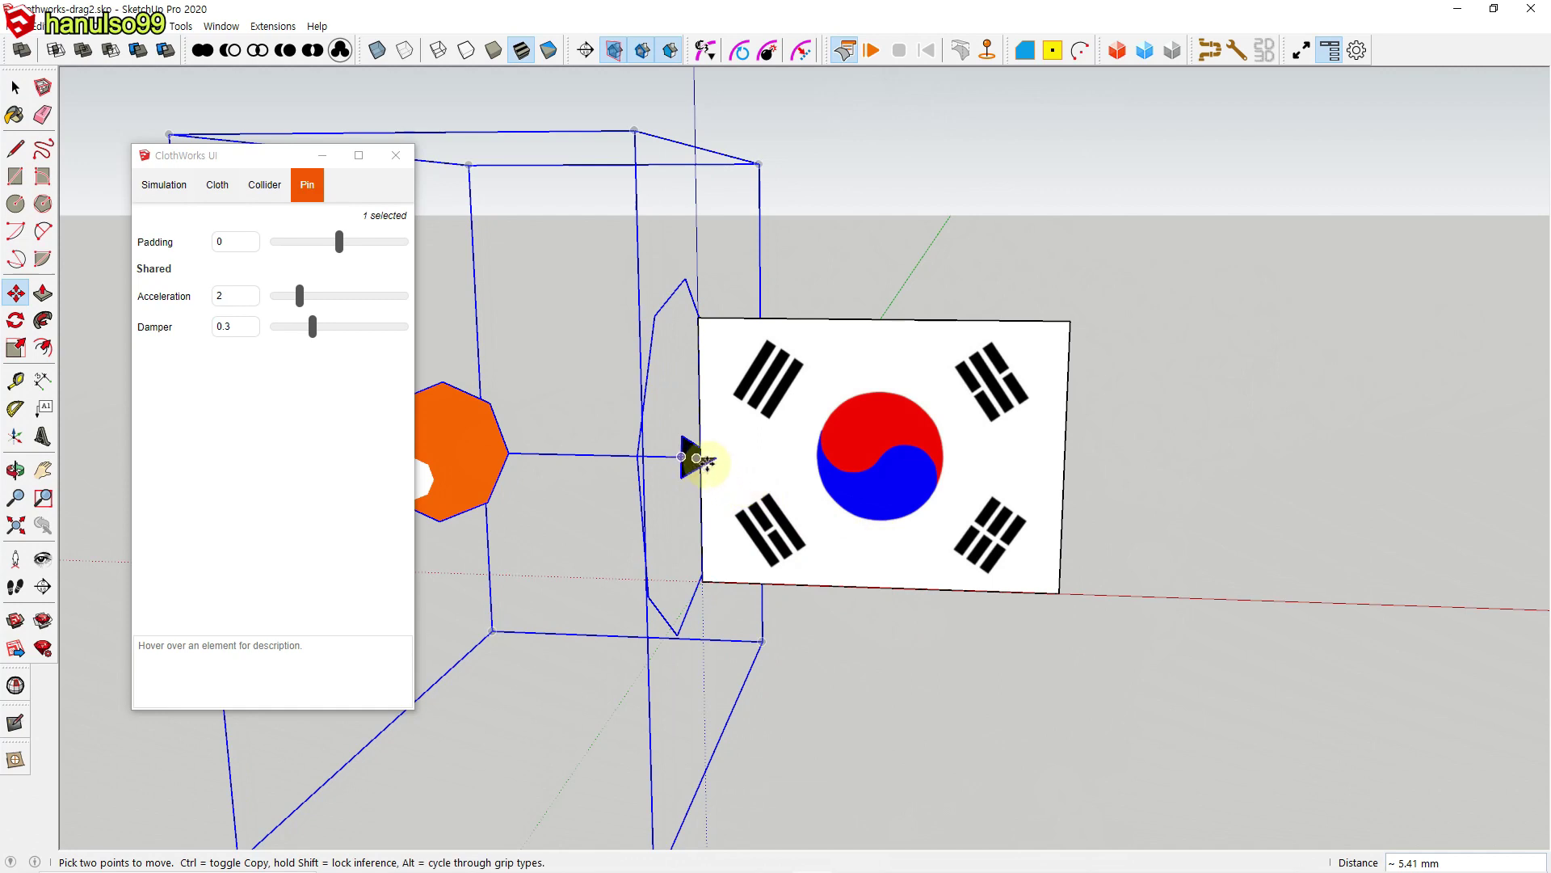
pyautogui.click(700, 459)
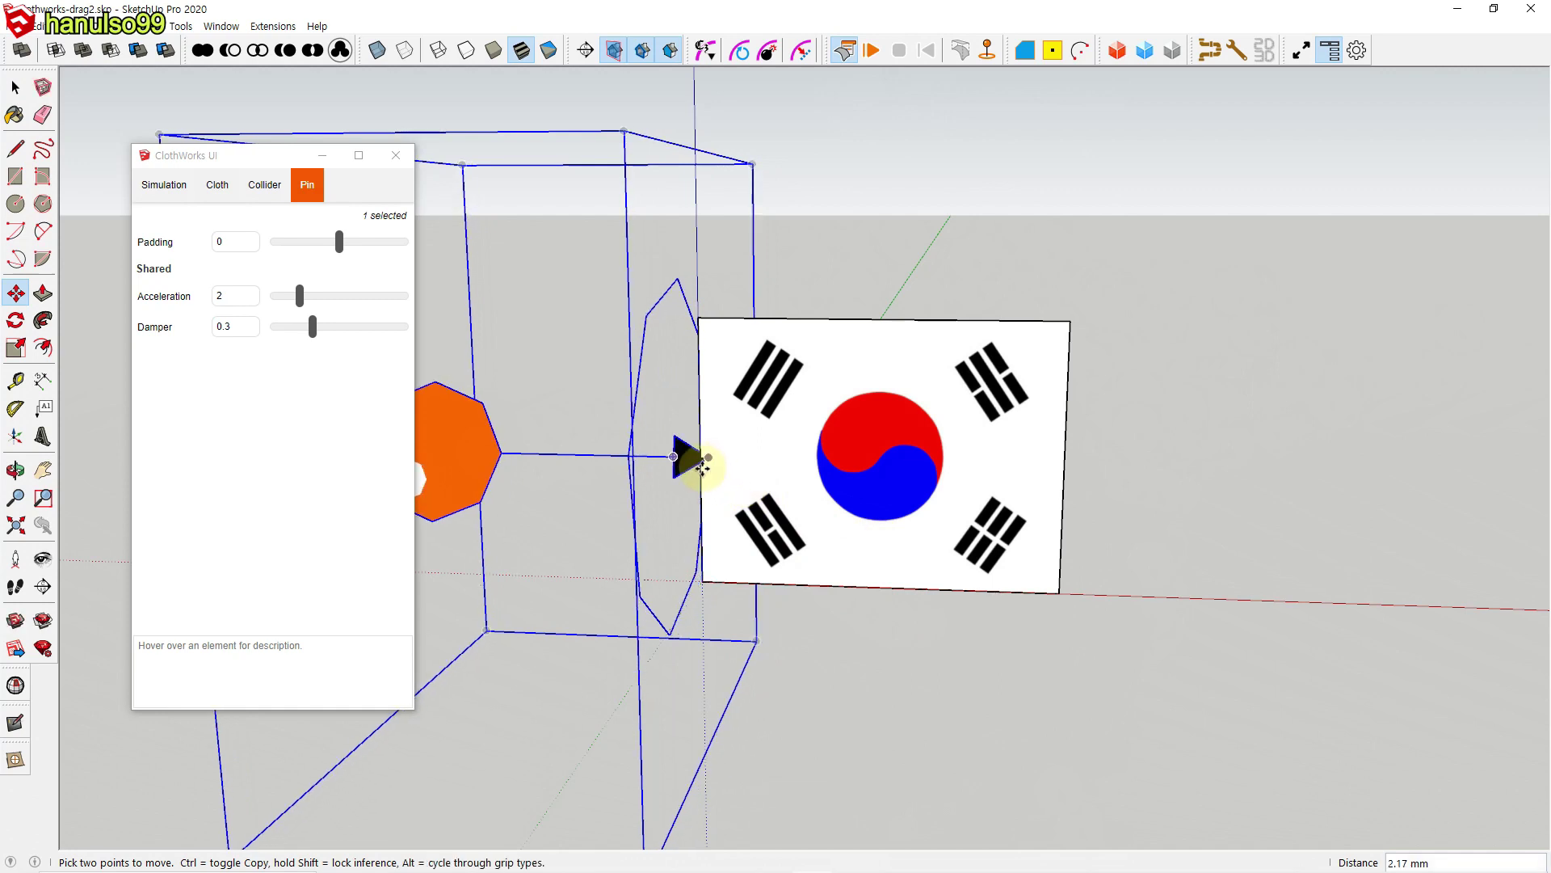
pyautogui.press('space')
pyautogui.click(1230, 493)
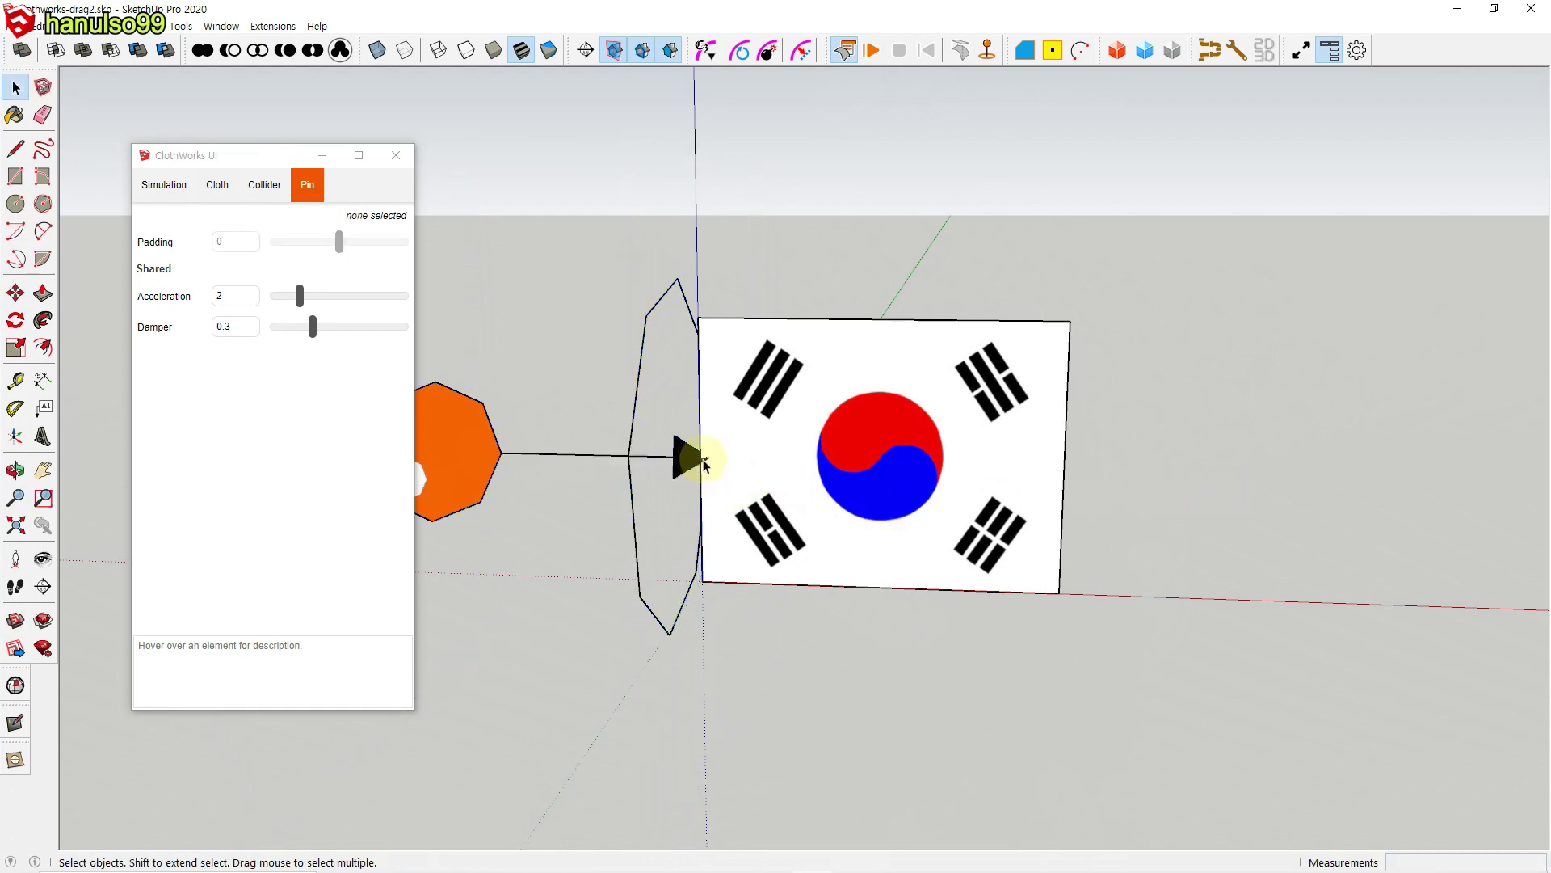
# Step: Run the simulation with only the pin's tip touching the flag, reset it, and check the pin's selection
pyautogui.click(870, 55)
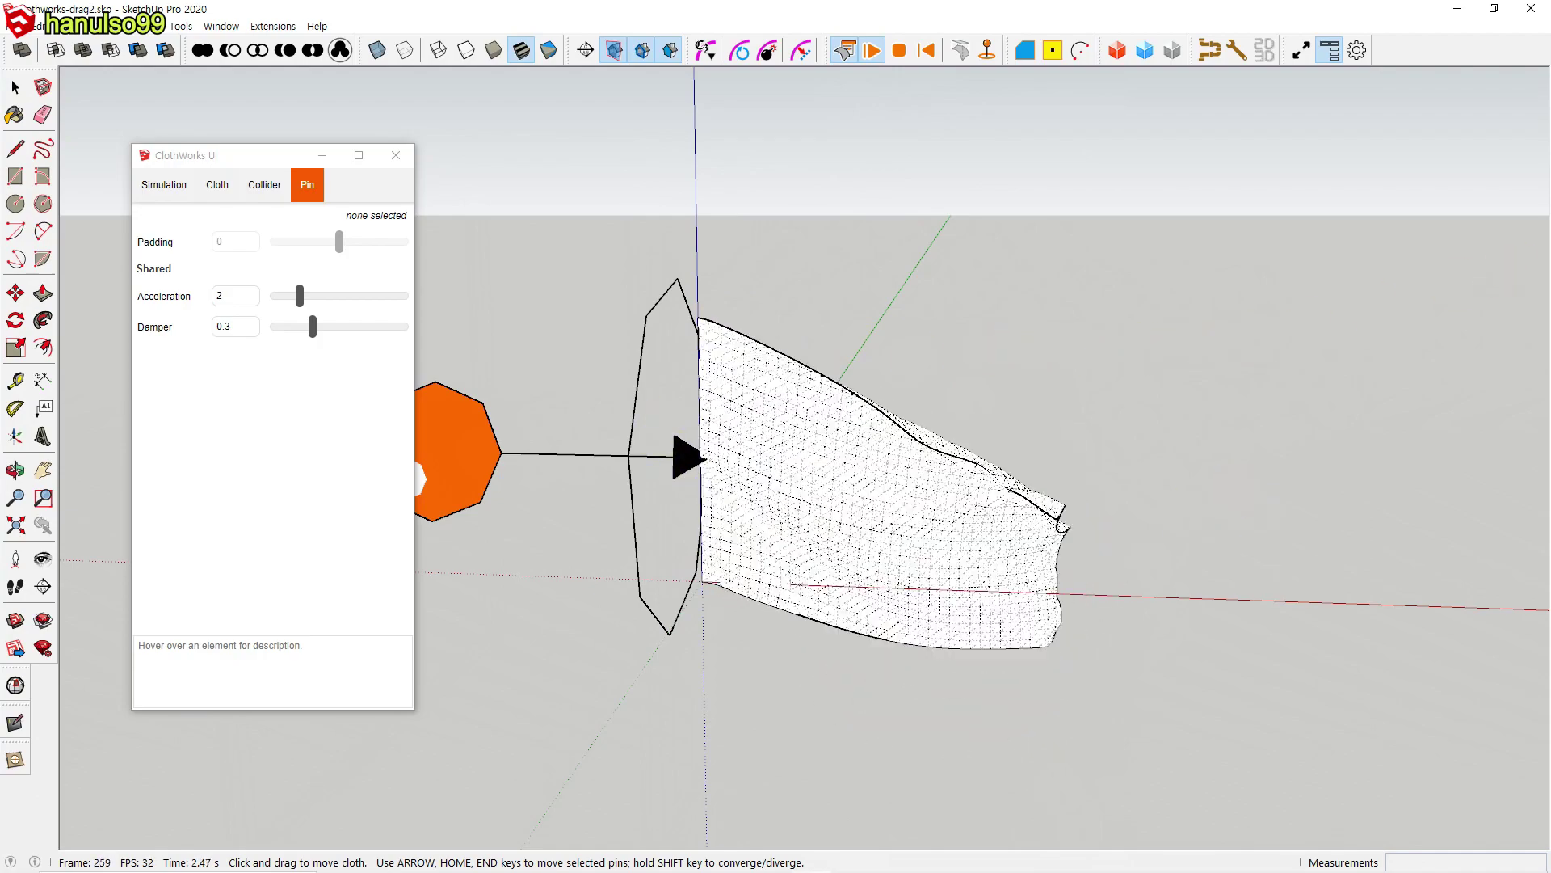
pyautogui.click(929, 50)
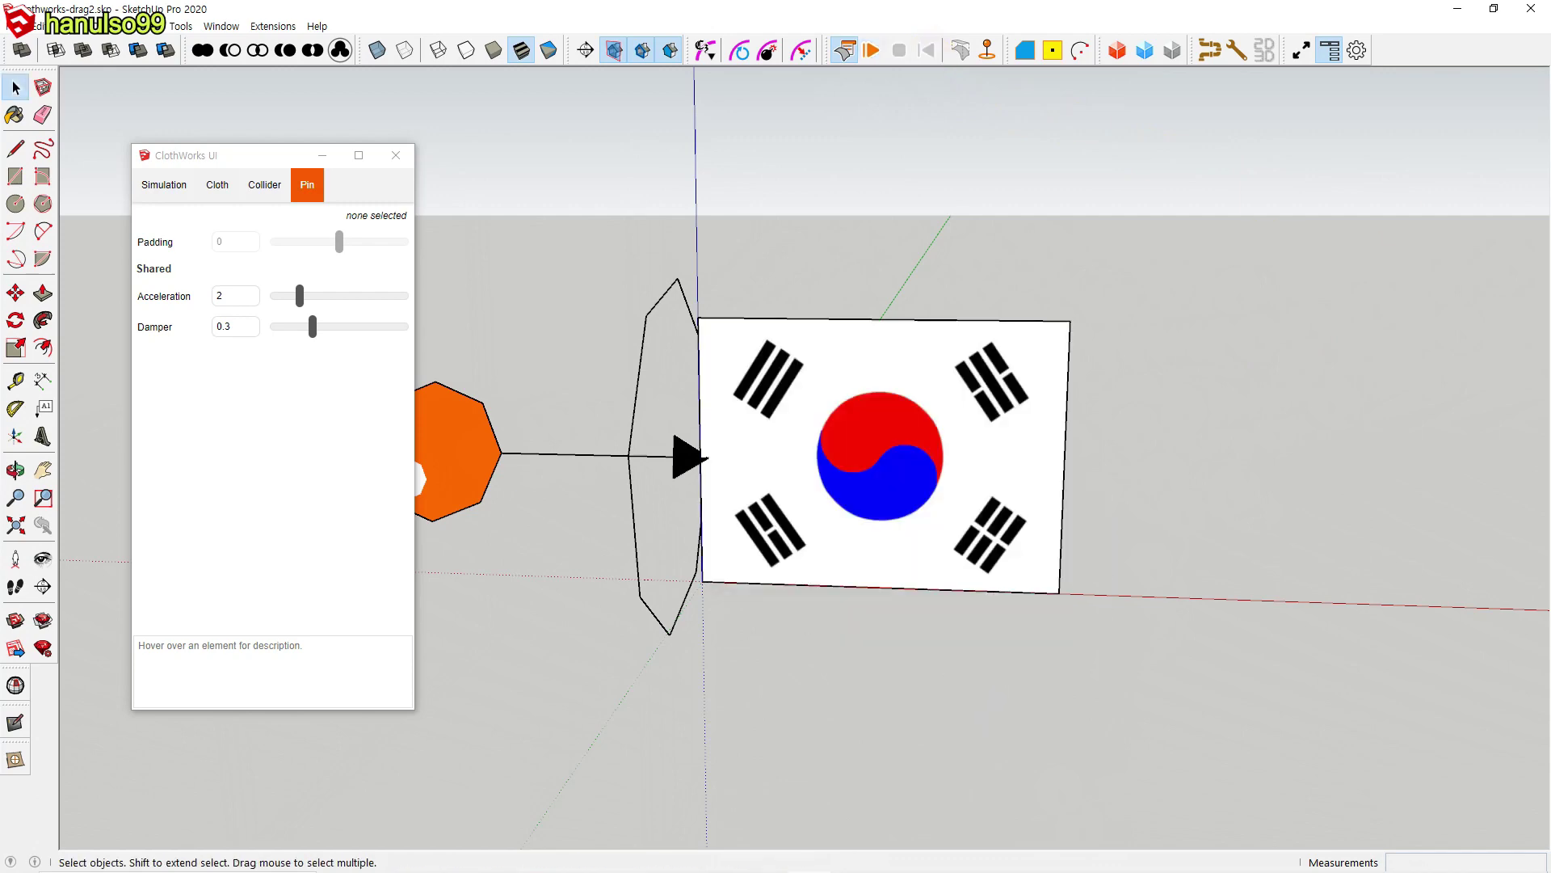
pyautogui.click(485, 483)
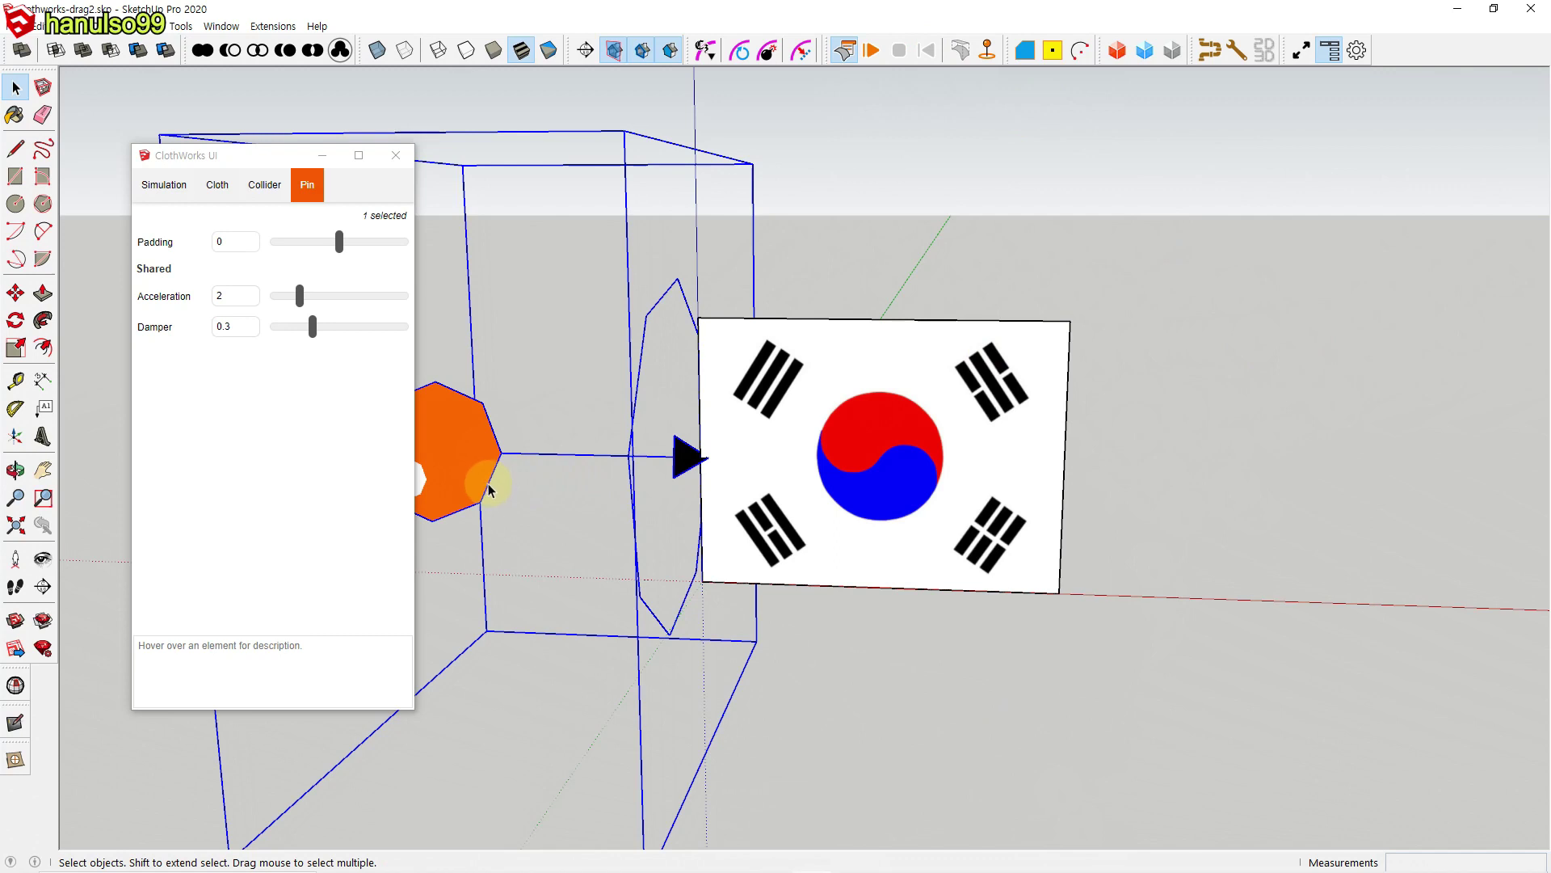
pyautogui.click(833, 259)
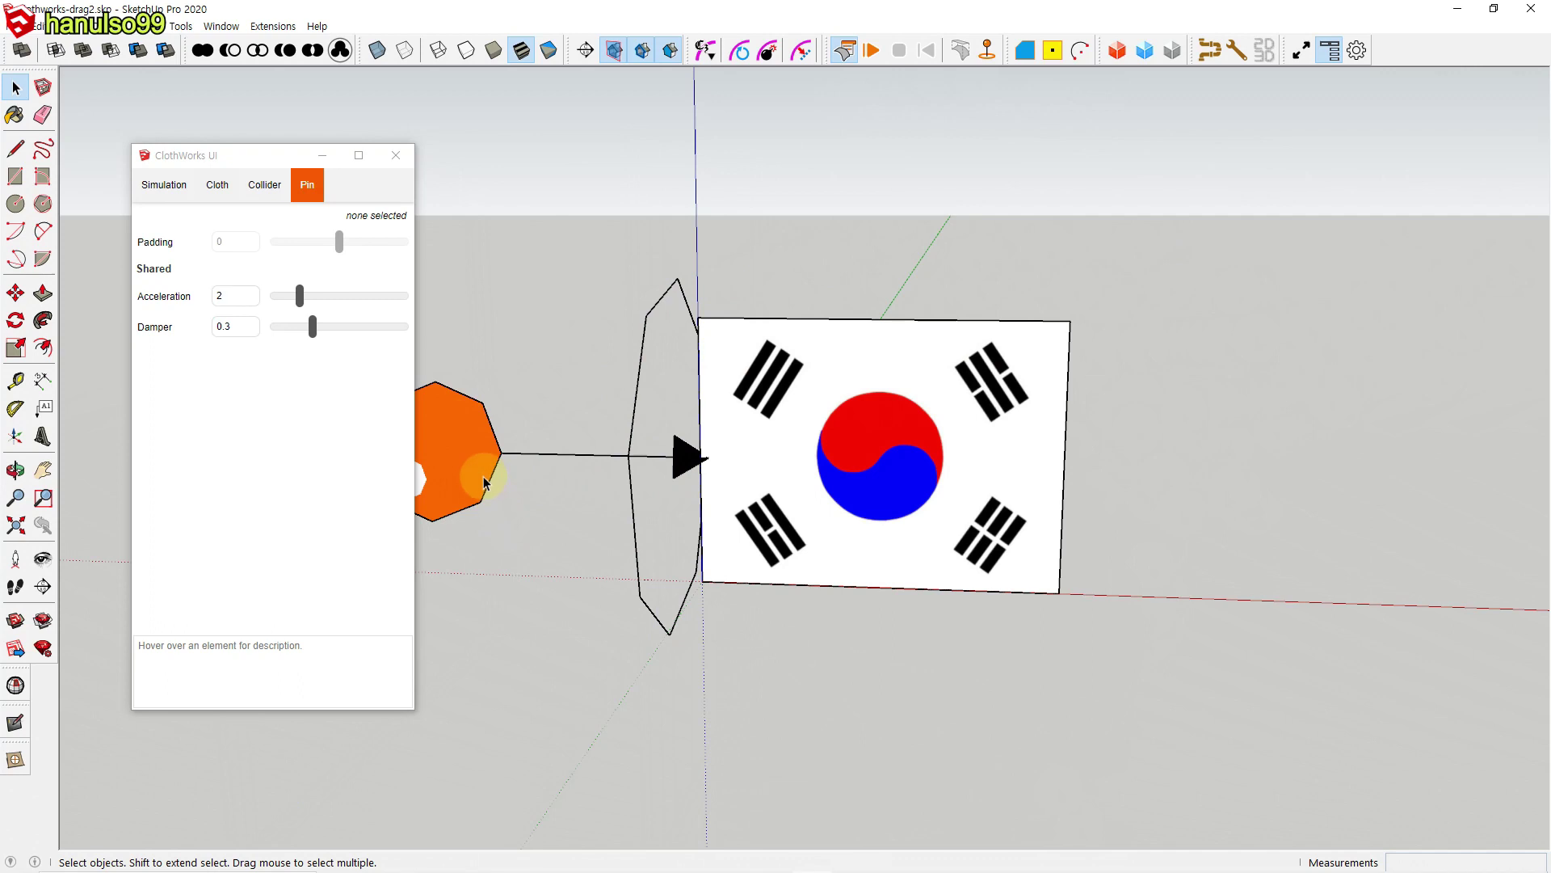
# Step: Open the pin's nested group for editing and scale its orange ball head down to about 0.24
pyautogui.click(482, 468)
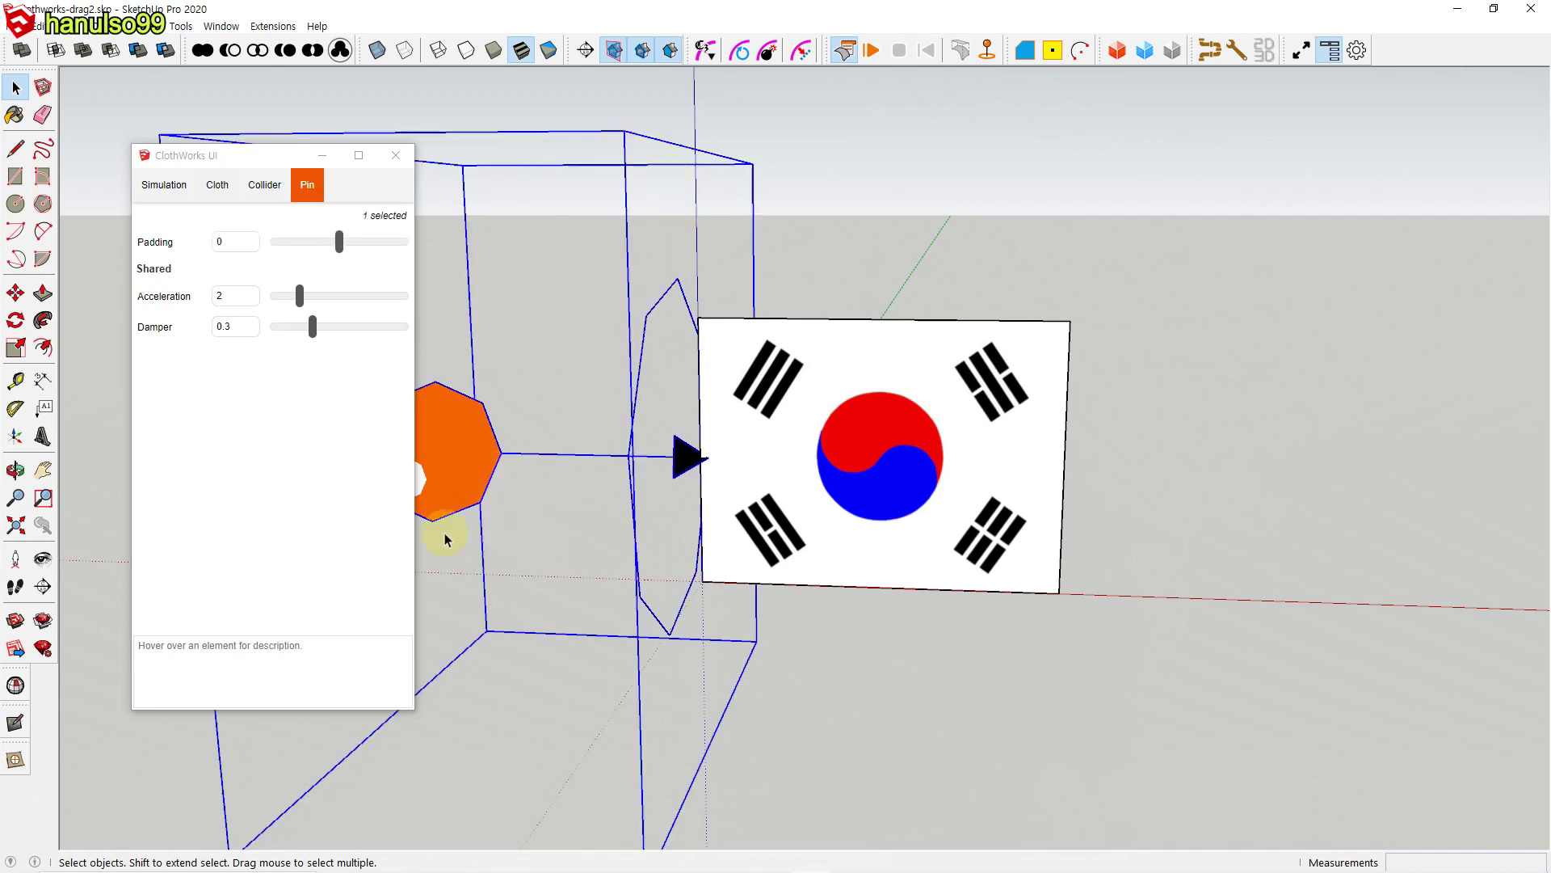
pyautogui.doubleClick(475, 466)
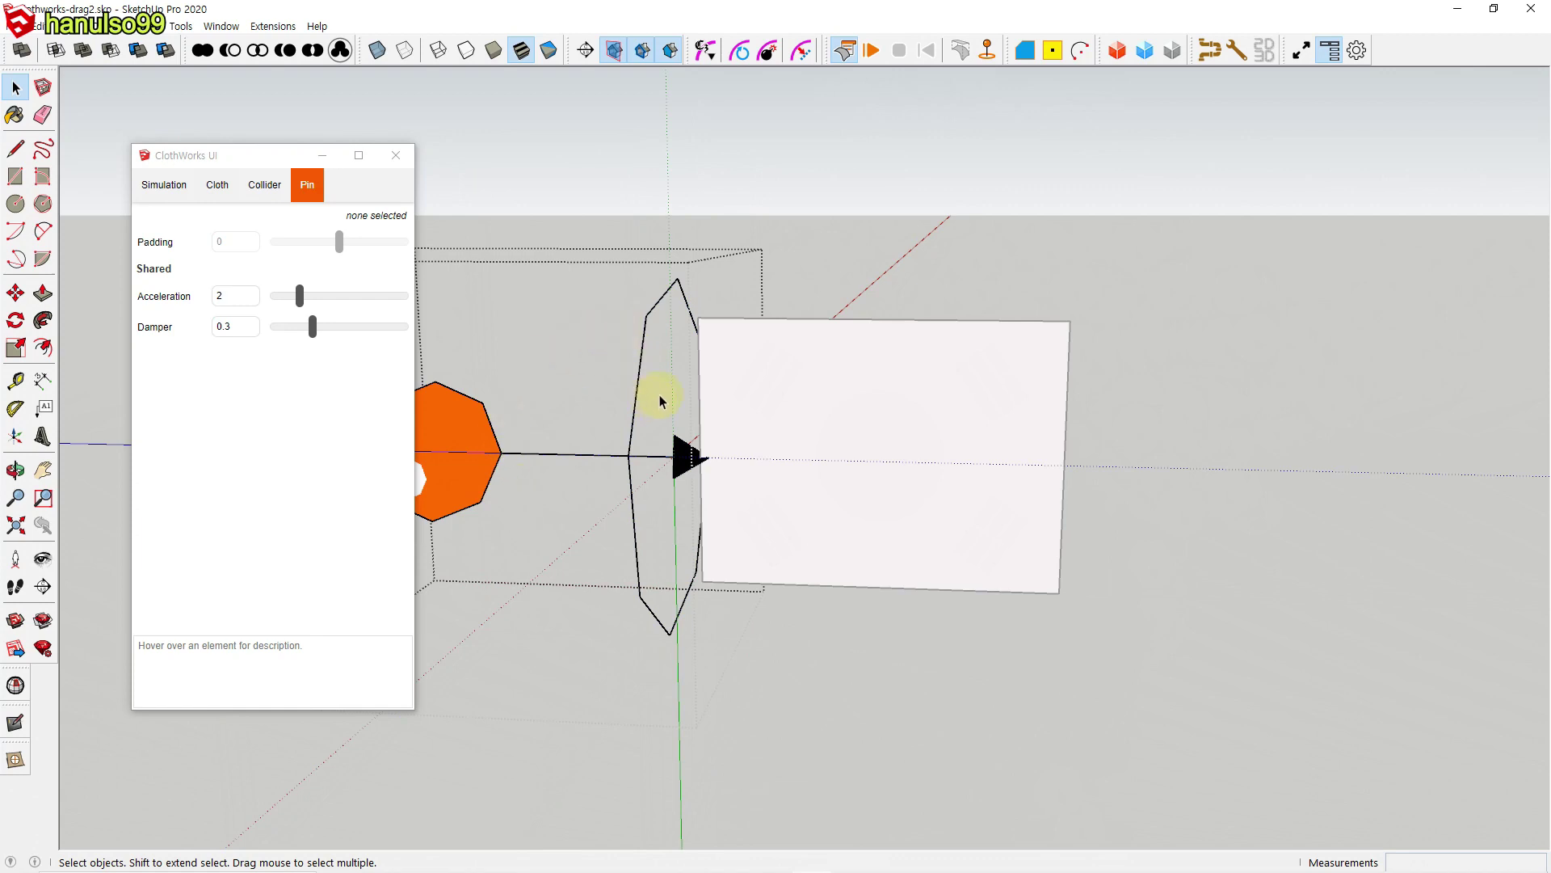
pyautogui.click(515, 401)
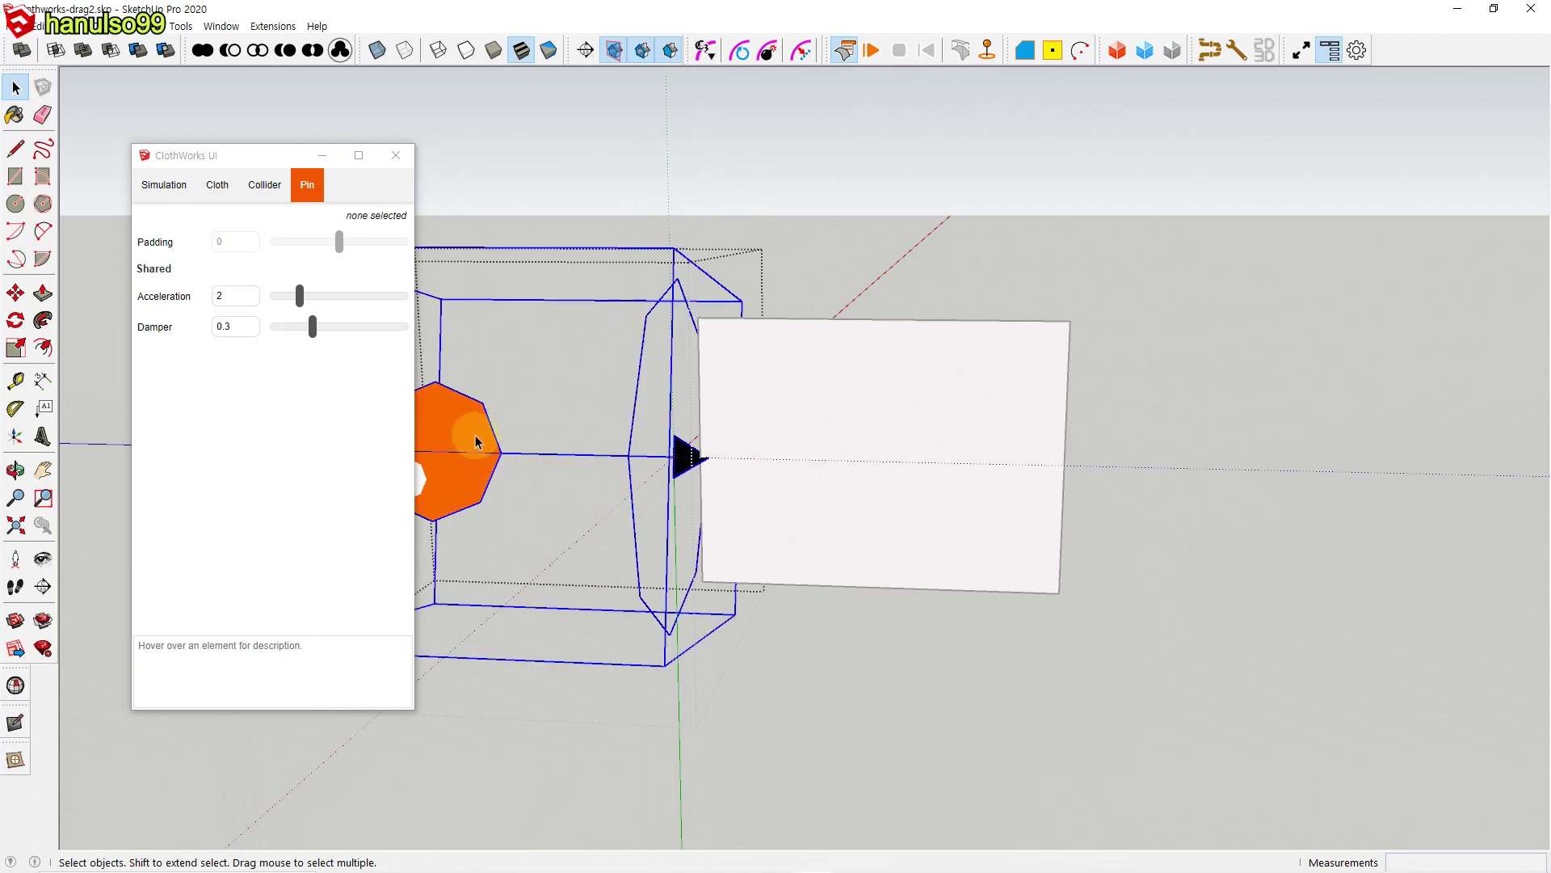
pyautogui.doubleClick(475, 441)
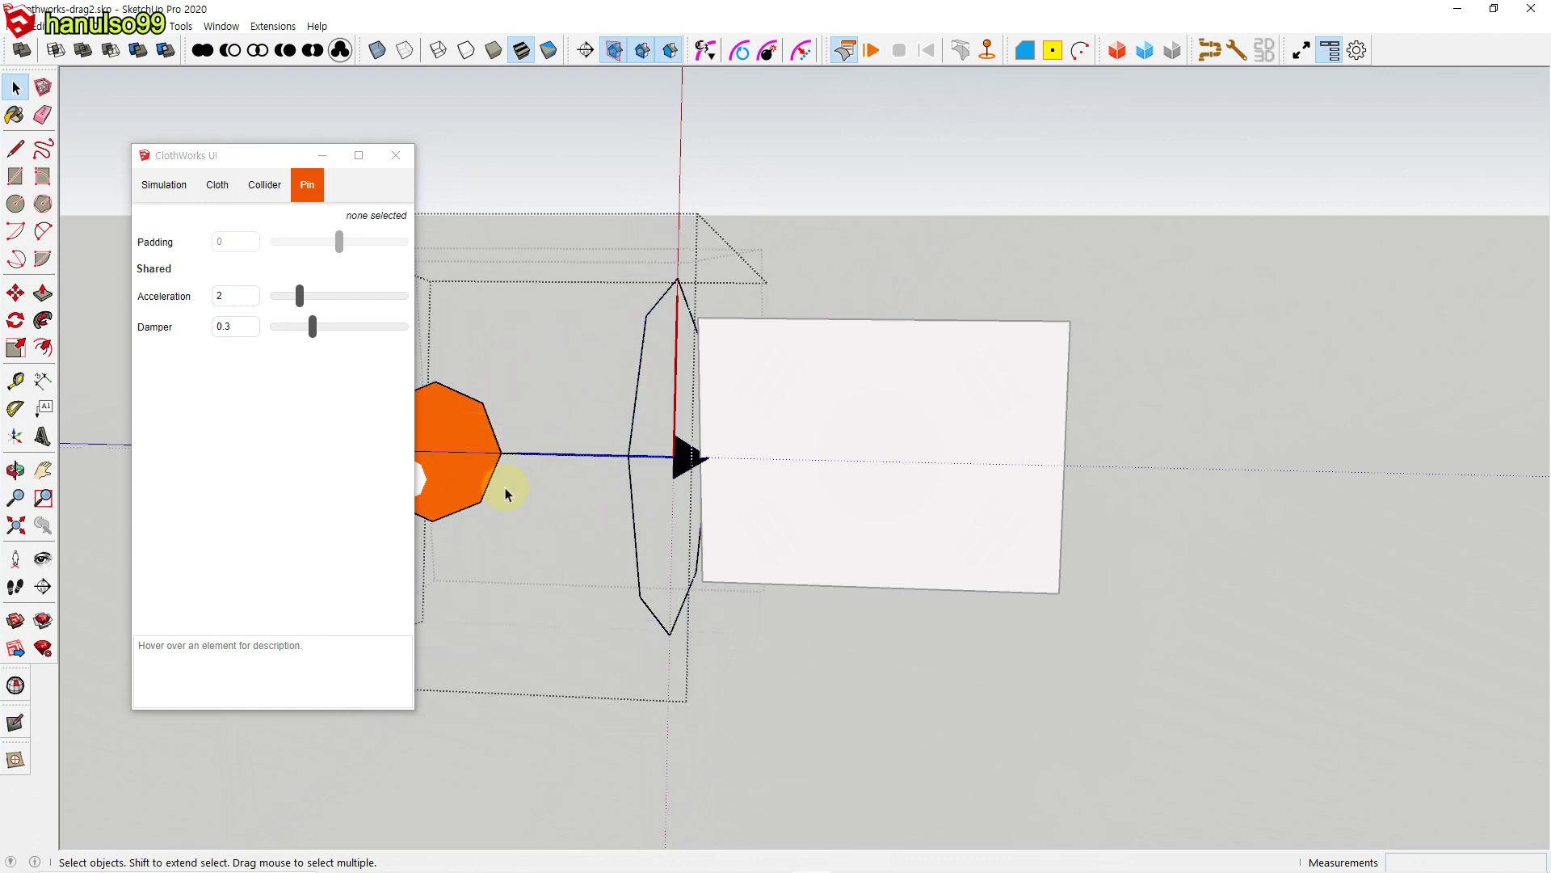
pyautogui.click(476, 441)
pyautogui.keyDown('shift'); pyautogui.moveTo(522, 544); pyautogui.dragTo(794, 535, button='middle'); pyautogui.keyUp('shift')
pyautogui.press('s')
pyautogui.moveTo(773, 408); pyautogui.dragTo(733, 474)
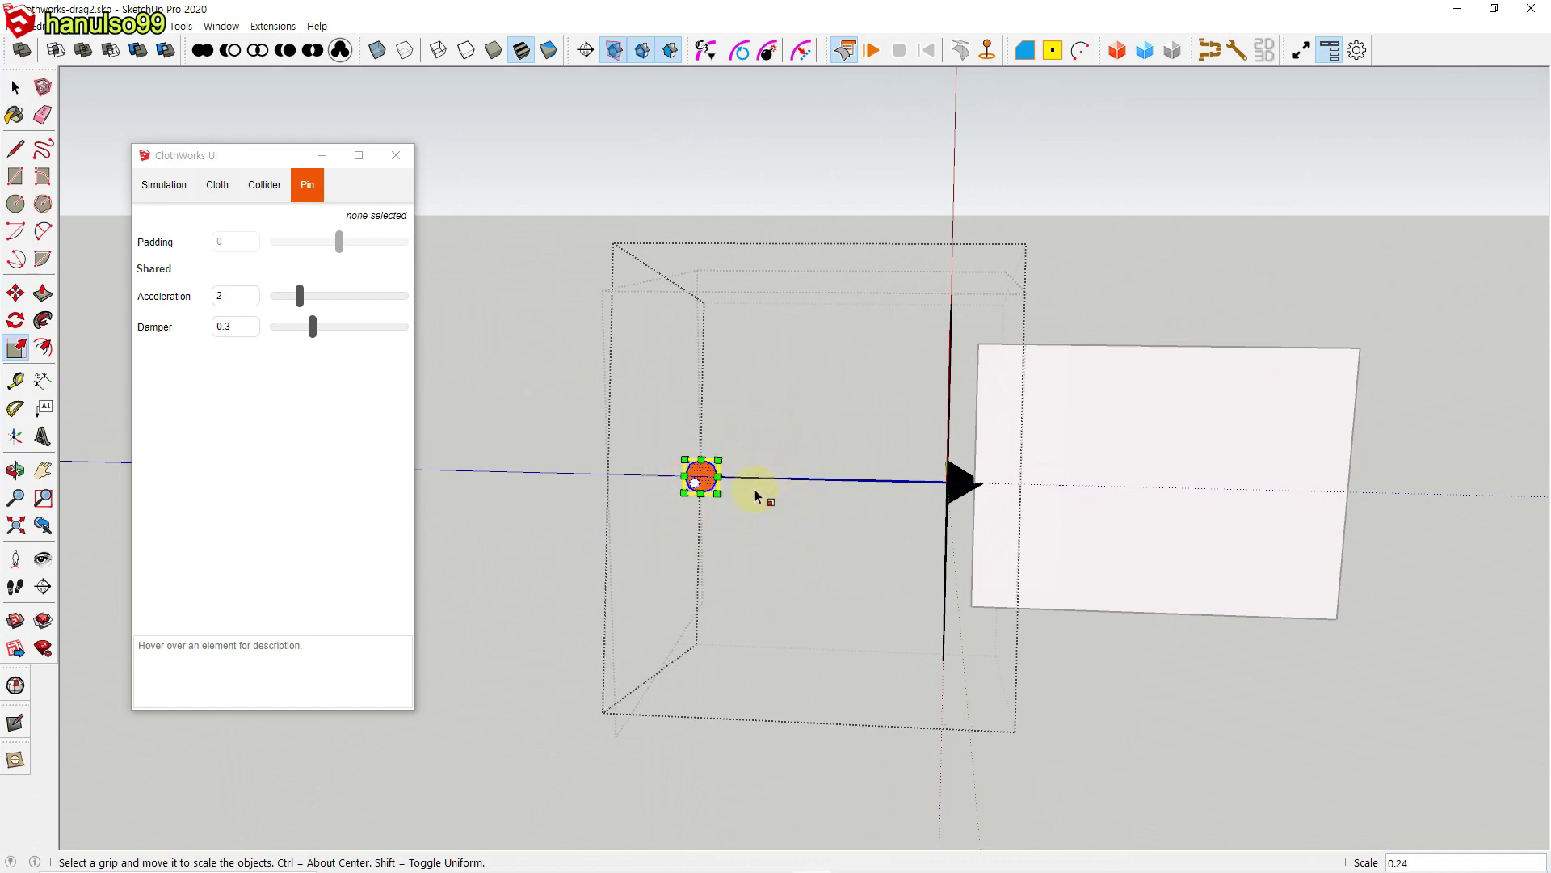
pyautogui.press('space')
pyautogui.click(1102, 256)
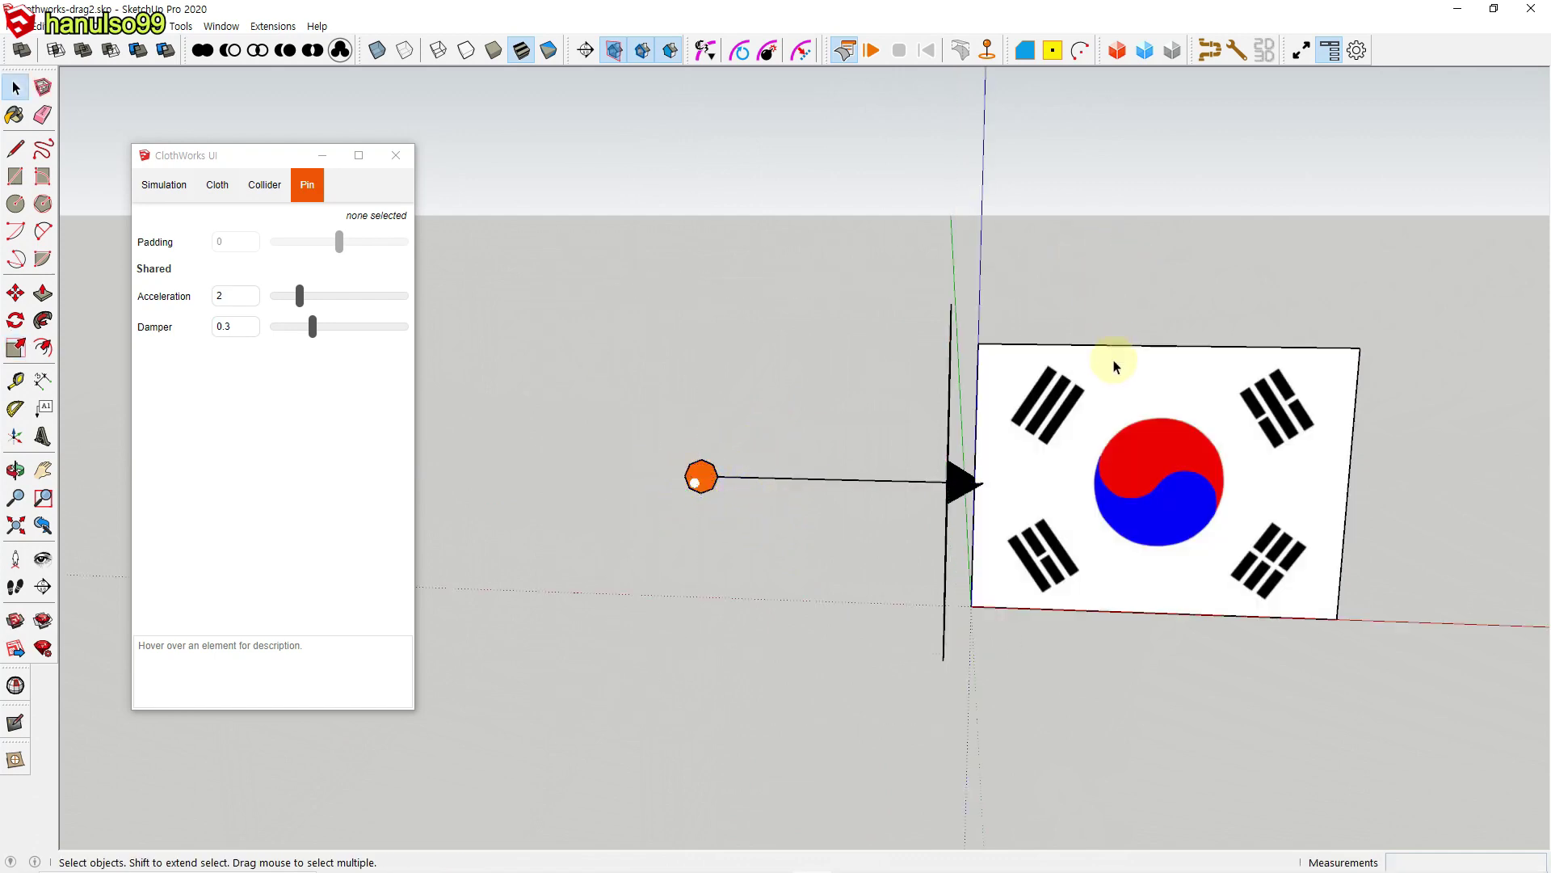
# Step: Run the simulation on the flag with the pin's reduced ball head, and reset it
pyautogui.scroll(-2, 1113, 360)
pyautogui.keyDown('shift'); pyautogui.moveTo(1133, 384); pyautogui.dragTo(939, 396, button='middle'); pyautogui.keyUp('shift')
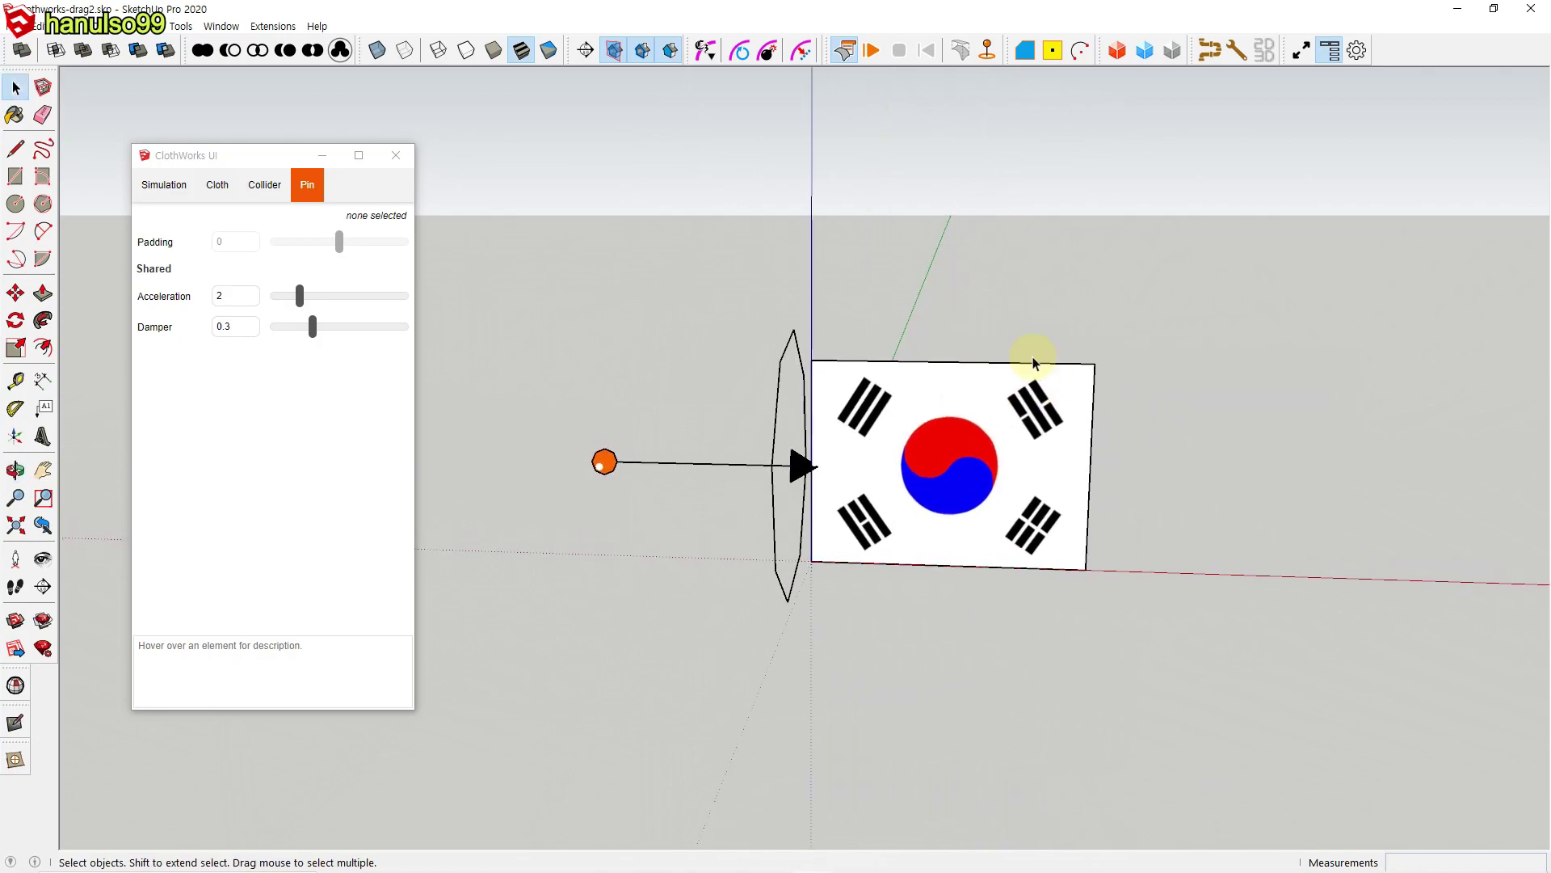
pyautogui.click(871, 51)
pyautogui.moveTo(914, 376)
pyautogui.mouseDown()
pyautogui.moveTo(804, 409)
pyautogui.moveTo(870, 395)
pyautogui.mouseUp()
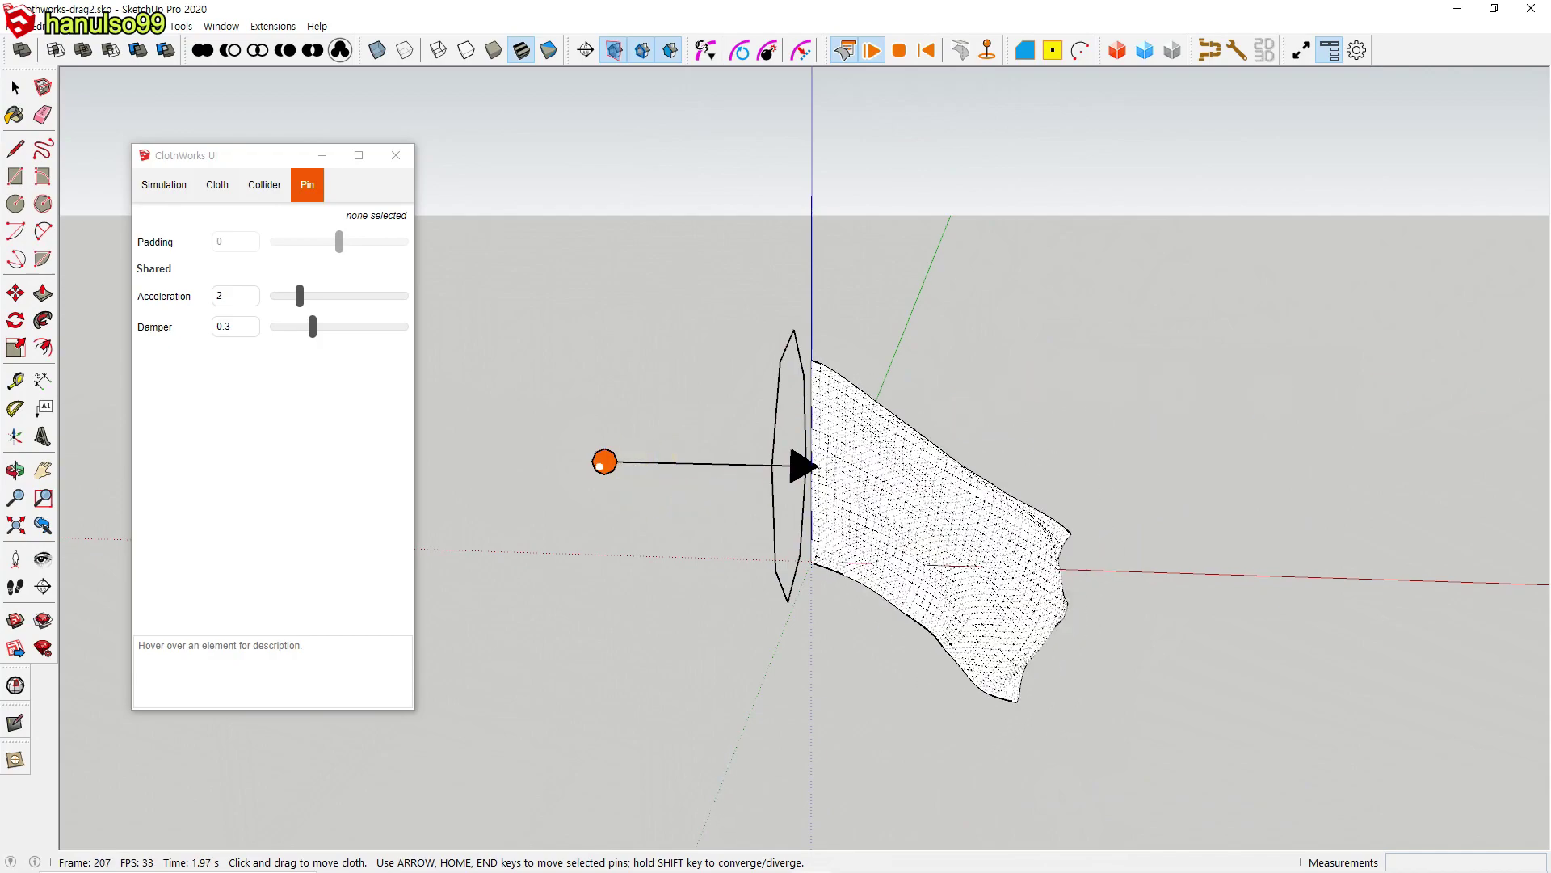
pyautogui.click(929, 50)
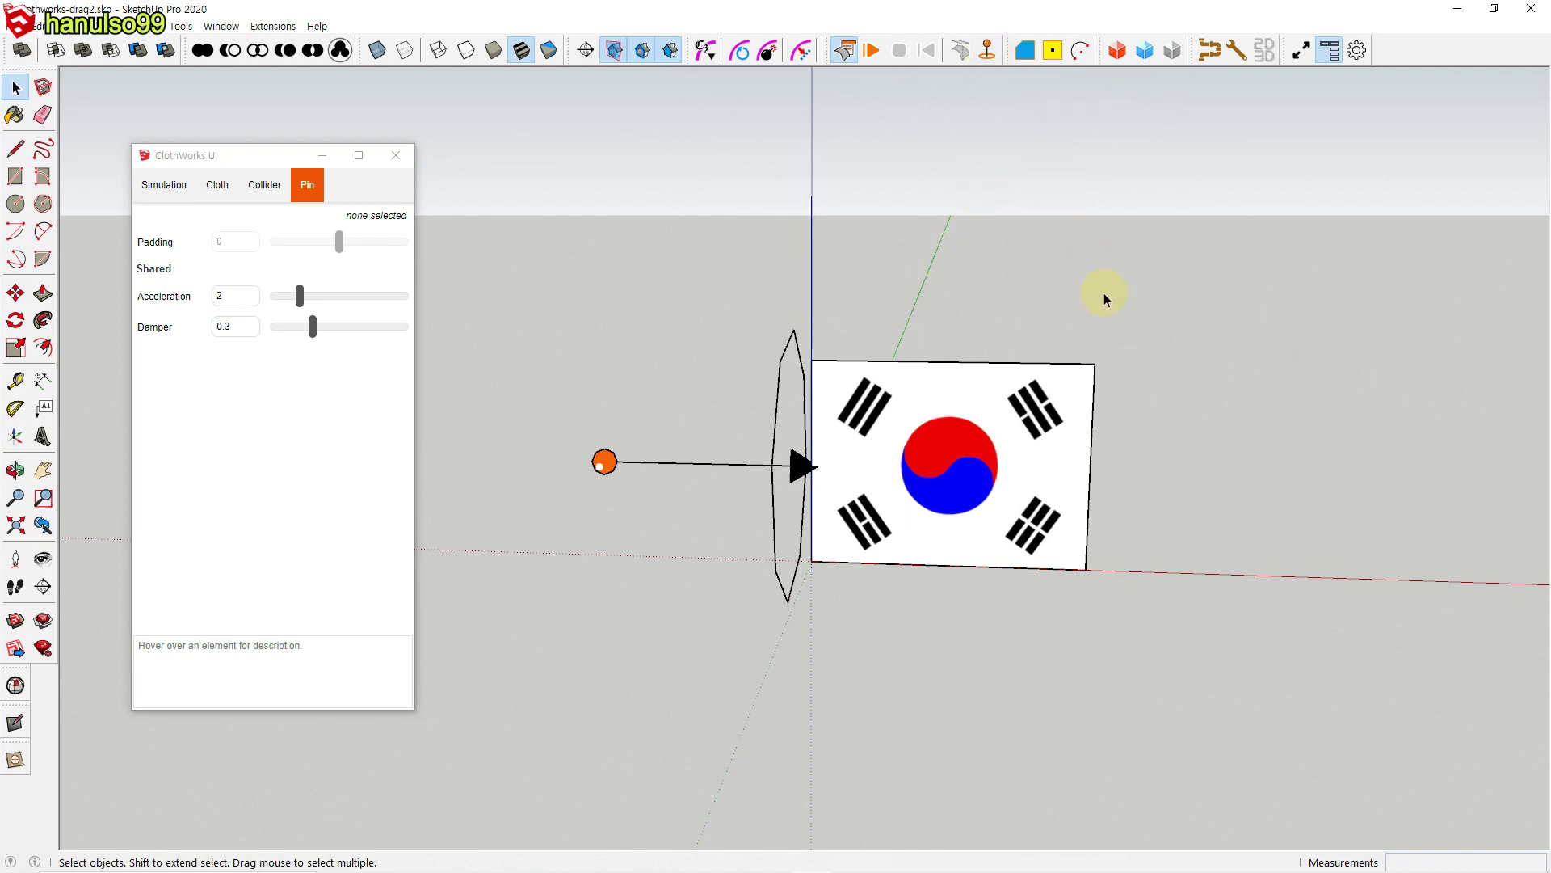
# Step: Delete the flag's arrow pin and draw a narrow full-height rectangle along the edge it was holding
pyautogui.click(604, 462)
pyautogui.click(677, 582)
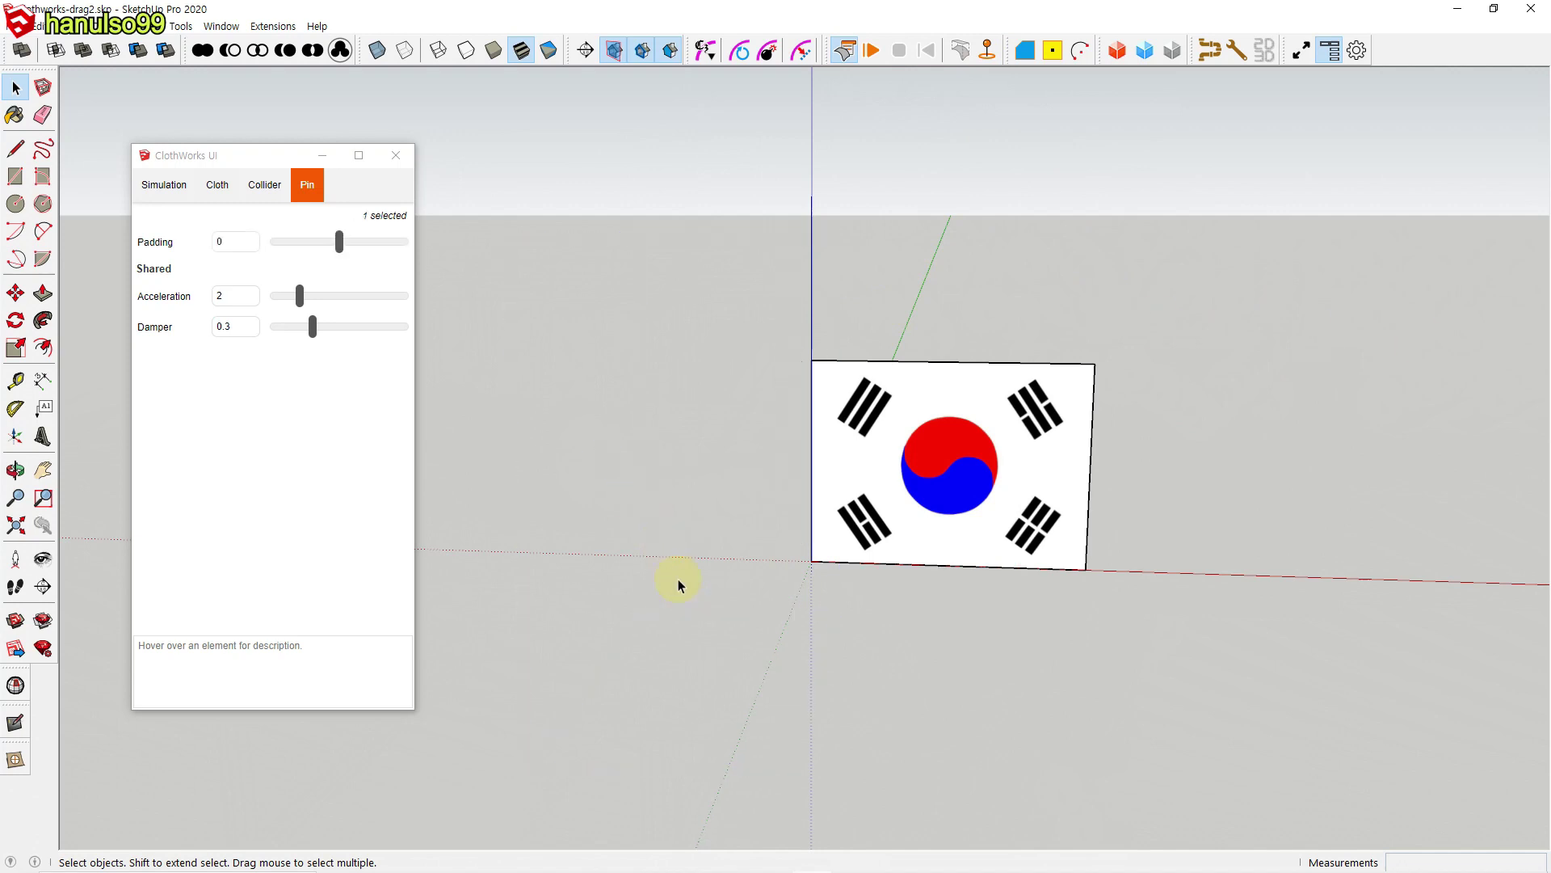
pyautogui.scroll(5, 873, 426)
pyautogui.press('r')
pyautogui.click(700, 241)
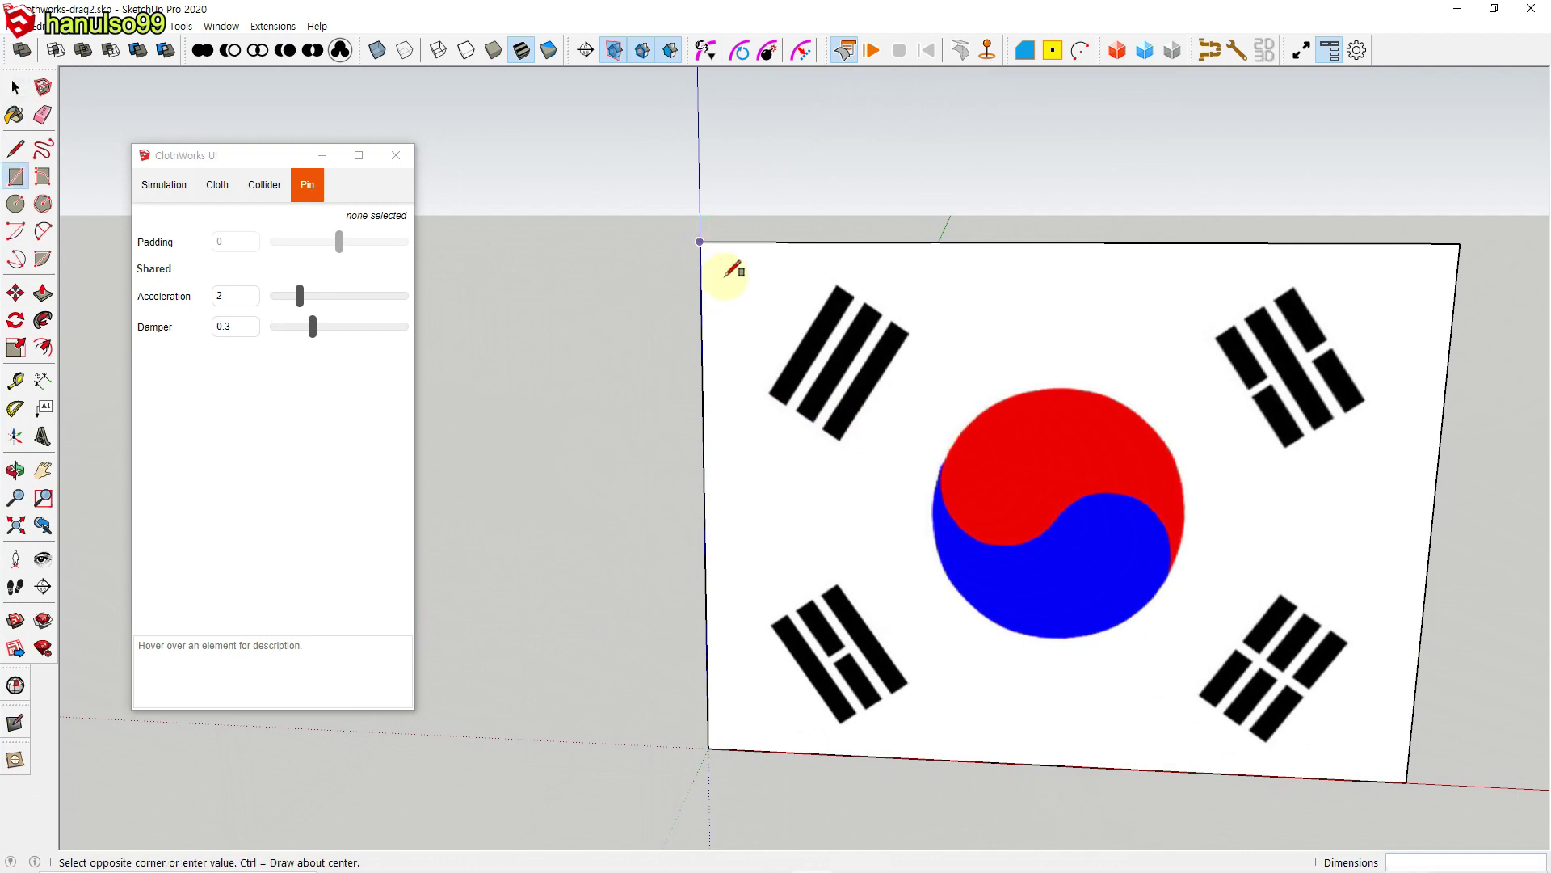
pyautogui.click(727, 748)
pyautogui.press('space')
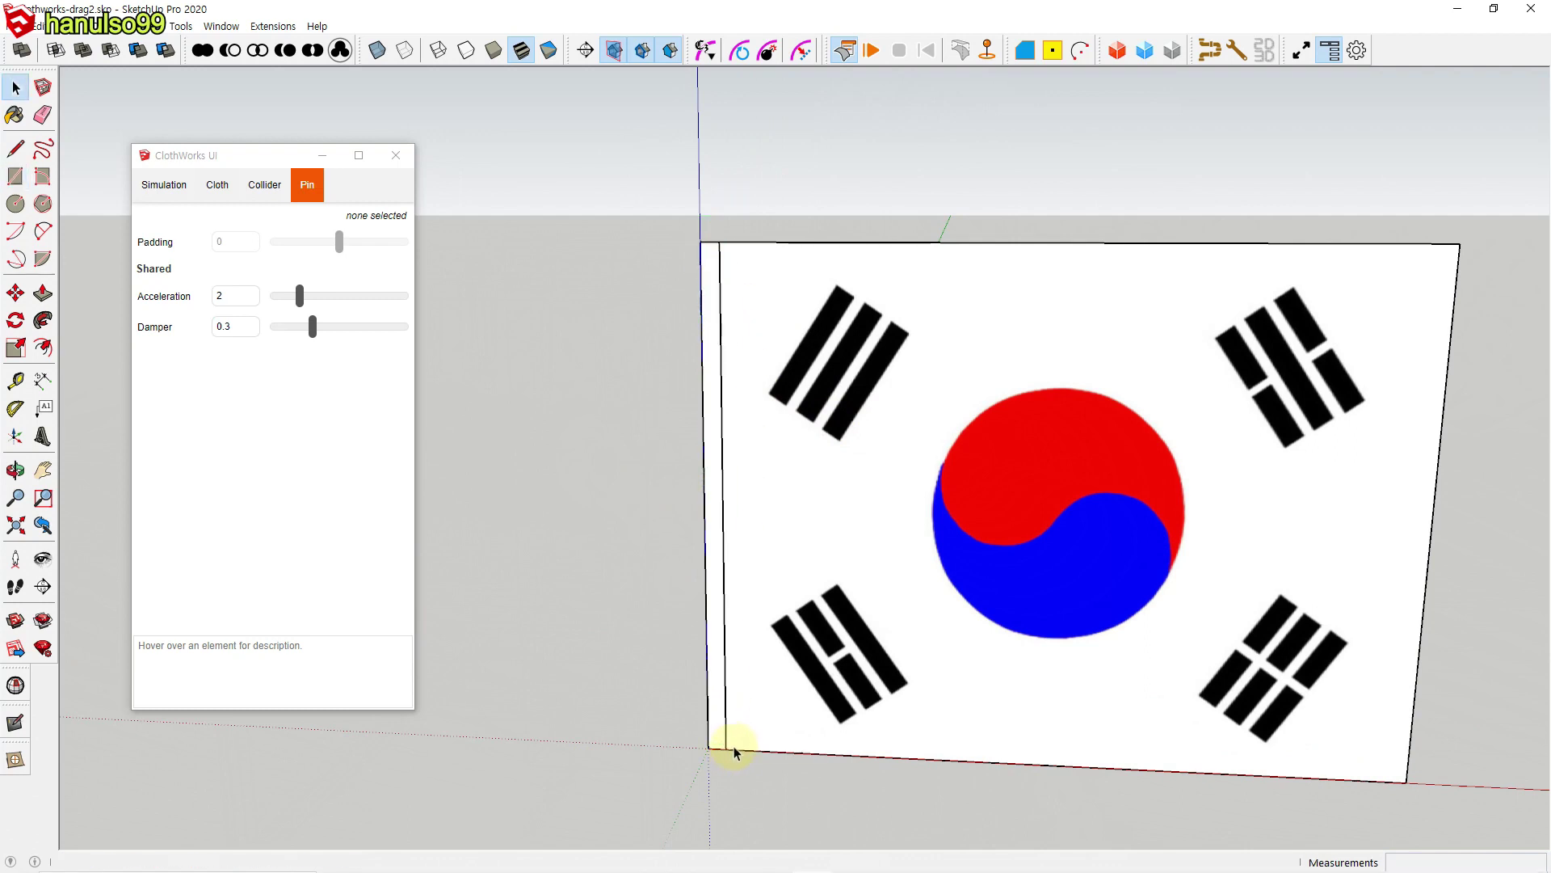
# Step: Group the narrow rectangle and turn it into a ClothWorks pin
pyautogui.scroll(-3, 733, 745)
pyautogui.click(722, 646)
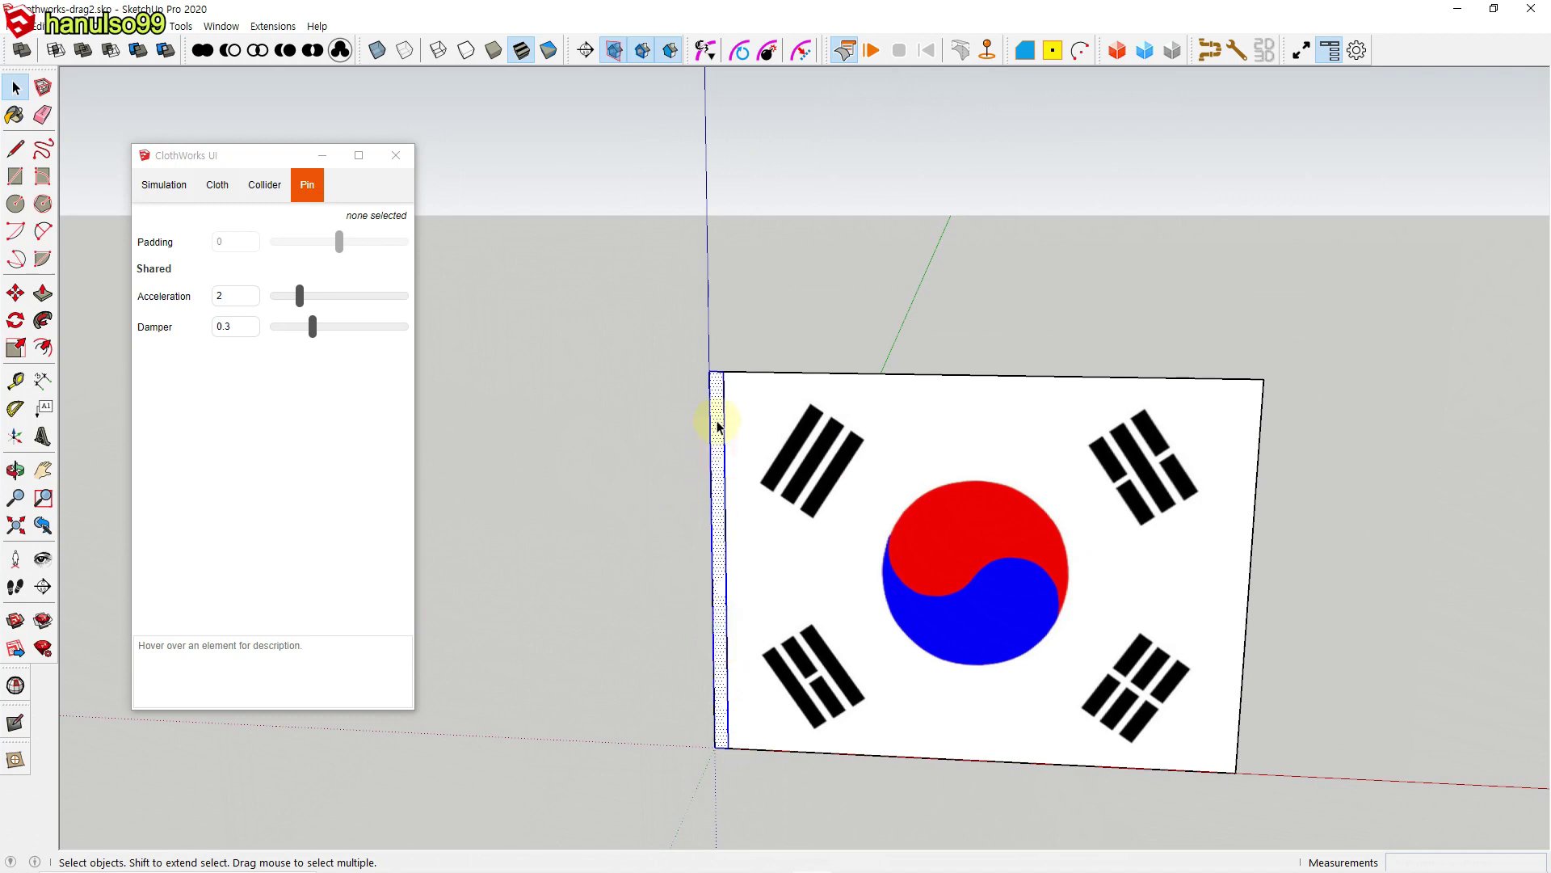
pyautogui.click(845, 311)
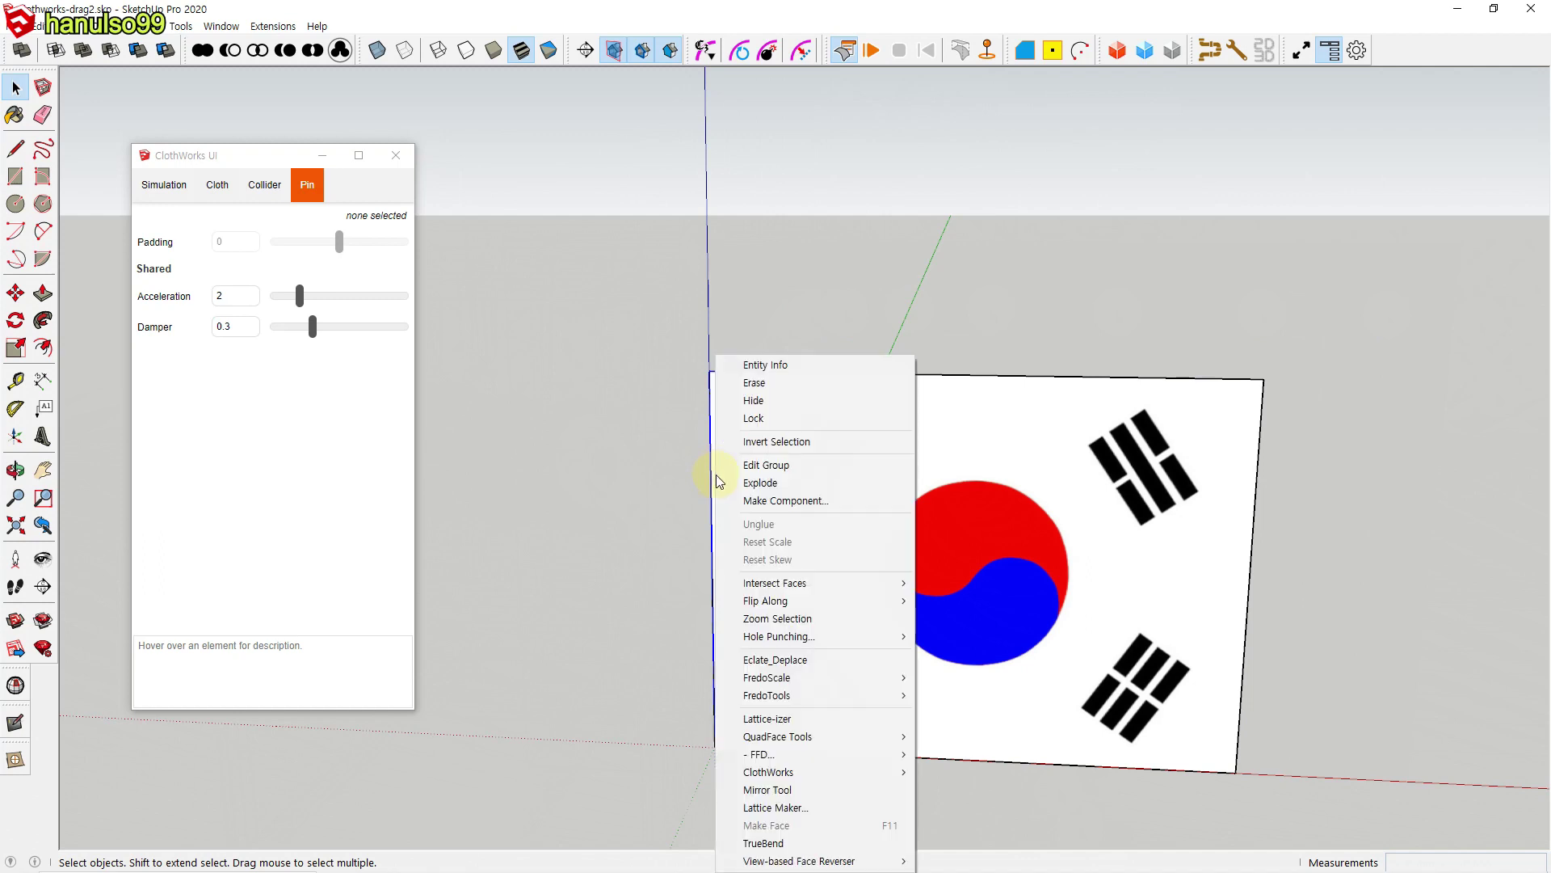
pyautogui.moveTo(793, 775)
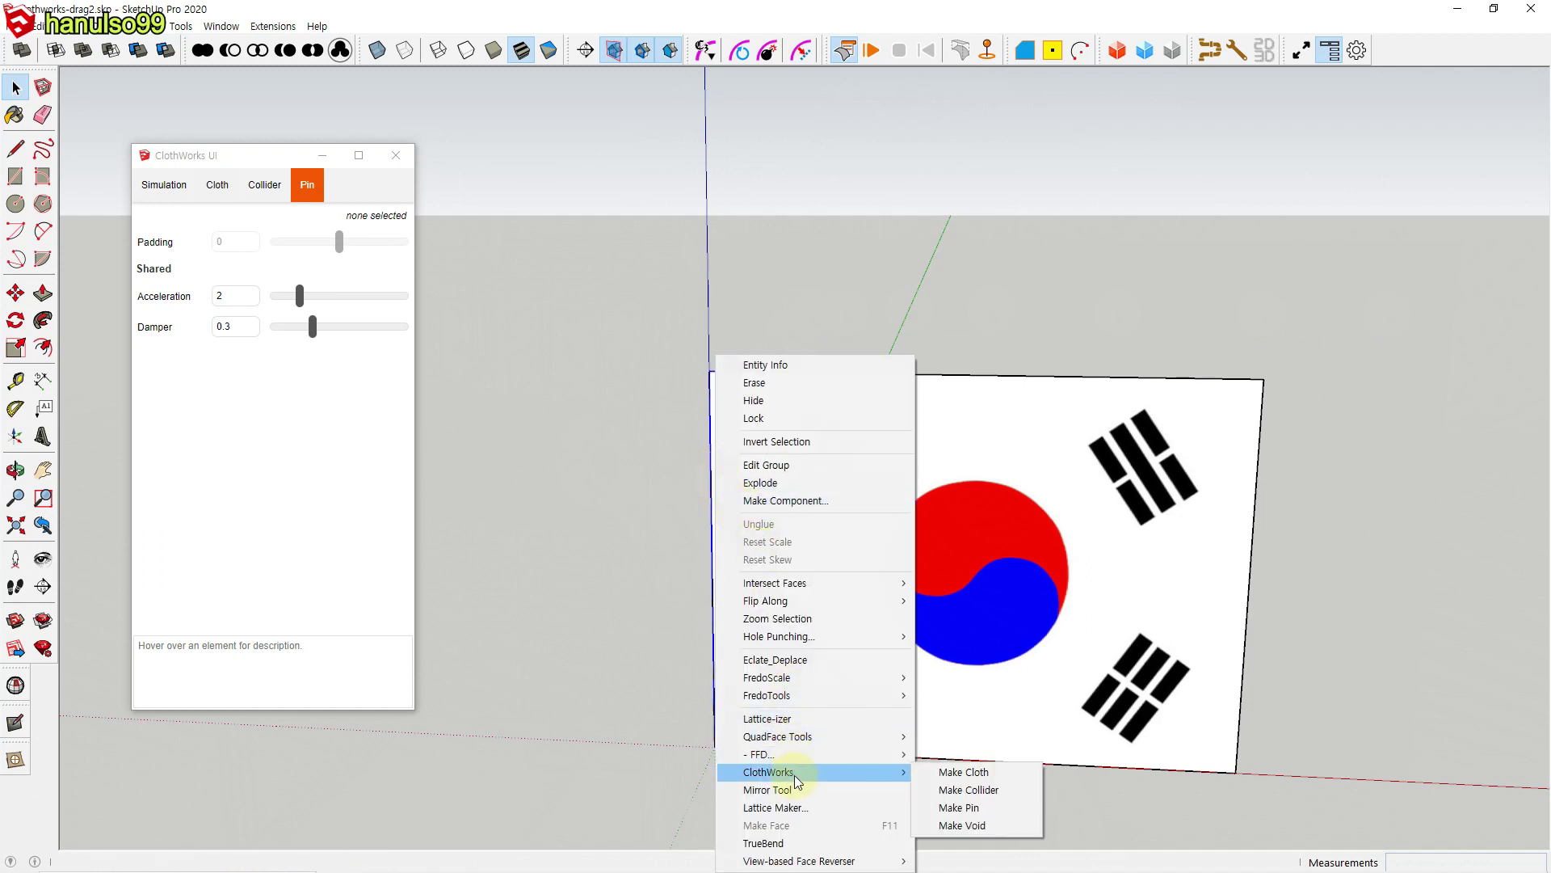
pyautogui.click(970, 811)
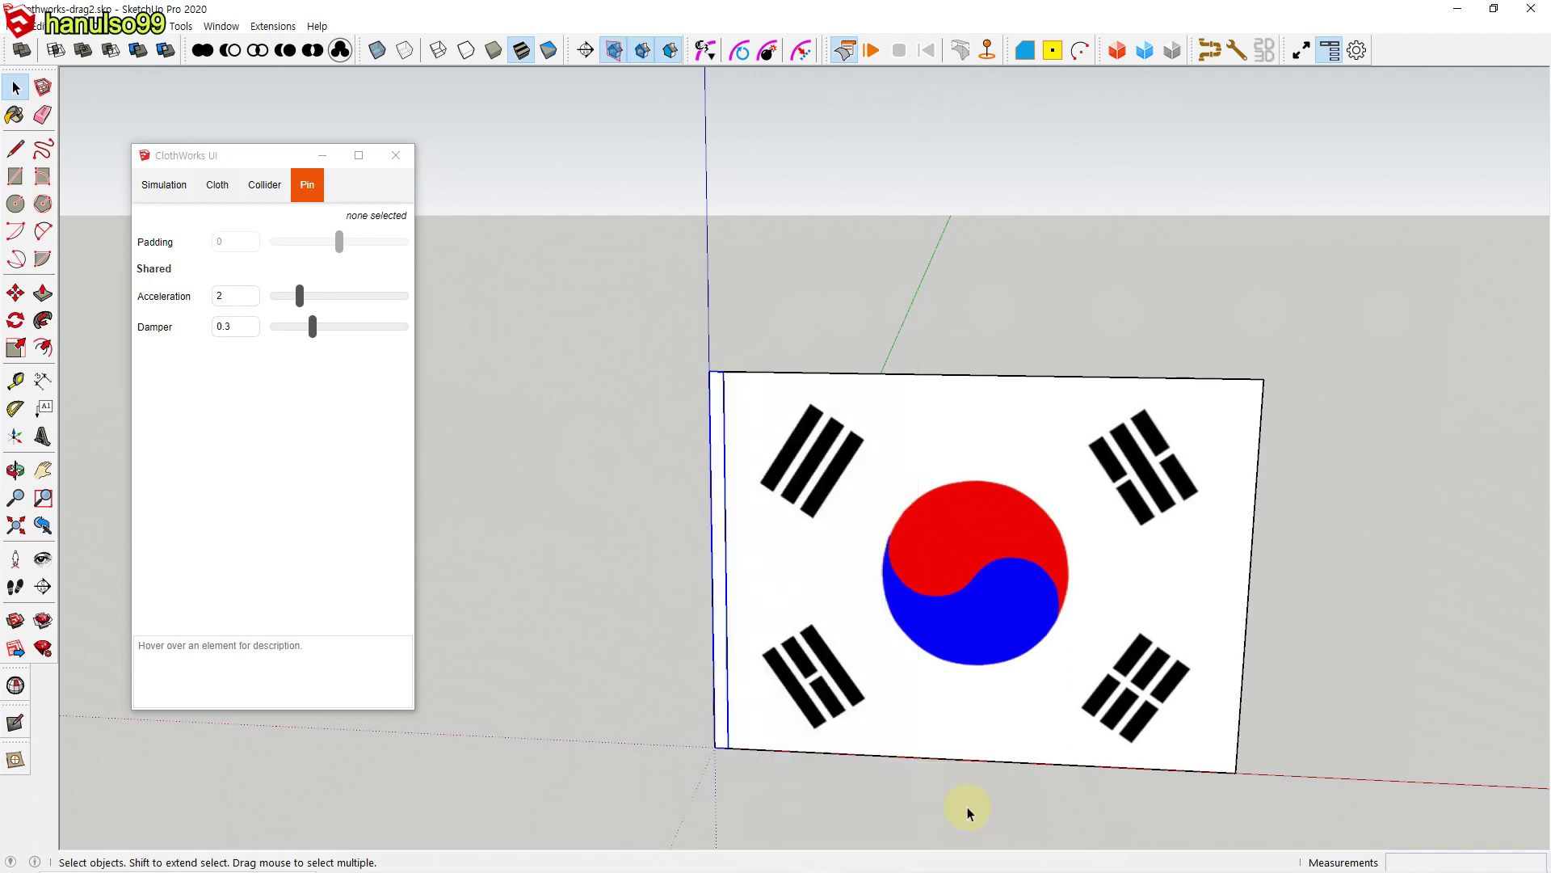
# Step: Run the simulation on the flag with the flat strip as its only pin, and reset it
pyautogui.scroll(-3, 1153, 565)
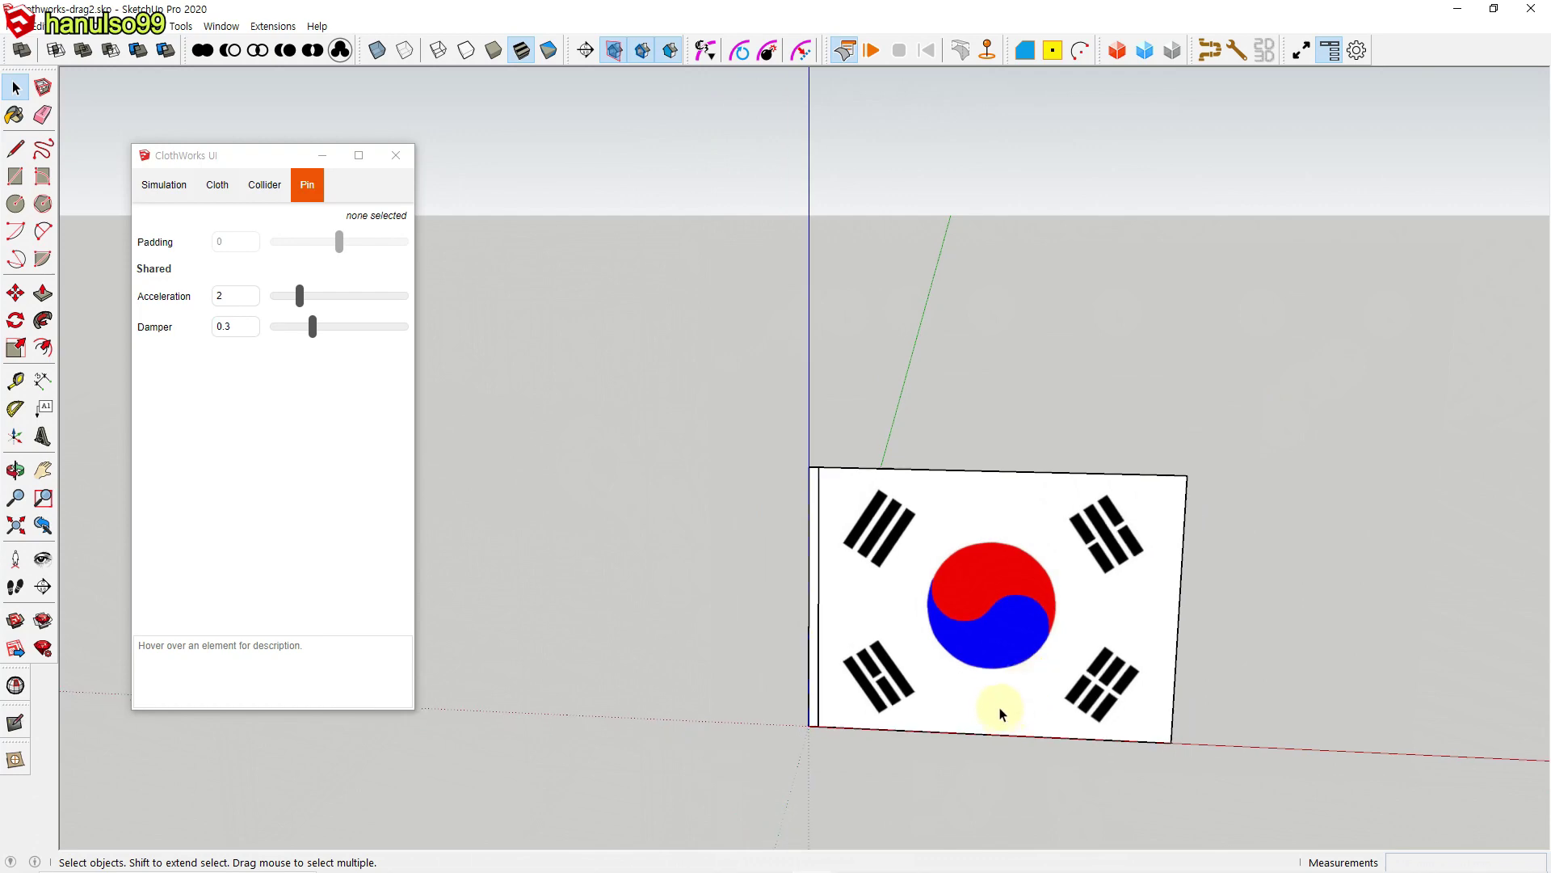
pyautogui.scroll(3, 888, 537)
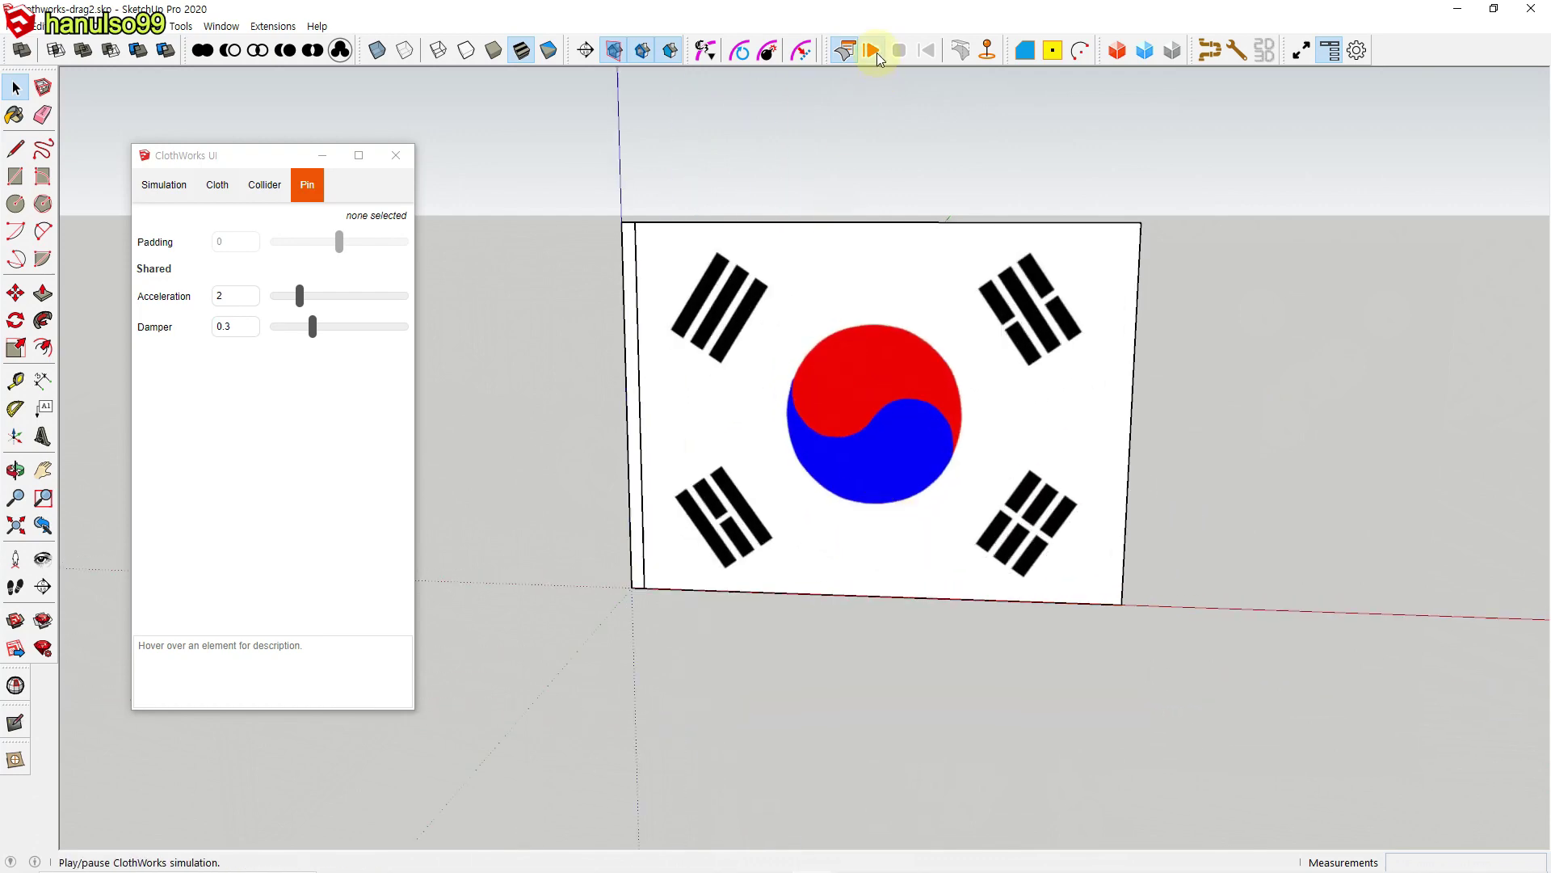
pyautogui.click(872, 52)
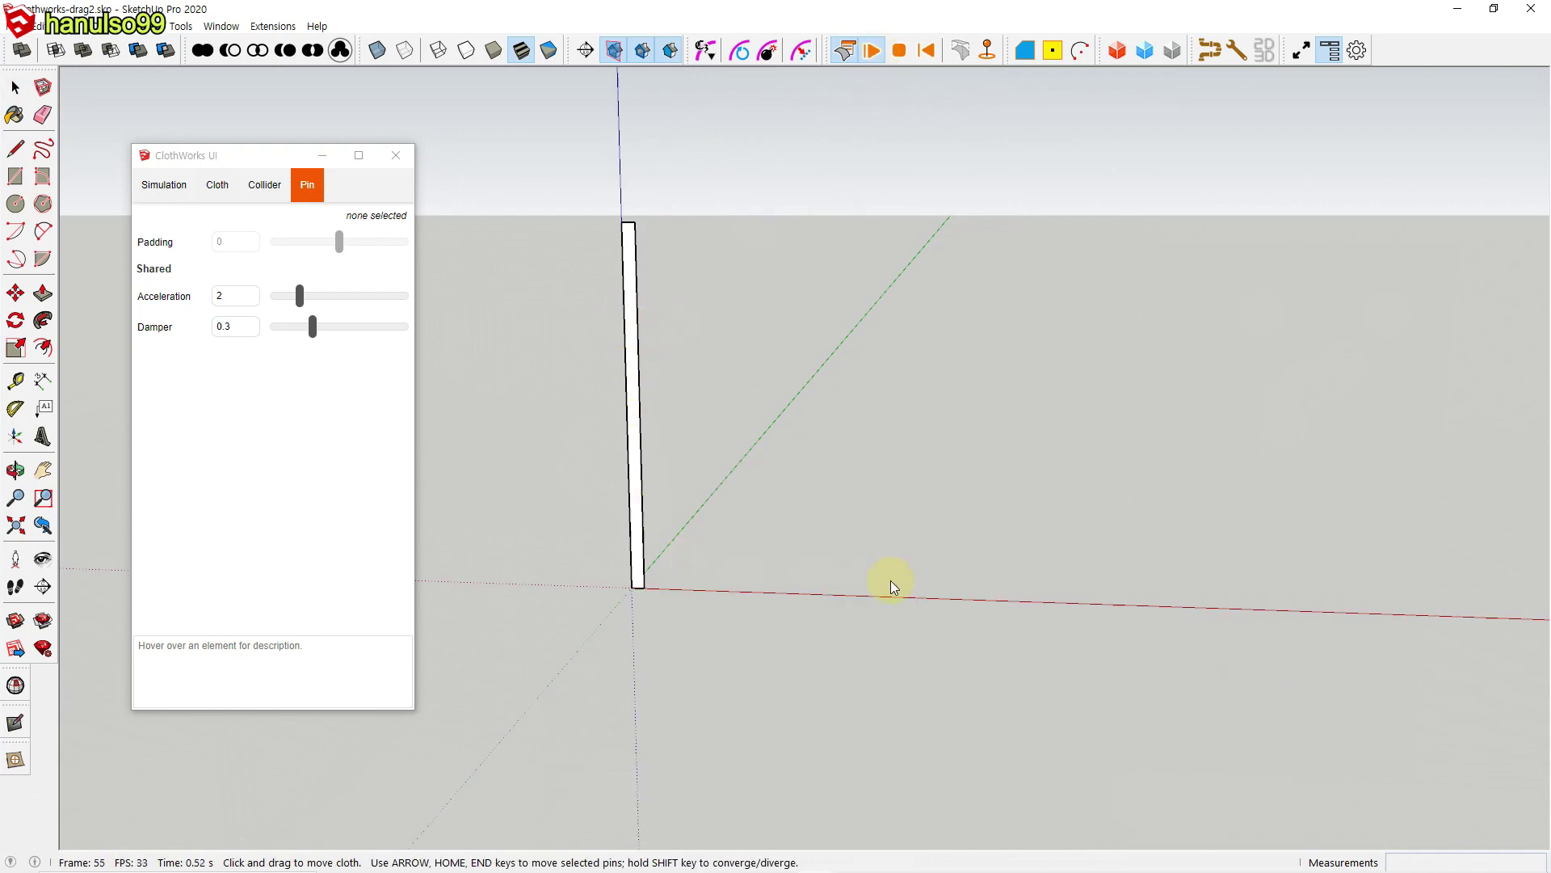
pyautogui.click(927, 50)
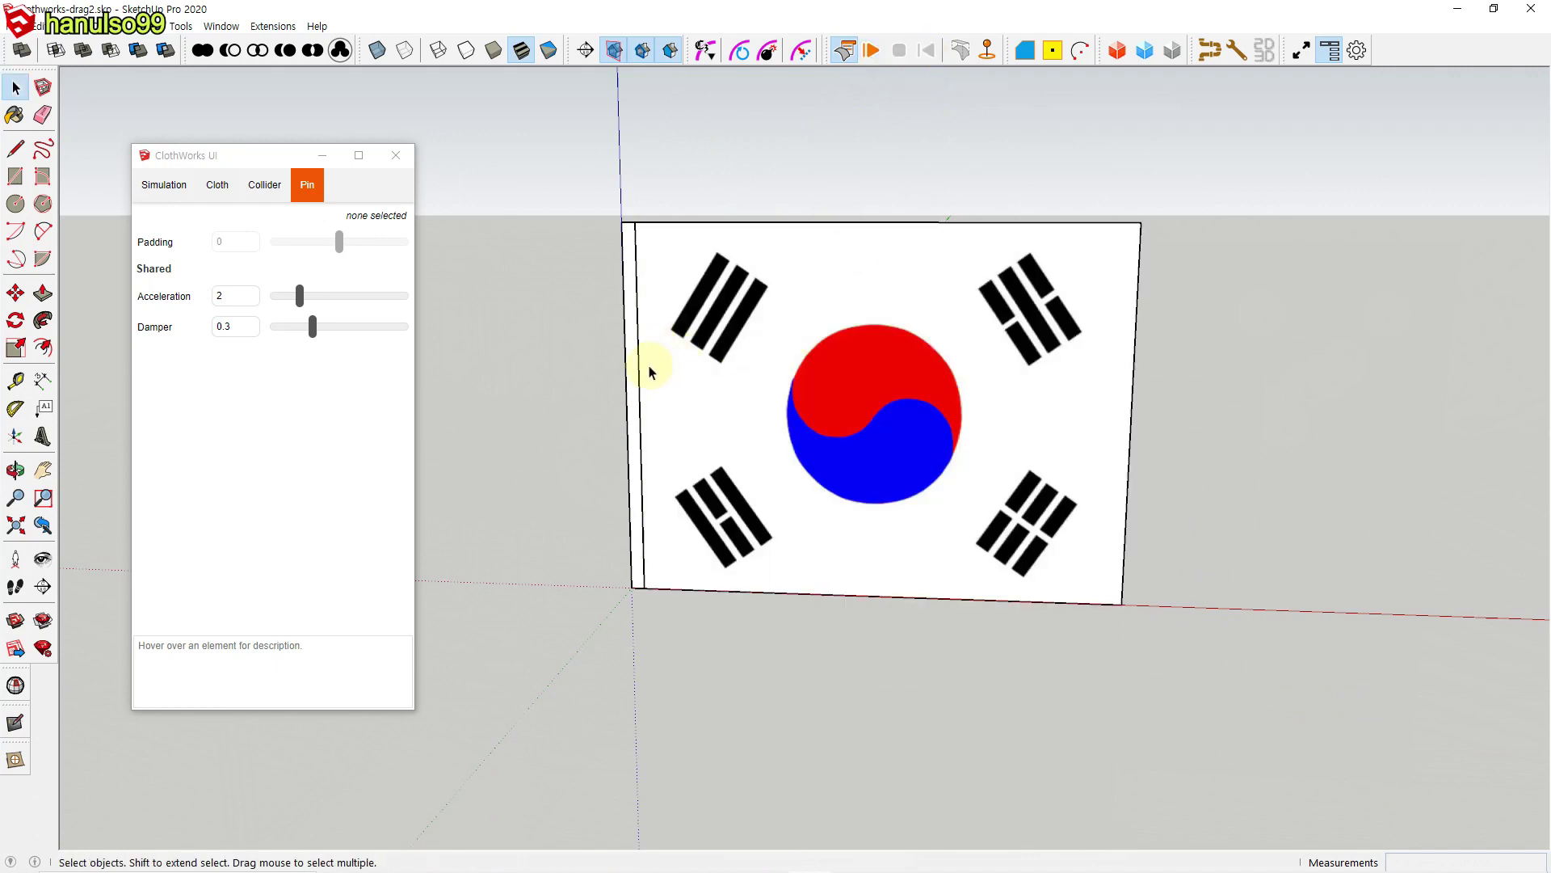
# Step: Push/pull the front and back faces of the flat strip pin to thicken it into a post straddling the flag
pyautogui.click(634, 387)
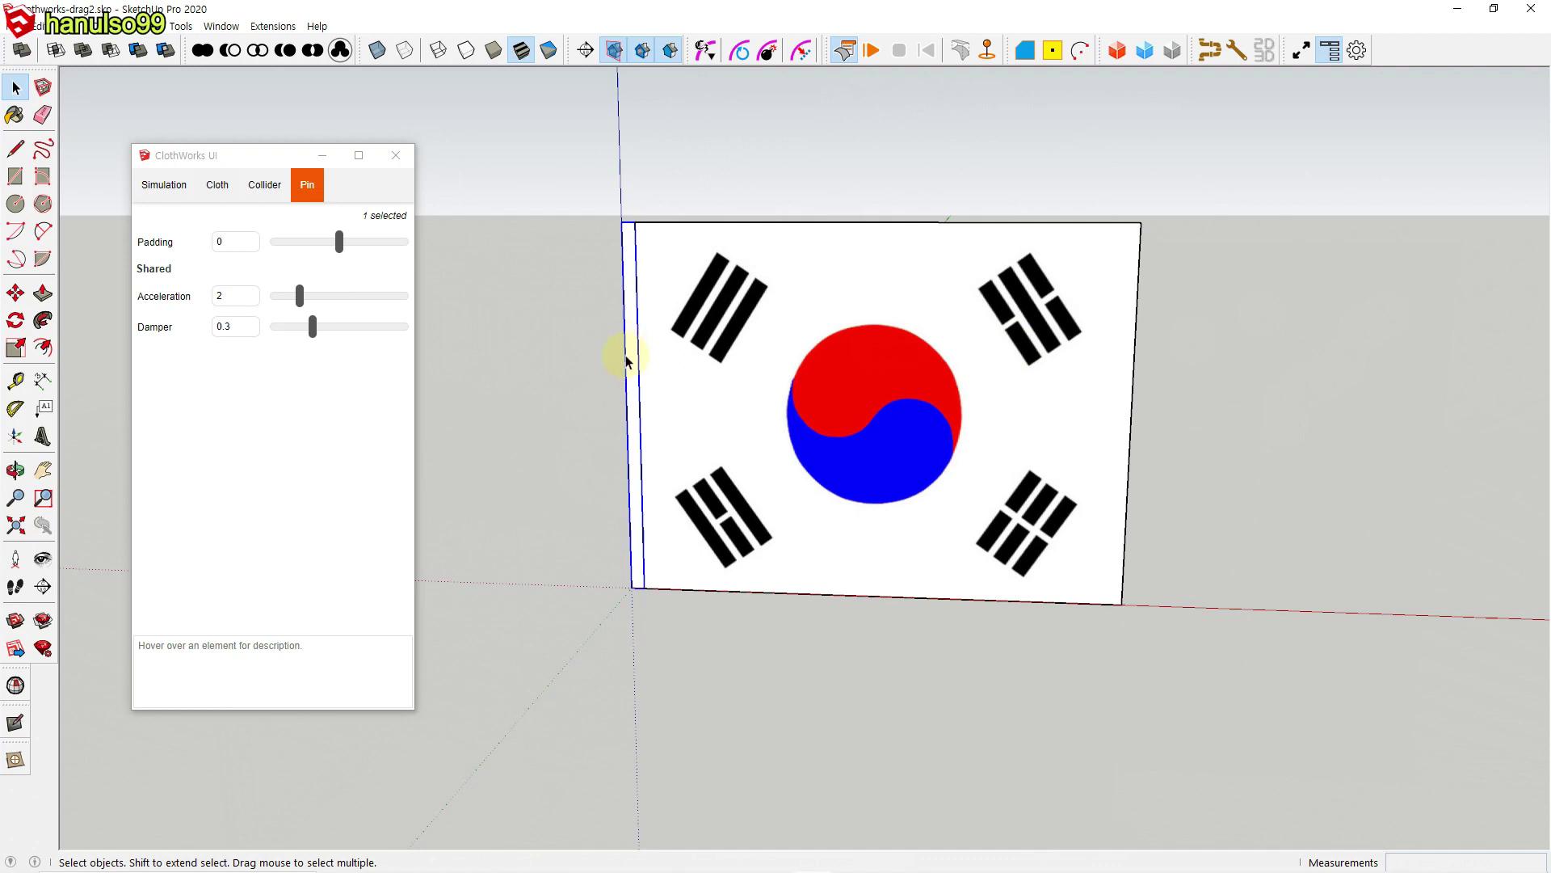
pyautogui.click(606, 391)
pyautogui.moveTo(606, 391); pyautogui.dragTo(691, 423, button='middle')
pyautogui.press('p')
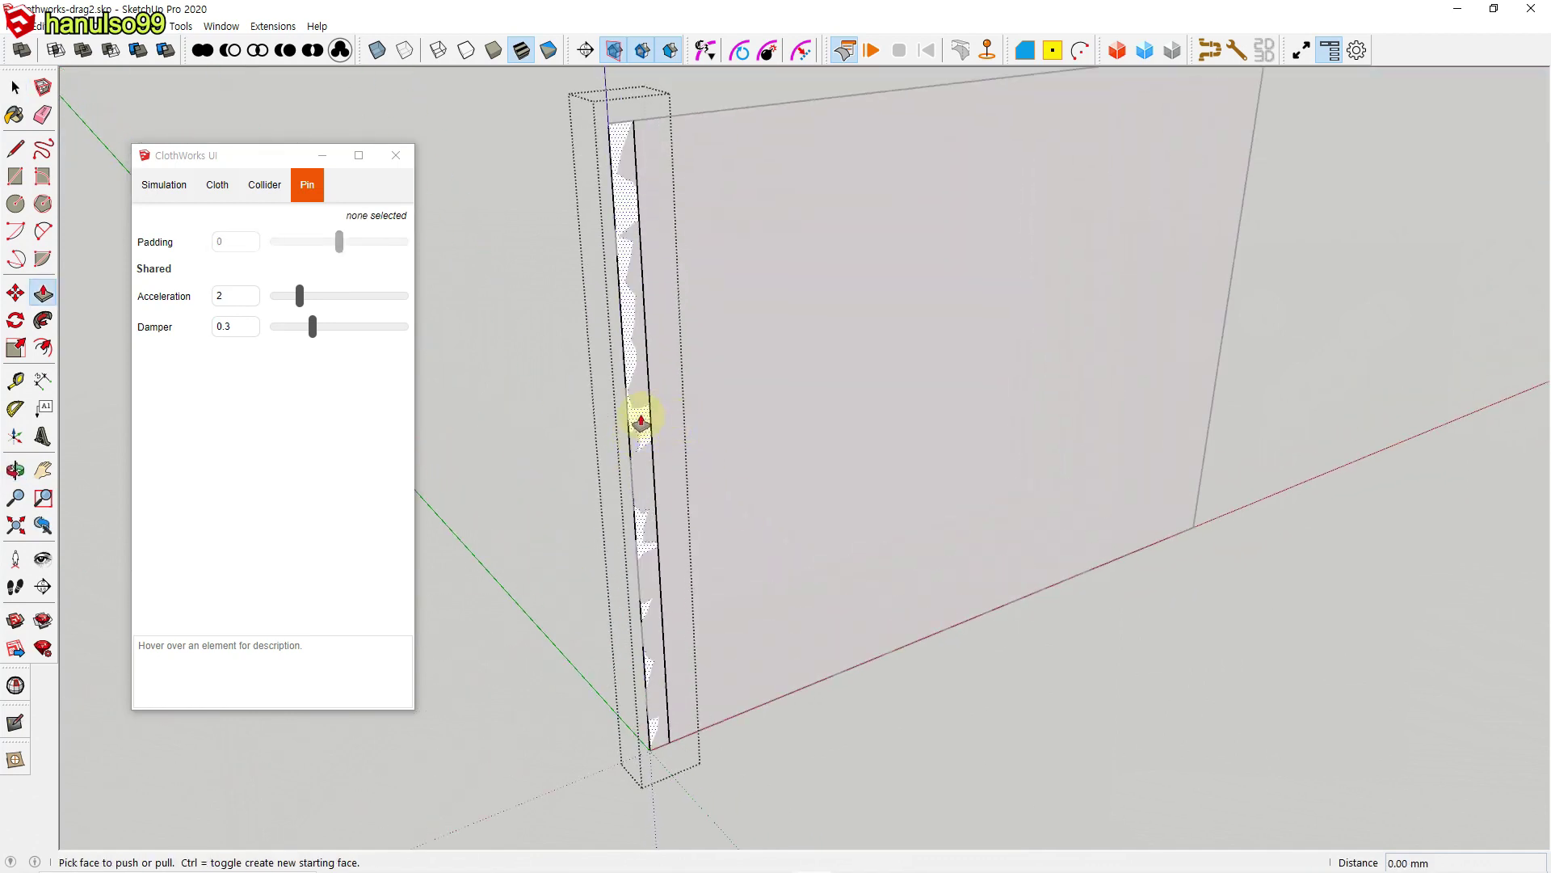
pyautogui.moveTo(646, 429); pyautogui.dragTo(647, 423)
pyautogui.moveTo(965, 537); pyautogui.dragTo(924, 519, button='middle')
pyautogui.moveTo(882, 492); pyautogui.dragTo(845, 509)
pyautogui.press('space')
# Step: Move the post pin outward along the flag's upper edge by about half its width
pyautogui.moveTo(1083, 475); pyautogui.dragTo(790, 128, button='middle')
pyautogui.scroll(5, 686, 197)
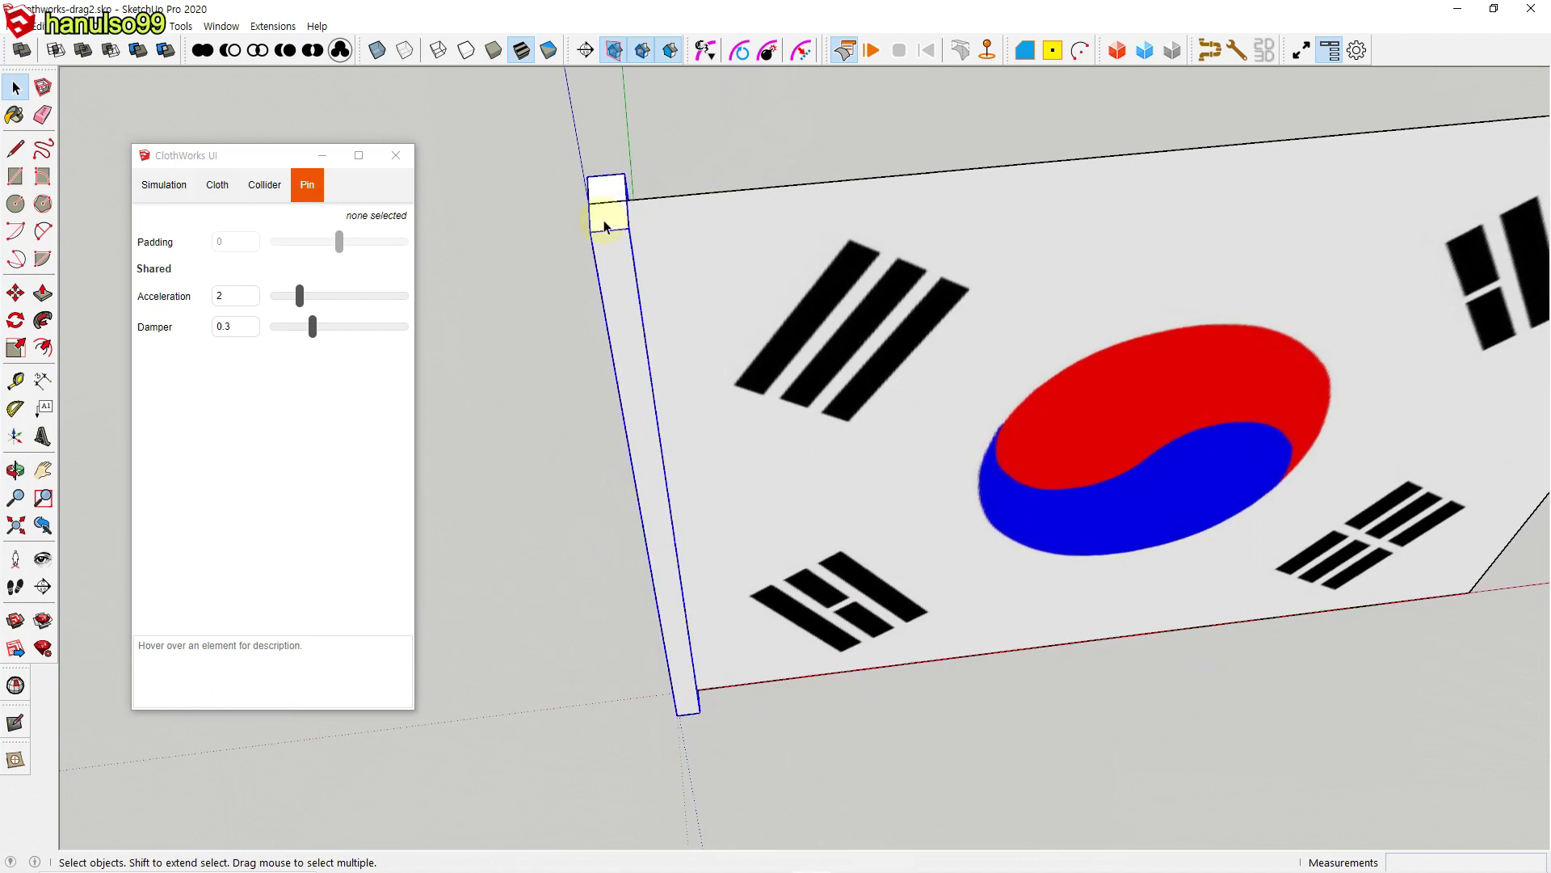
pyautogui.click(604, 227)
pyautogui.scroll(2, 667, 240)
pyautogui.press('m')
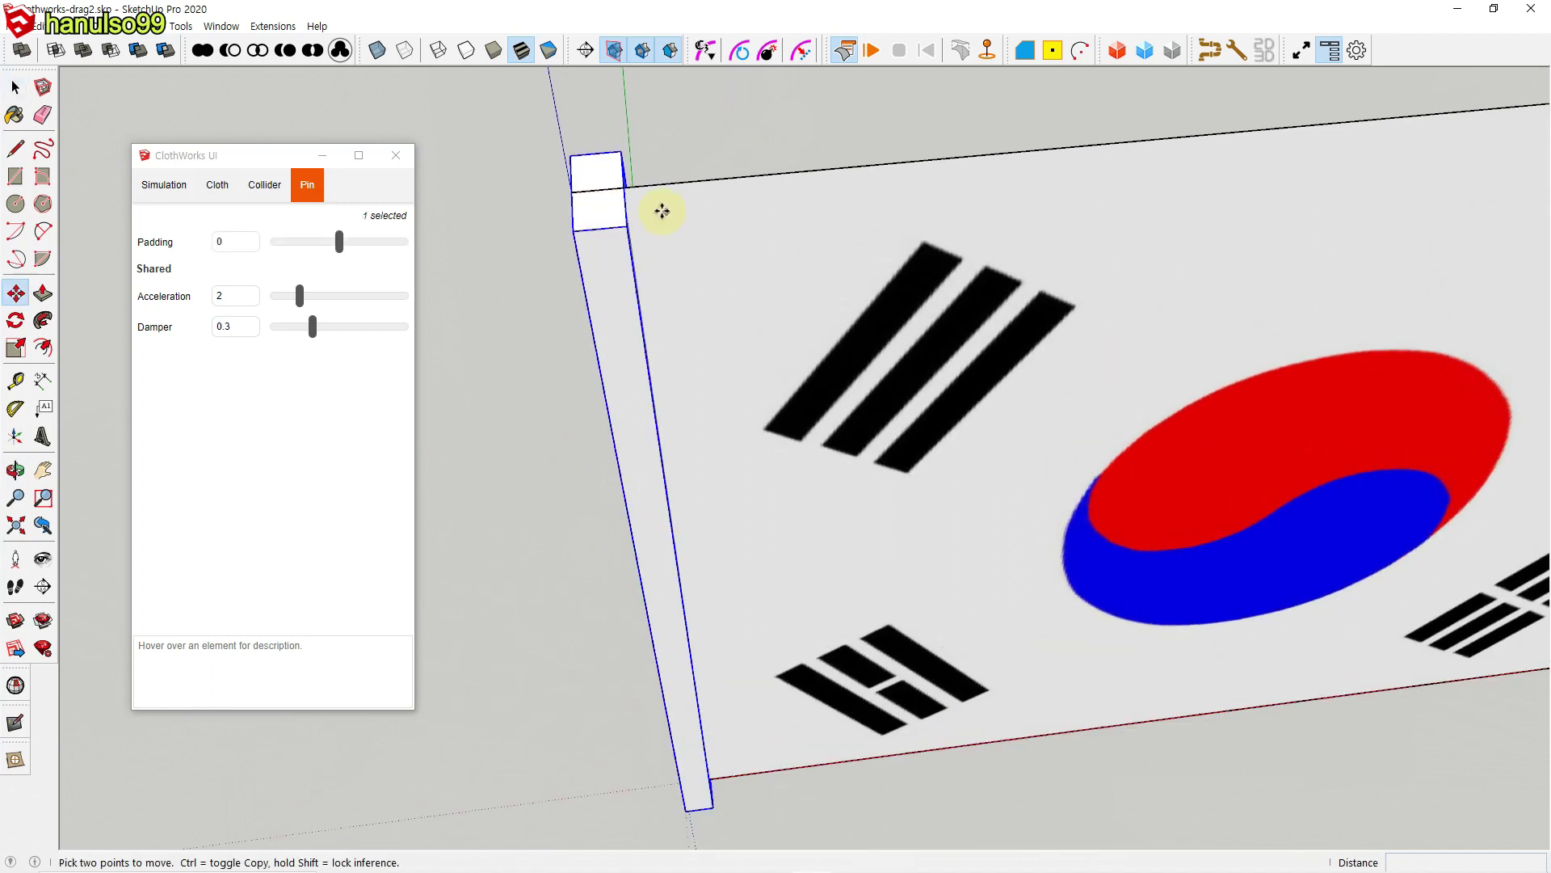
pyautogui.click(627, 187)
pyautogui.click(603, 187)
pyautogui.press('space')
# Step: Run the simulation on the flag with the thickened post as its pin, and reset it
pyautogui.scroll(-3, 668, 235)
pyautogui.moveTo(668, 235); pyautogui.dragTo(775, 436, button='middle')
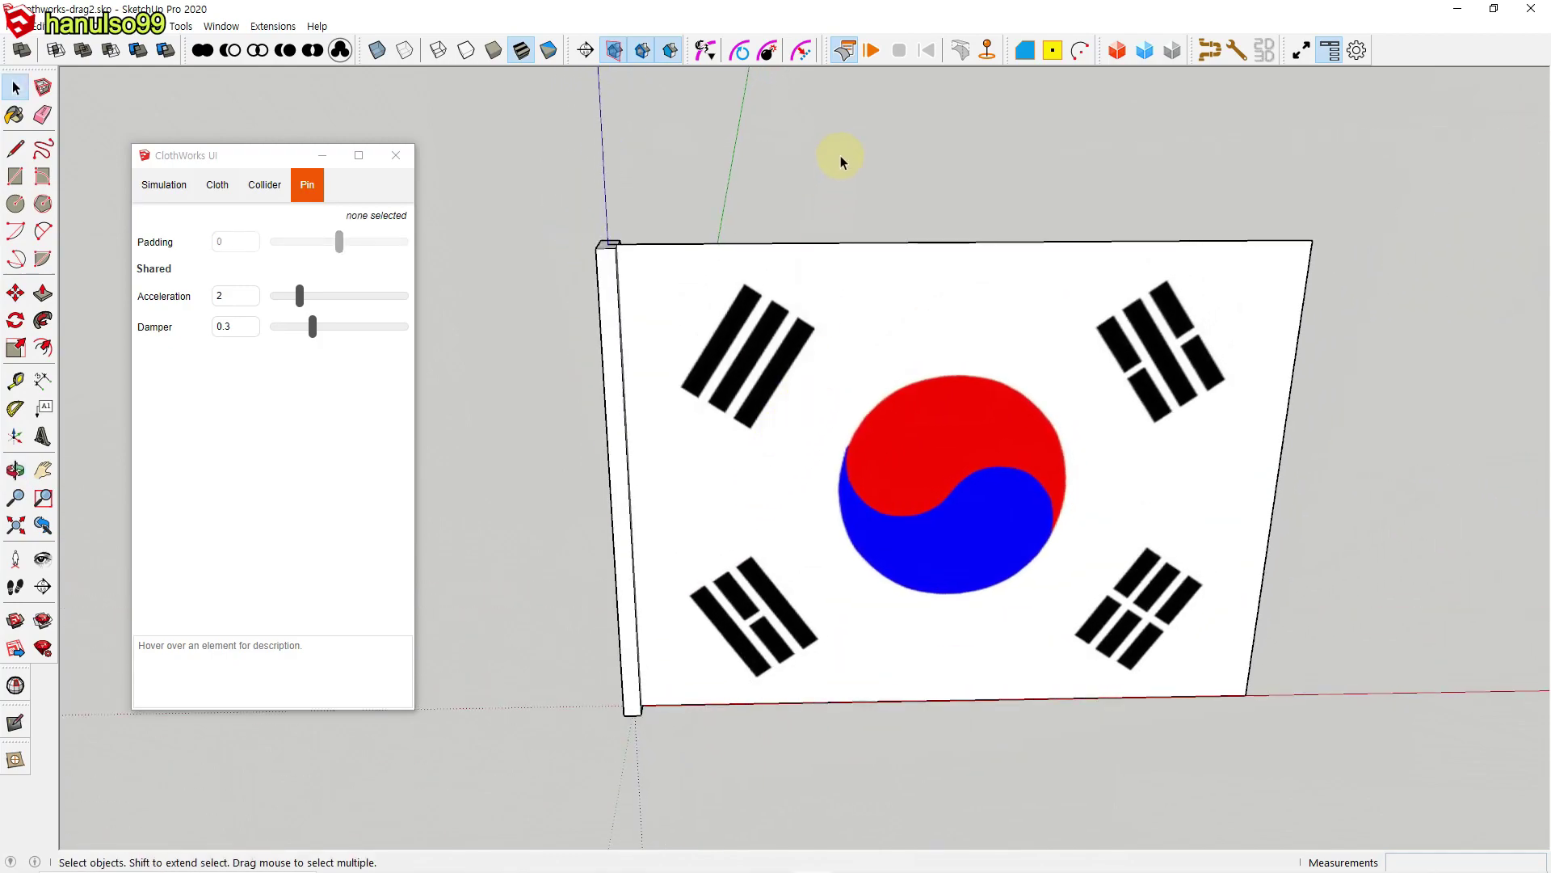
pyautogui.click(868, 53)
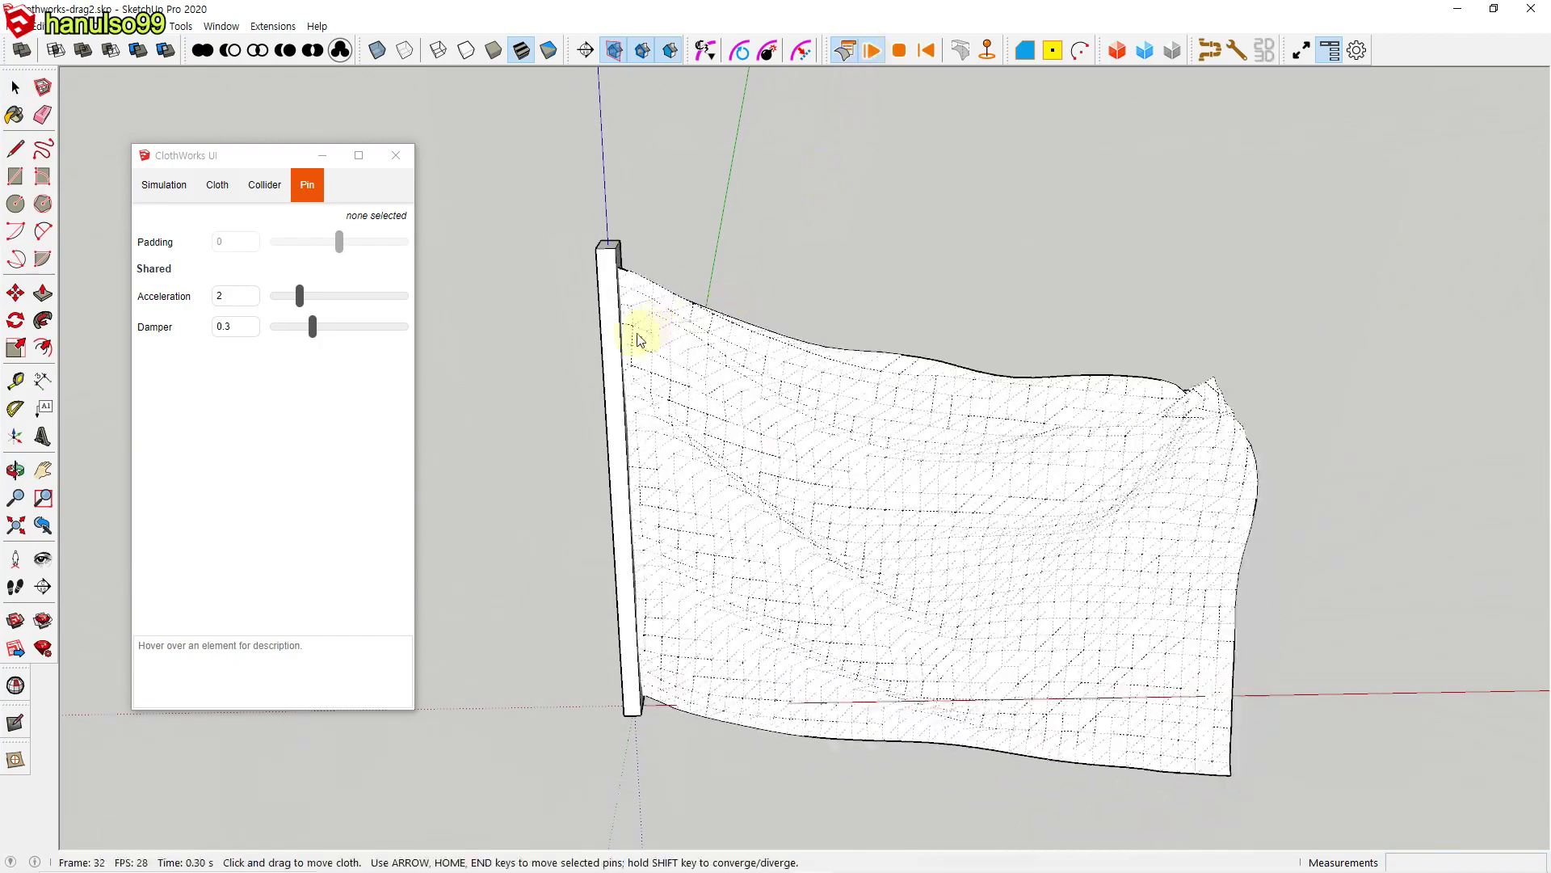
pyautogui.moveTo(624, 291)
pyautogui.mouseDown()
pyautogui.moveTo(651, 641)
pyautogui.moveTo(641, 692)
pyautogui.moveTo(624, 272)
pyautogui.moveTo(682, 682)
pyautogui.moveTo(637, 709)
pyautogui.mouseUp()
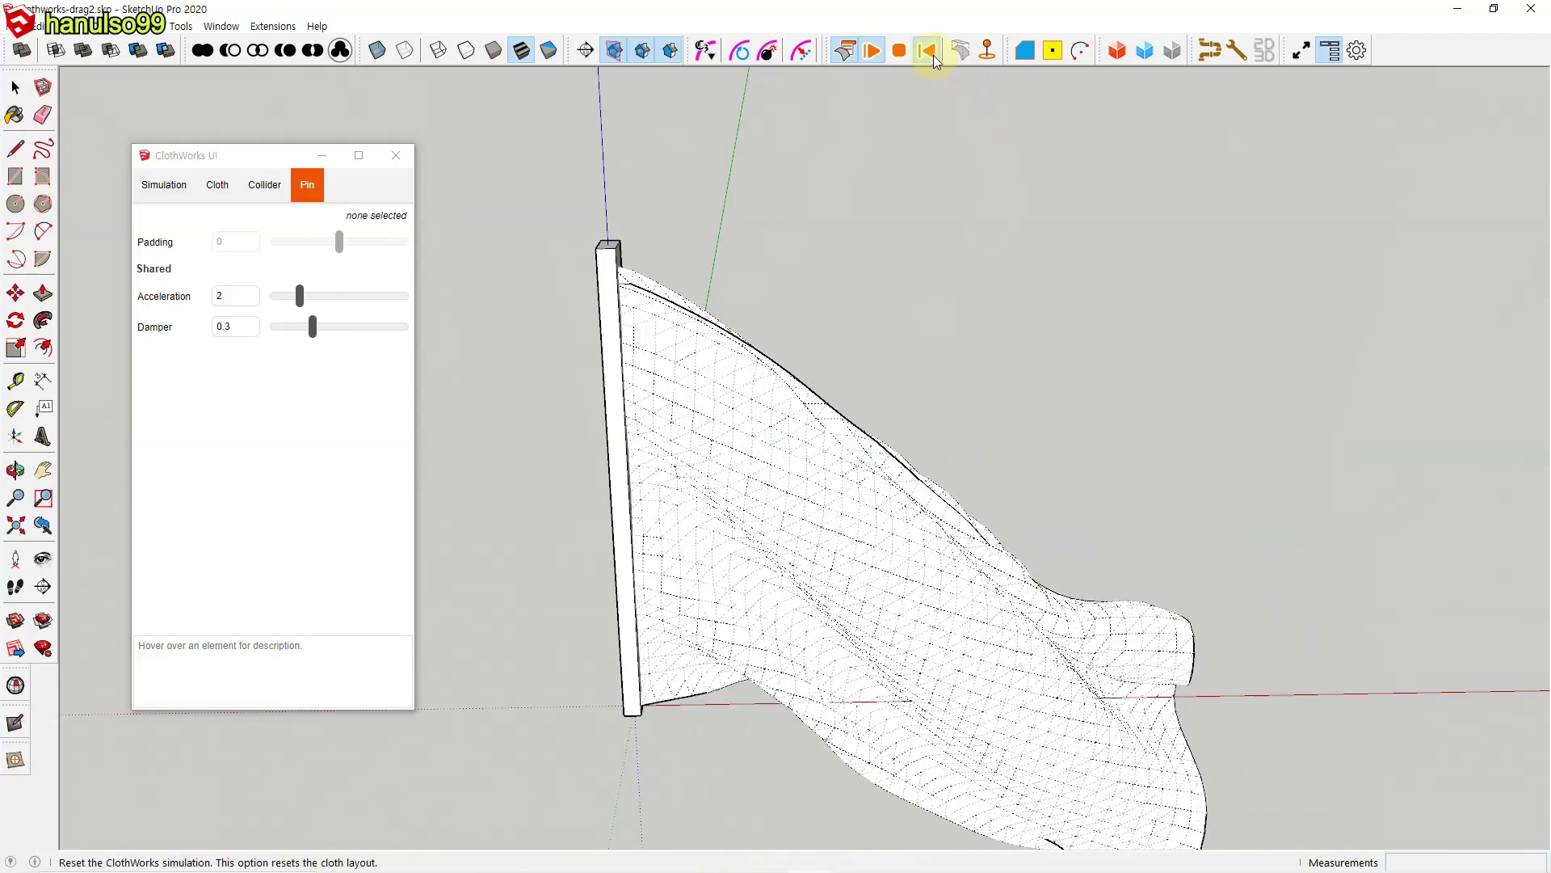
pyautogui.click(927, 51)
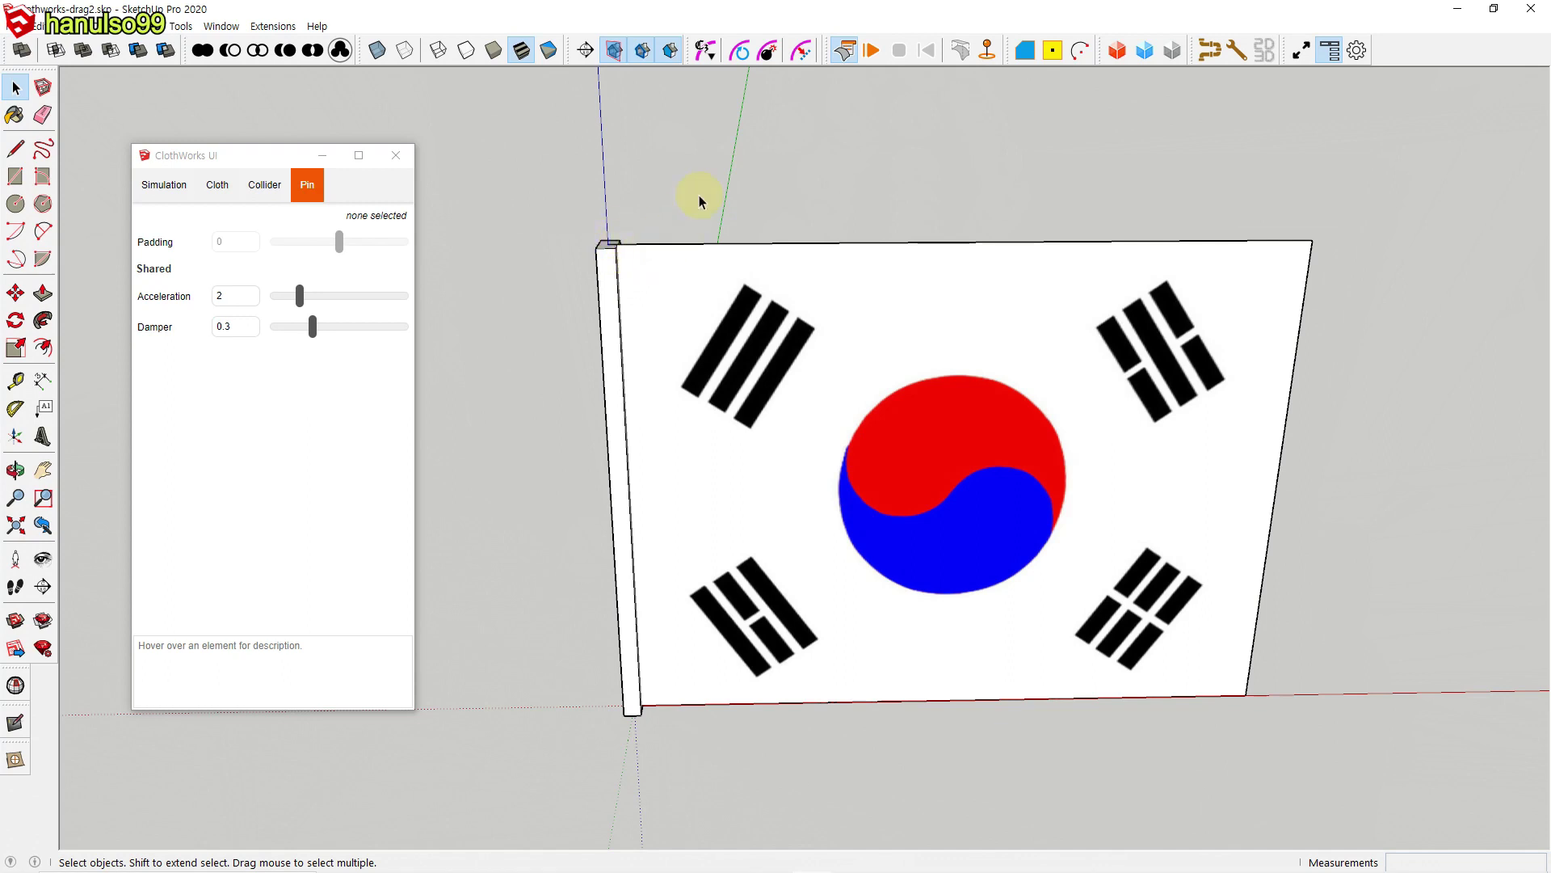
# Step: Push/pull the upper end face of the post pin to extend it slightly above the flag
pyautogui.doubleClick(610, 307)
pyautogui.moveTo(652, 180); pyautogui.dragTo(638, 312, button='middle')
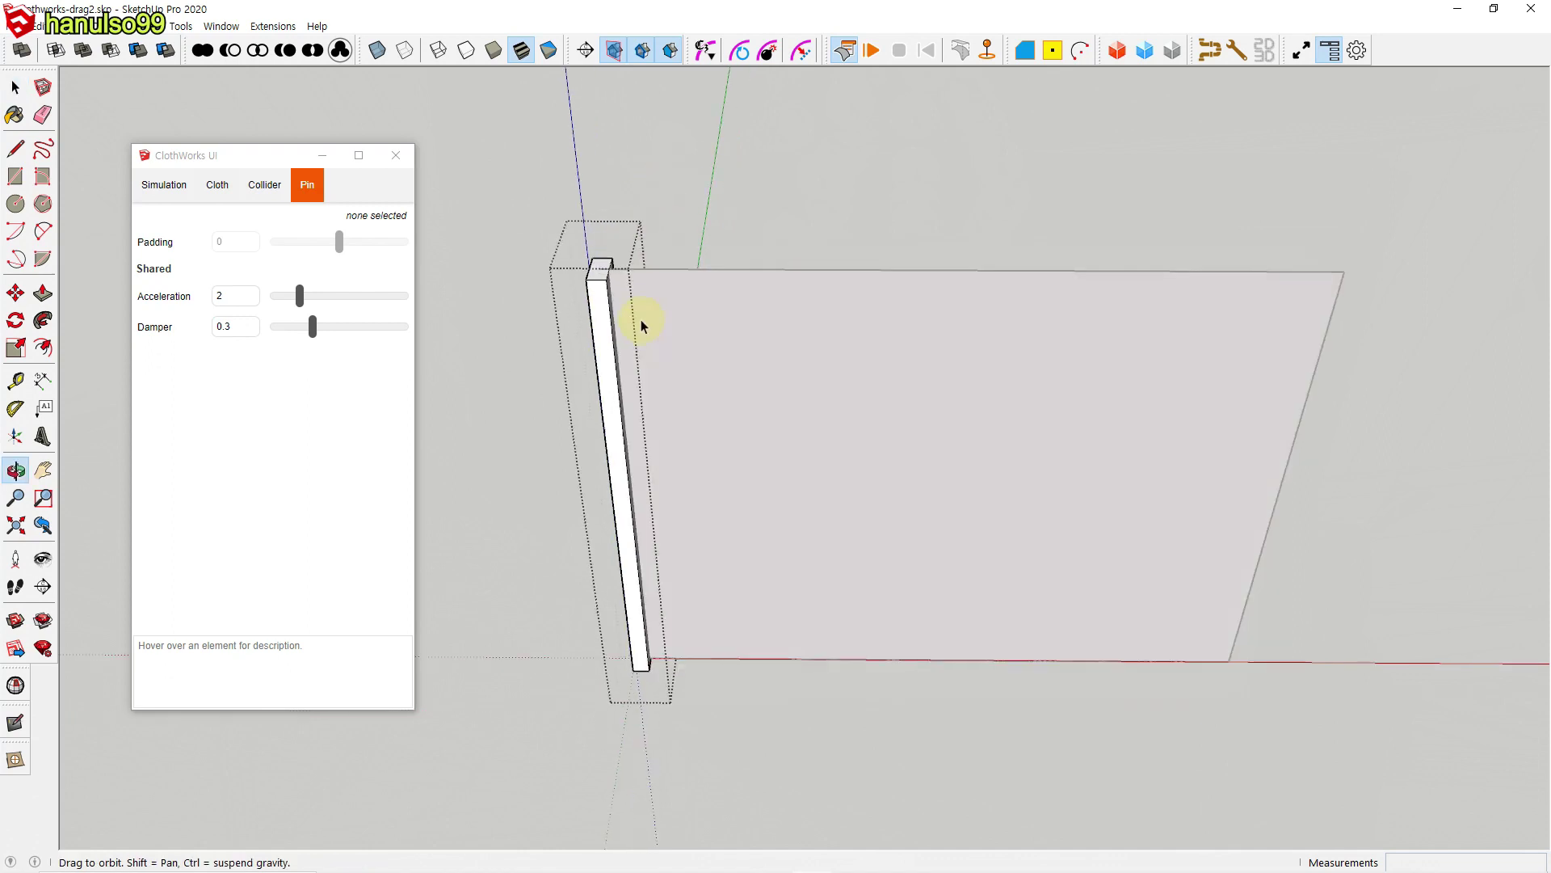
pyautogui.scroll(5, 641, 294)
pyautogui.press('p')
pyautogui.moveTo(577, 259); pyautogui.dragTo(583, 239)
pyautogui.press('space')
# Step: Push/pull the lower end face of the post pin to extend it slightly below the flag
pyautogui.scroll(-5, 588, 235)
pyautogui.moveTo(606, 302); pyautogui.dragTo(613, 609, button='middle')
pyautogui.scroll(3, 580, 583)
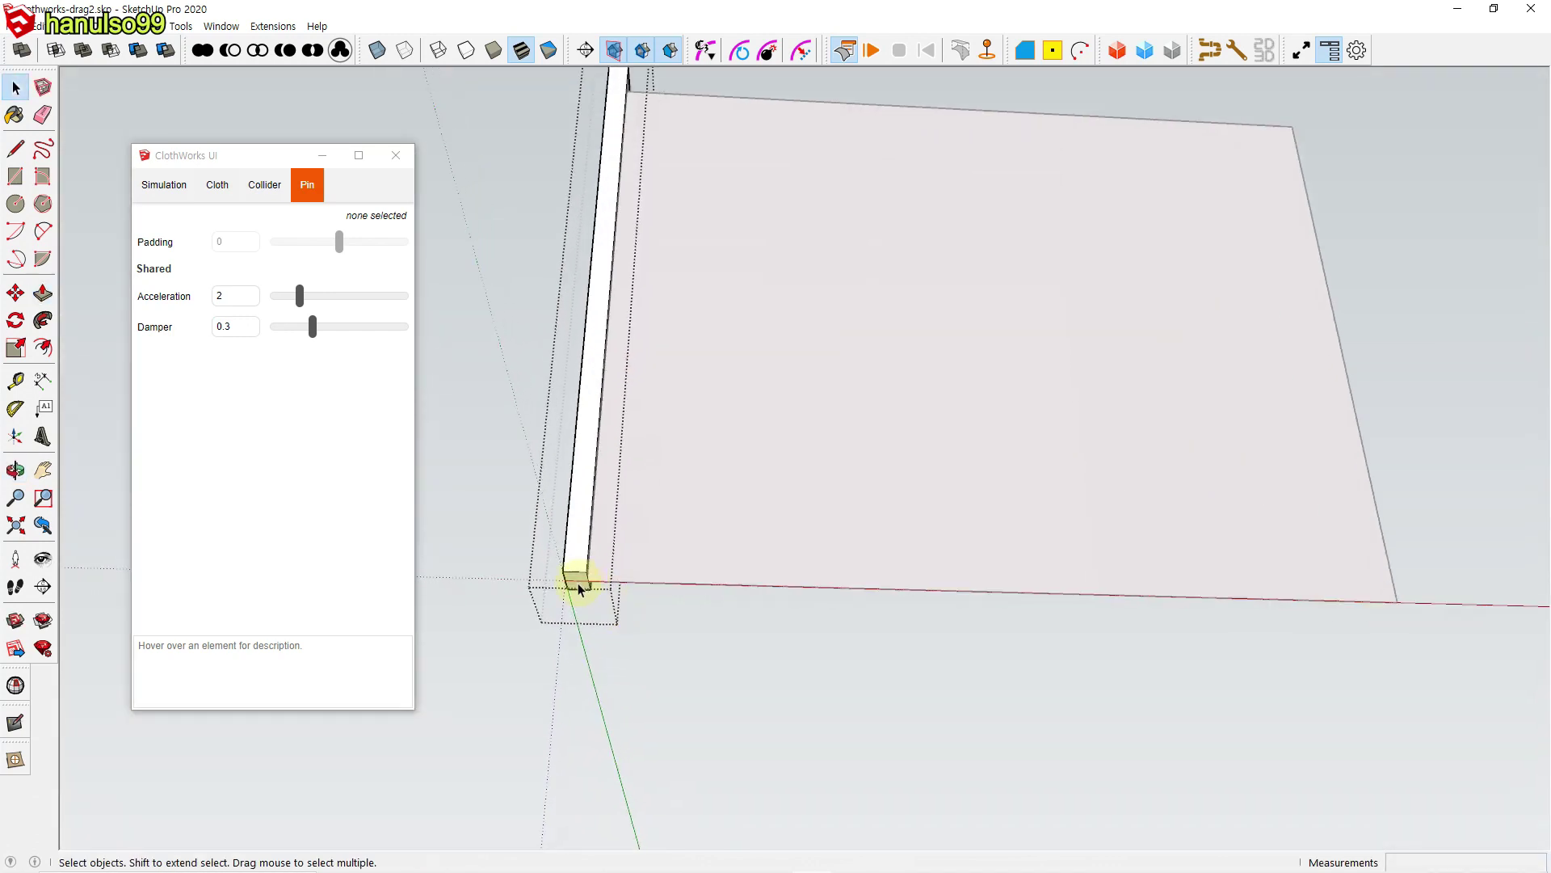
pyautogui.press('p')
pyautogui.moveTo(582, 589); pyautogui.dragTo(578, 595)
pyautogui.press('space')
# Step: Run the simulation on the flag with the lengthened post pin, and reset it
pyautogui.scroll(-3, 710, 647)
pyautogui.moveTo(750, 409); pyautogui.dragTo(768, 473, button='middle')
pyautogui.click(871, 53)
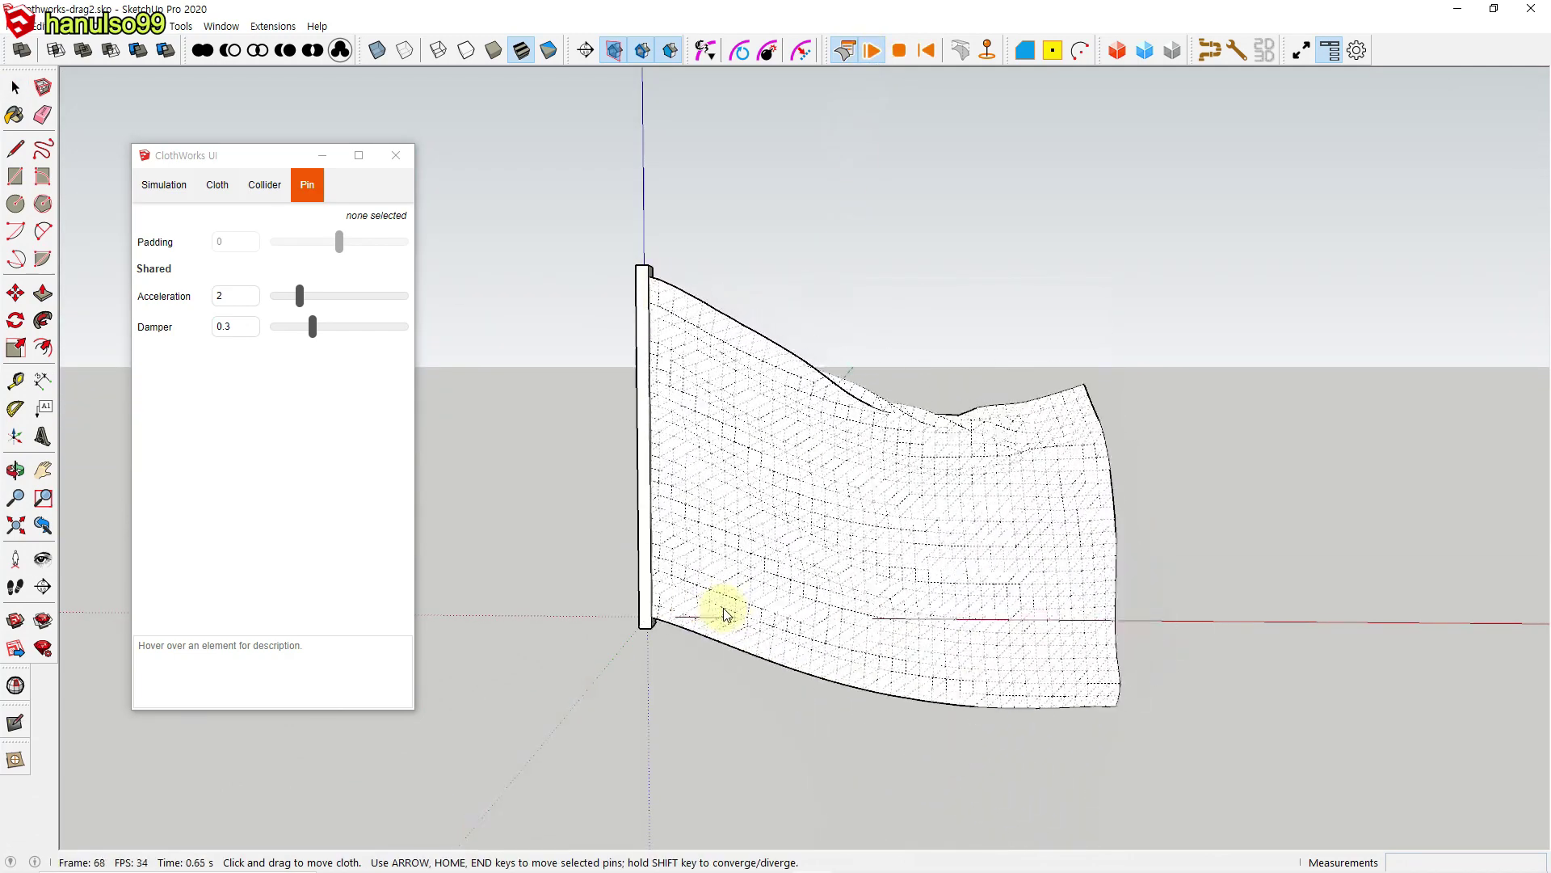
pyautogui.click(929, 51)
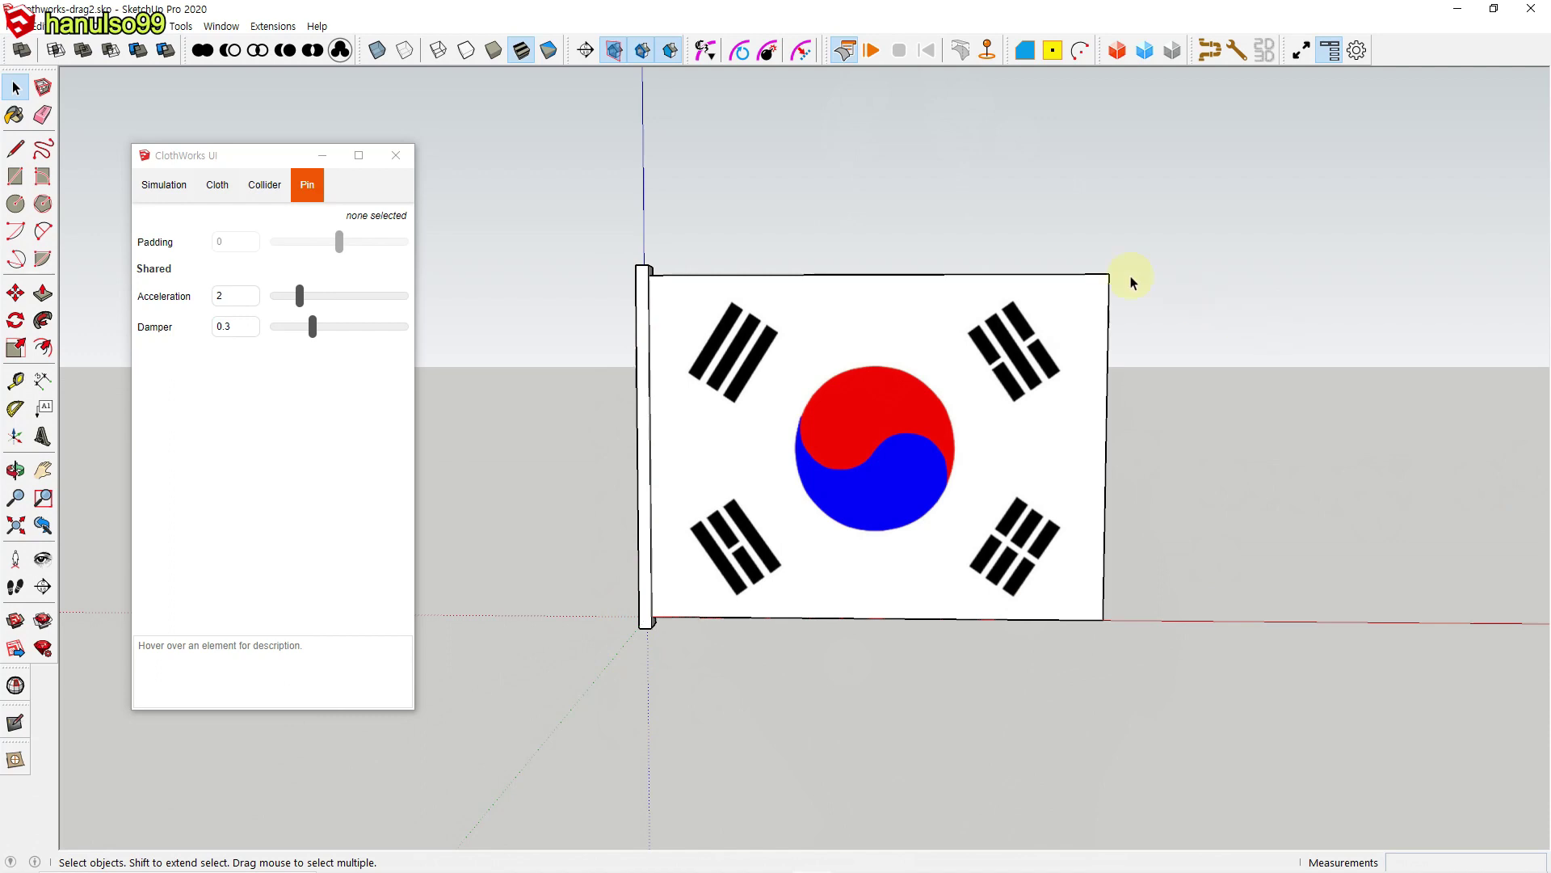
# Step: Turn off Draw with OpenGL API in the simulation settings, then run the flag simulation and reset it
pyautogui.click(177, 198)
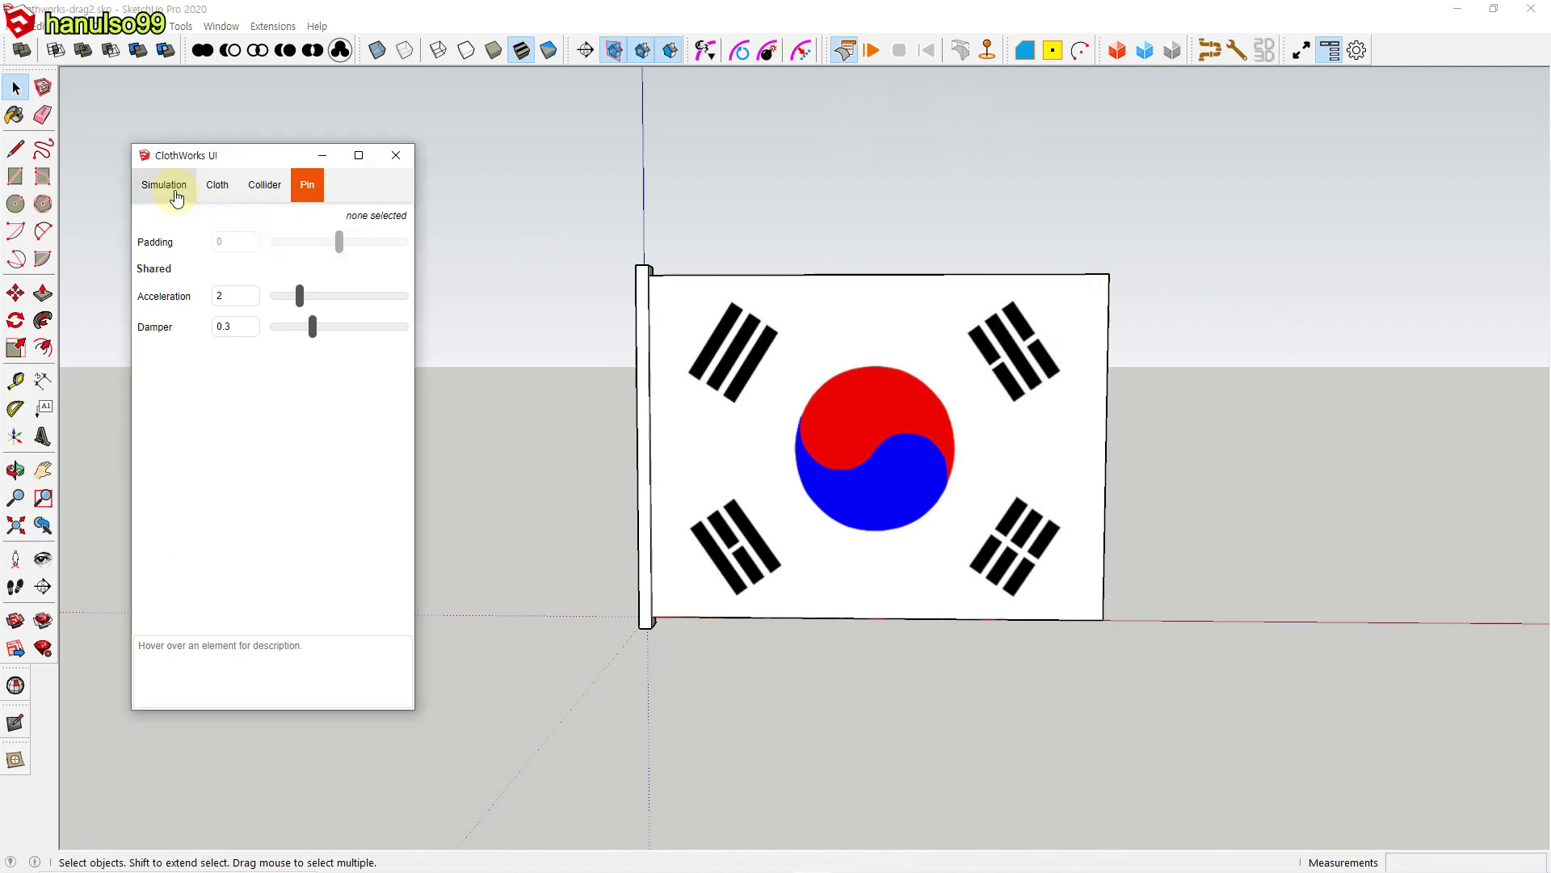
pyautogui.click(175, 194)
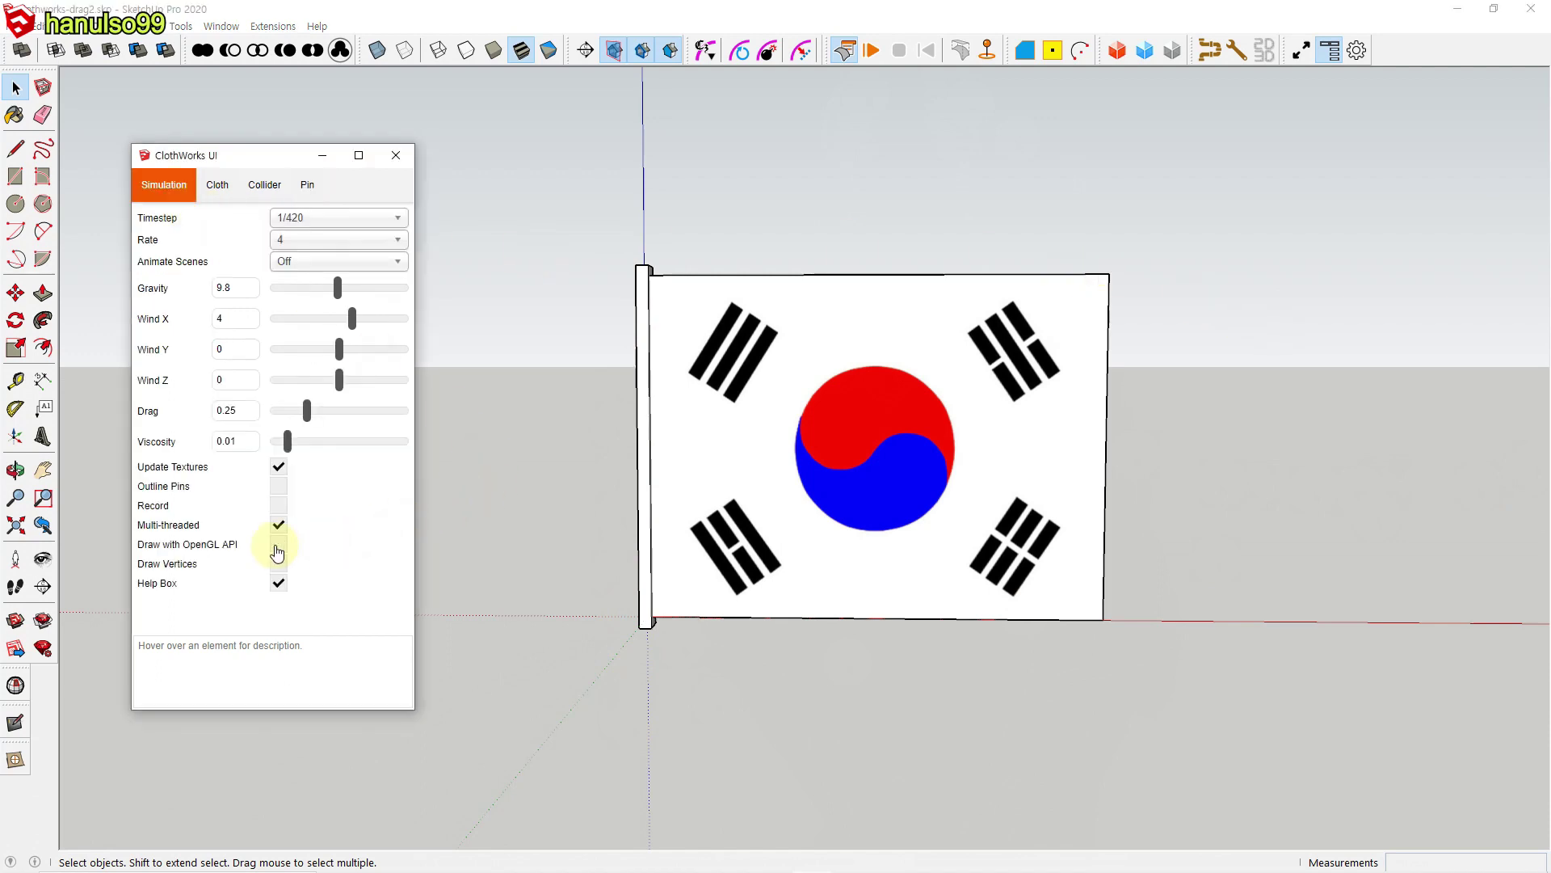
pyautogui.click(872, 52)
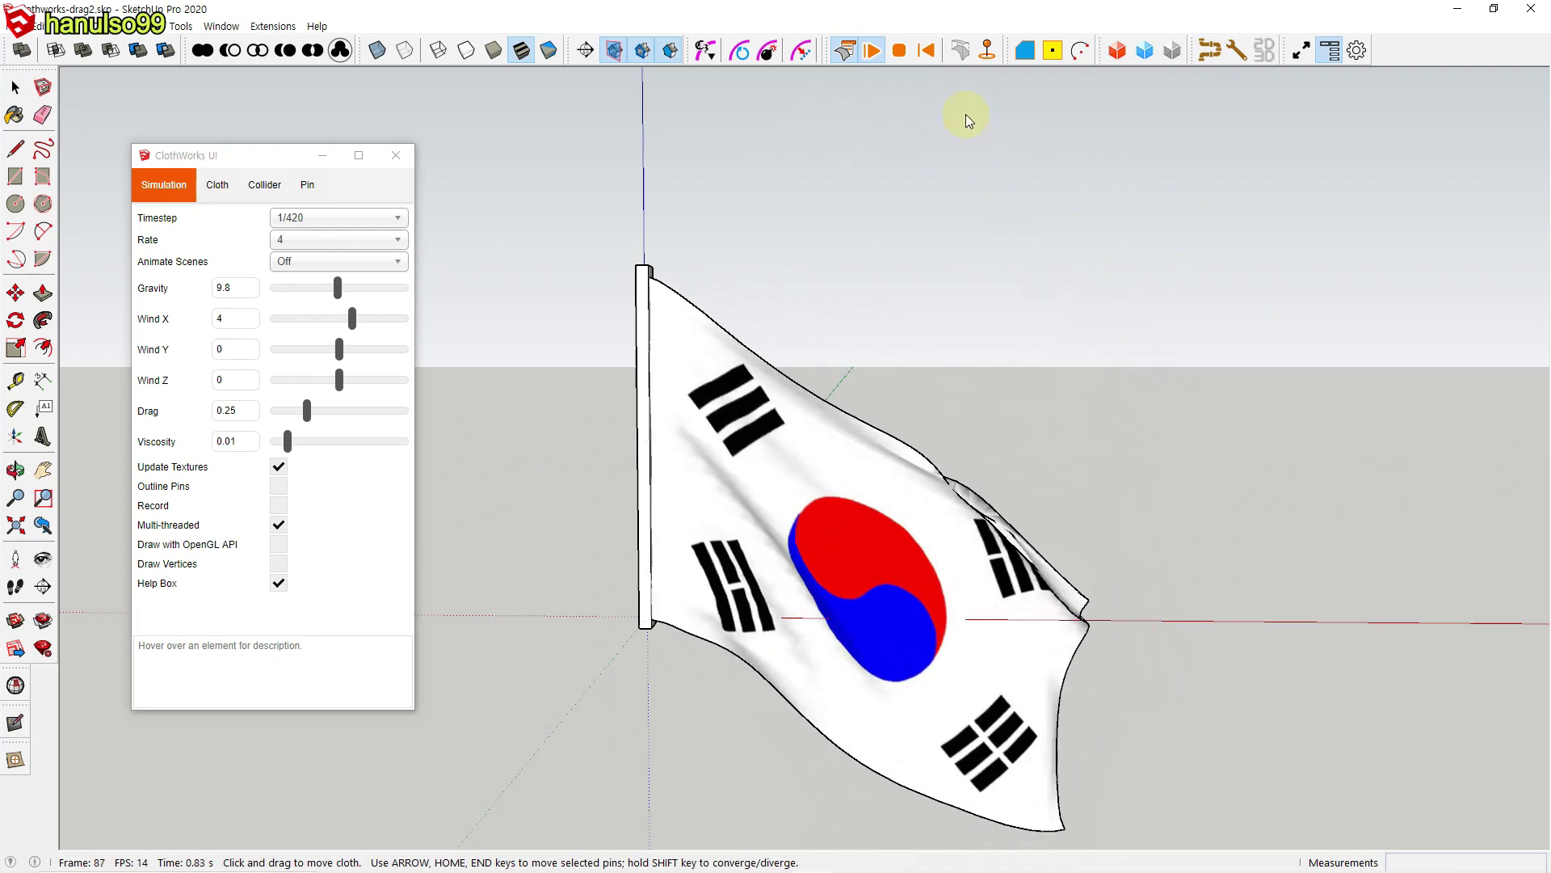
pyautogui.click(926, 50)
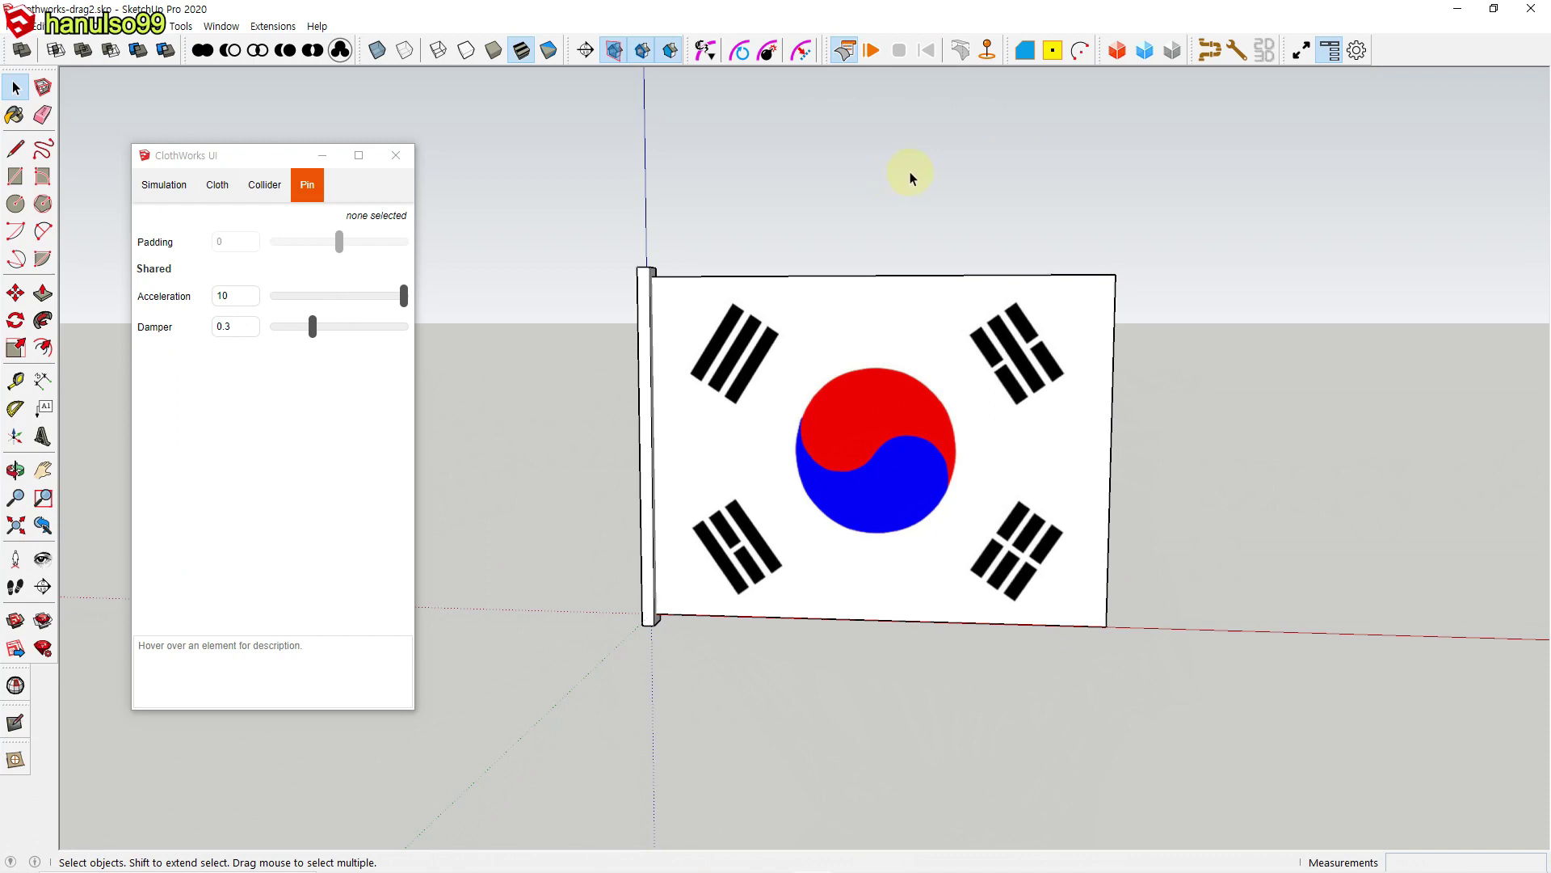
# Step: Set the post pin's padding to 10, run the simulation on the flag, and reset it
pyautogui.moveTo(195, 329)
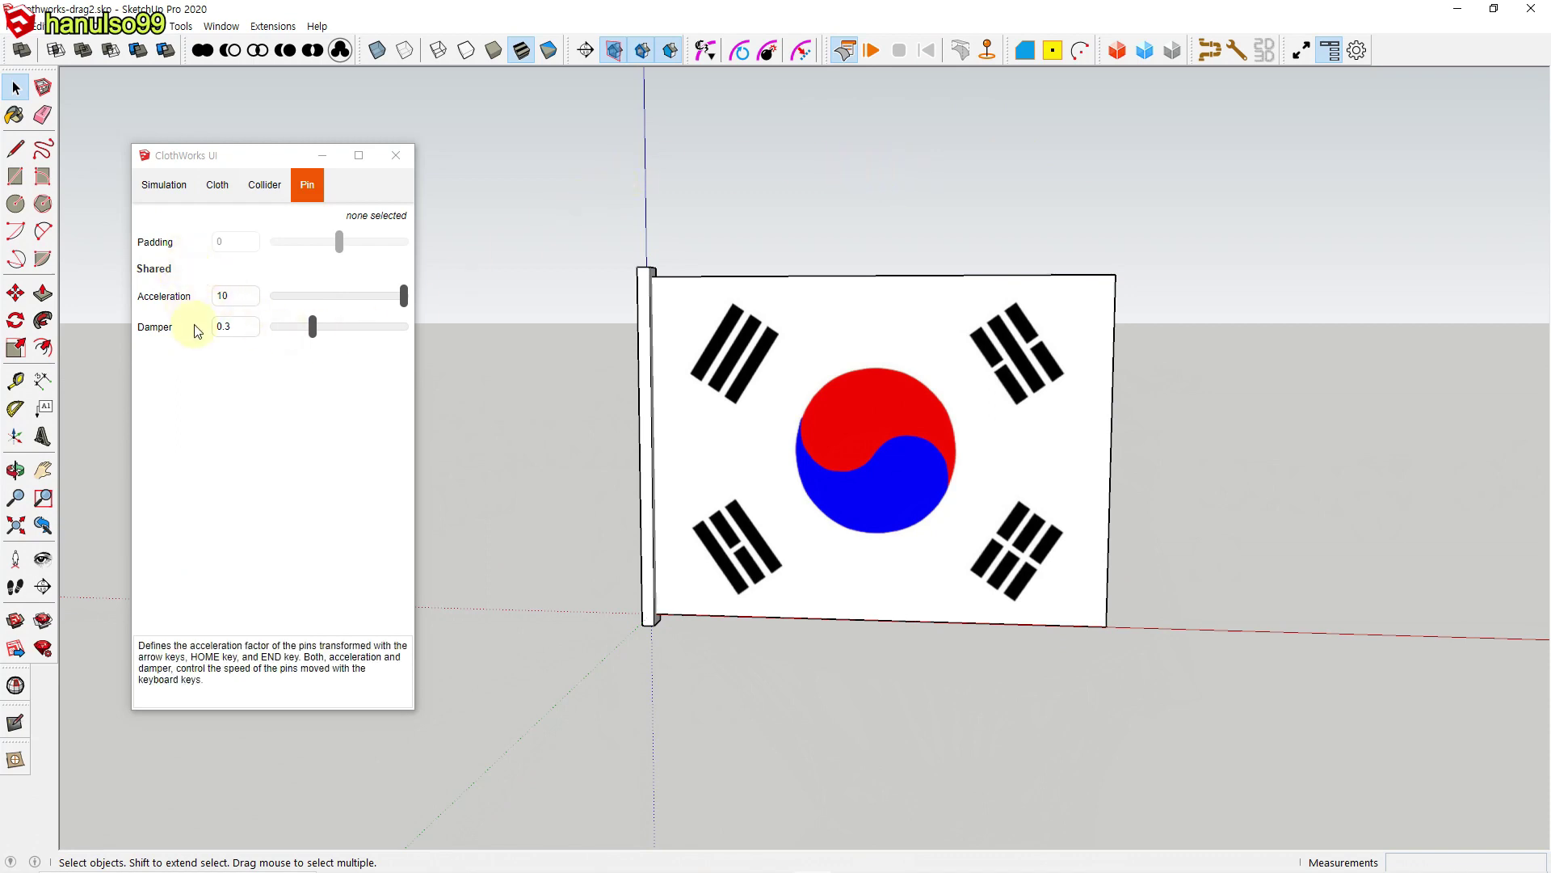
pyautogui.moveTo(168, 355)
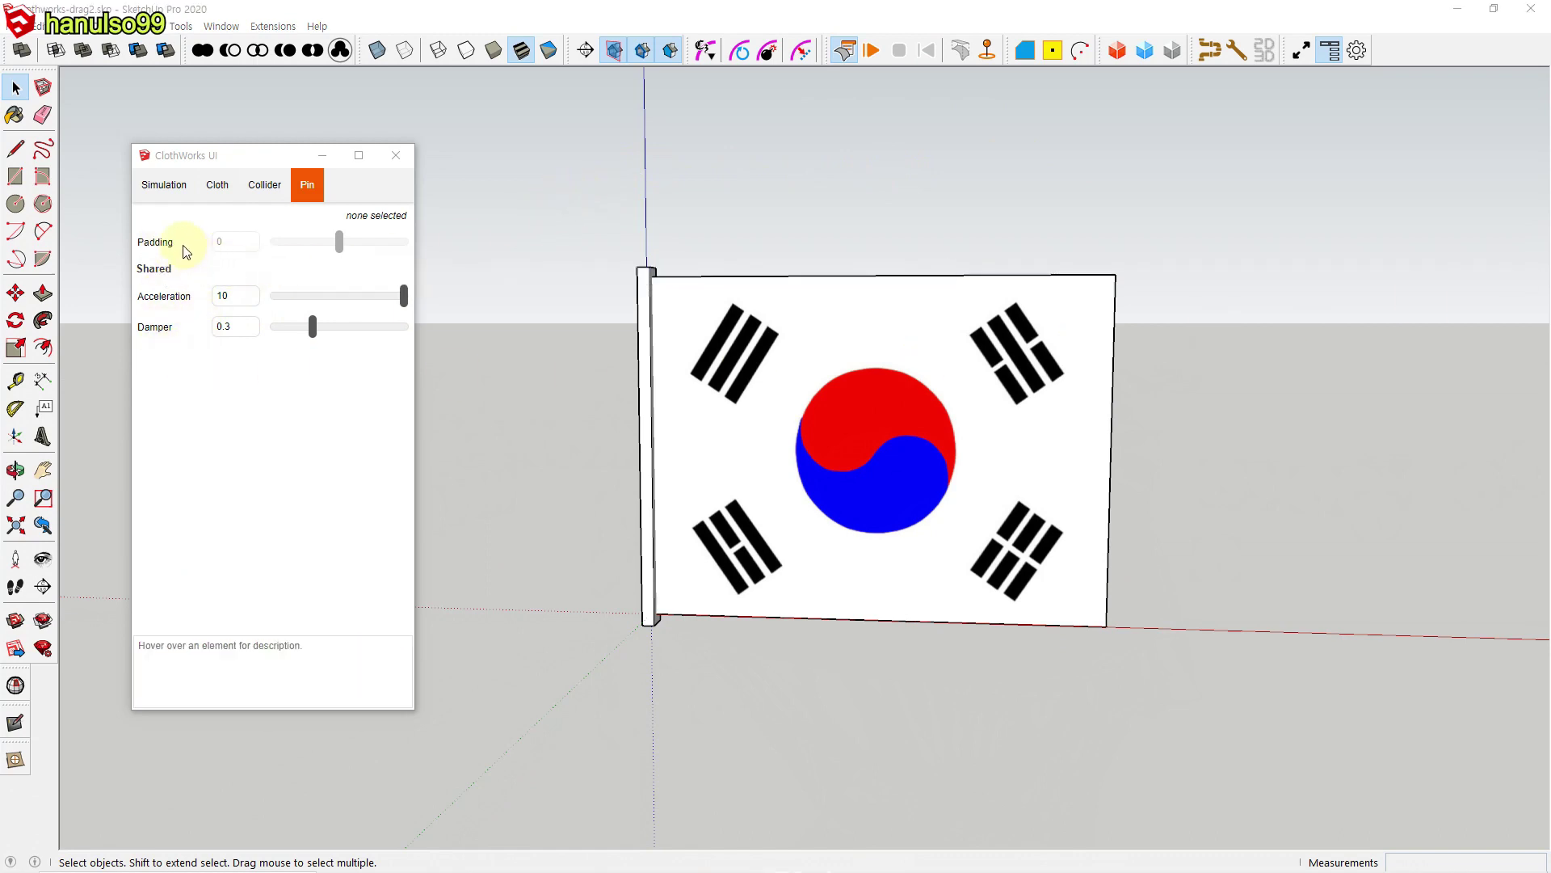
pyautogui.moveTo(156, 252)
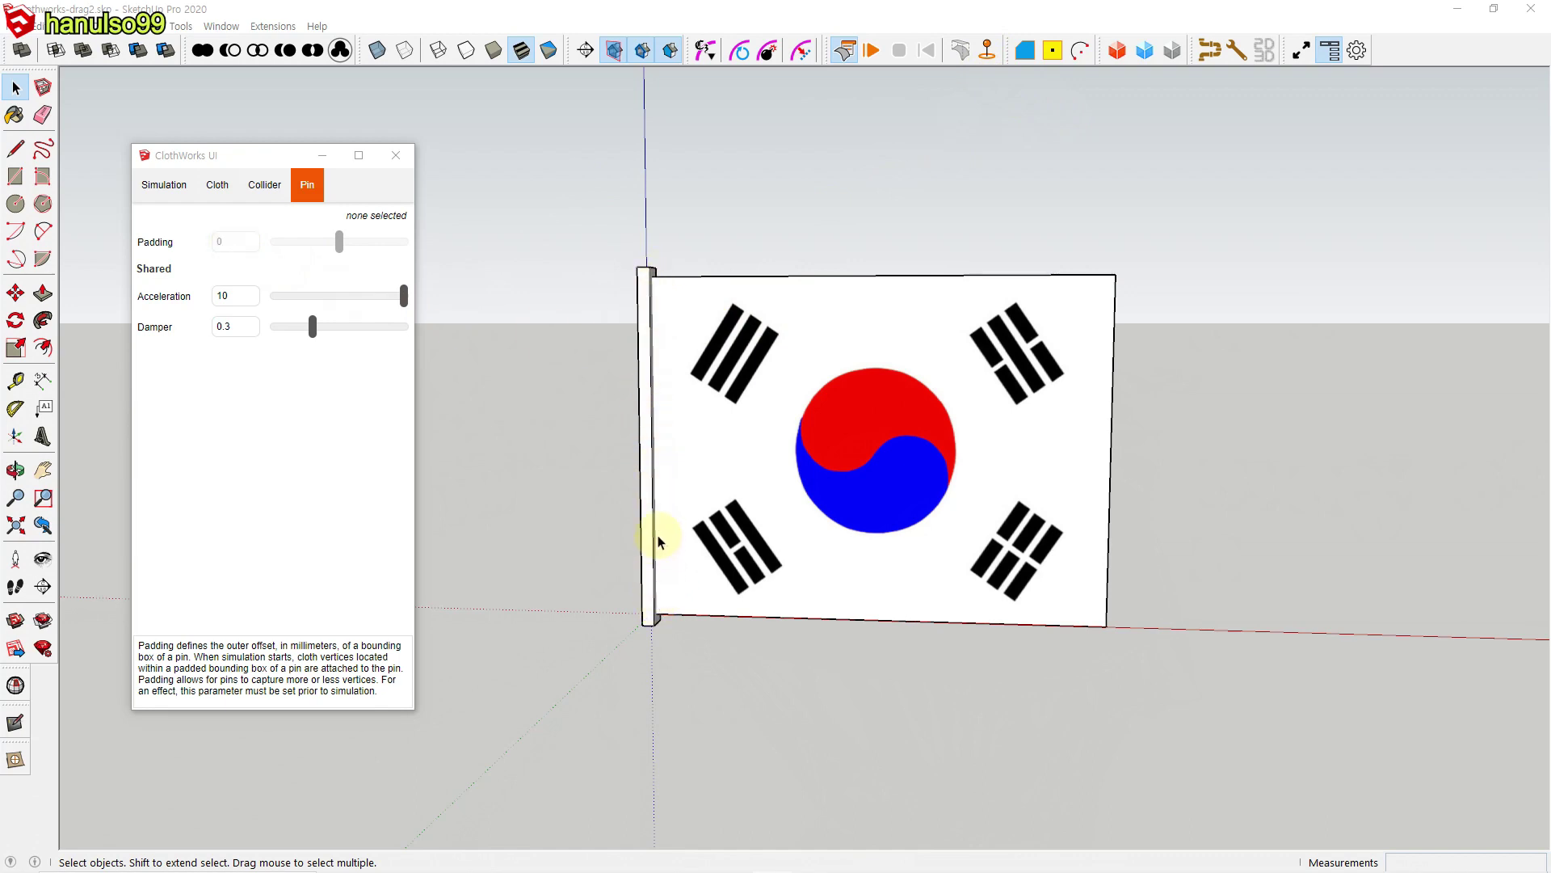
pyautogui.click(647, 348)
pyautogui.moveTo(339, 241); pyautogui.dragTo(348, 246)
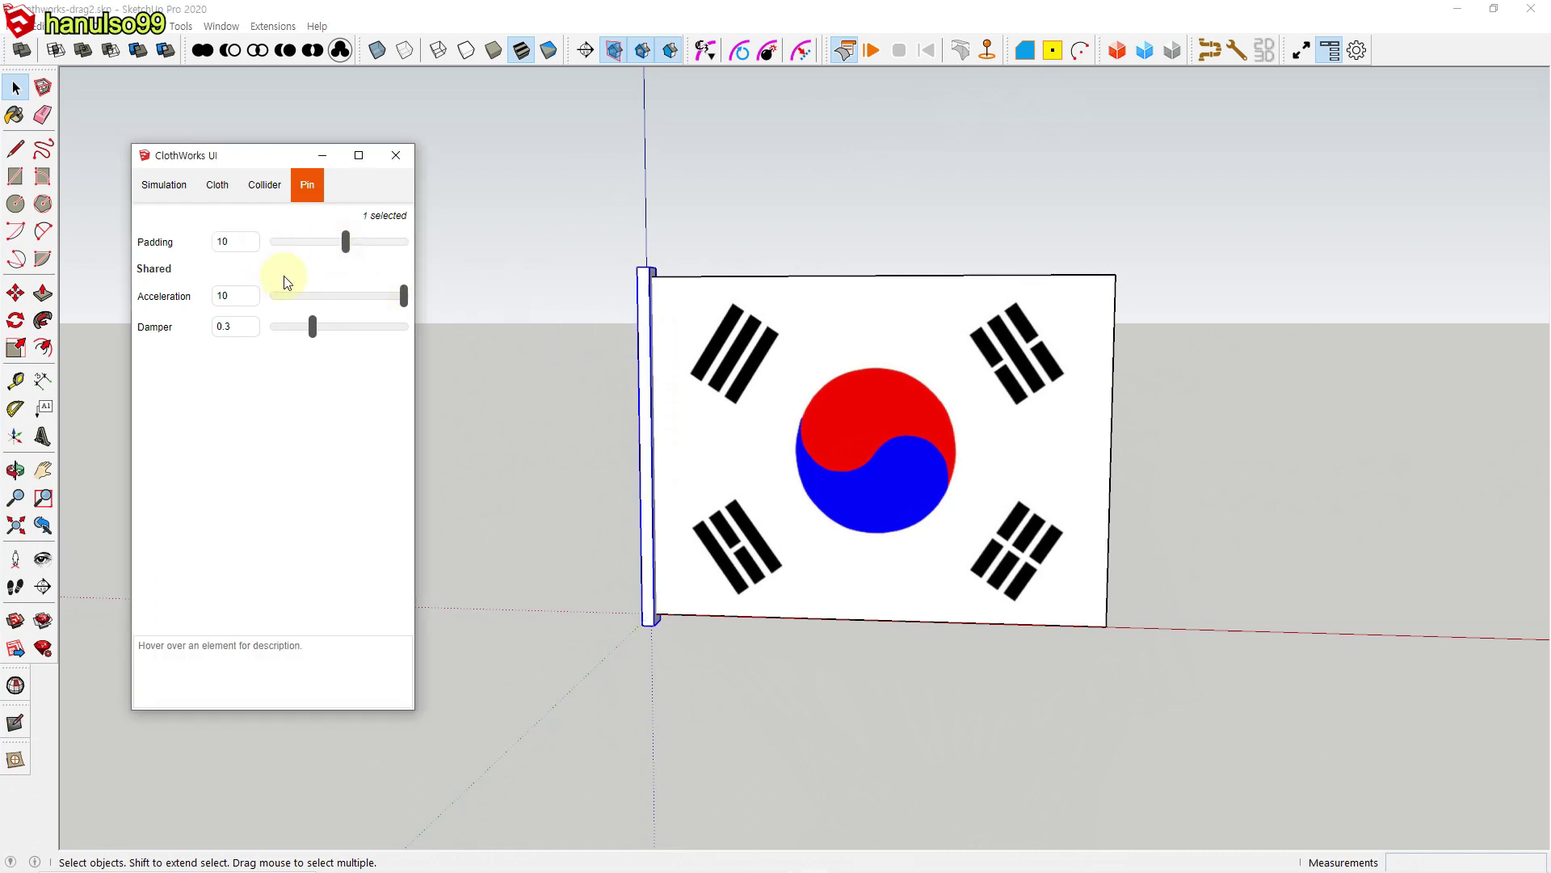
pyautogui.click(871, 51)
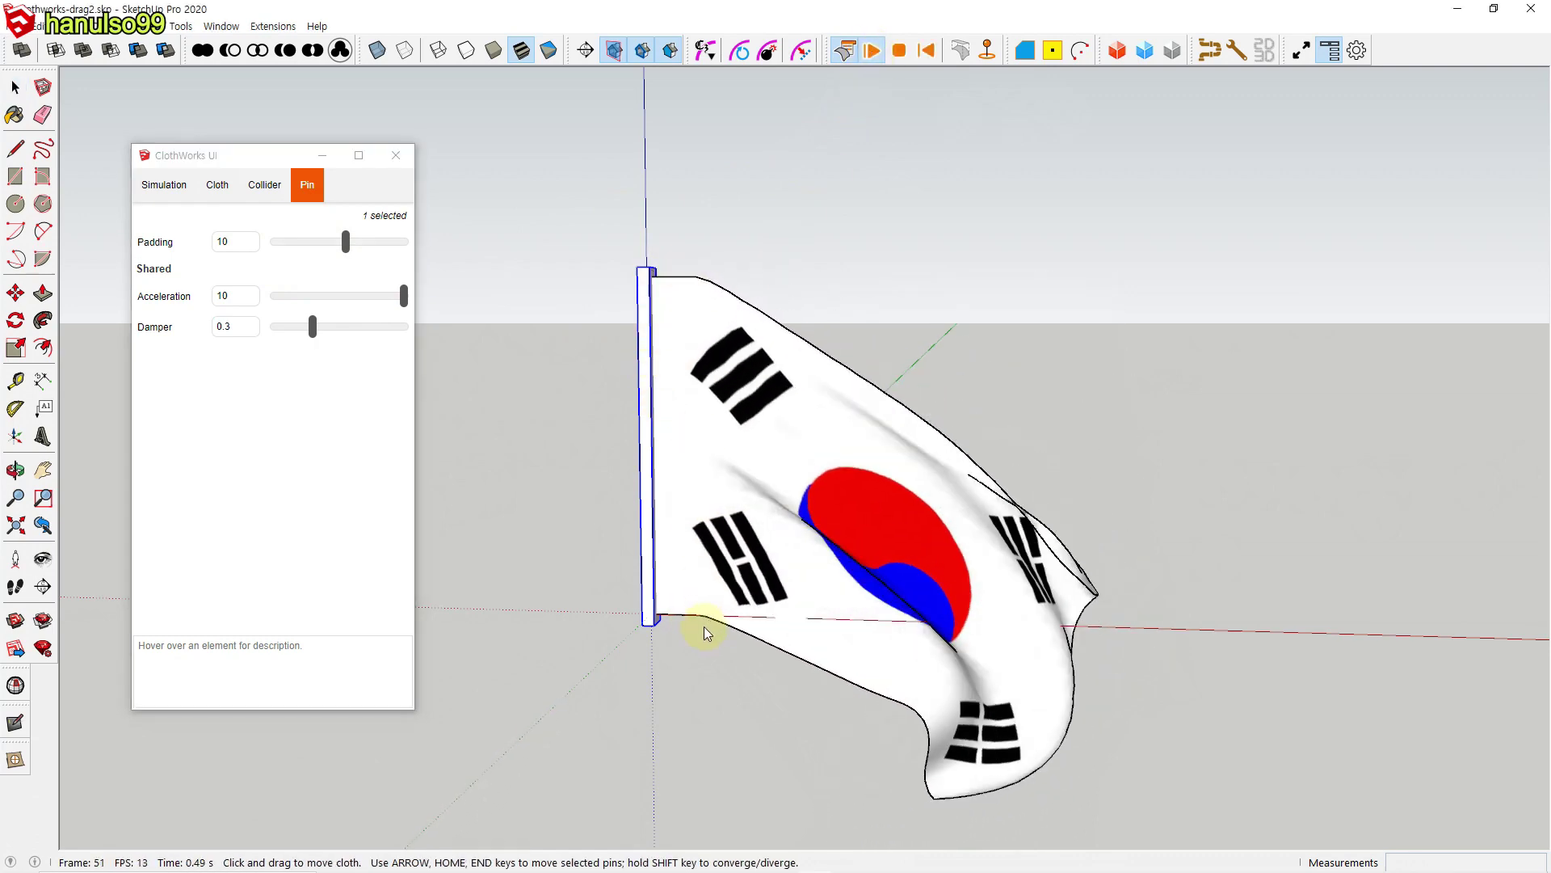
pyautogui.click(928, 51)
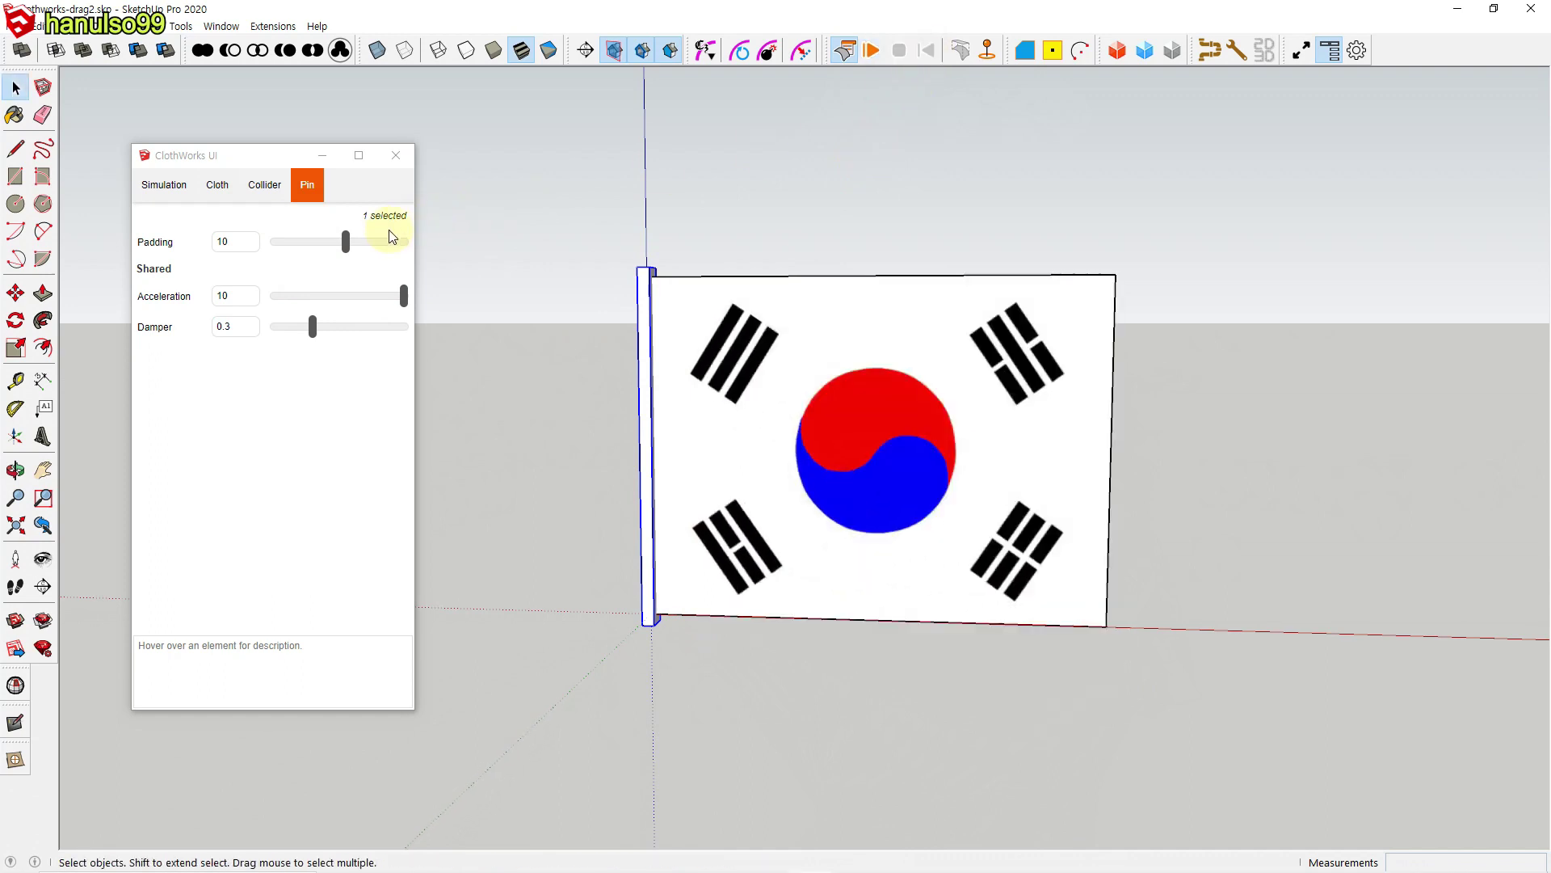
# Step: Set the post pin's padding to 30, run the simulation on the flag, and reset it
pyautogui.moveTo(346, 242); pyautogui.dragTo(359, 247)
pyautogui.click(229, 244)
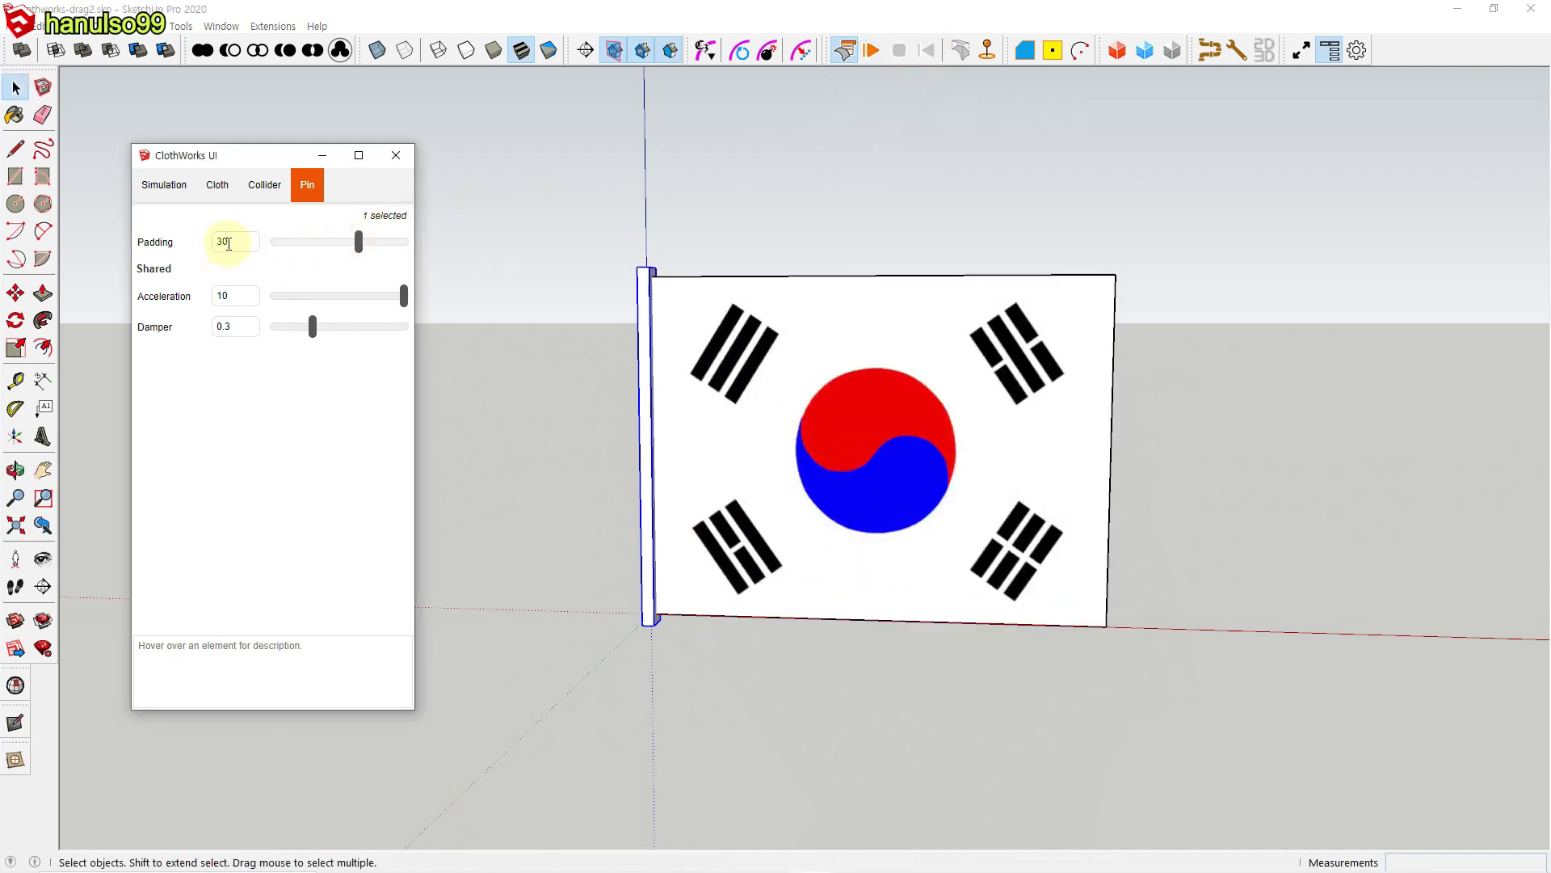
pyautogui.click(870, 52)
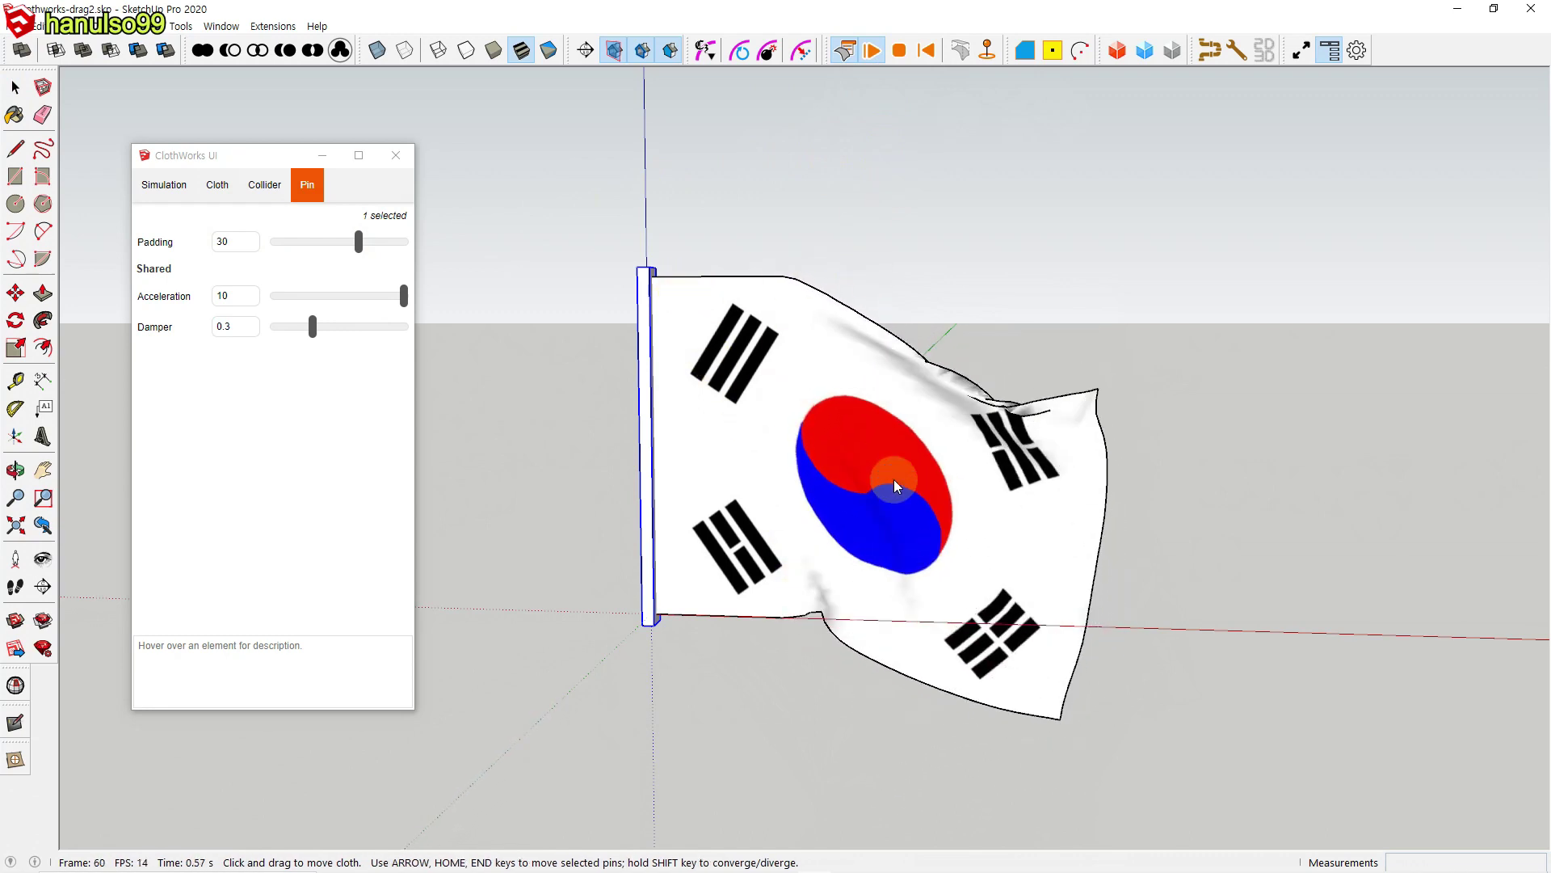
pyautogui.click(926, 51)
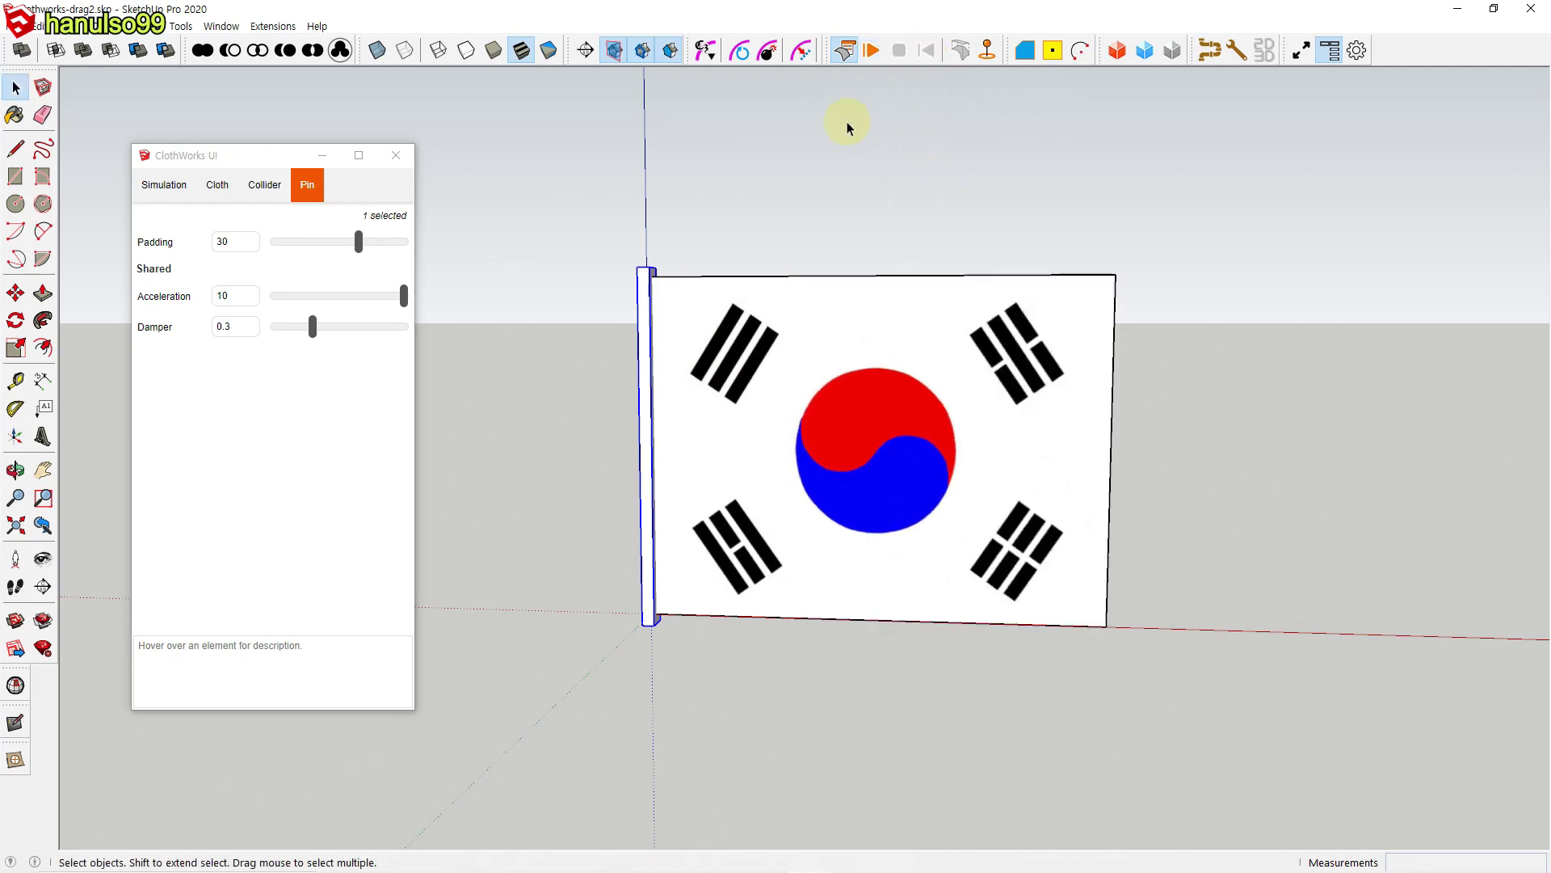
# Step: Set the post pin's padding to -11, run the simulation on the flag, and reset it
pyautogui.moveTo(362, 254); pyautogui.dragTo(332, 260)
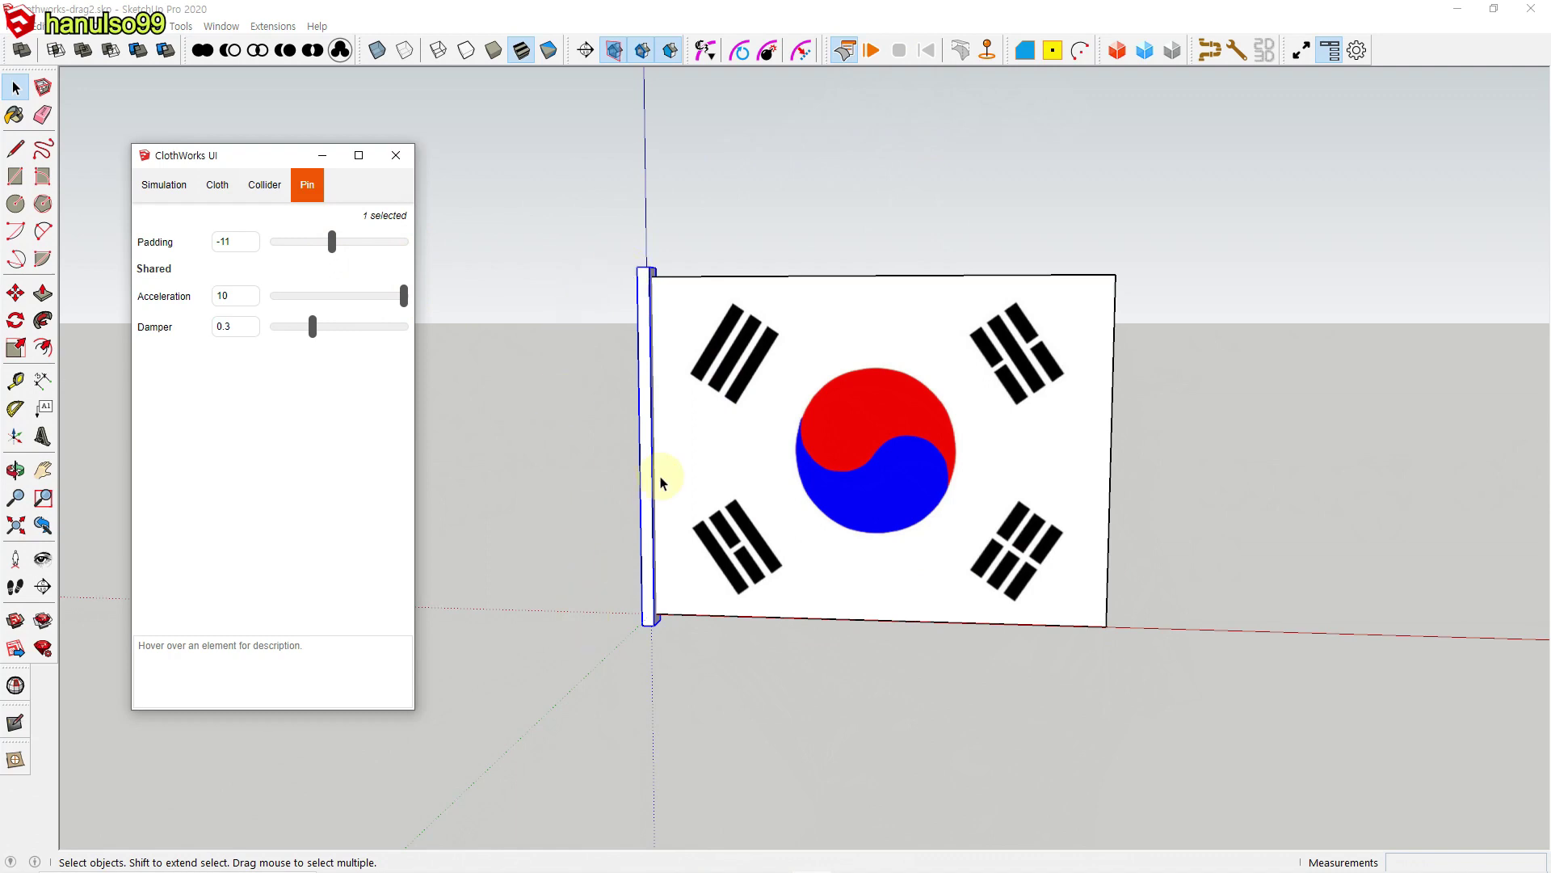
pyautogui.click(871, 50)
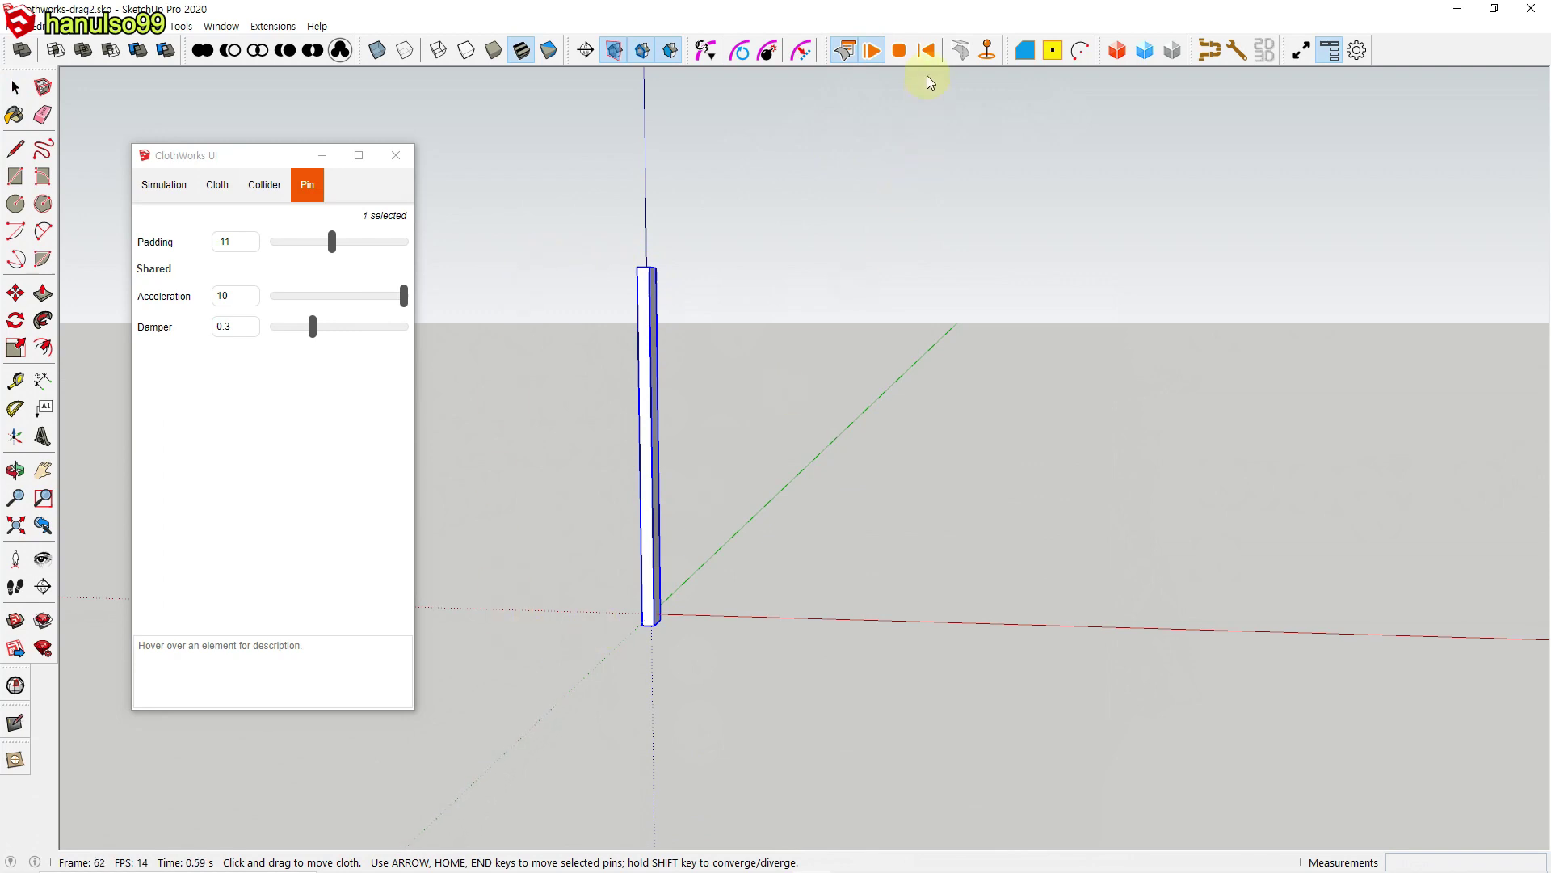
pyautogui.click(927, 51)
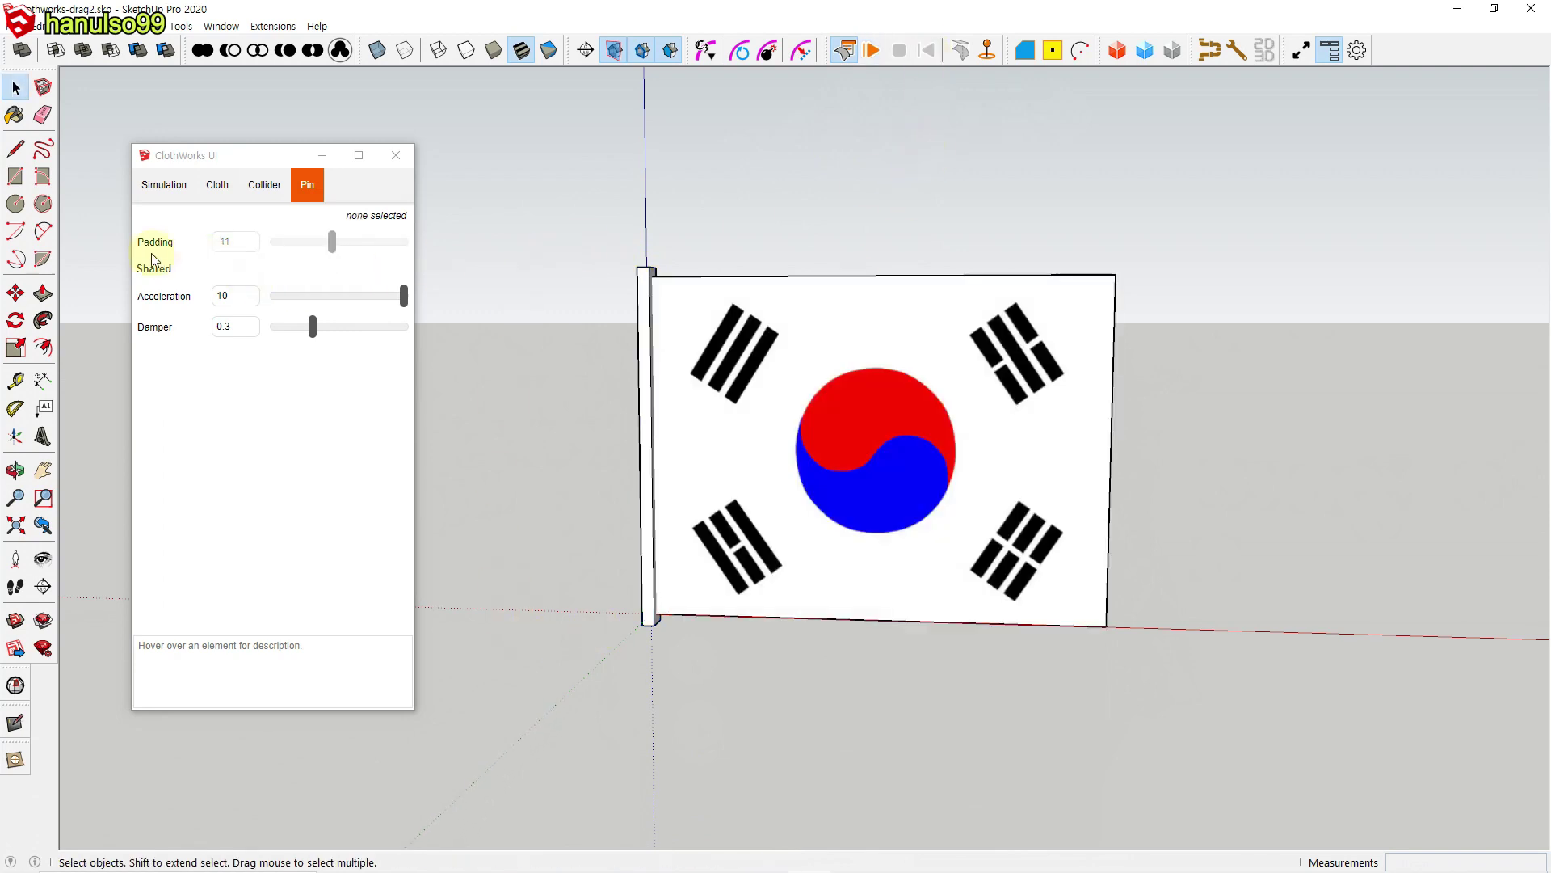
# Step: Set the post pin's padding to 0 and deselect the pin
pyautogui.click(645, 392)
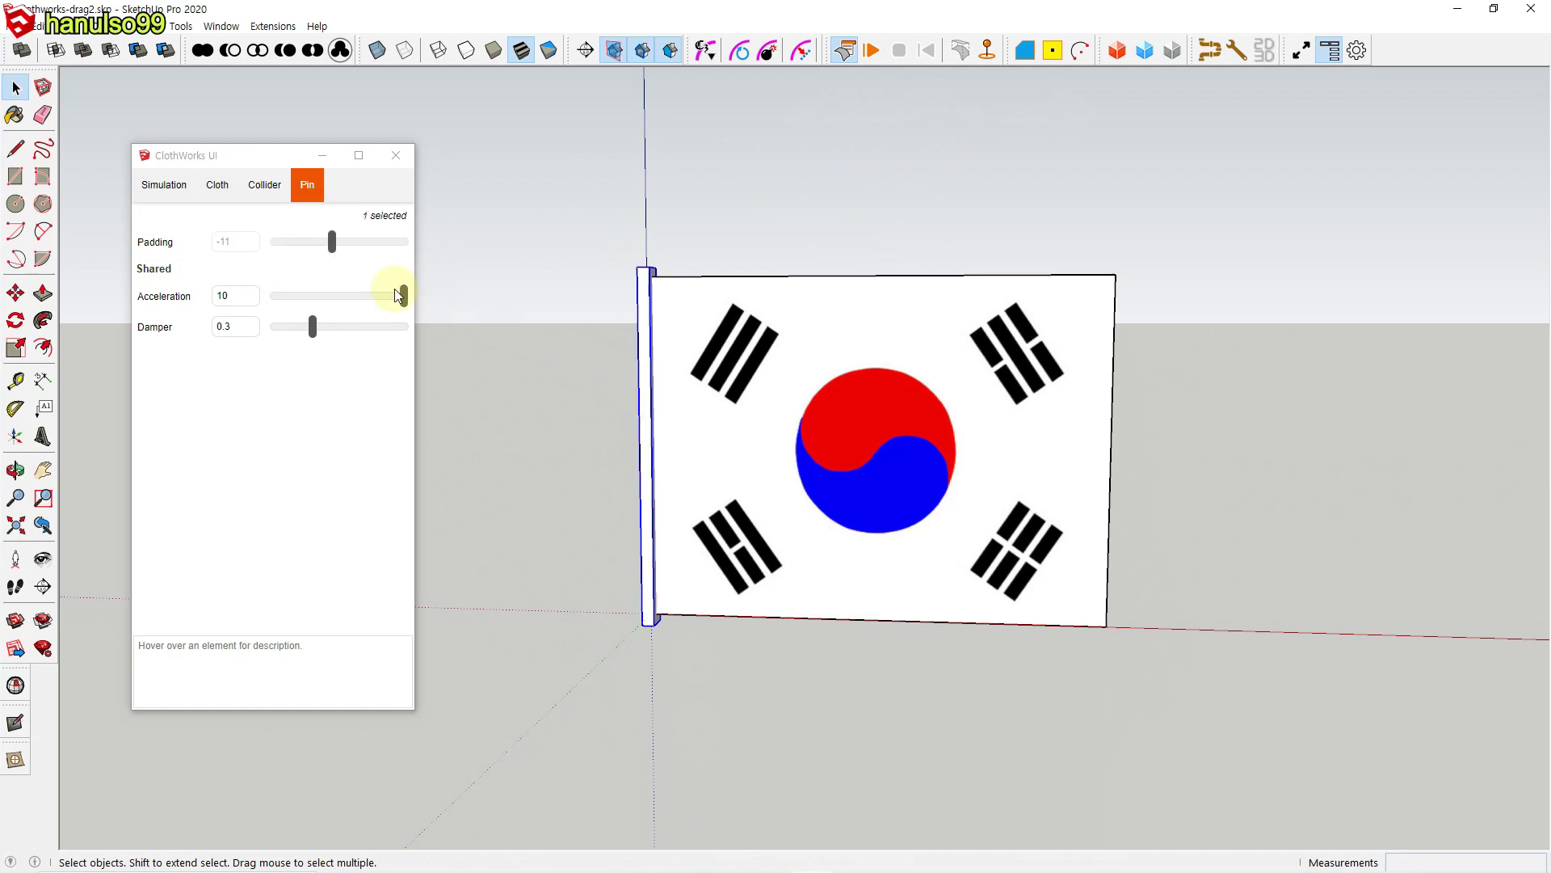
pyautogui.moveTo(243, 244); pyautogui.dragTo(214, 250)
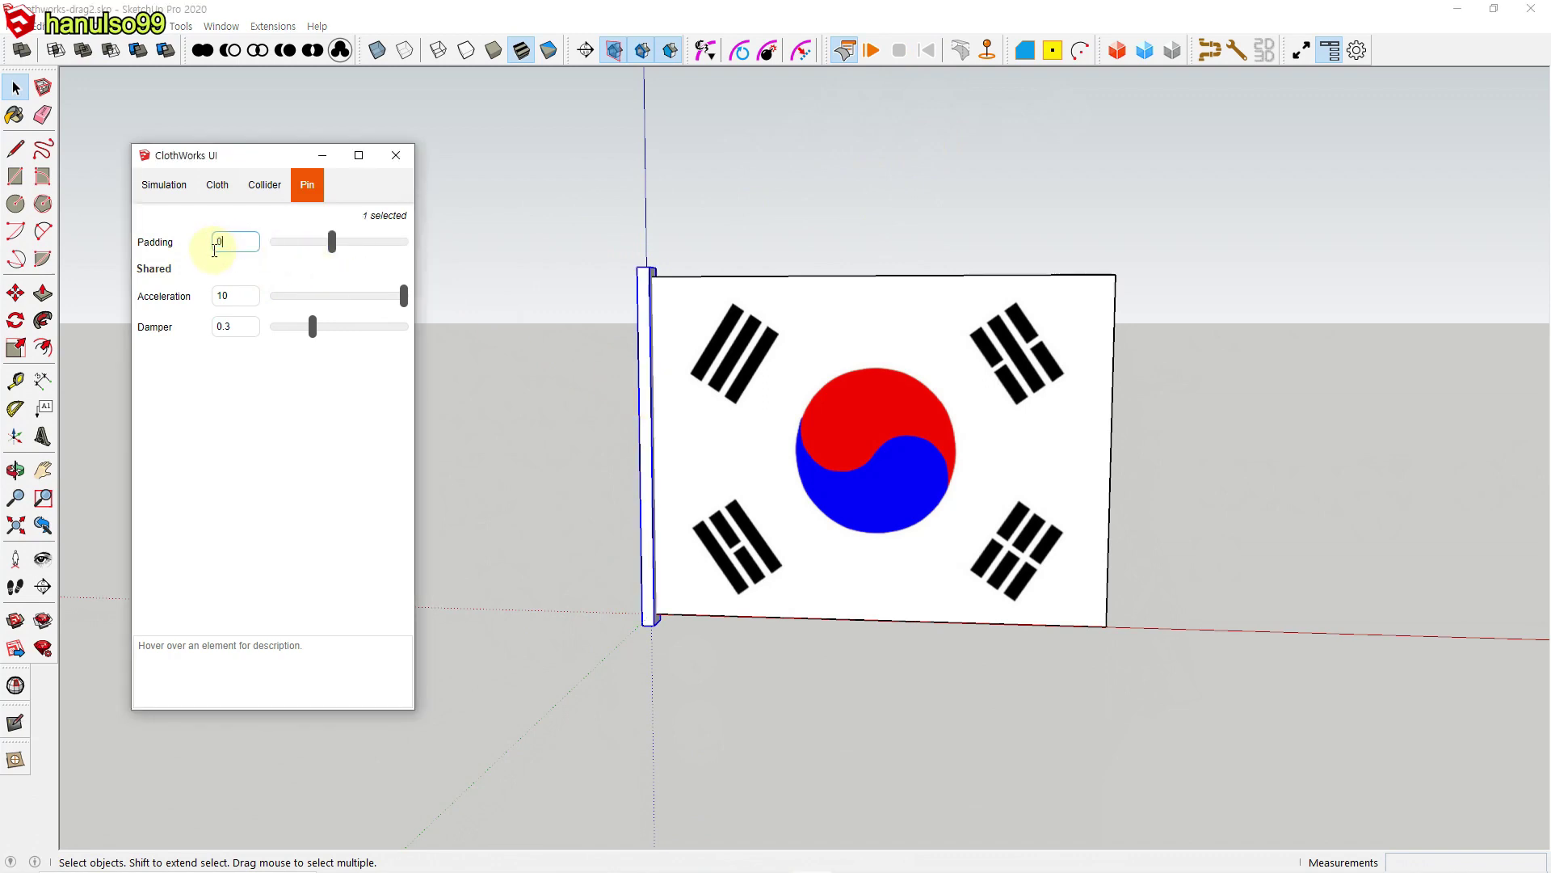
pyautogui.click(485, 208)
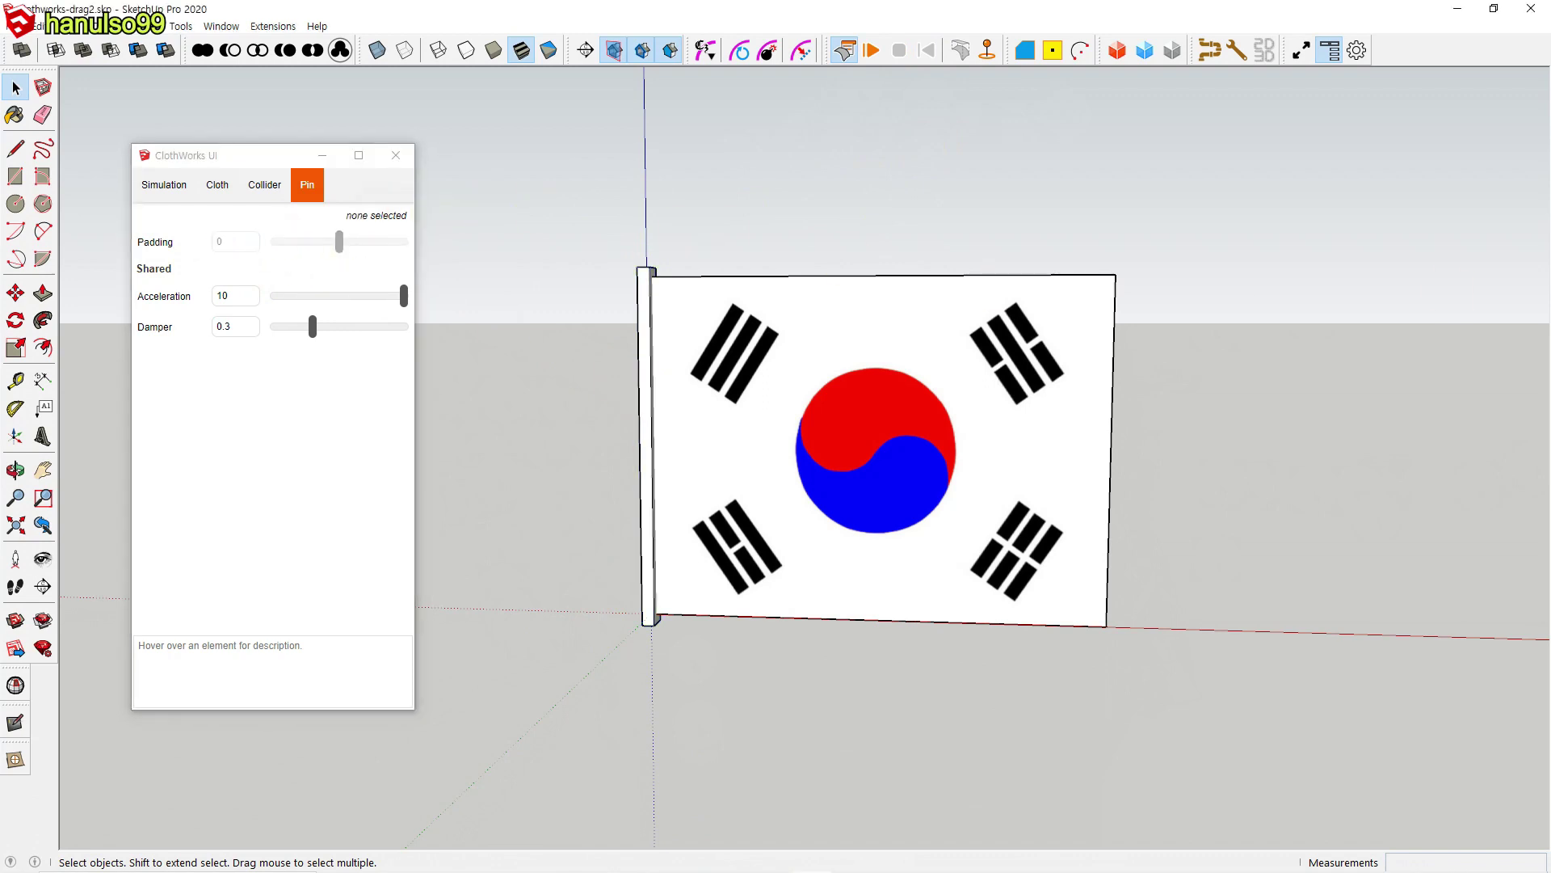
pyautogui.moveTo(170, 304)
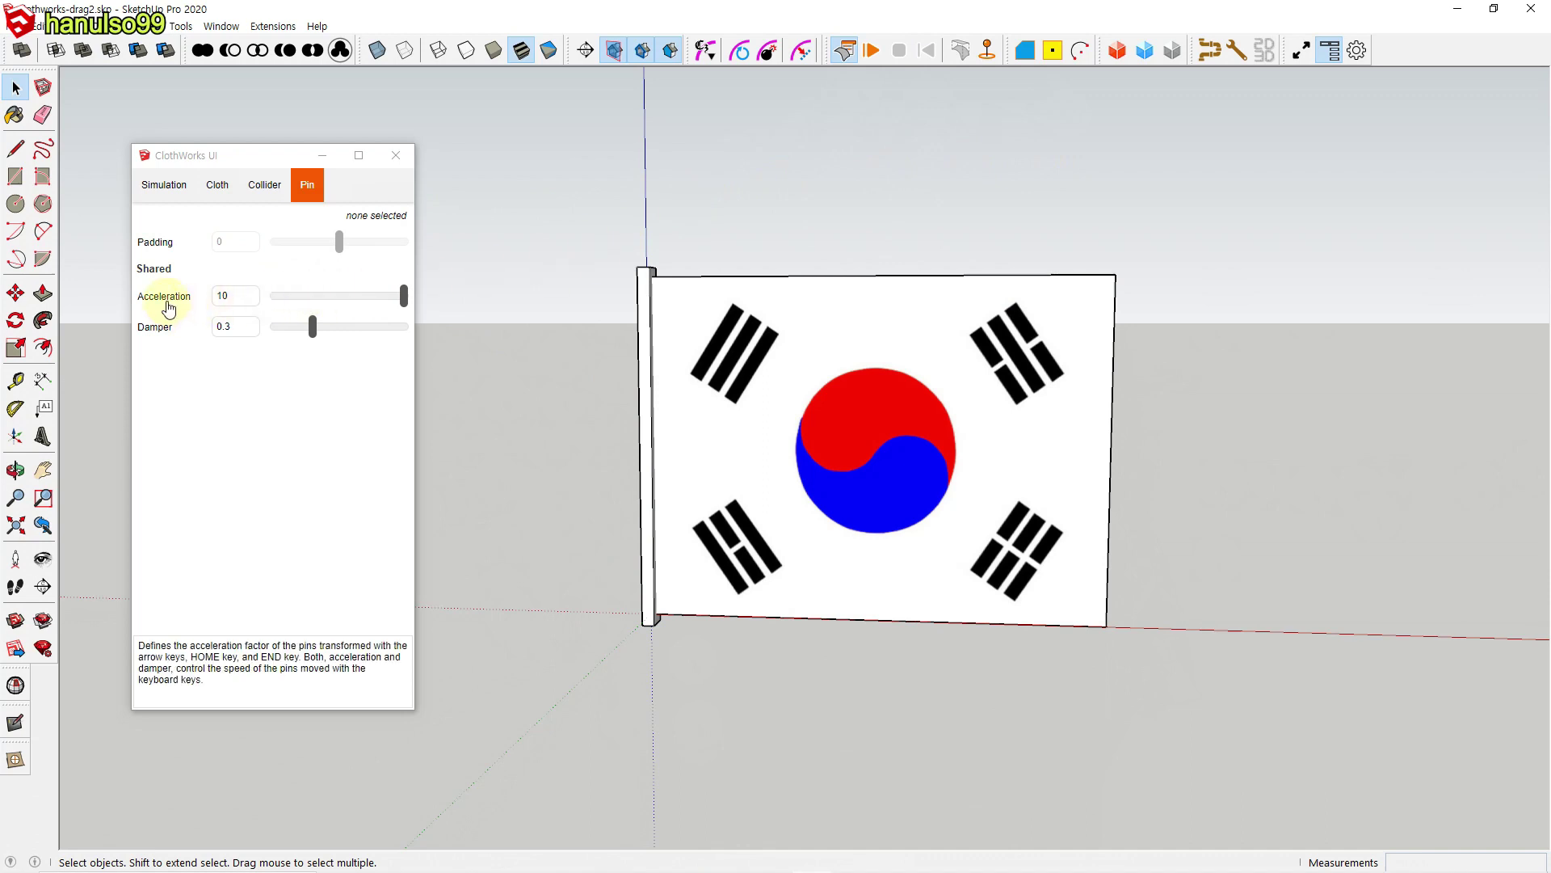